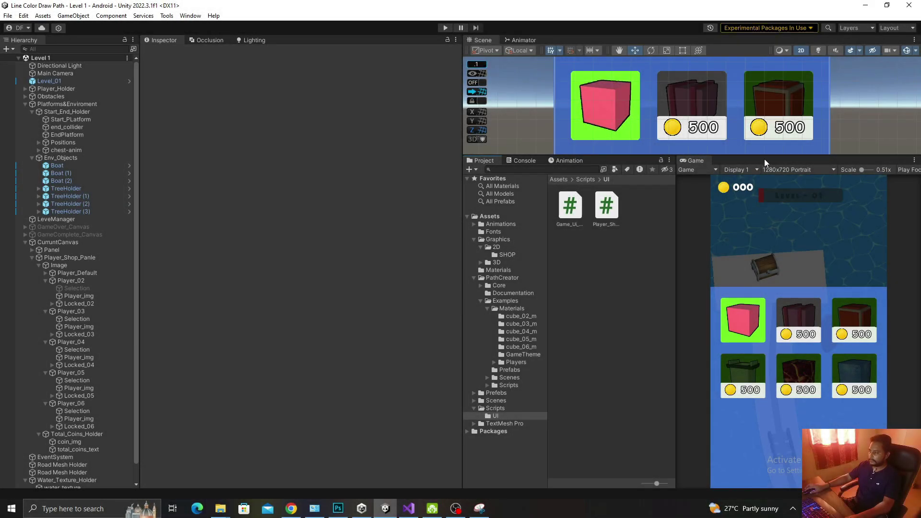
- Nudge the Scene view divider down, then bring up the Shop_UI_D.psd mockup in Photoshop
left_click_drag(764, 160, 764, 172)
left_click(337, 509)
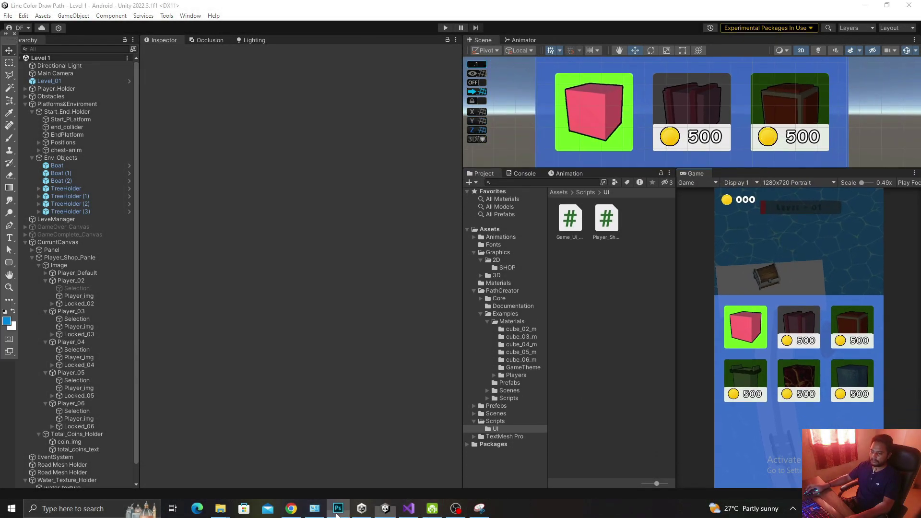
- Hide the cube artwork layers (Layers 10 and 11, bucket, ice, lava and pink cubes)
left_click(749, 370)
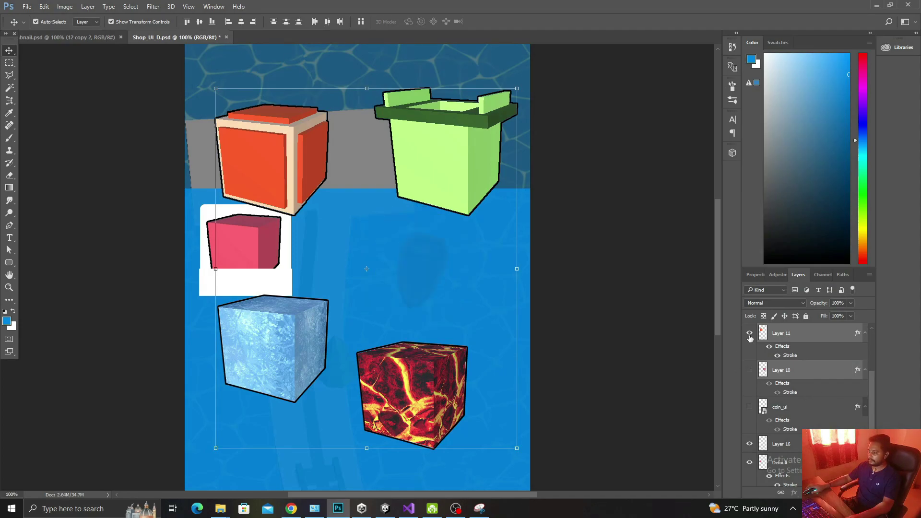
left_click(750, 333)
scroll(749, 333, "up", 3)
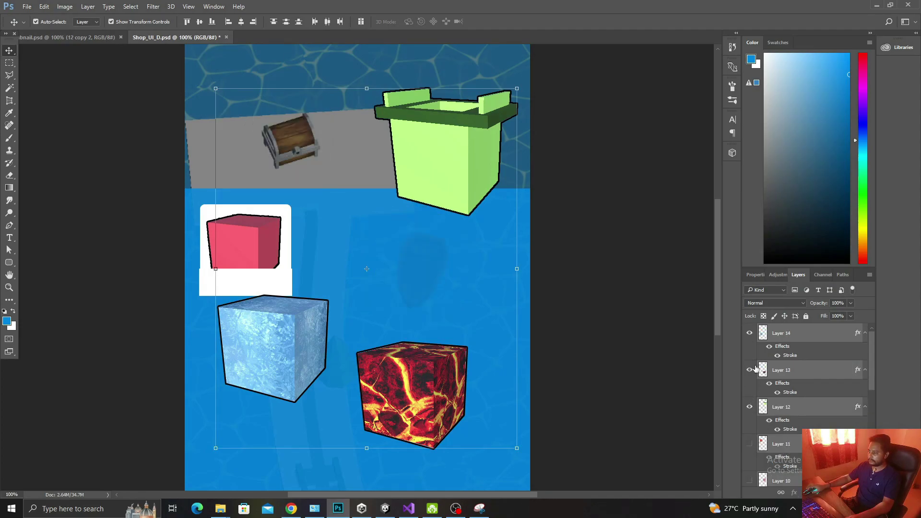
left_click(749, 407)
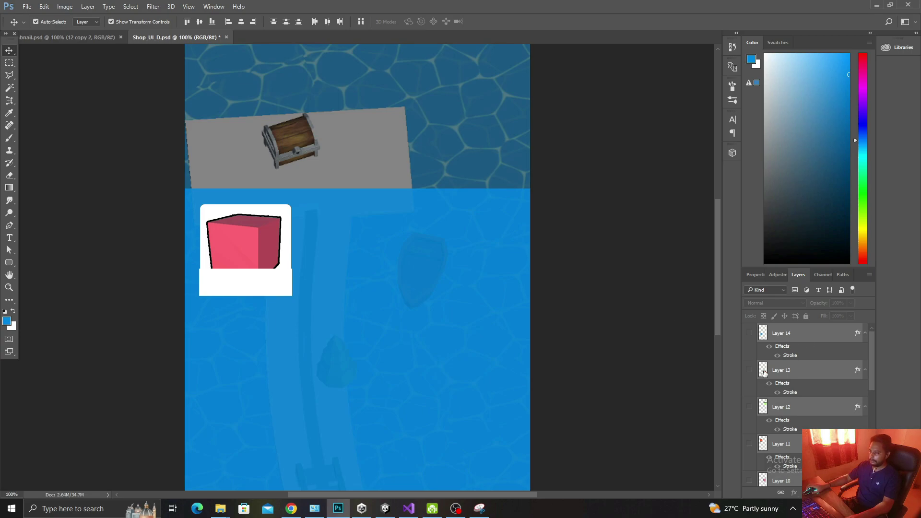
scroll(771, 374, "up", 2)
scroll(791, 384, "up", 2)
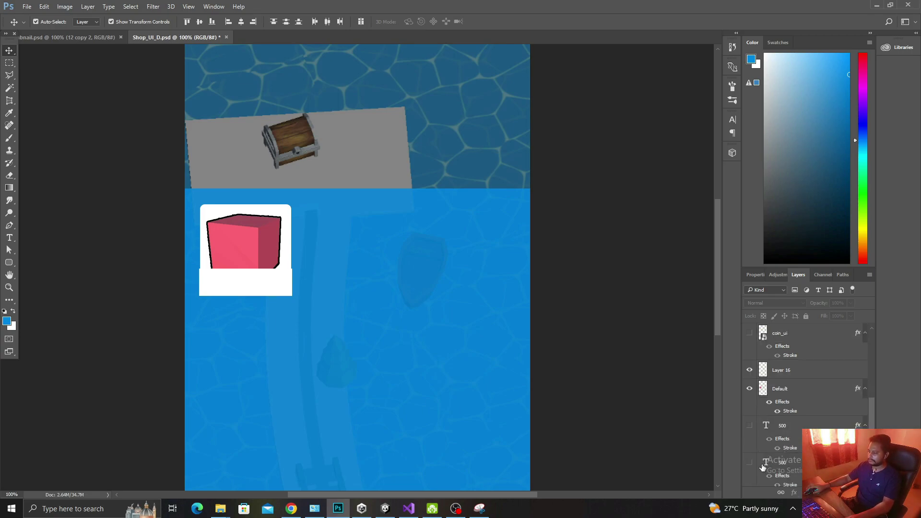
left_click(749, 388)
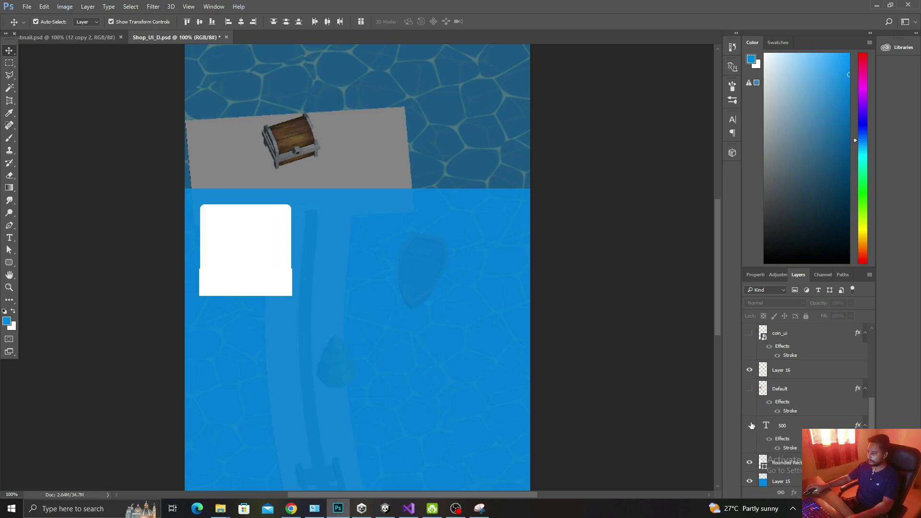
- Add a new Layer 17 filled with black at 79% opacity over the mockup
key("ctrl+shift+alt+n")
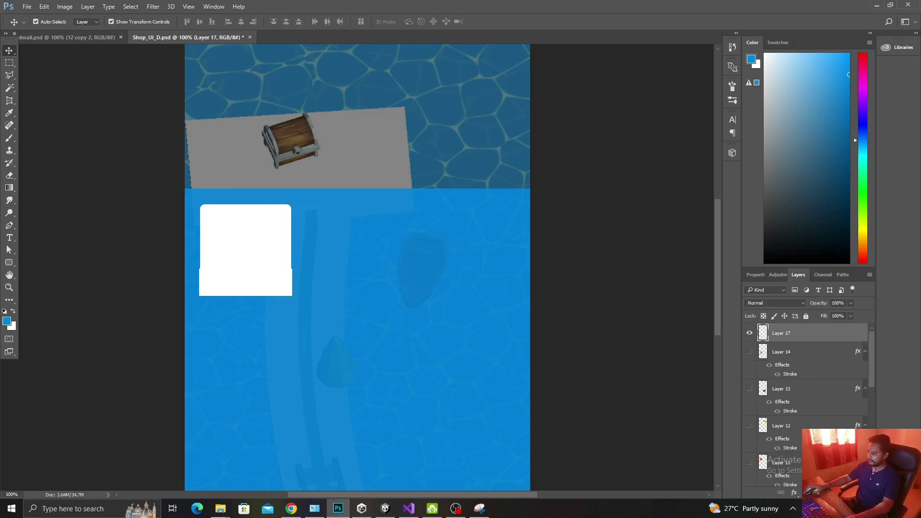
key("alt+BackSpace")
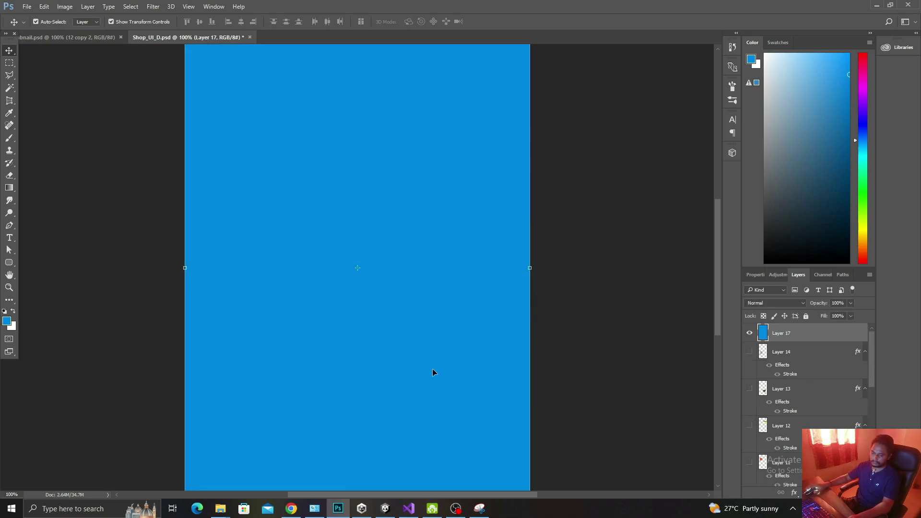
left_click(7, 321)
left_click_drag(591, 214, 585, 234)
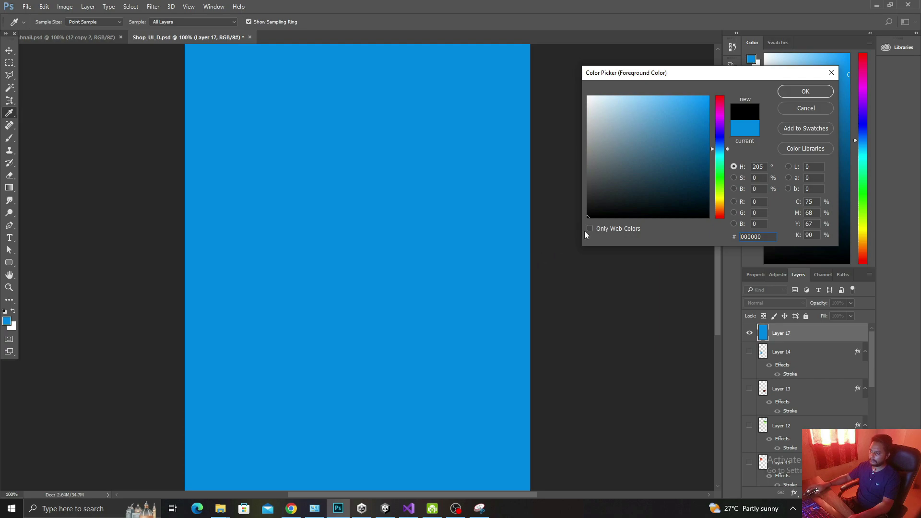
left_click(805, 92)
key("v")
key("alt+BackSpace")
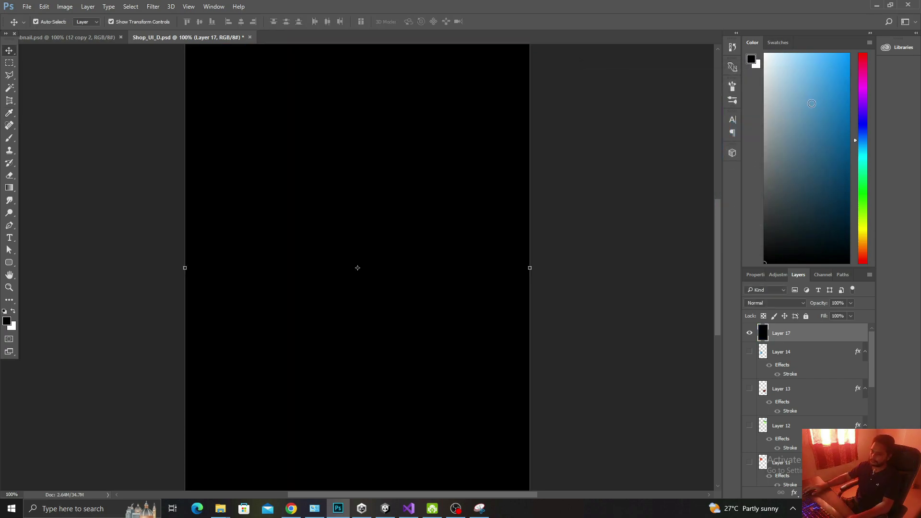
left_click_drag(846, 315, 842, 317)
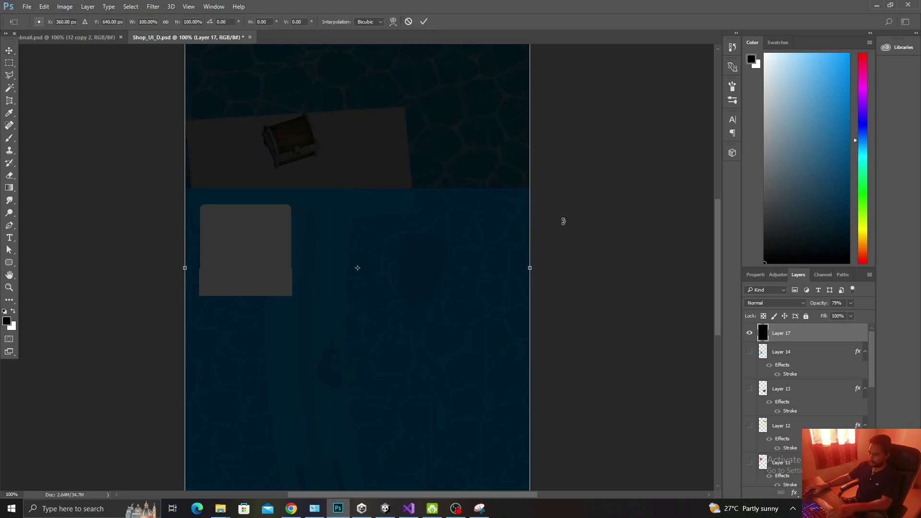
left_click(587, 109)
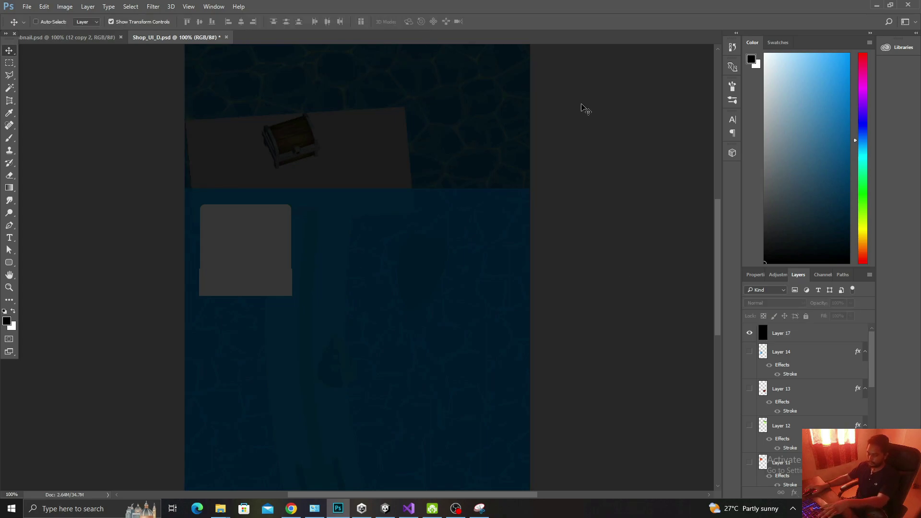
- Zoom the canvas to 50% and add an empty Layer 18 above Layer 17
key("ctrl+minus")
key("ctrl+minus")
key("ctrl+minus")
key("ctrl+plus")
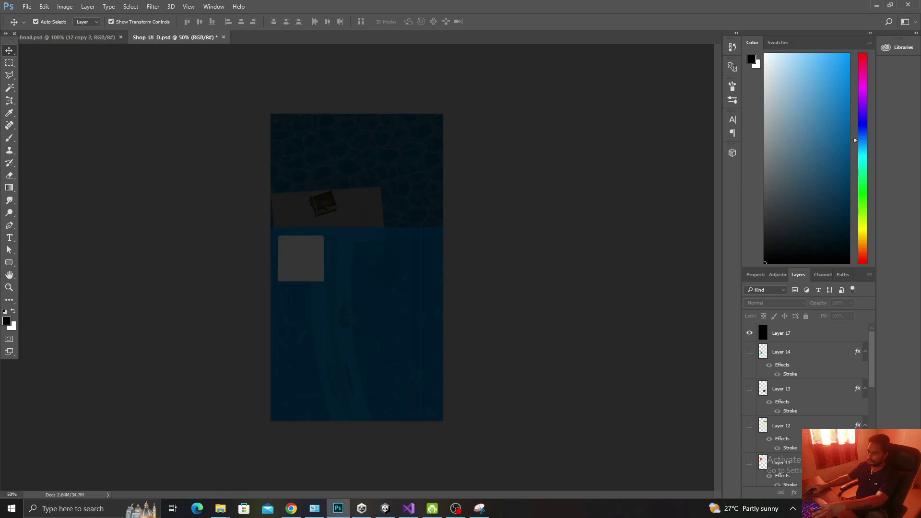
key("ctrl+shift+alt+n")
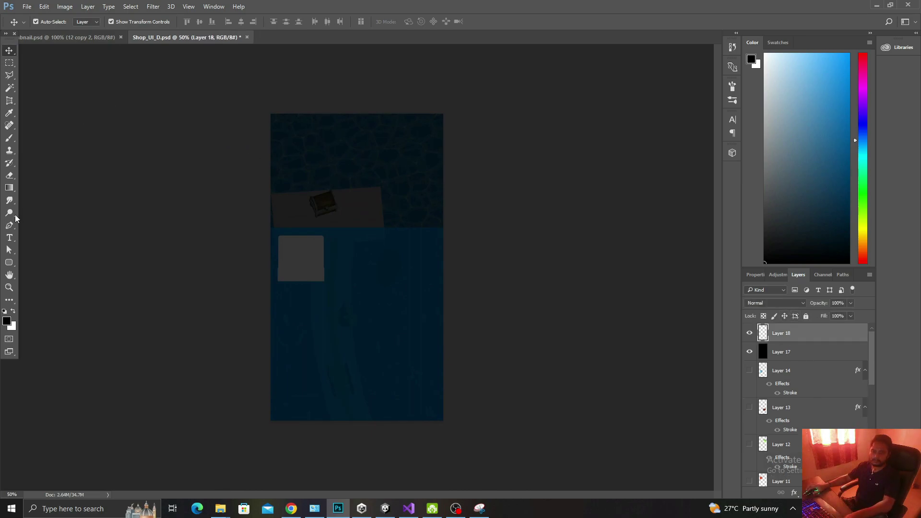
- Draw a white-filled rounded rectangle across the middle of the canvas
left_click(8, 263)
left_click(31, 271)
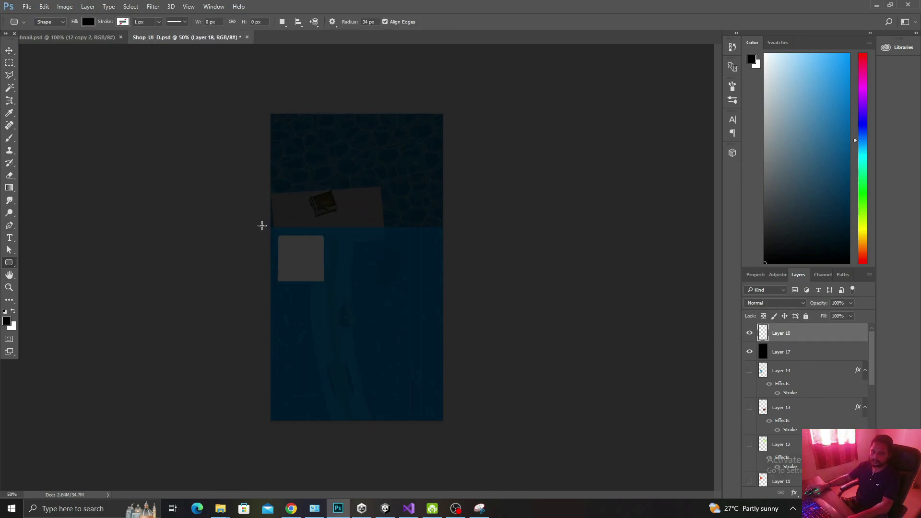
mouse_move(300, 221)
left_mouse_down("alt")
mouse_move(416, 254)
mouse_move(377, 243)
left_mouse_up("alt")
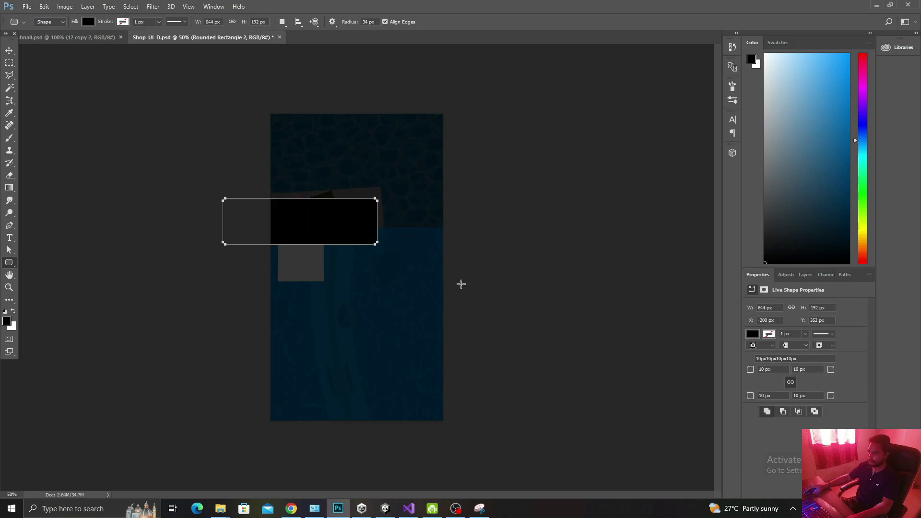
left_click(90, 23)
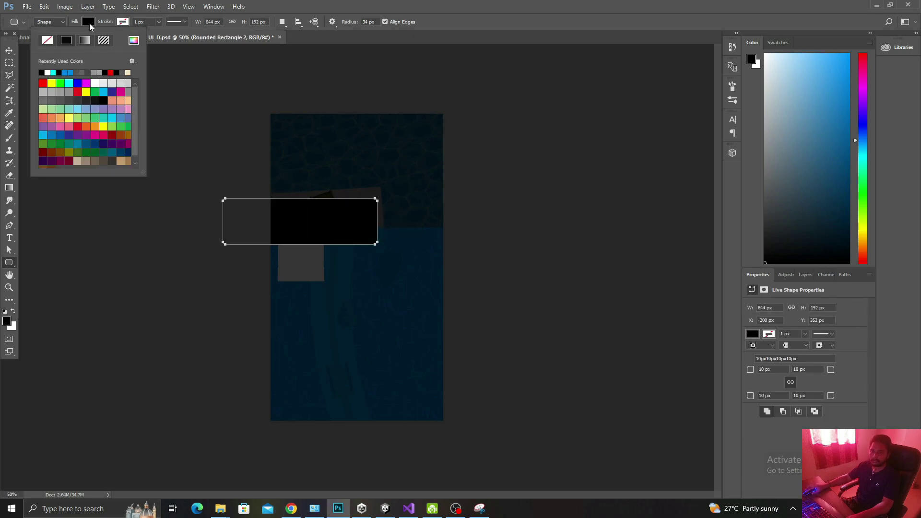
left_click(47, 73)
- Center the rectangle horizontally and give it 30 px corner radii
left_click(7, 49)
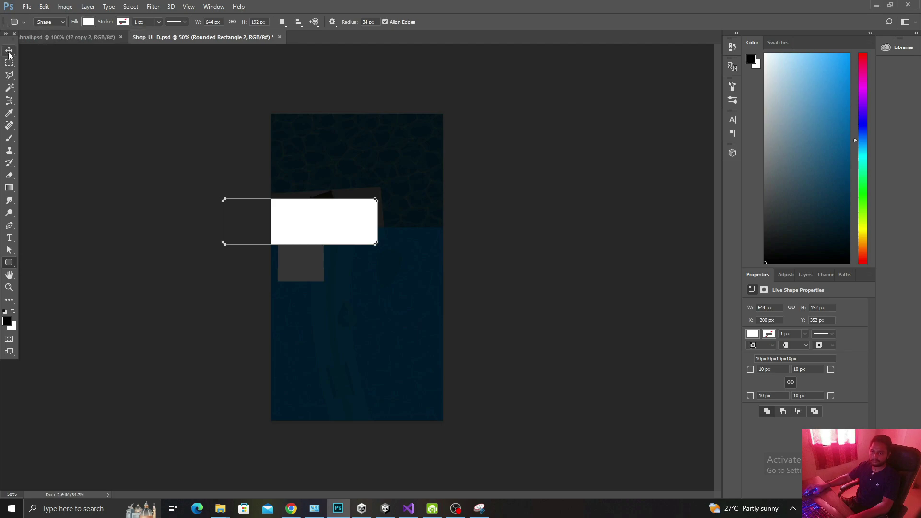
mouse_move(342, 220)
left_mouse_down()
mouse_move(407, 220)
mouse_move(399, 220)
left_mouse_up()
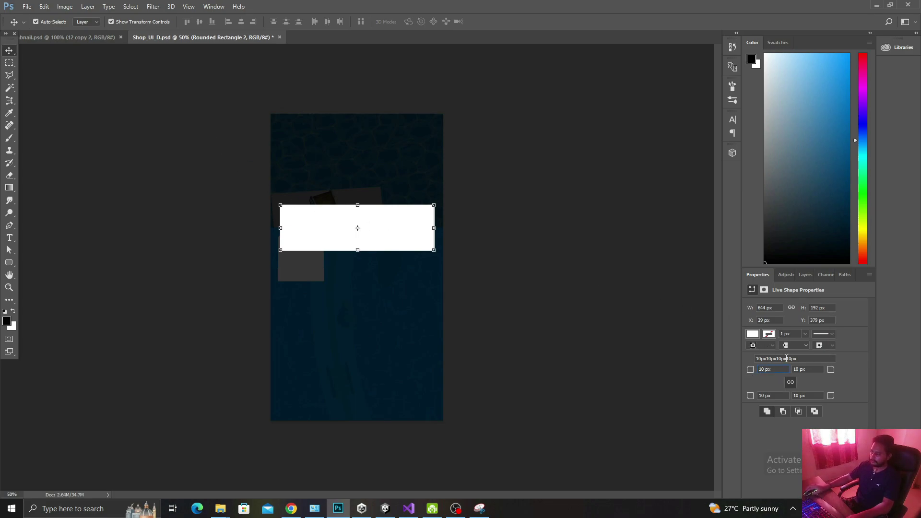
type("30")
key("Return")
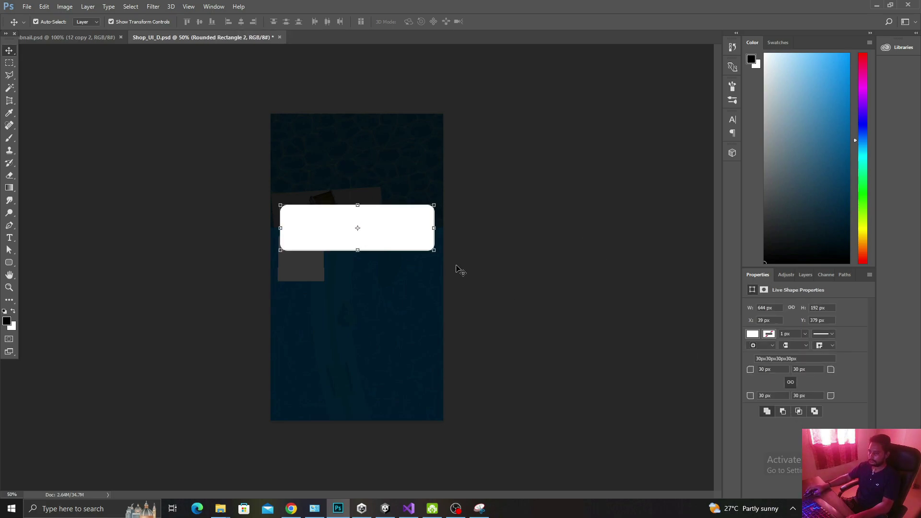
left_click(816, 271)
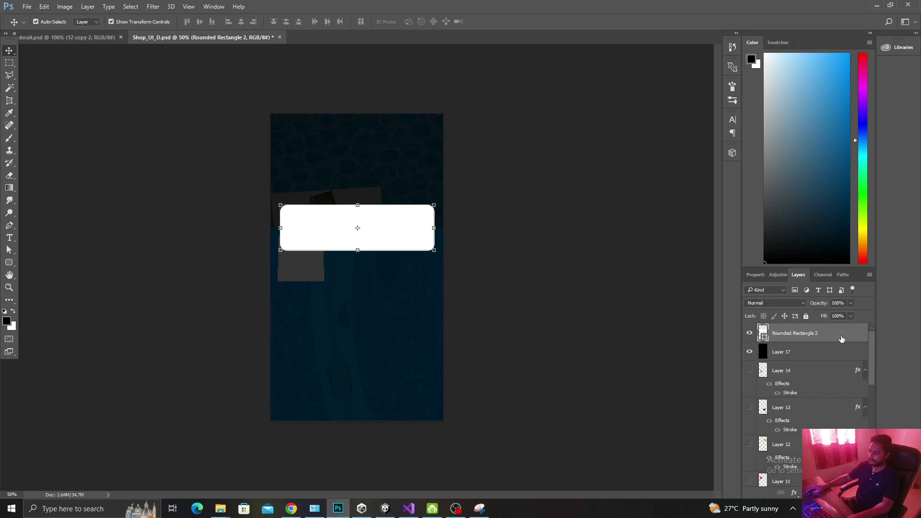
- Duplicate Rounded Rectangle 2 and give the original a grey 949494 colour overlay
key("ctrl+j")
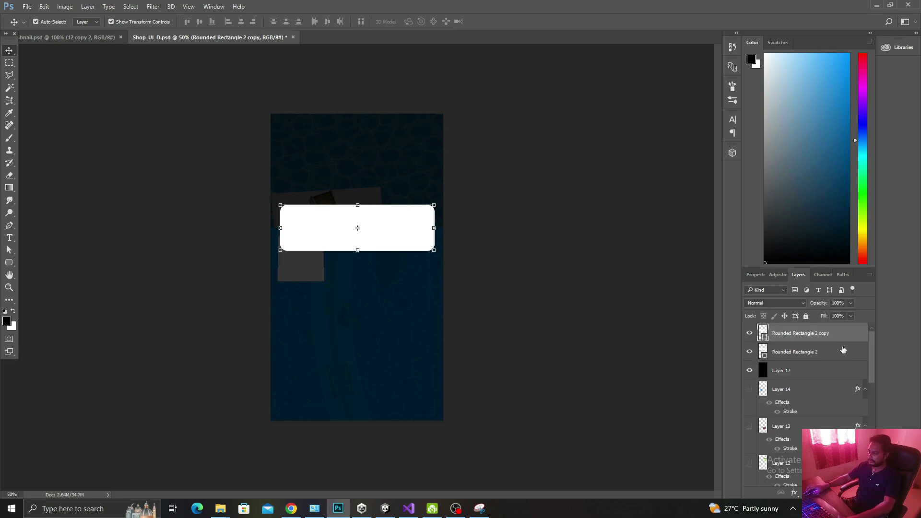
left_click(843, 350)
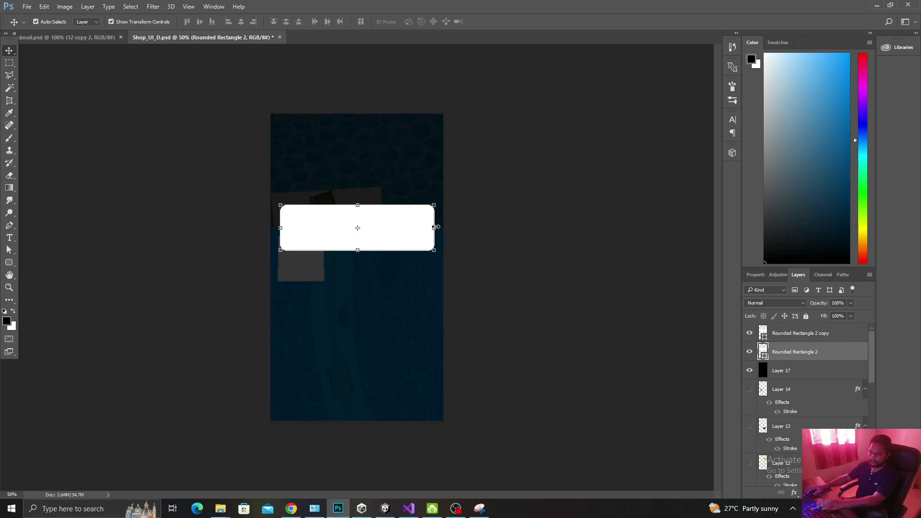
double_click(838, 358)
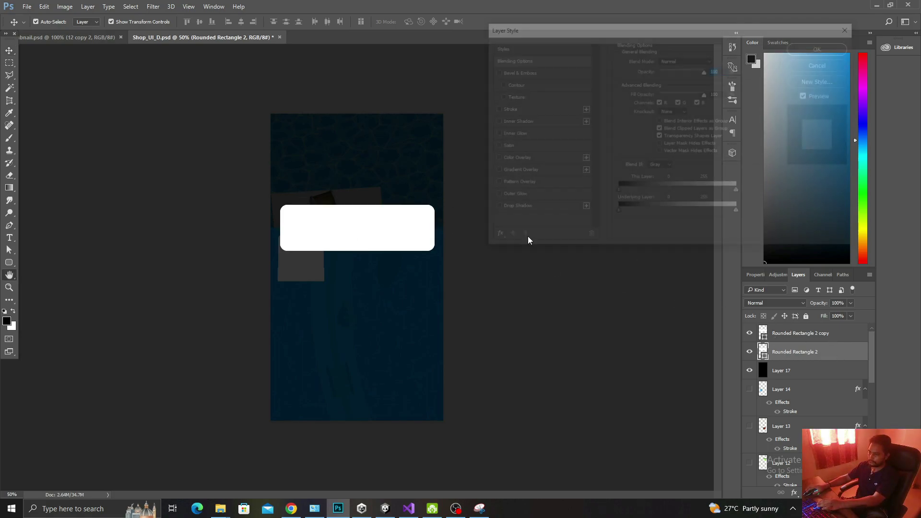
left_click(494, 159)
left_click(522, 159)
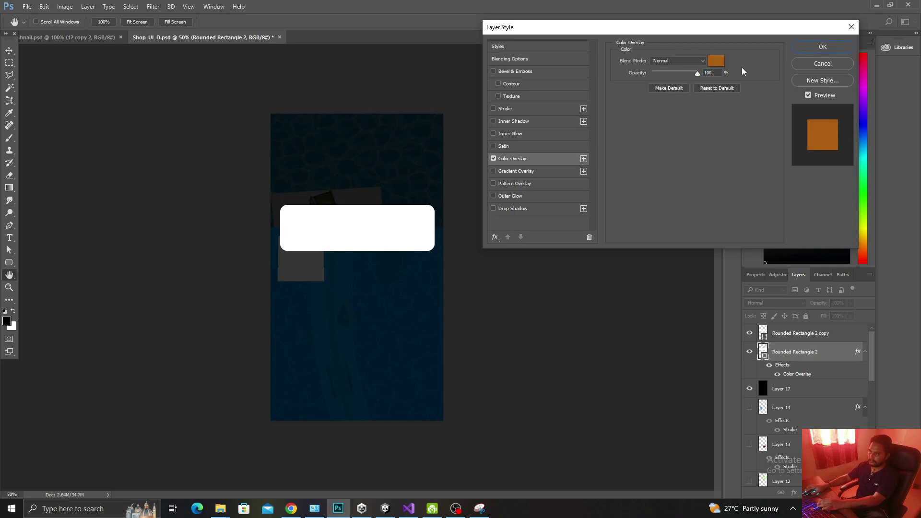
left_click(715, 61)
left_click(628, 170)
left_click_drag(628, 171, 557, 146)
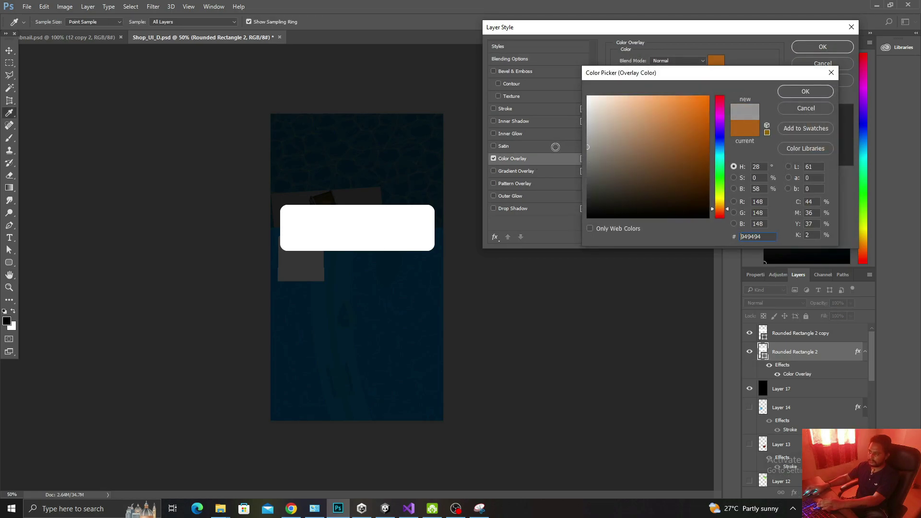
left_click(805, 91)
left_click(822, 46)
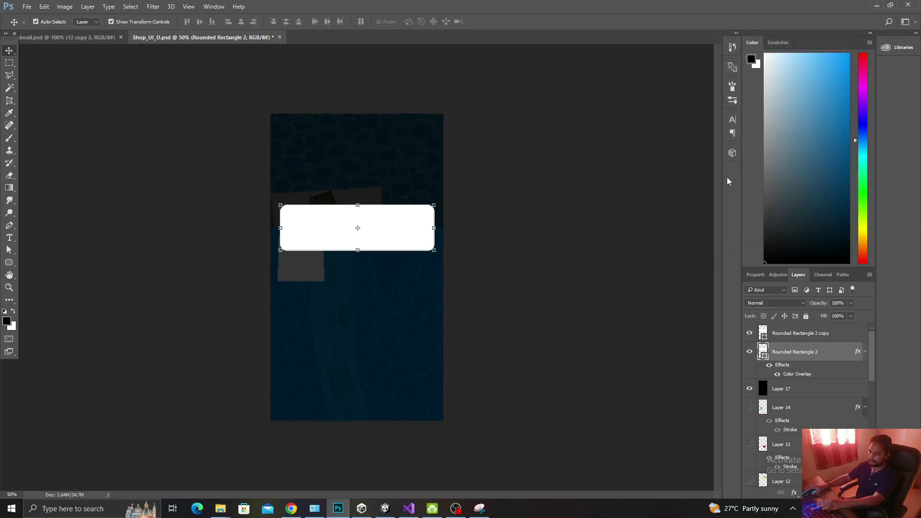
- Deselect the shape and zoom the canvas to 100% with layer auto-select
left_click(557, 210)
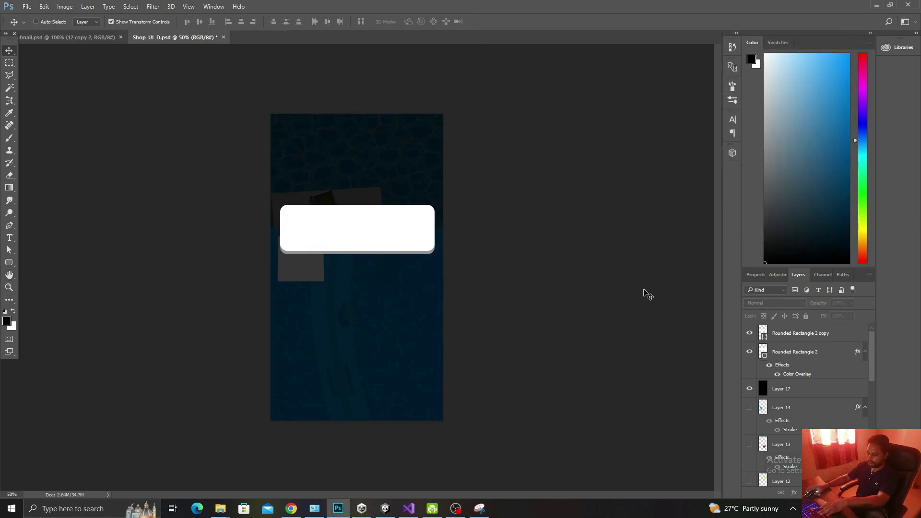
key("ctrl+plus")
key("ctrl+plus")
key("ctrl")
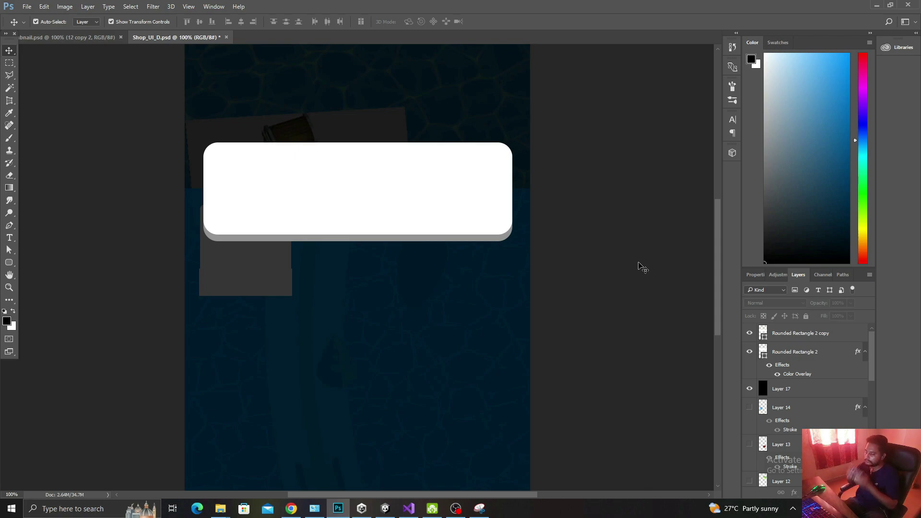
- Group the two rounded rectangles and name the group Popup
left_click(422, 187)
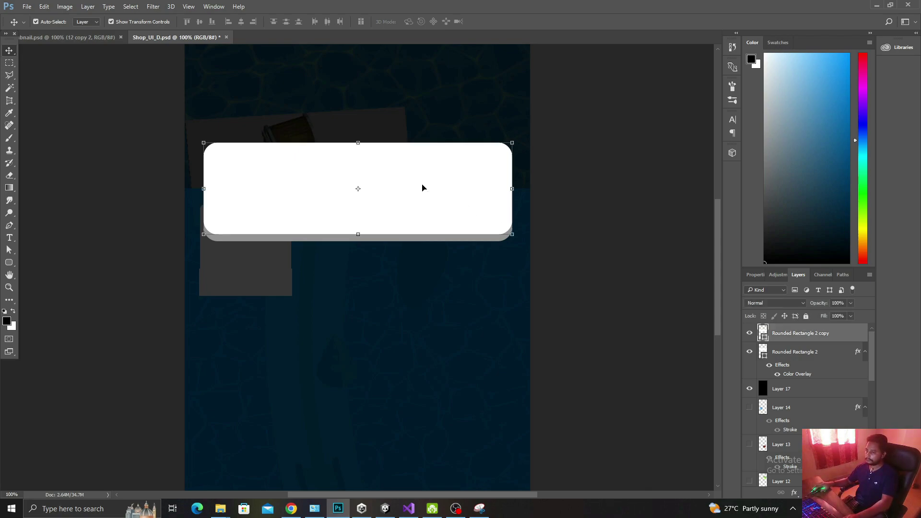
double_click(847, 339)
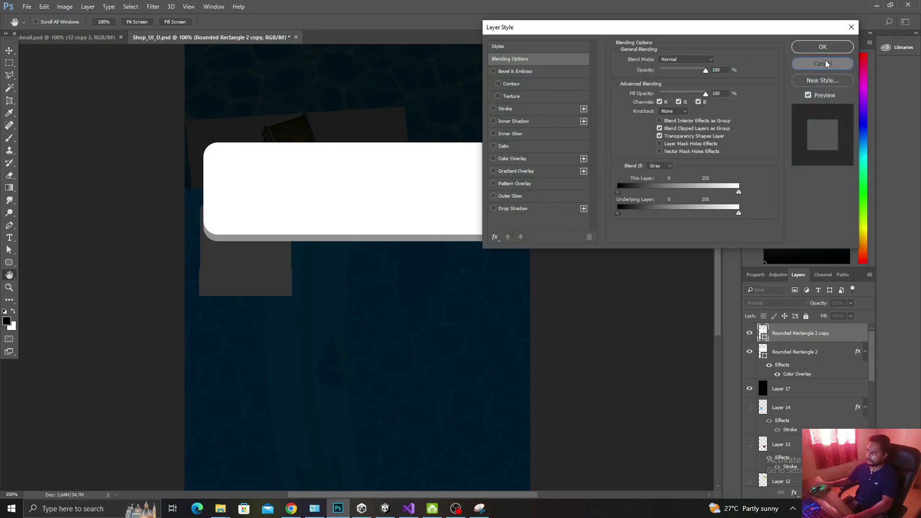
left_click(823, 63)
key("ctrl+g")
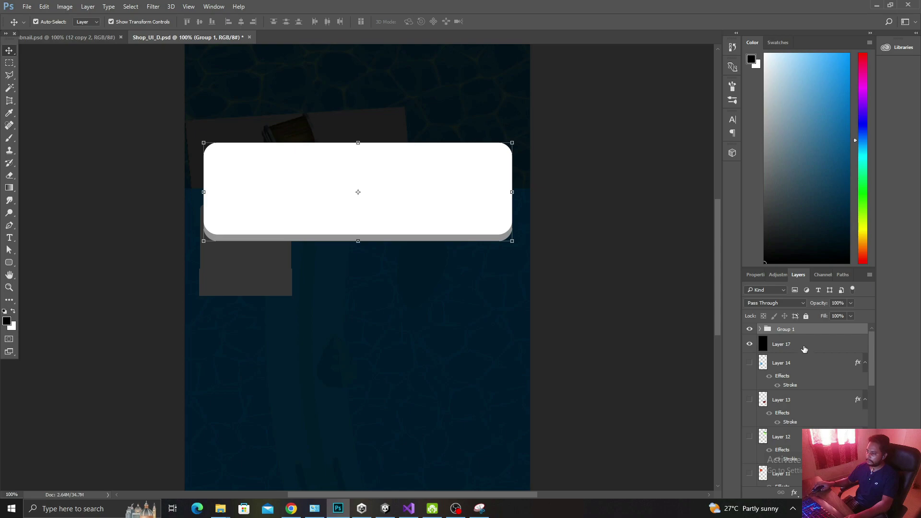
double_click(785, 330)
type("Pop")
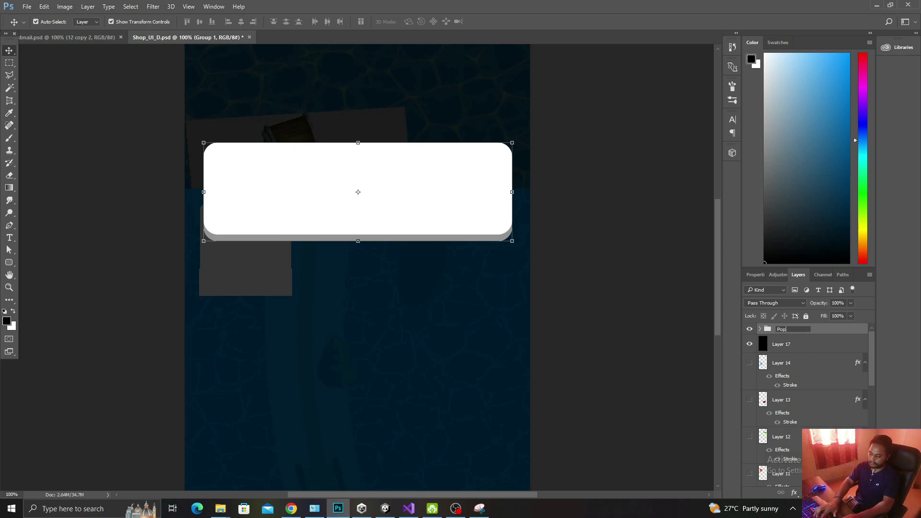
type("up")
key("Return")
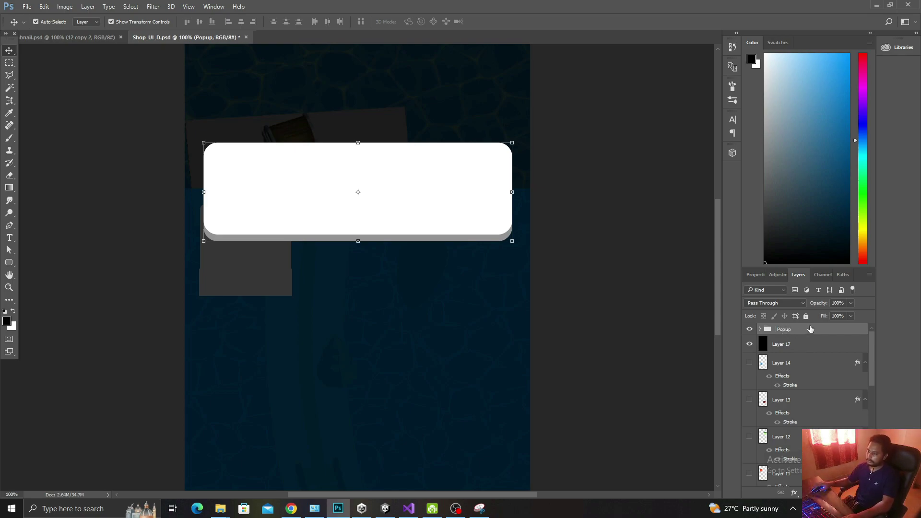
- Add a blue 007eff colour overlay at about 70% opacity to the Popup group
double_click(831, 334)
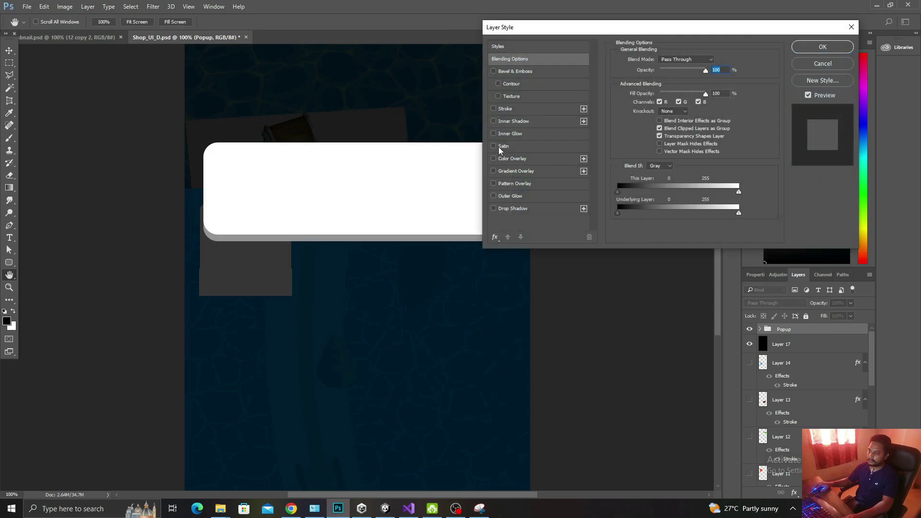
left_click(493, 158)
left_click(529, 162)
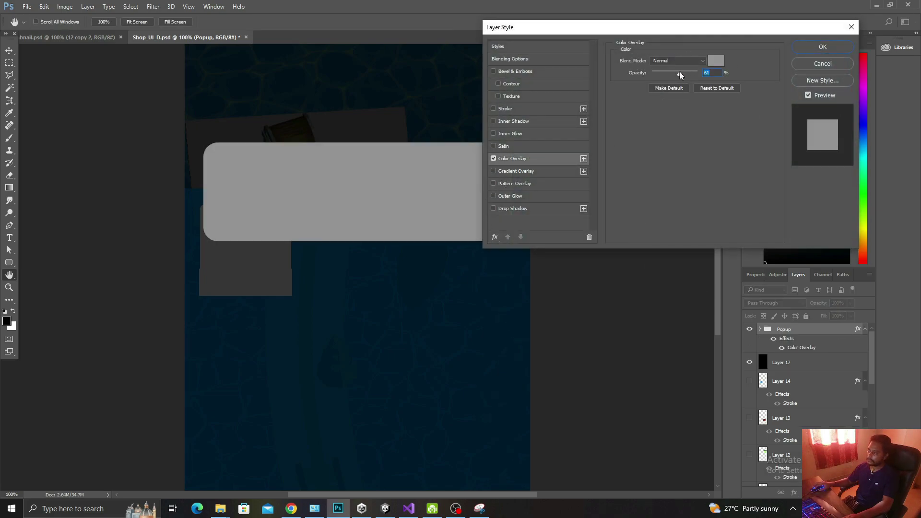
left_click_drag(679, 72, 671, 72)
left_click(719, 61)
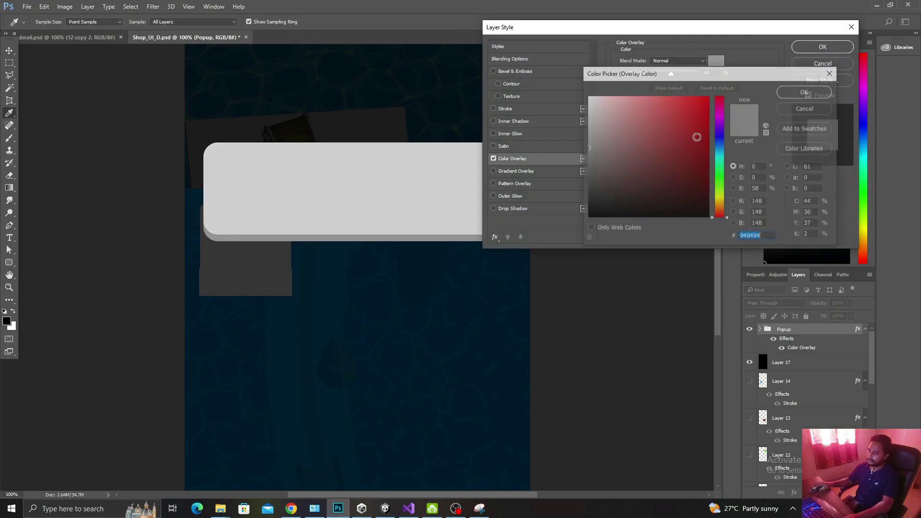
left_click(718, 159)
left_click(709, 97)
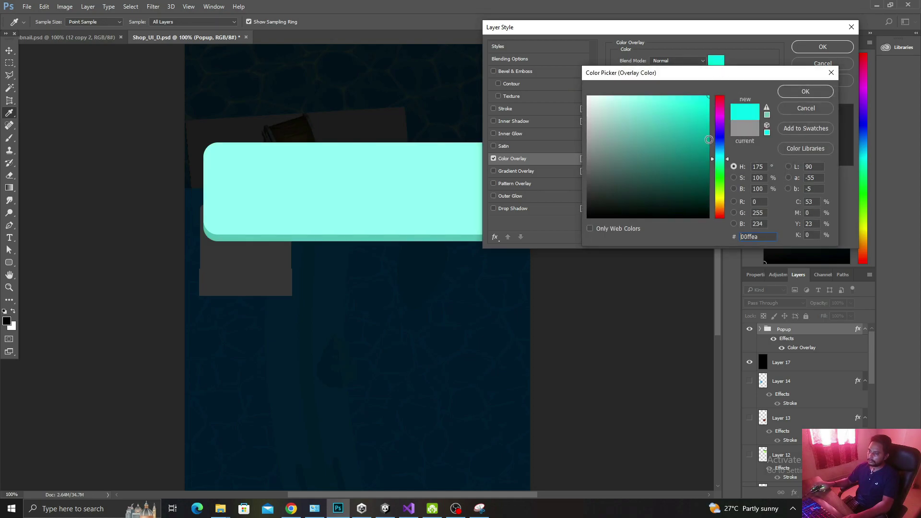
left_click(721, 148)
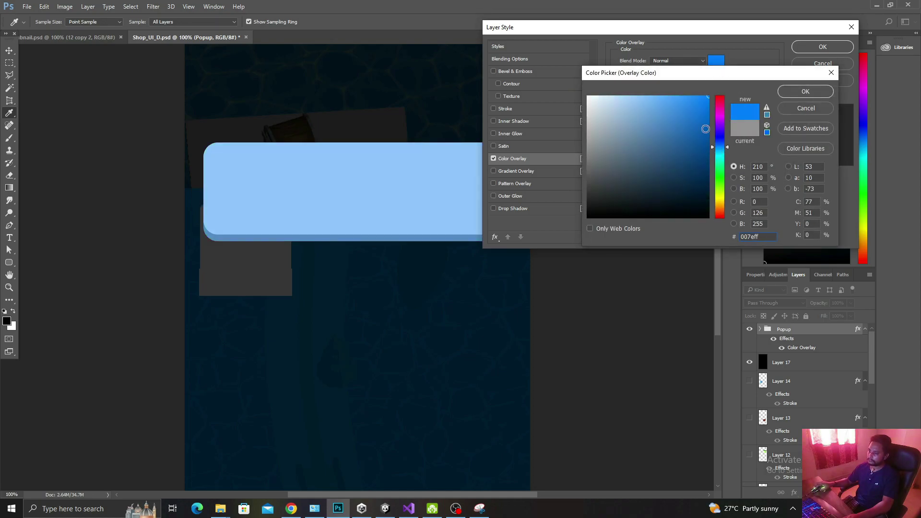
left_click_drag(765, 78, 781, 99)
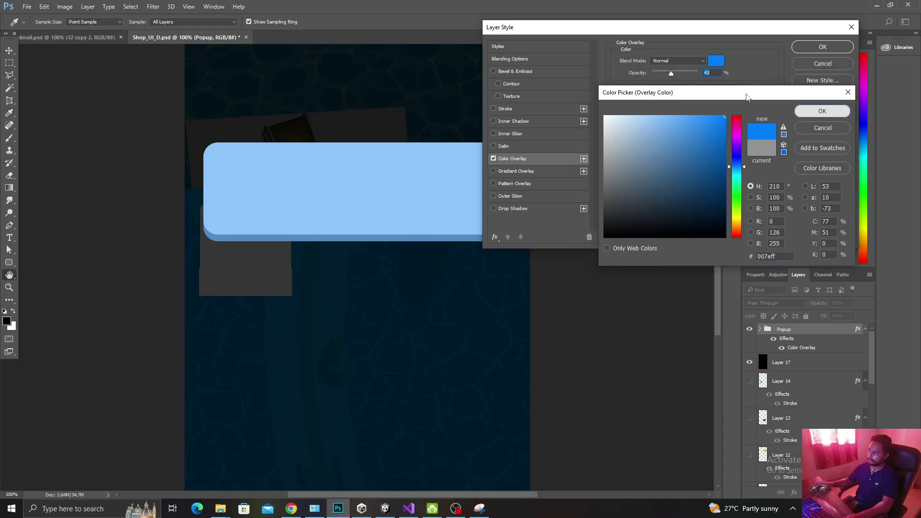
left_click(822, 111)
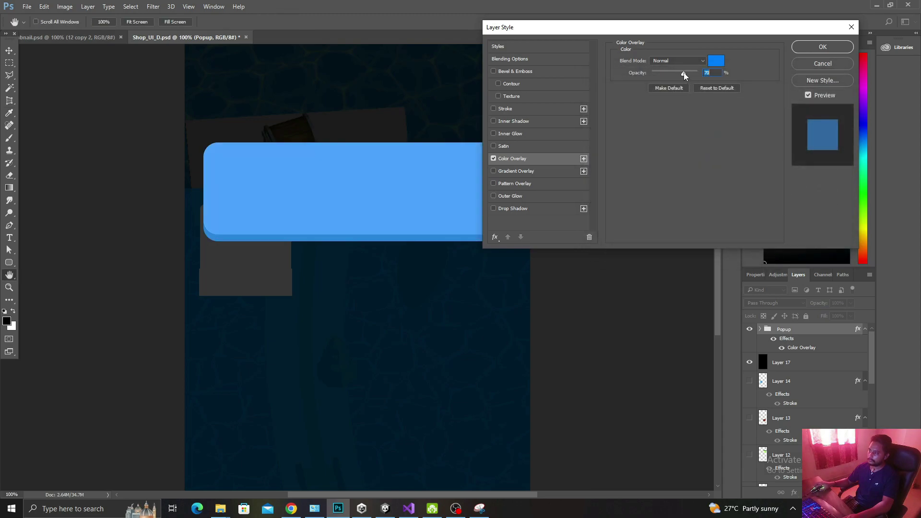
left_click(821, 48)
left_click(614, 146)
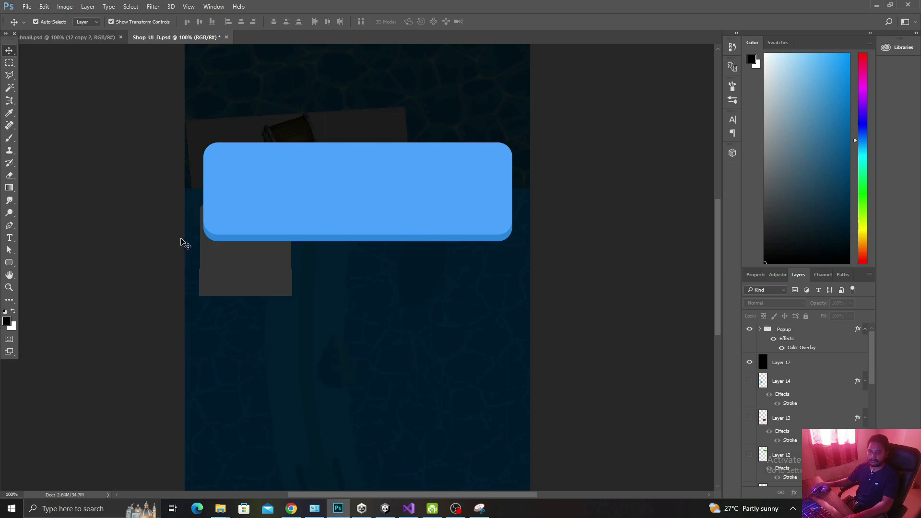
- In Unity, open the SHOP sprites folder inside the 2D graphics assets
scroll(850, 422, "down", 3)
scroll(814, 406, "down", 3)
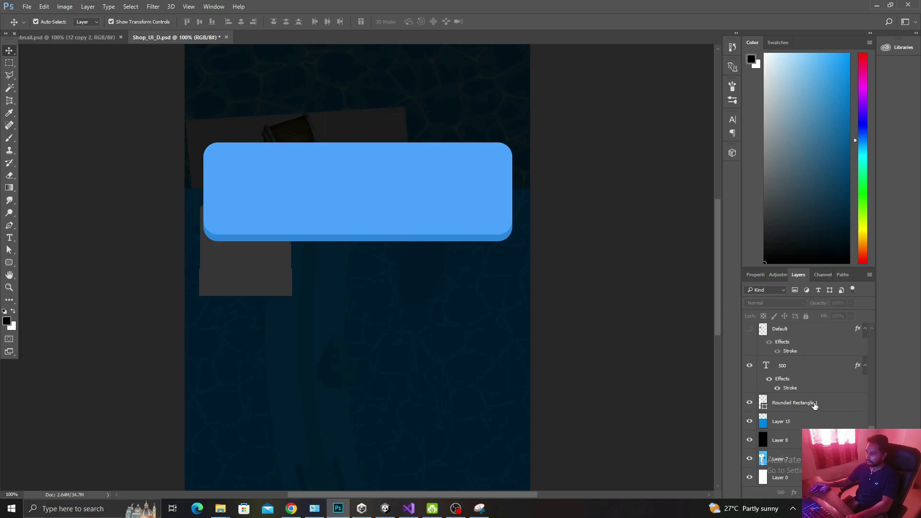
left_click(385, 508)
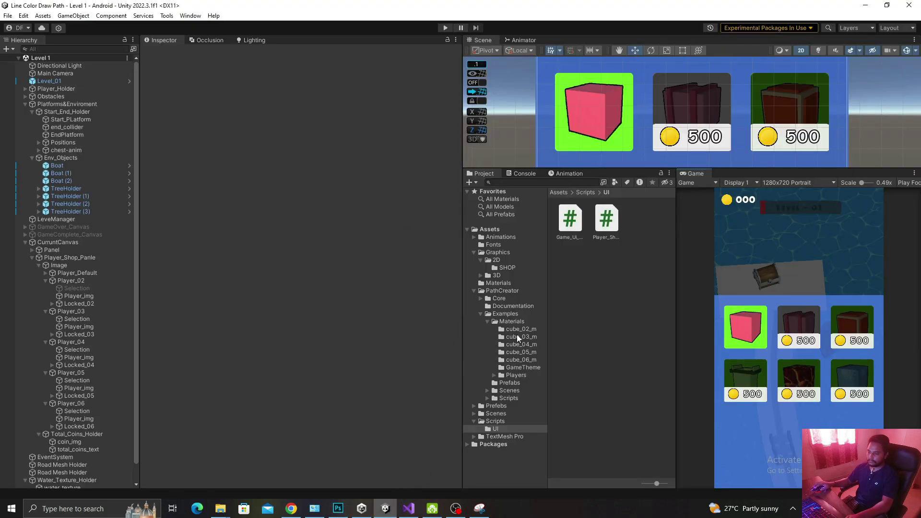
left_click(504, 267)
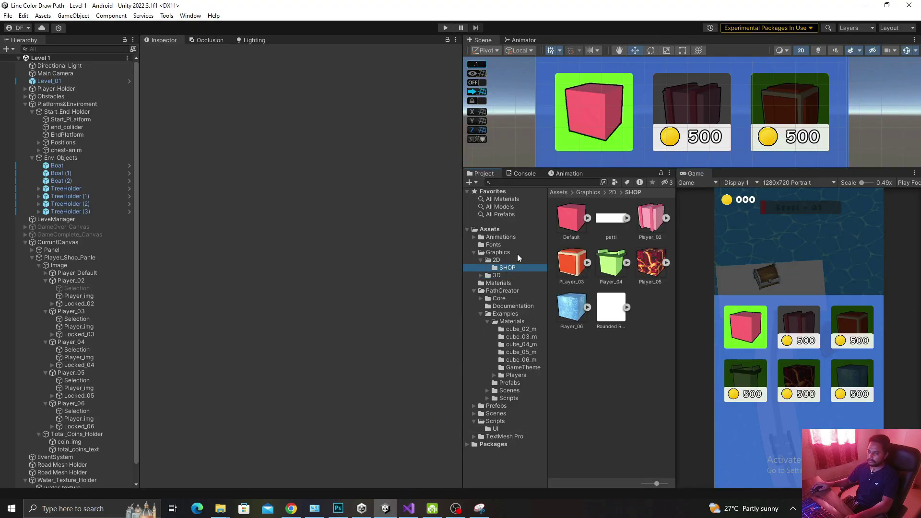
left_click(510, 259)
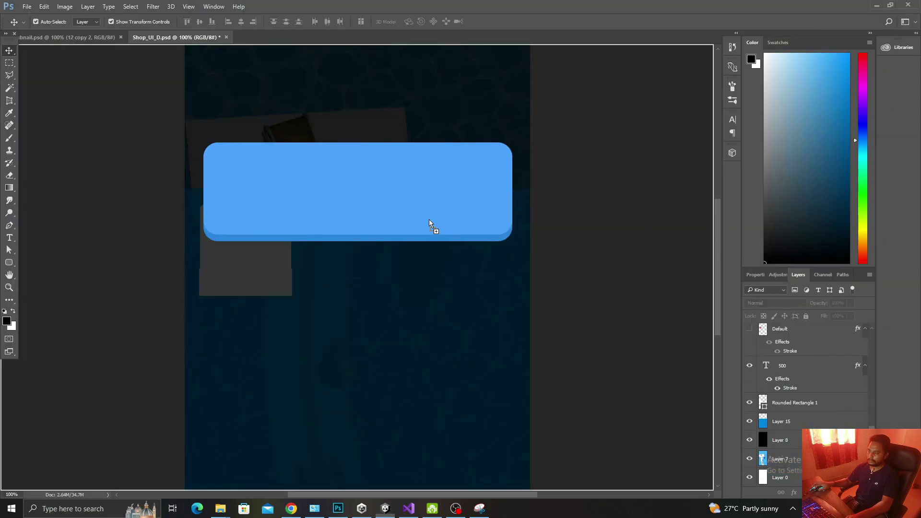
- Place coin_ui into the PSD, shrink it and position it on the blue bar's left
left_click_drag(650, 239, 267, 169)
left_click_drag(465, 159, 394, 234, "alt+shift")
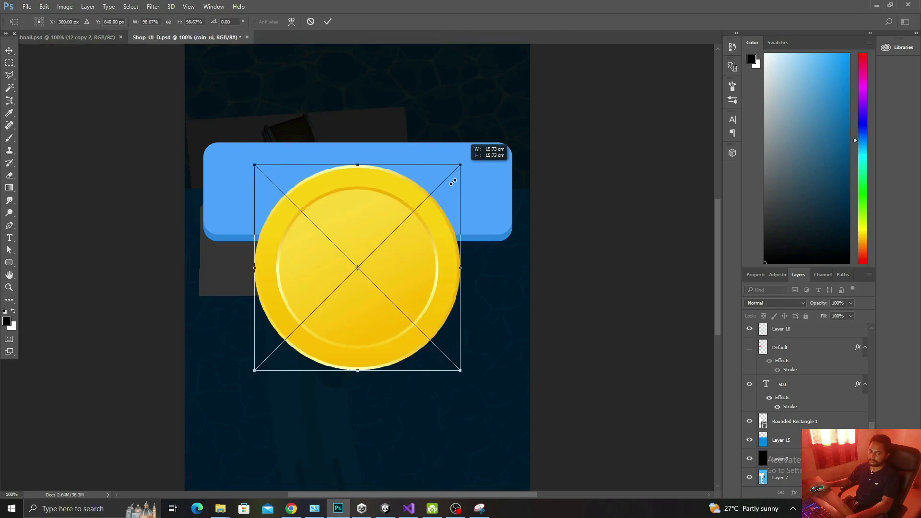
mouse_move(374, 264)
left_mouse_down()
mouse_move(282, 177)
mouse_move(274, 183)
mouse_move(280, 166)
mouse_move(260, 188)
left_mouse_up()
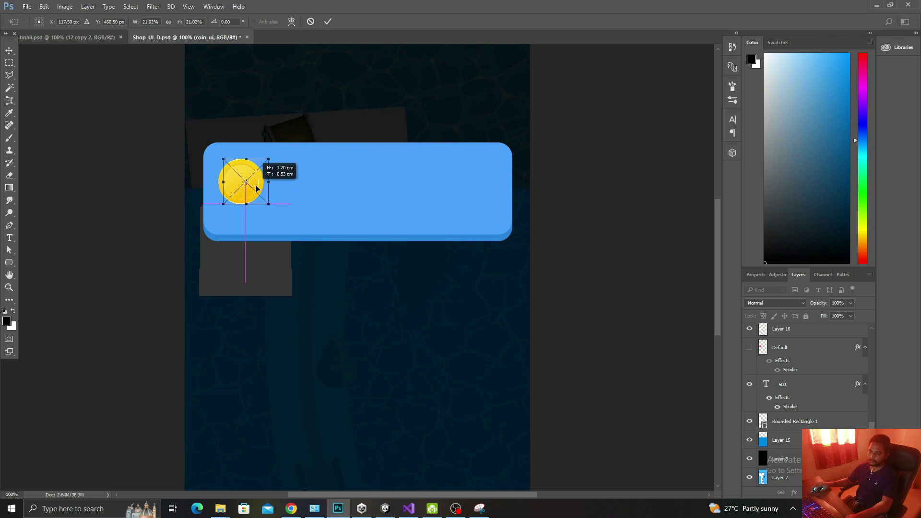
left_click_drag(270, 156, 269, 158, "alt+shift")
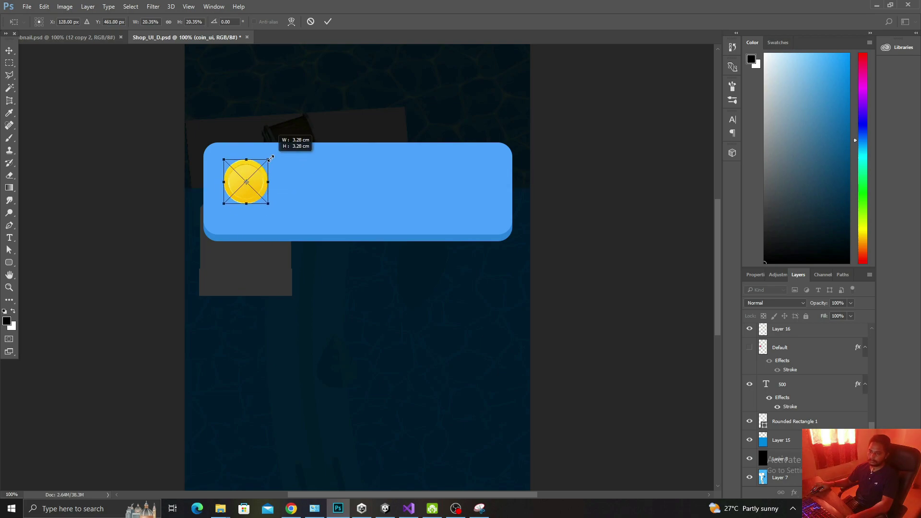
left_click(328, 22)
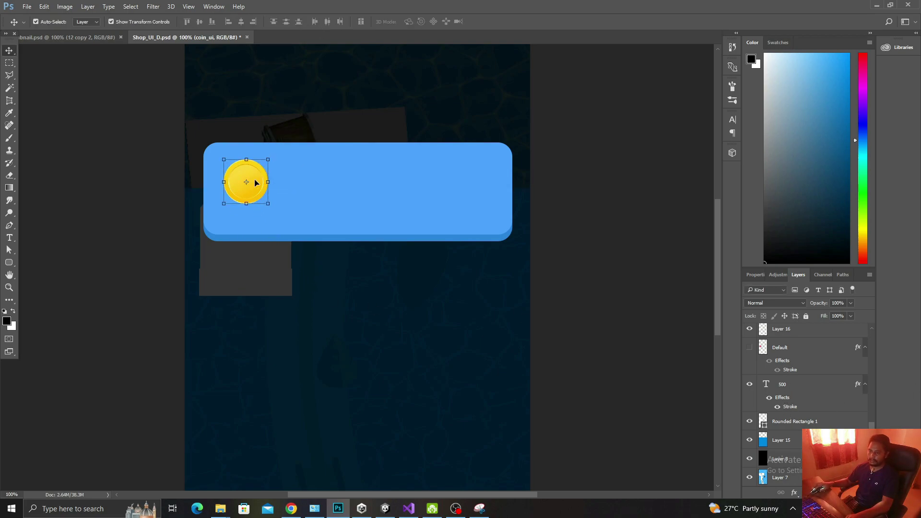
- Give the coin layer a 3 px black stroke
scroll(830, 413, "up", 2)
scroll(830, 413, "up", 3)
scroll(830, 413, "up", 2)
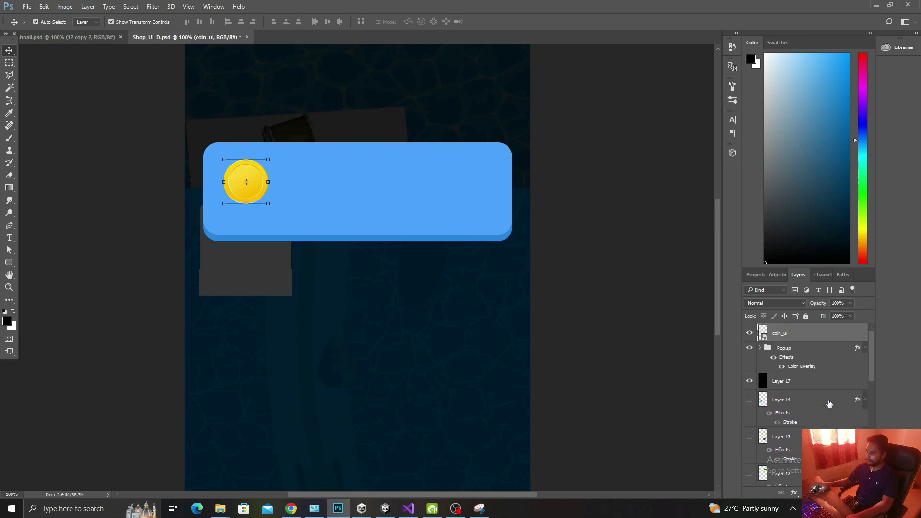
double_click(830, 335)
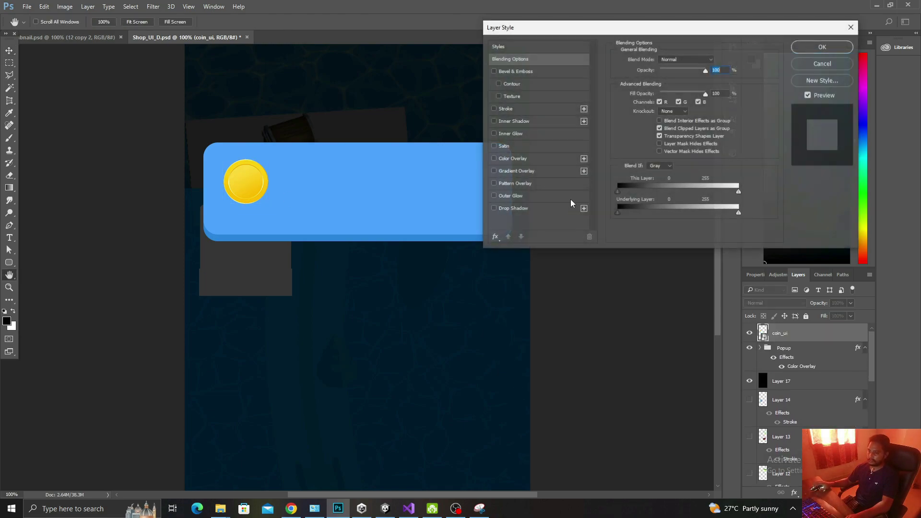
left_click(493, 108)
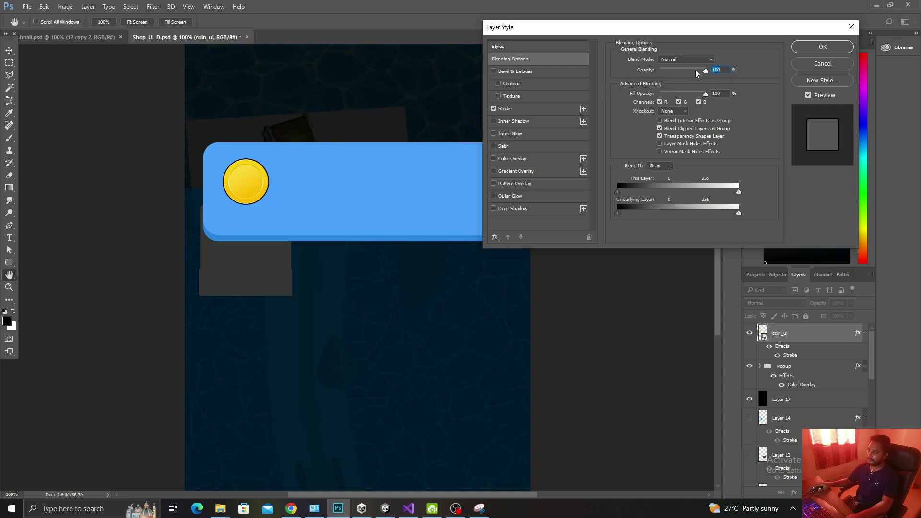
left_click(553, 108)
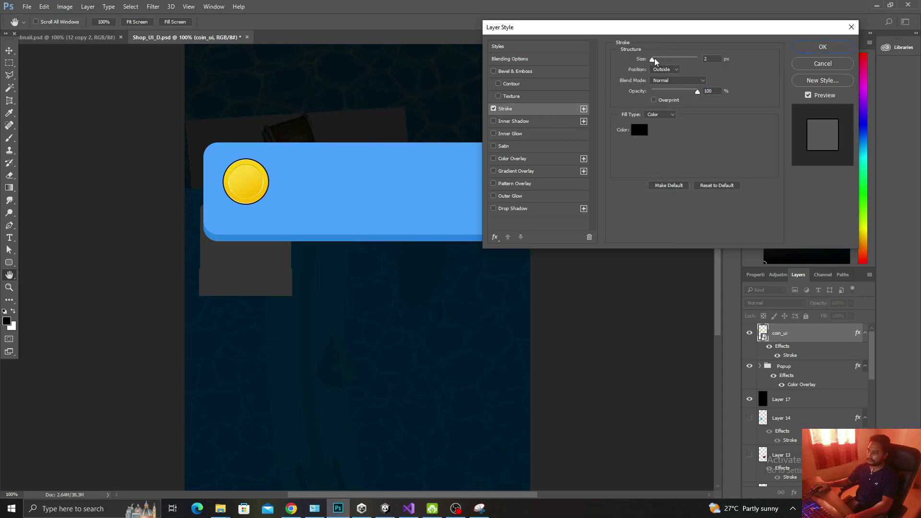
left_click_drag(654, 60, 655, 60)
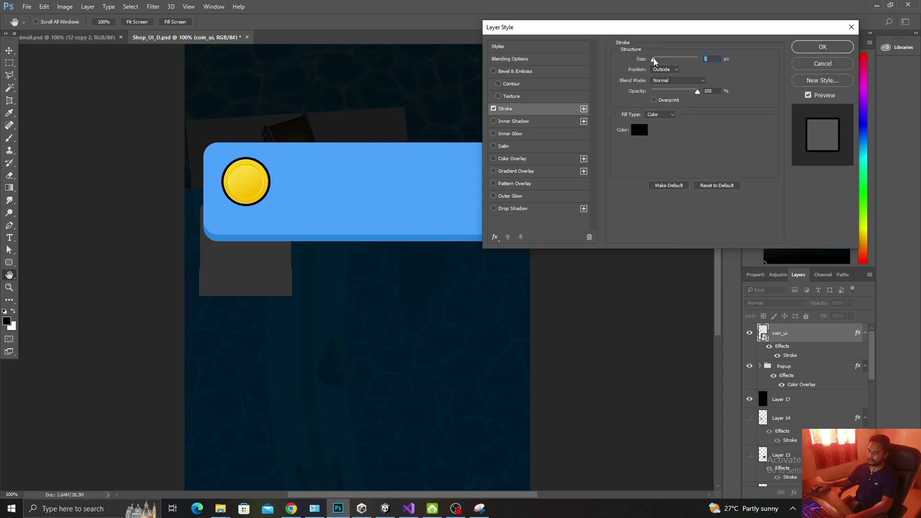
left_click_drag(654, 60, 652, 58)
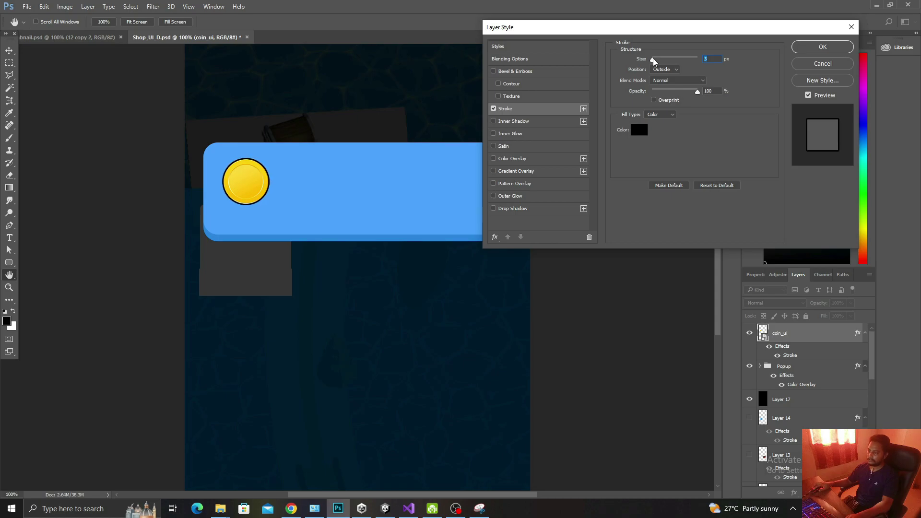
left_click(829, 48)
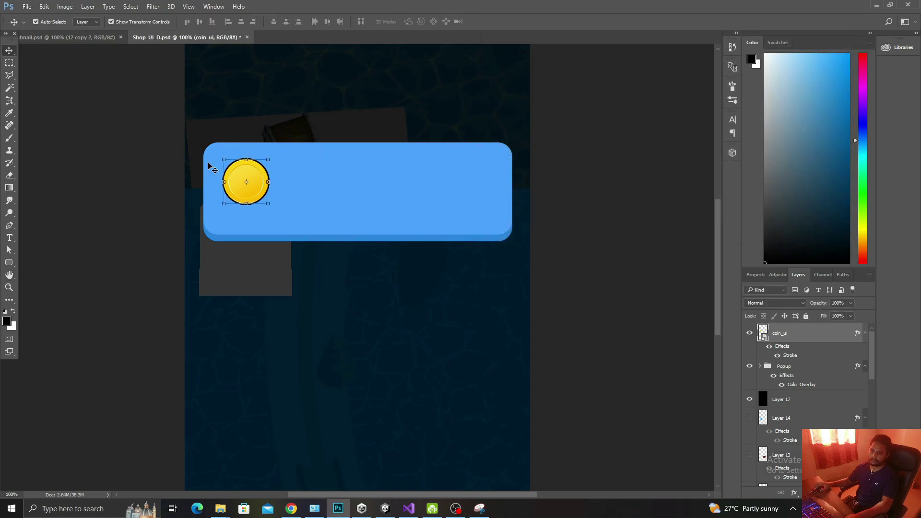
- Nudge the coin lower and type the caption 'Not Enough Coins' beside it
left_click_drag(252, 174, 253, 181)
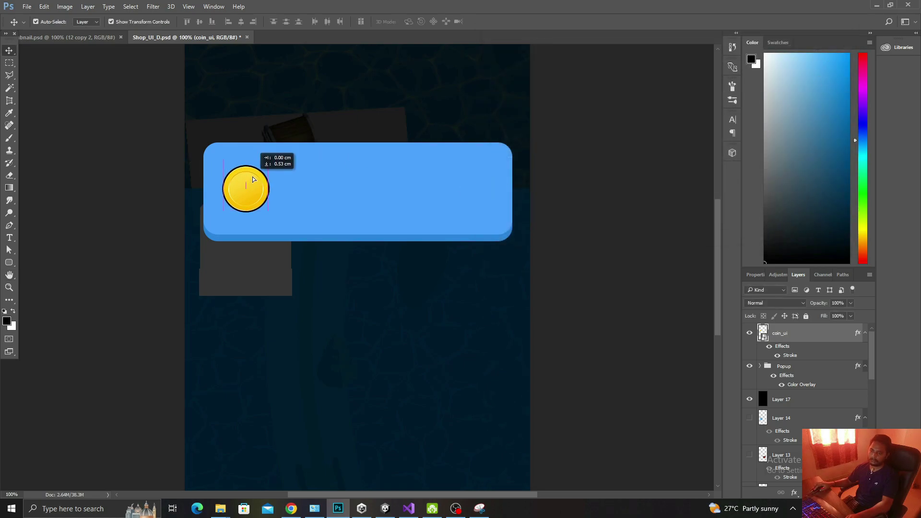
left_click(10, 237)
left_click(292, 187)
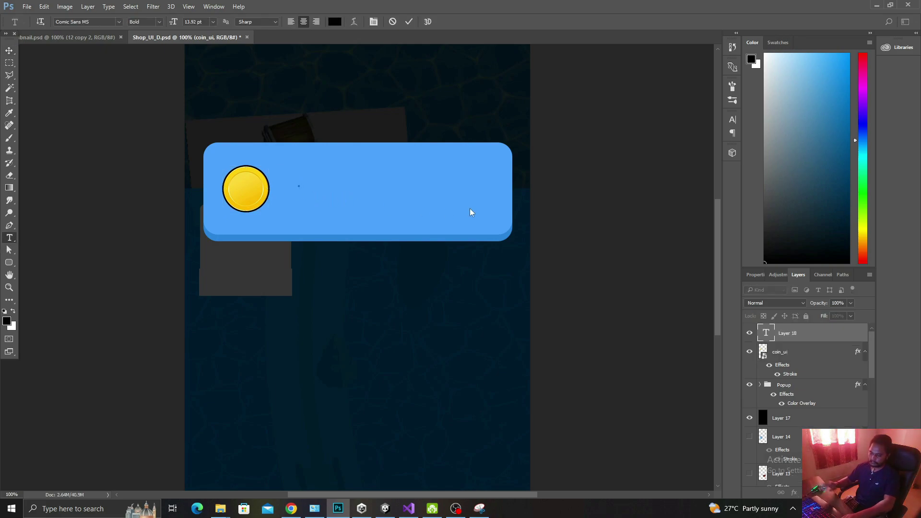
type("Net")
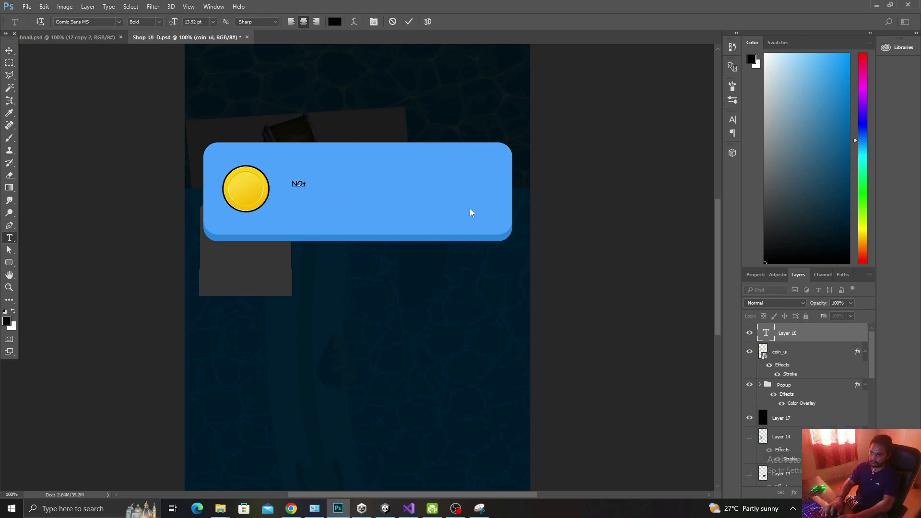
key("BackSpace")
key("BackSpace")
type("etEnou")
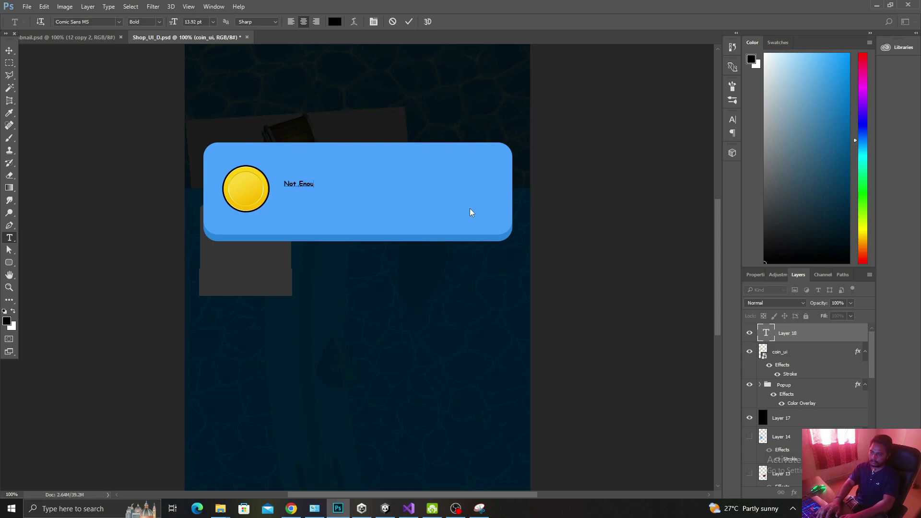
type("gh Coi")
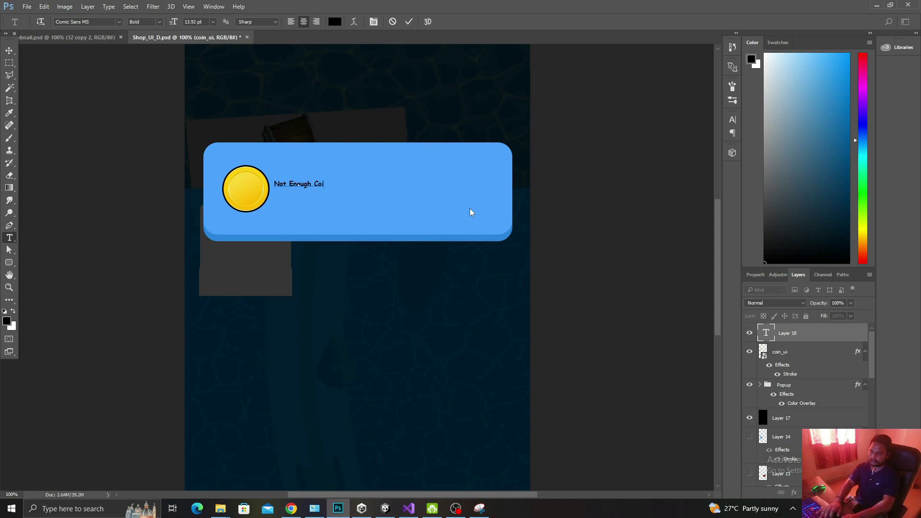
type("ns")
- Make the caption text white and scale it up to 315%
key("ctrl+a")
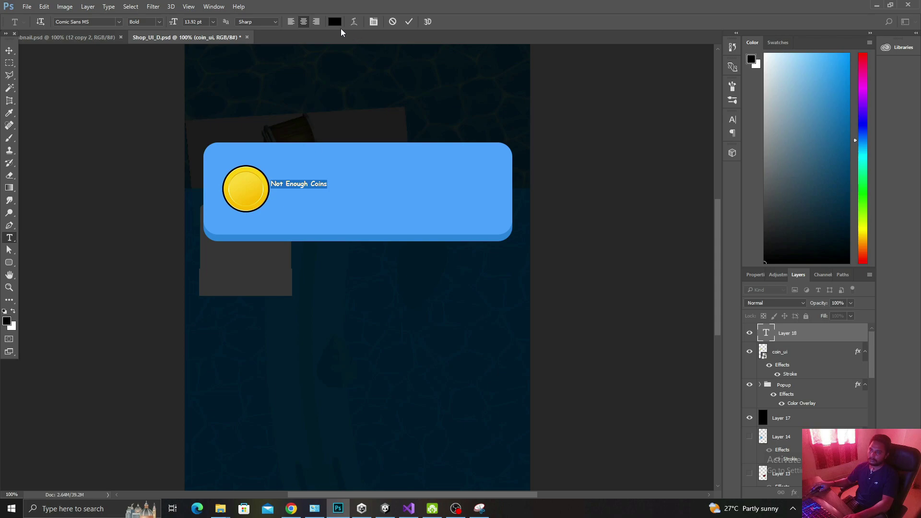
left_click(335, 21)
left_click(636, 160)
left_click(610, 133)
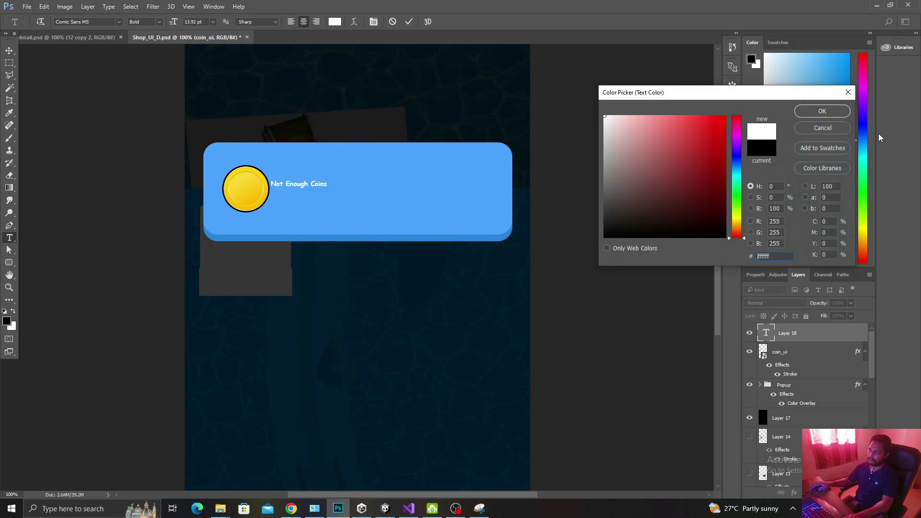
left_click(822, 111)
left_click(411, 22)
key("v")
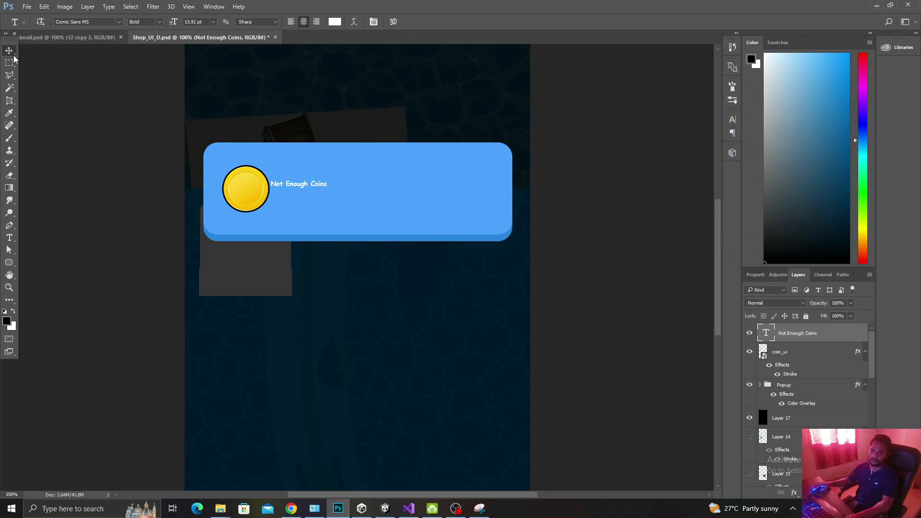
mouse_move(328, 187)
left_mouse_down("alt+shift")
mouse_move(420, 193)
mouse_move(484, 214)
left_mouse_up("alt+shift")
- Commit the caption scaling and give it a 2 px black stroke
left_click(424, 21)
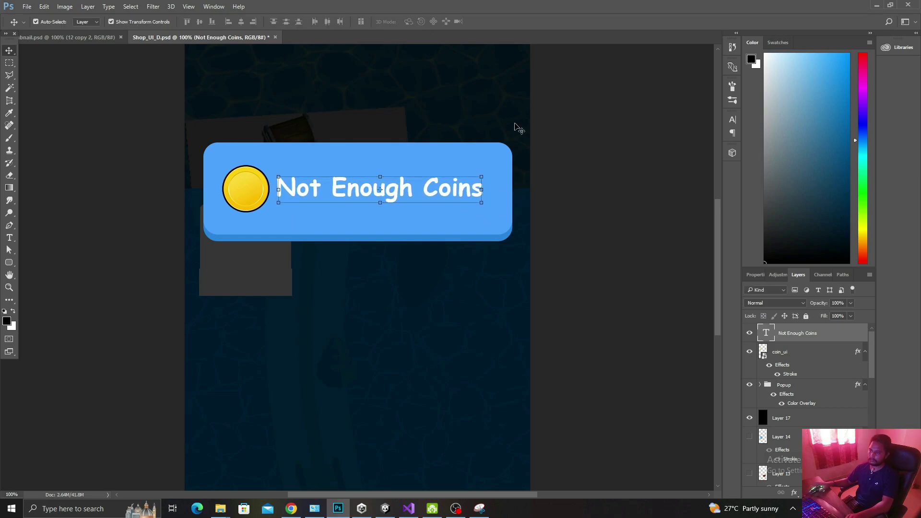
double_click(854, 338)
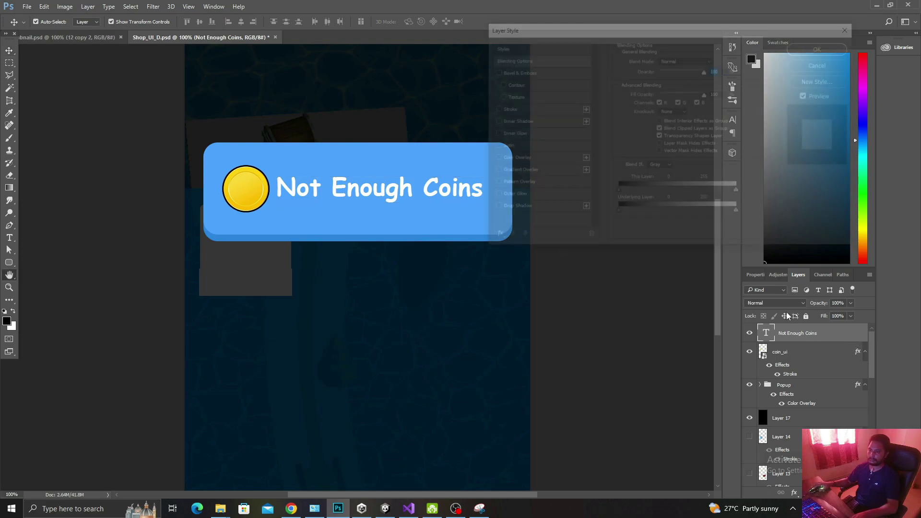
left_click(497, 109)
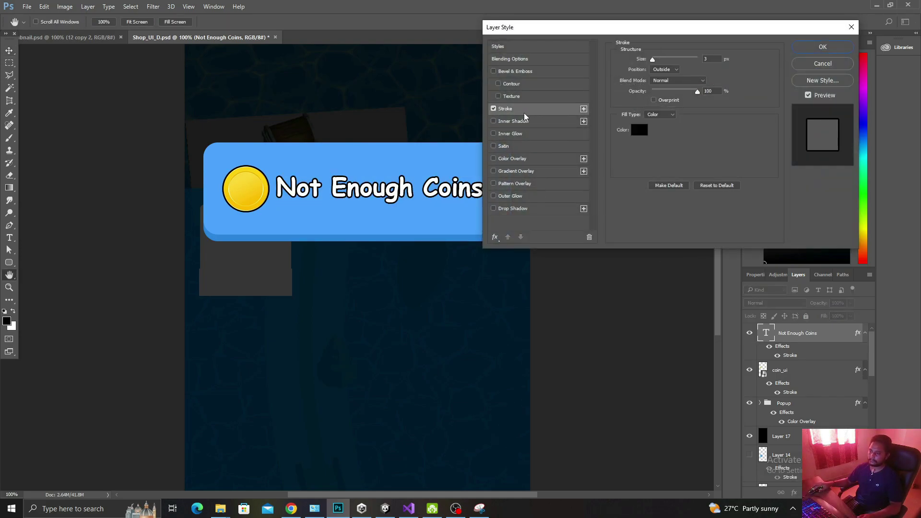
left_click_drag(652, 61, 652, 60)
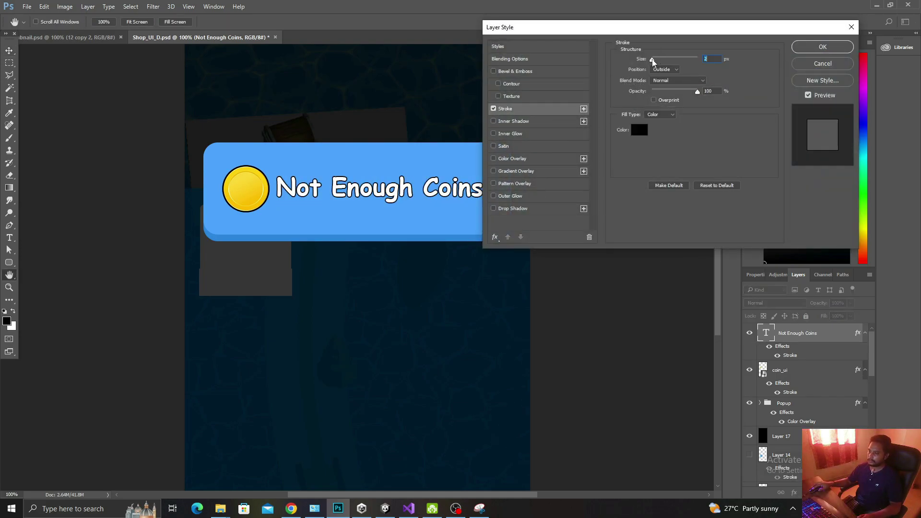
- Add a drop shadow of size 6 and opacity 49, then nudge the caption right and down
left_click(493, 208)
left_click(498, 206)
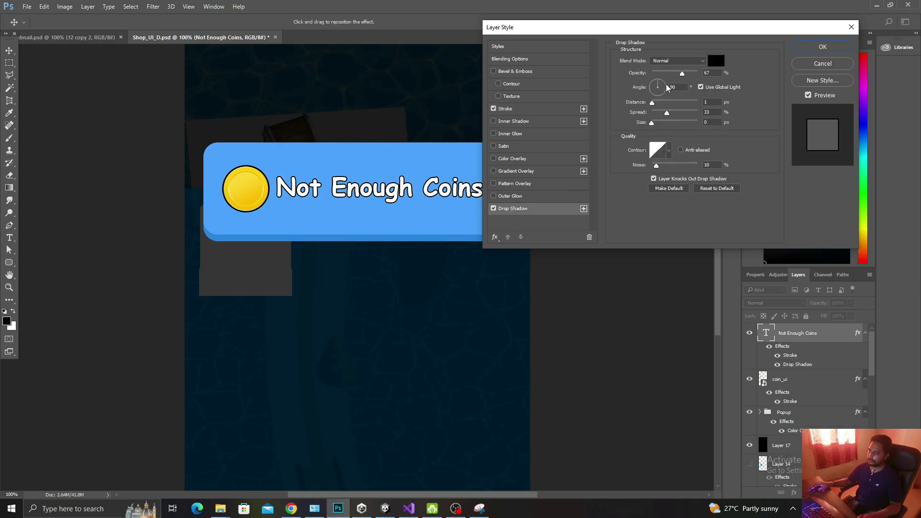
left_click_drag(651, 124, 655, 123)
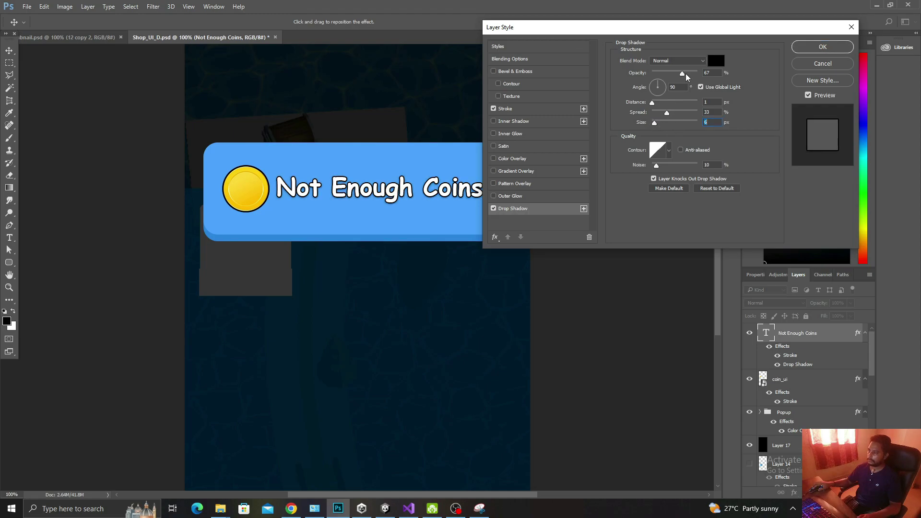
left_click_drag(687, 77, 674, 75)
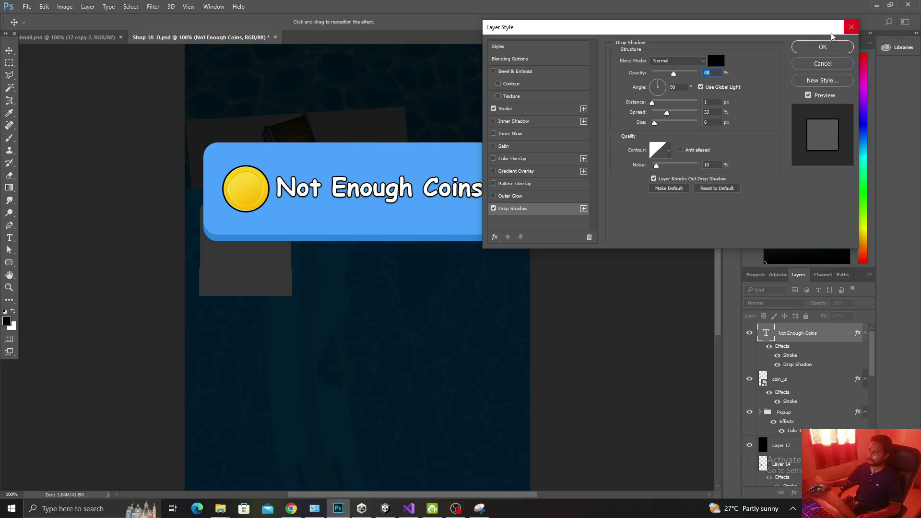
left_click(823, 46)
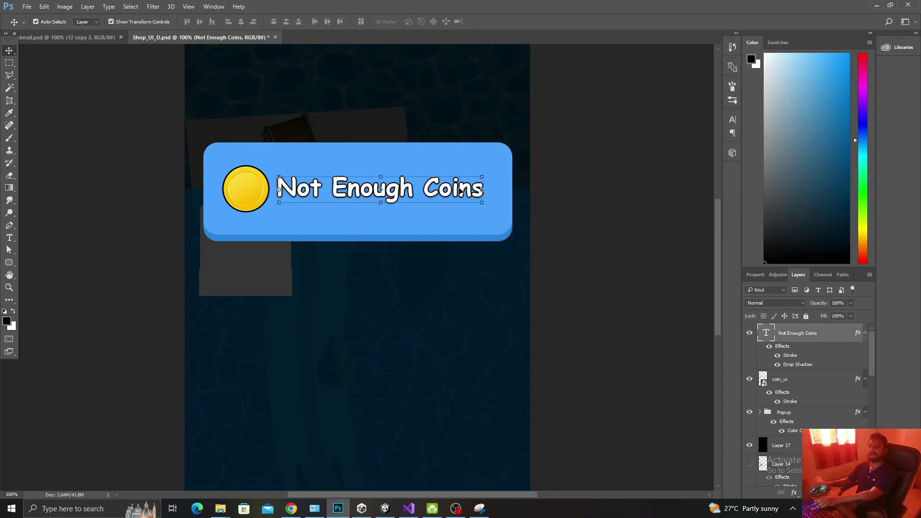
key("Right")
key("Right")
key("Right")
key("Down")
key("Down")
left_click(595, 163)
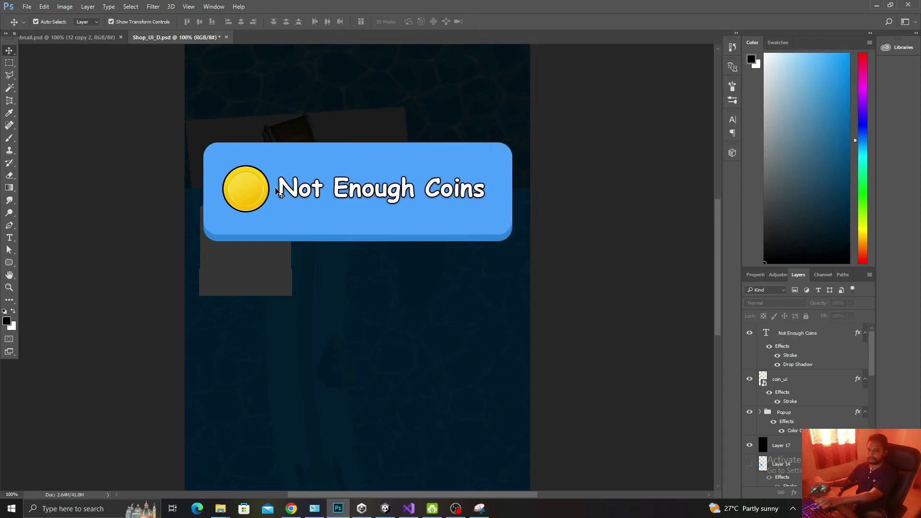
- Shrink the coin slightly about its centre and zoom out
left_click(245, 190)
left_click_drag(271, 162, 267, 166, "alt+shift")
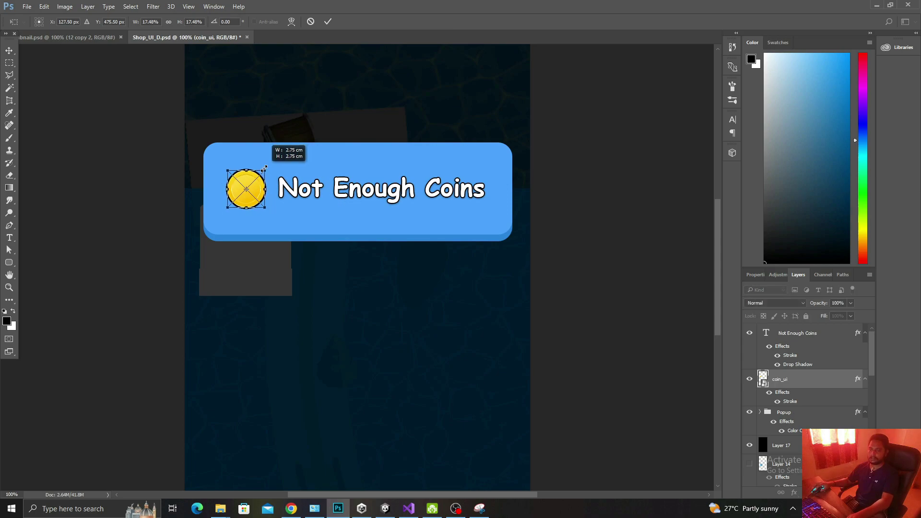
left_click(328, 21)
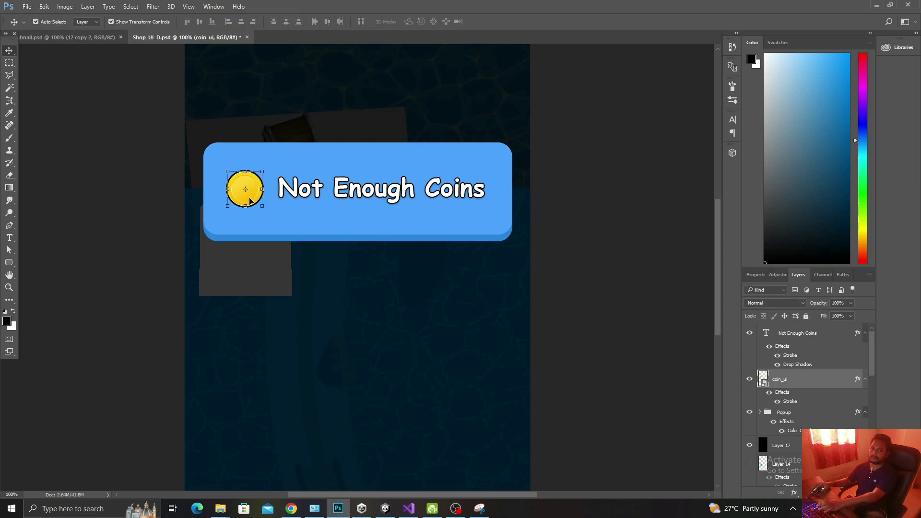
left_click(617, 153)
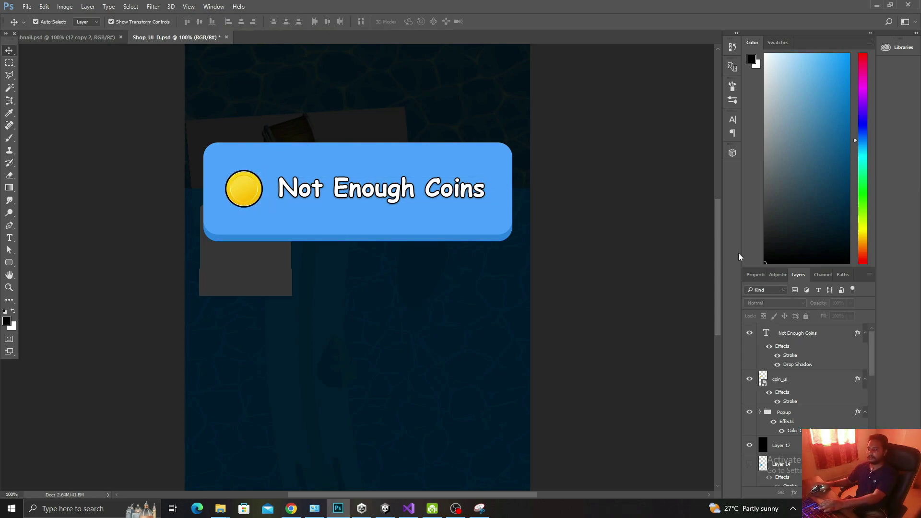
key("ctrl+minus")
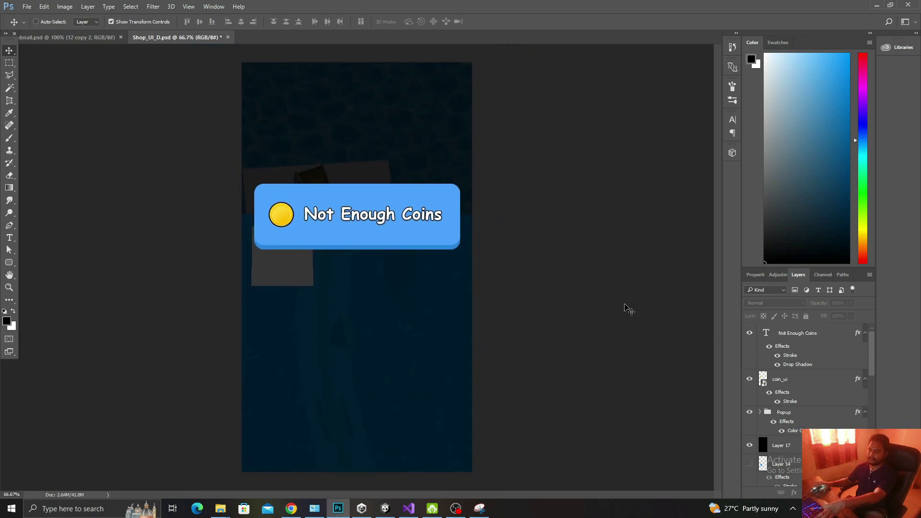
- Group the caption, coin and Popup layers and type the name 'Not Enough Coins Popup'
left_click(405, 218)
left_click(570, 199)
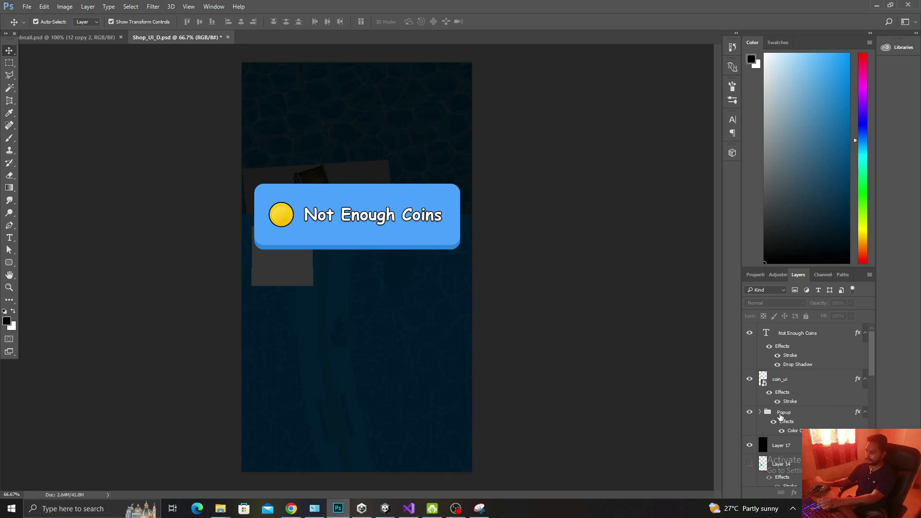
left_click(780, 416)
left_click(795, 340, "shift")
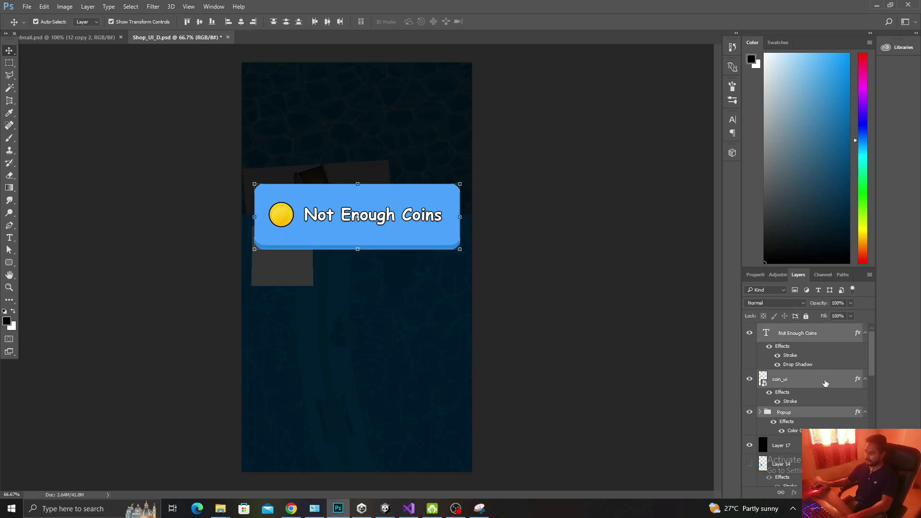
key("ctrl+g")
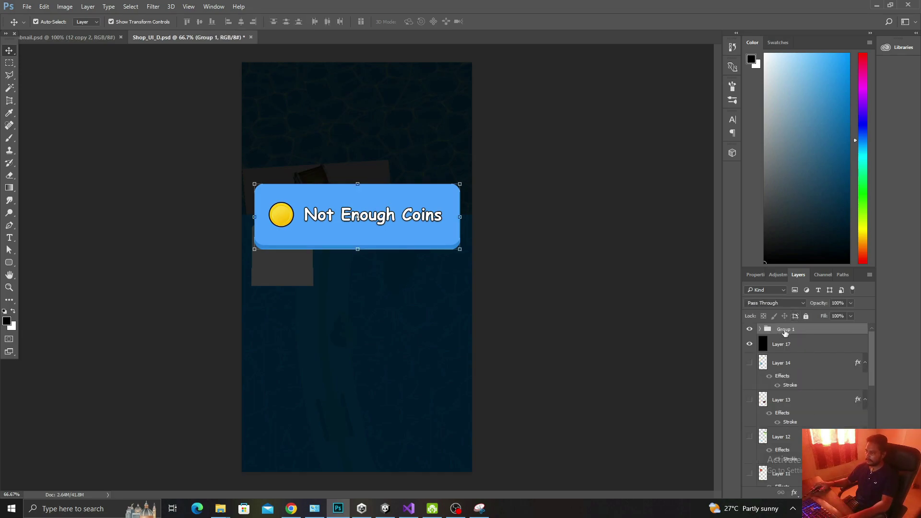
type("Not Eno")
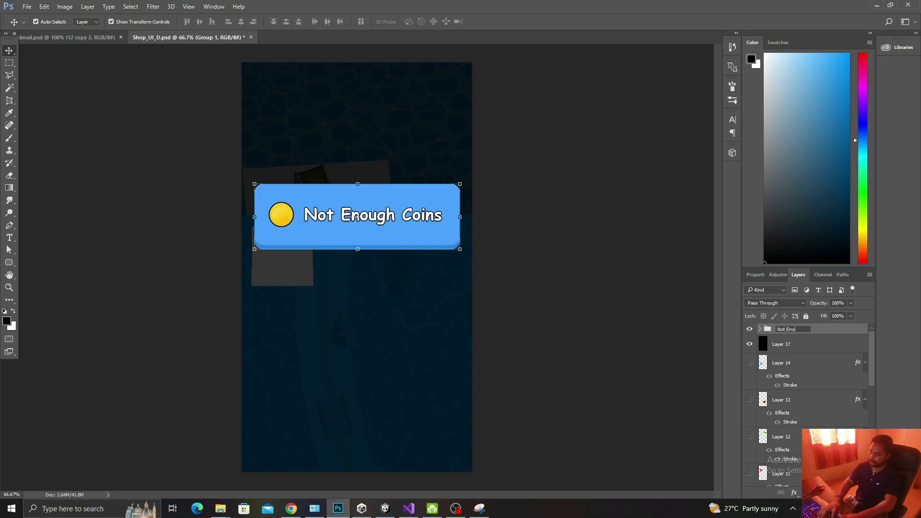
type("ugh Coins P")
type("opup")
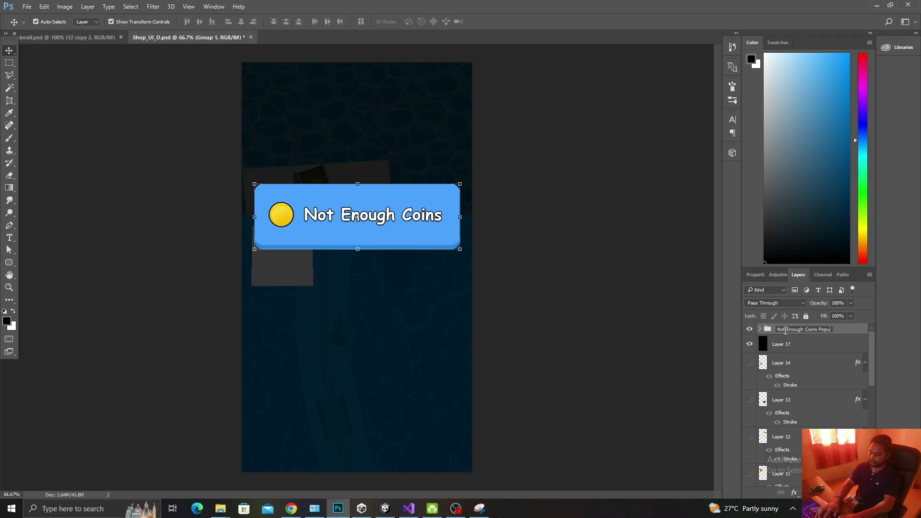
- Confirm the group name and quick-export it as Not Enough Coins Popup.png
key("Return")
right_click(784, 331)
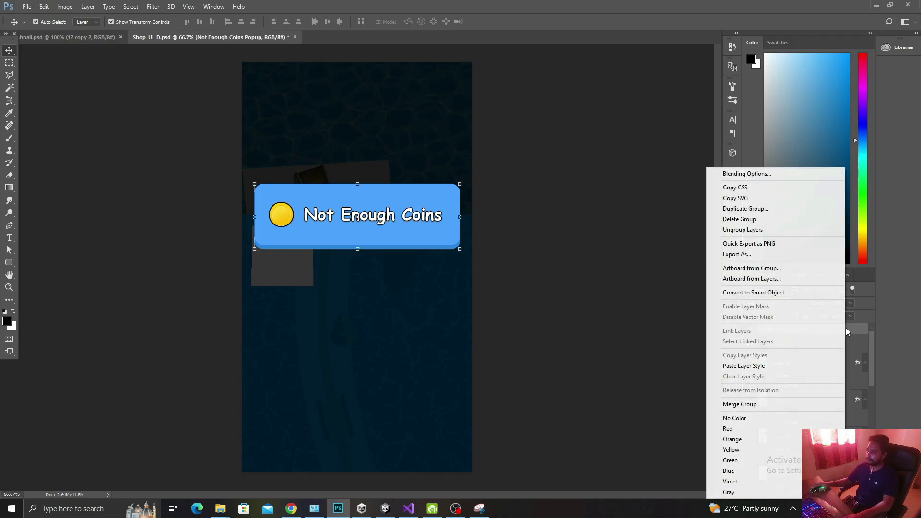
left_click(776, 246)
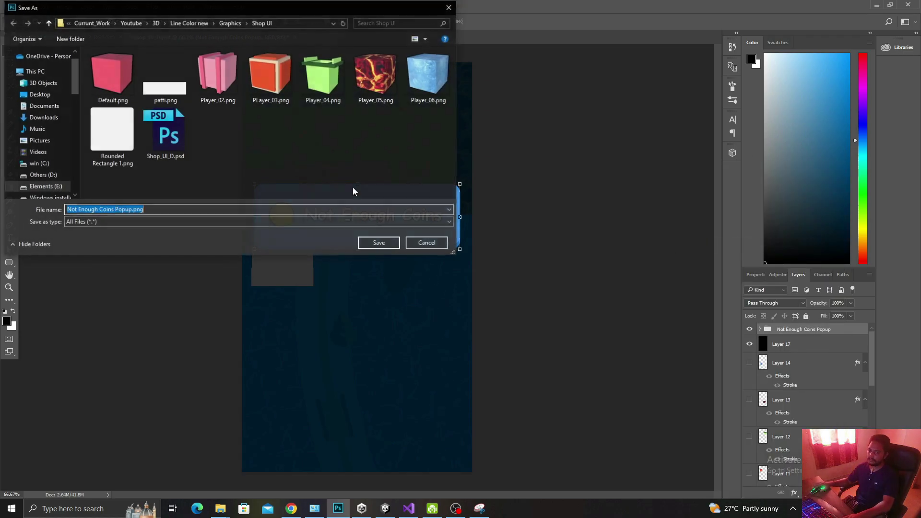
left_click(381, 243)
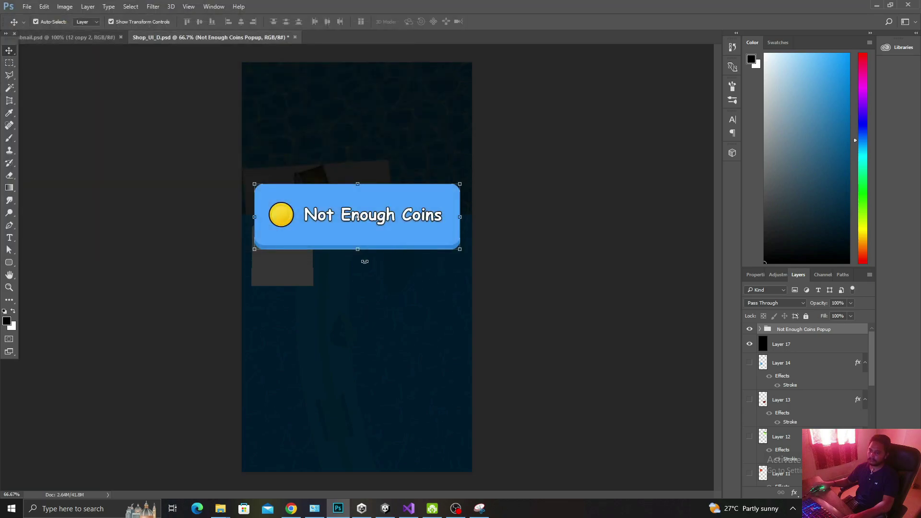
- Preview the exported Not Enough Coins Popup.png in the Shop UI folder
key("alt+Tab")
key("alt+Tab")
key("alt+Tab")
key("alt+Tab")
key("alt+Tab")
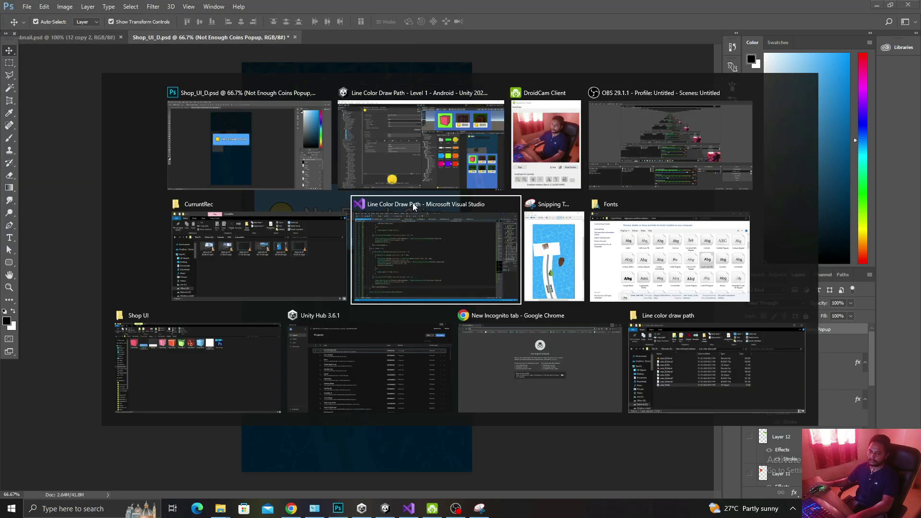
key("alt+Tab")
key("alt+Tab")
key("alt+Tab")
double_click(178, 133)
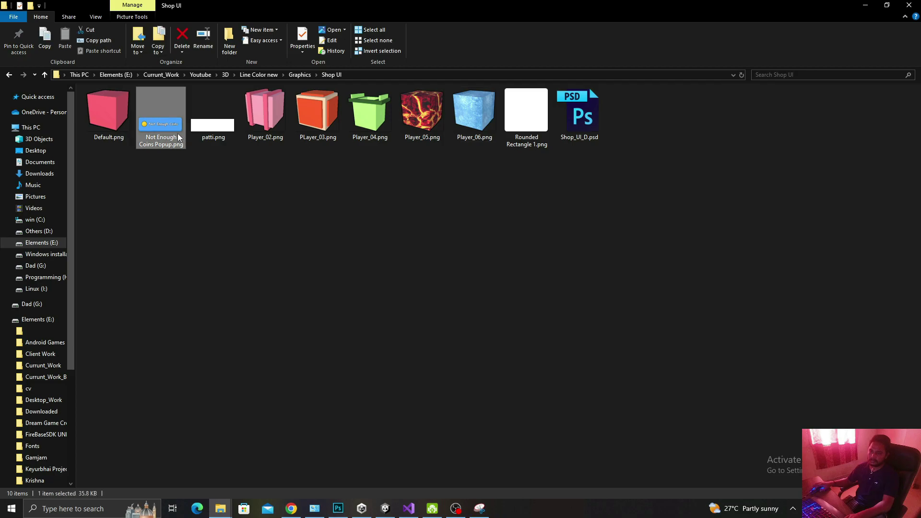
left_click(910, 8)
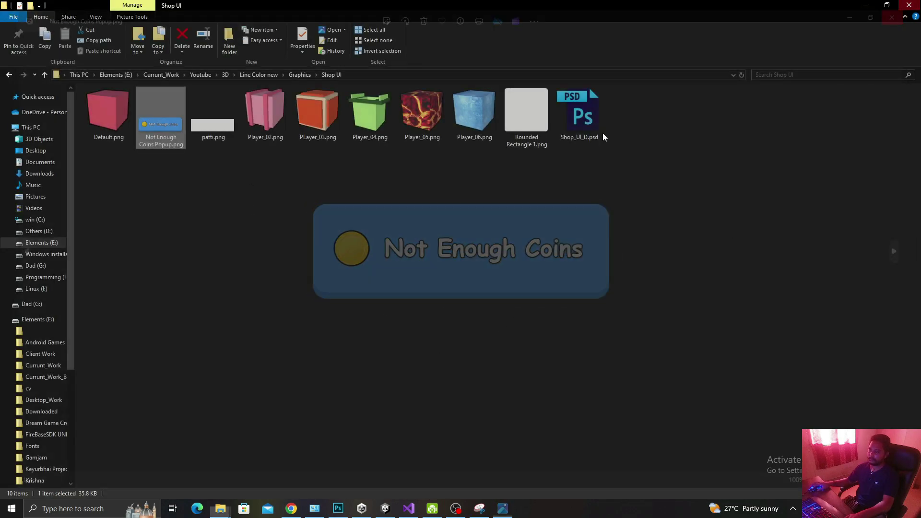
- Locate the imported Not Enough Coins Popup image in the SHOP folder and select it
left_click(385, 508)
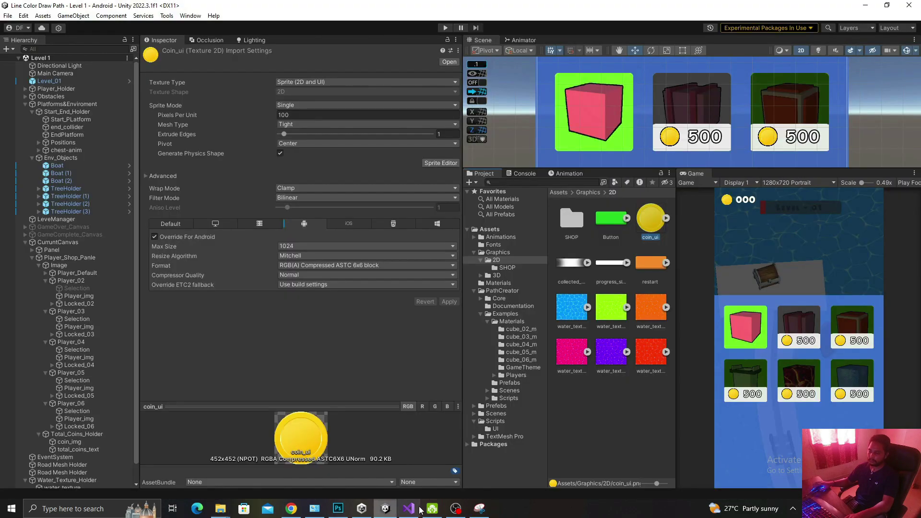
left_click(519, 268)
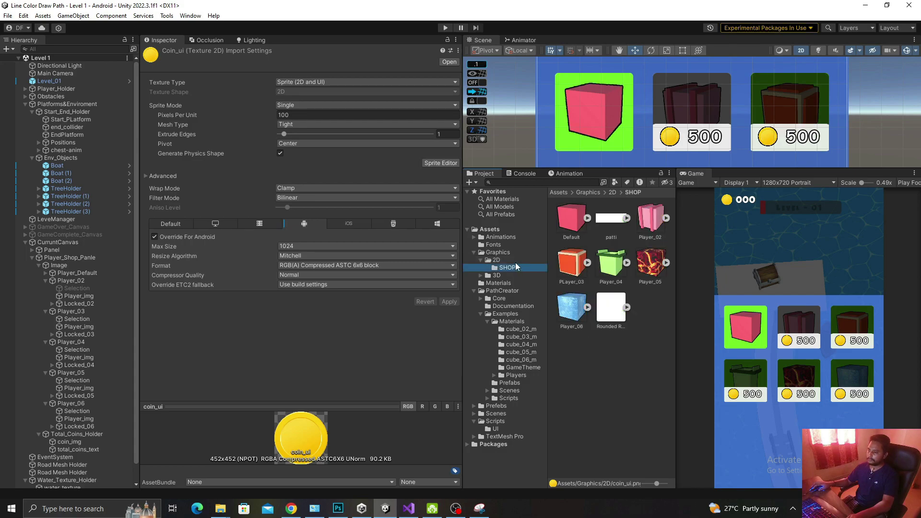
key("alt+Tab")
key("alt+Tab")
left_click(643, 317)
left_click(610, 218)
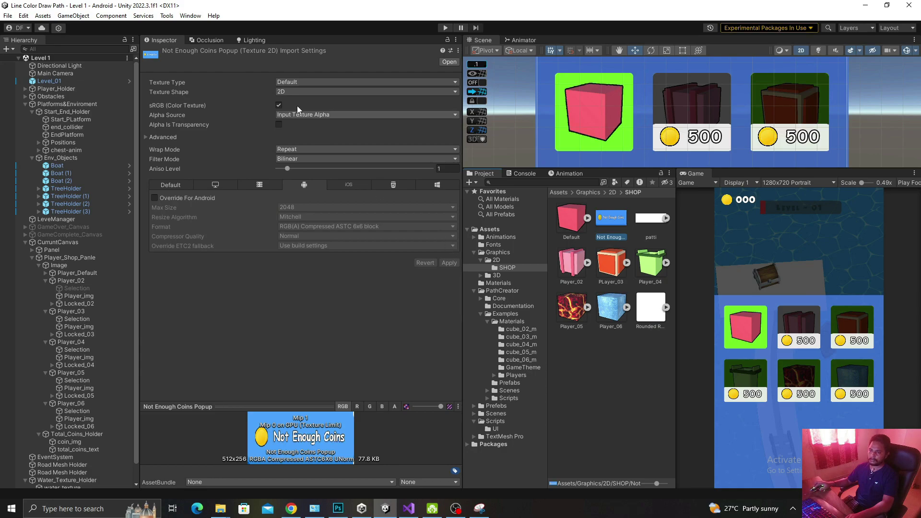
- Set its Texture Type to Sprite (2D and UI), override Android Max Size to 1024, and apply
left_click(306, 82)
left_click(309, 125)
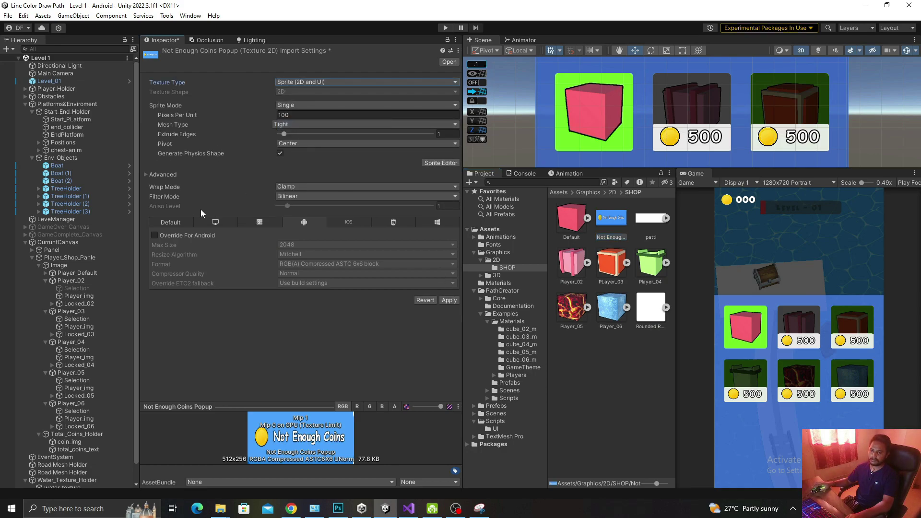
left_click(155, 237)
left_click(389, 247)
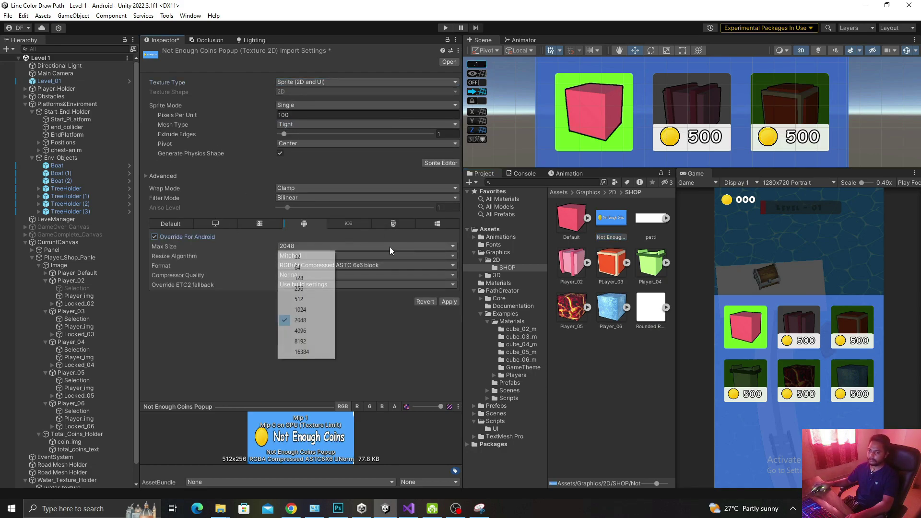
left_click(295, 308)
left_click(451, 302)
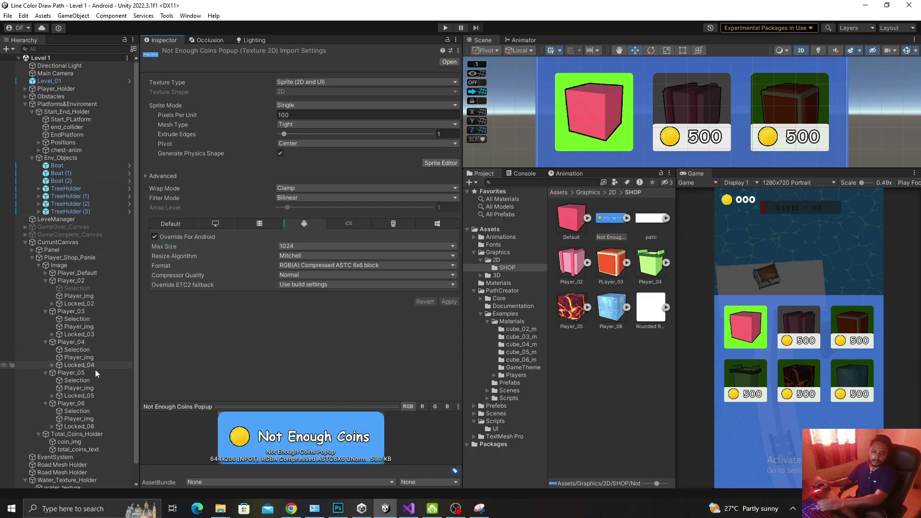
left_click(64, 259)
key("Left")
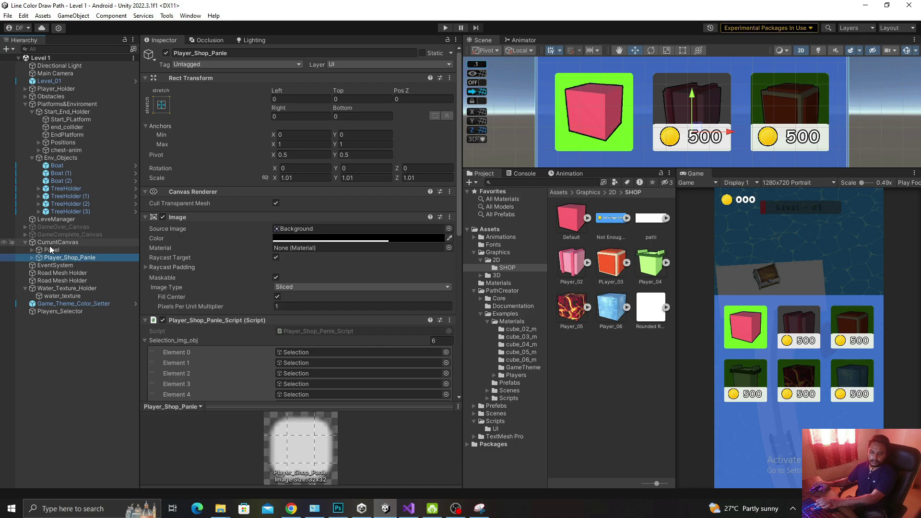
- Add a UI Panel under CurruntCanvas named NotEnoughtCoin_Panle
right_click(50, 245)
mouse_move(82, 393)
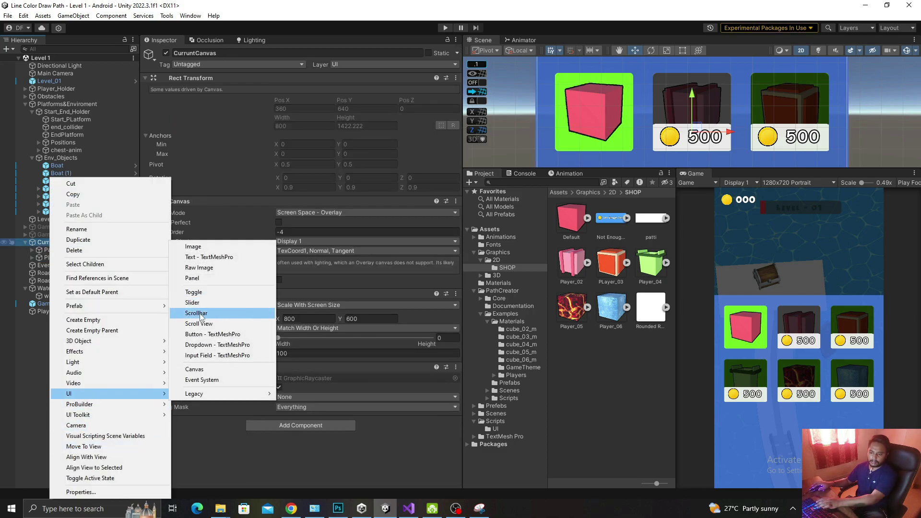
left_click(199, 283)
type("No")
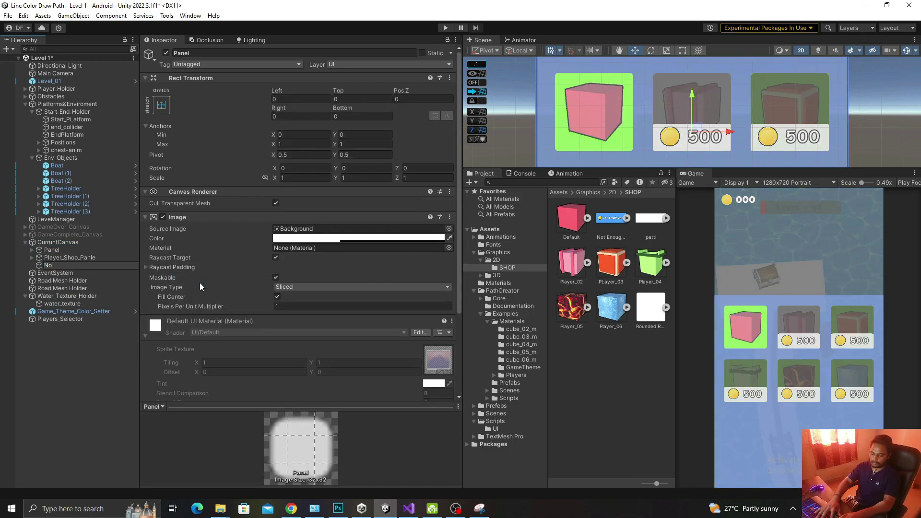
type("tEnought")
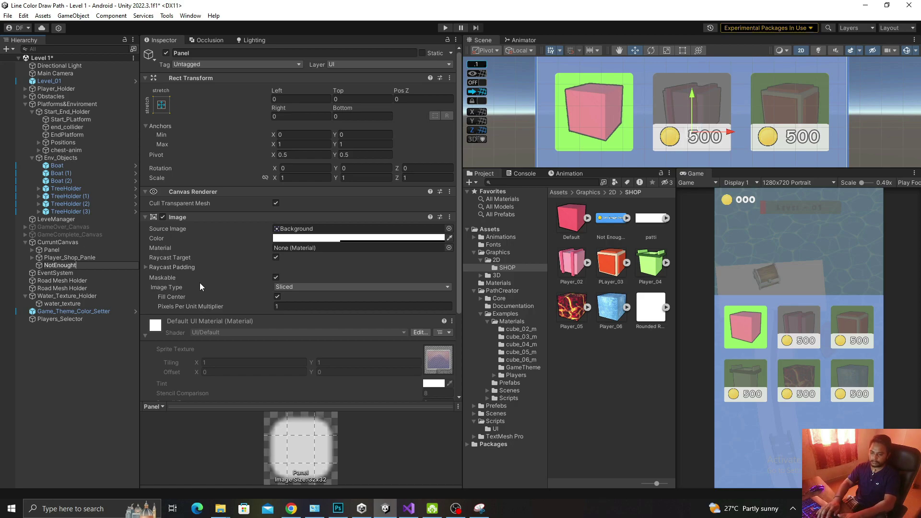
type("Coin_Panle")
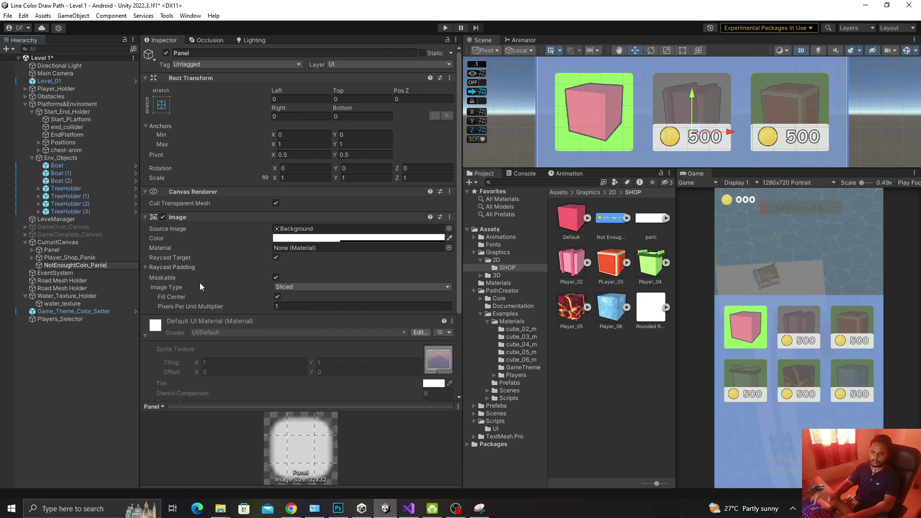
key("Return")
- Tint the panel's Image colour black with reduced alpha
left_click(318, 238)
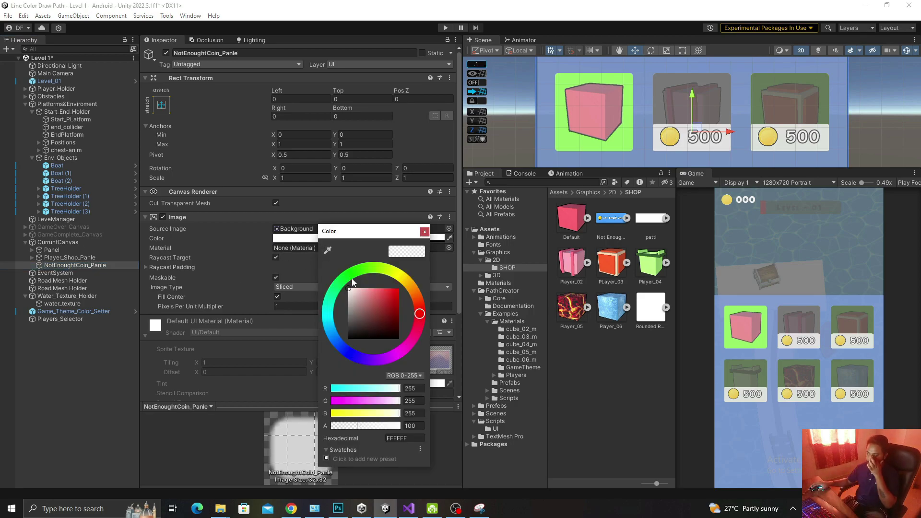
left_click_drag(352, 290, 331, 370)
left_click_drag(358, 426, 378, 426)
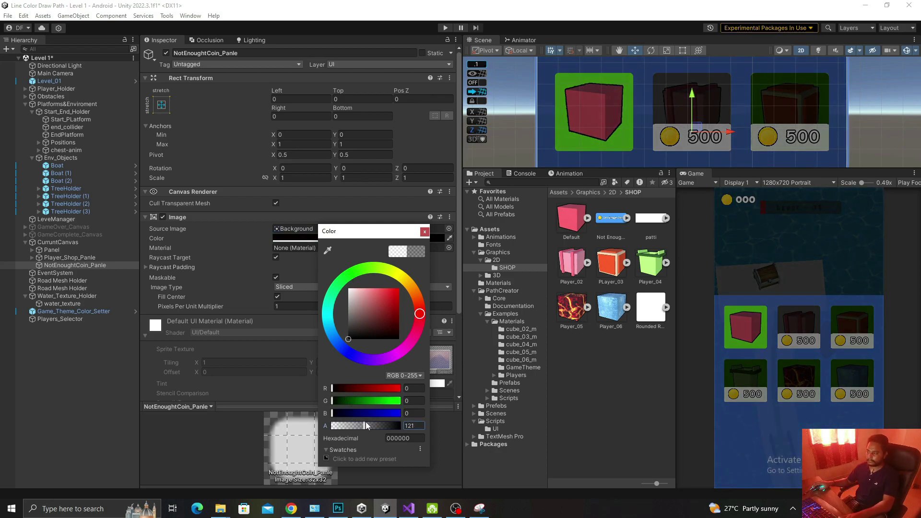
left_click(424, 232)
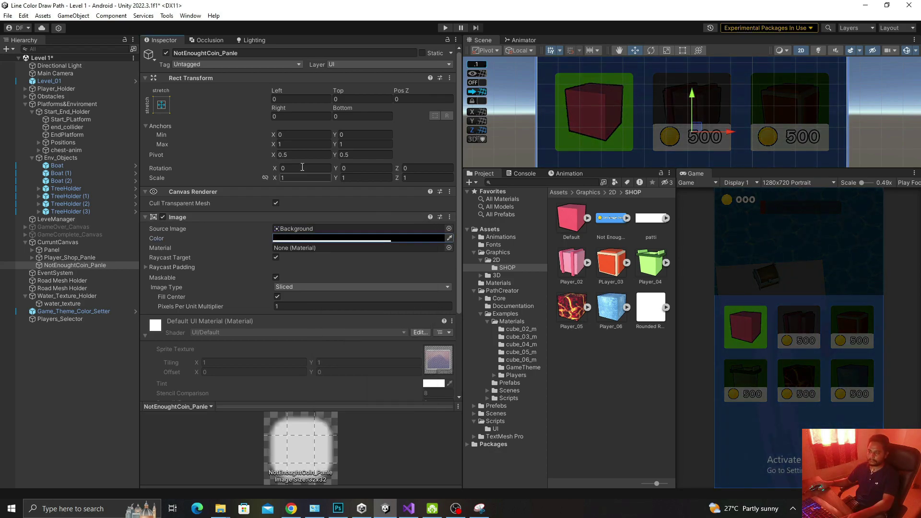
- Scale the panel to 1.01 and save the scene
left_click(290, 177)
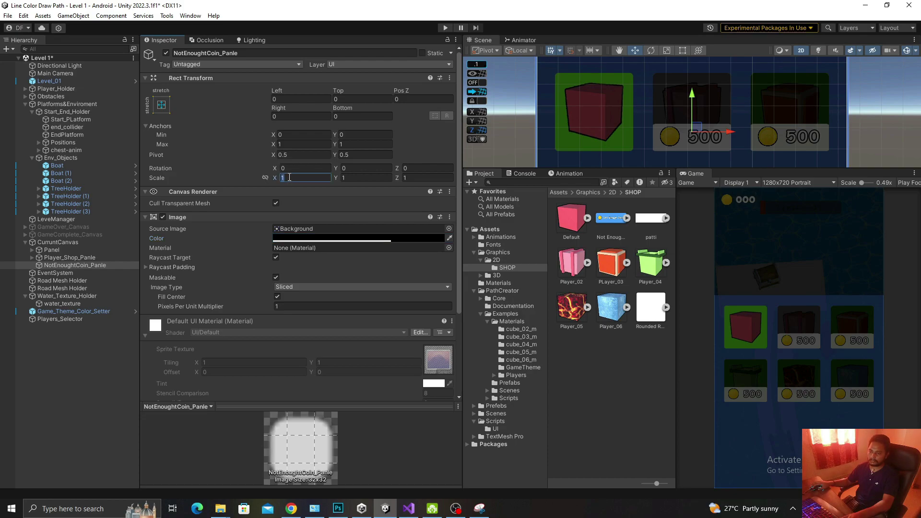
type(".01")
key("Tab")
type("1.01")
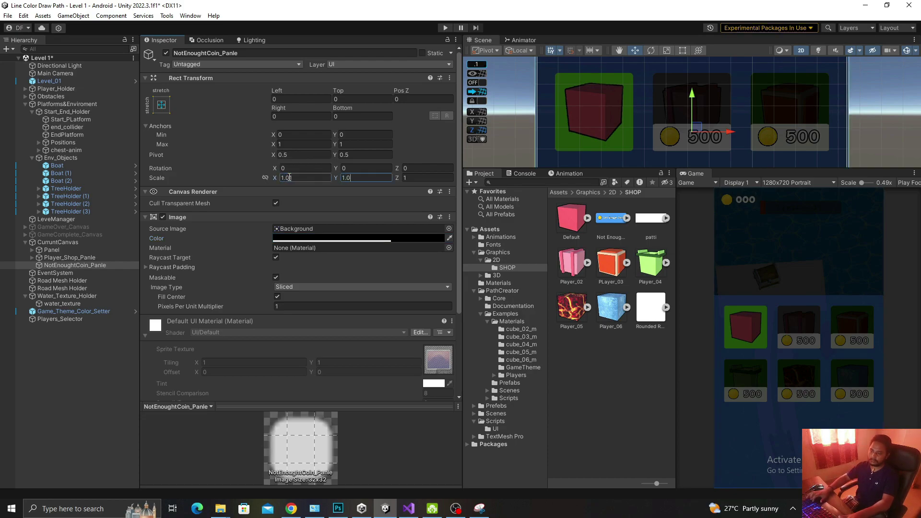
key("Tab")
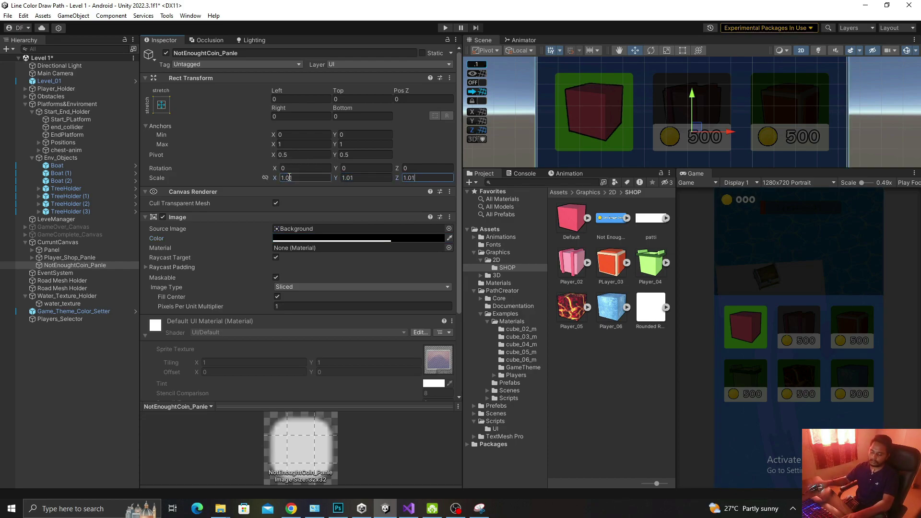
key("ctrl+s")
left_click(462, 509)
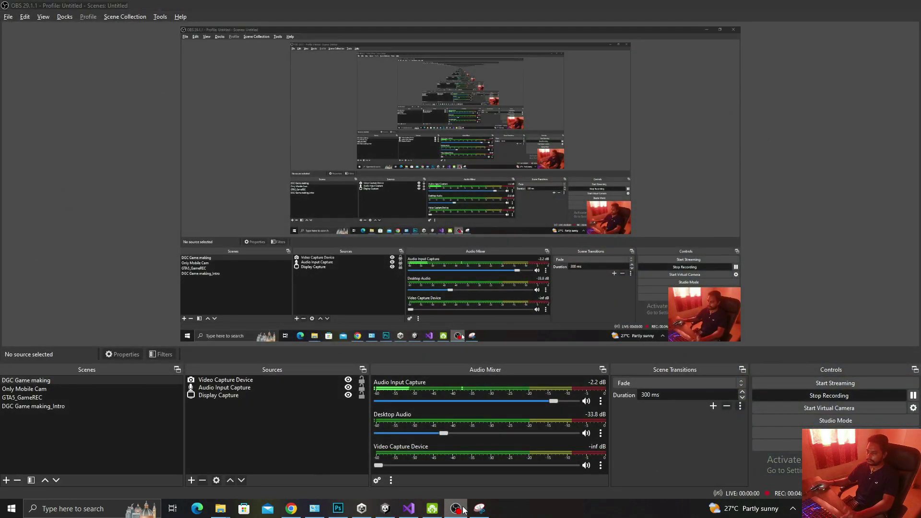
left_click(462, 509)
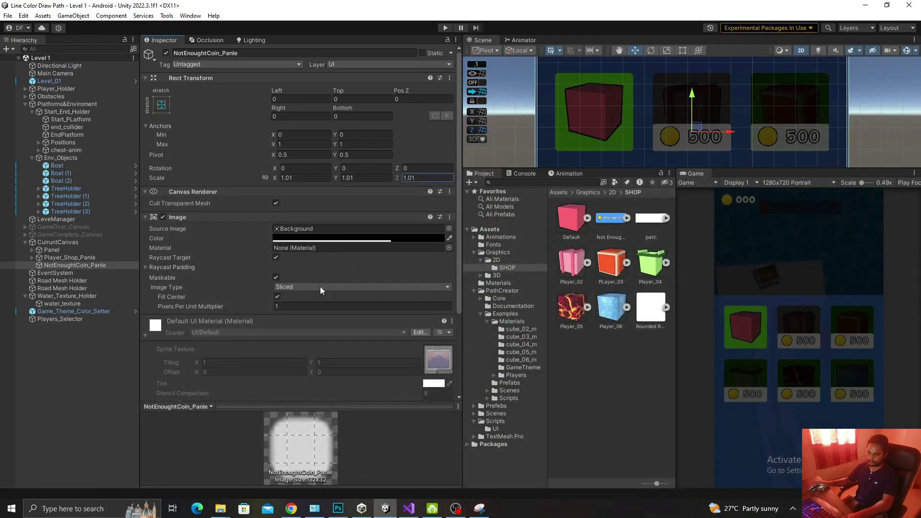
- Add a UI Image inside NotEnoughtCoin_Panle with Raycast Target turned off
right_click(72, 265)
mouse_move(106, 374)
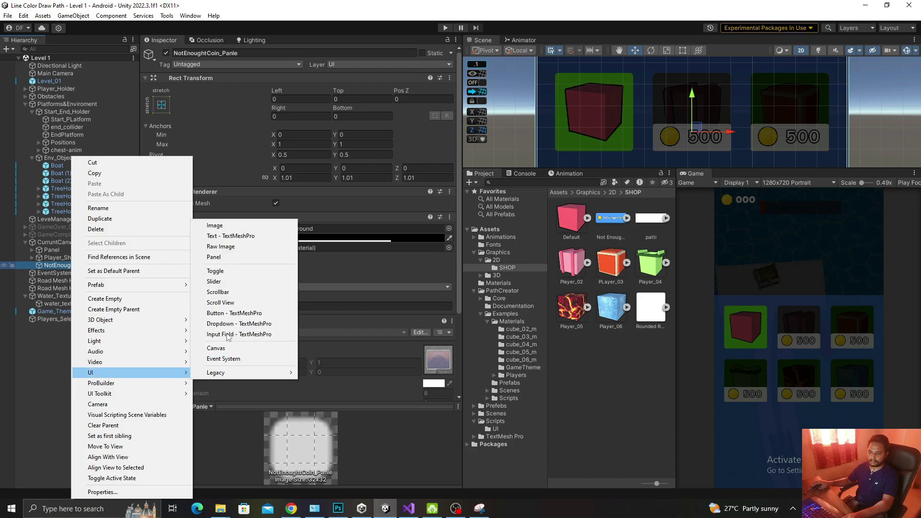
left_click(218, 226)
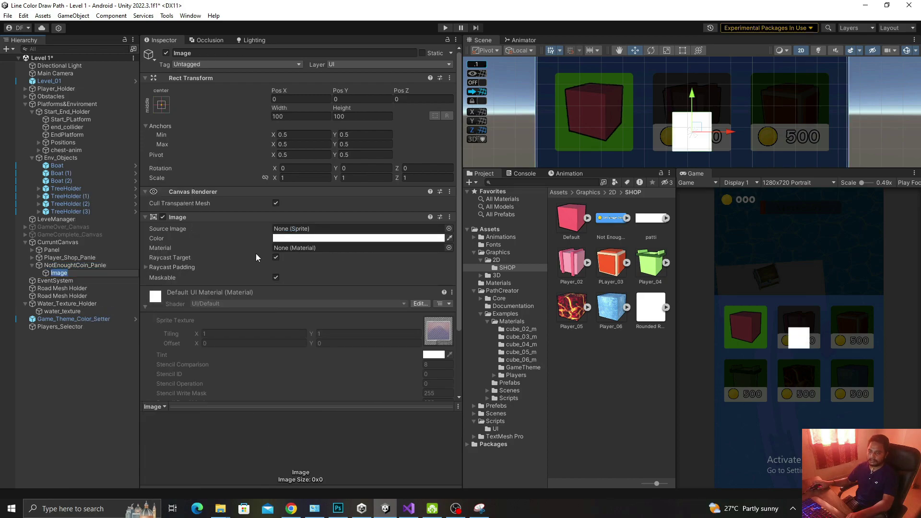
left_click(275, 258)
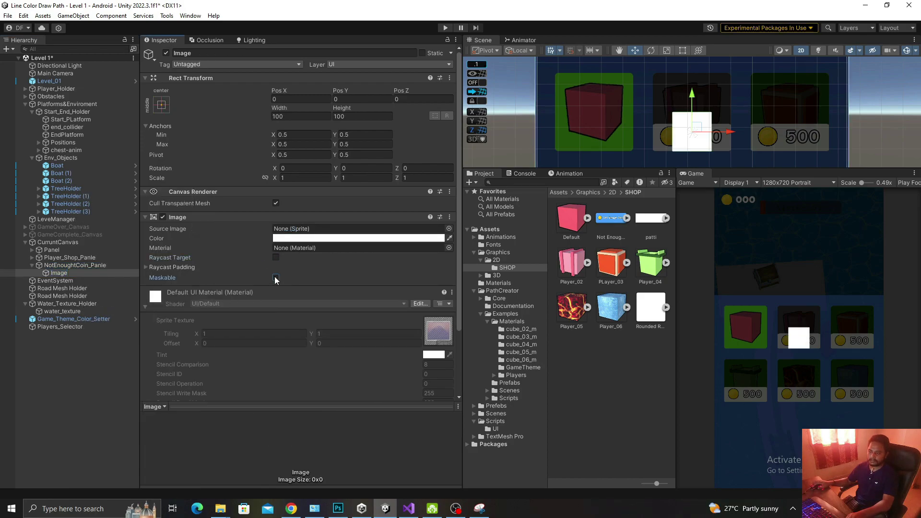
- Size the image to 500 by 200 and assign it the Not Enough Coins Popup sprite
left_click(288, 117)
type("5")
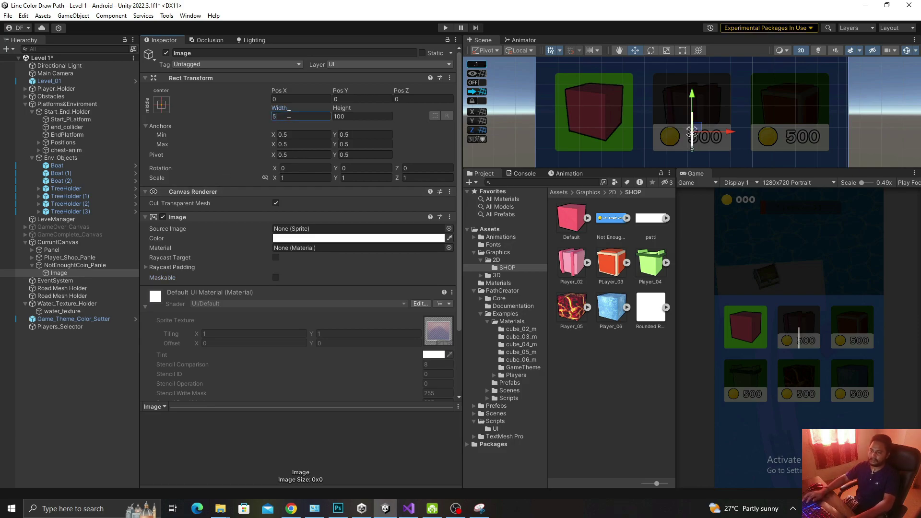
type("000")
key("BackSpace")
key("BackSpace")
key("BackSpace")
type("00")
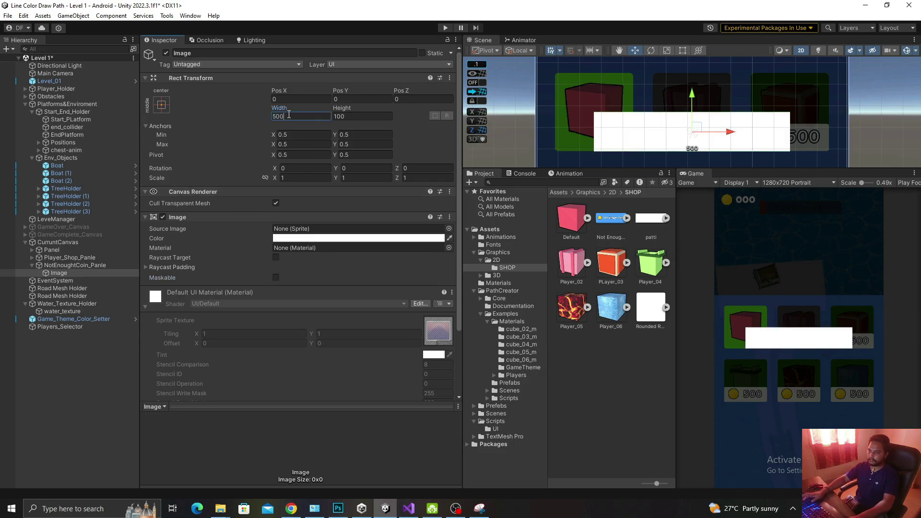
type("0")
key("BackSpace")
key("Tab")
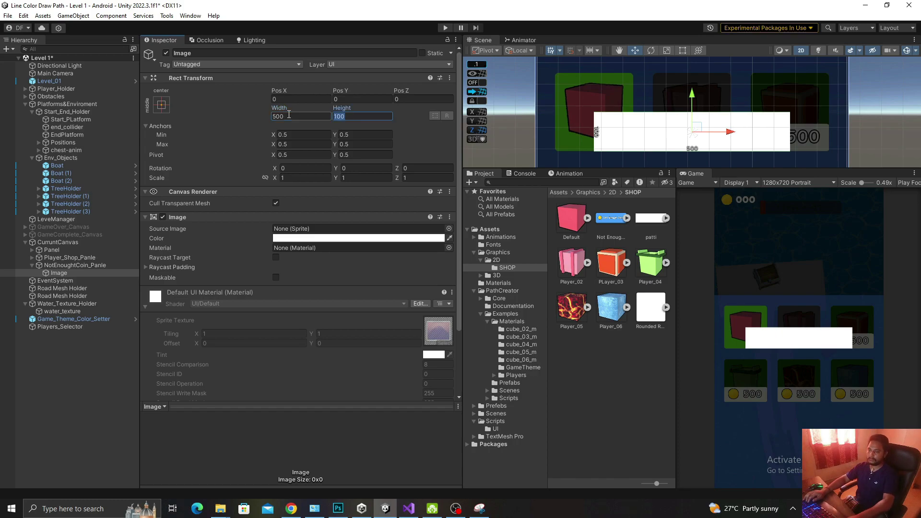
type("20")
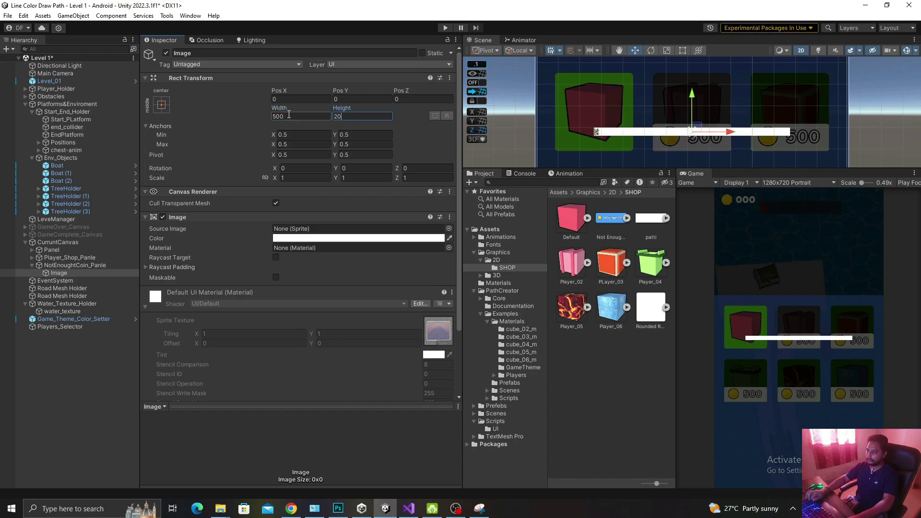
type("0")
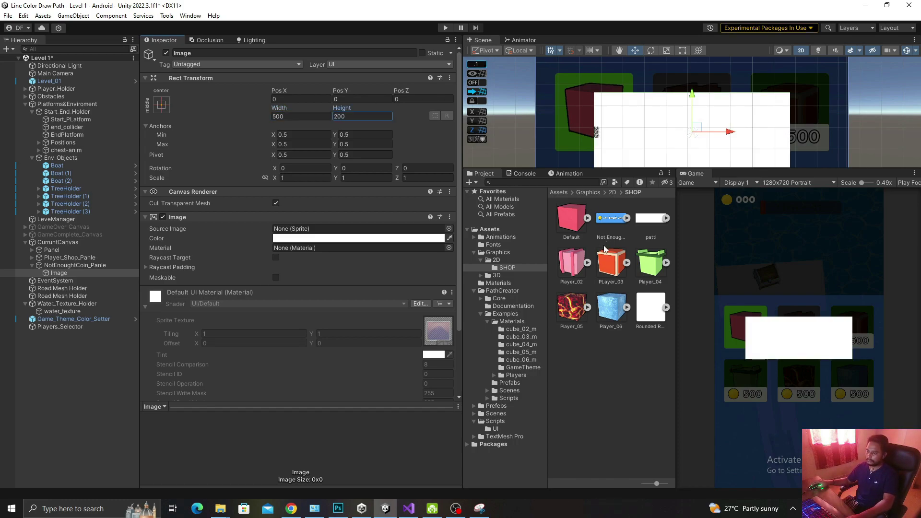
left_click_drag(611, 218, 307, 229)
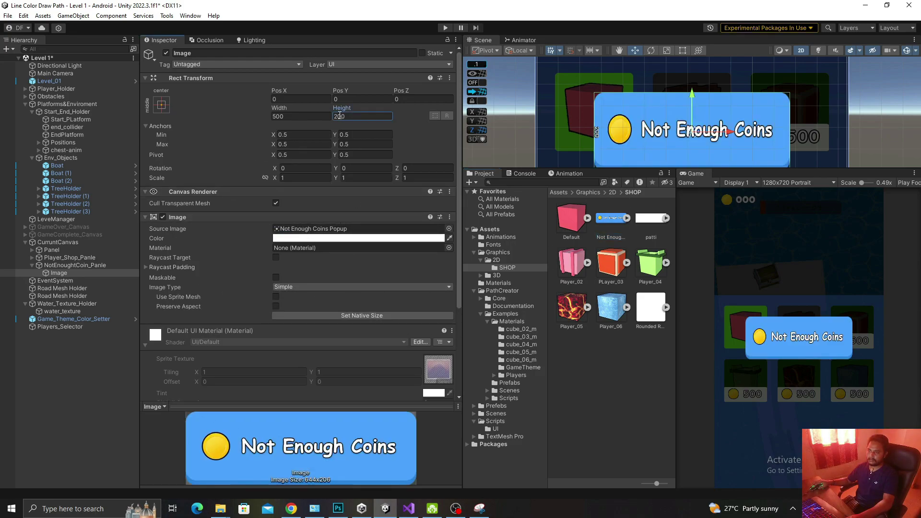
- Change the popup height to 160, scale it up to about 1.2, and move it upward
type("15")
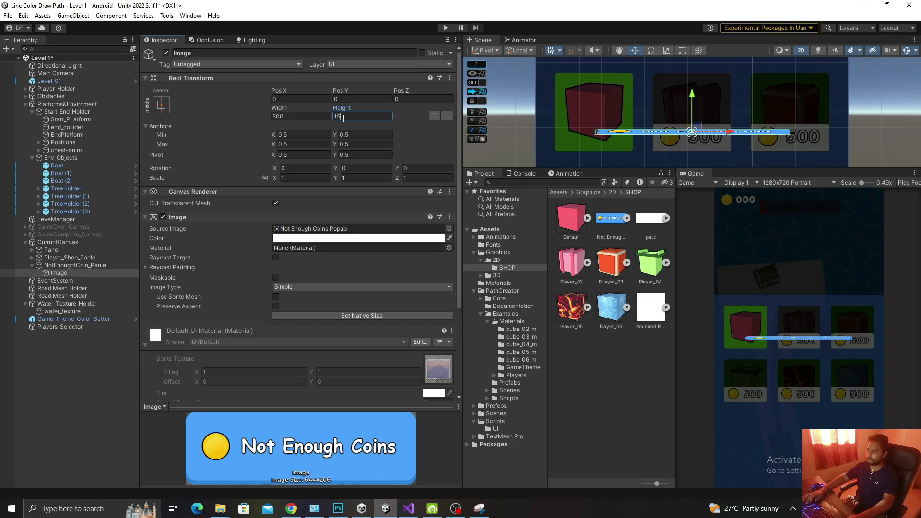
type("0")
key("BackSpace")
key("BackSpace")
type("60")
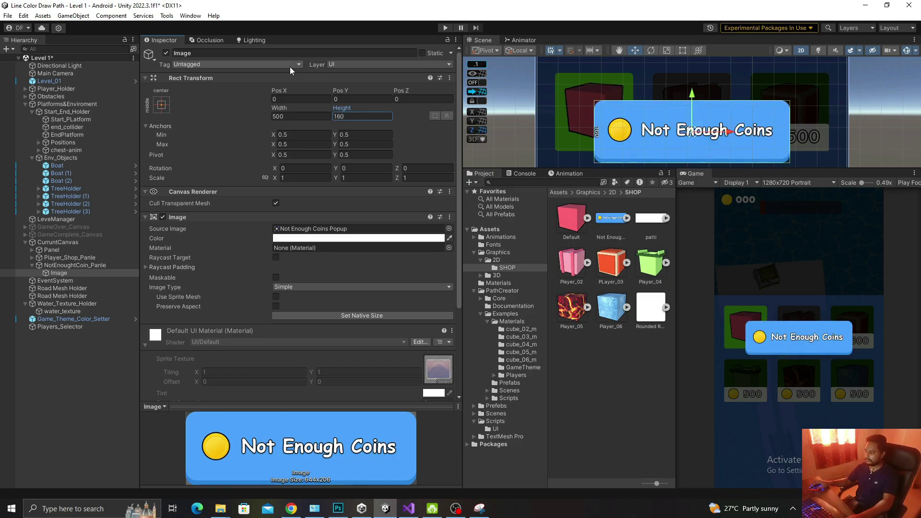
double_click(76, 273)
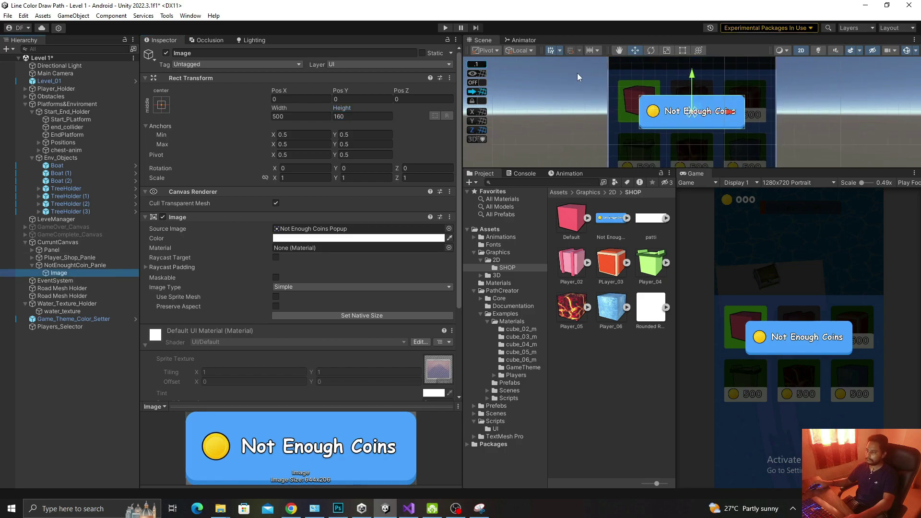
left_click_drag(694, 114, 707, 114)
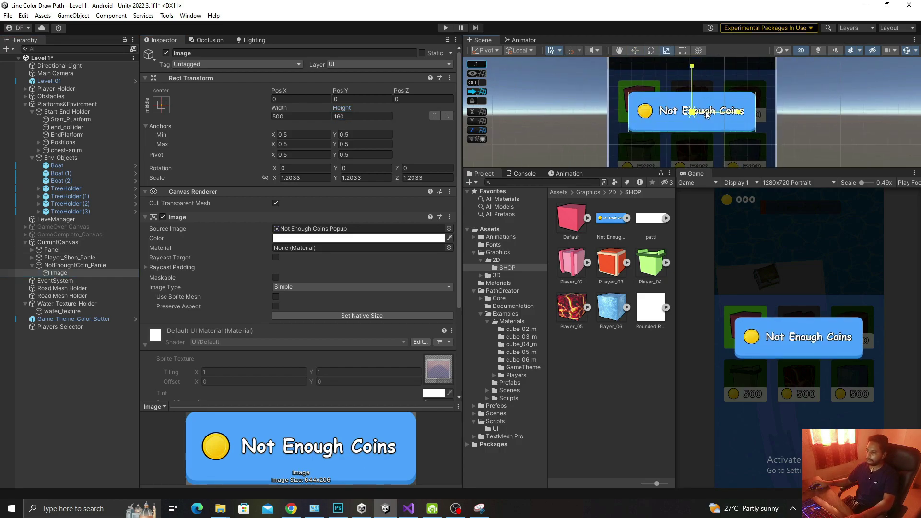
key("w")
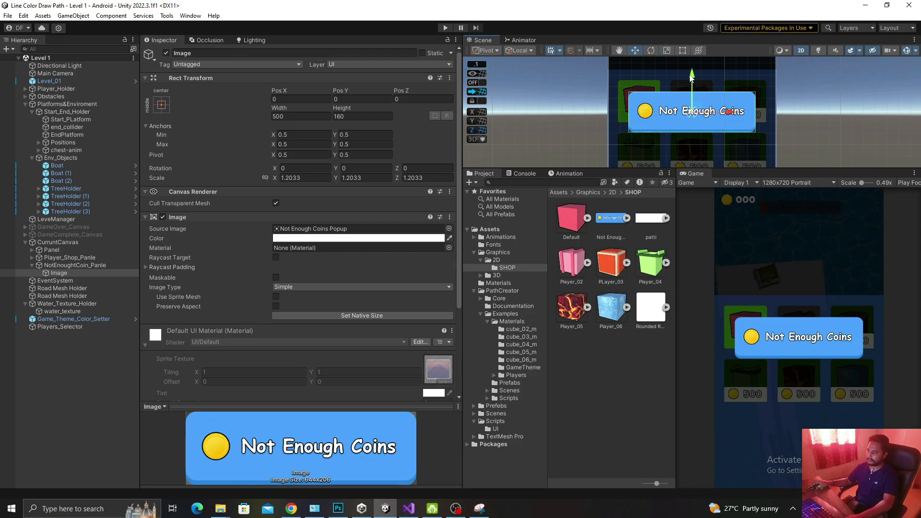
left_click_drag(692, 93, 687, 4)
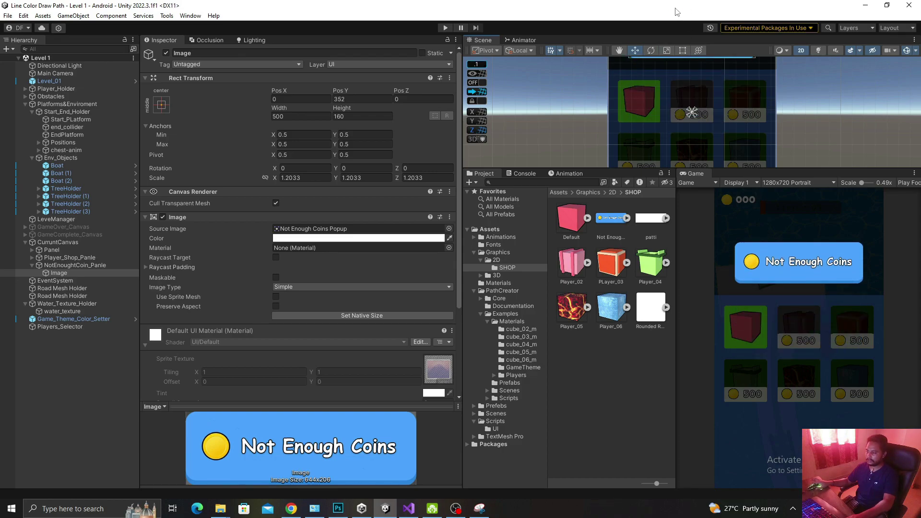
- Rename the Image under NotEnoughtCoin_Panle to popup_img
left_click(59, 272)
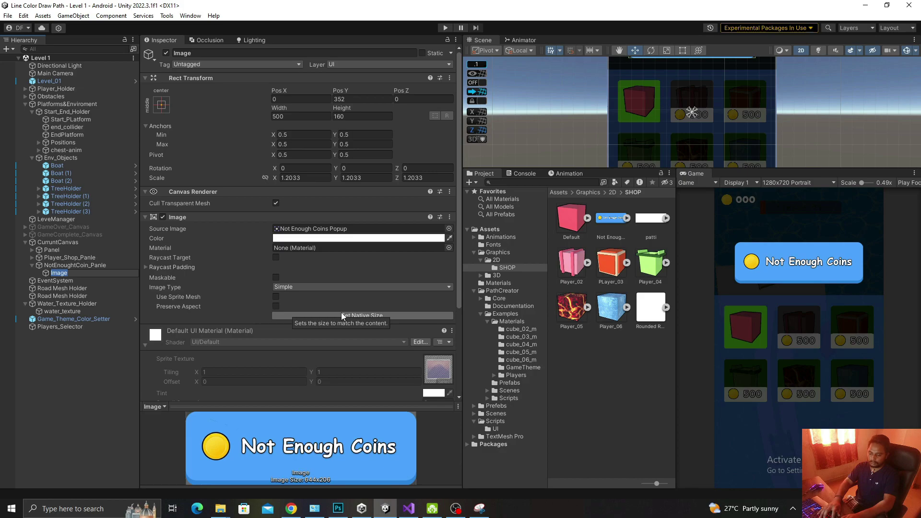
type("poputp")
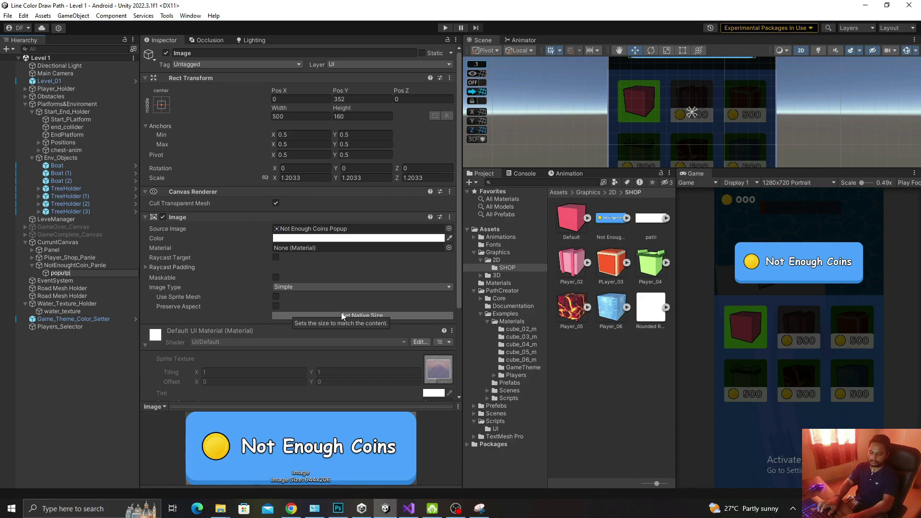
type("img")
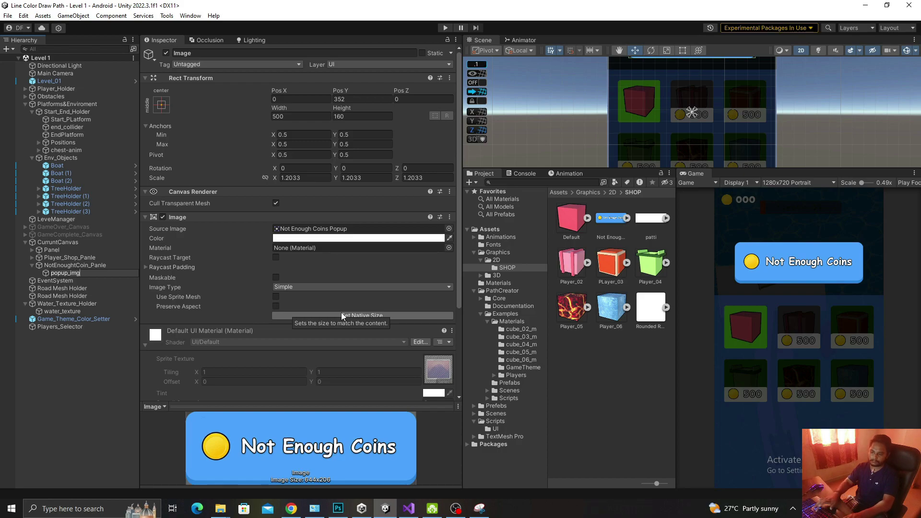
type("img")
key("Return")
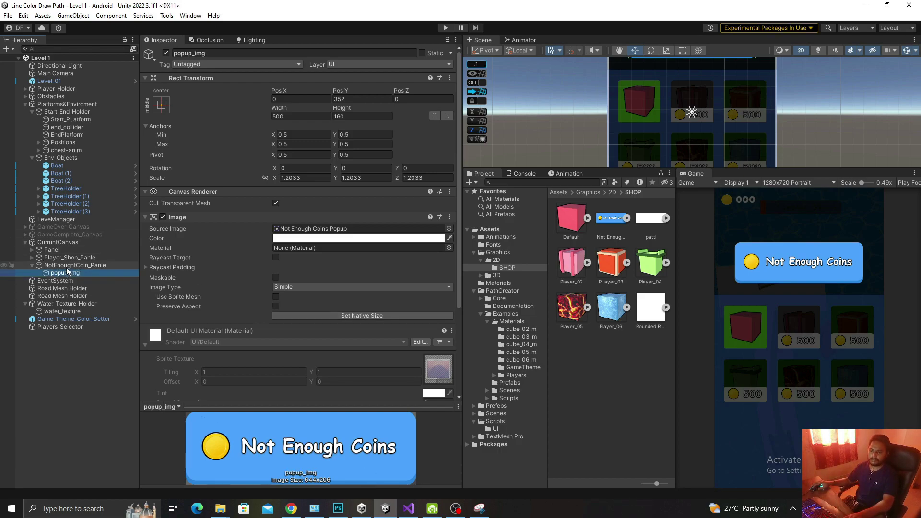
left_click(72, 265)
- Add an Animator component to NotEnoughtCoin_Panle
scroll(262, 321, "down", 3)
left_click(282, 386)
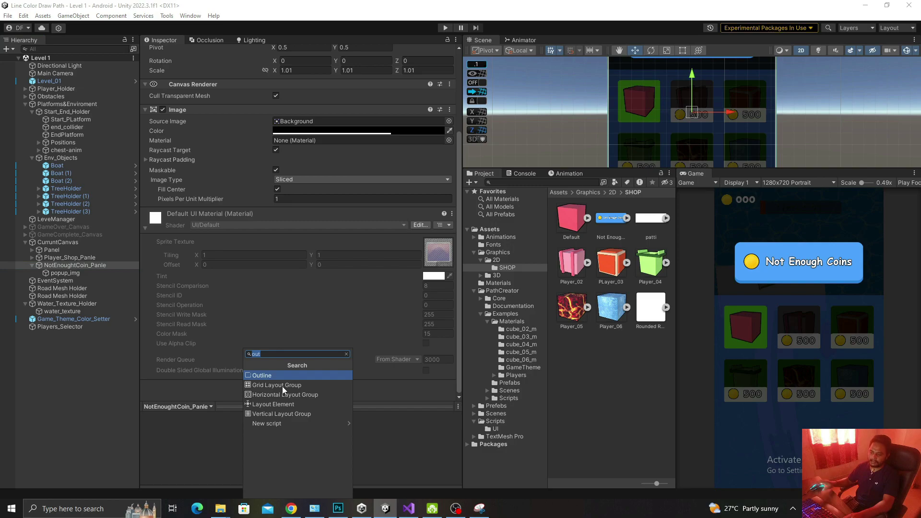
type("anim")
key("Down")
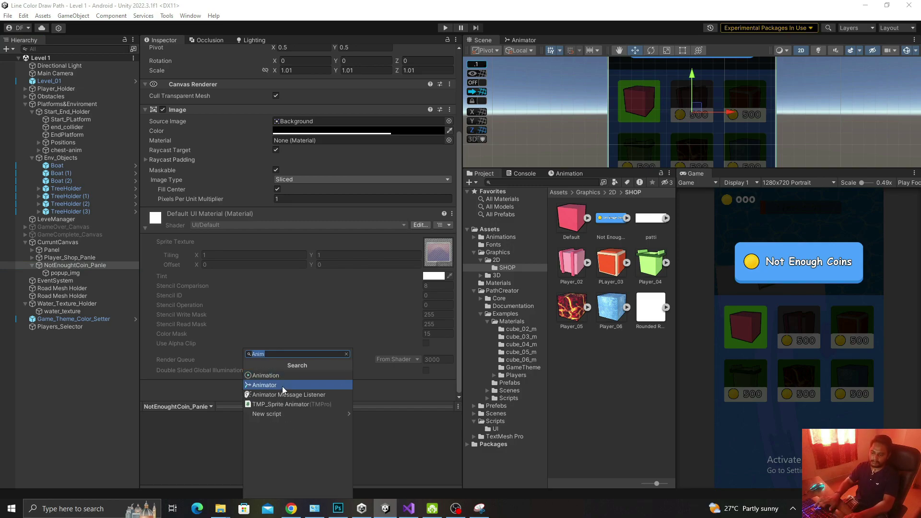
key("Return")
- Create a new animation clip, making a NotEnoughCoinPanle folder under Animations/UI for it
left_click(567, 173)
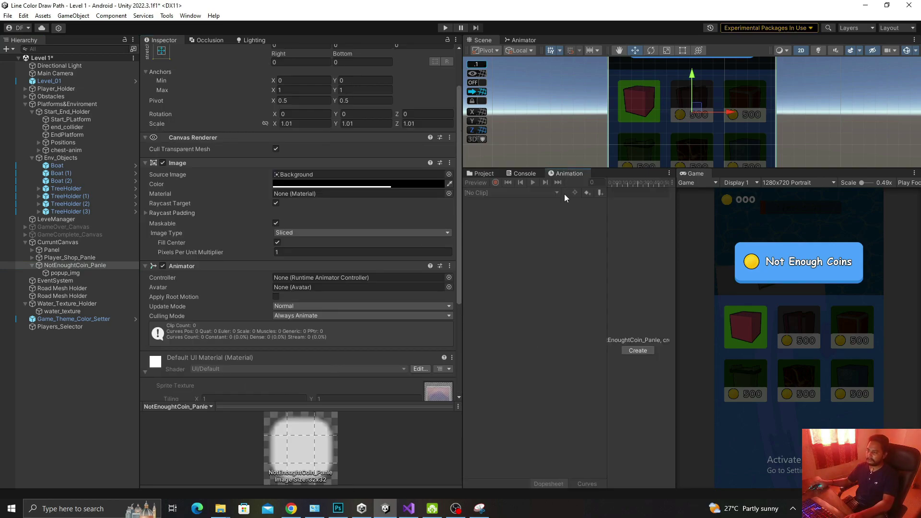
left_click(645, 349)
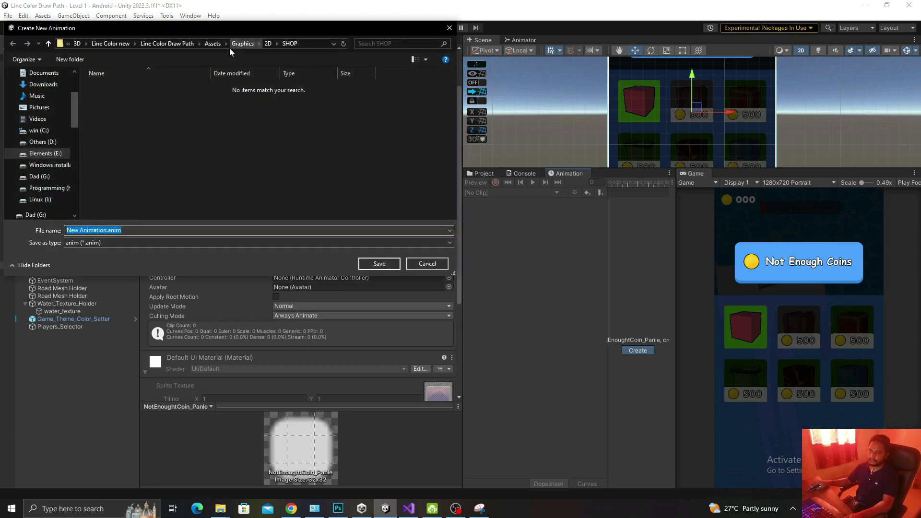
left_click(213, 43)
double_click(133, 88)
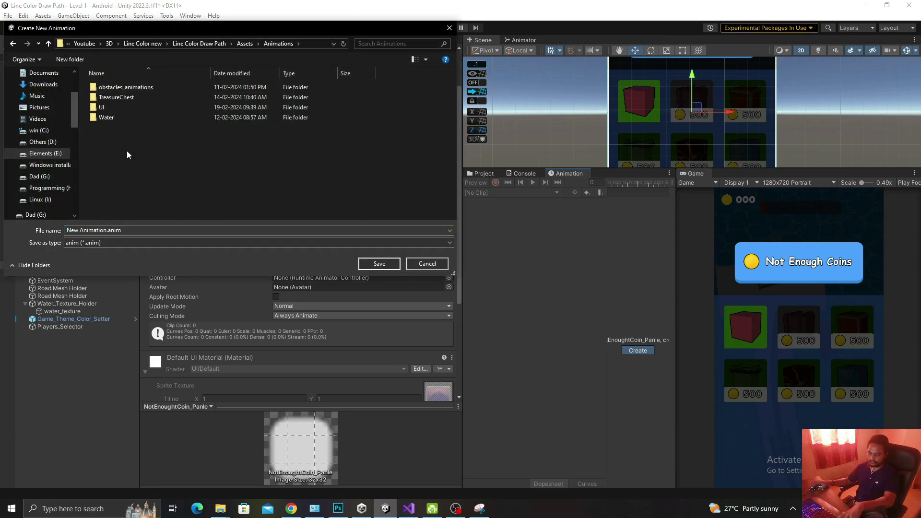
double_click(116, 115)
key("BackSpace")
double_click(113, 108)
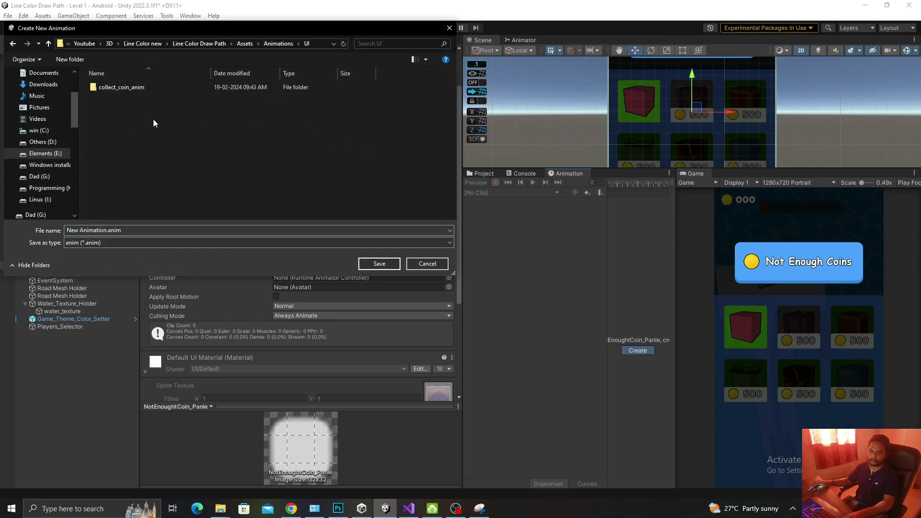
key("ctrl+shift+n")
type("Not")
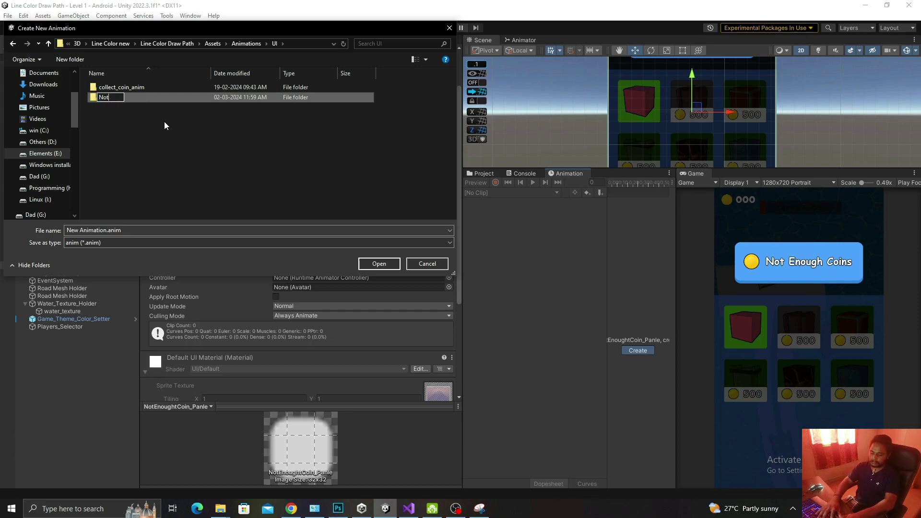
type("Enought")
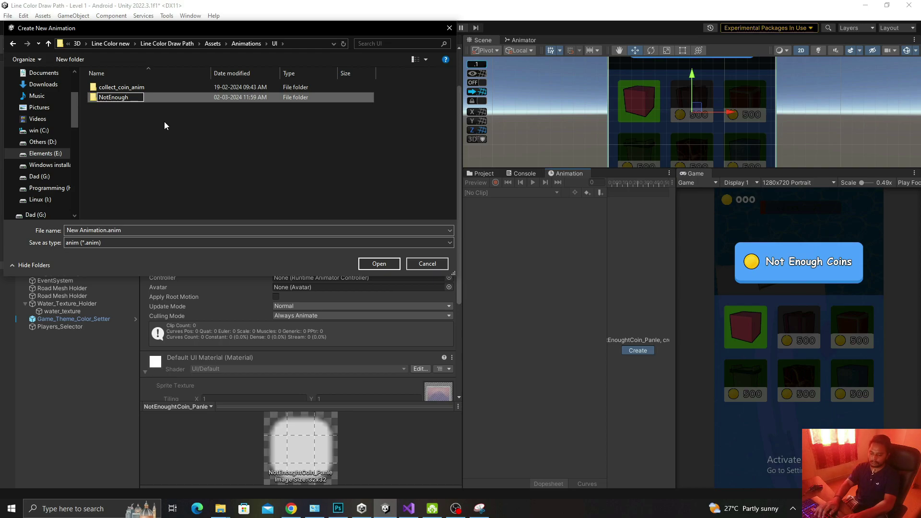
type("CoinPanle")
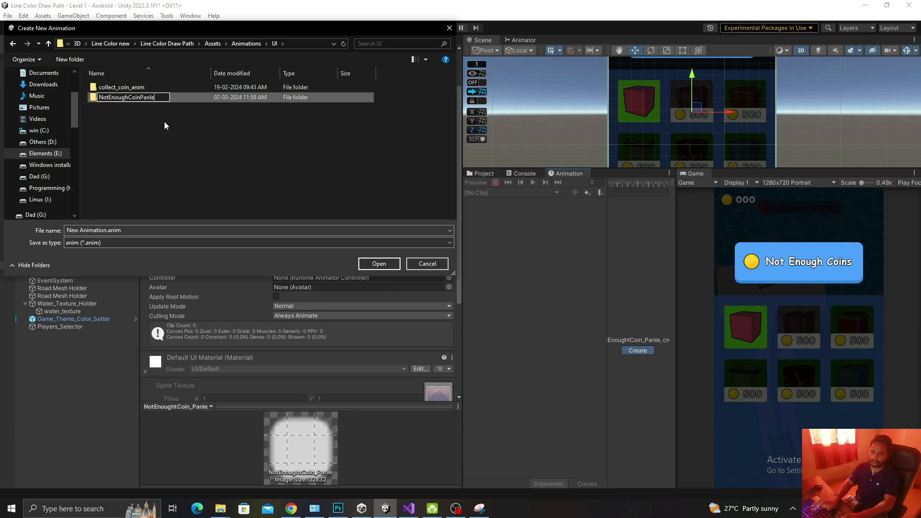
key("Return")
key("Return")
- Save the clip as ne_panle_ in the NotEnoughCoinPanle folder
left_click_drag(104, 231, 89, 230)
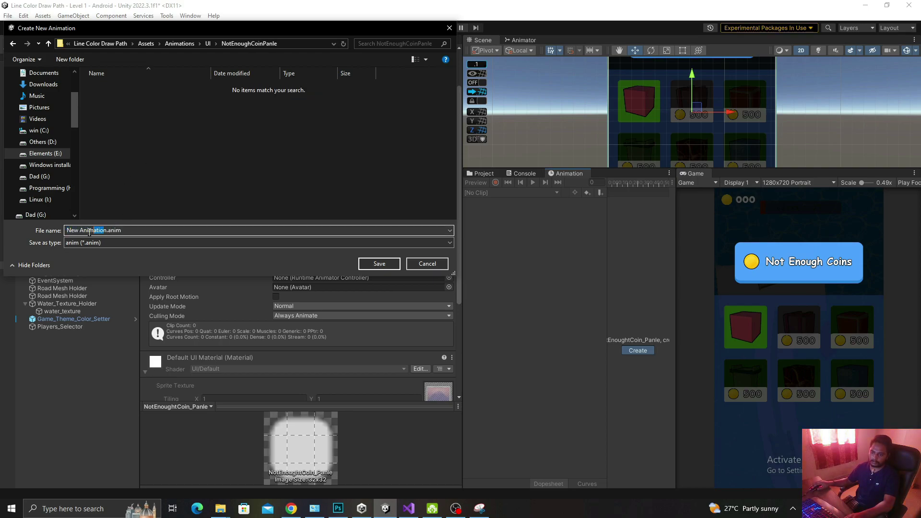
key("BackSpace")
type("nepanle")
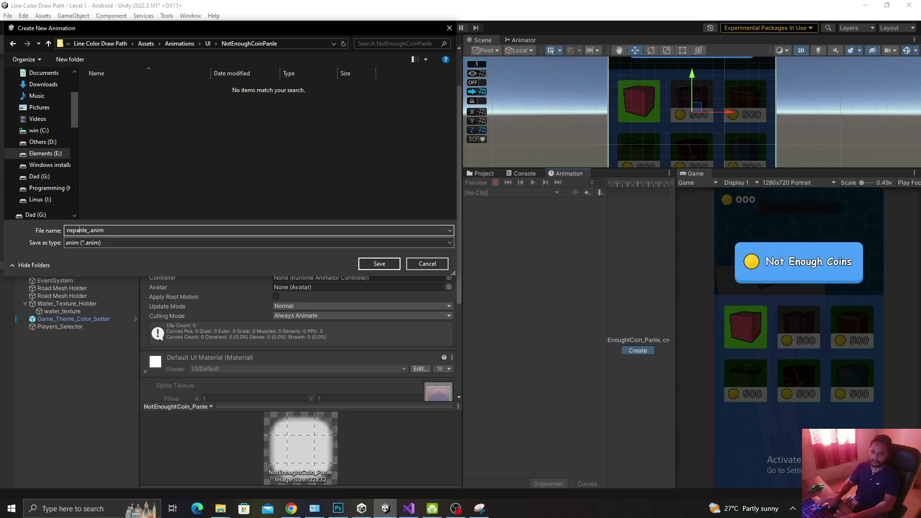
type("_")
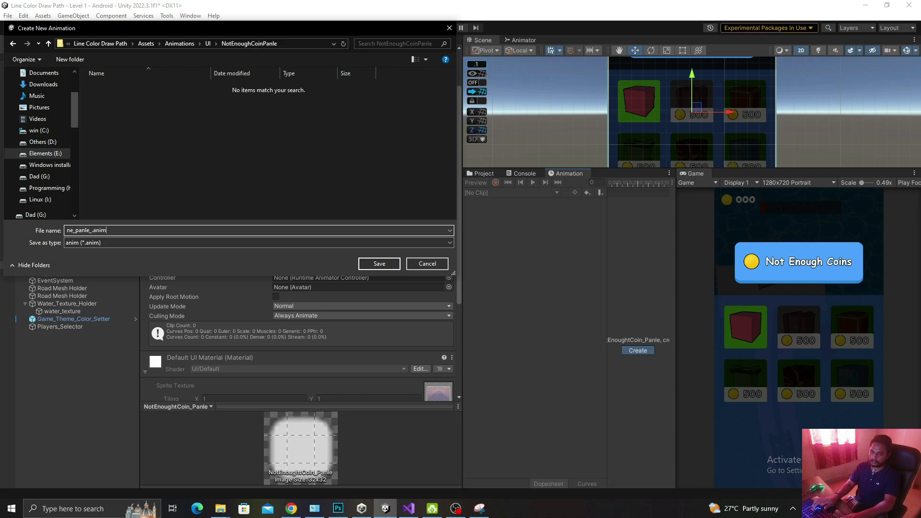
left_click(393, 267)
left_click(497, 183)
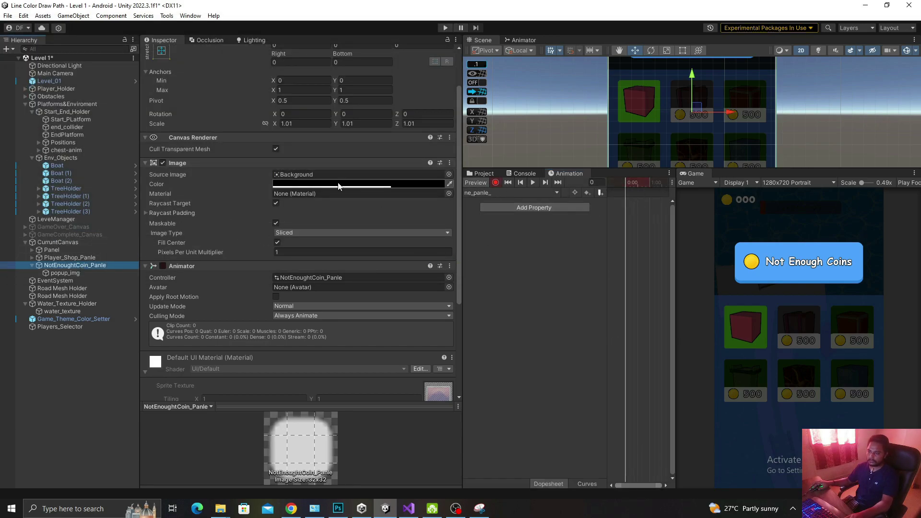
- Key the panel background alpha at 0 on frame 0 and 195 on frame 20
left_click(364, 184)
left_click_drag(363, 370, 351, 370)
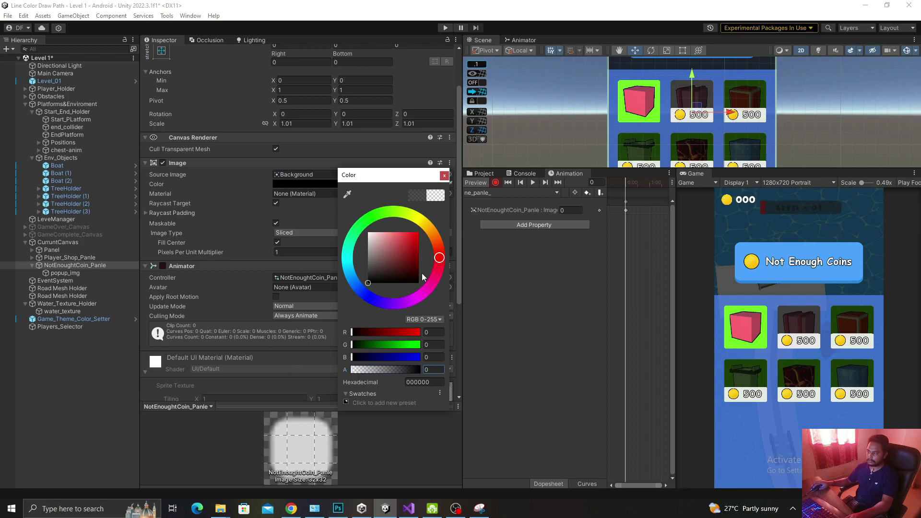
left_click(443, 177)
left_click_drag(674, 216, 755, 211)
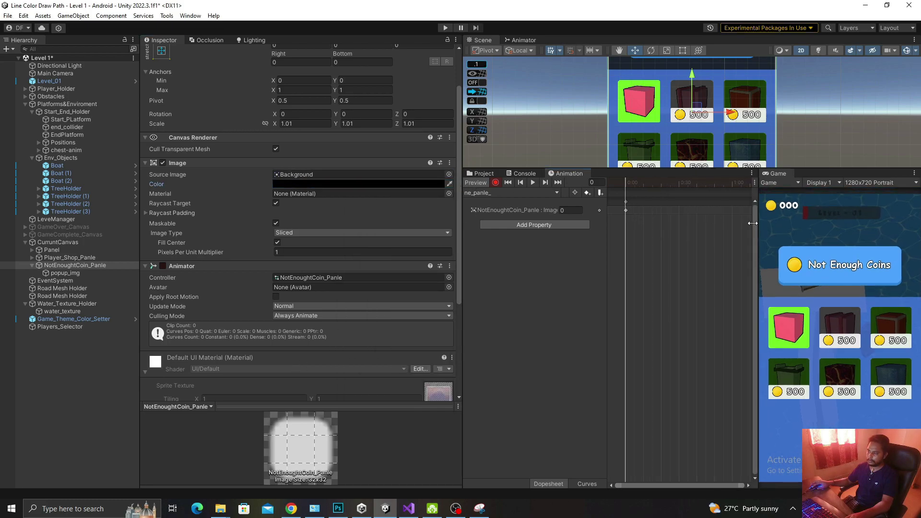
left_click_drag(651, 182, 655, 183)
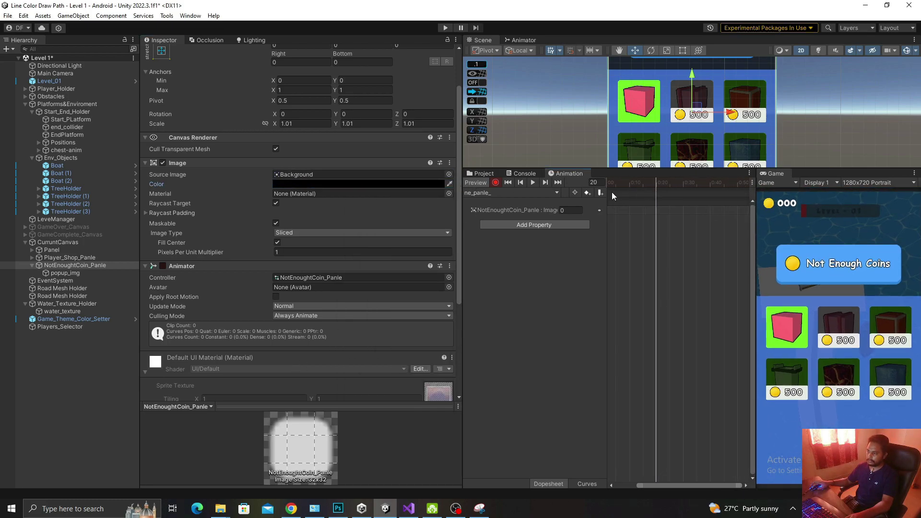
left_click(330, 185)
left_click_drag(368, 371, 397, 371)
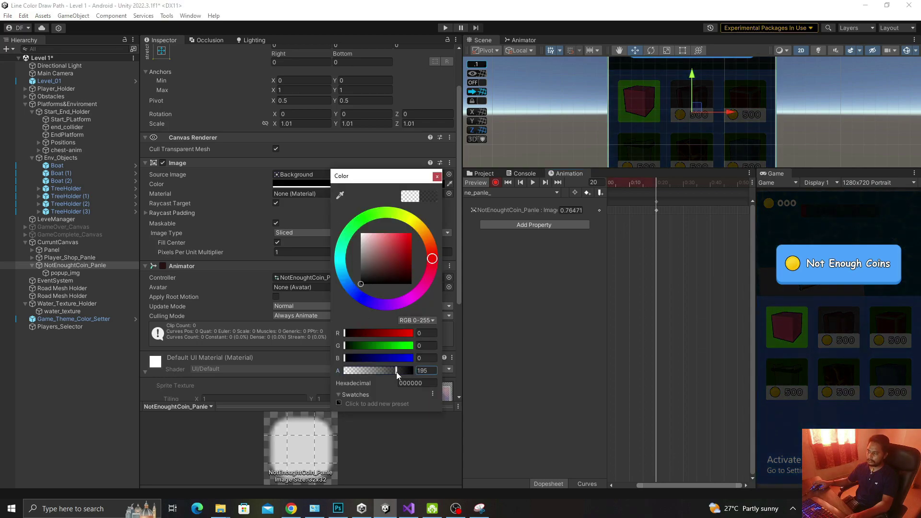
left_click(437, 176)
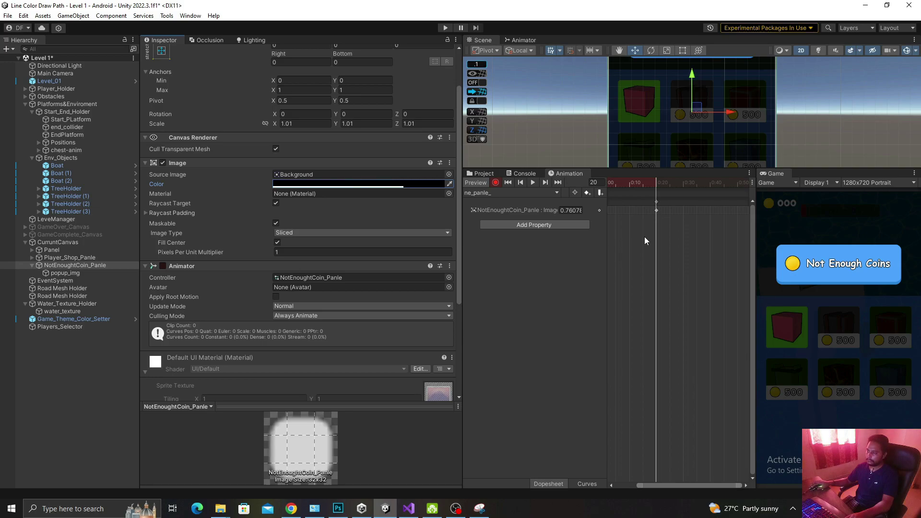
- Duplicate the frame 20 alpha keys at frame 40 and shift that keyframe later
left_click_drag(658, 238, 632, 198)
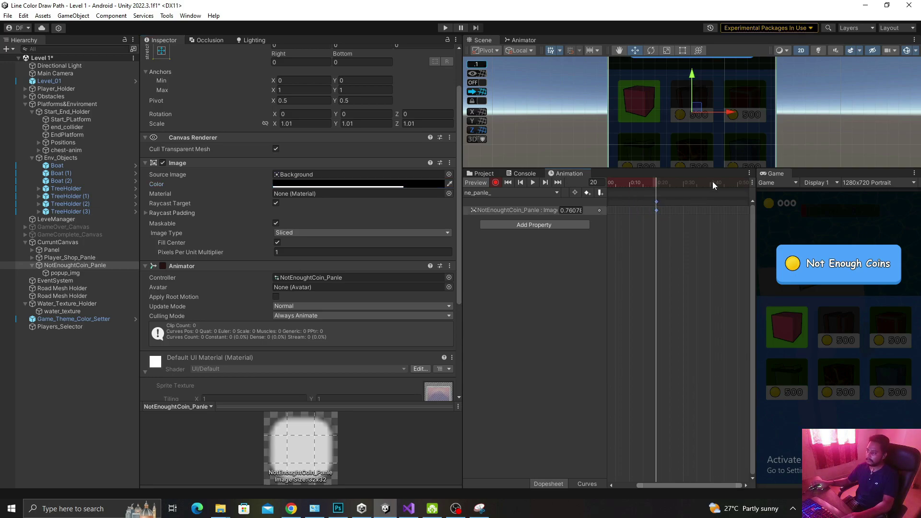
left_click_drag(712, 182, 710, 183)
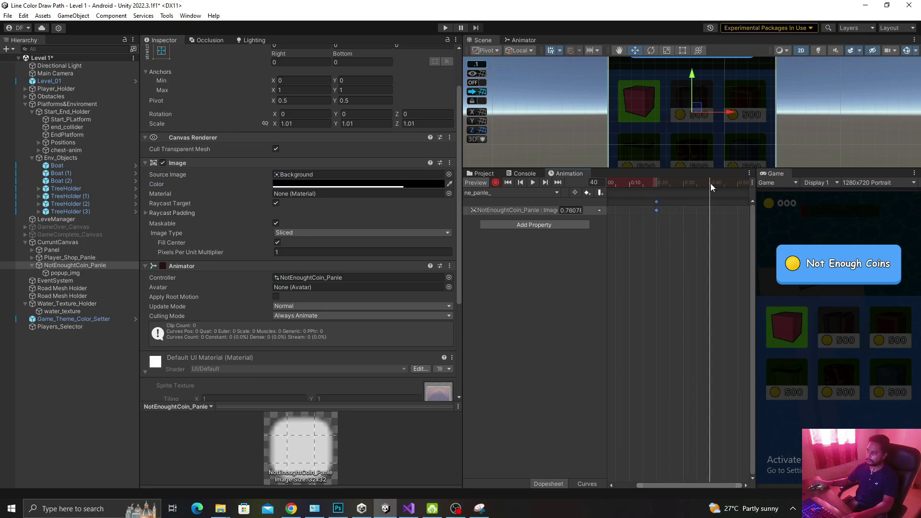
key("k")
scroll(691, 246, "down", 3)
scroll(635, 239, "down", 3)
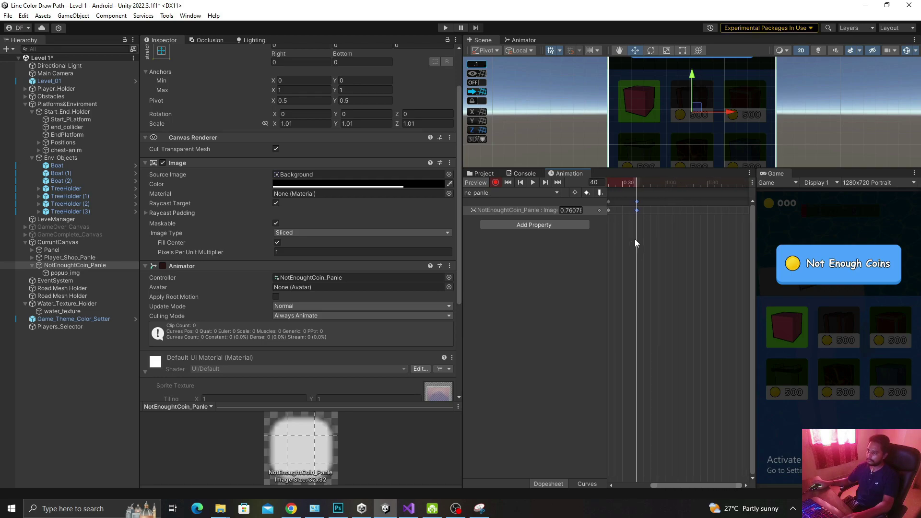
left_click_drag(657, 210, 676, 210)
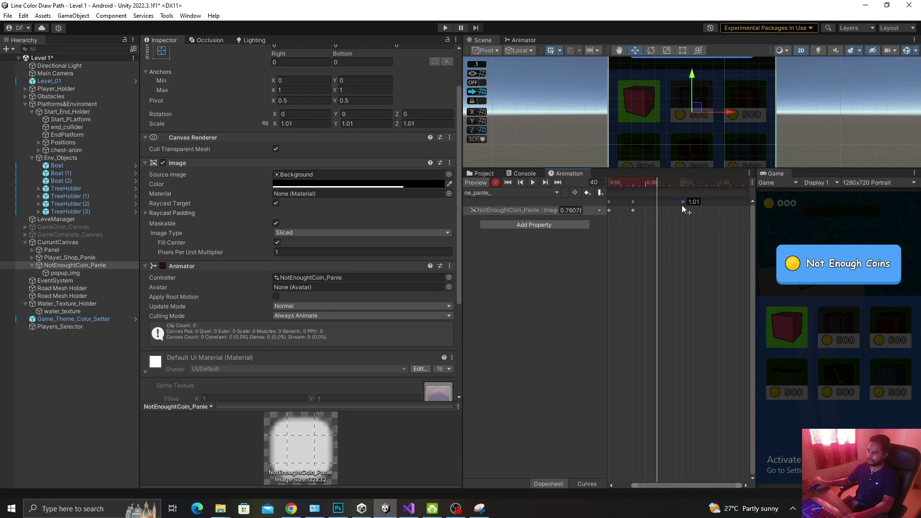
scroll(686, 219, "down", 2)
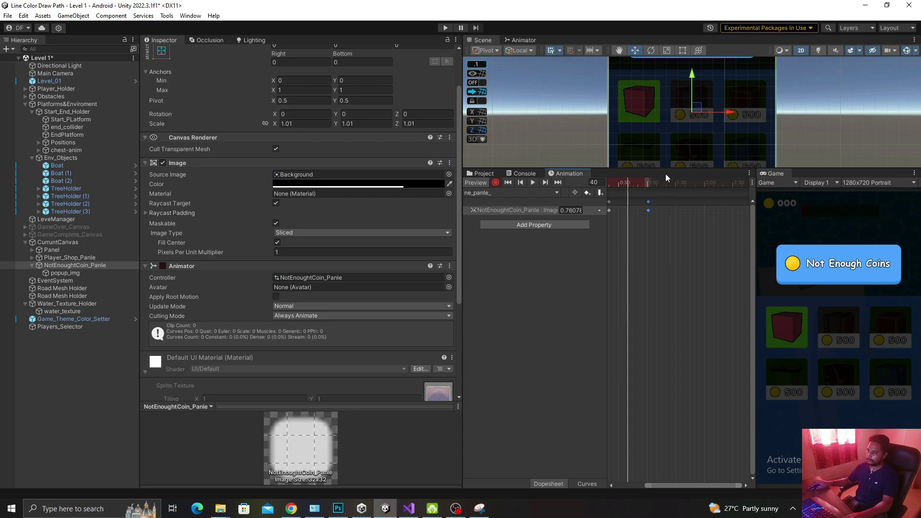
- Fade the background alpha back to 0 at frame 91 and preview the fade
left_click(677, 183)
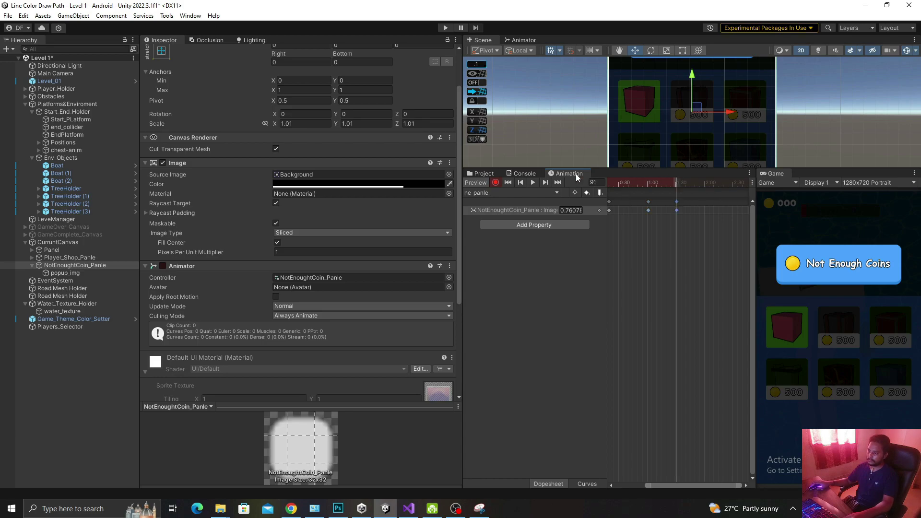
left_click(434, 184)
left_click_drag(475, 371, 435, 244)
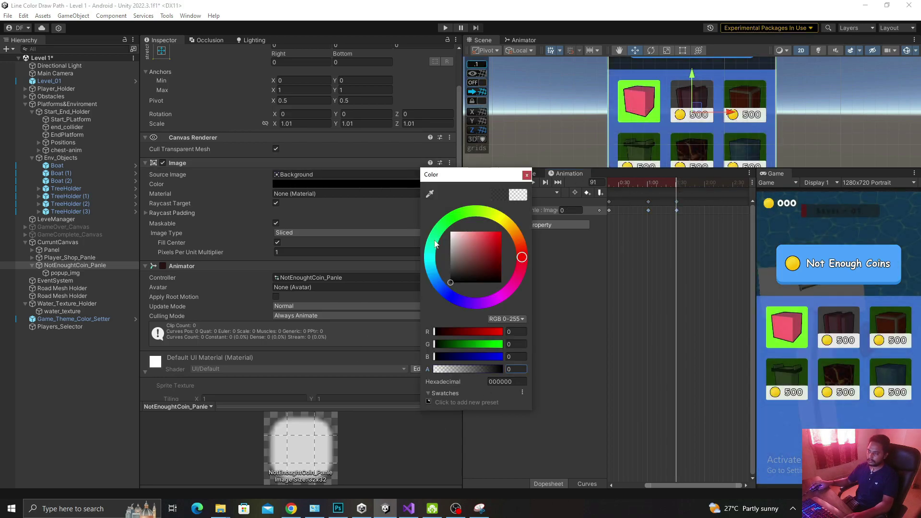
left_click(525, 176)
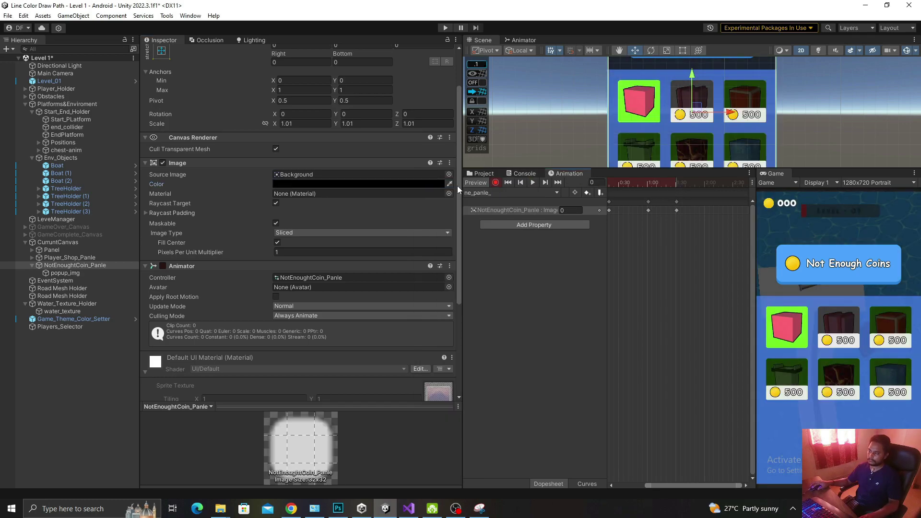
left_click(531, 183)
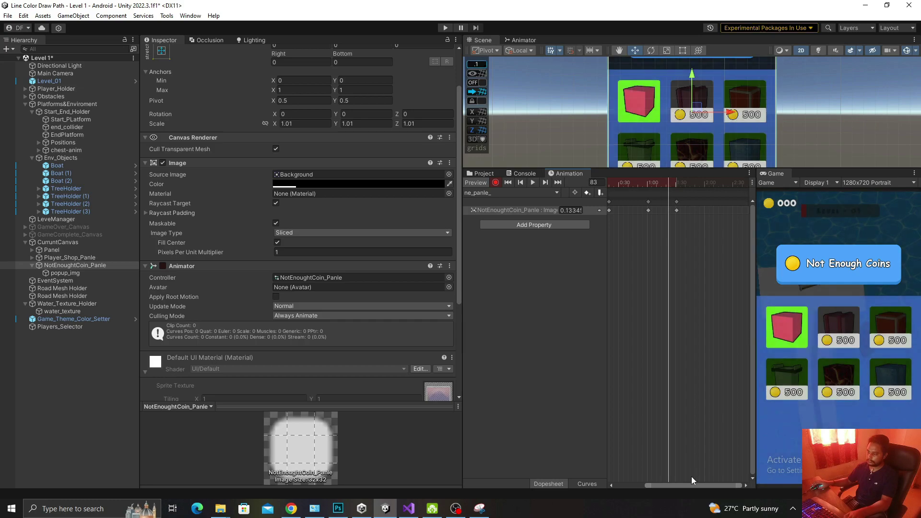
left_click_drag(691, 484, 664, 483)
left_click(633, 182)
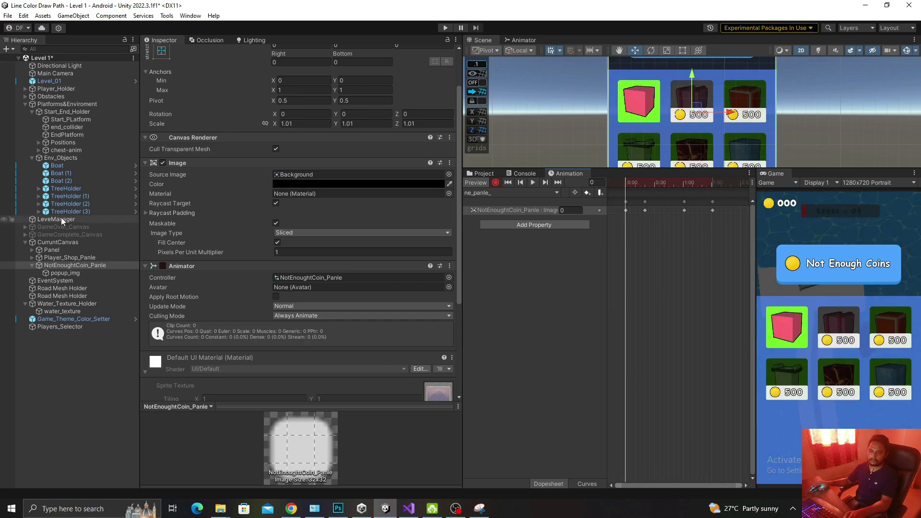
- Place popup_img fully off-screen to the right at frame 0
left_click(67, 273)
scroll(727, 89, "down", 1)
middle_click_drag(727, 89, 699, 138)
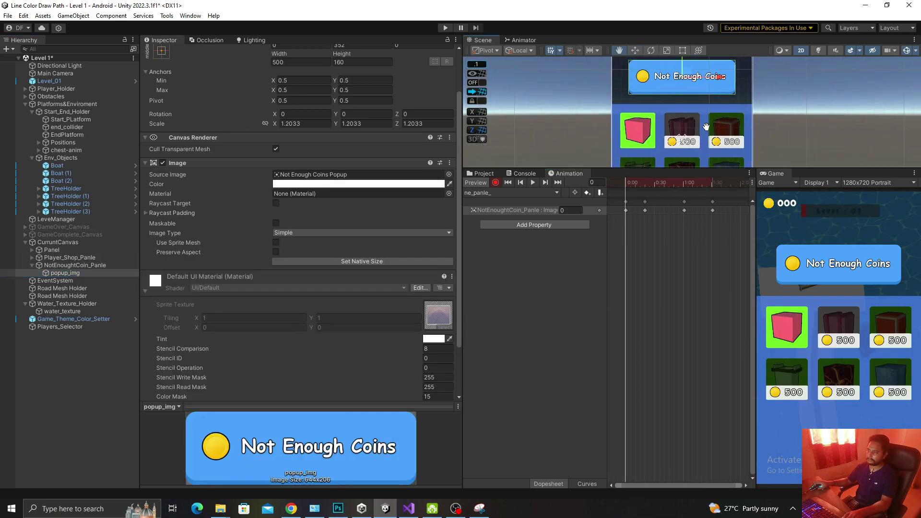
left_click_drag(709, 96, 862, 94)
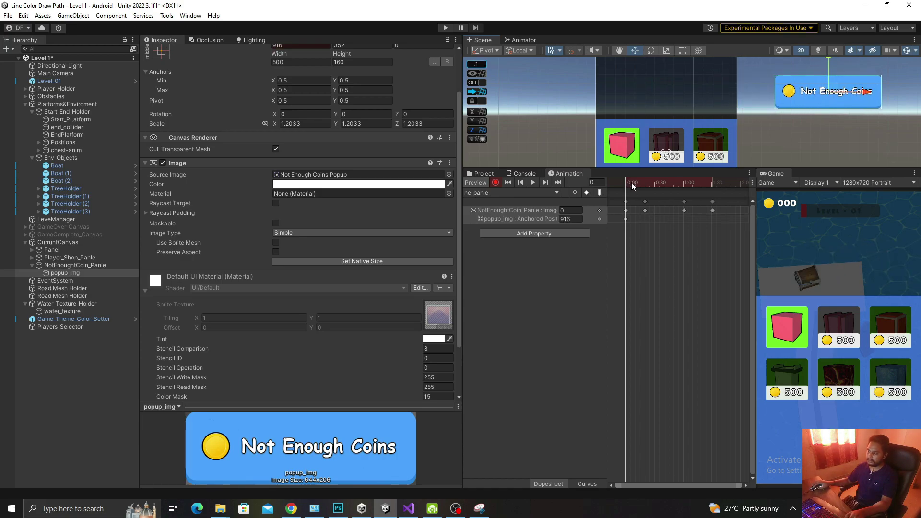
- Key popup_img centred at Pos X 0 on frame 20 and again on frame 61
left_click_drag(632, 183, 645, 187)
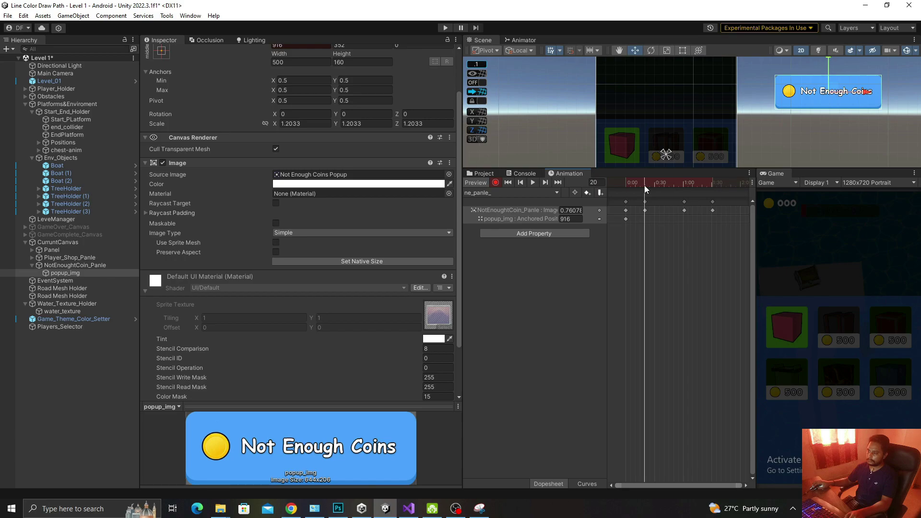
left_click_drag(864, 94, 577, 84)
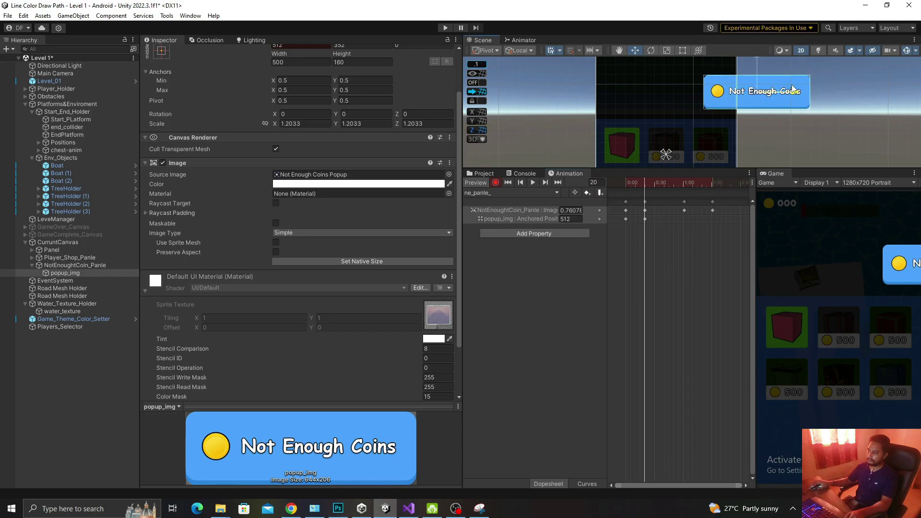
scroll(312, 89, "up", 3)
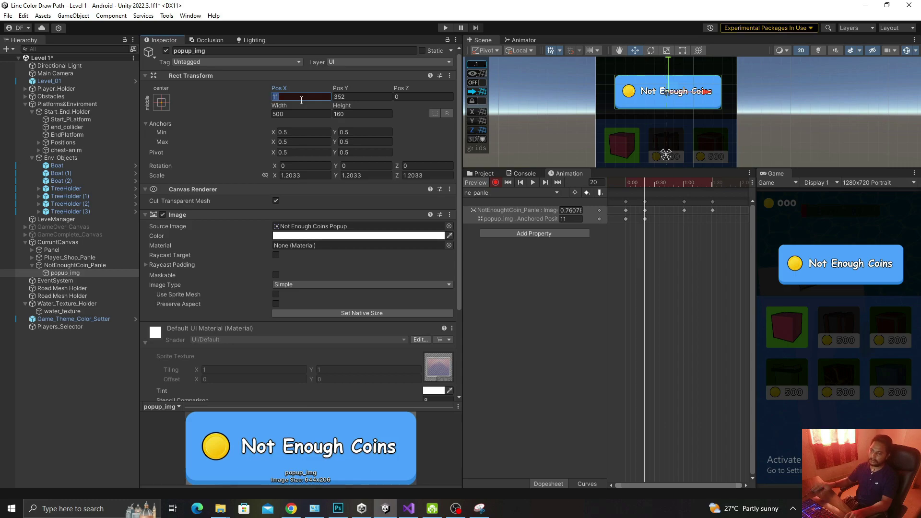
type("0")
left_click(678, 184)
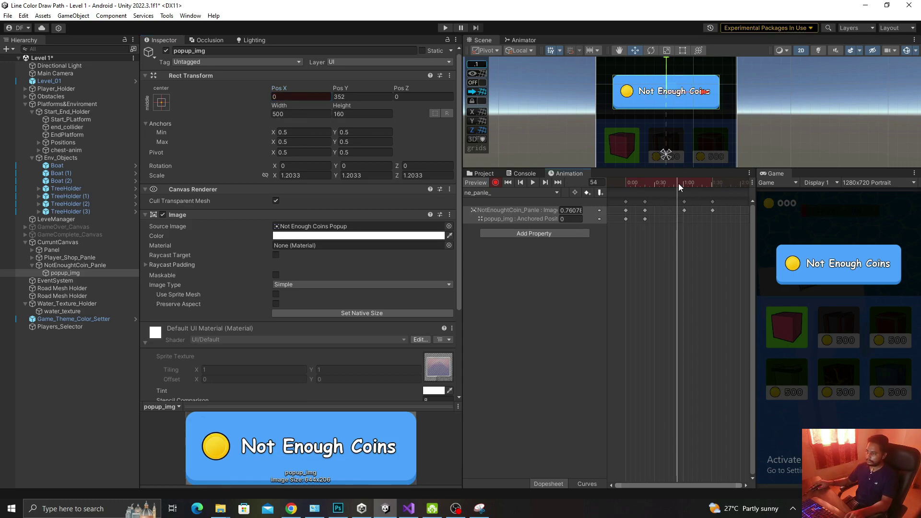
left_click_drag(679, 183, 684, 186)
left_click(308, 95)
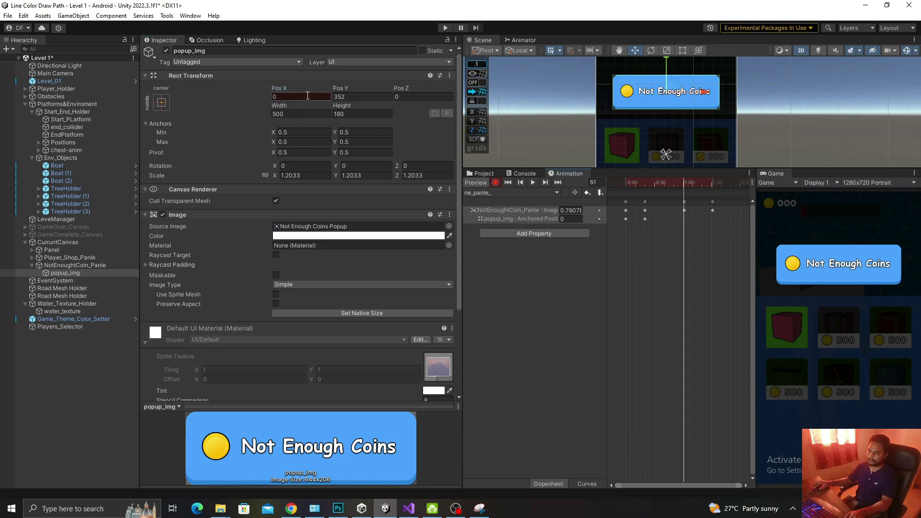
type("0")
key("Return")
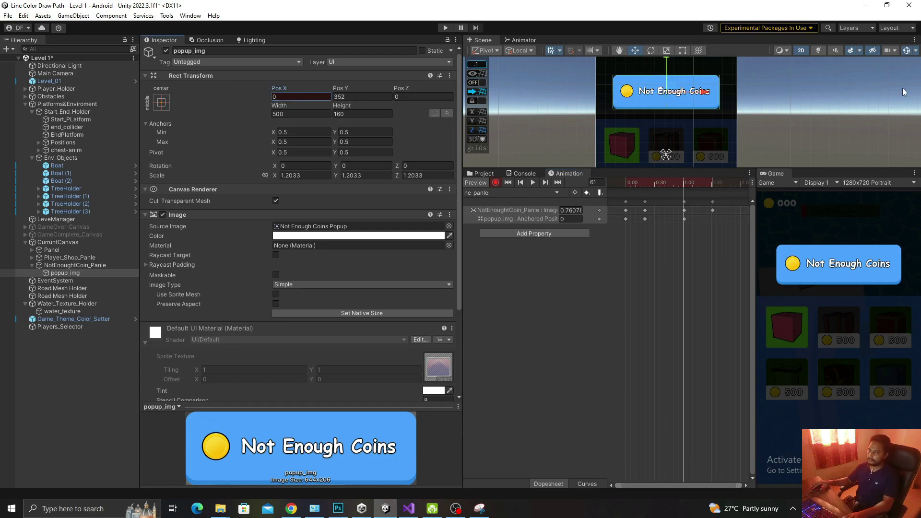
- Slide popup_img off to the left at frame 91, preview the animation, and stop recording
left_click(712, 185)
left_click(712, 185)
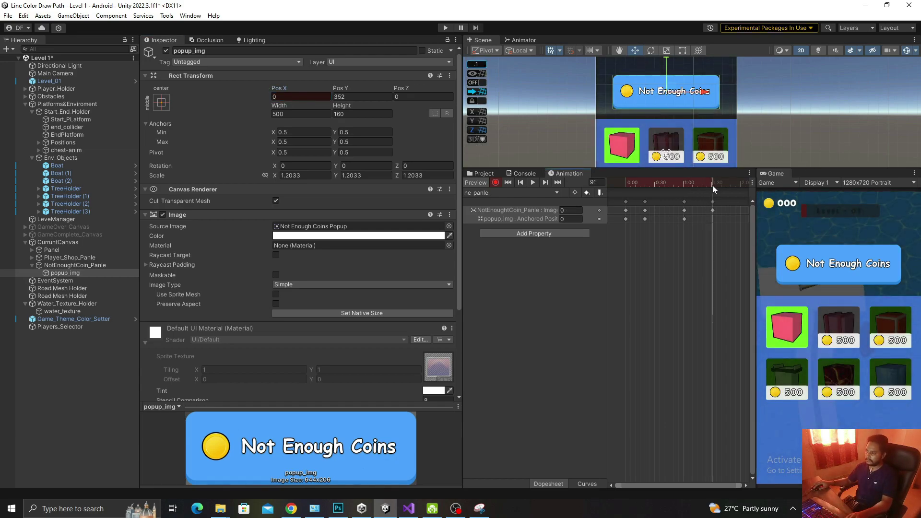
left_click_drag(705, 90, 563, 94)
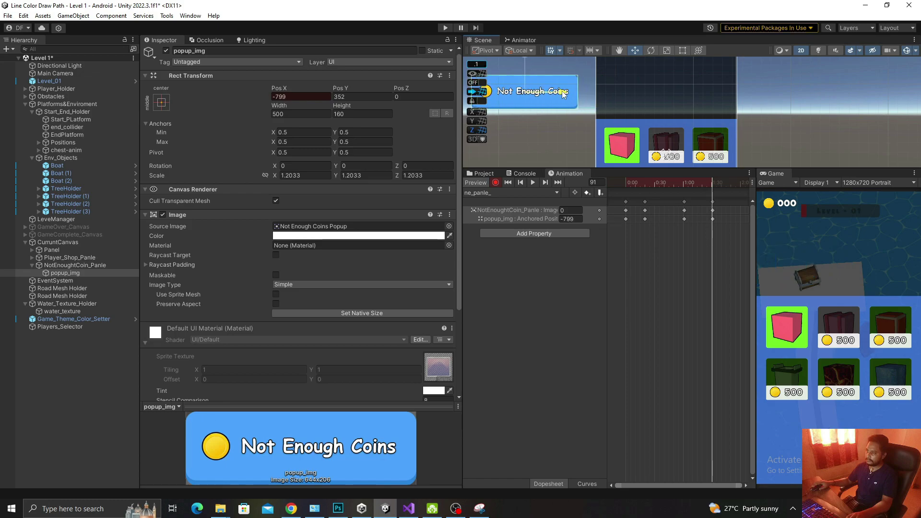
left_click(532, 182)
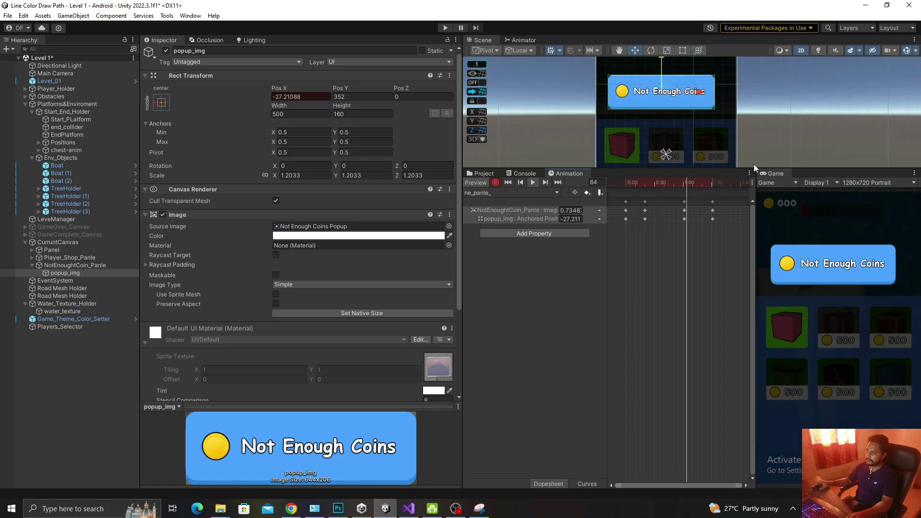
left_click(667, 183)
left_click(532, 183)
left_click(495, 182)
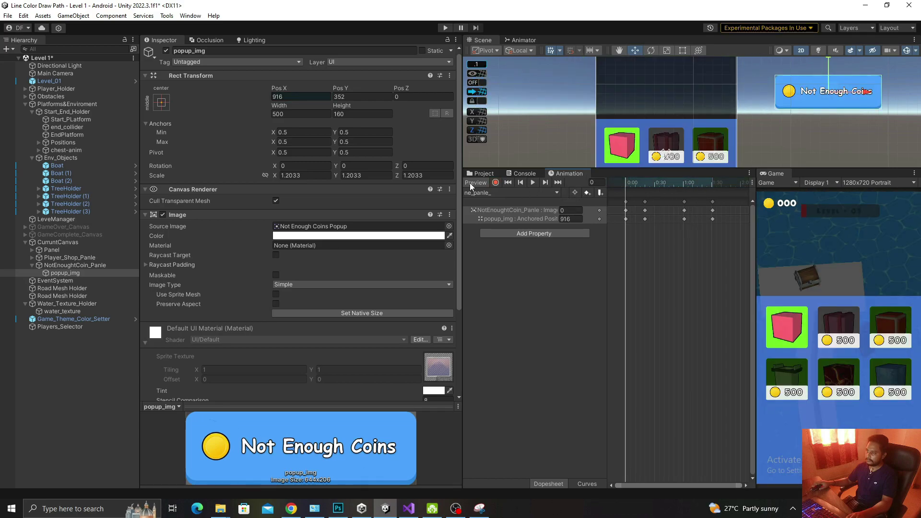
left_click(482, 174)
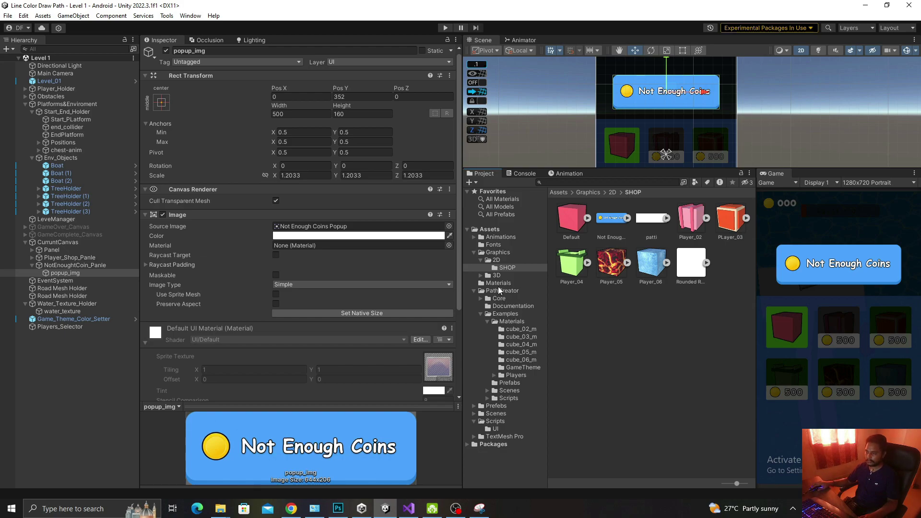
- Browse to Animations/UI/NotEnoughCoinPanle and inspect the ne_panle_ clip
left_click(500, 237)
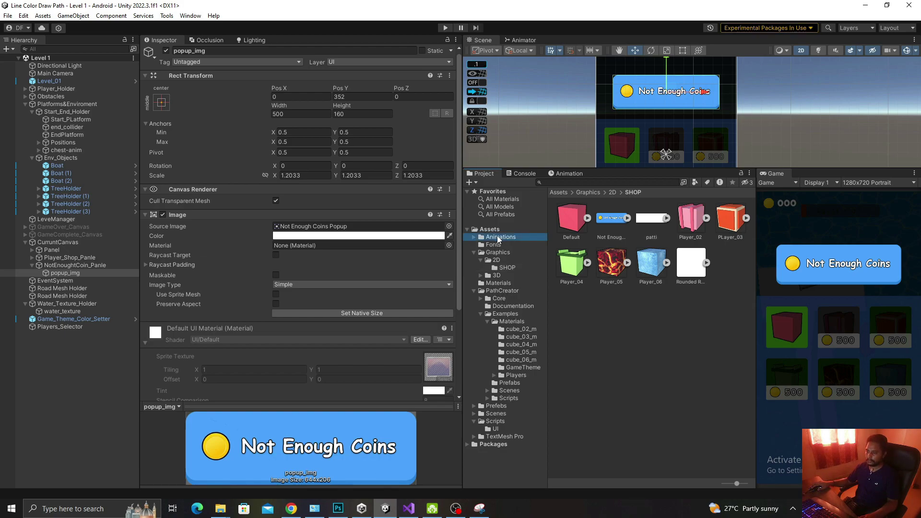
double_click(646, 223)
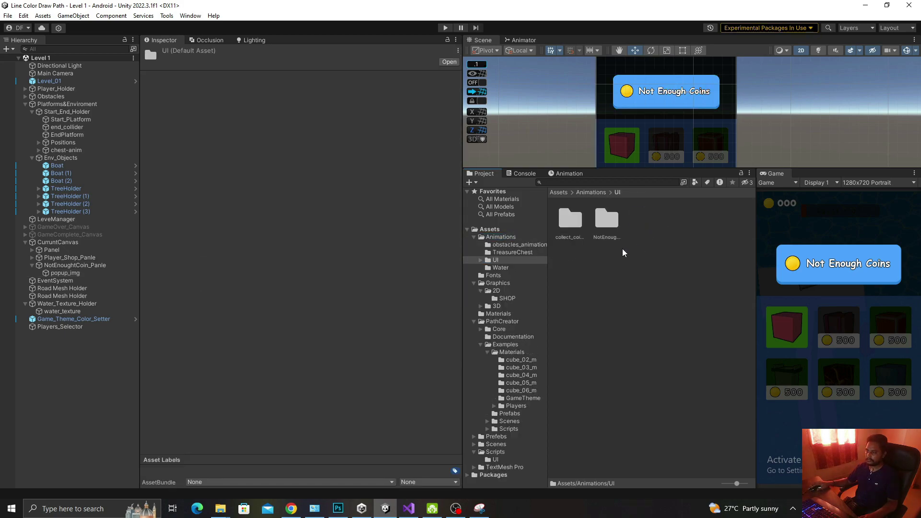
double_click(606, 220)
left_click(575, 226)
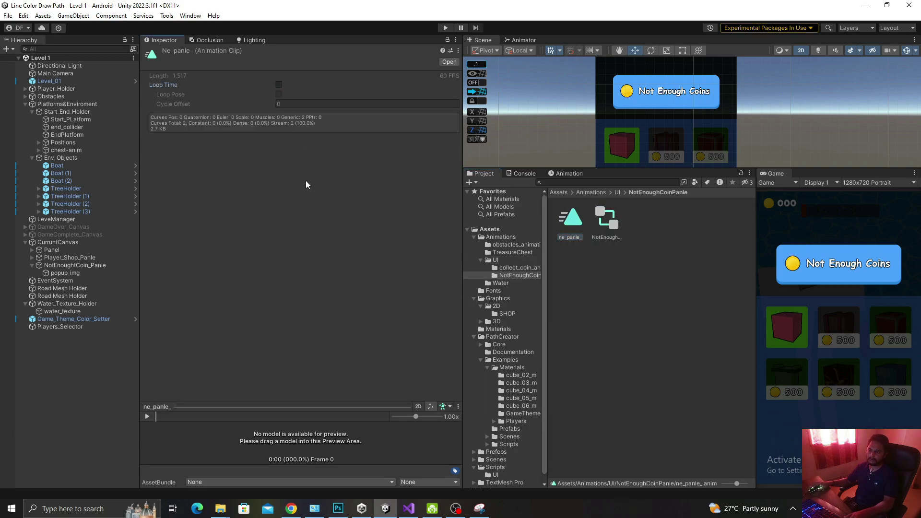
left_click(73, 266)
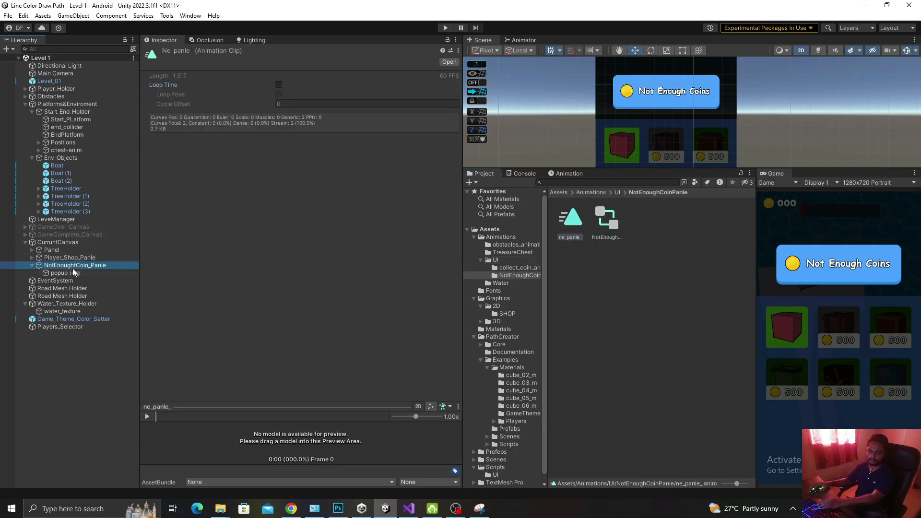
left_click(455, 509)
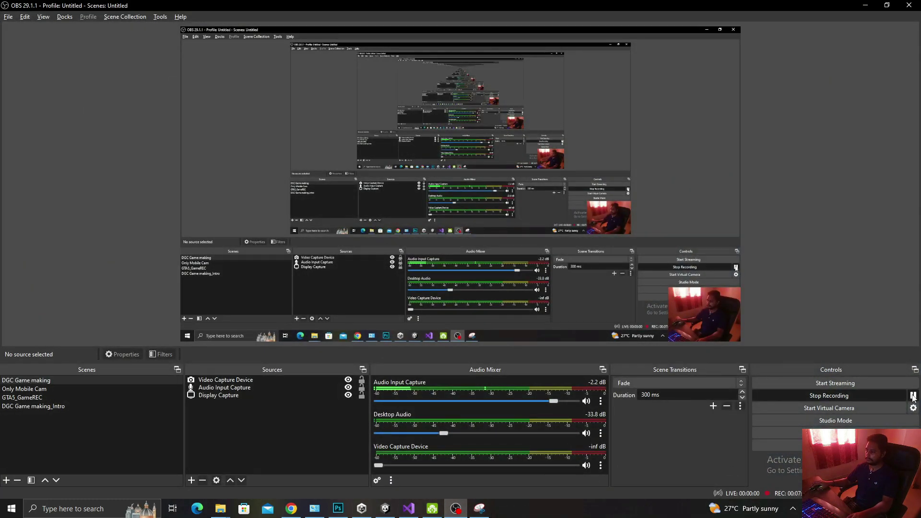
left_click(864, 6)
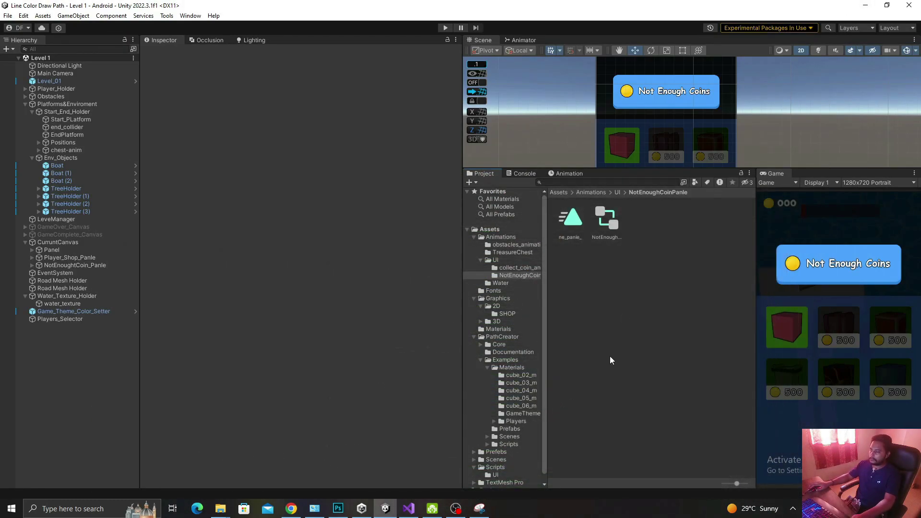
- Deactivate NotEnoughtCoin_Panle so it starts hidden, and save the scene
left_click(86, 259)
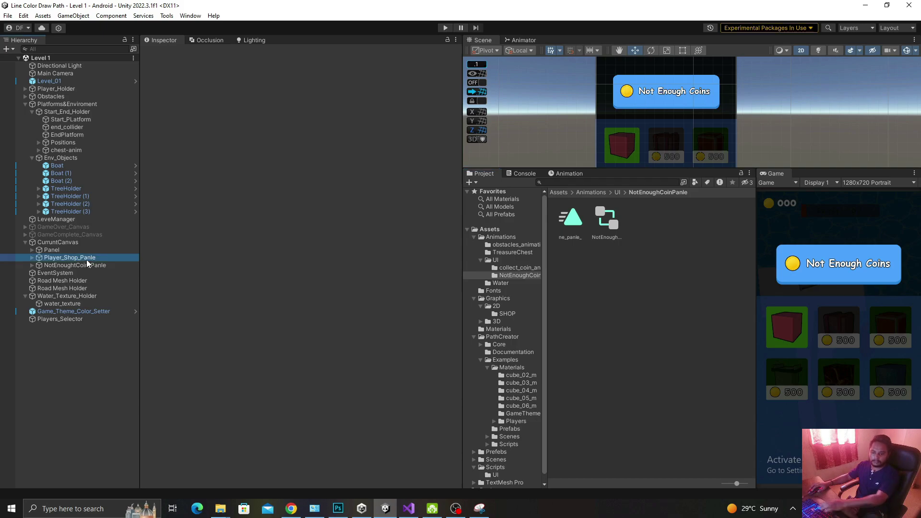
left_click(90, 265)
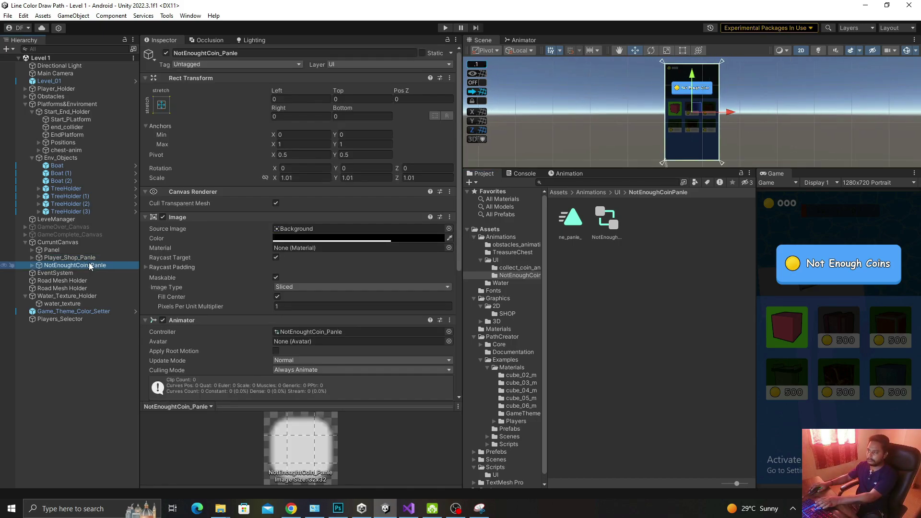
left_click(166, 53)
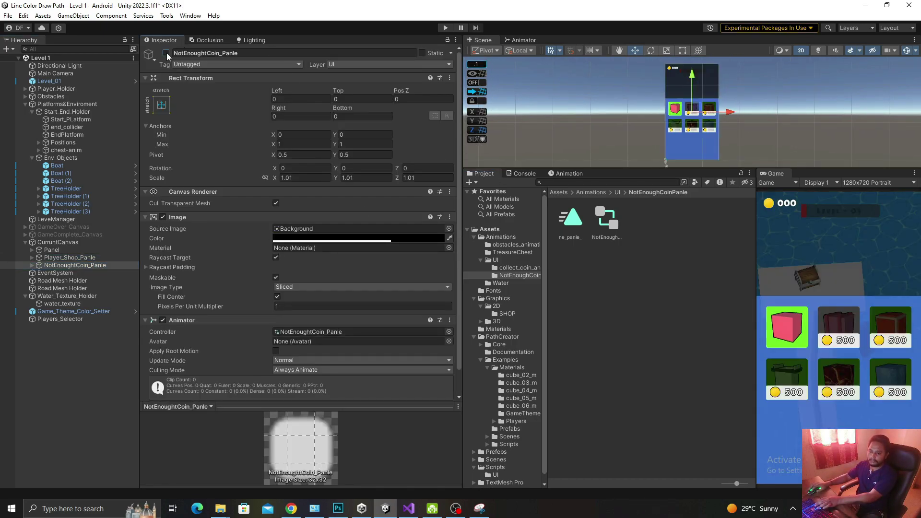
key("ctrl+s")
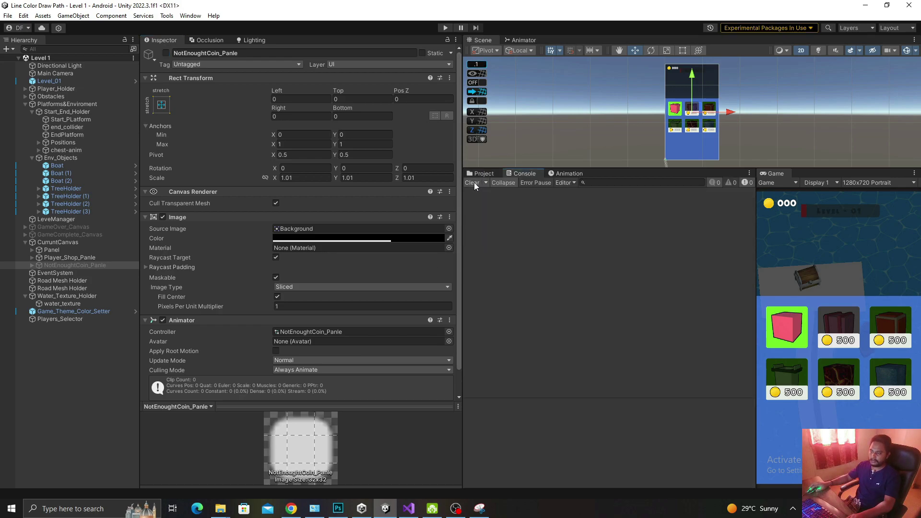
- Open Player_Shop_Panle's script in Visual Studio
left_click(74, 243)
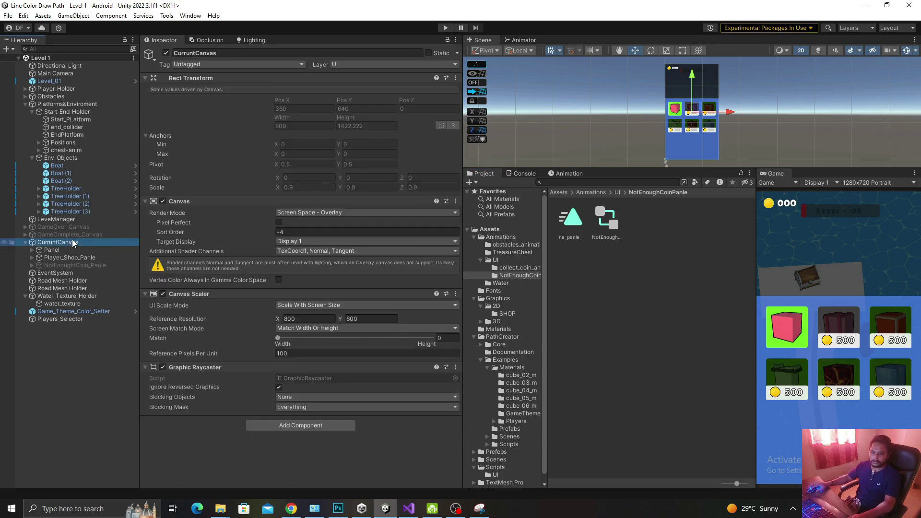
left_click(72, 258)
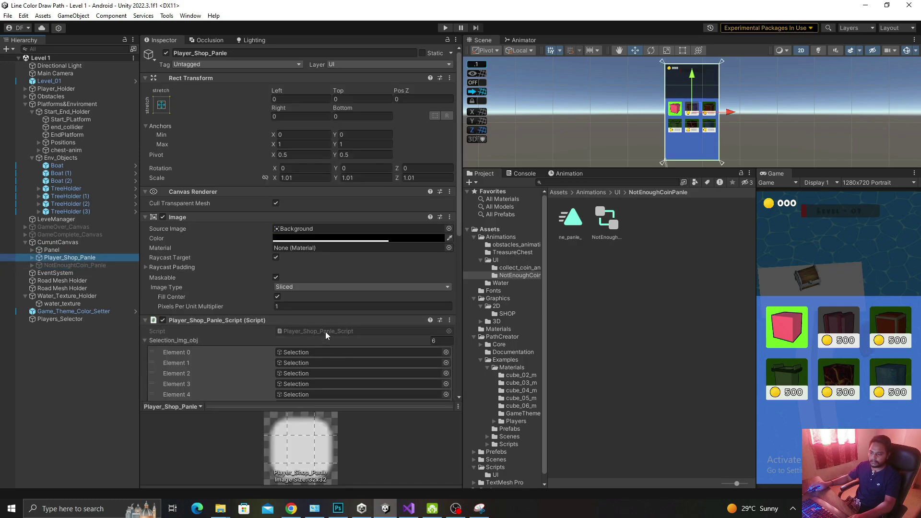
left_click(325, 332)
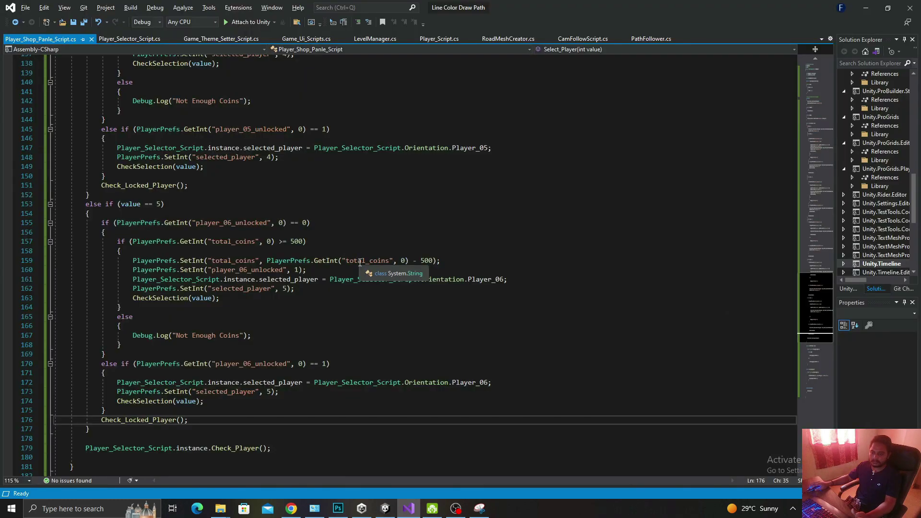
- Declare 'public GameObject NotEnoughCoin_panle;' after the instance declaration and save the script
scroll(359, 262, "up", 10)
scroll(360, 262, "up", 15)
scroll(222, 299, "up", 4)
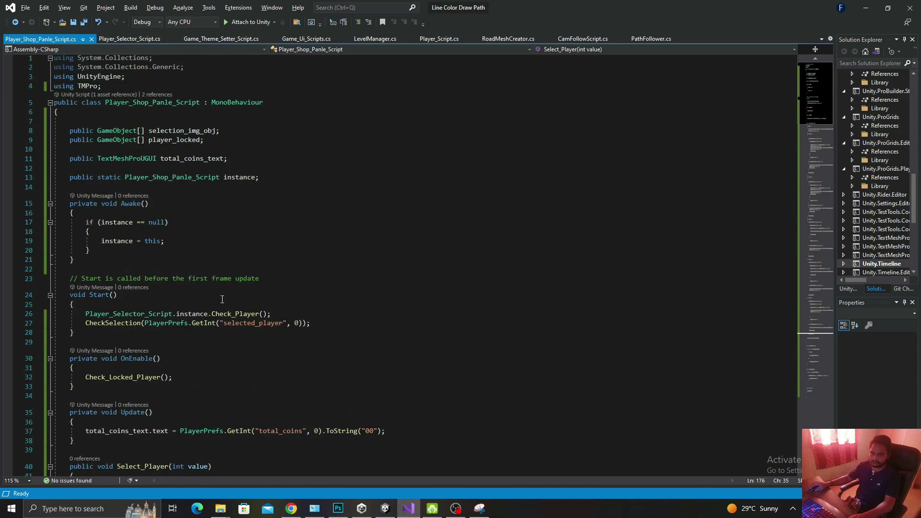
left_click(294, 186)
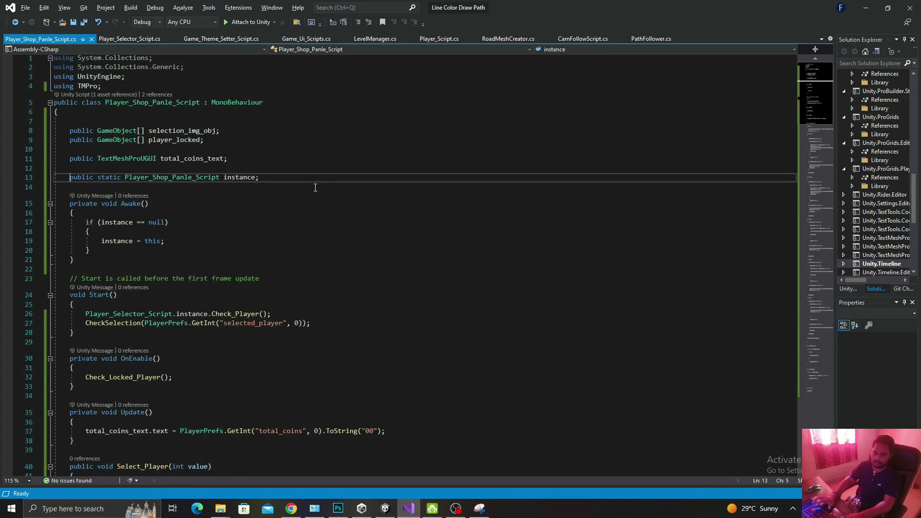
key("Return")
key("Return")
type("public GameObject N")
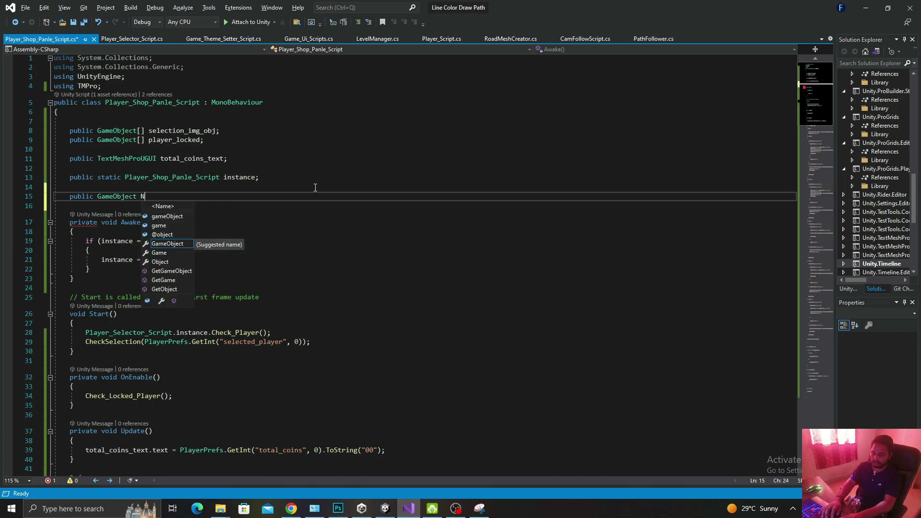
type("otEnoughCoin")
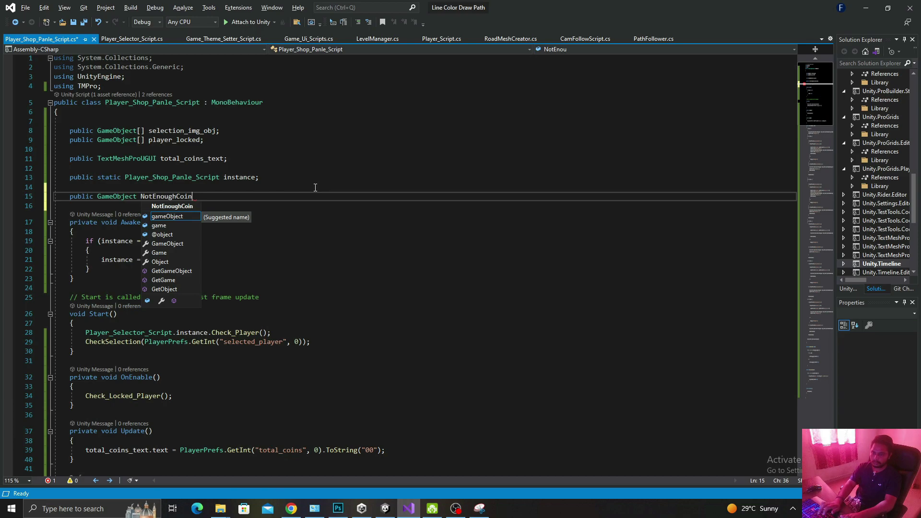
type("_panle;")
key("ctrl+s")
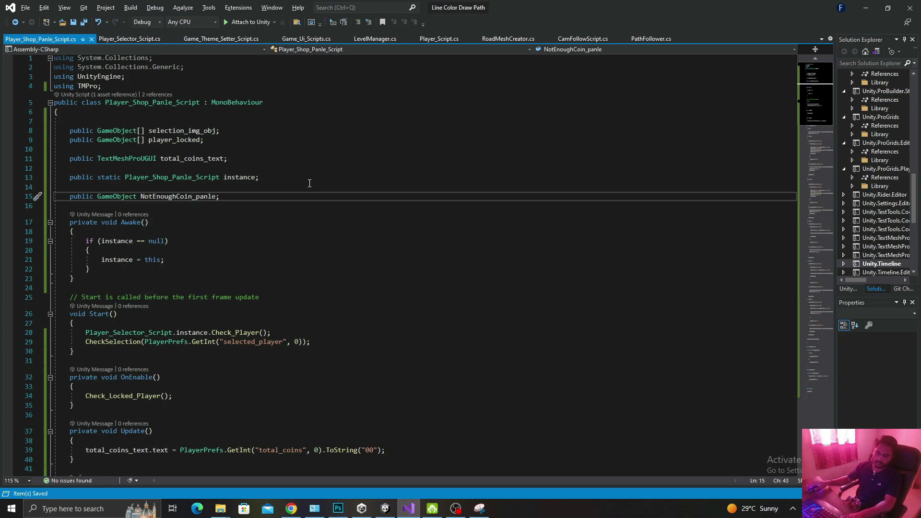
- Scroll to the end of the class and place the cursor below Check_Locked_Player
scroll(190, 255, "down", 9)
scroll(190, 254, "down", 13)
scroll(190, 254, "down", 13)
scroll(190, 254, "down", 13)
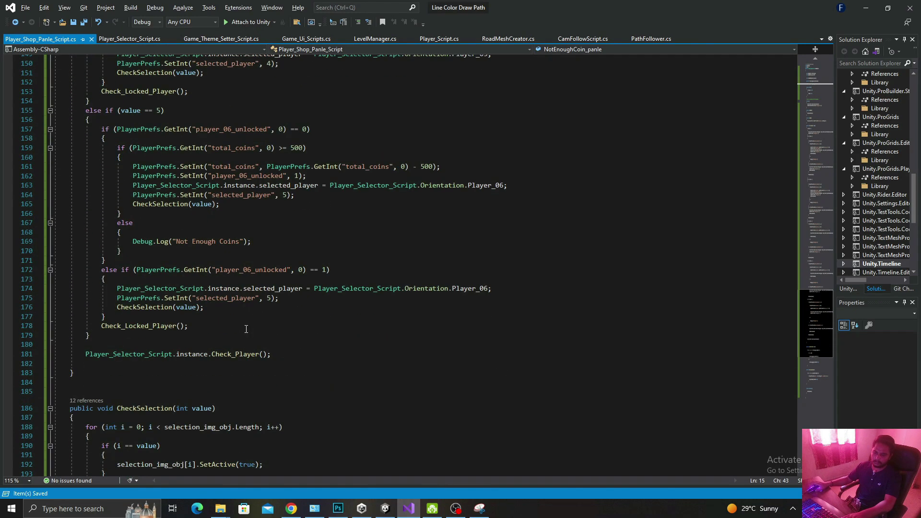
scroll(187, 323, "down", 13)
left_click(212, 314)
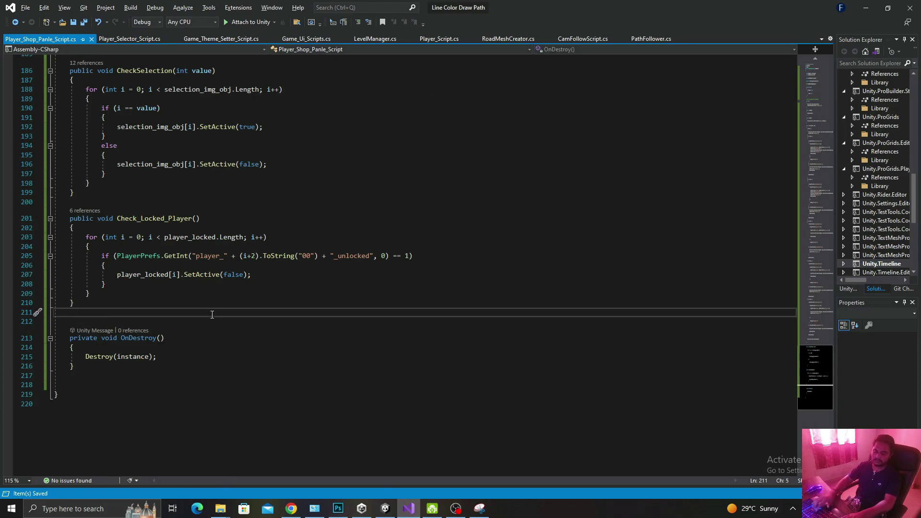
- Create an empty IEnumerator Show_Not_Enough_Panle() method
key("Return")
key("Return")
key("Return")
key("Up")
type("oid ")
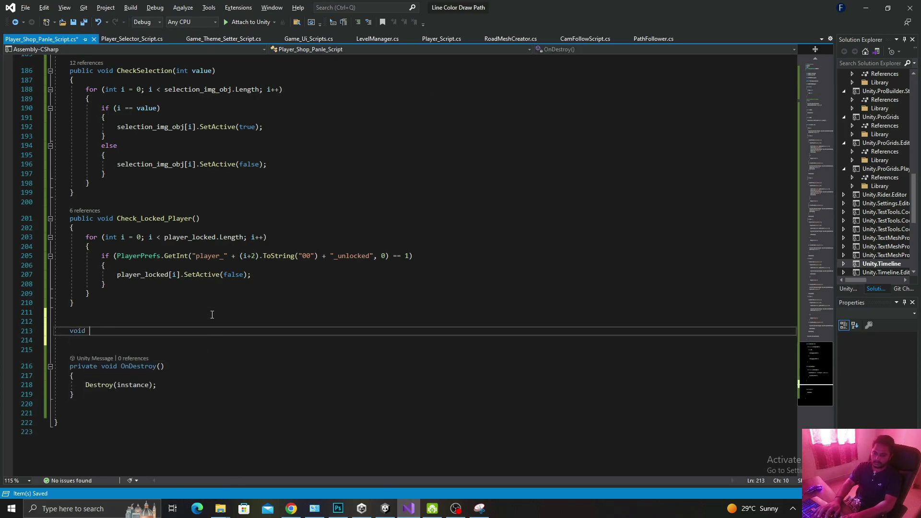
type("Show_")
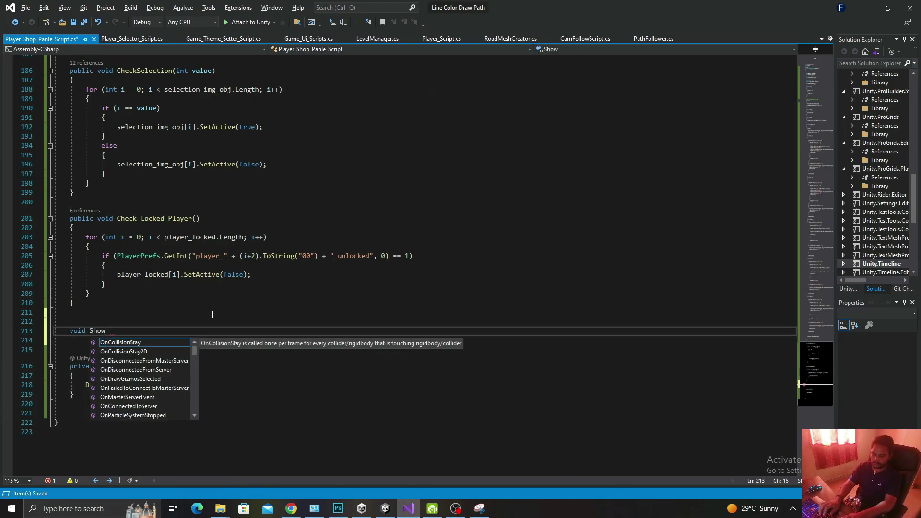
type("Not_En")
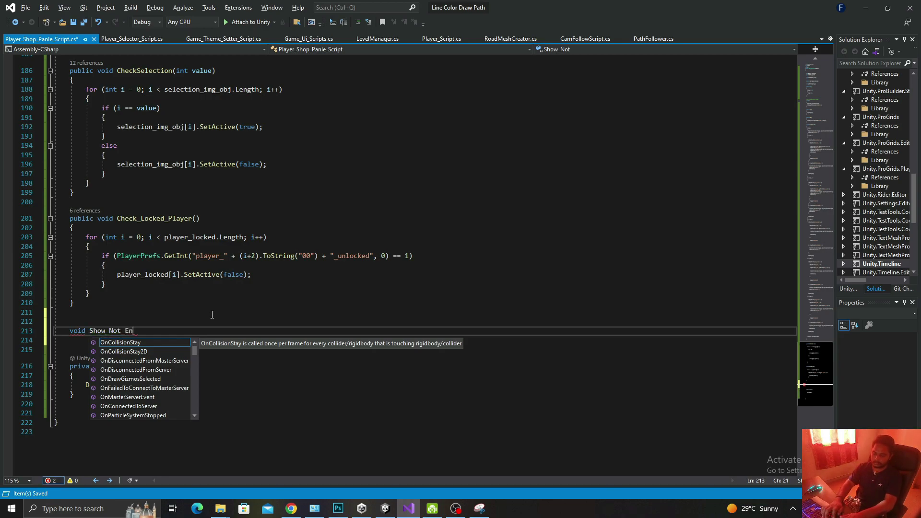
type(" h_Canv")
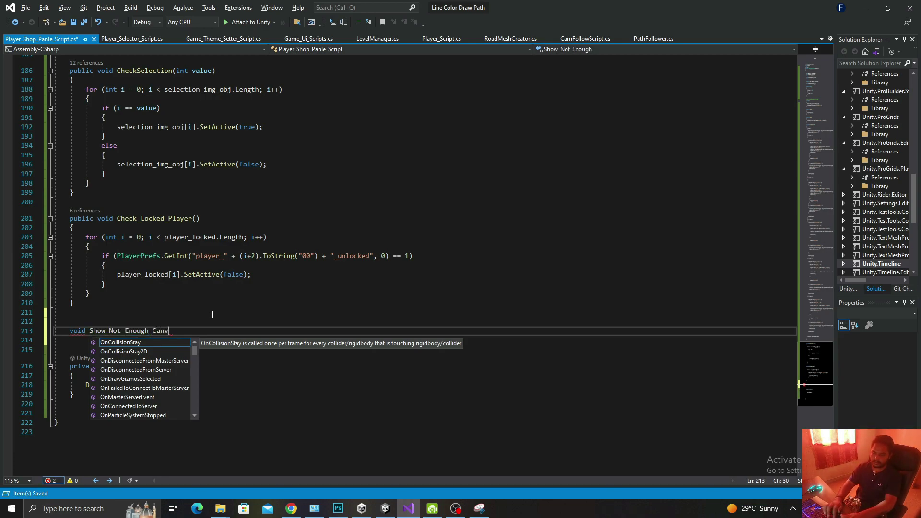
key("BackSpace")
key("BackSpace")
key("BackSpace")
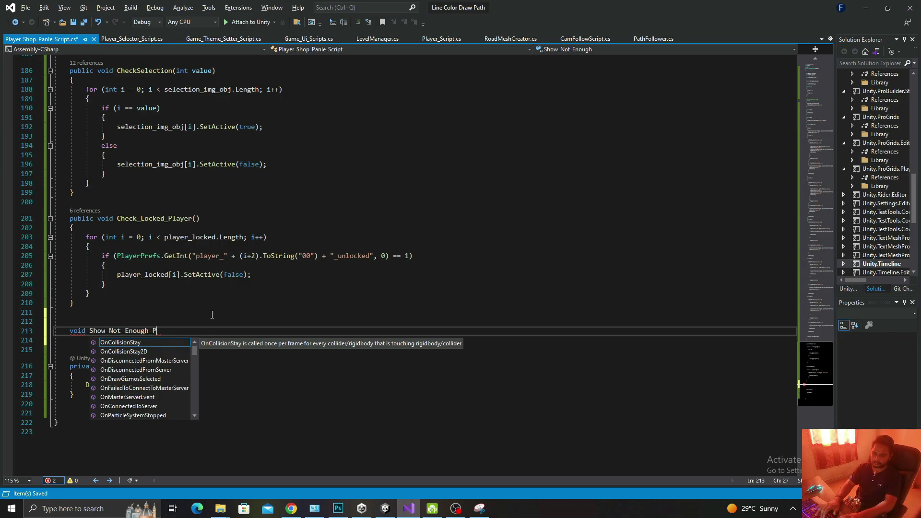
type("Panle()")
key("Return")
type("{ ")
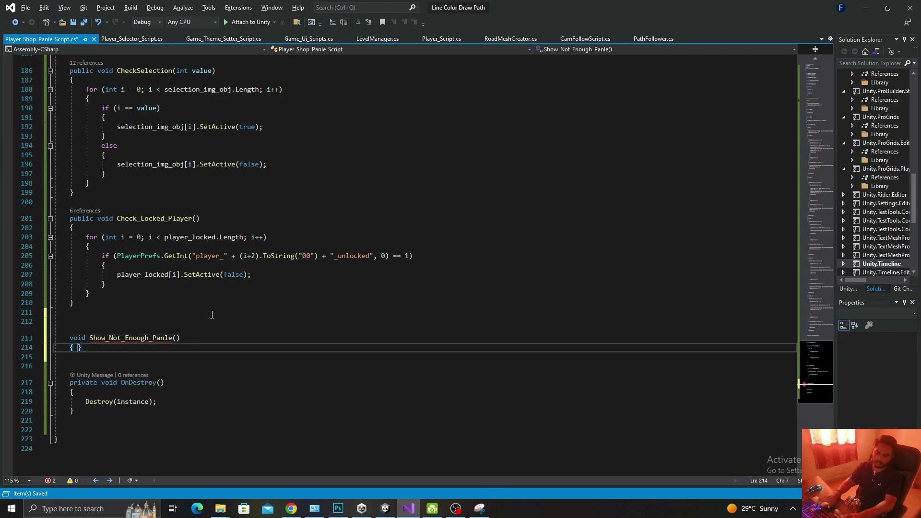
type("}")
key("Return")
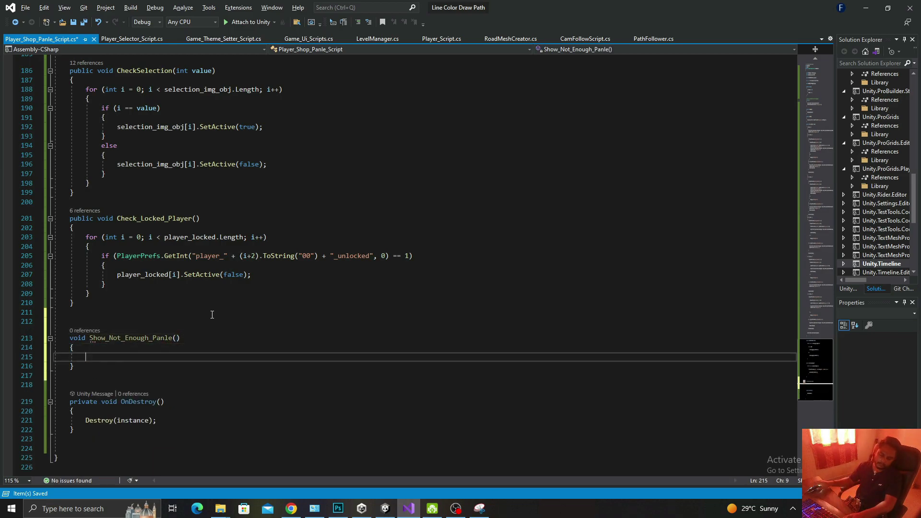
double_click(78, 339)
type("IEnum")
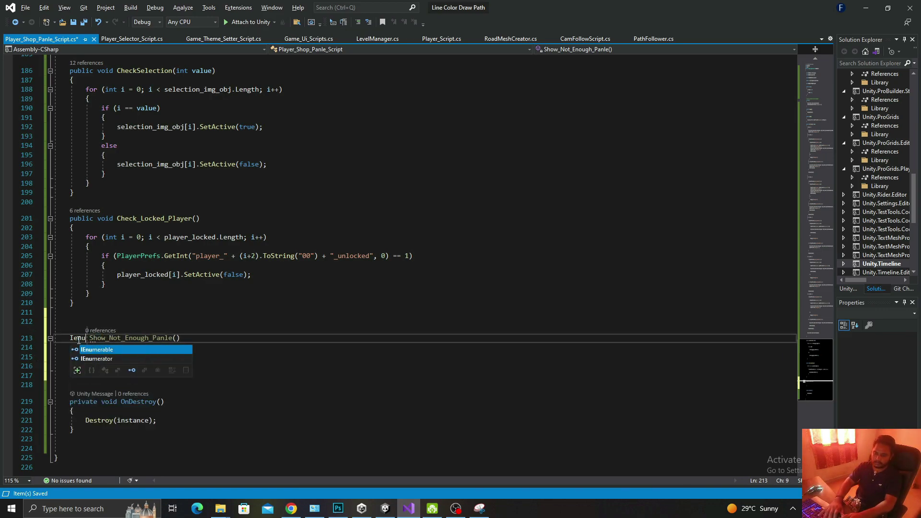
key("Tab")
key("Down")
- Add 'yield return new WaitForSeconds(1.5f);' inside the coroutine body
key("Down")
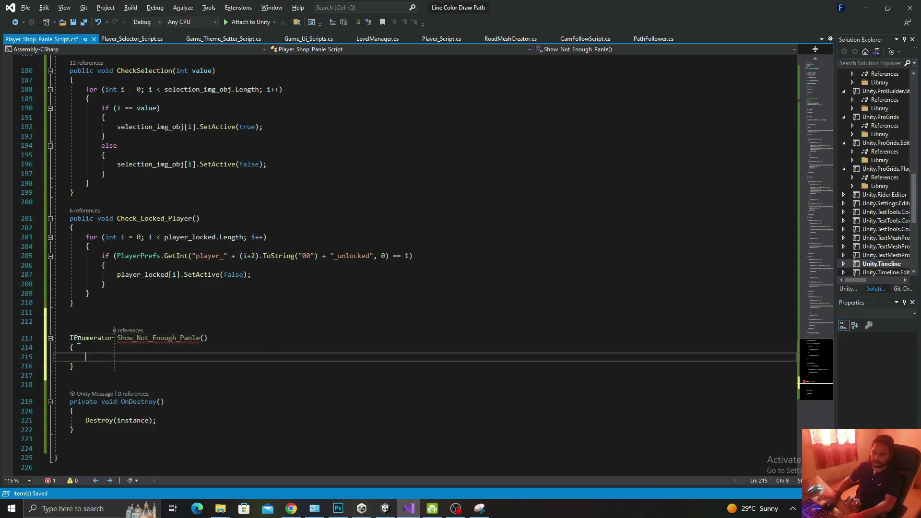
type("yield rt")
key("Down")
key("Down")
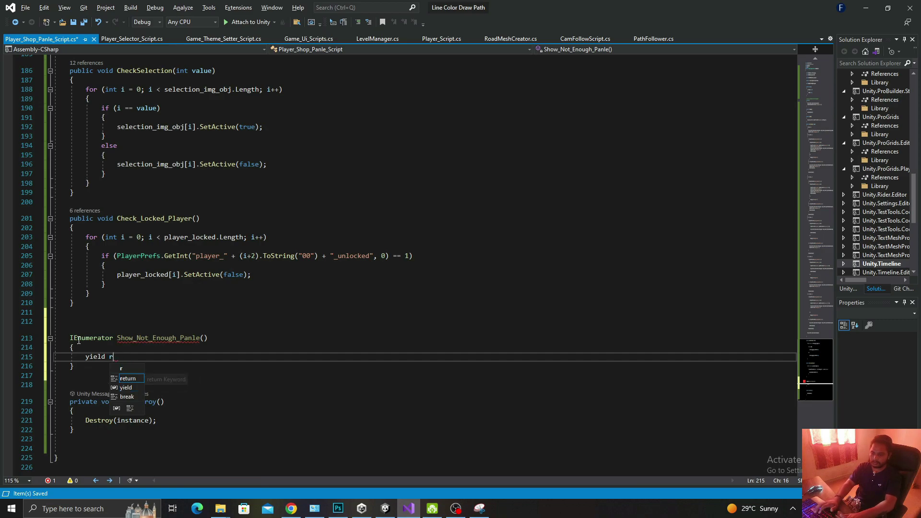
type("eturn new ")
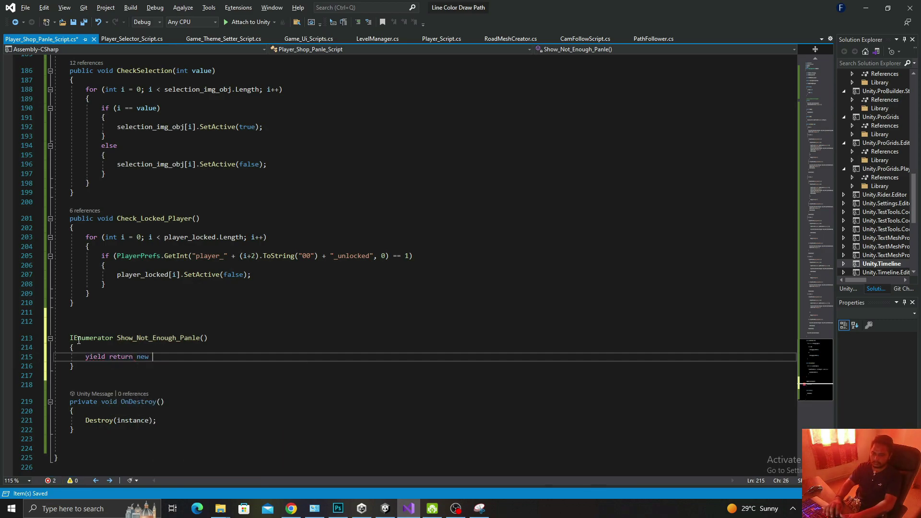
type("Wait")
key("Down")
key("Down")
key("Tab")
type("(")
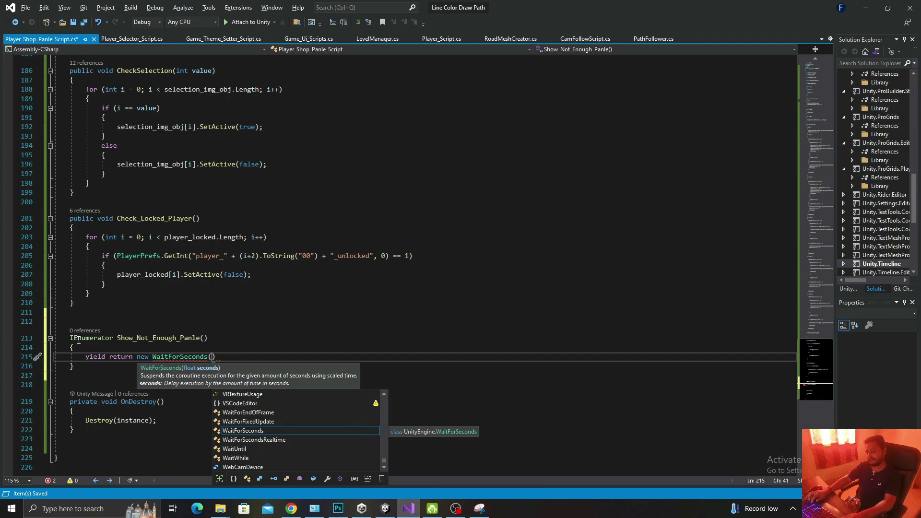
type("1.5f)")
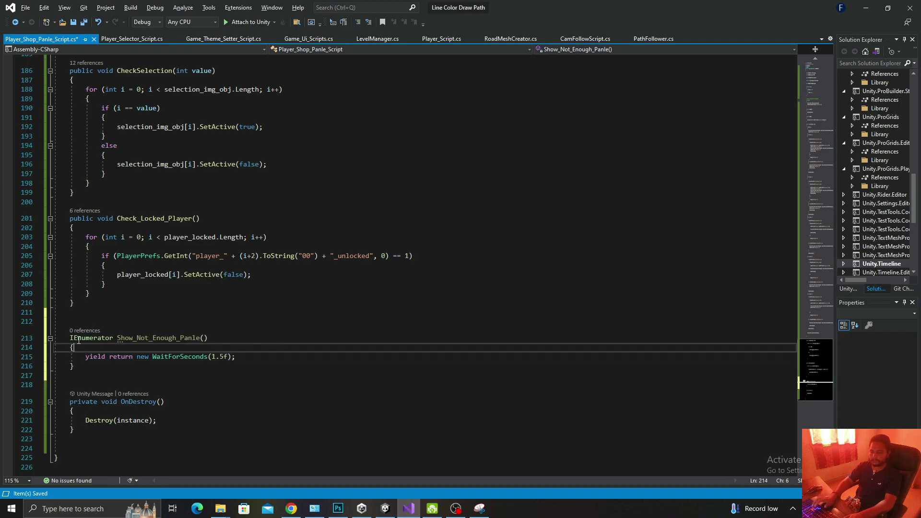
- Set NotEnoughCoin_panle active before the wait and inactive after it, save, and select the coroutine name
key("ctrl+Return")
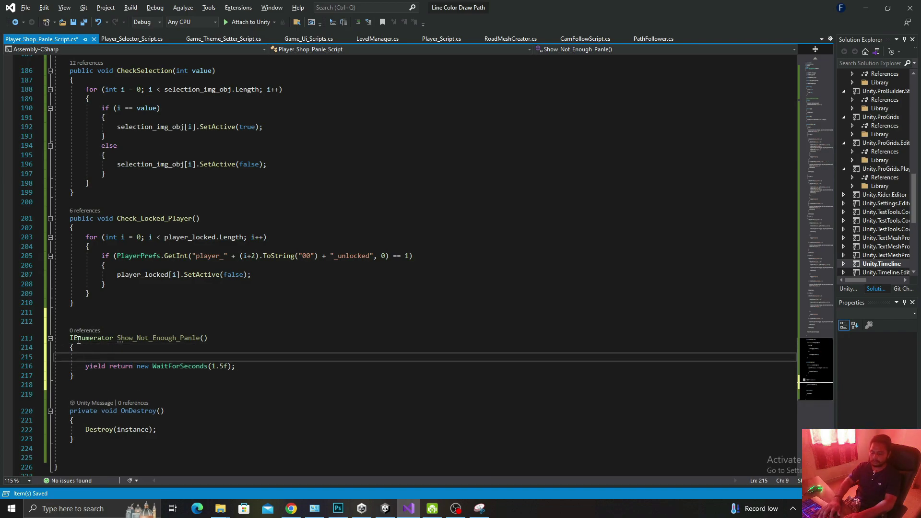
type("NotEnoughCoin_panle.Set")
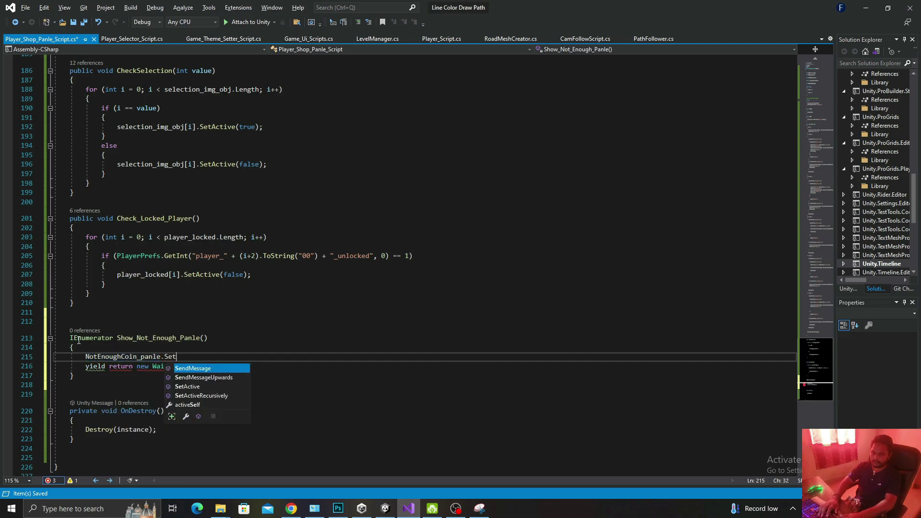
type("Active(tr")
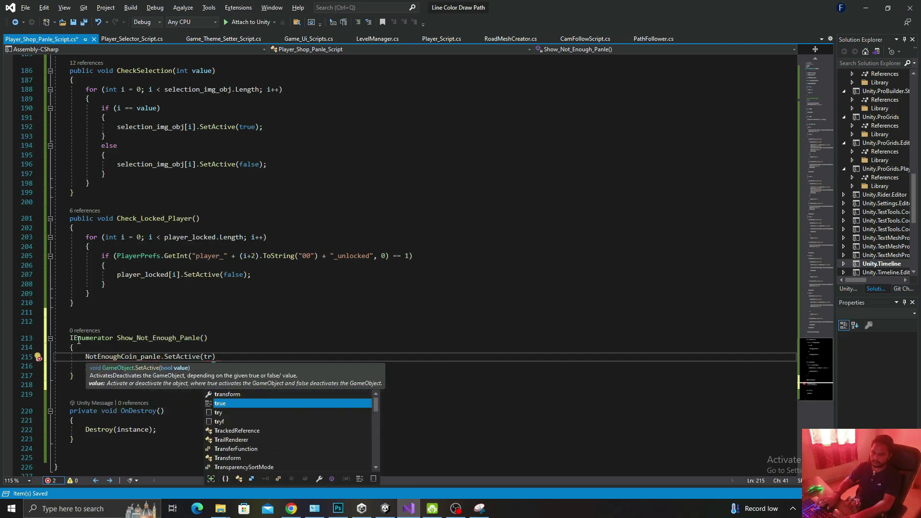
key("Tab")
type(";")
key("Down")
key("Down")
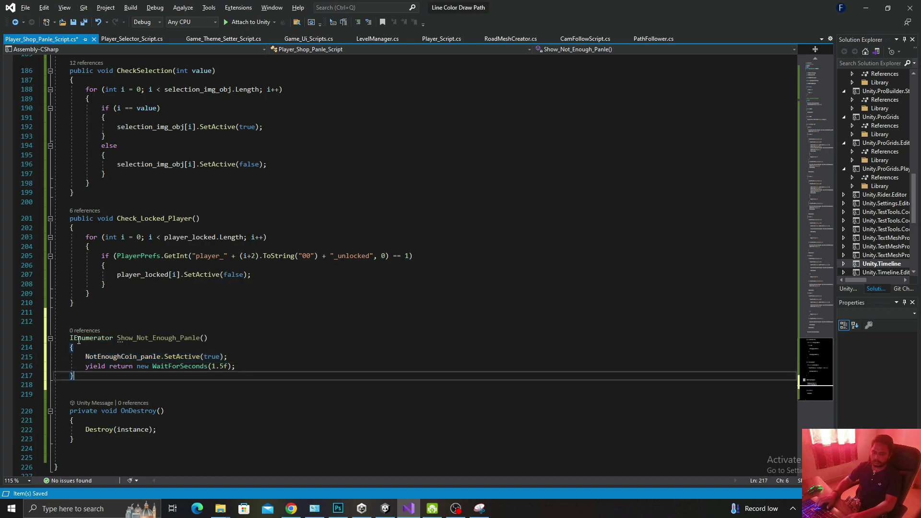
key("ctrl+v")
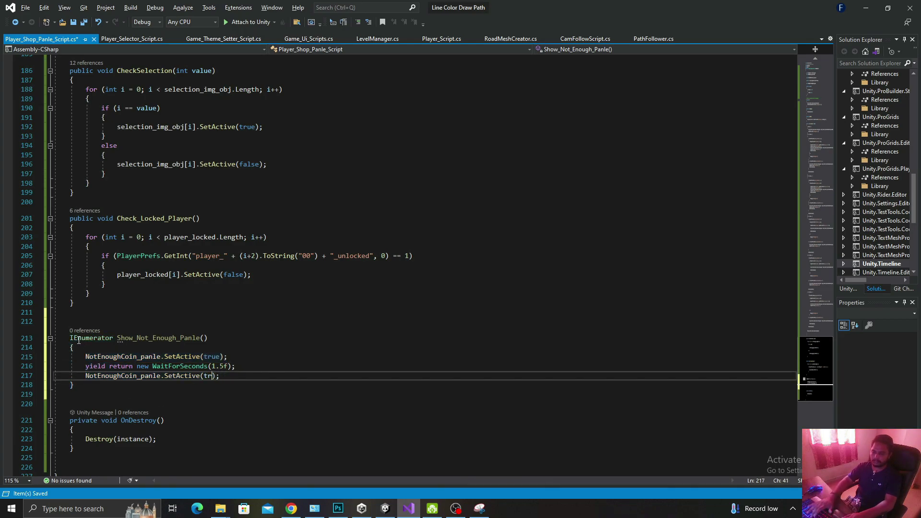
type("false")
key("ctrl+s")
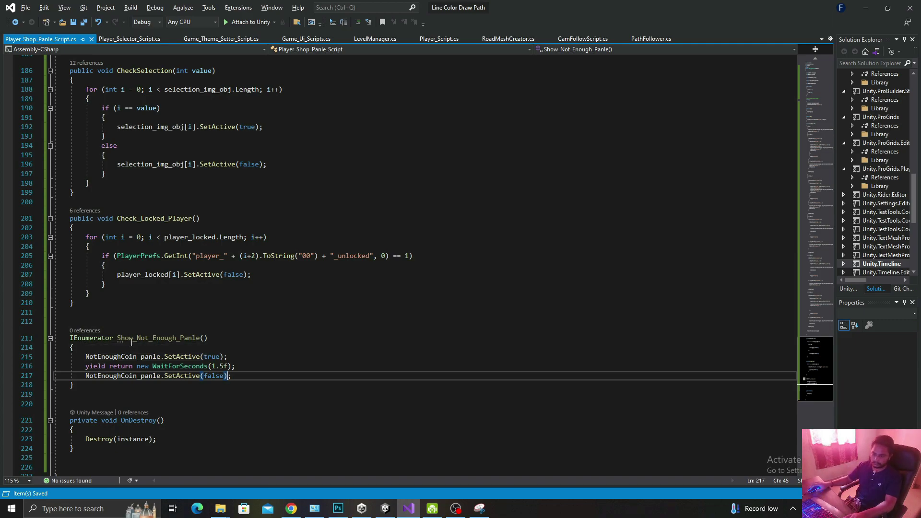
left_click_drag(118, 338, 283, 337)
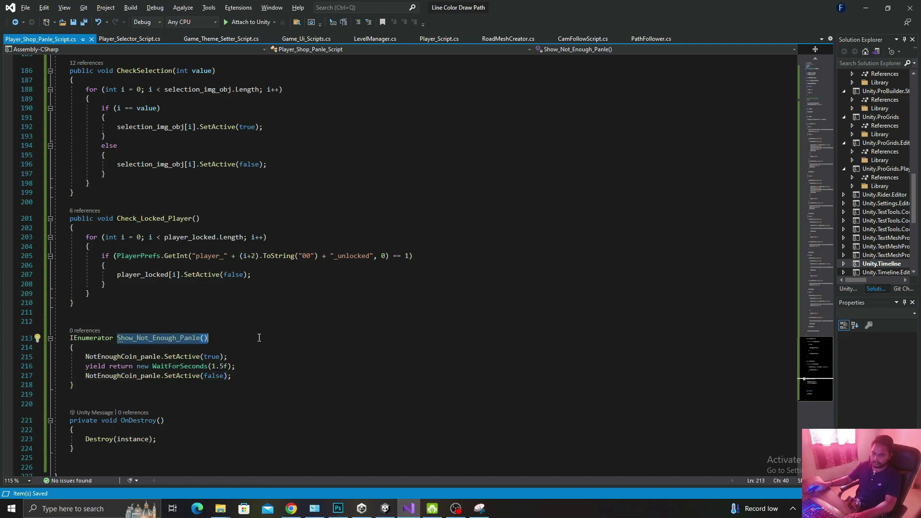
- Add StartCoroutine(Show_Not_Enough_Panle()); under the first Not Enough Coins log and copy the line
scroll(257, 337, "up", 1)
scroll(258, 338, "up", 6)
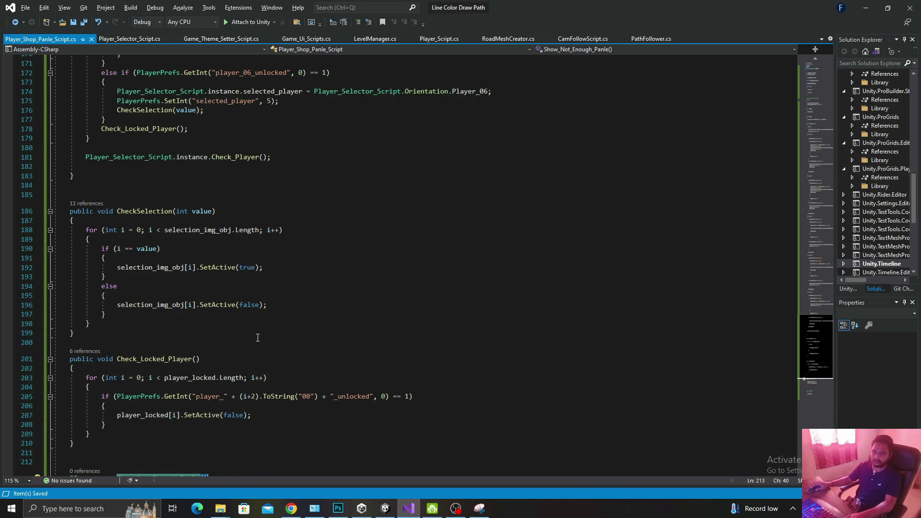
scroll(257, 338, "up", 6)
scroll(258, 337, "up", 4)
scroll(257, 338, "up", 10)
scroll(258, 337, "up", 10)
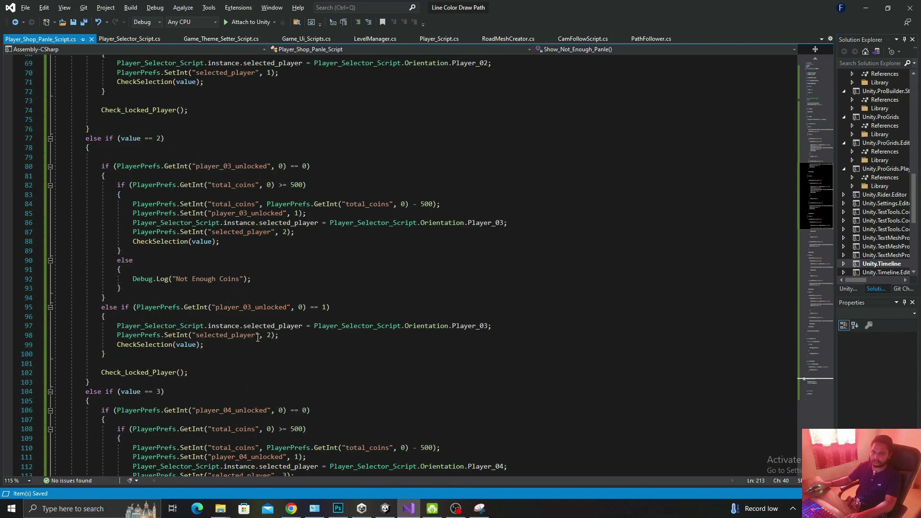
scroll(258, 337, "up", 10)
scroll(258, 337, "up", 4)
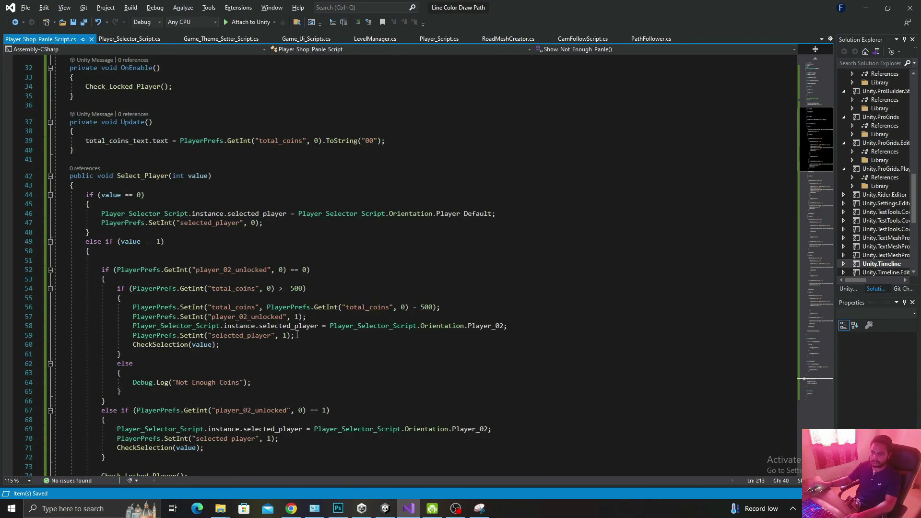
scroll(297, 335, "down", 2)
left_click(268, 327)
key("Return")
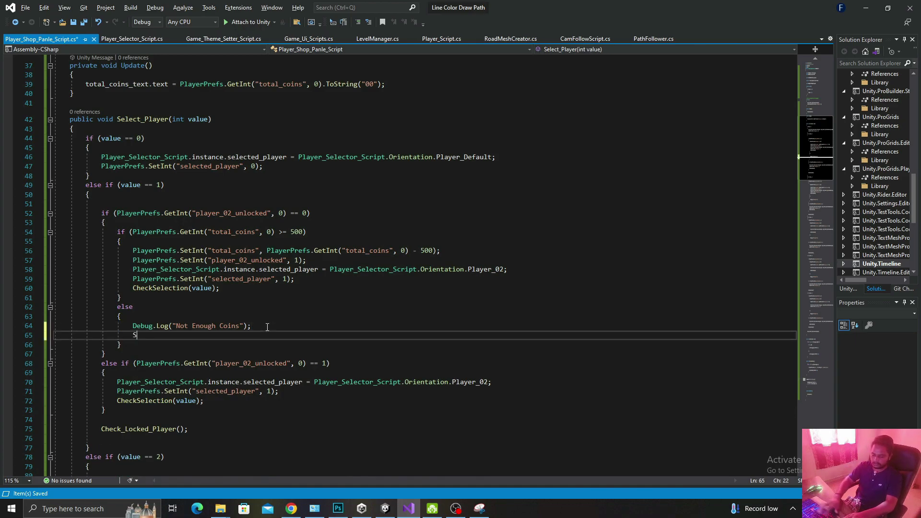
type("Start")
type("(Show_Not_Enough_Panle());")
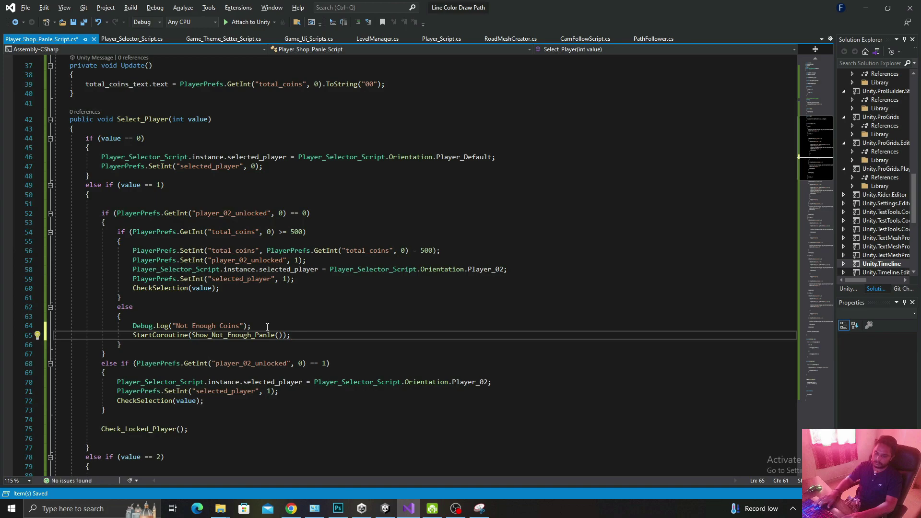
key("shift+Home")
key("ctrl+c")
- Paste the coroutine call into the player 3 and player 04 not-enough-coins branches
scroll(259, 334, "down", 2)
scroll(255, 338, "down", 7)
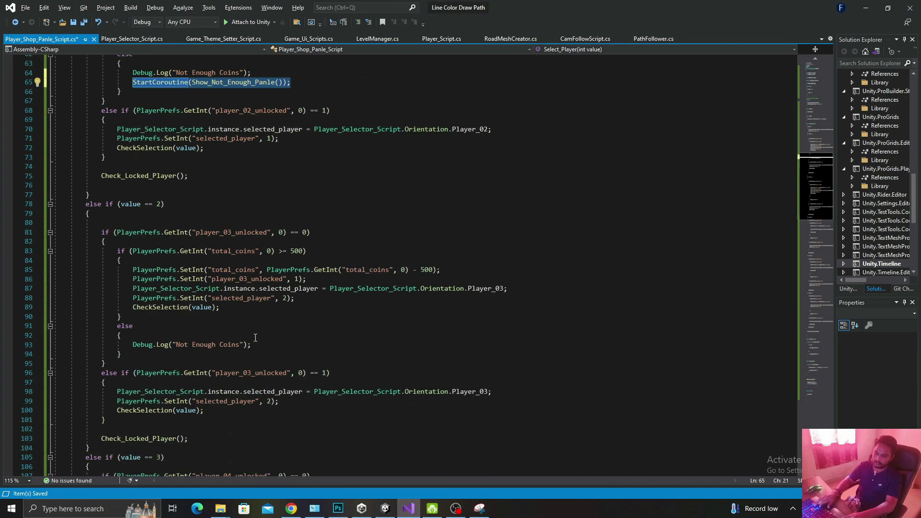
left_click(261, 338)
key("Return")
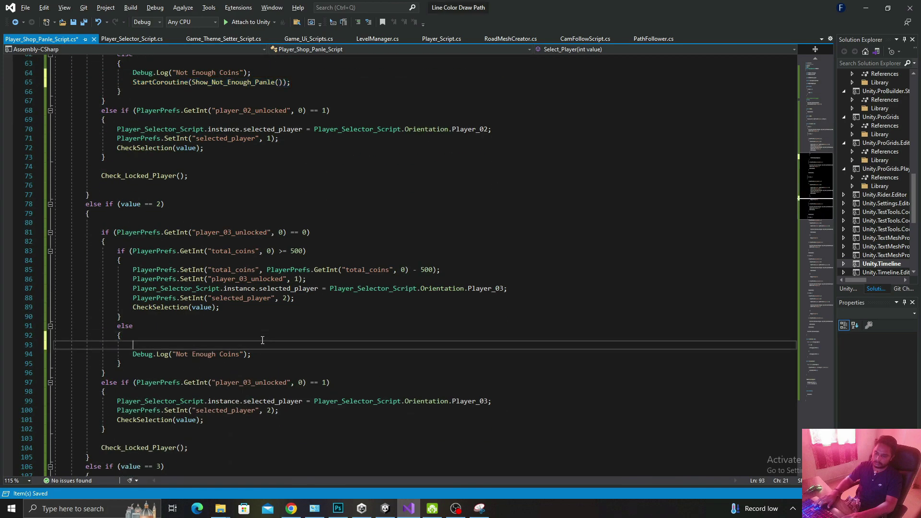
key("ctrl+v")
scroll(335, 343, "down", 5)
scroll(336, 343, "down", 4)
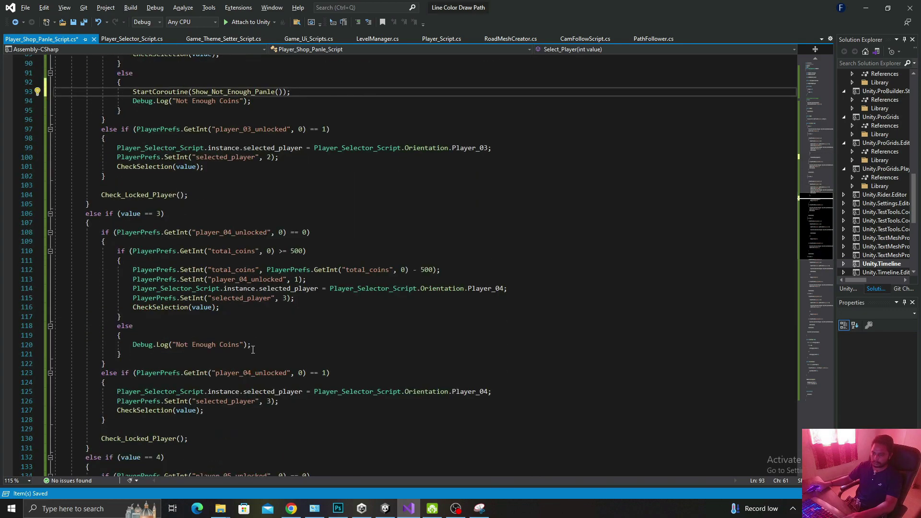
left_click(269, 344)
key("Return")
key("ctrl+v")
- Paste the coroutine call into the player 06 and player 05 not-enough-coins branches
scroll(254, 341, "down", 7)
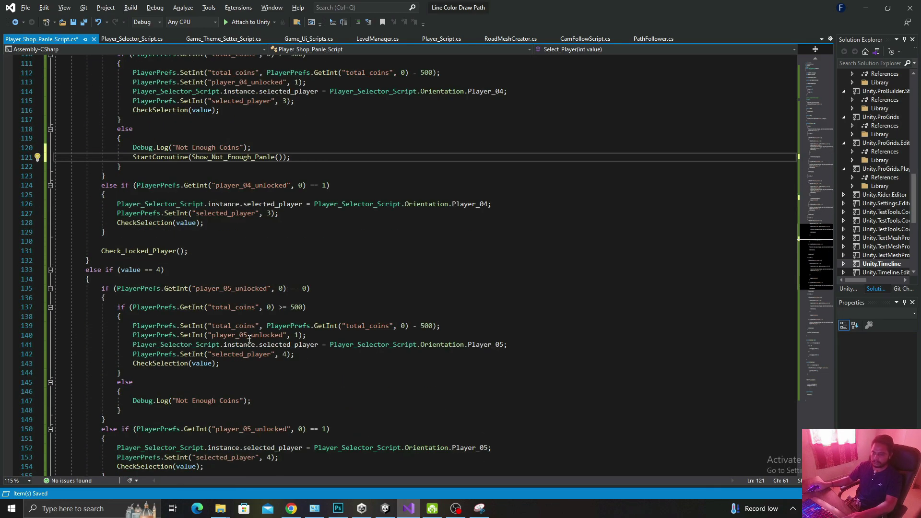
left_click(264, 402)
scroll(264, 403, "down", 15)
left_click(262, 404)
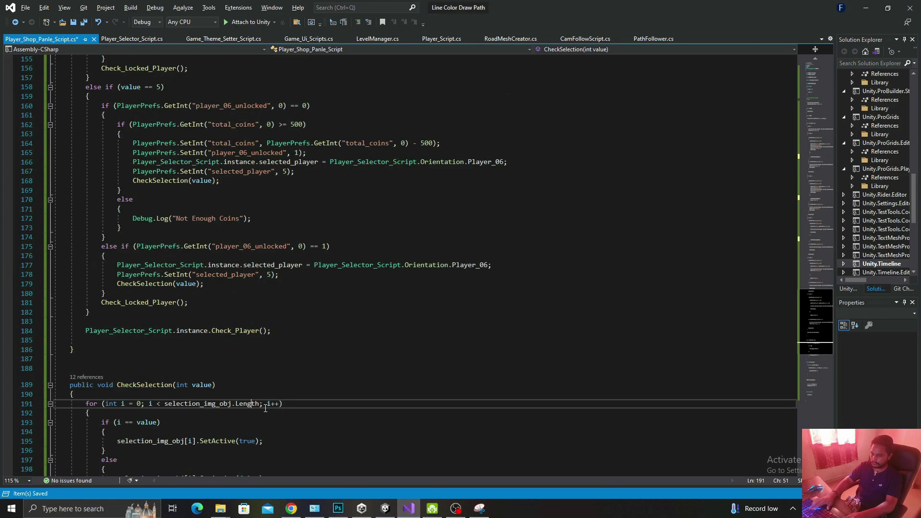
left_click(262, 209)
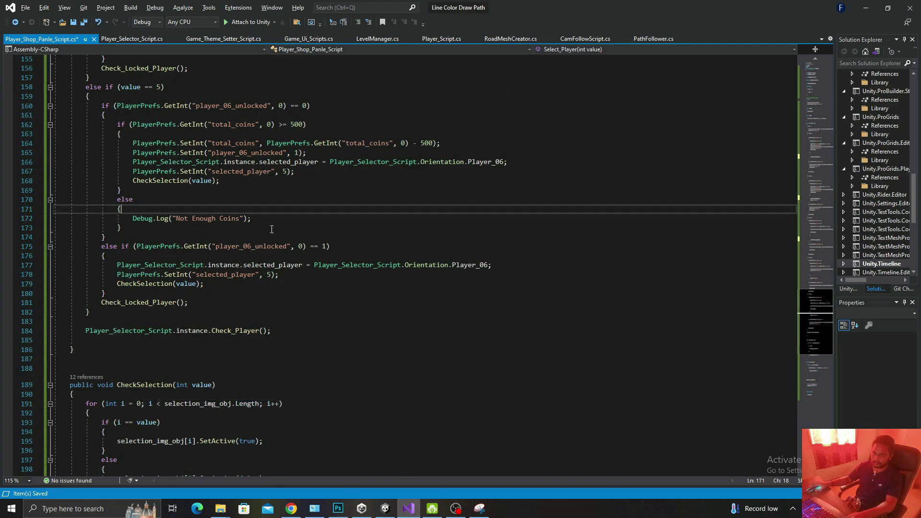
left_click(269, 227)
key("Up")
key("End")
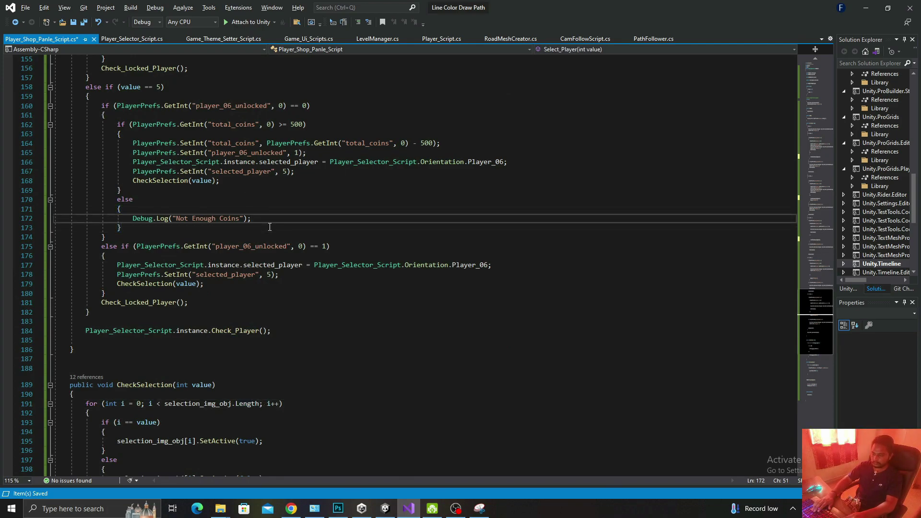
key("Return")
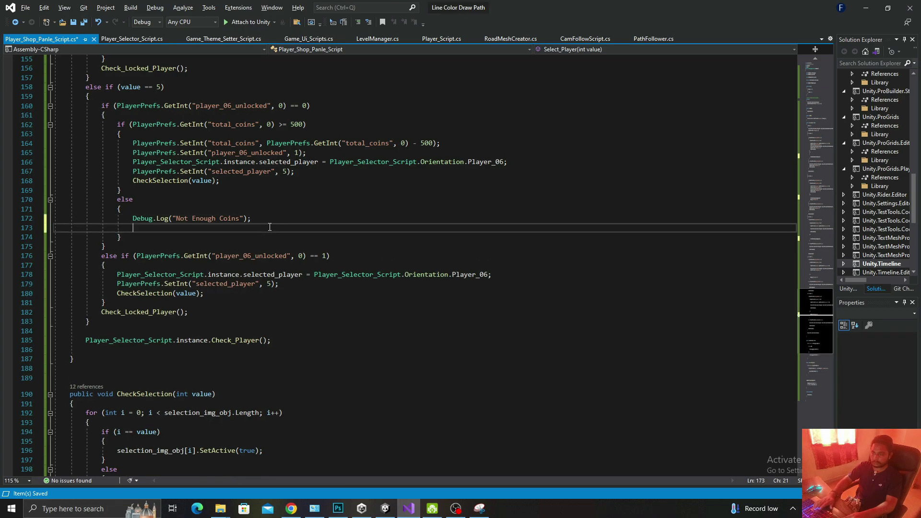
key("ctrl+v")
scroll(249, 290, "down", 2)
scroll(246, 267, "down", 4)
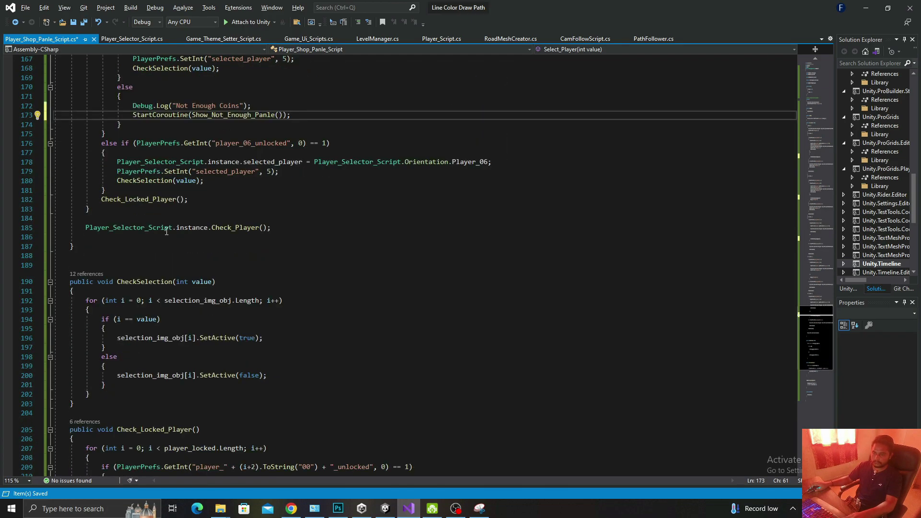
scroll(246, 239, "up", 4)
scroll(247, 202, "up", 2)
scroll(247, 165, "up", 3)
left_click(247, 165)
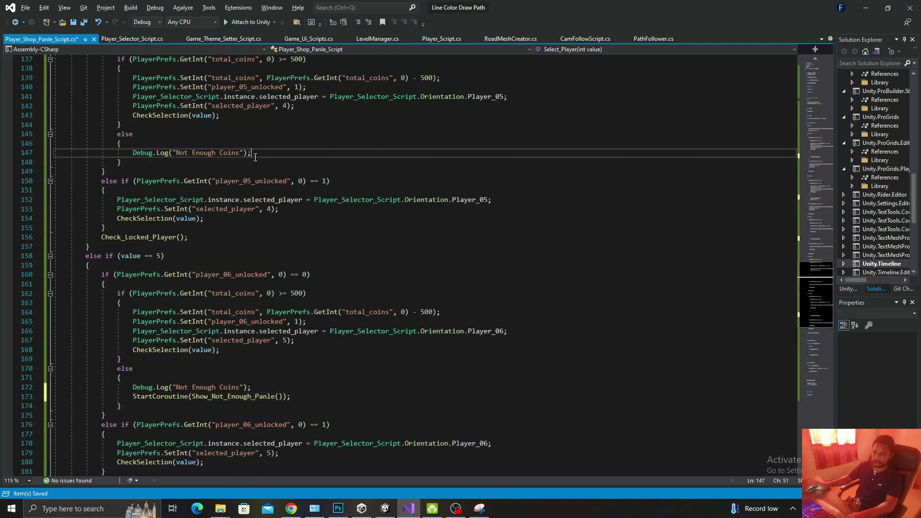
key("Return")
key("ctrl+v")
- Save the script and return to Unity
scroll(256, 158, "up", 7)
scroll(256, 157, "up", 2)
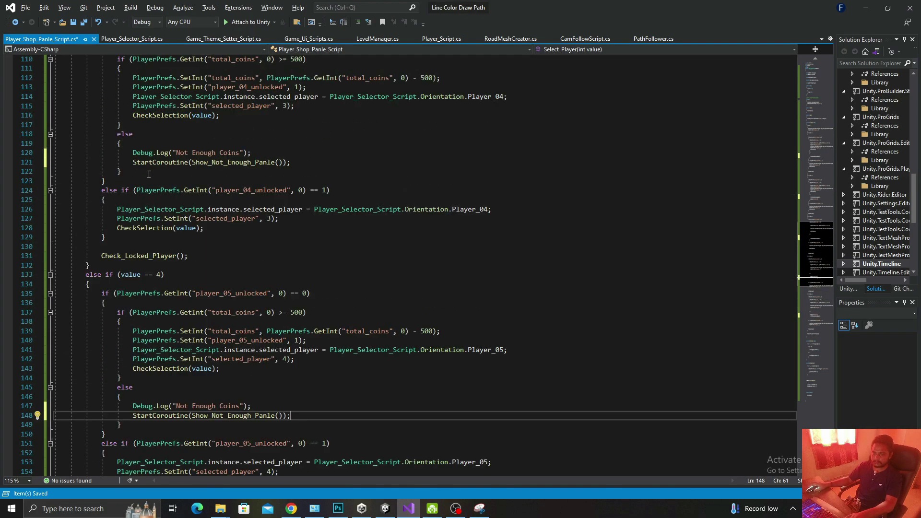
key("ctrl+s")
scroll(177, 188, "up", 8)
scroll(176, 188, "up", 7)
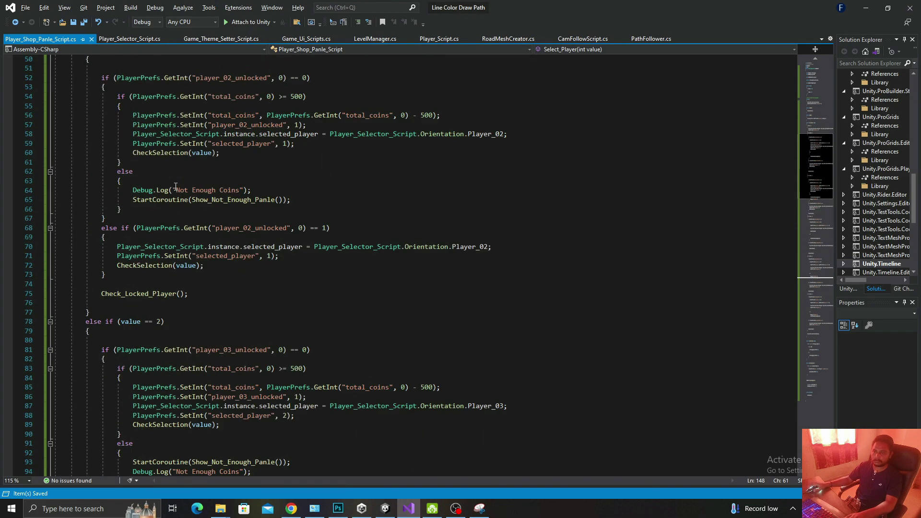
scroll(177, 188, "up", 7)
key("alt+Tab")
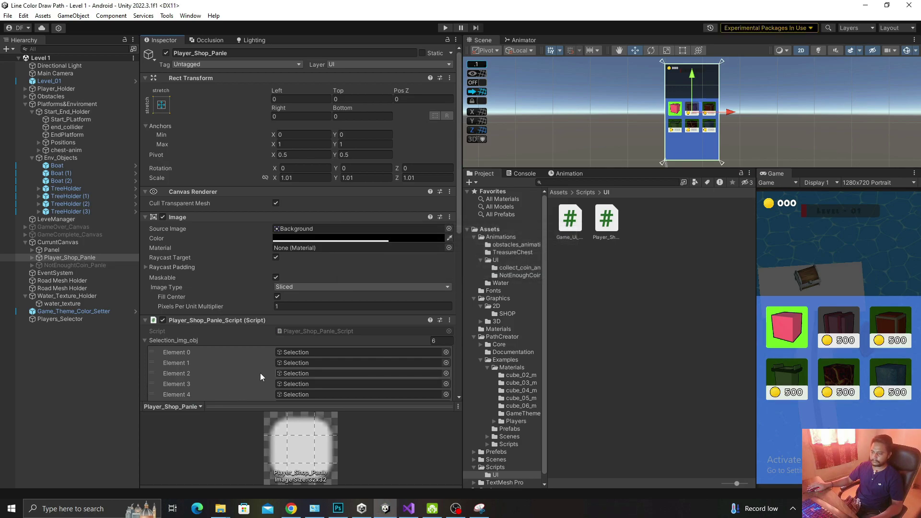
- Assign NotEnoughtCoin_Panle to the shop script's Not Enough Coin_panle field and save the scene
scroll(263, 371, "down", 6)
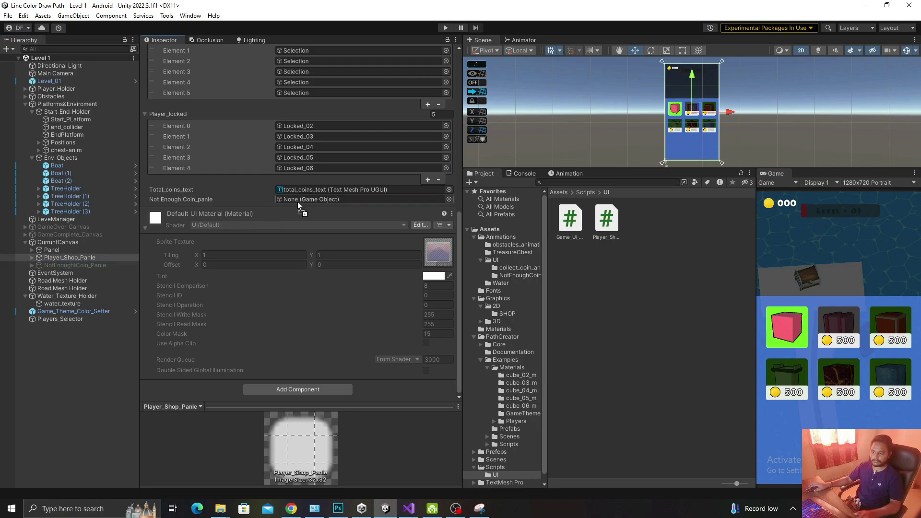
left_click_drag(72, 265, 298, 201)
key("ctrl+s")
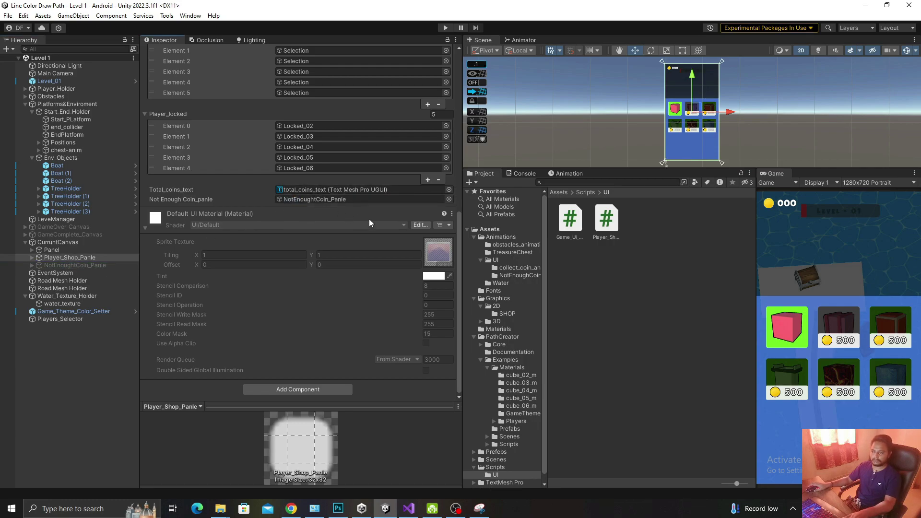
- Clear all PlayerPrefs via Edit > Clear All PlayerPrefs, confirm, and enter Play mode
left_click(23, 15)
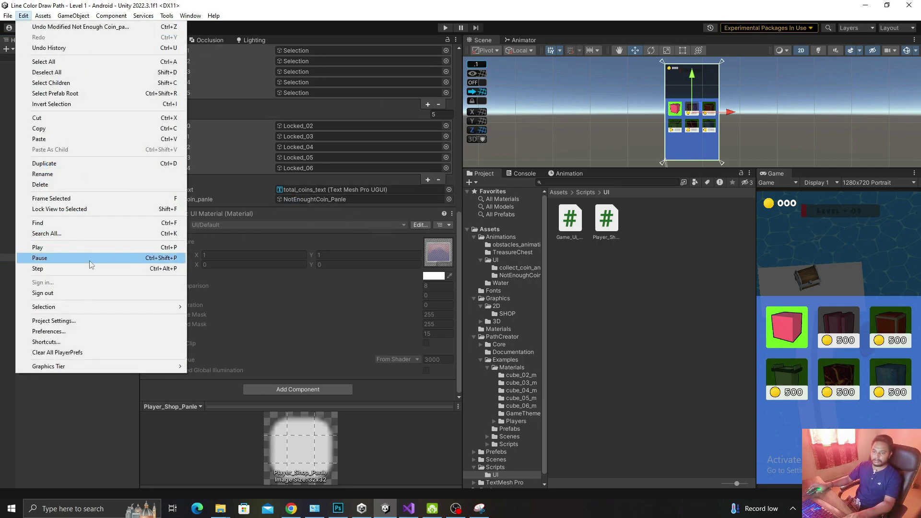
left_click(79, 353)
left_click(499, 272)
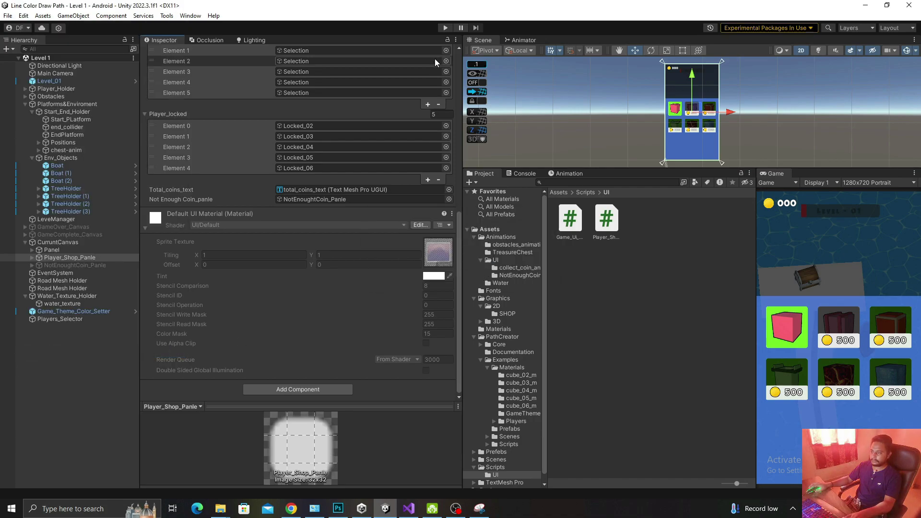
left_click(446, 29)
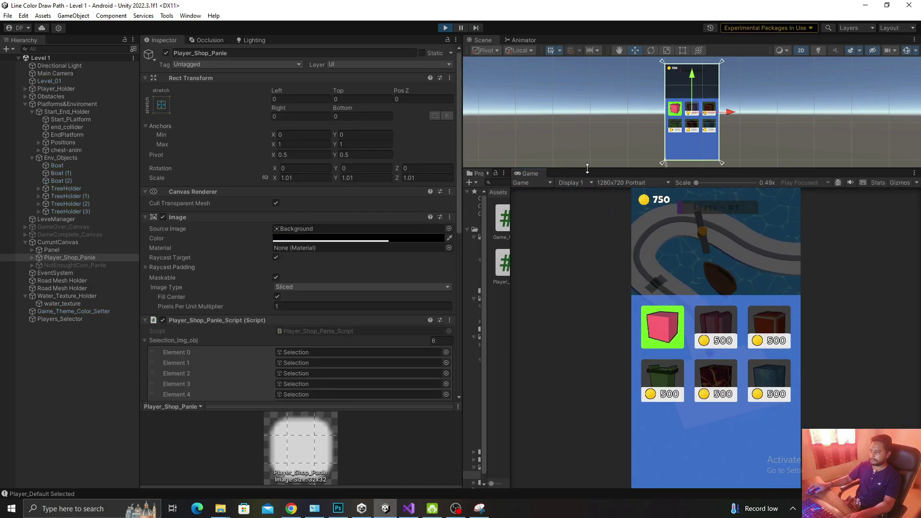
- Buy the second item for 500 coins, click locked items to trigger the Not Enough Coins popup, then stop Play mode
left_click_drag(576, 169, 575, 59)
left_click(724, 249)
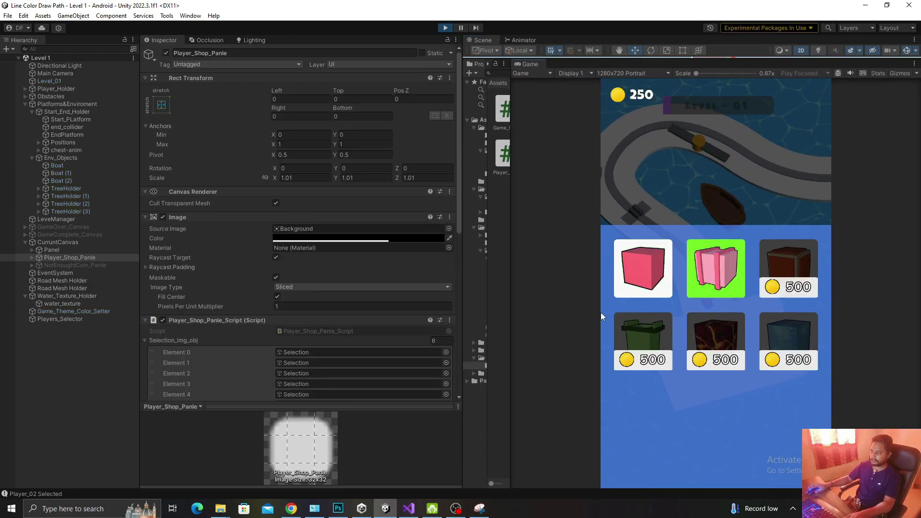
left_click(766, 282)
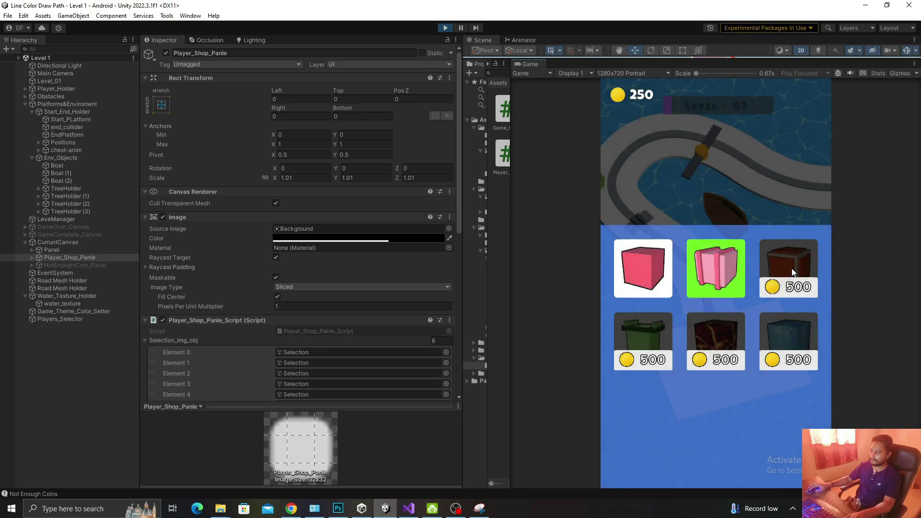
left_click(790, 272)
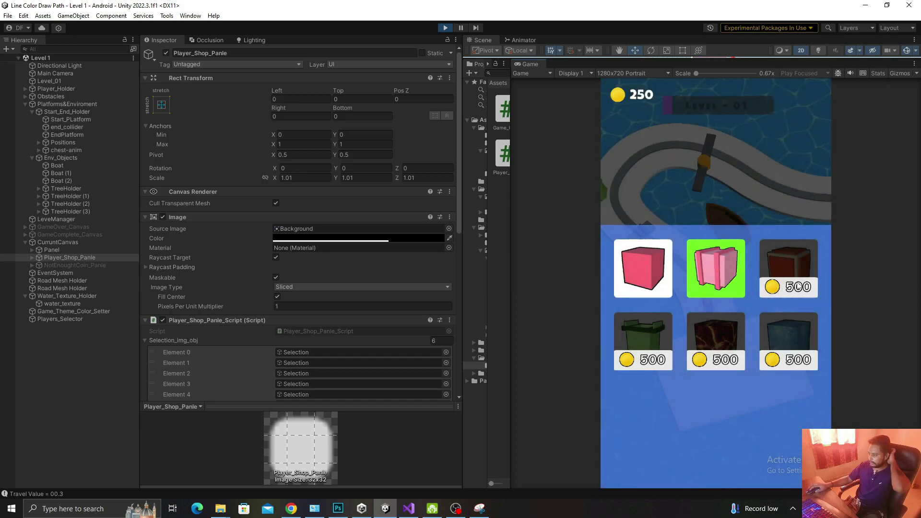
left_click(790, 275)
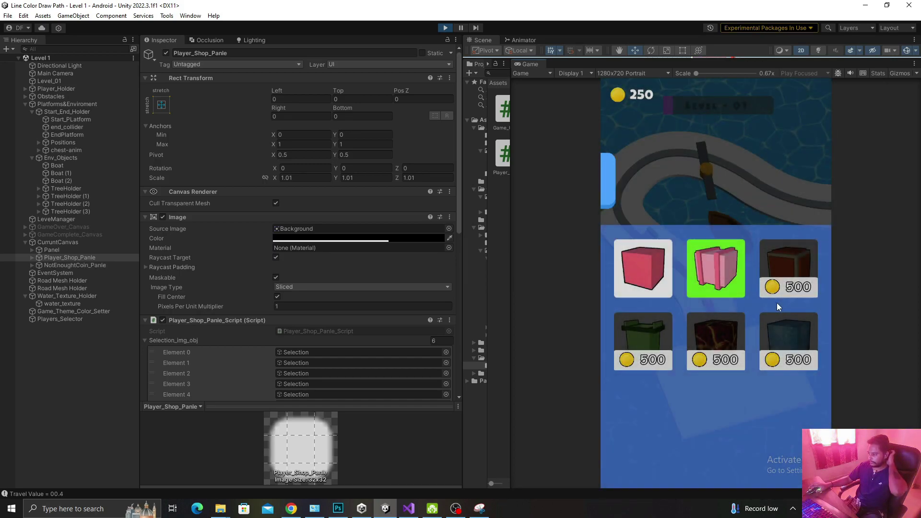
left_click(792, 268)
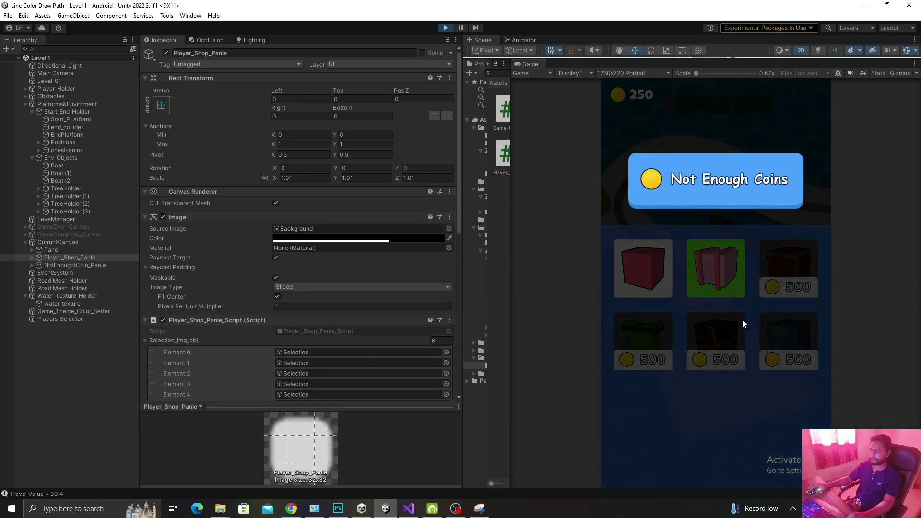
left_click(691, 352)
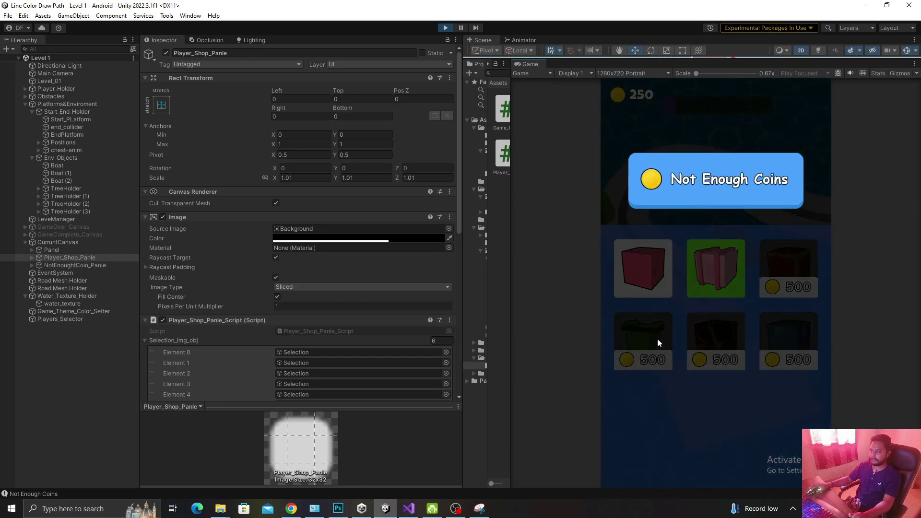
left_click(813, 358)
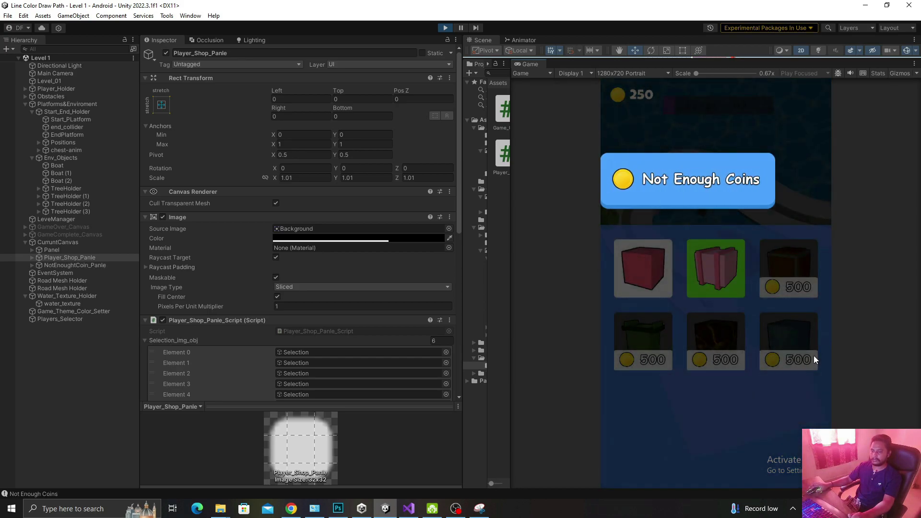
left_click(816, 344)
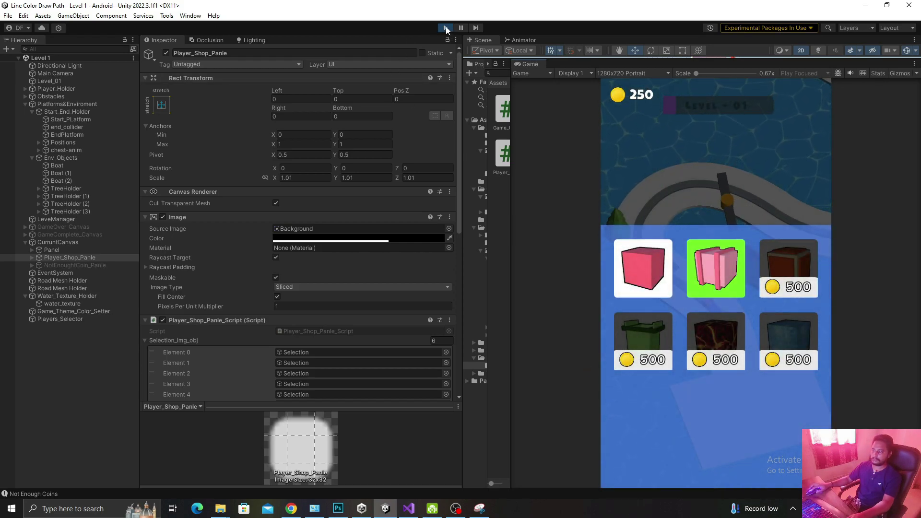
left_click(445, 27)
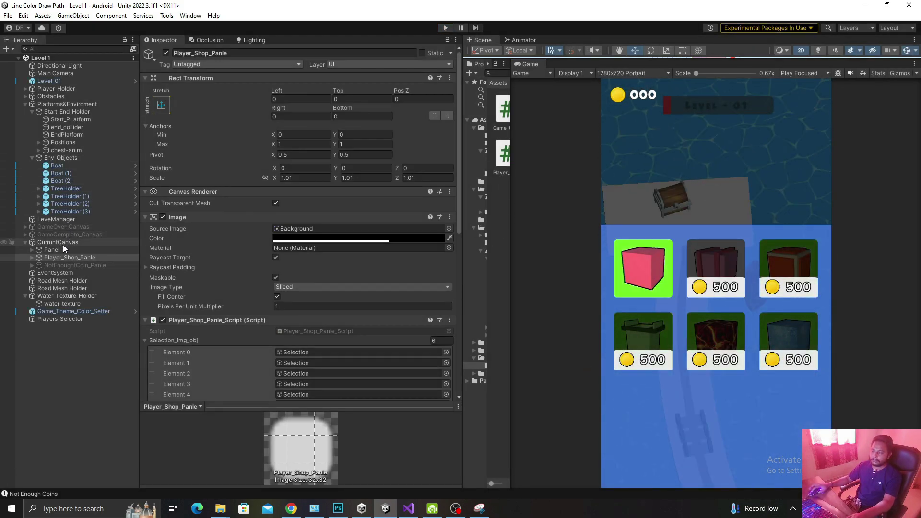
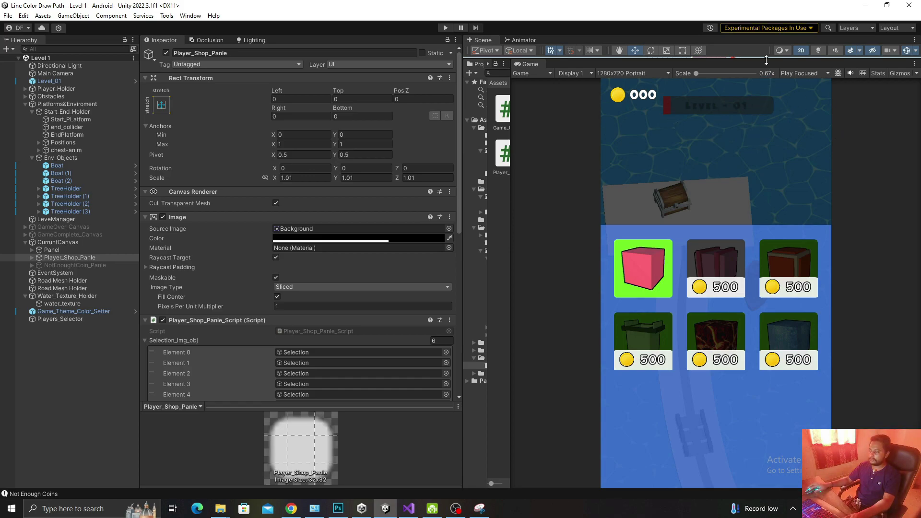
- Enlarge the Scene view and expand Player_Shop_Panle in the Hierarchy
left_click_drag(765, 60, 766, 239)
left_click(94, 258)
key("Right")
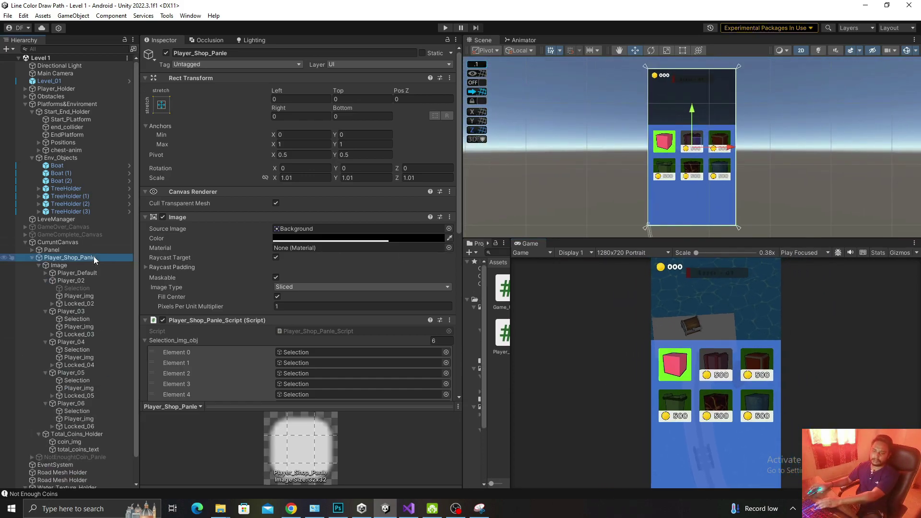
- Widen the Project panel and browse the coin, restart and water sprites in Assets/Graphics/2D
left_click_drag(512, 326, 632, 326)
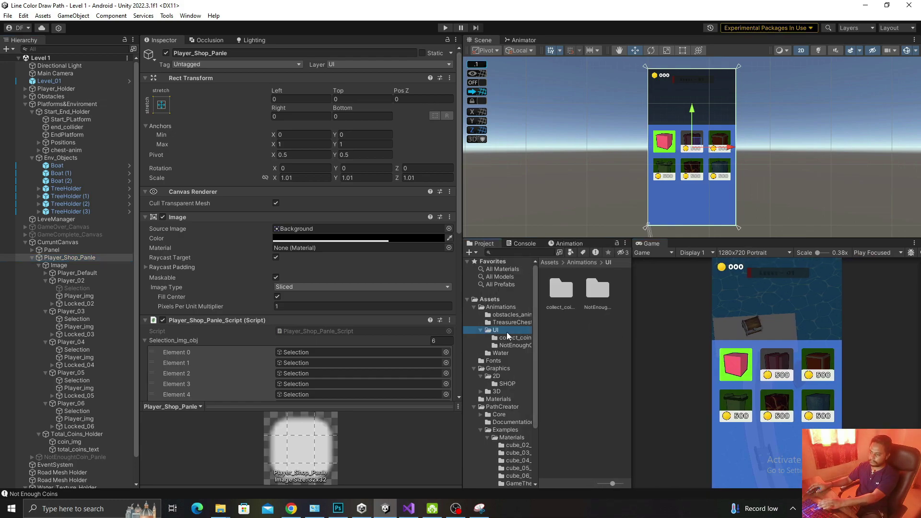
left_click(508, 377)
scroll(606, 376, "down", 3)
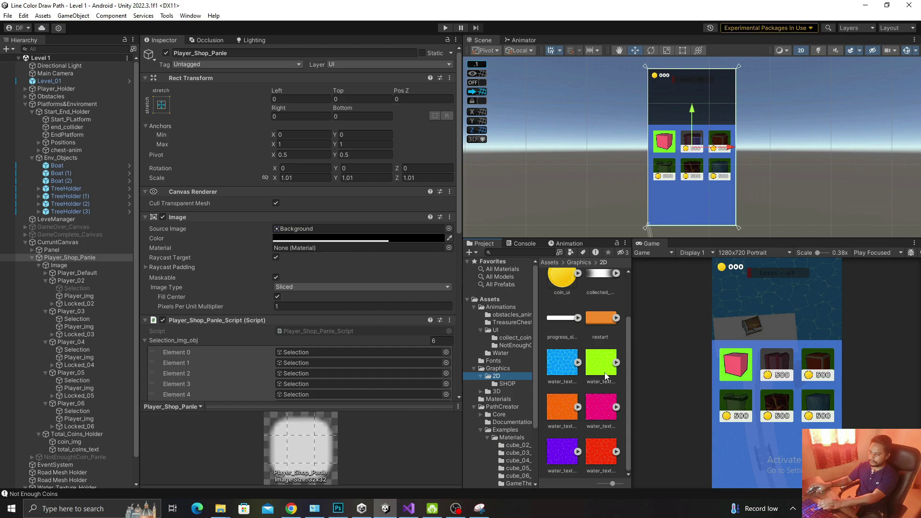
- In Photoshop, draw a tall rounded-rectangle bar below the Not Enough Coins popup
left_click(286, 516)
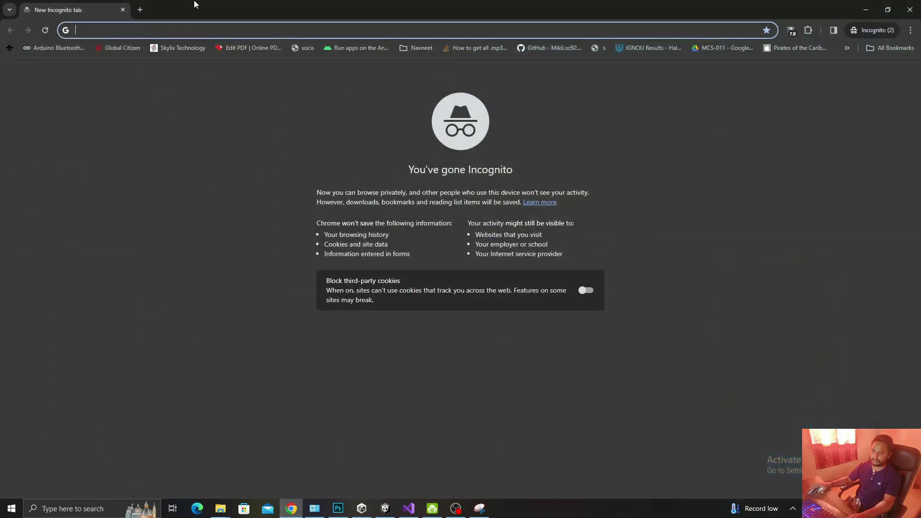
left_click(338, 508)
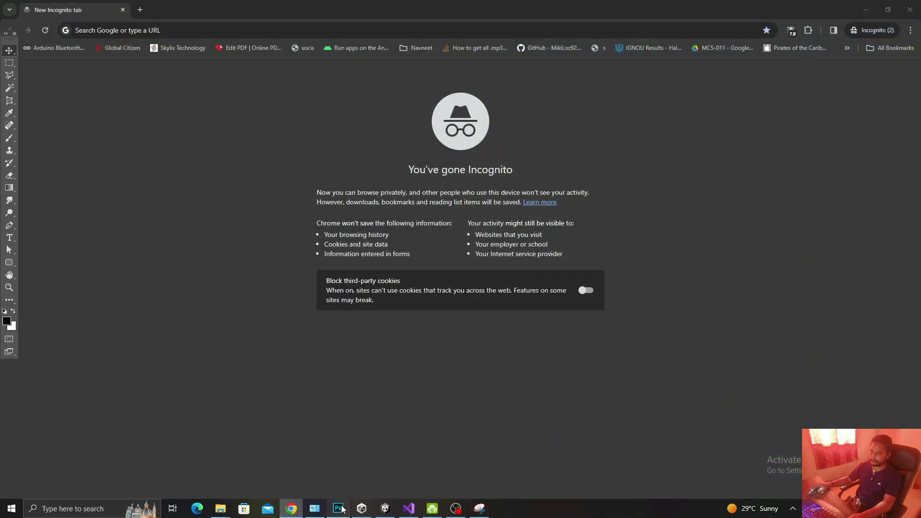
left_click(653, 340)
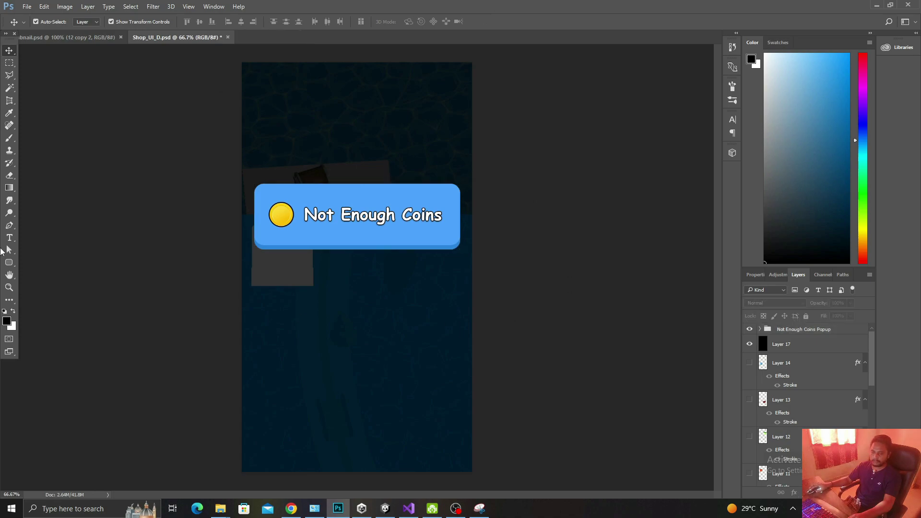
left_click(13, 268)
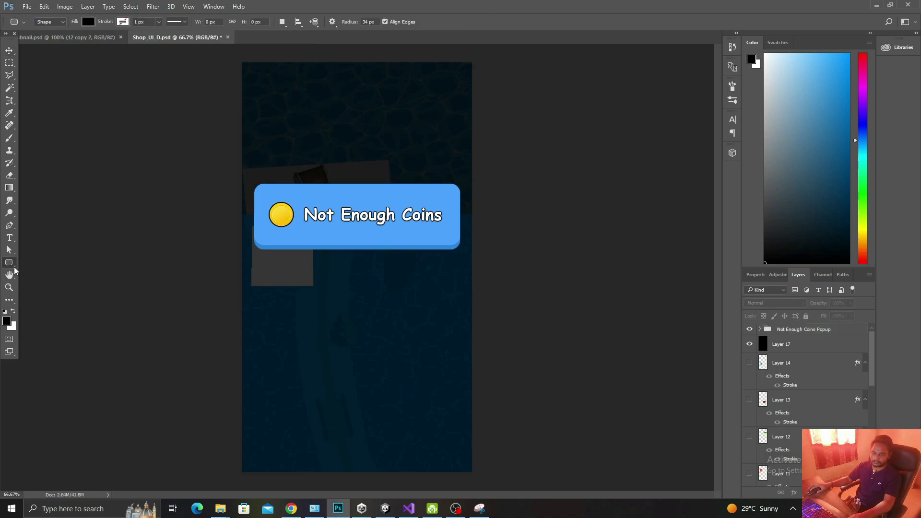
right_click(15, 268)
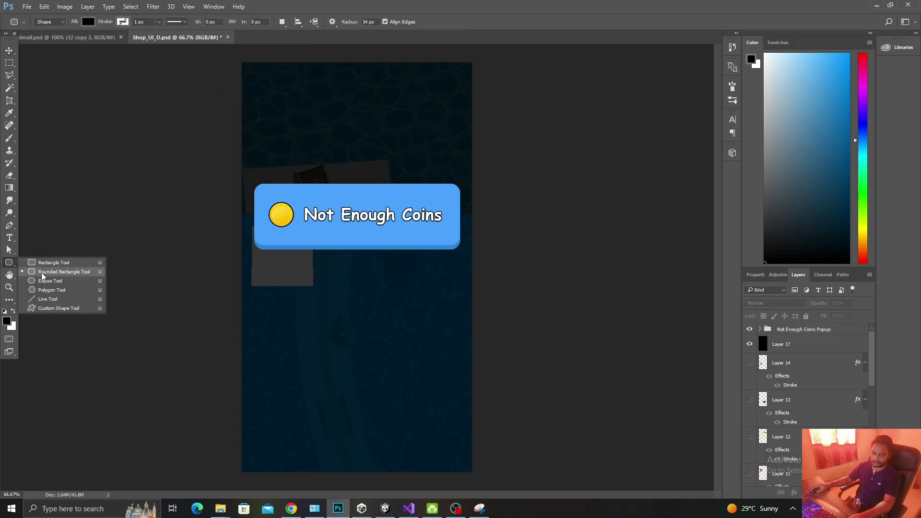
left_click(42, 272)
left_click_drag(341, 304, 349, 337, "alt")
- Fill the bar white and rotate it 45° with Free Transform
left_click(88, 22)
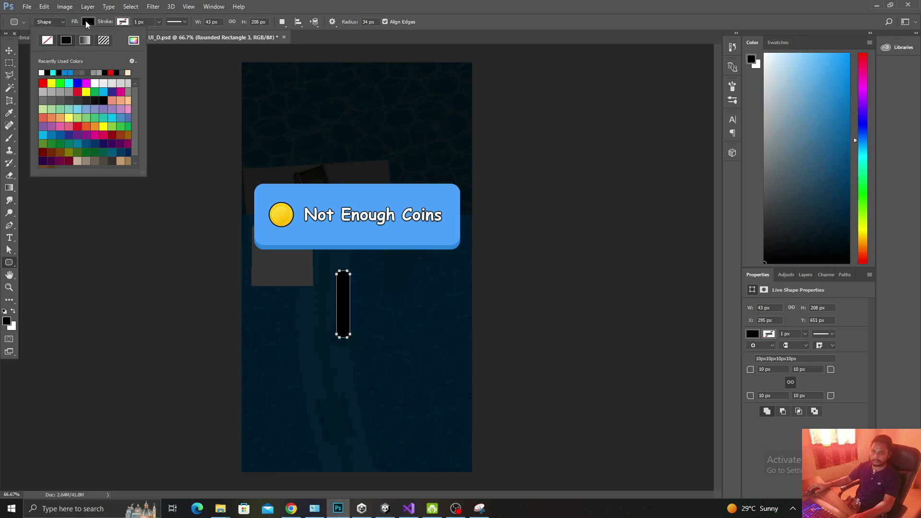
left_click(42, 72)
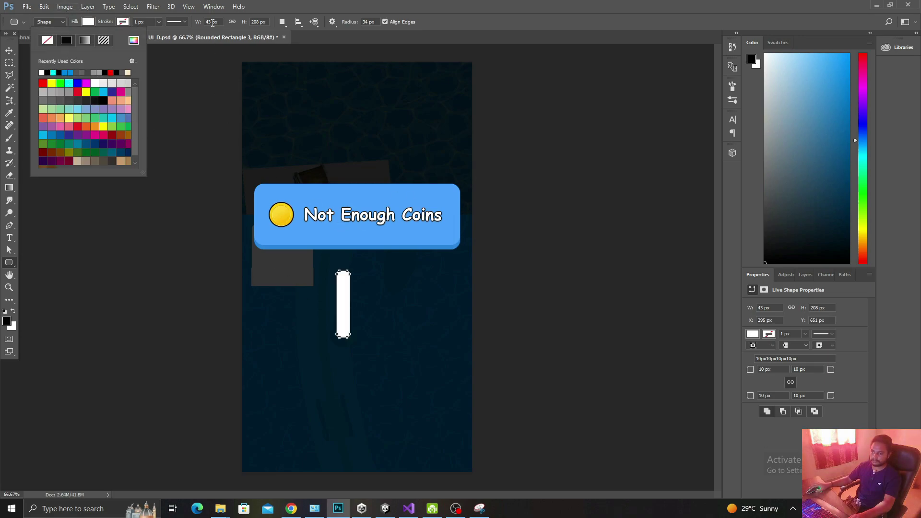
left_click(10, 48)
left_click(358, 265)
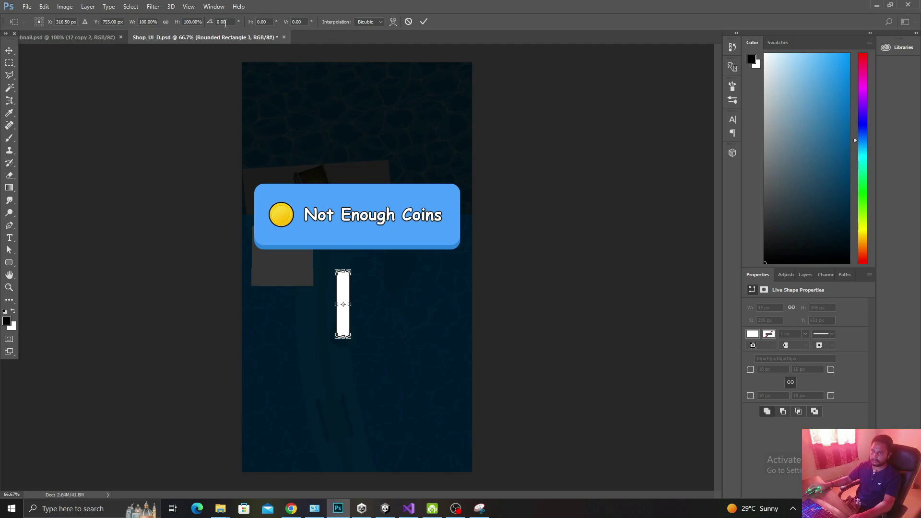
type("45")
key("Return")
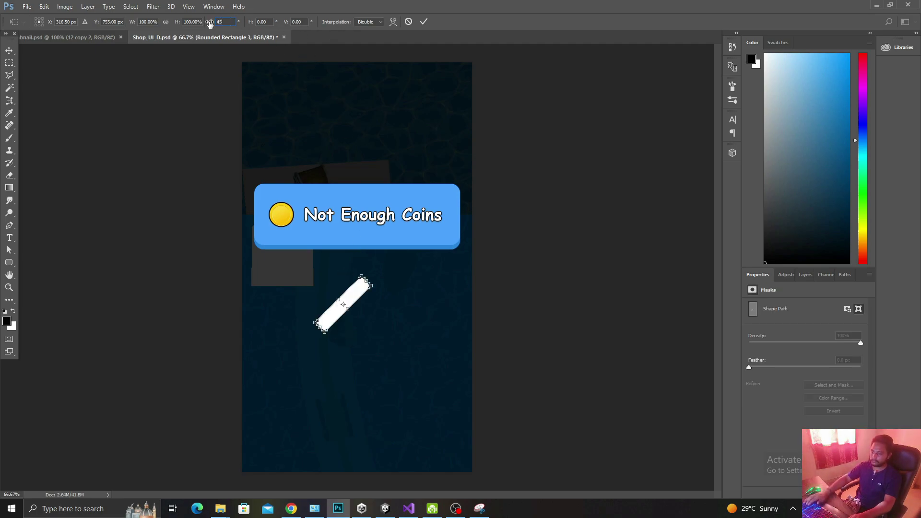
left_click(423, 21)
- Duplicate the diagonal bar and rotate the copy 90° to form a white X
left_click_drag(357, 298, 363, 299, "alt")
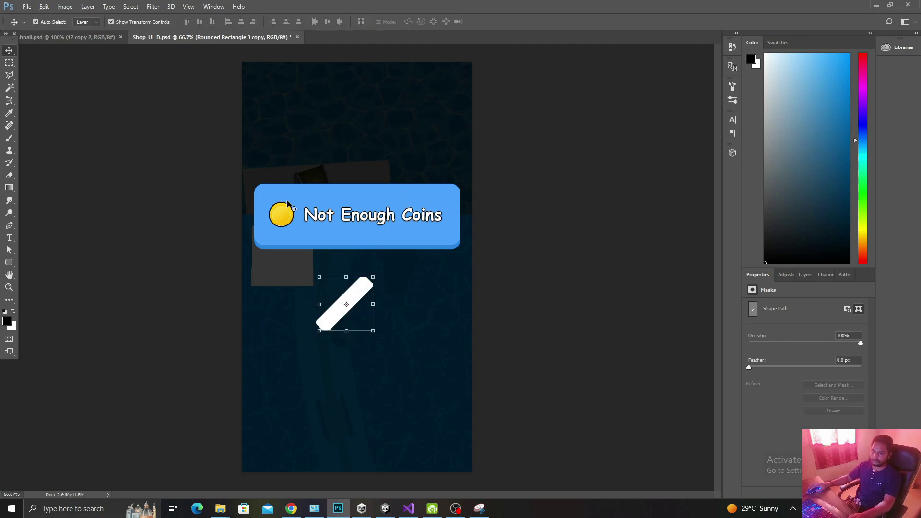
left_click(10, 262)
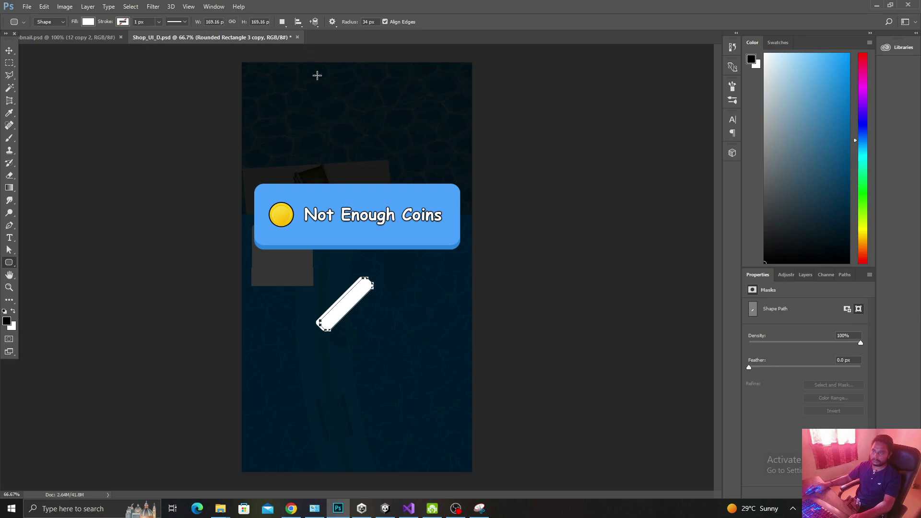
left_click(9, 50)
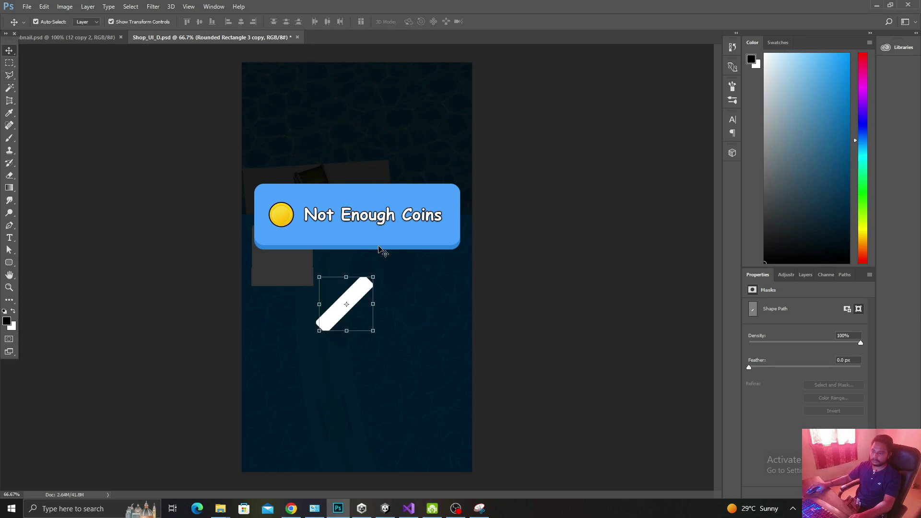
key("ctrl+t")
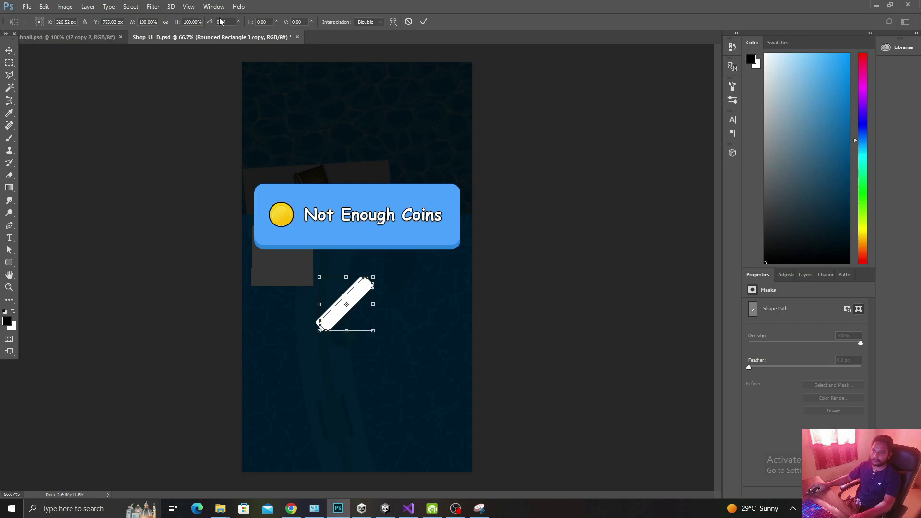
type("45")
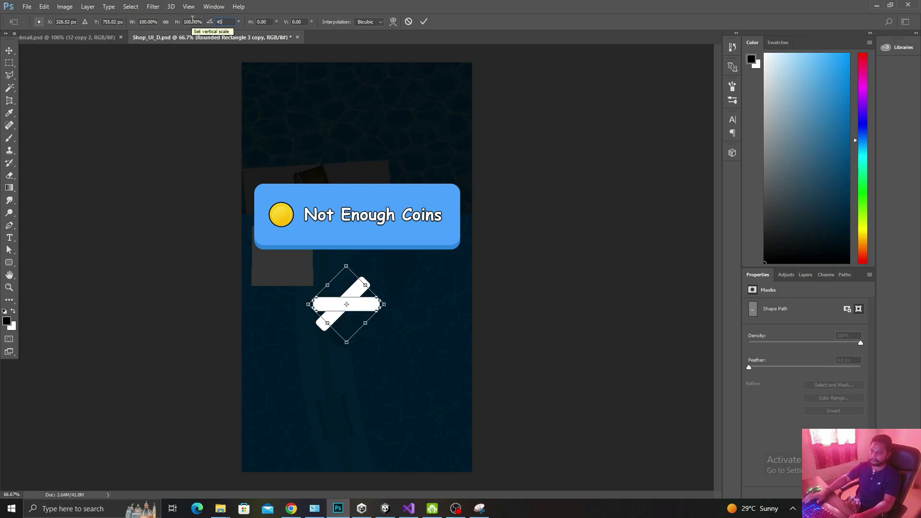
key("BackSpace")
key("BackSpace")
type("-")
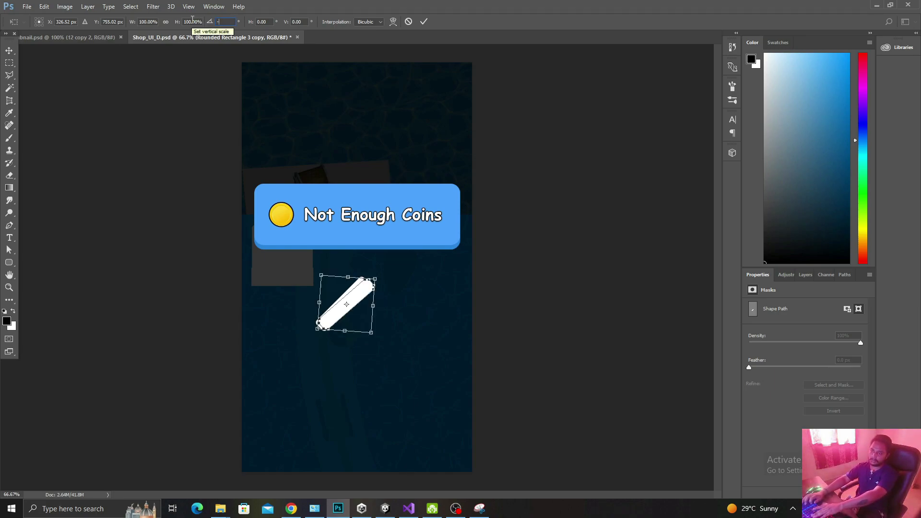
type("180")
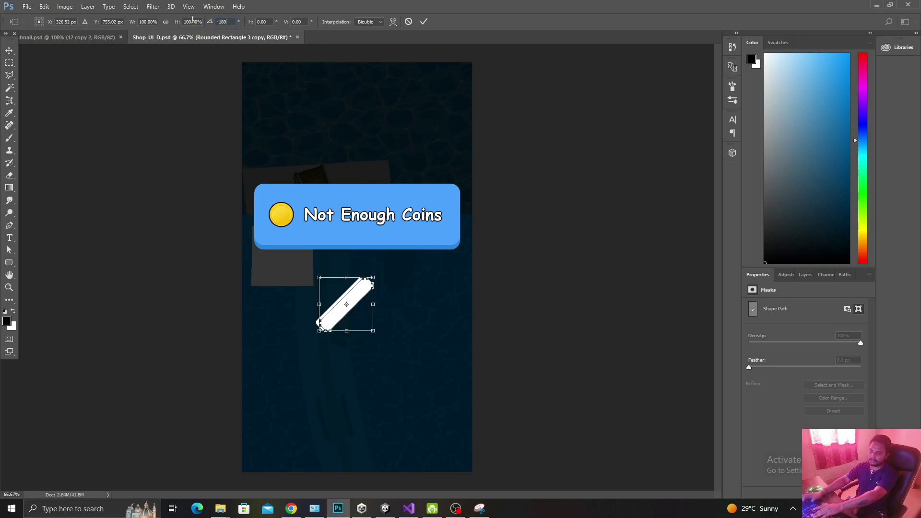
key("BackSpace")
key("BackSpace")
key("BackSpace")
type("45")
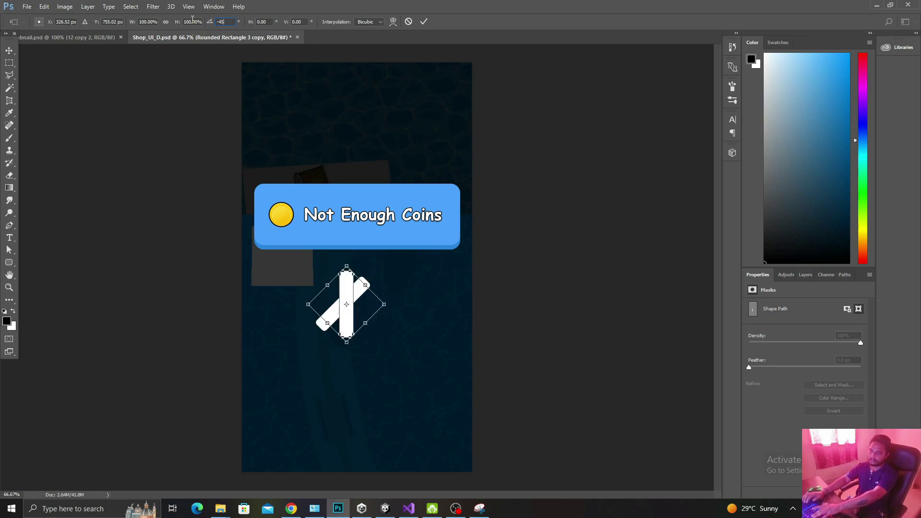
key("BackSpace")
key("BackSpace")
type("90")
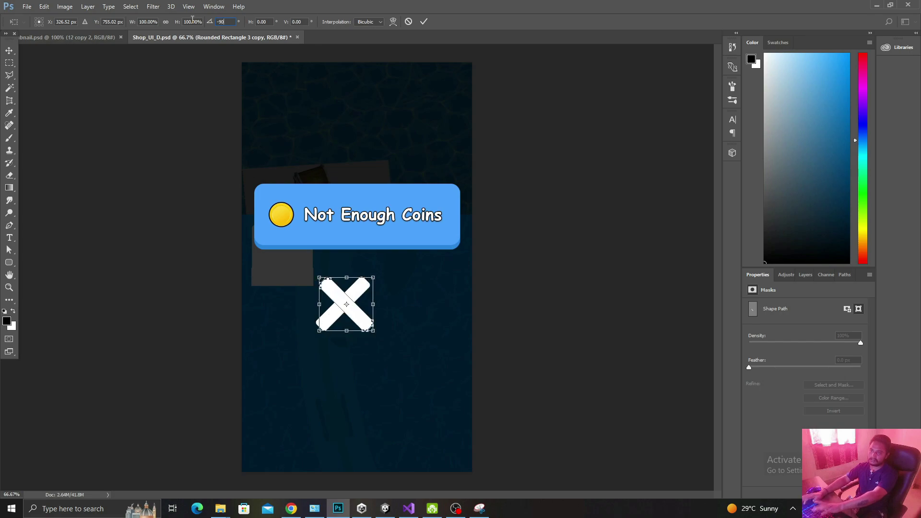
left_click(424, 22)
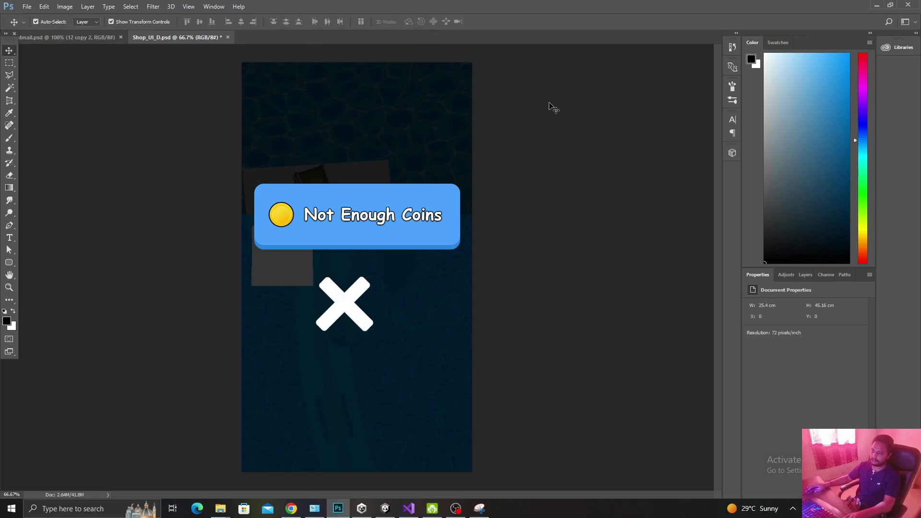
- Nudge one bar into place and group both X bars as Close_Button
left_click(419, 299)
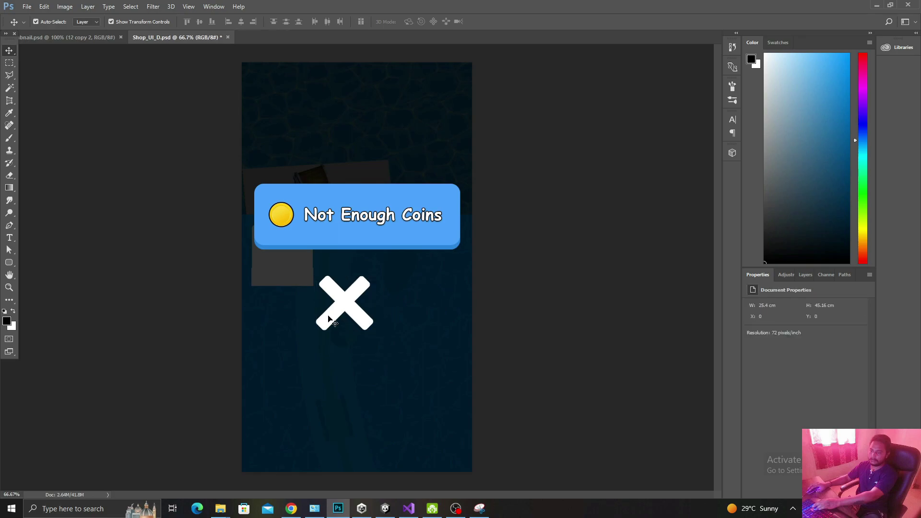
left_click(360, 302)
left_click_drag(338, 302, 341, 303, "alt")
key("F7")
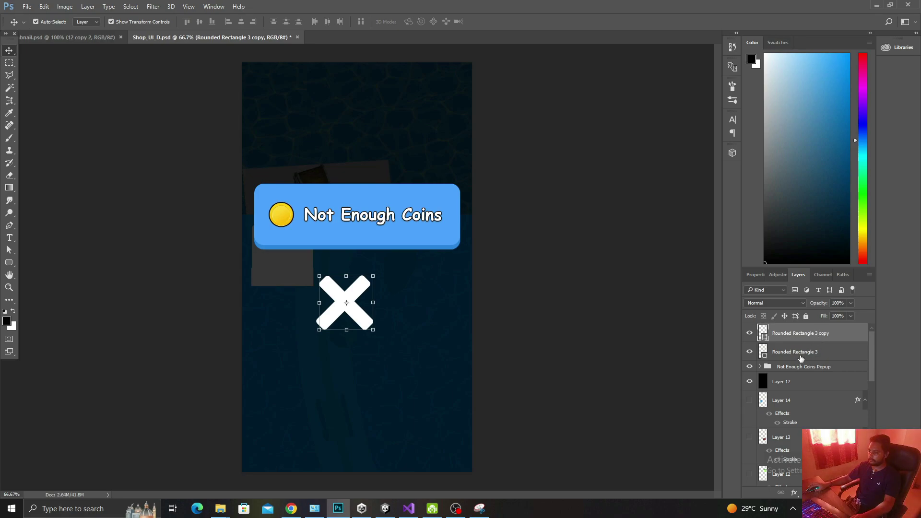
left_click(800, 355, "shift")
key("ctrl+g")
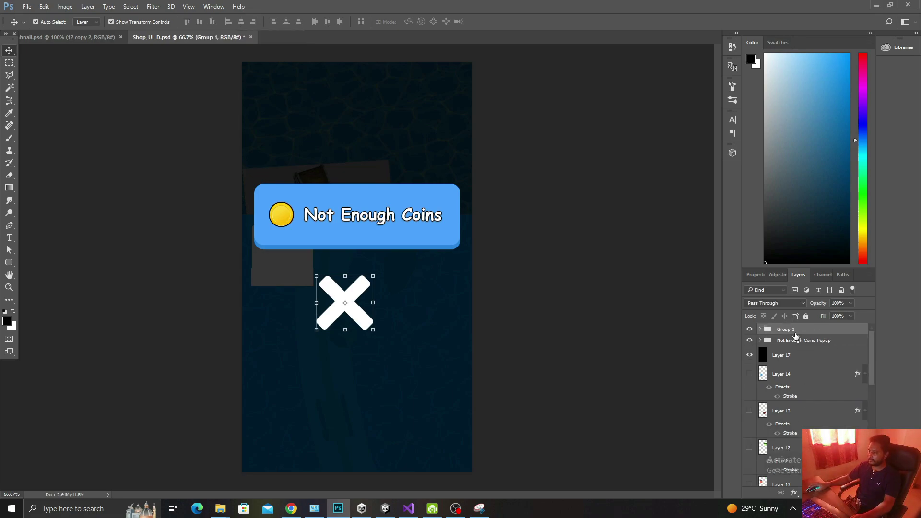
type("Close")
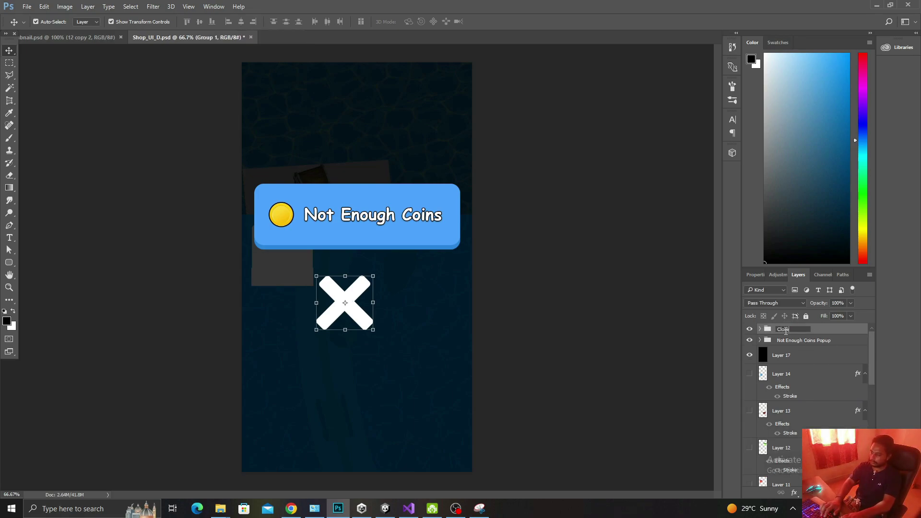
type("_Butto")
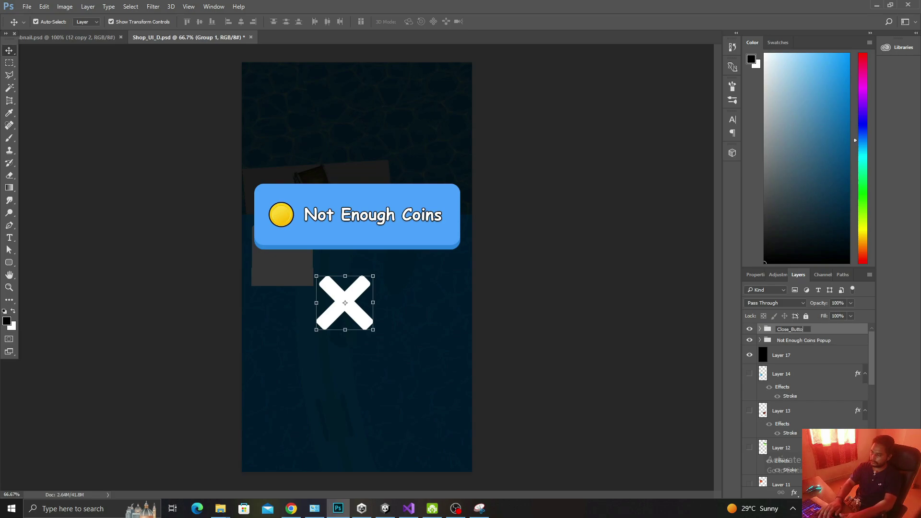
type("n")
key("Return")
- Quick Export the Close_Button group as Close_Button.png and return to Unity
right_click(789, 329)
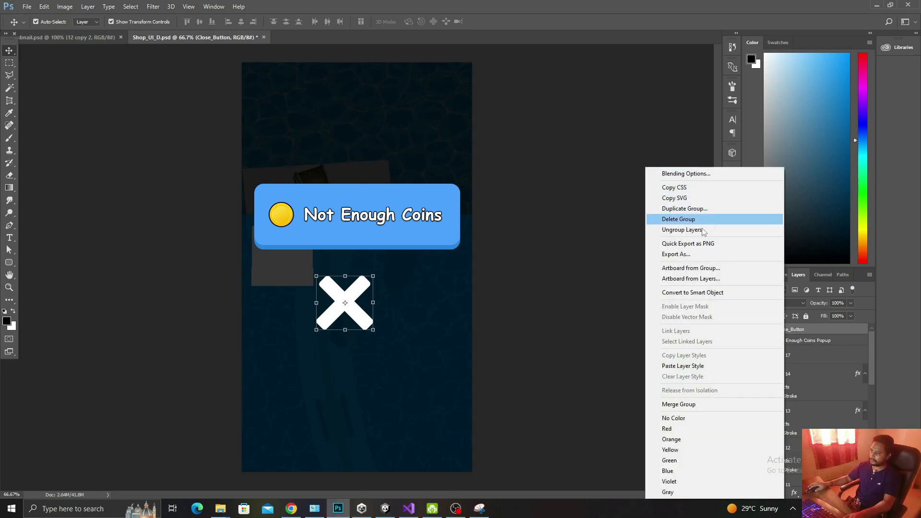
left_click(699, 243)
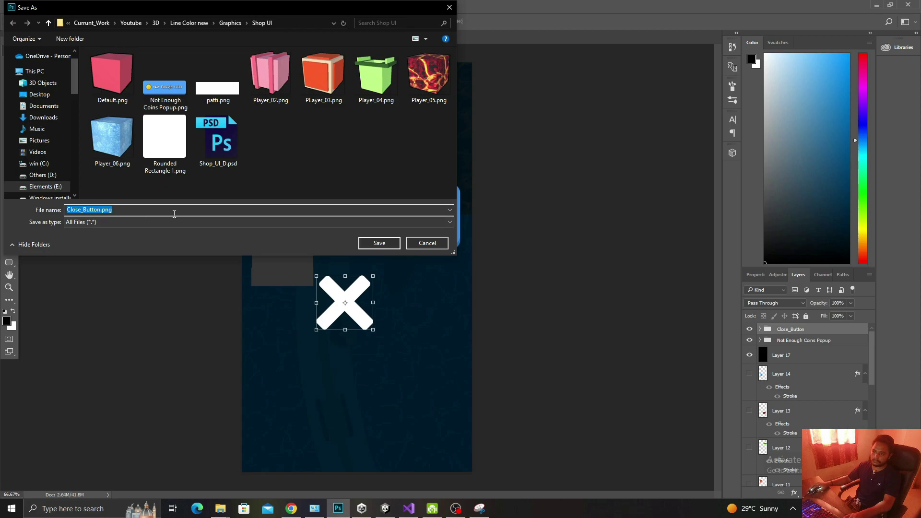
left_click(379, 243)
left_click(386, 508)
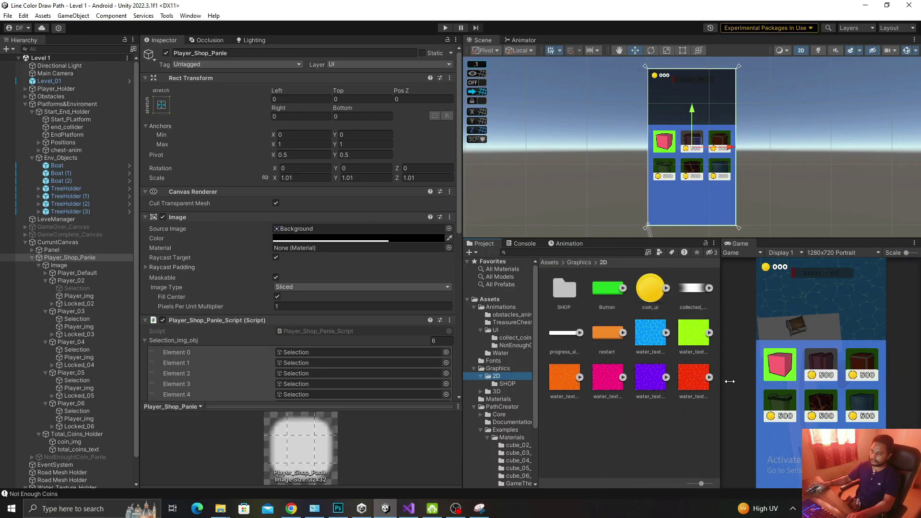
- Drag Close_Button.png from Explorer into Unity's Assets/Graphics/2D folder
key("alt+Tab")
key("alt+Tab")
key("alt+Tab")
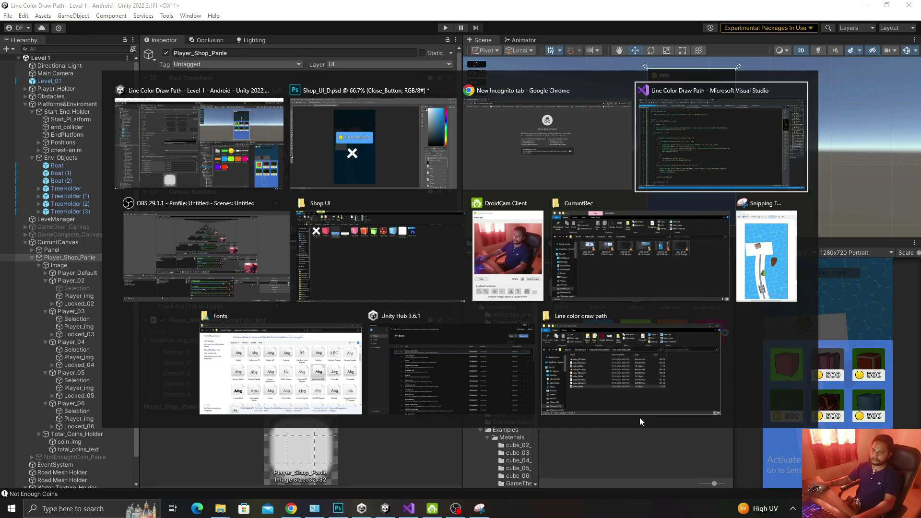
key("alt+Tab")
left_click(111, 122)
key("alt+Tab")
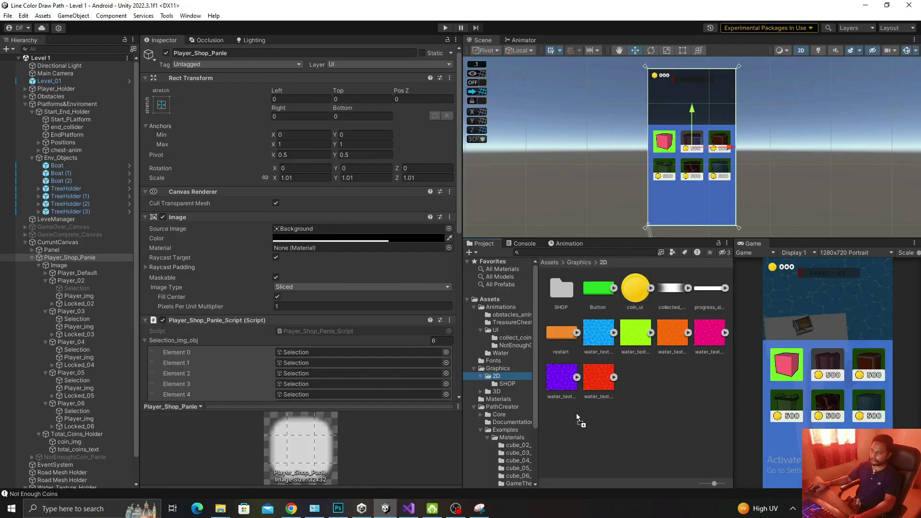
left_click_drag(110, 122, 646, 420)
- Set Close_Button to Sprite (2D and UI) with an Android Max Size of 1024, and apply
left_click(628, 309)
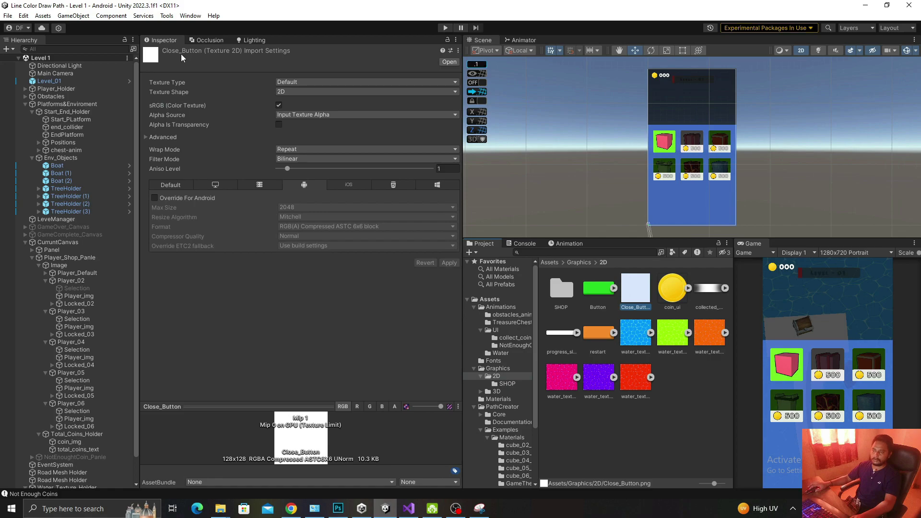
left_click(313, 82)
left_click(312, 118)
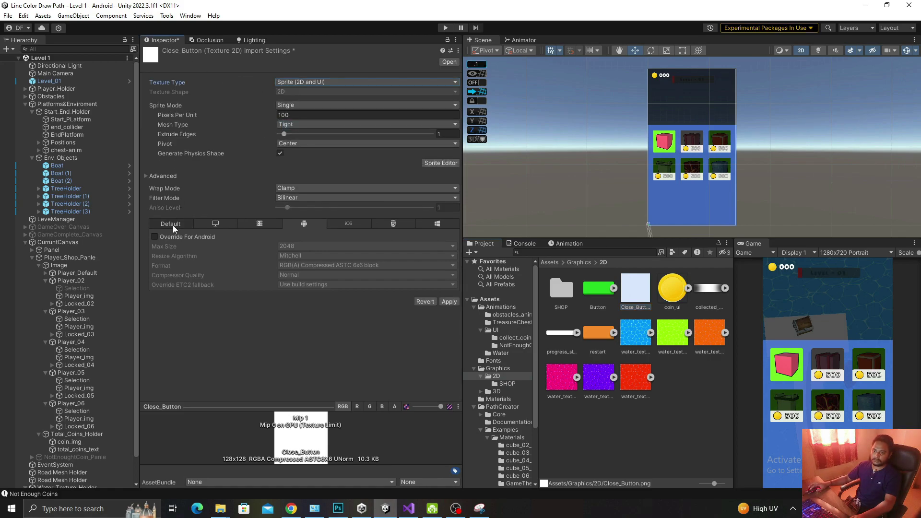
left_click(154, 237)
left_click(307, 246)
left_click(307, 309)
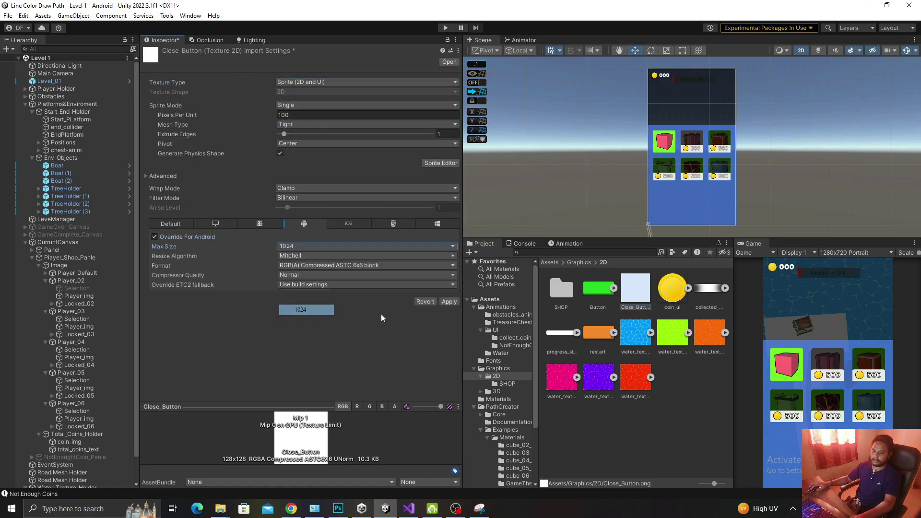
left_click(448, 302)
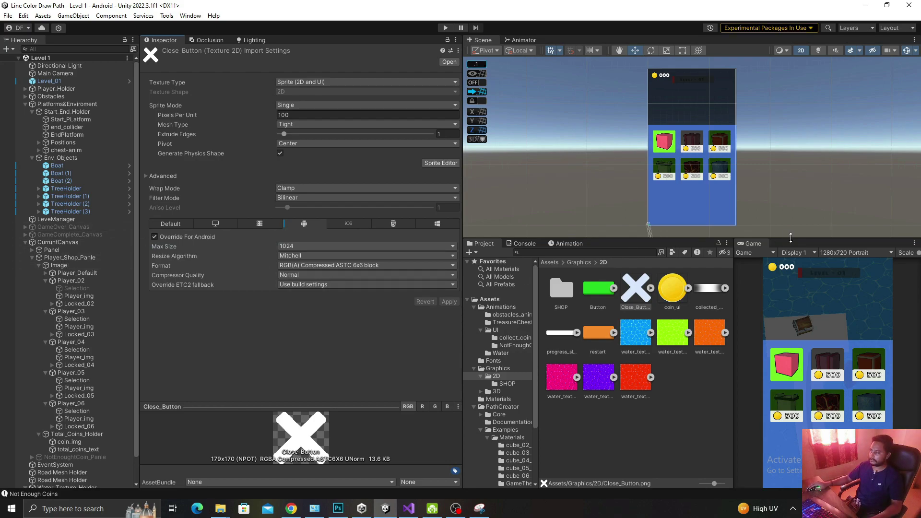
- Enlarge the Scene view around the canvas and collapse the shop panel's child objects
left_click_drag(791, 238, 790, 303)
scroll(666, 144, "up", 3)
scroll(549, 165, "up", 3)
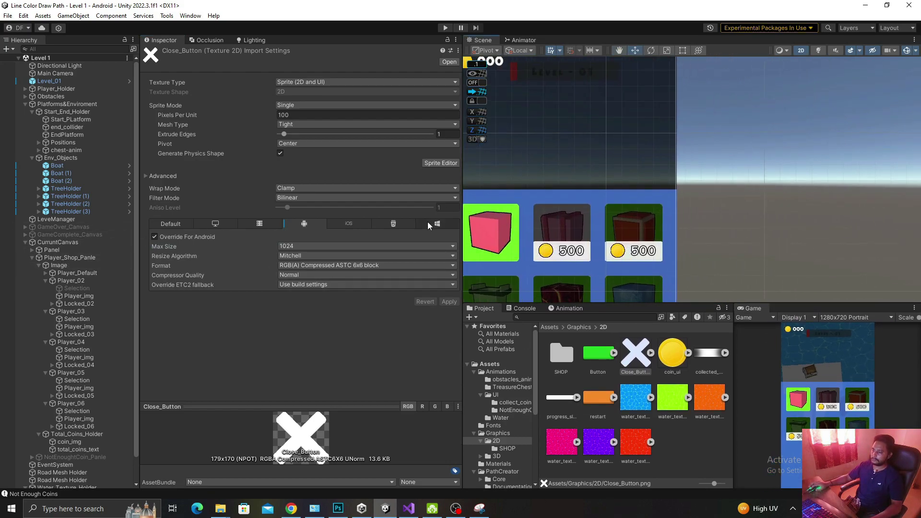
left_click_drag(463, 202, 278, 201)
middle_click_drag(400, 60, 406, 113)
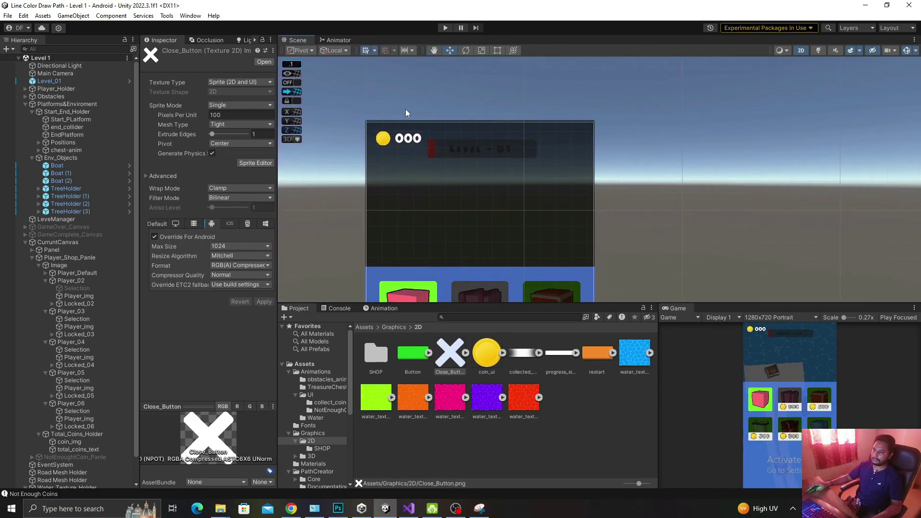
scroll(410, 144, "up", 2)
left_click(52, 267)
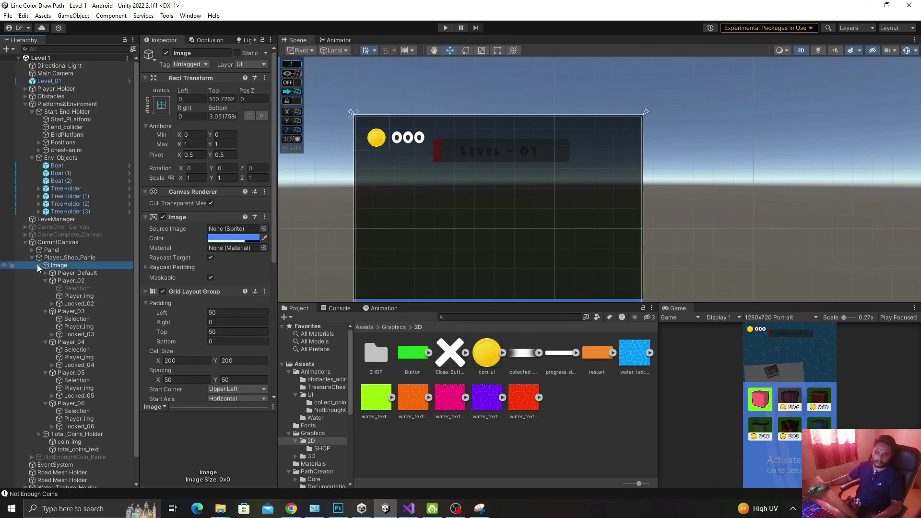
left_click(40, 266)
left_click(62, 257)
left_click(71, 273)
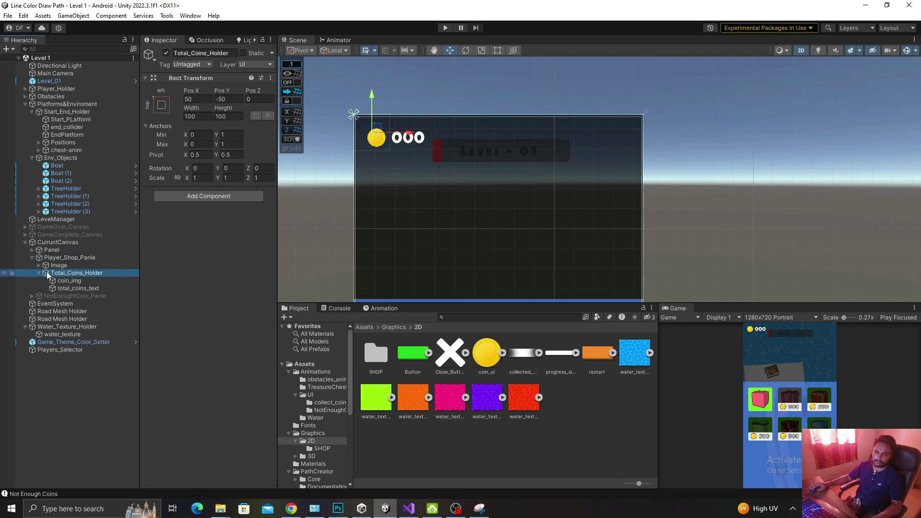
left_click(39, 272)
- Add a UI Button named Close_Button inside Player_Shop_Panle and delete its text child
right_click(52, 258)
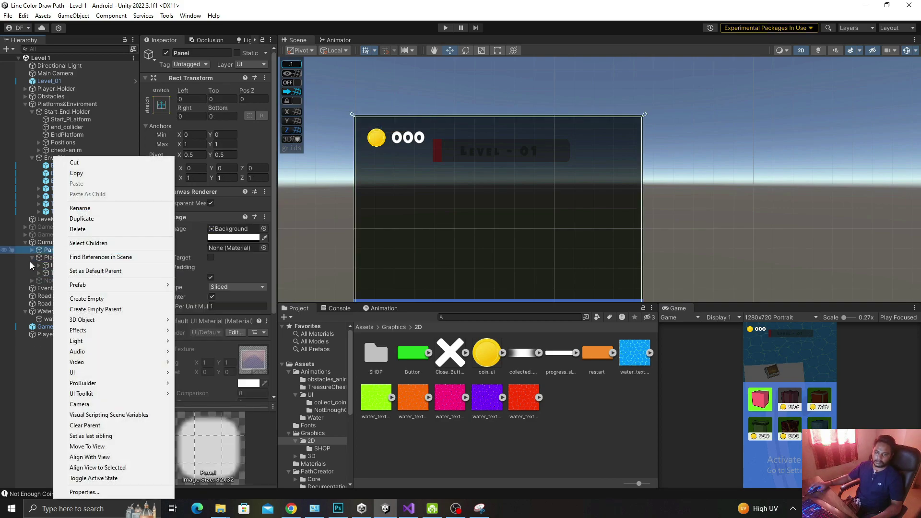
right_click(39, 257)
mouse_move(76, 363)
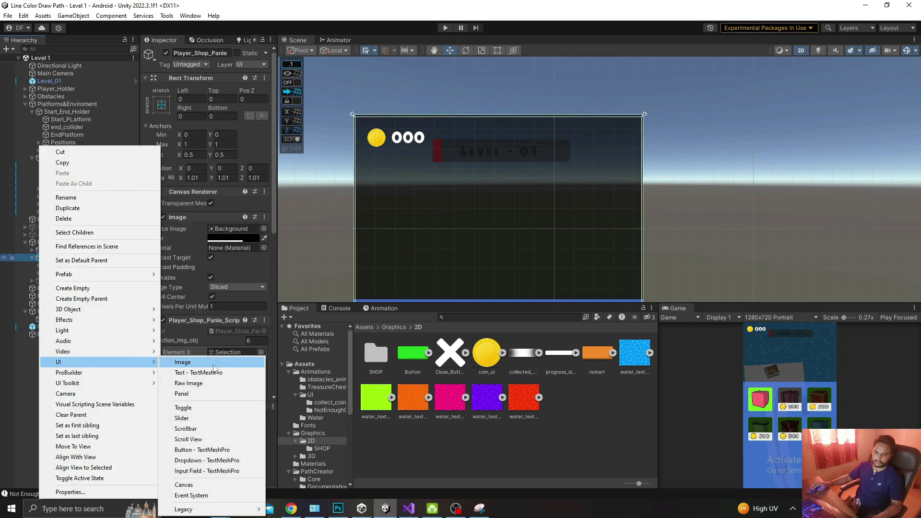
left_click(198, 449)
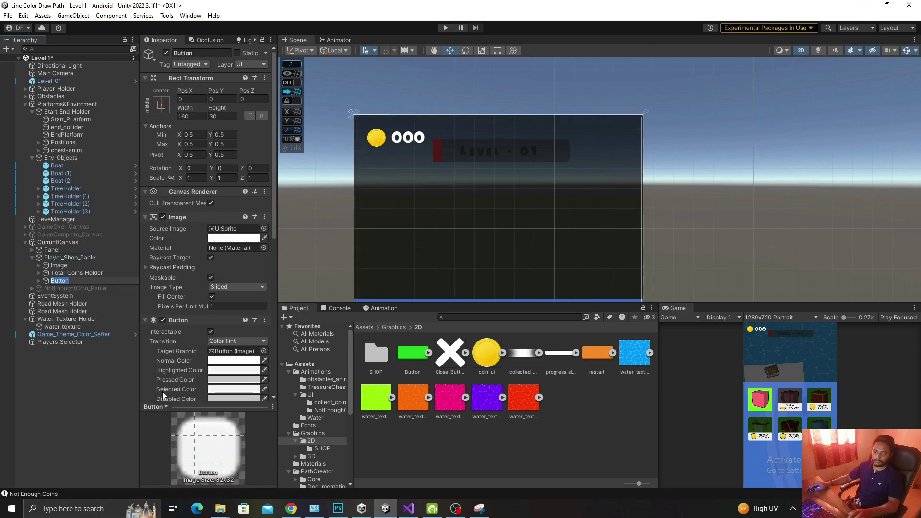
type("Close_Bu")
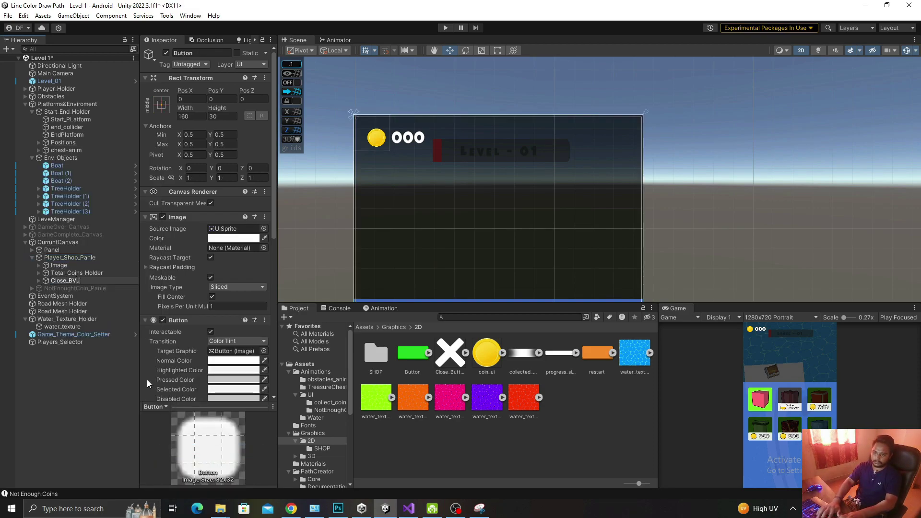
type("tton")
key("Return")
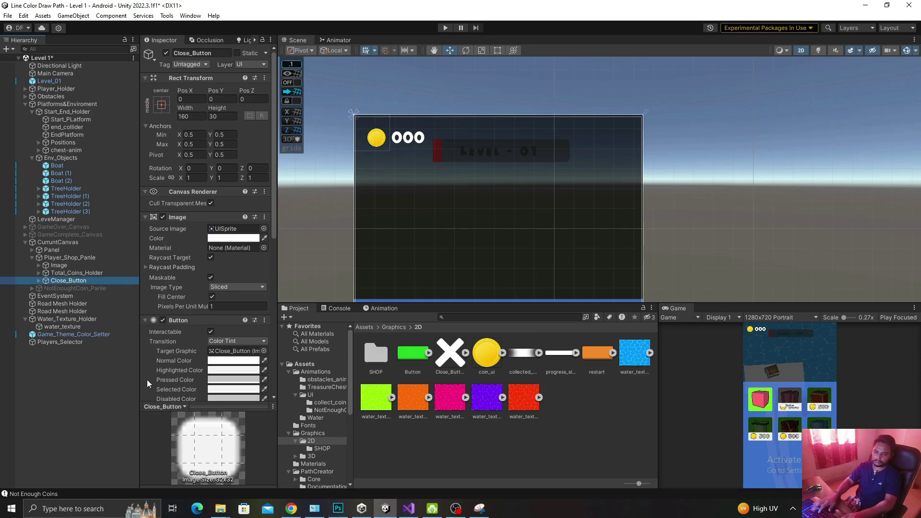
key("Right")
key("Down")
key("Down")
key("Up")
key("Delete")
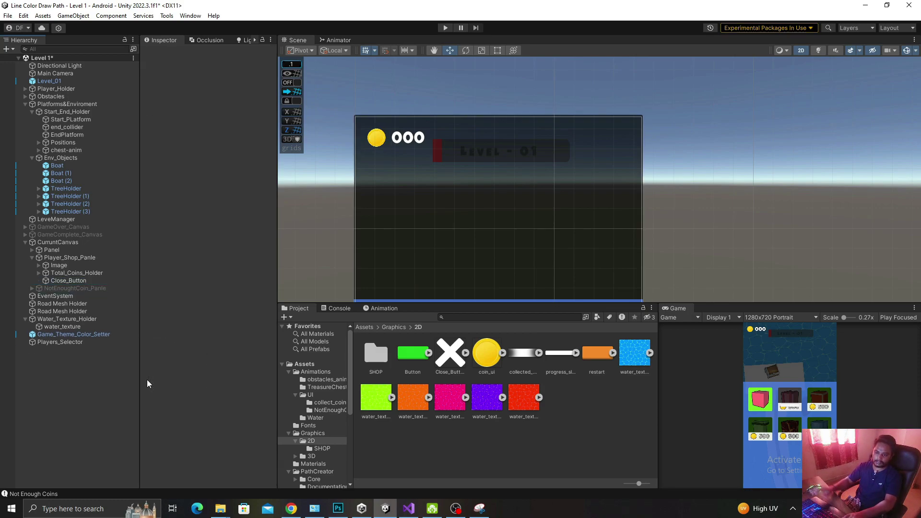
- Size Close_Button to 100×100, anchor it top-right, and nudge it inward from the corner
left_click(121, 280)
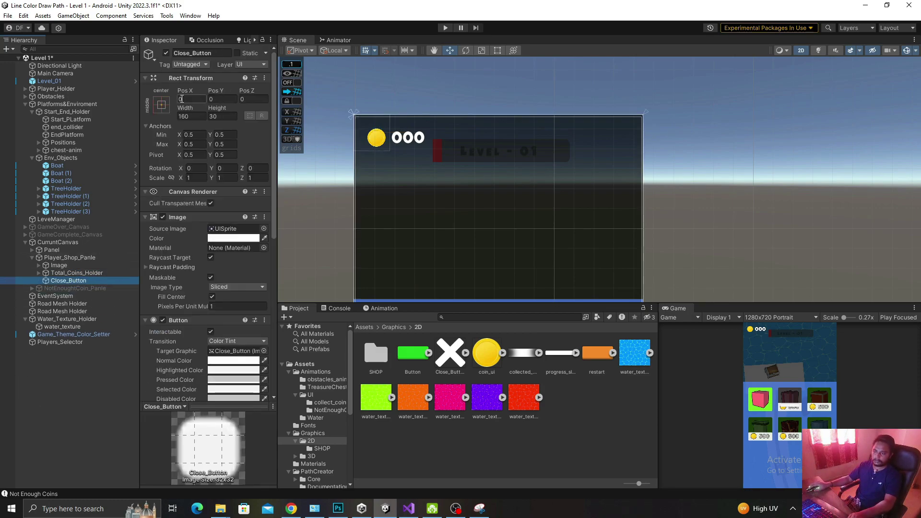
left_click(198, 117)
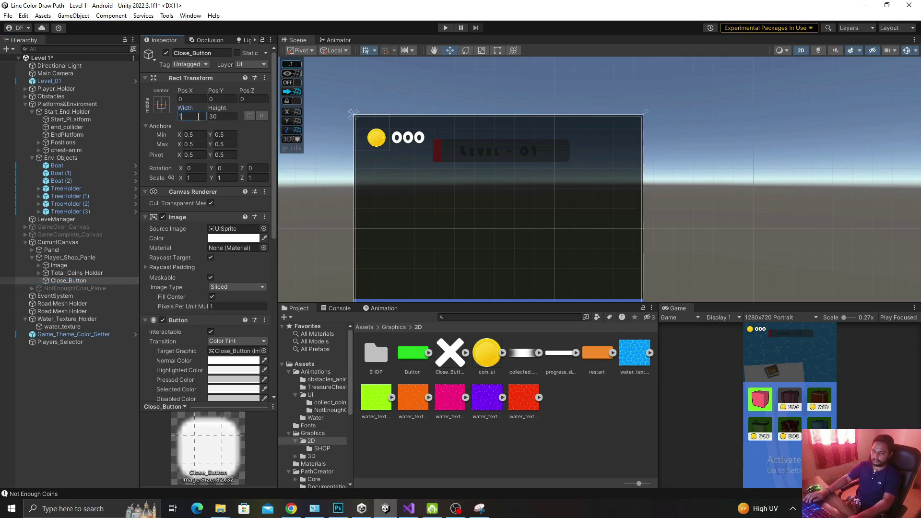
type("00")
type("100")
key("Return")
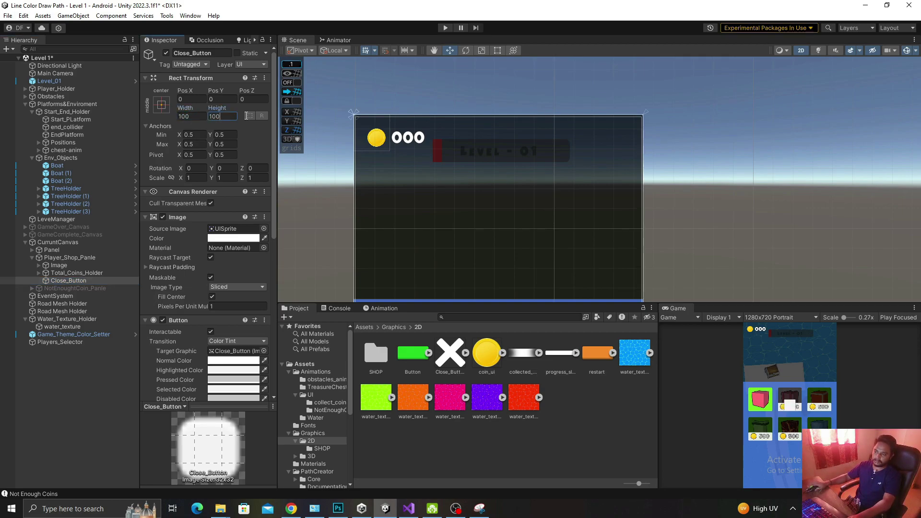
key("f")
left_click(162, 105)
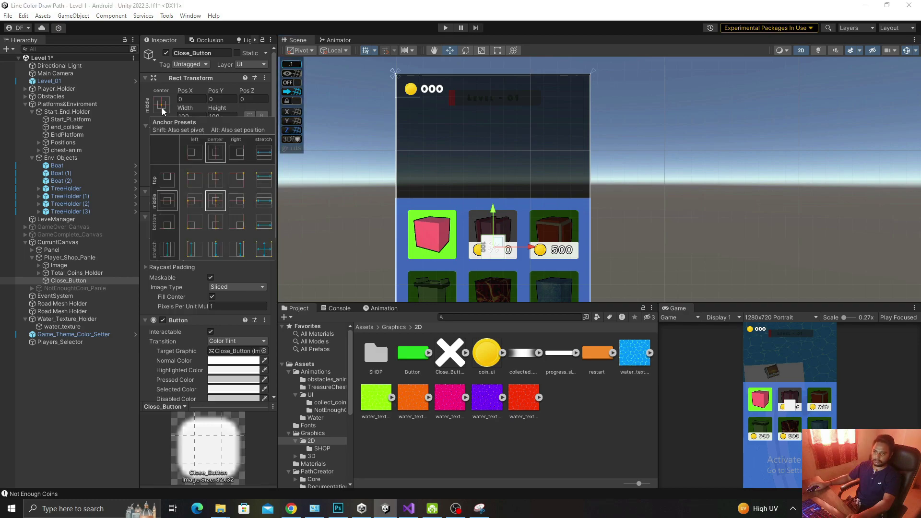
left_click(237, 180, "alt+shift")
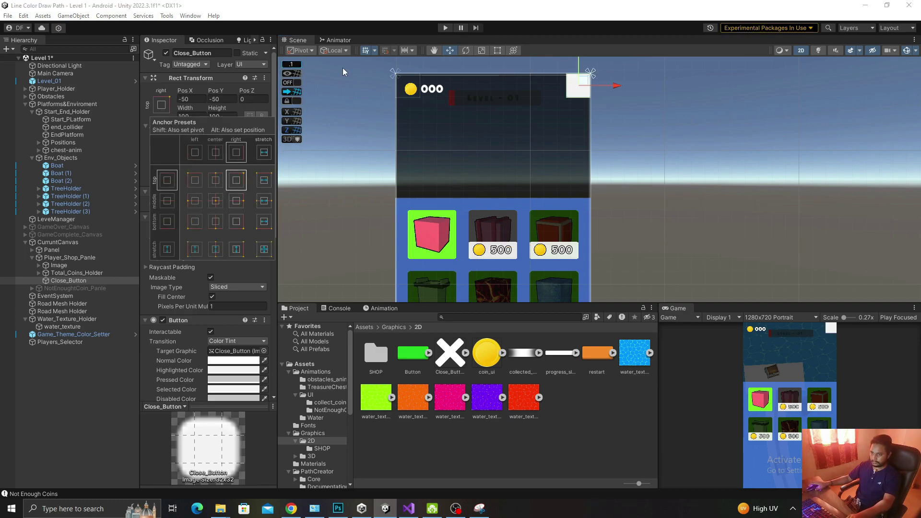
scroll(536, 77, "up", 5)
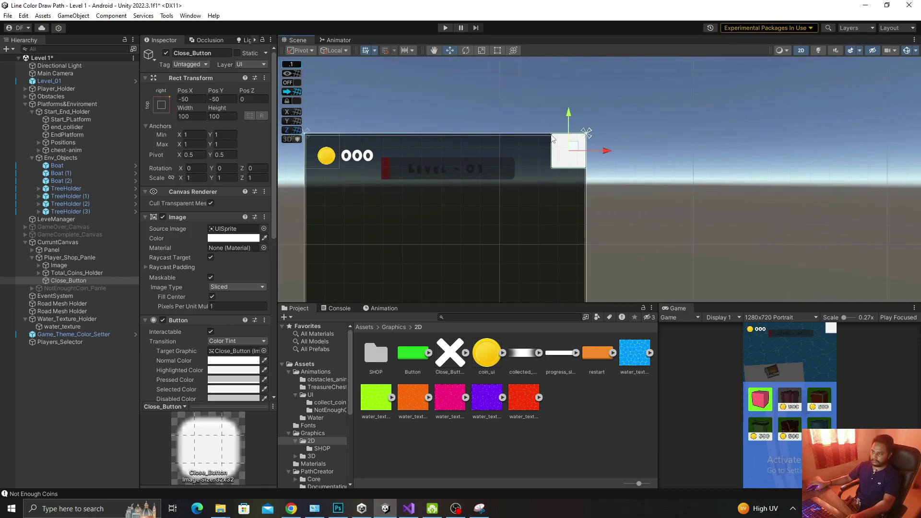
left_click_drag(575, 151, 564, 165)
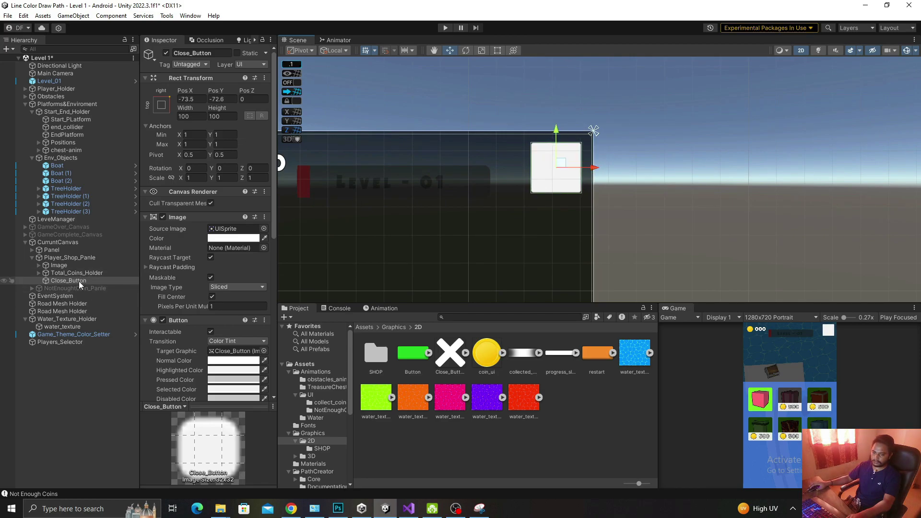
- Assign the white X sprite to the button, trying 50×50 before reverting to 100×100
left_click(264, 247)
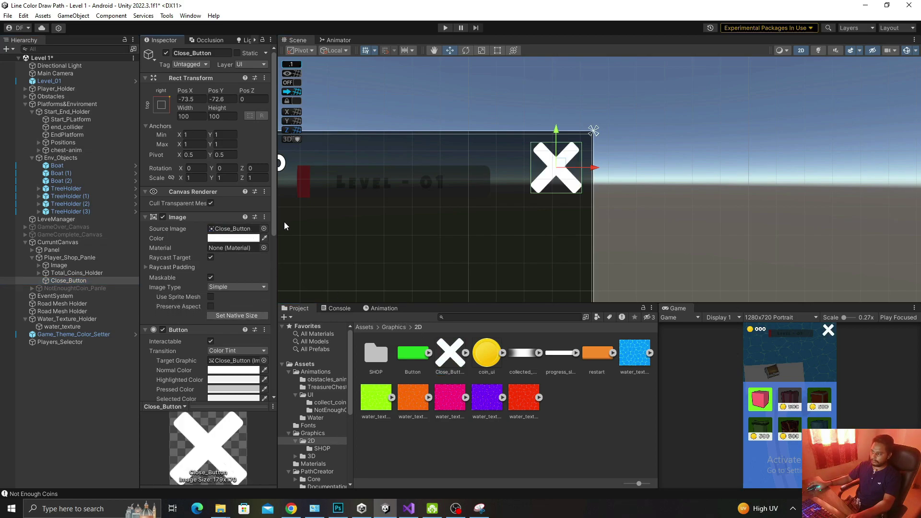
left_click(184, 116)
type("50")
key("Tab")
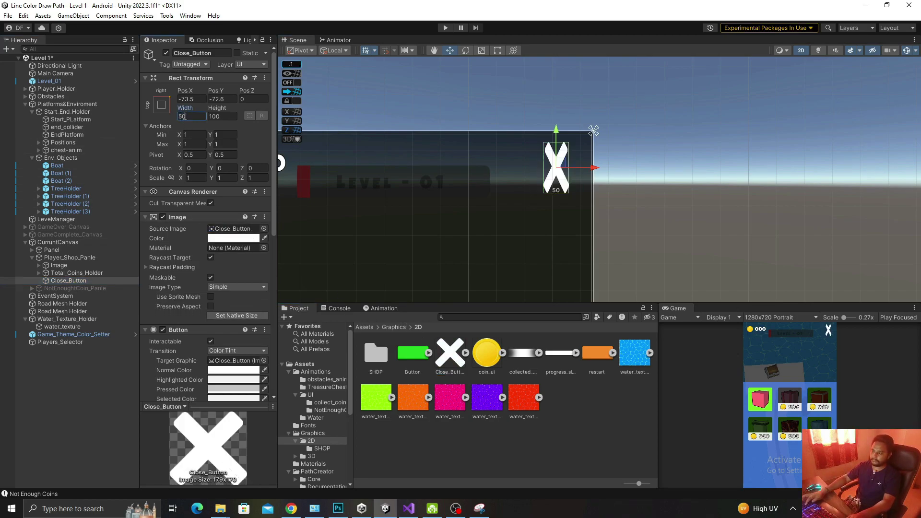
type("50")
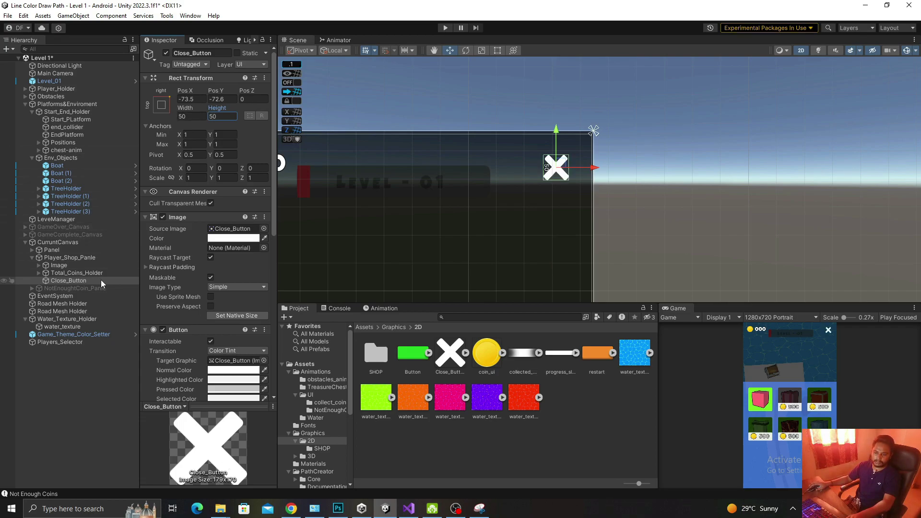
key("ctrl+z")
key("ctrl+z")
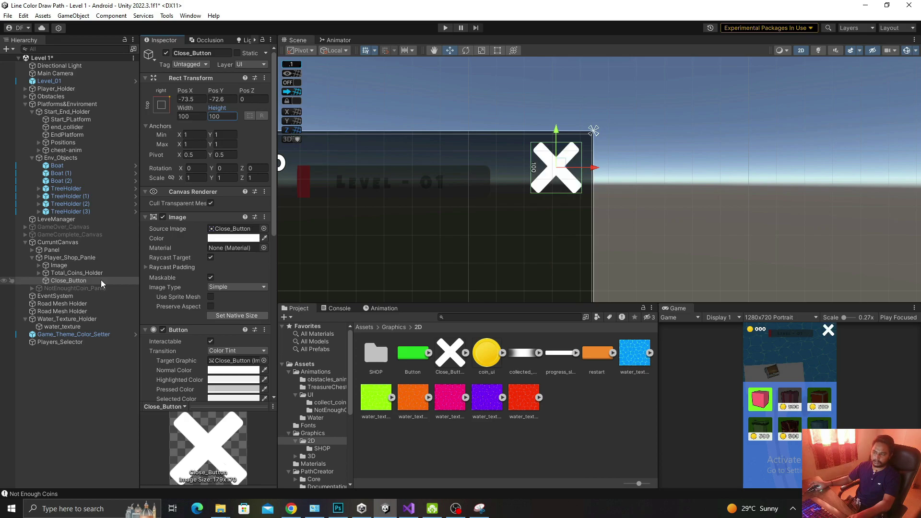
- Clear the button's source image and set its colour alpha to 0 for a transparent background
left_click(264, 228)
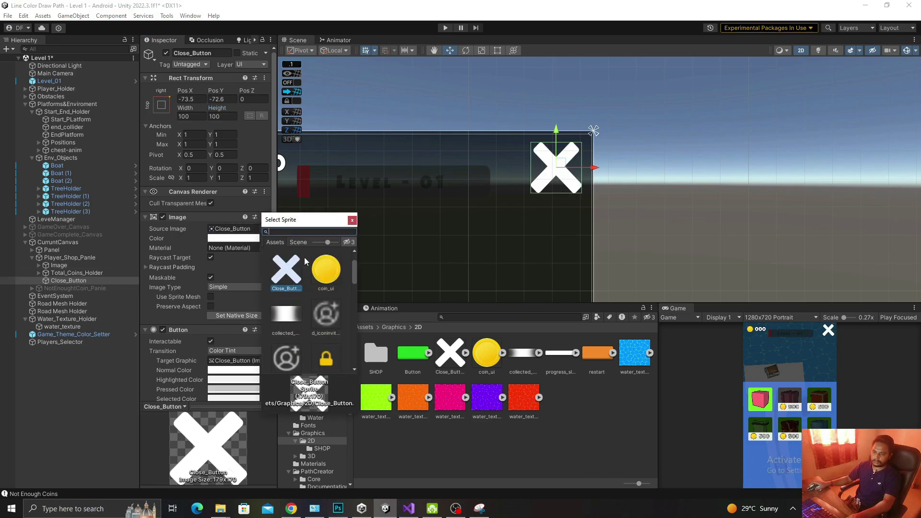
scroll(336, 272, "up", 1)
left_click(285, 274)
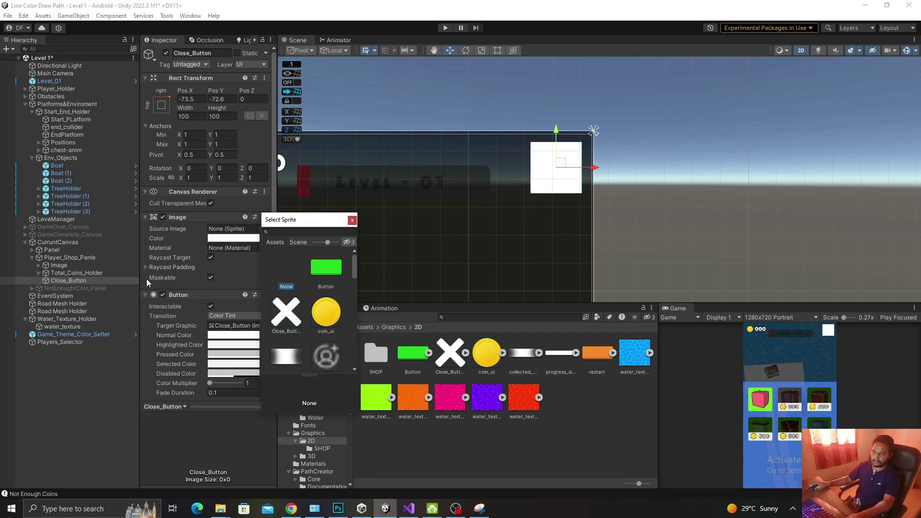
left_click(225, 239)
left_click_drag(261, 429, 226, 428)
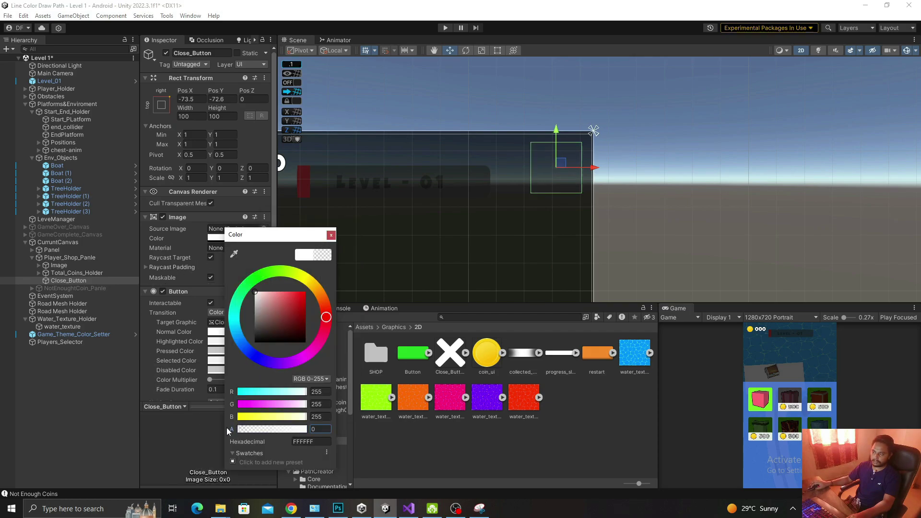
left_click(331, 235)
- Add a child UI Image to Close_Button with Raycast Target and Maskable turned off
right_click(55, 280)
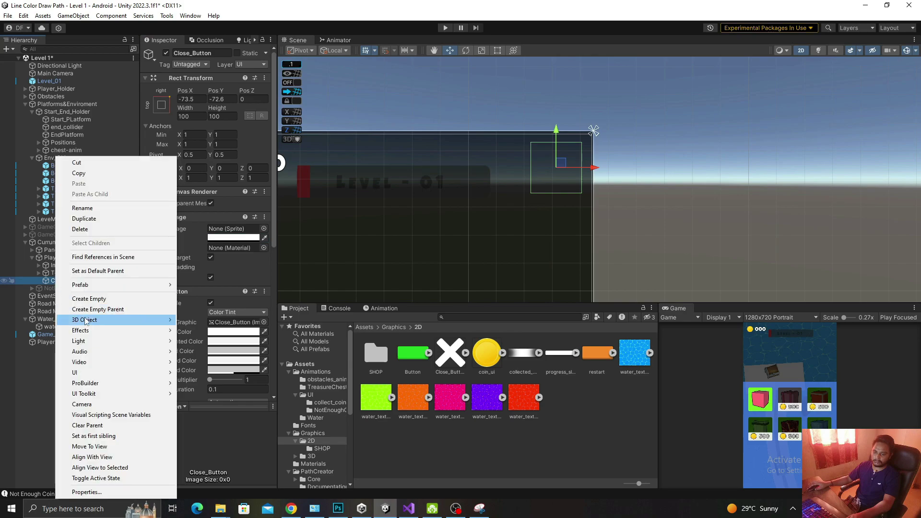
mouse_move(100, 373)
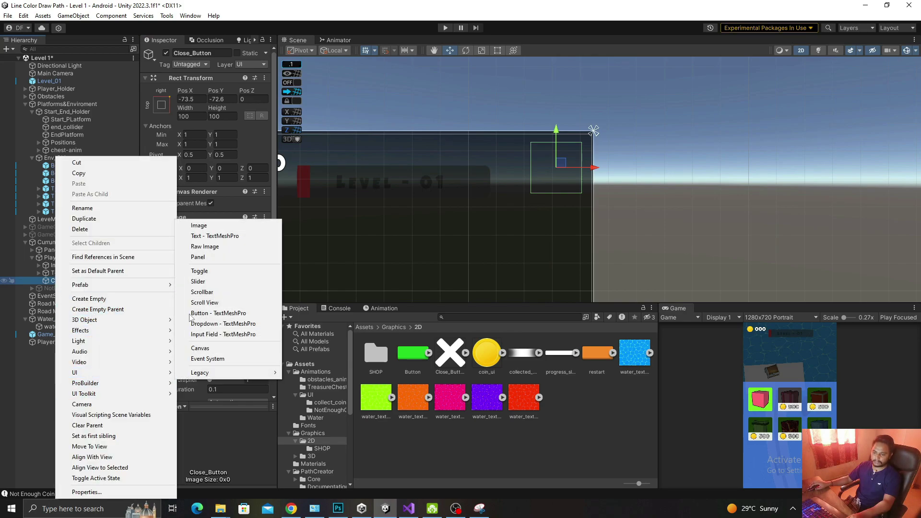
left_click(200, 226)
left_click(211, 257)
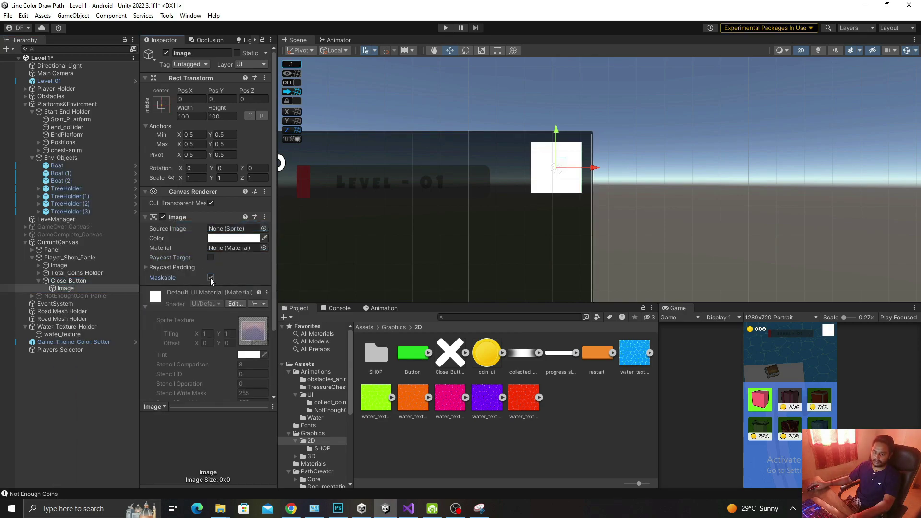
left_click(211, 279)
- Give the child image the Close_Button X sprite at 60×60 and save the scene
left_click_drag(179, 226, 234, 229)
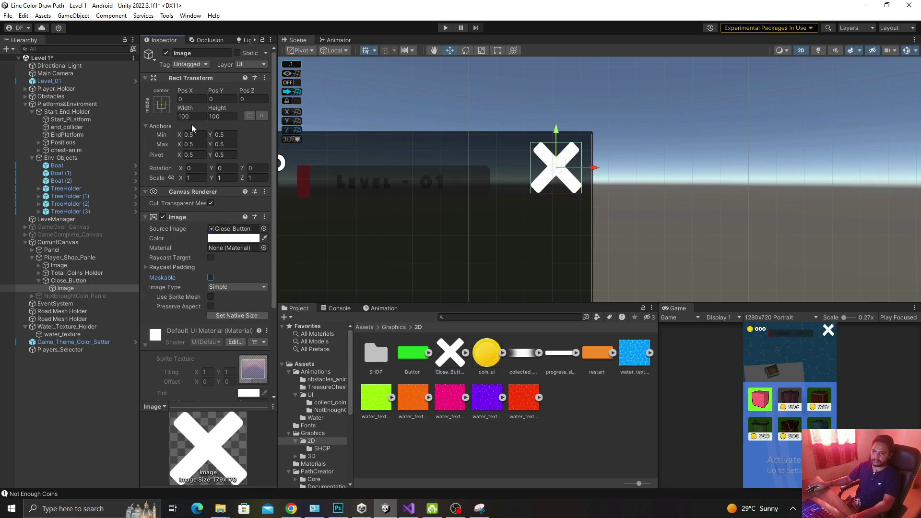
type("50")
key("Tab")
type("50")
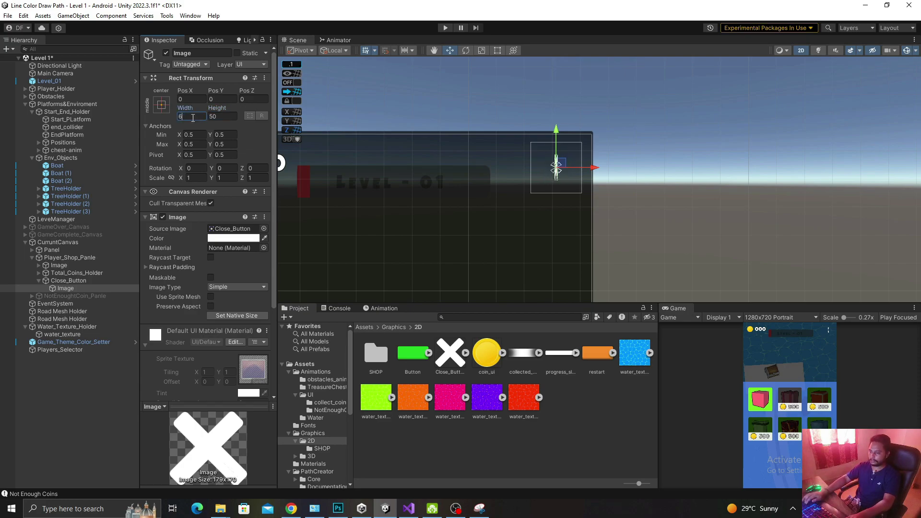
type("60")
key("Tab")
type("60")
key("ctrl+s")
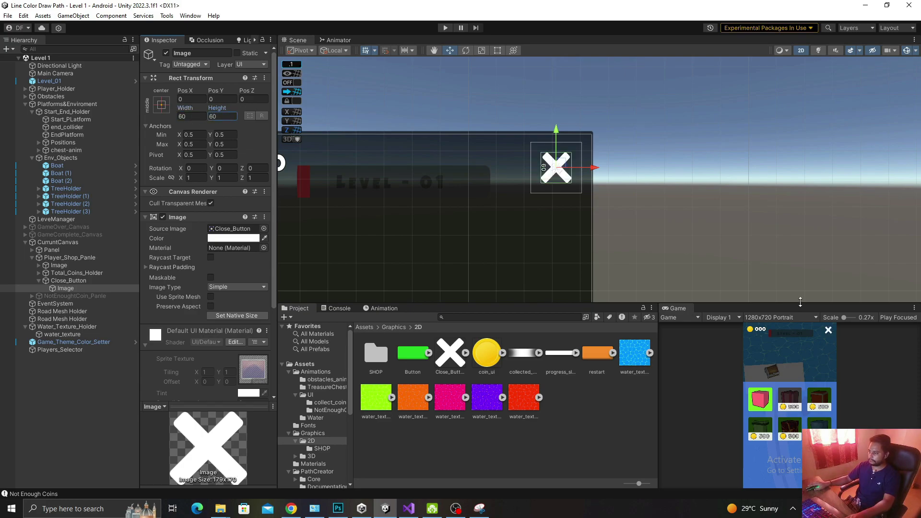
left_click_drag(800, 301, 800, 82)
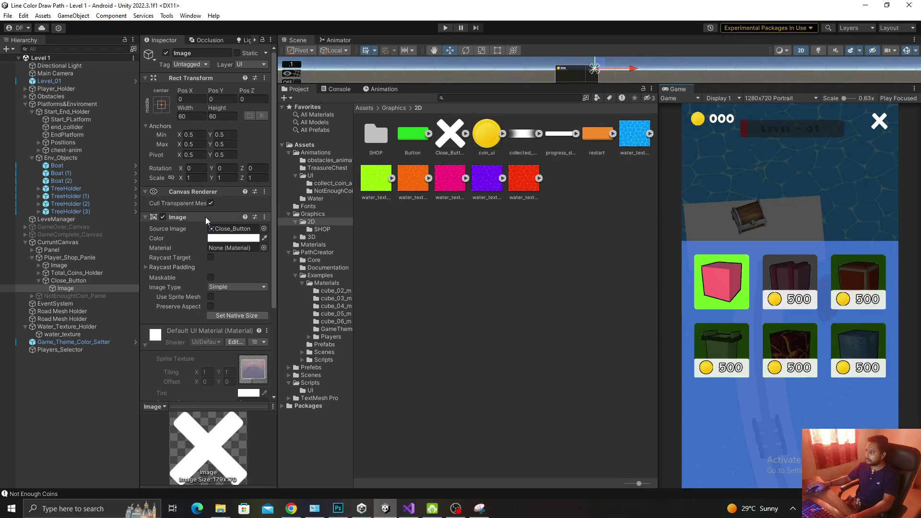
- Add an Outline component to the X image with Effect Distance X 2 and Y -2
scroll(201, 307, "down", 5)
left_click(195, 392)
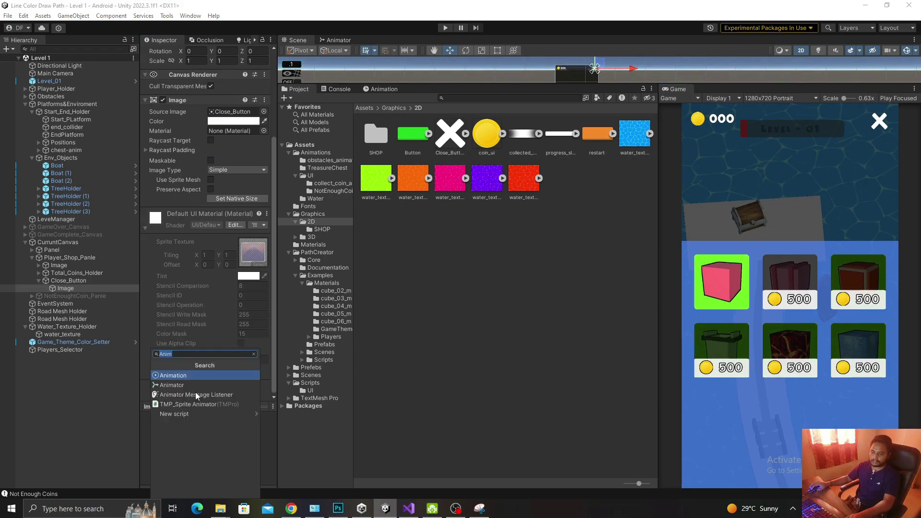
type("out")
key("Return")
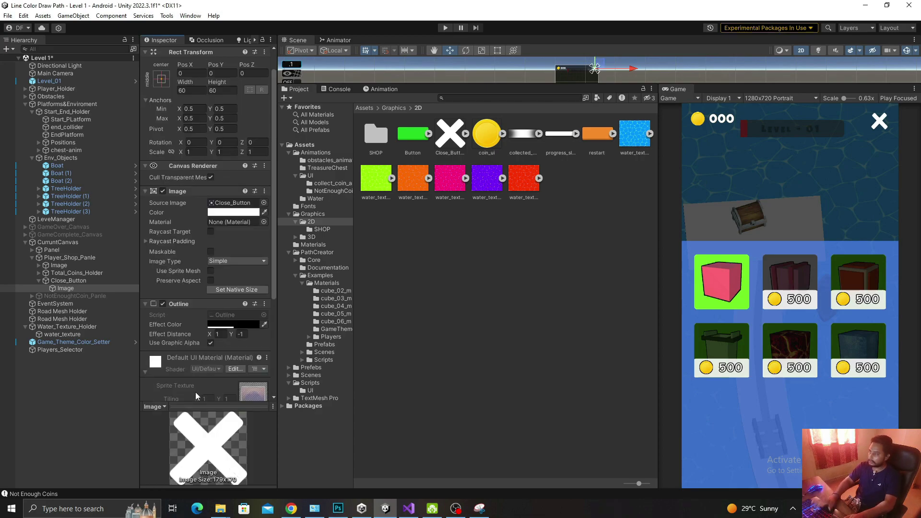
left_click(218, 335)
type("-2")
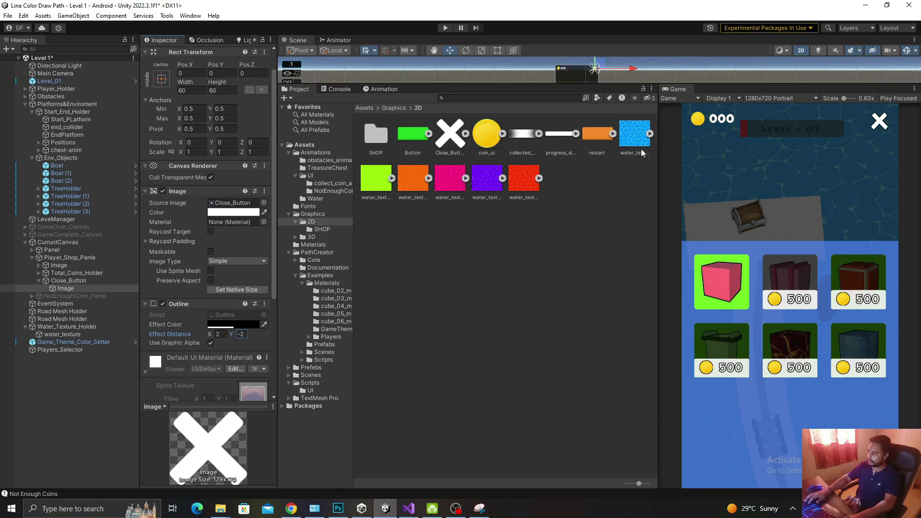
left_click_drag(736, 84, 737, 204)
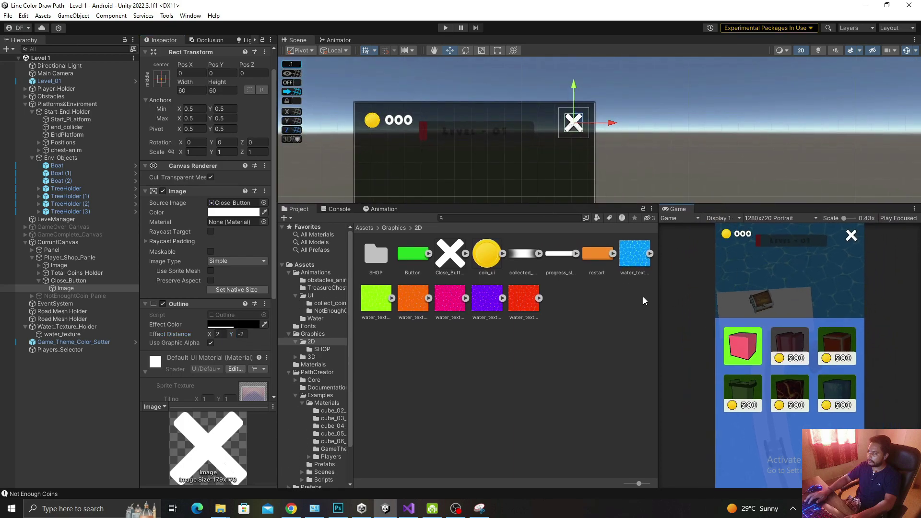
- Create a TextMeshPro text under Player_Shop_Panle reading 'Shop' in the COMICBD font
right_click(54, 259)
mouse_move(84, 362)
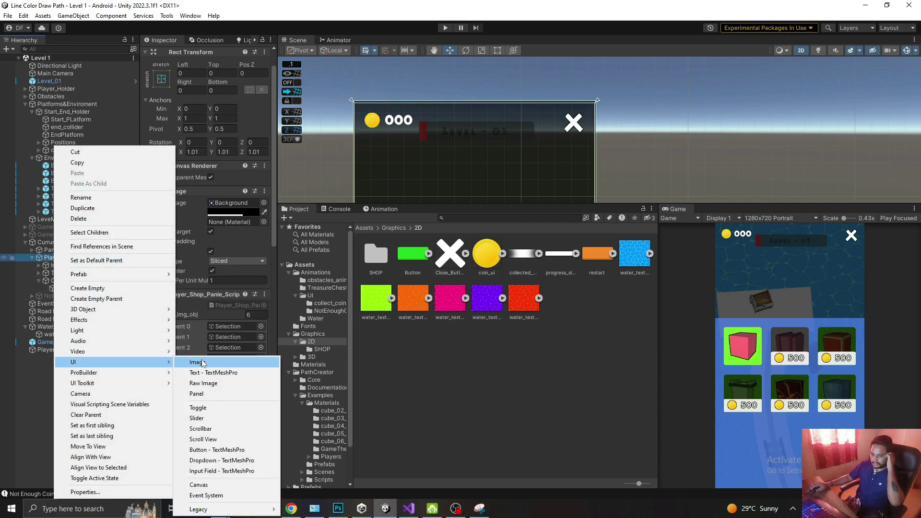
left_click(201, 373)
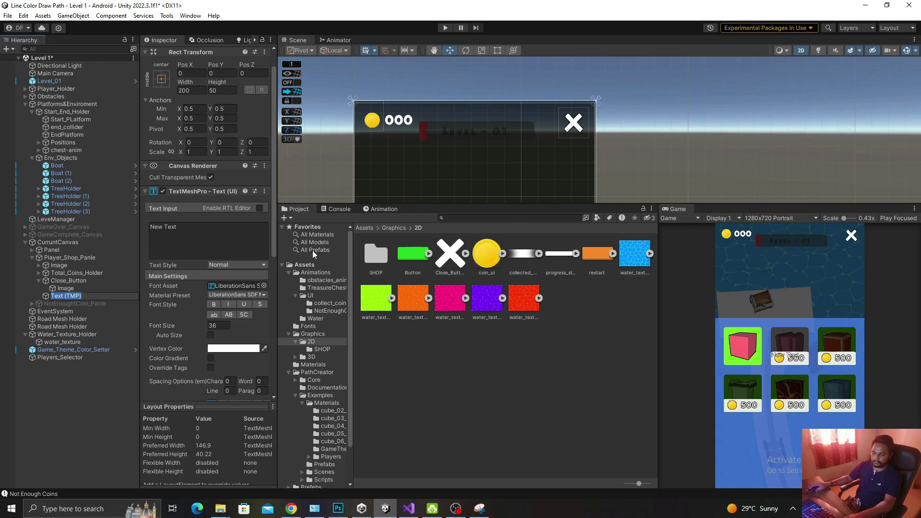
left_click(208, 243)
type("Shop")
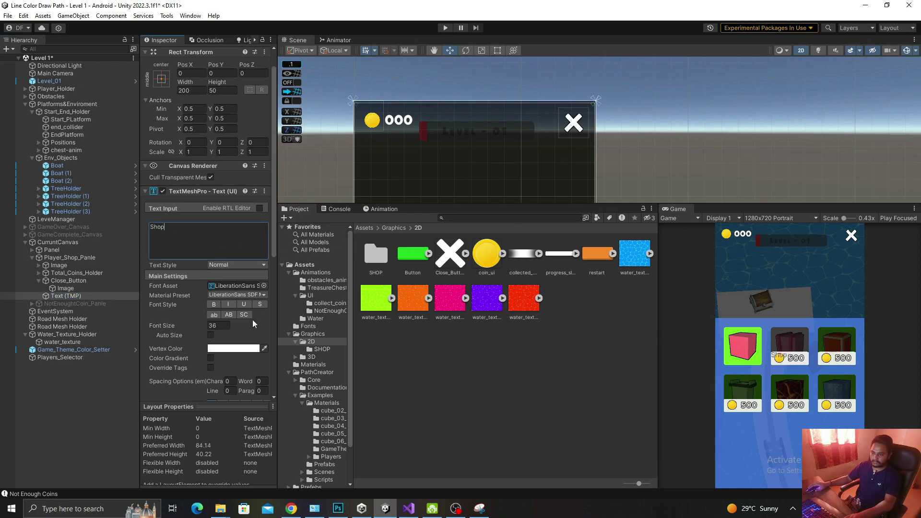
left_click(264, 285)
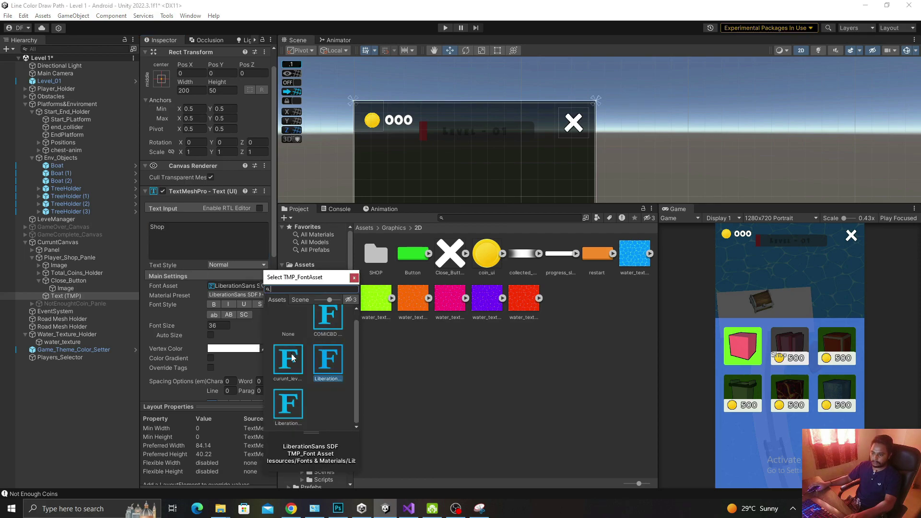
left_click(328, 329)
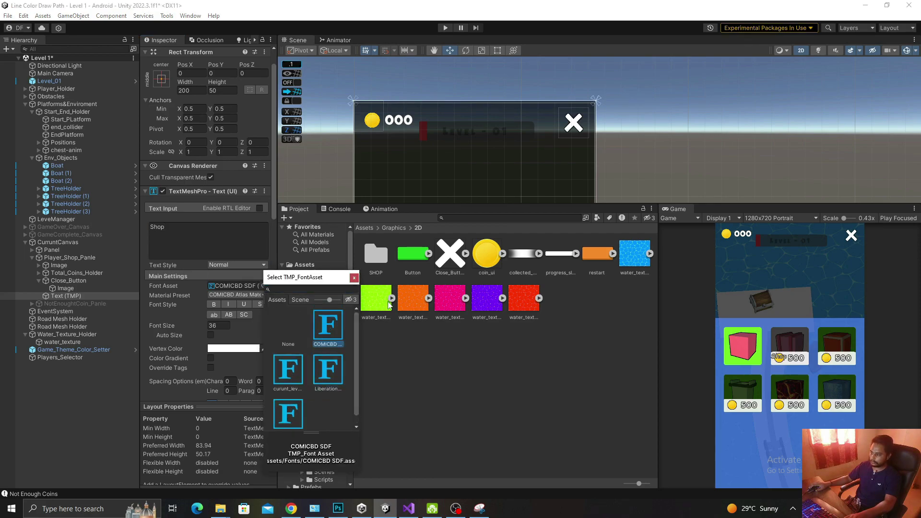
left_click(556, 230)
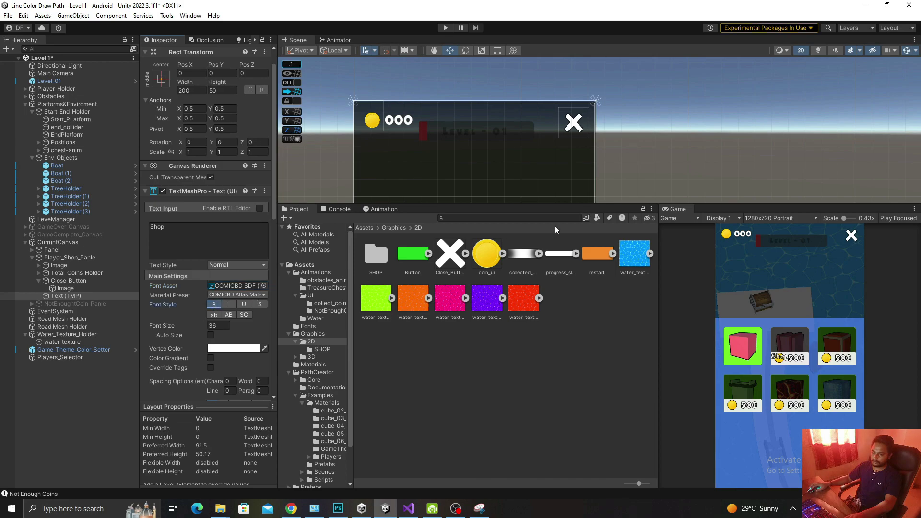
- Move the Shop text to the top of the panel and turn off its raycast target
left_click_drag(596, 211, 596, 264)
scroll(507, 123, "up", 3)
scroll(477, 153, "up", 3)
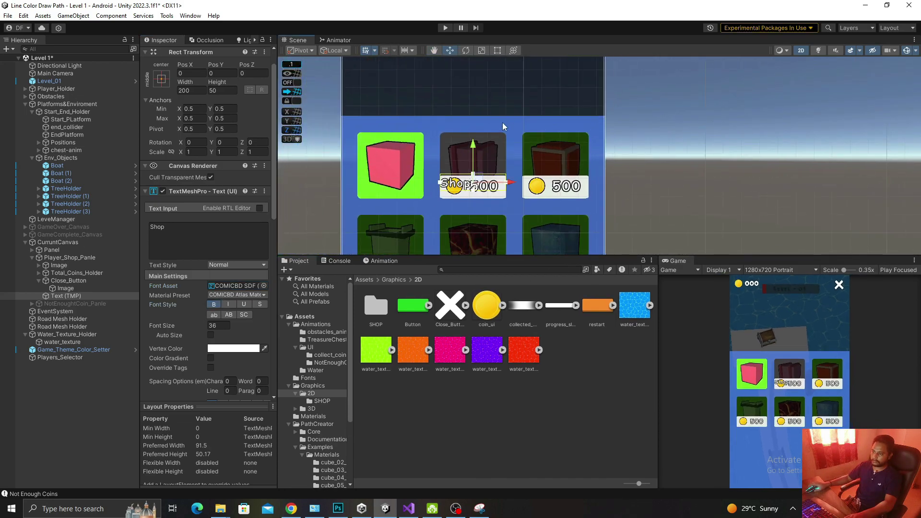
left_click_drag(476, 152, 482, 52)
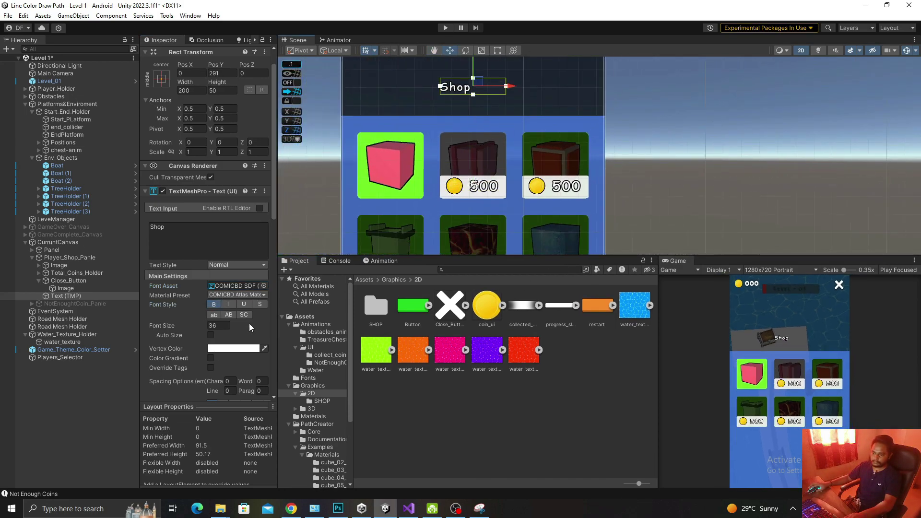
scroll(191, 288, "down", 5)
left_click(182, 349)
scroll(197, 322, "down", 4)
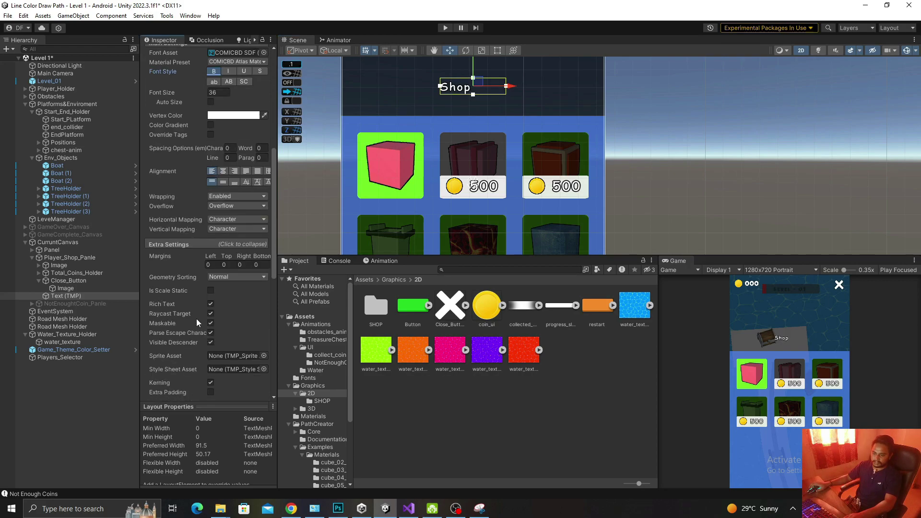
left_click(210, 314)
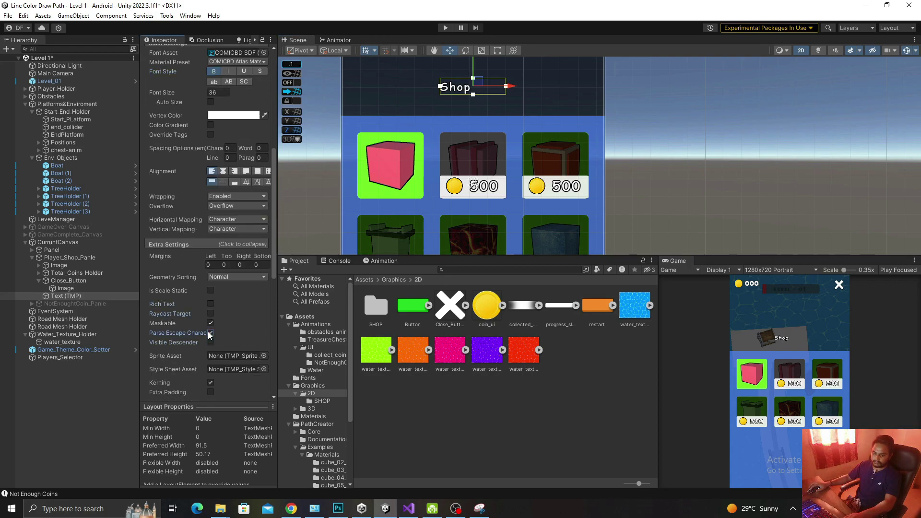
- Centre the Shop text, disable word wrapping, scale it up and nudge it upward
scroll(220, 314, "up", 3)
left_click(223, 249)
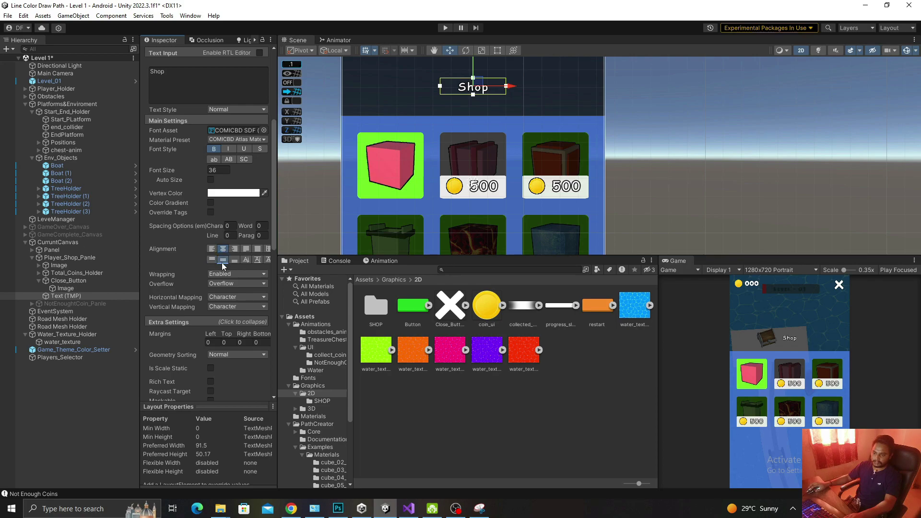
left_click(222, 274)
left_click(224, 288)
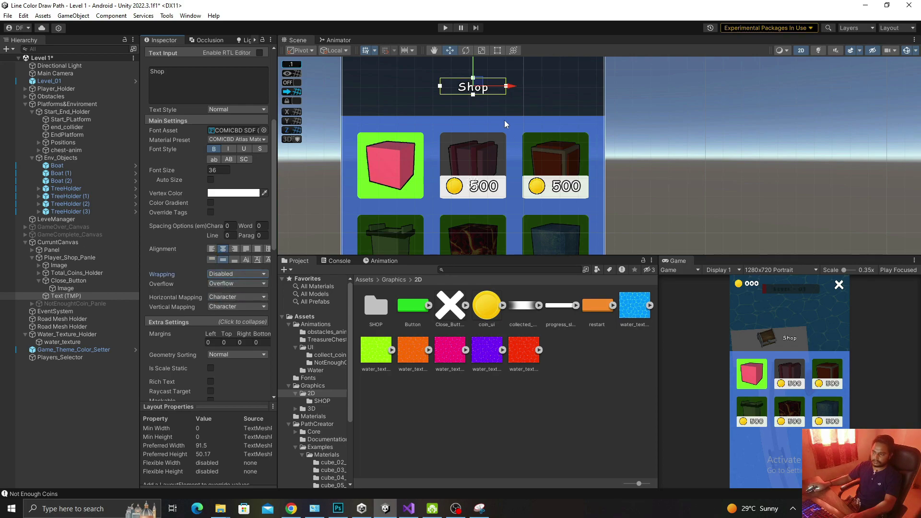
left_click_drag(479, 96, 608, 92)
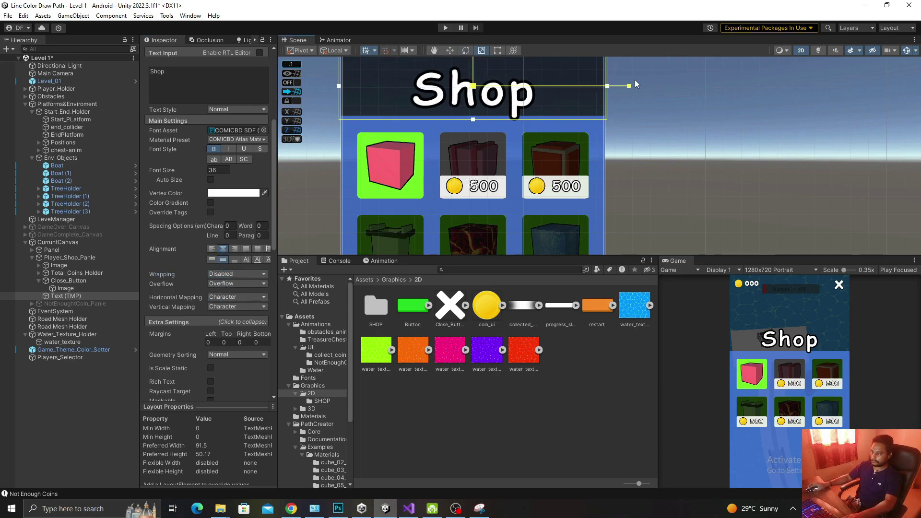
middle_click_drag(639, 103, 653, 145)
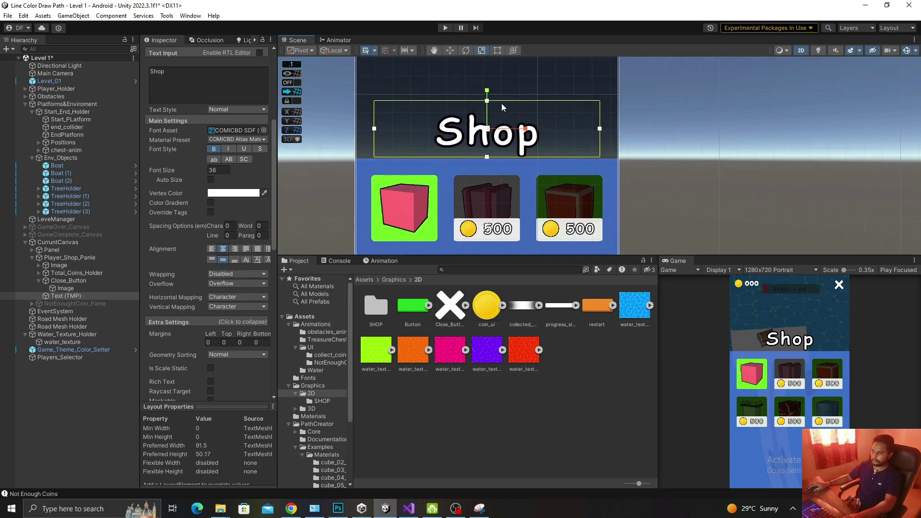
key("w")
left_click_drag(493, 97, 494, 85)
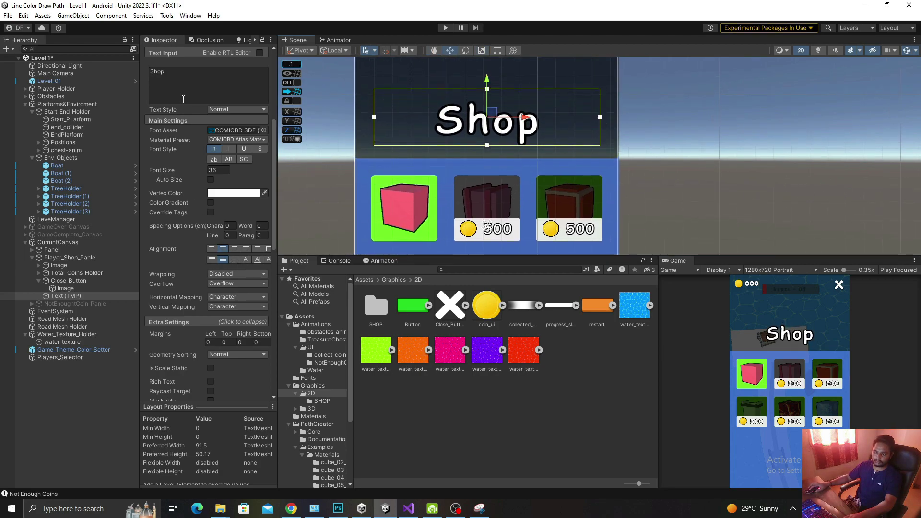
- Retitle the heading to 'Player's Shop', reduce its font size and shift it slightly down
left_click(183, 75)
type("Player")
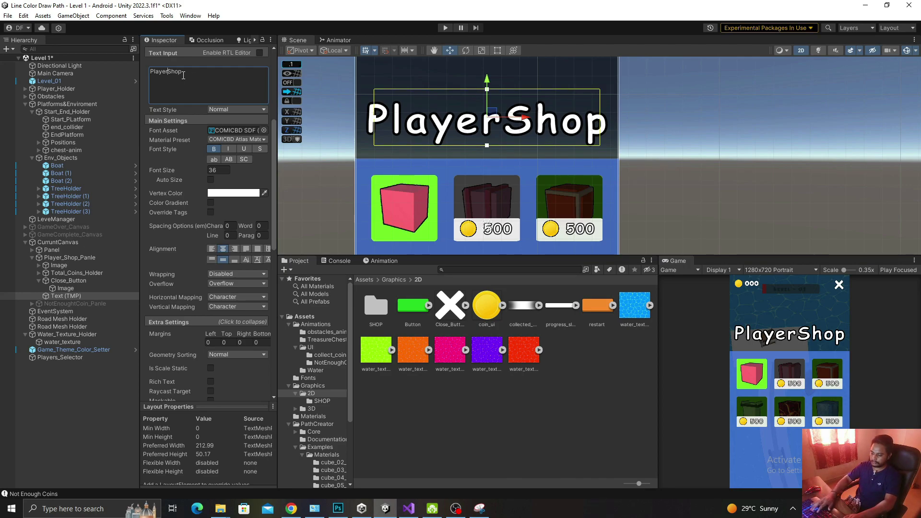
type("\\s")
key("BackSpace")
key("BackSpace")
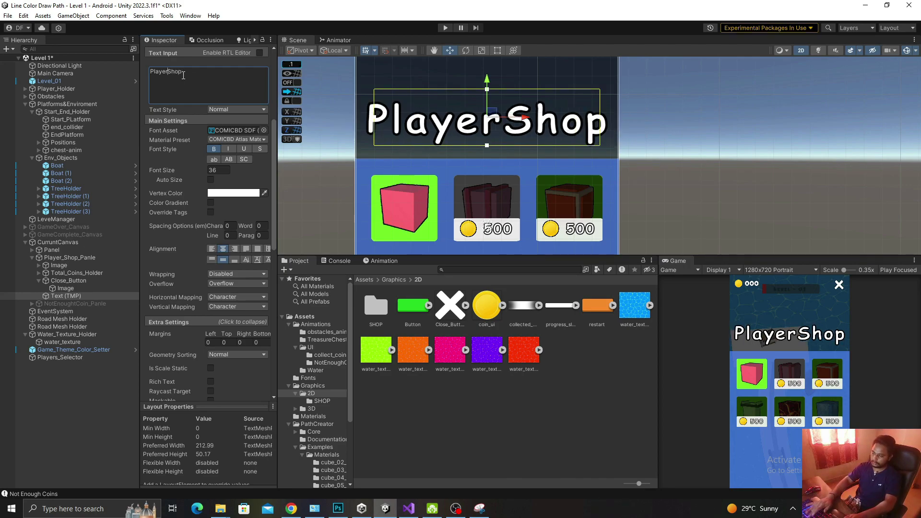
type("'s")
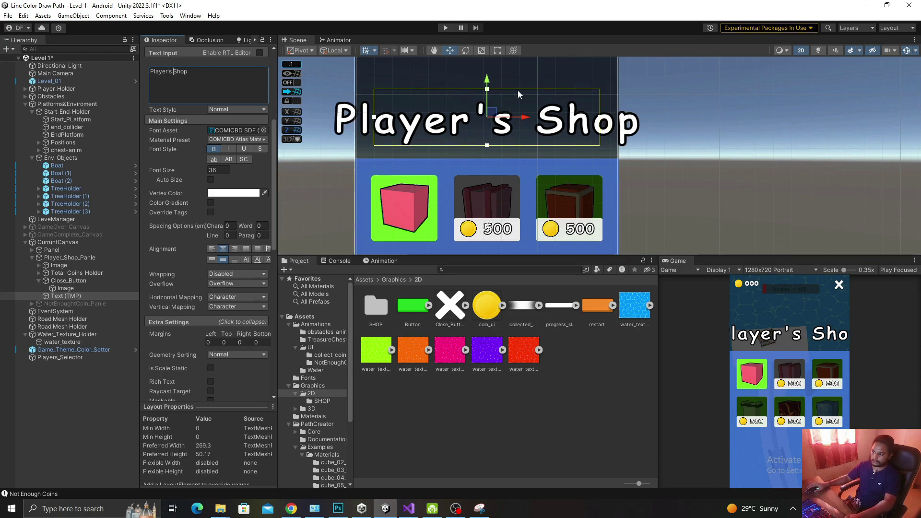
mouse_move(188, 170)
left_mouse_down()
mouse_move(45, 167)
mouse_move(68, 165)
left_mouse_up()
left_click_drag(493, 86, 505, 100)
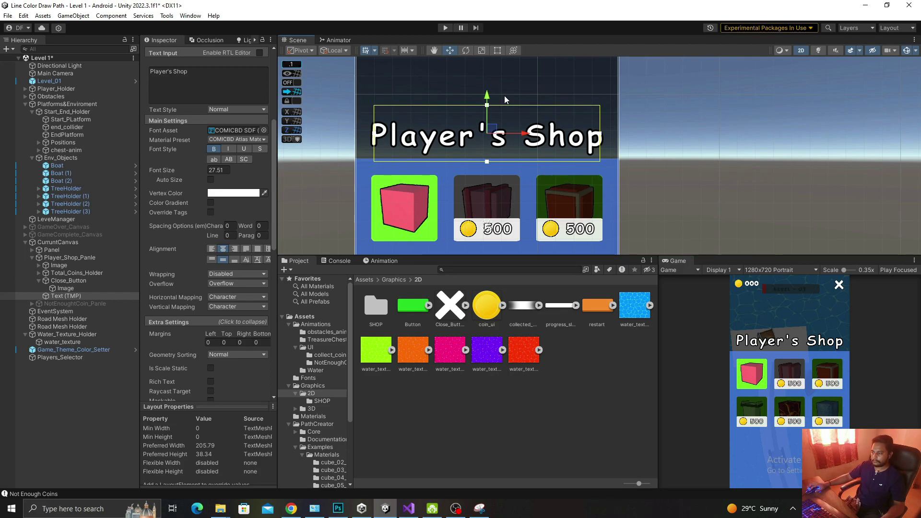
- Change the heading back to 'Shop' at font size 36.6 and nudge it slightly up
left_click(206, 69)
type("S")
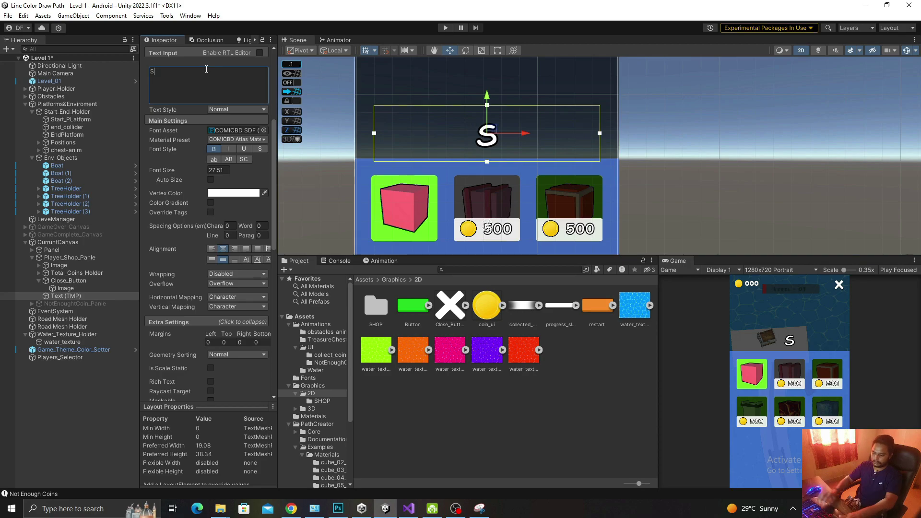
type("hop")
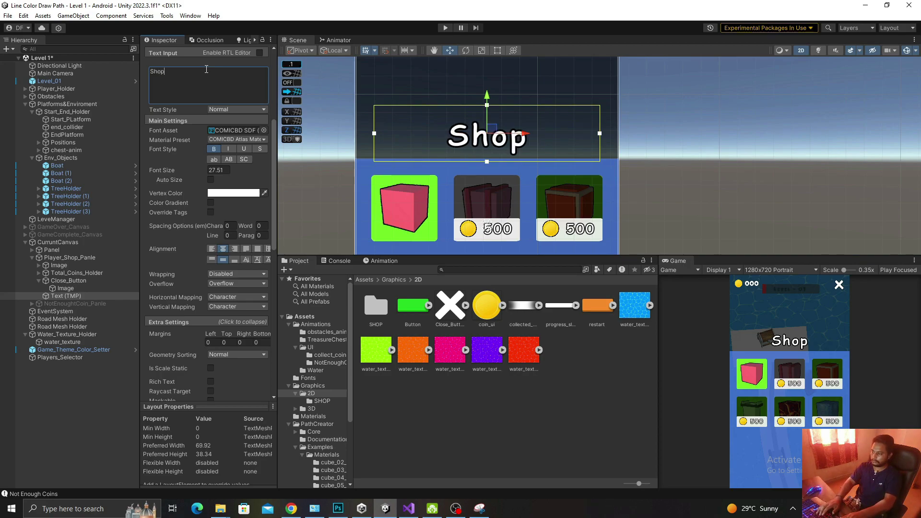
left_click_drag(206, 177, 231, 179)
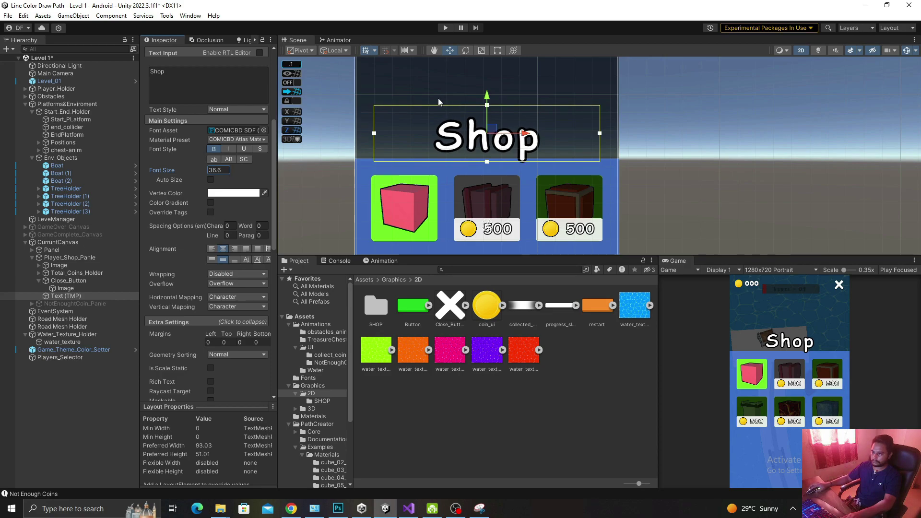
left_click(215, 73)
type("SHOP")
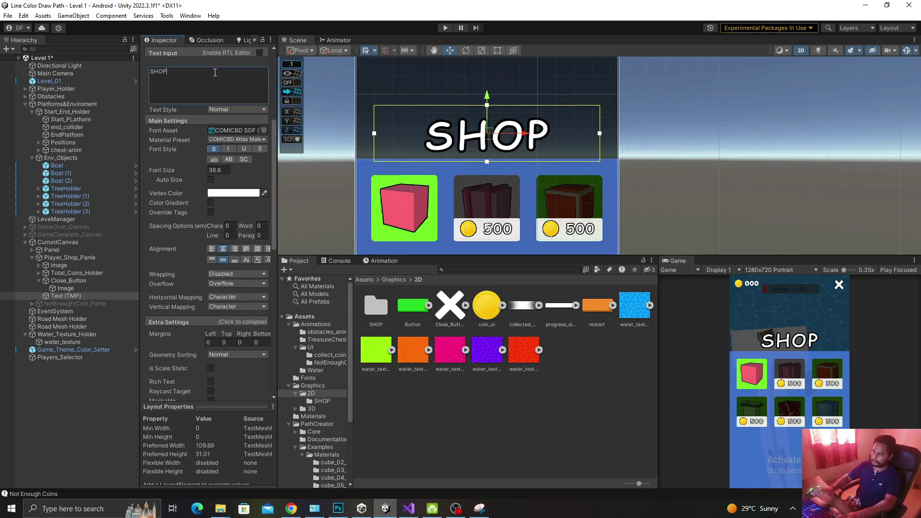
key("BackSpace")
key("BackSpace")
key("BackSpace")
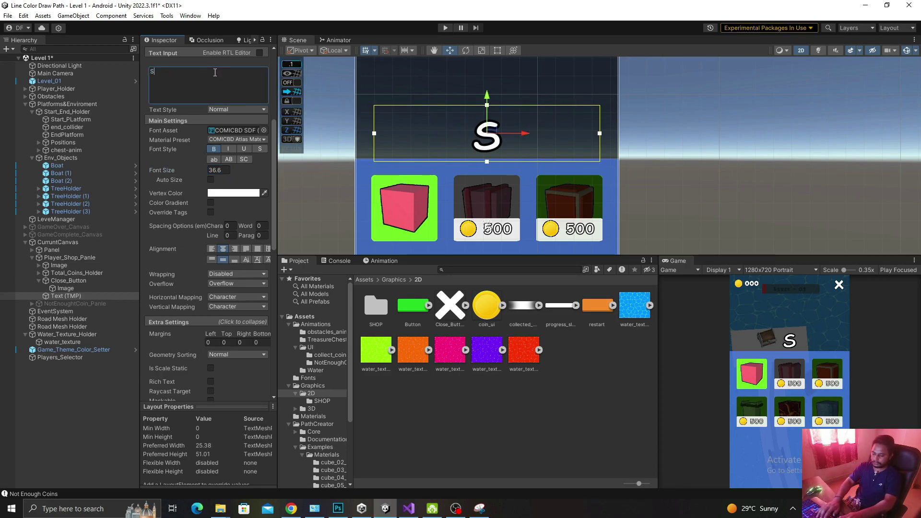
type("hop")
left_click(488, 99)
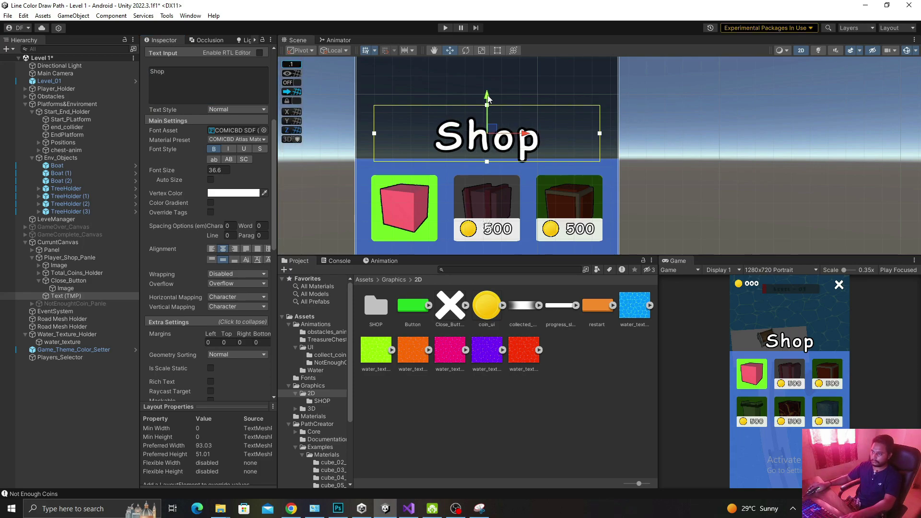
left_click_drag(488, 98, 488, 93)
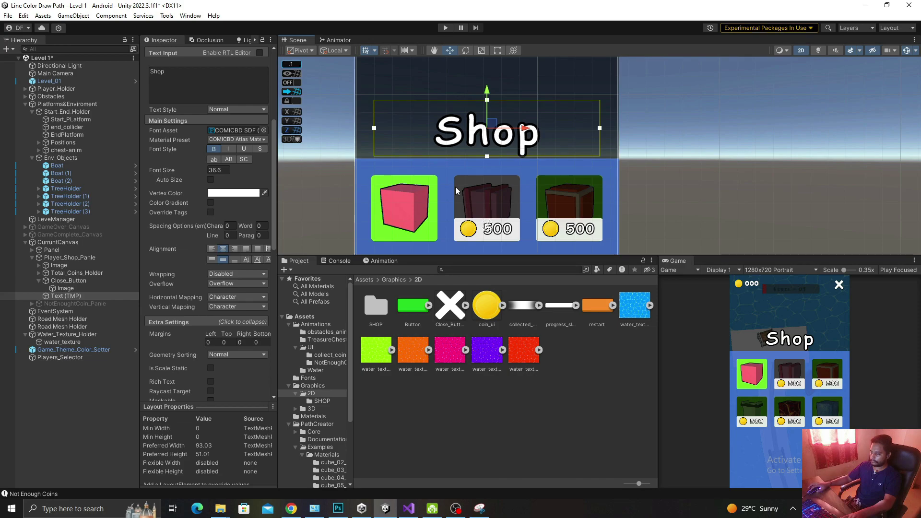
- Create a TextMeshPro COMIC SDF font asset from the COMIC font in Assets > Fonts
left_click(321, 342)
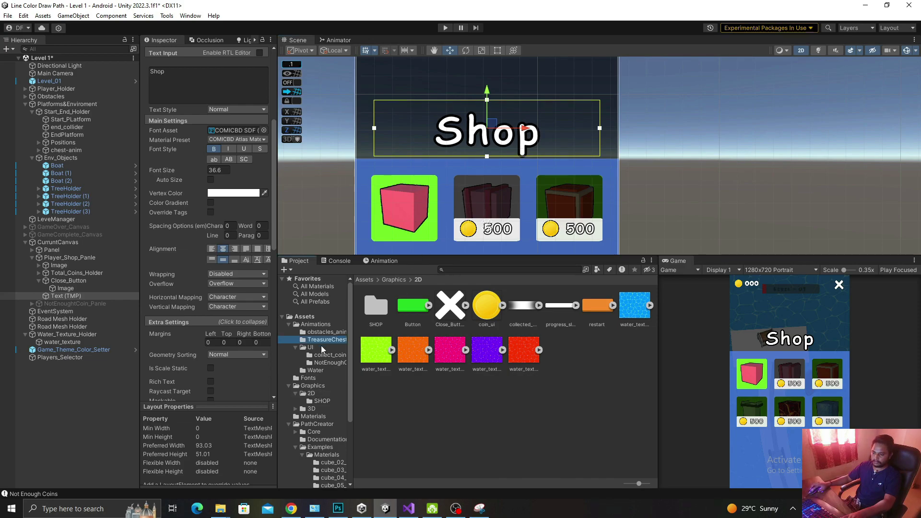
left_click(308, 378)
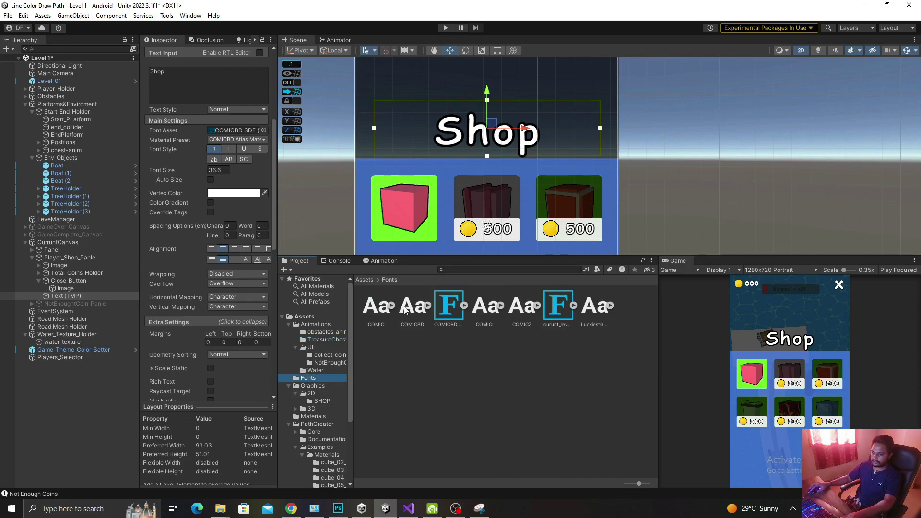
right_click(371, 310)
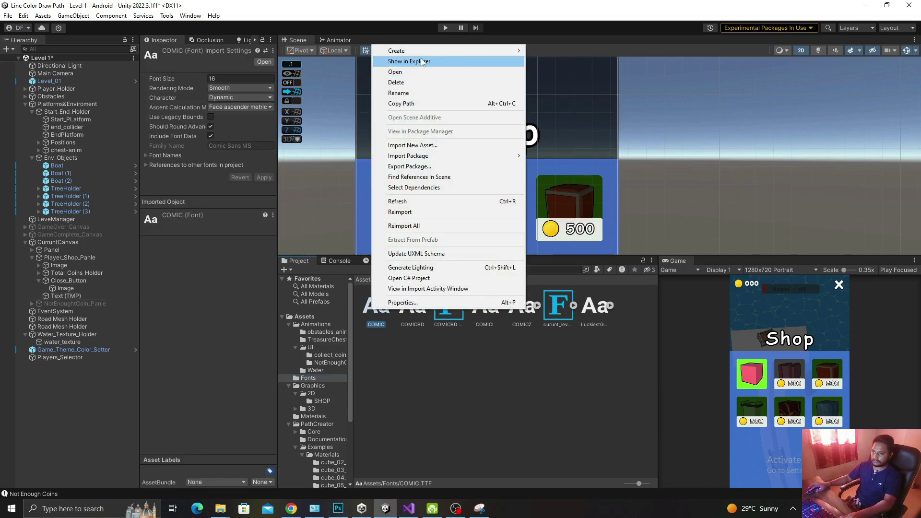
mouse_move(422, 50)
mouse_move(582, 161)
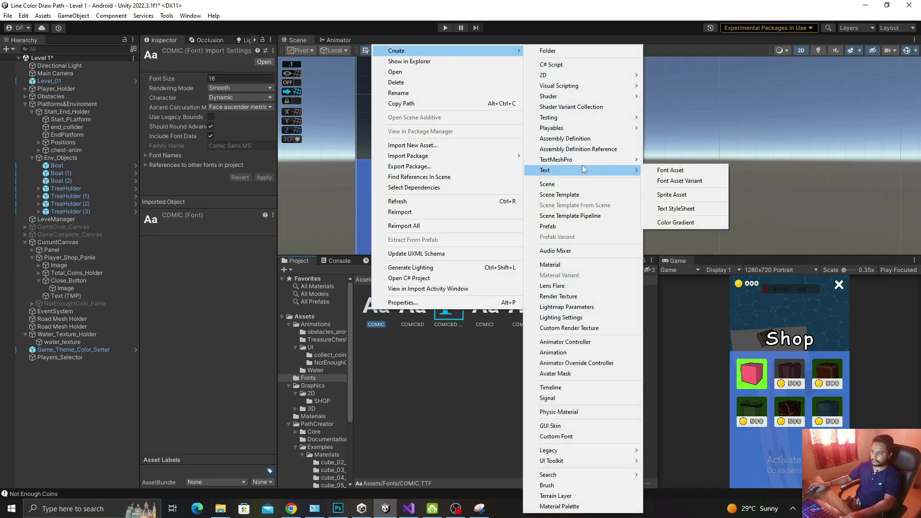
left_click(690, 162)
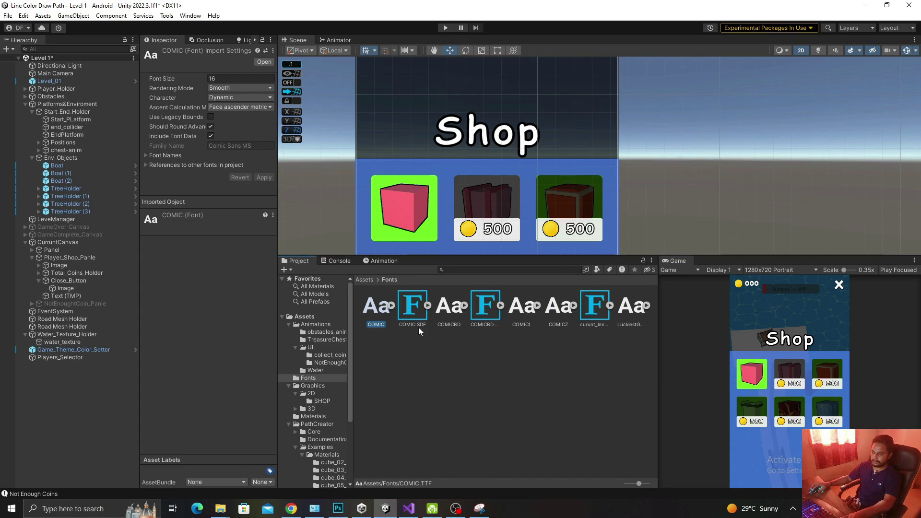
- Apply COMIC SDF to the Shop heading, raise it to Pos Y 303, and save the scene
left_click(72, 295)
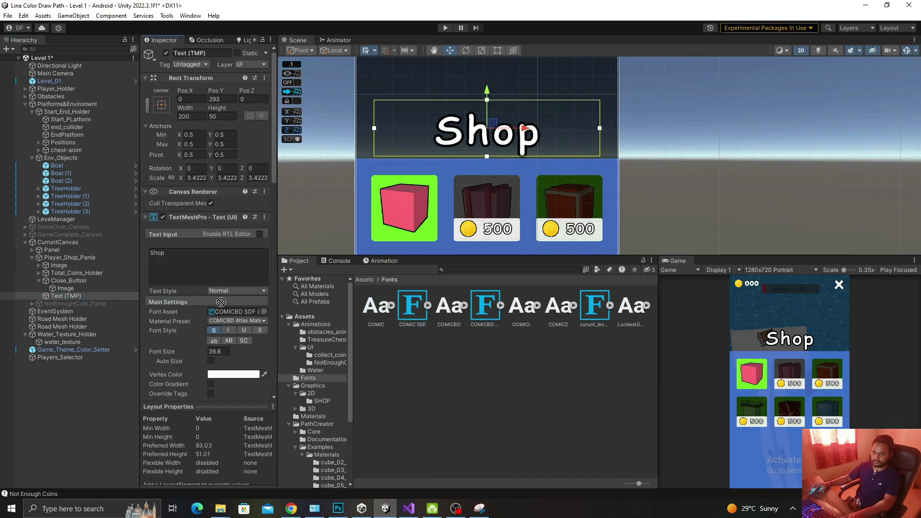
left_click_drag(403, 314, 226, 311)
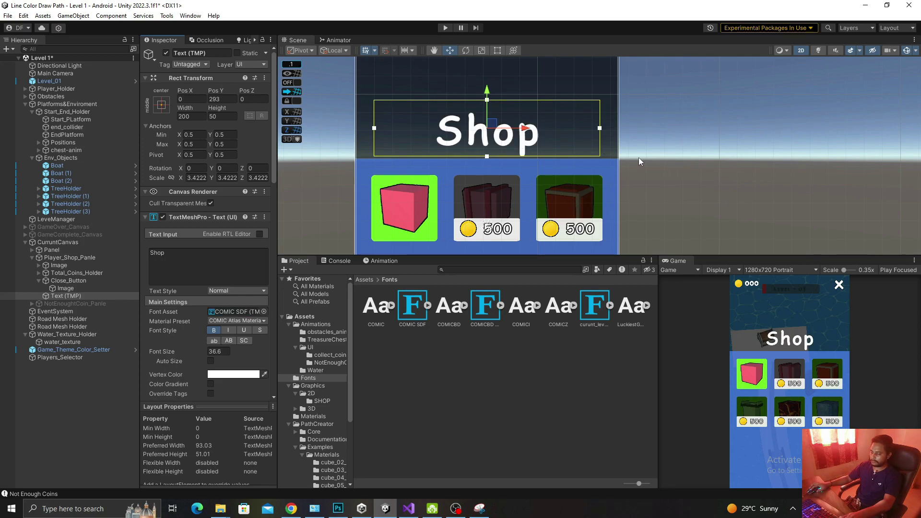
left_click_drag(487, 96, 486, 92)
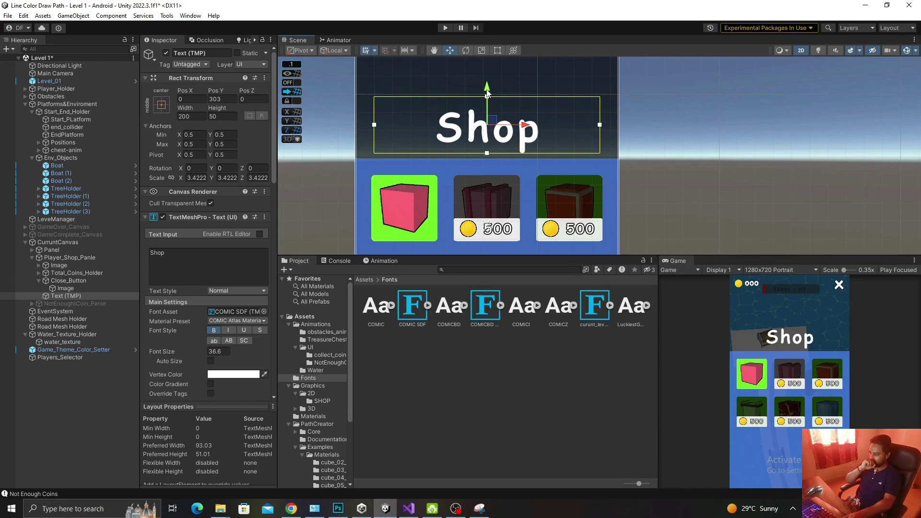
key("ctrl+s")
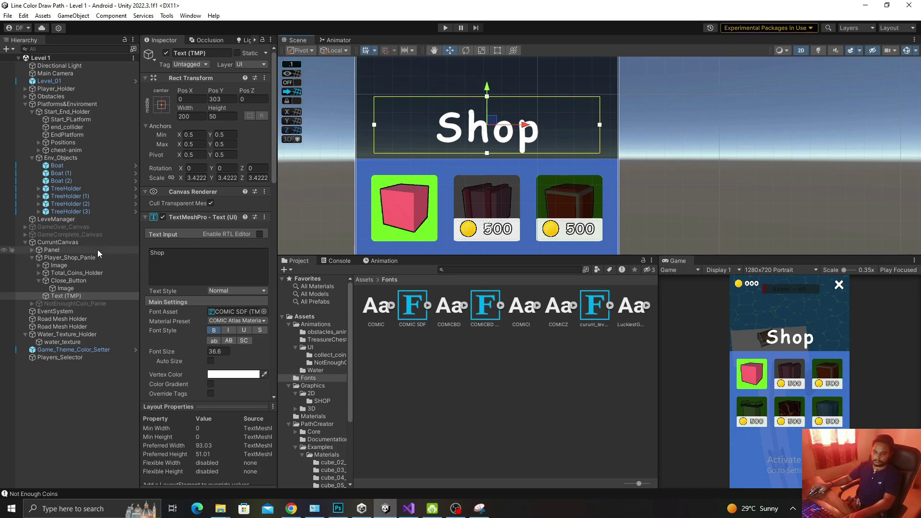
left_click(94, 254)
key("Left")
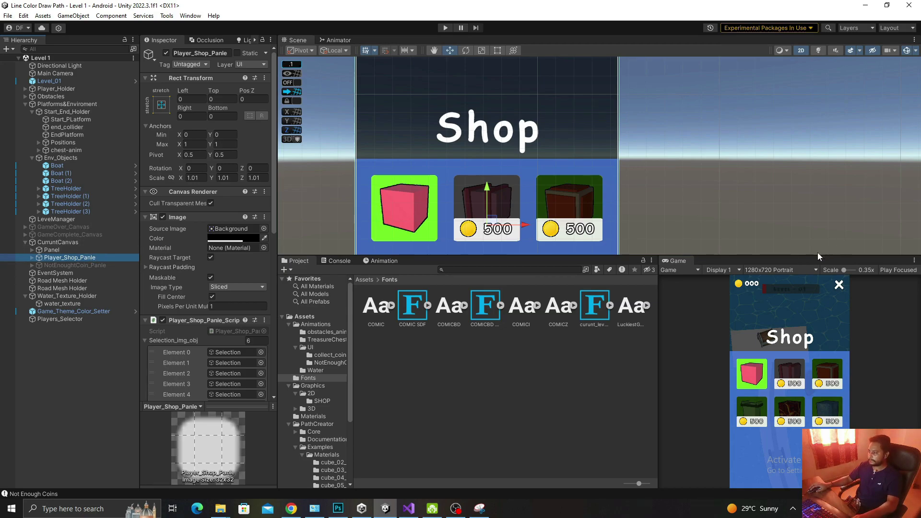
left_click_drag(817, 256, 768, 26)
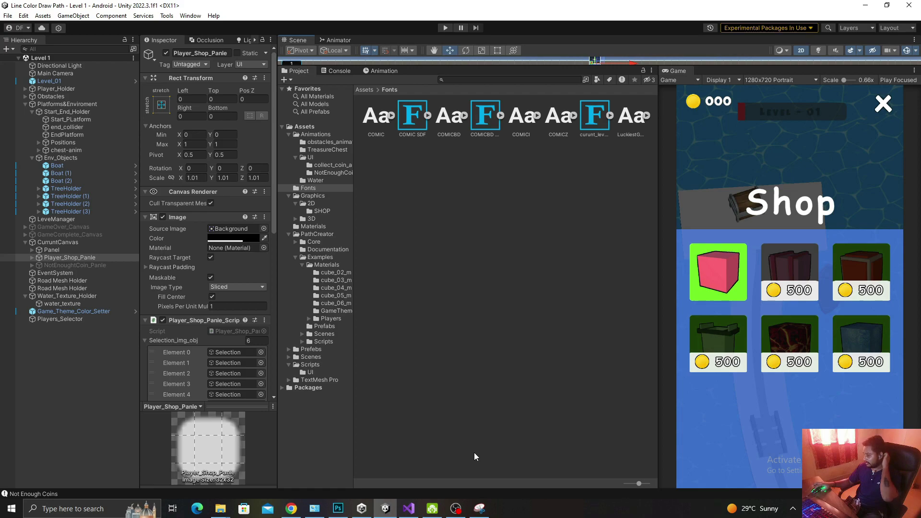
left_click(455, 509)
key("alt+Tab")
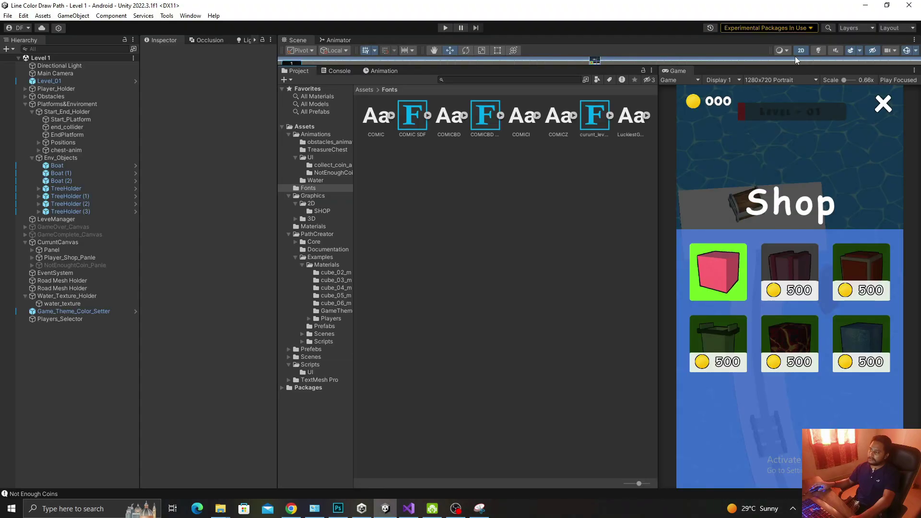
left_click_drag(792, 67, 790, 203)
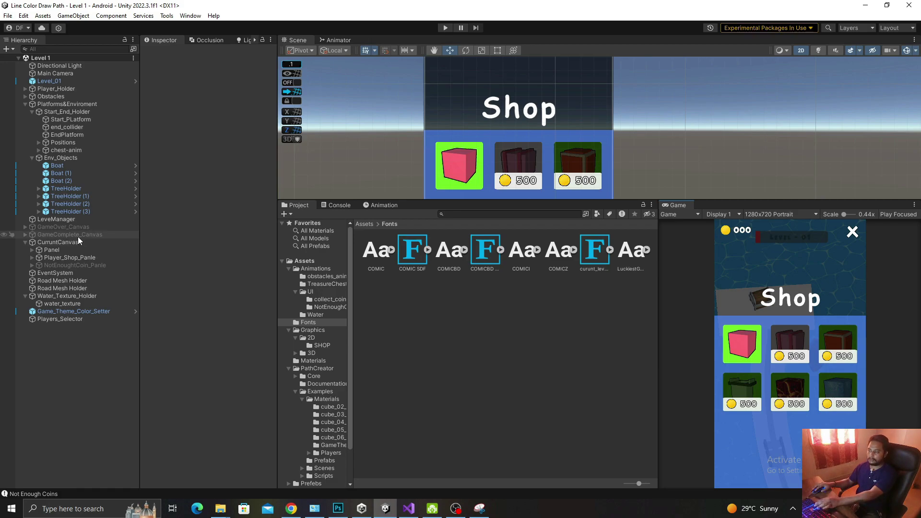
left_click(60, 257)
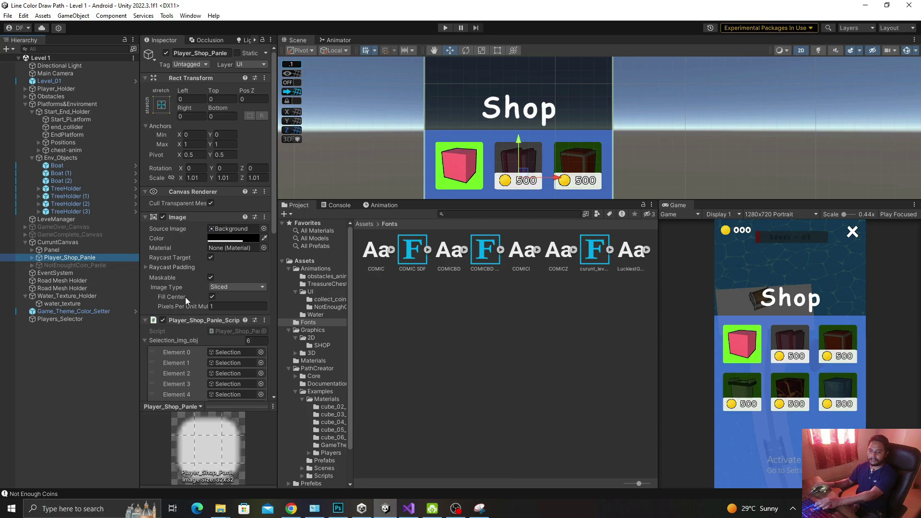
scroll(185, 297, "down", 2)
scroll(189, 298, "down", 1)
- Open the shop panel script and add a public void Close_Button() method after the coroutine
double_click(222, 253)
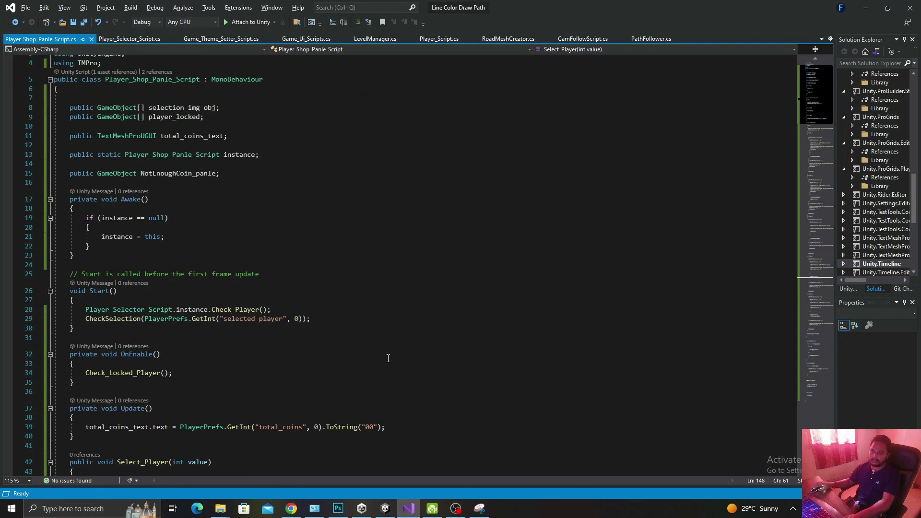
scroll(282, 337, "down", 10)
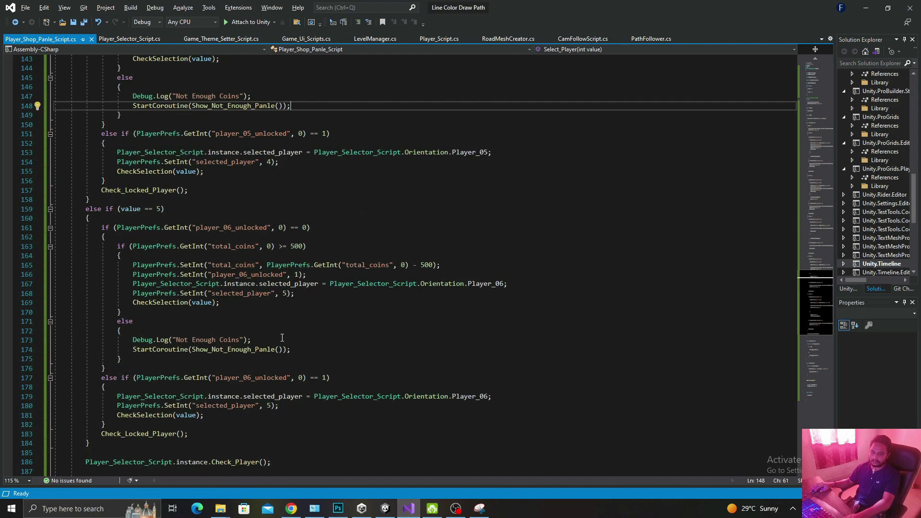
scroll(282, 338, "down", 9)
scroll(282, 338, "down", 9)
left_click(174, 365)
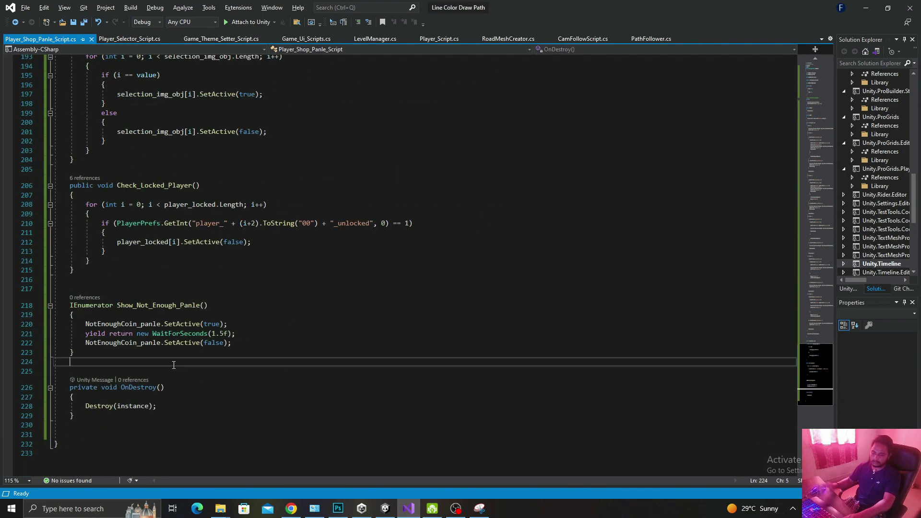
key("Return")
key("Return")
key("Return")
key("Up")
type("public v")
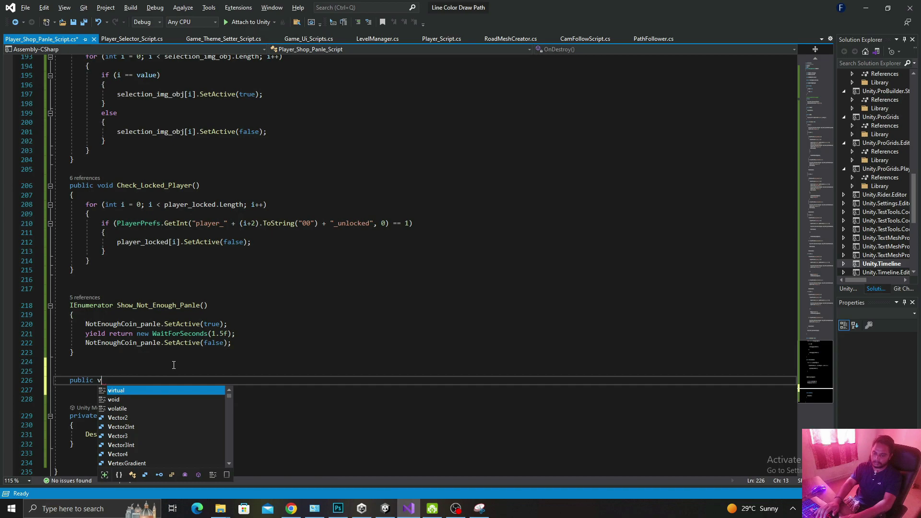
type("oid Close_BVu")
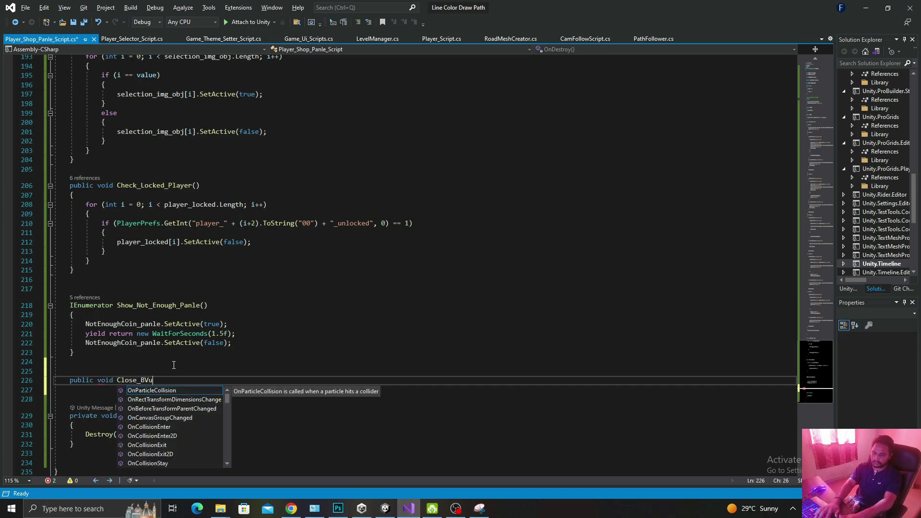
key("BackSpace")
key("BackSpace")
type("utton()")
key("Return")
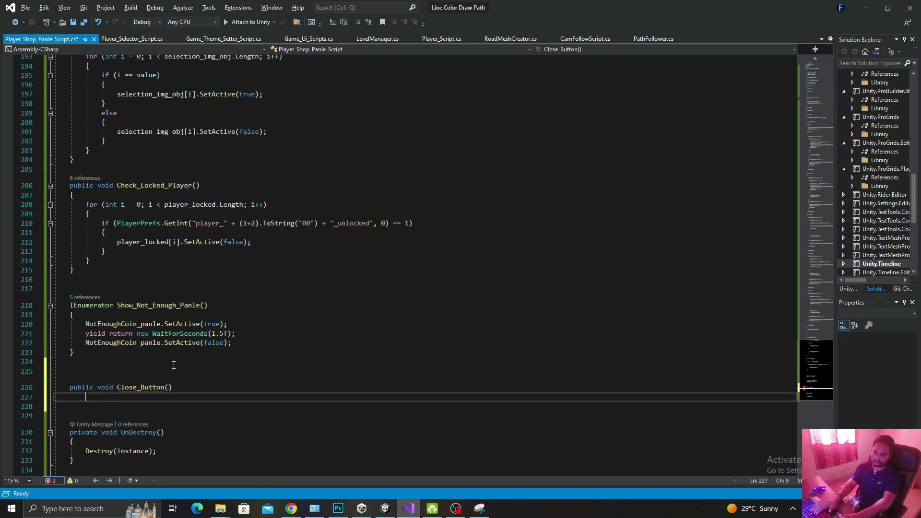
type("{}")
key("Return")
- Fill the method body with this.gameObject.SetActive(false); and save the script
type("this")
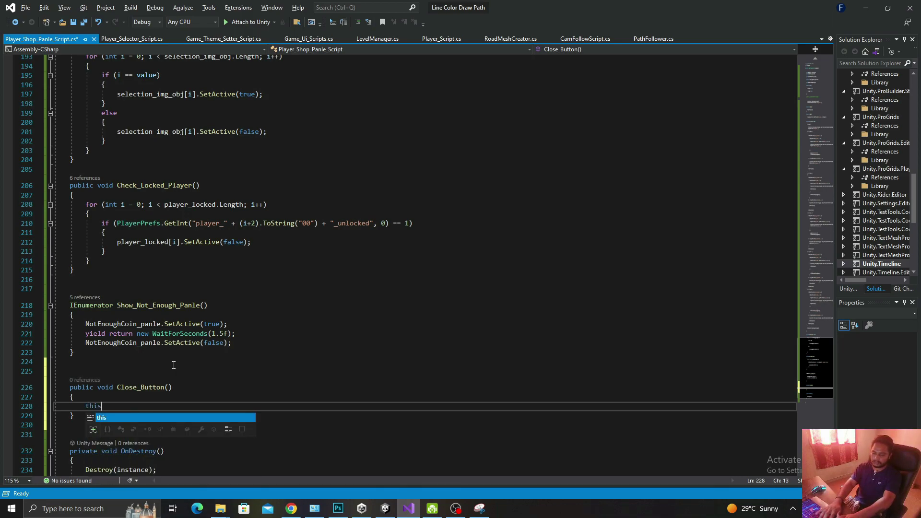
type(".gameObject.SAet")
key("BackSpace")
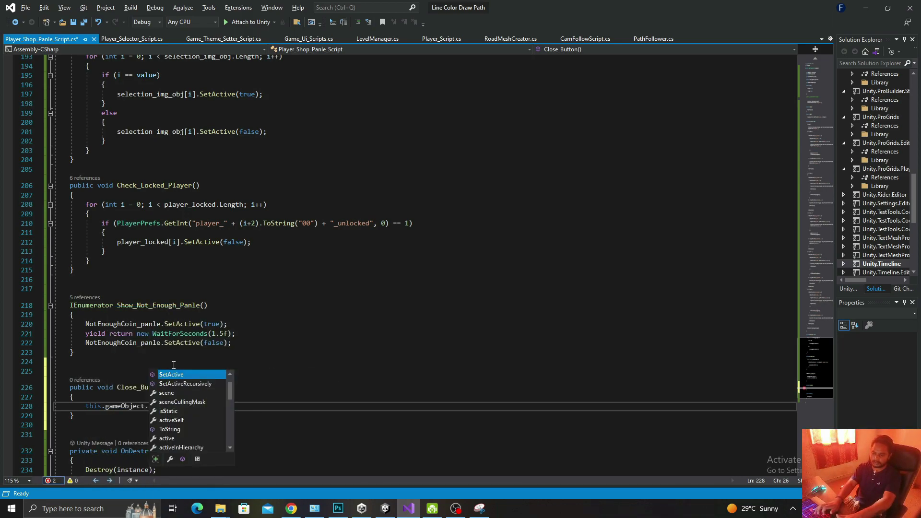
key("Tab")
type("()f")
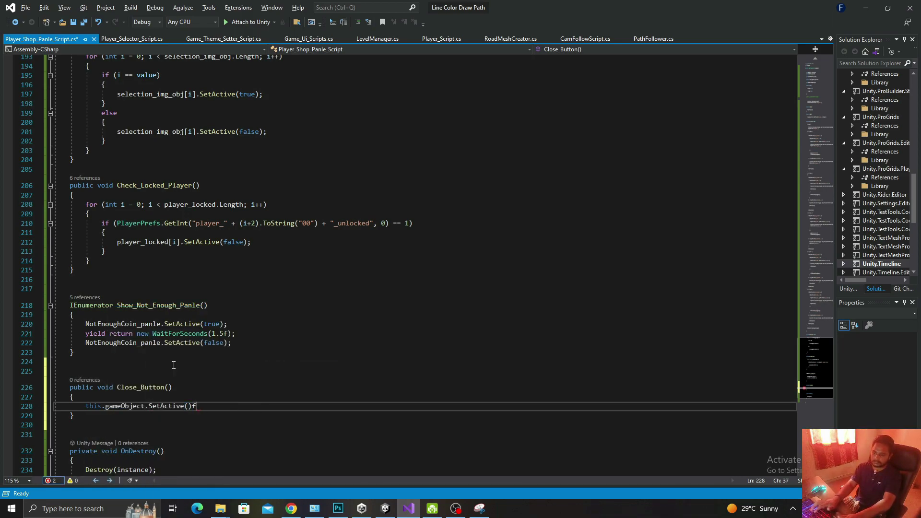
key("BackSpace")
key("BackSpace")
type("false);")
key("ctrl+s")
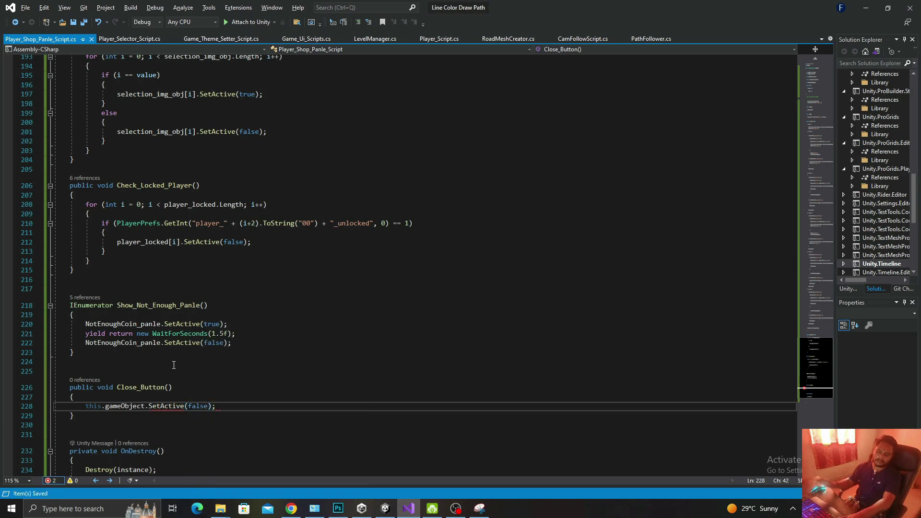
key("alt+Tab")
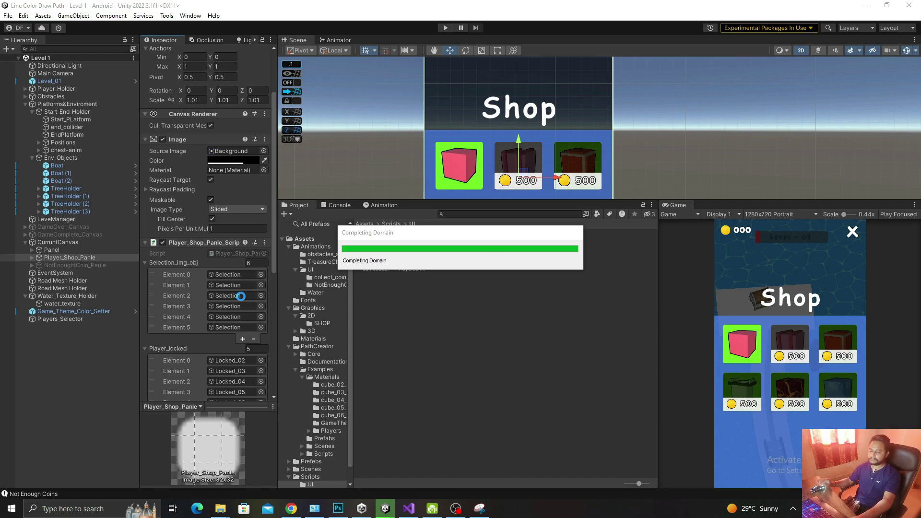
- Wire Close_Button's On Click to Player_Shop_Panle_Script > Close_Button() on Player_Shop_Panle
scroll(200, 344, "down", 3)
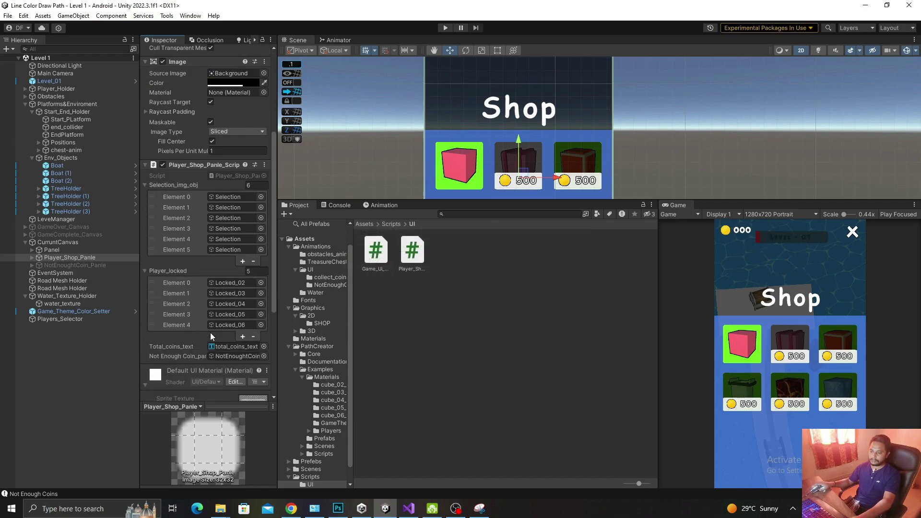
scroll(210, 336, "down", 3)
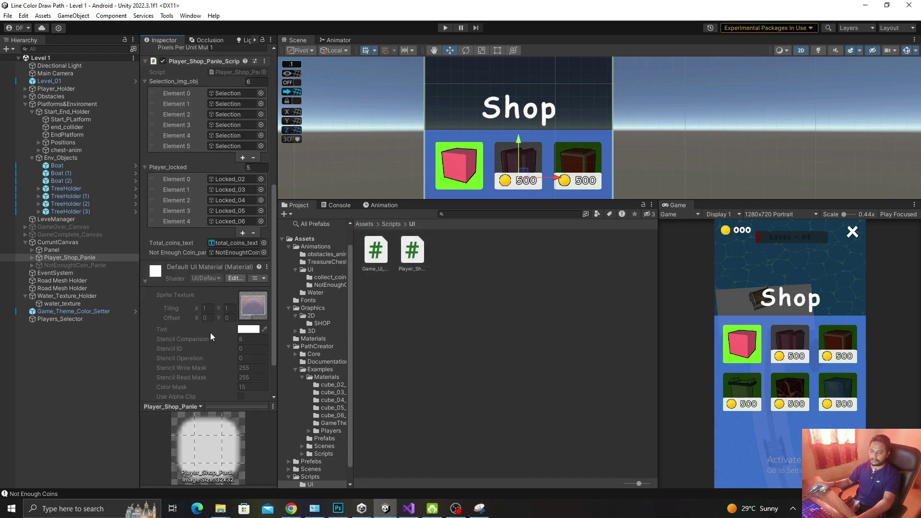
left_click(32, 257)
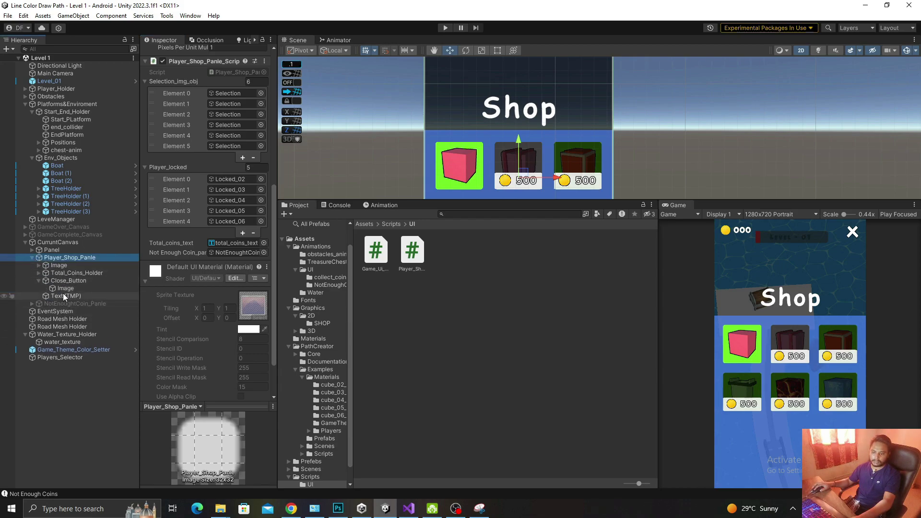
left_click(69, 281)
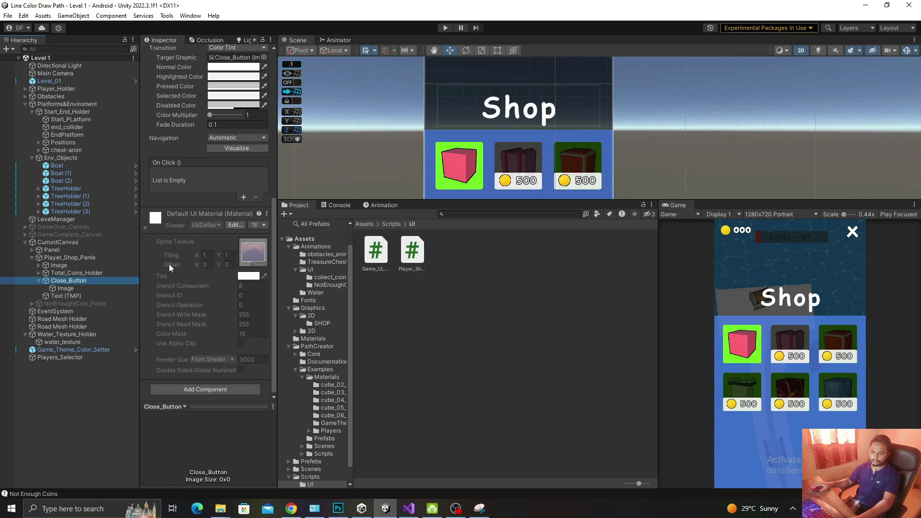
left_click(244, 197)
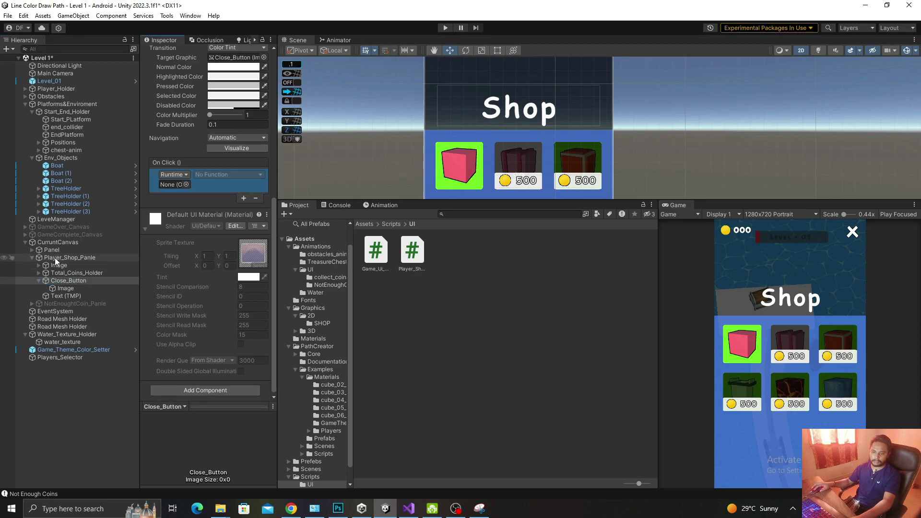
mouse_move(55, 258)
left_mouse_down()
mouse_move(186, 201)
mouse_move(179, 184)
left_mouse_up()
left_click(212, 174)
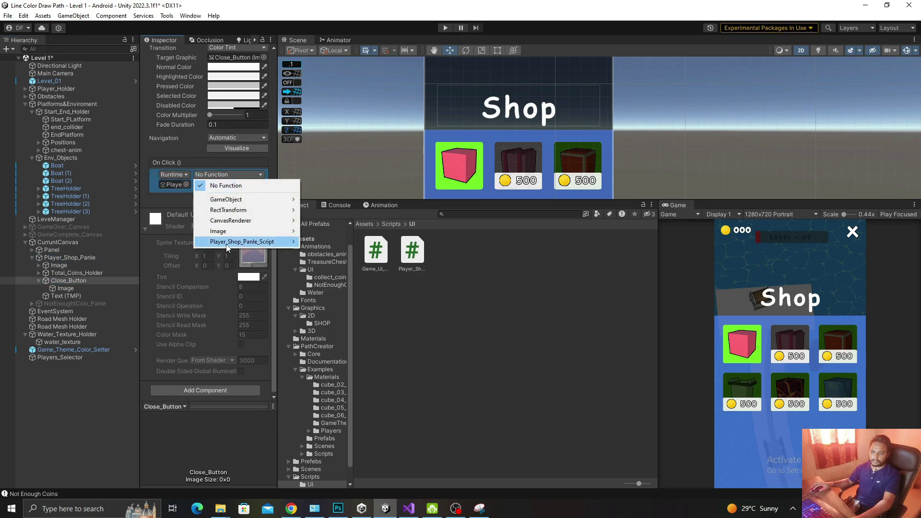
mouse_move(250, 242)
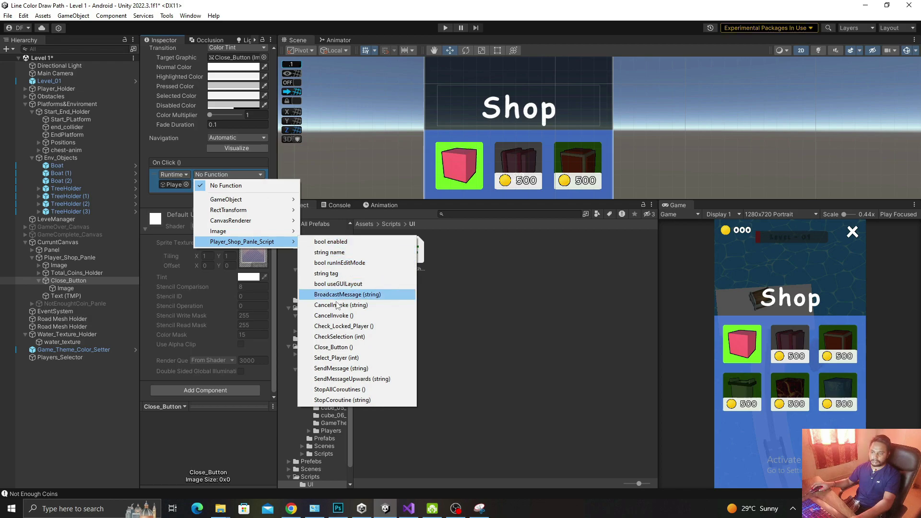
left_click(337, 347)
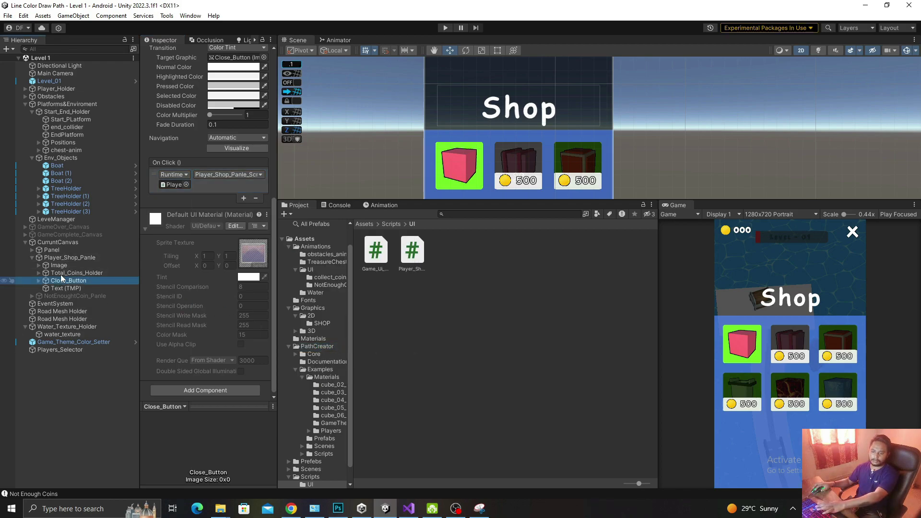
- Deactivate Player_Shop_Panle so the shop panel is hidden
left_click(62, 257)
key("Left")
scroll(211, 216, "up", 10)
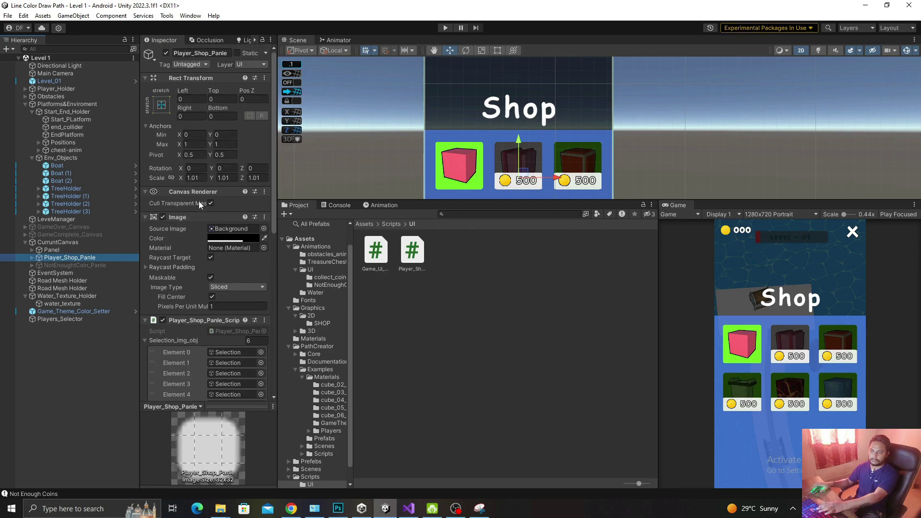
left_click(166, 53)
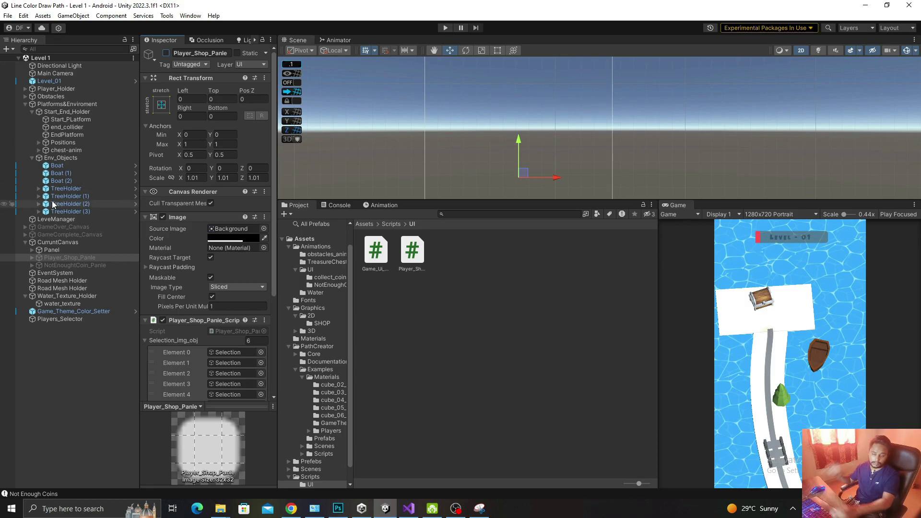
- Inspect the Panel's children, framing the Currunt_Level text and Slider in the scene
left_click(53, 257)
left_click(51, 250)
left_click(32, 250)
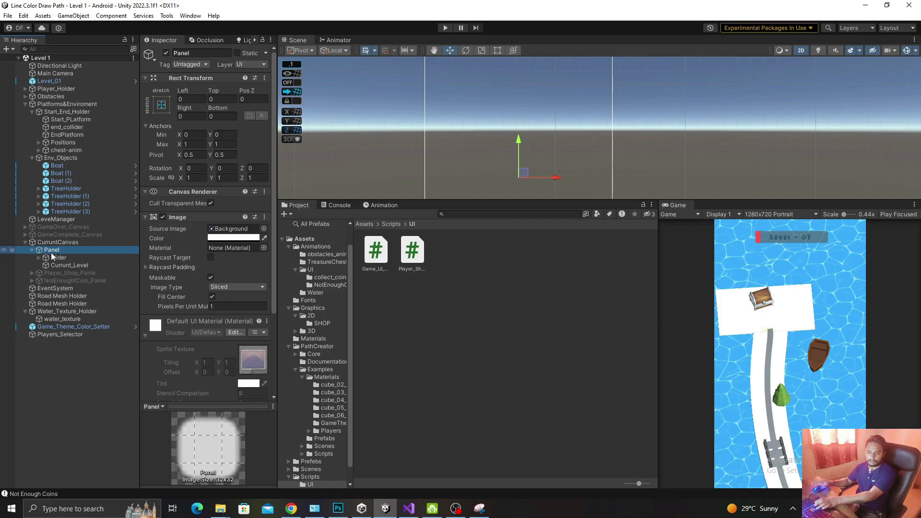
left_click(70, 266)
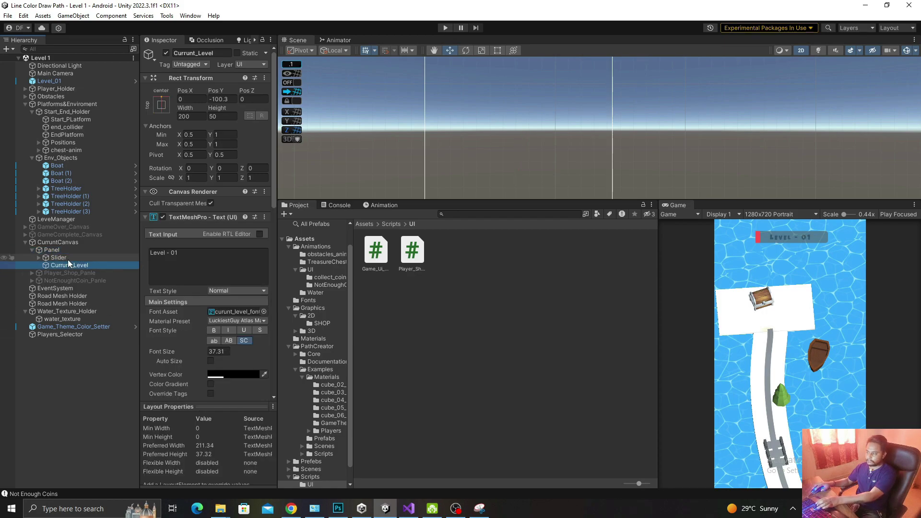
double_click(65, 263)
double_click(64, 258)
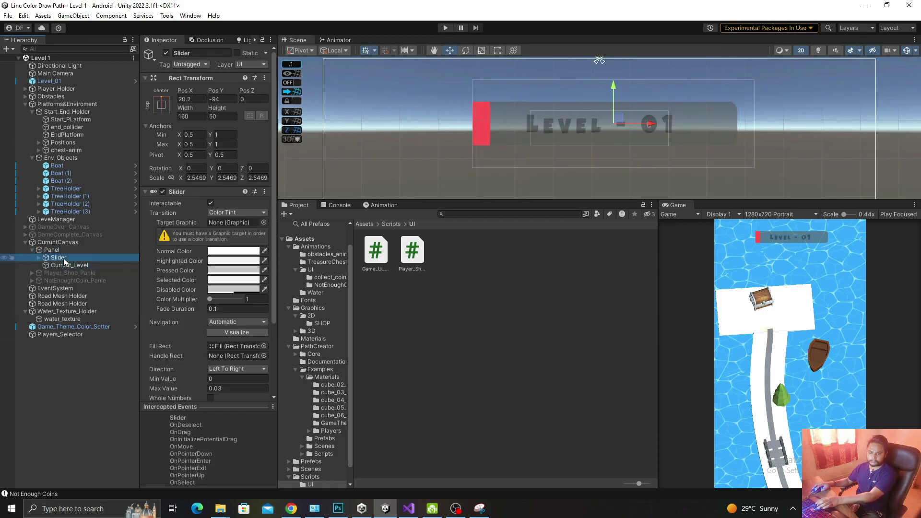
left_click(61, 252)
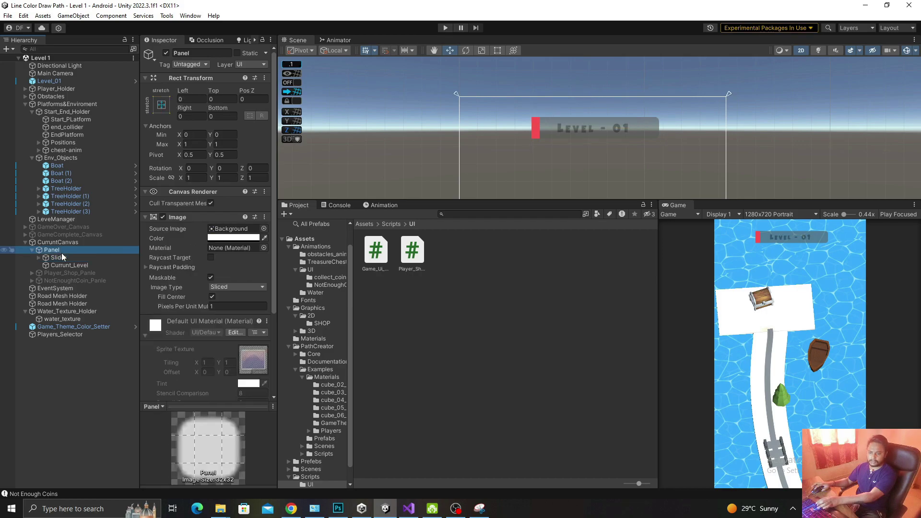
- Add a new UI Image under Panel, keeping its raycast target on
right_click(62, 252)
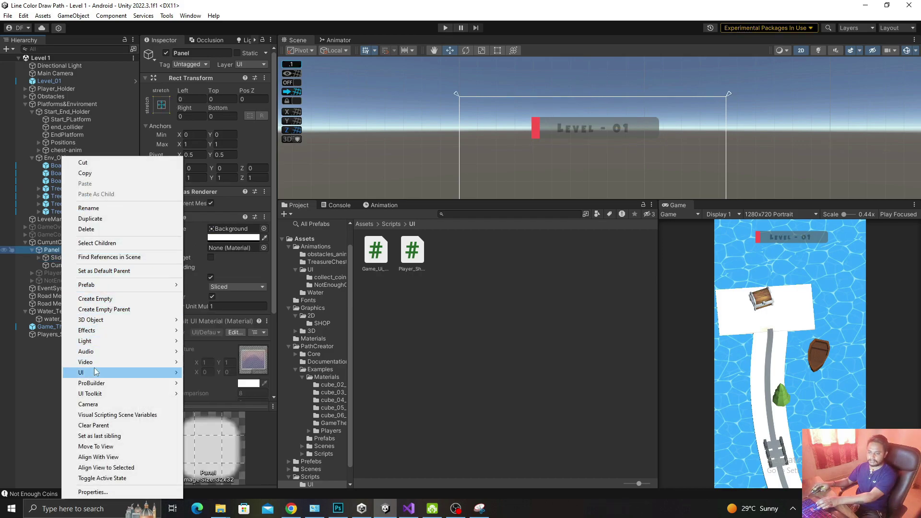
mouse_move(93, 372)
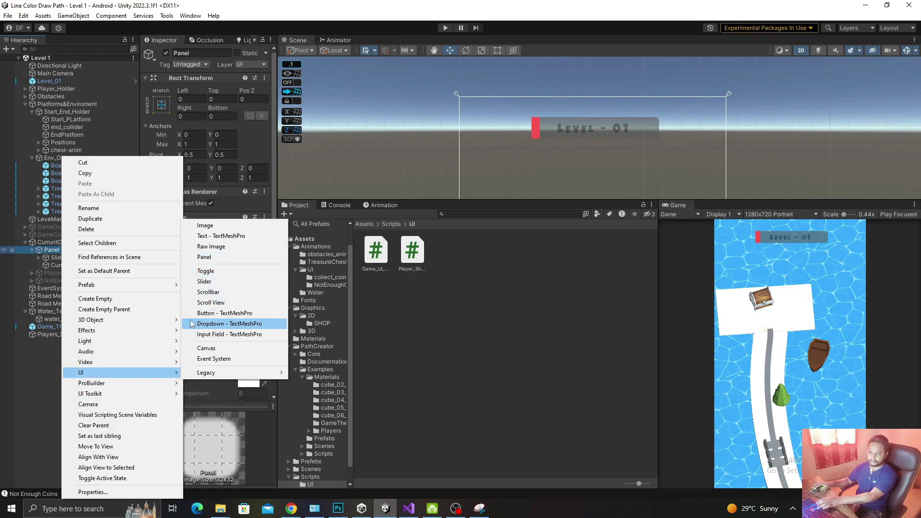
left_click(212, 226)
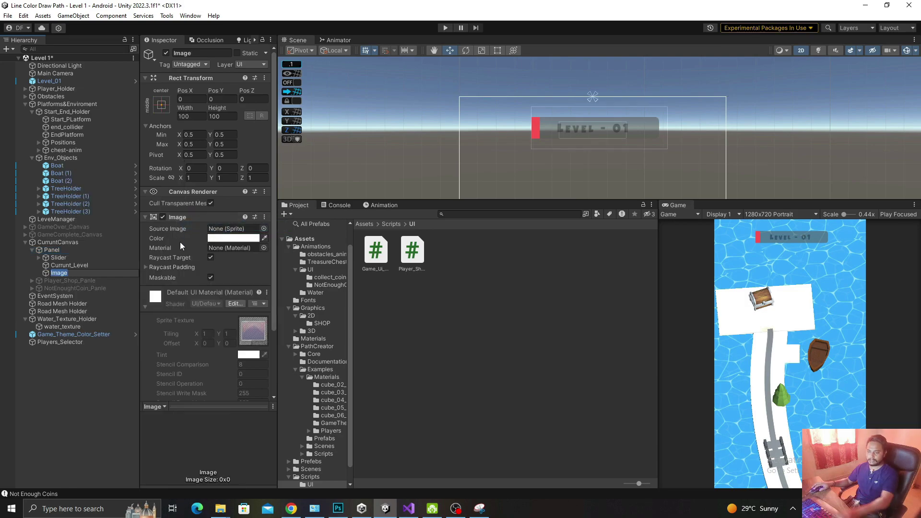
left_click(210, 257)
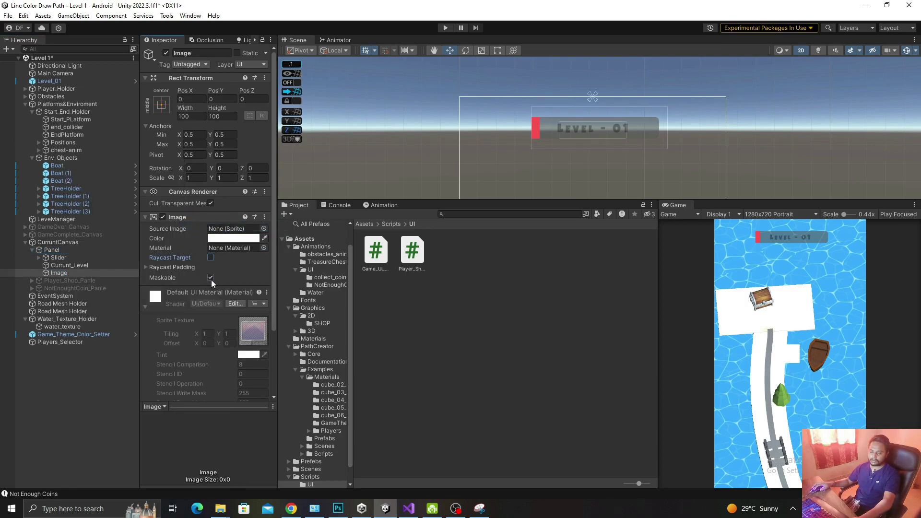
left_click(210, 258)
- Stretch the Image to fill the canvas, tint it 0D0D0D at alpha 99, and save
left_click(161, 104)
left_click(267, 253, "alt")
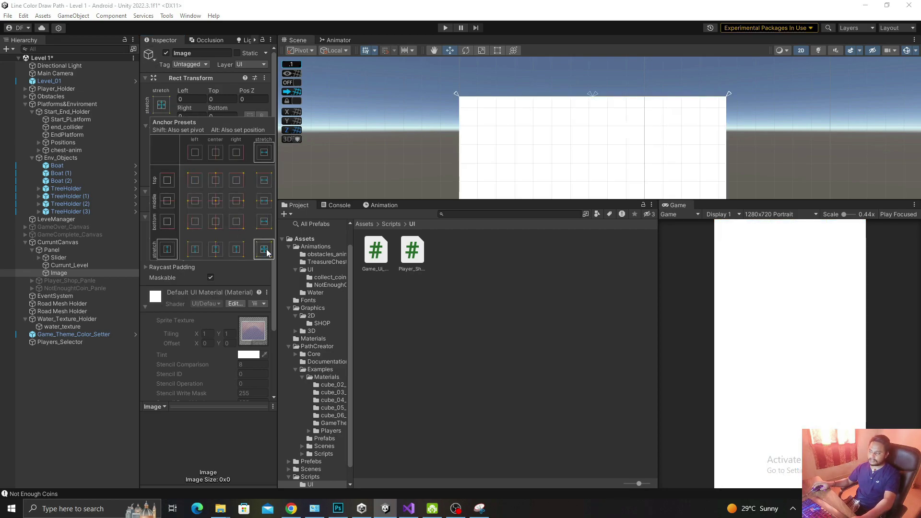
left_click(90, 273)
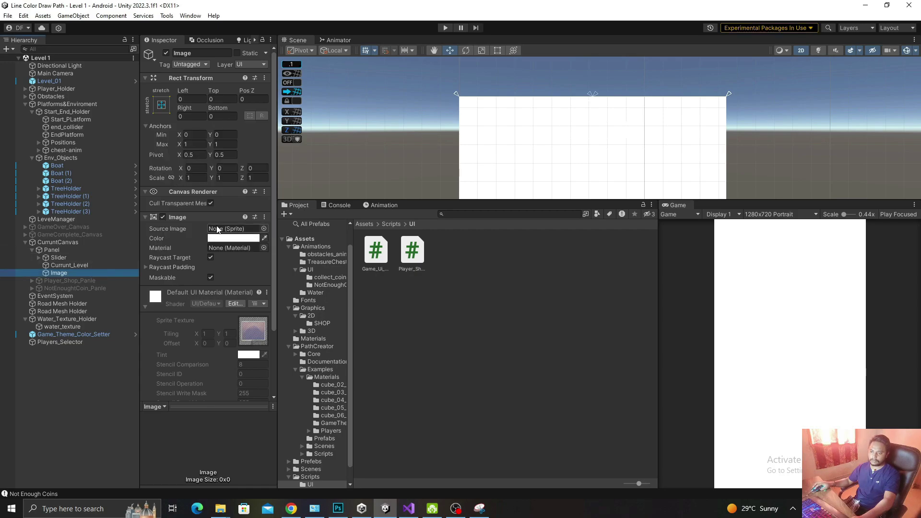
left_click(233, 239)
left_click(247, 335)
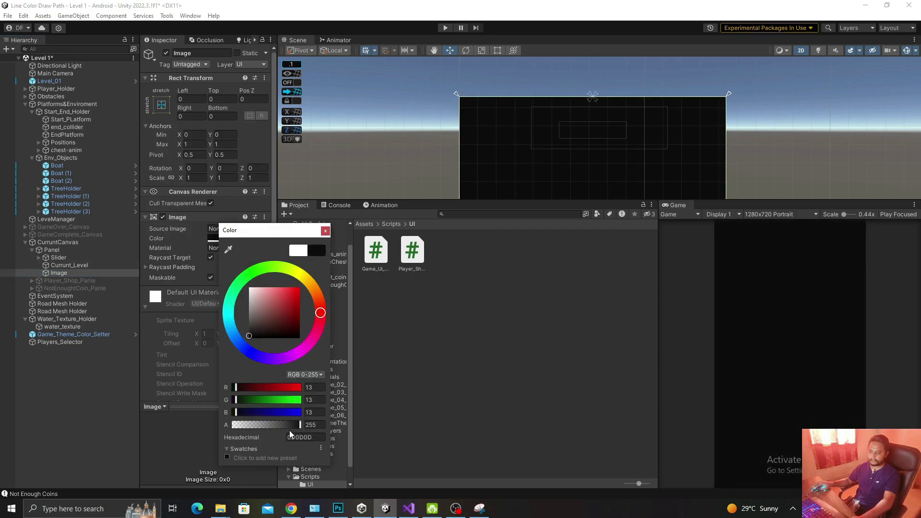
left_click_drag(281, 425, 256, 429)
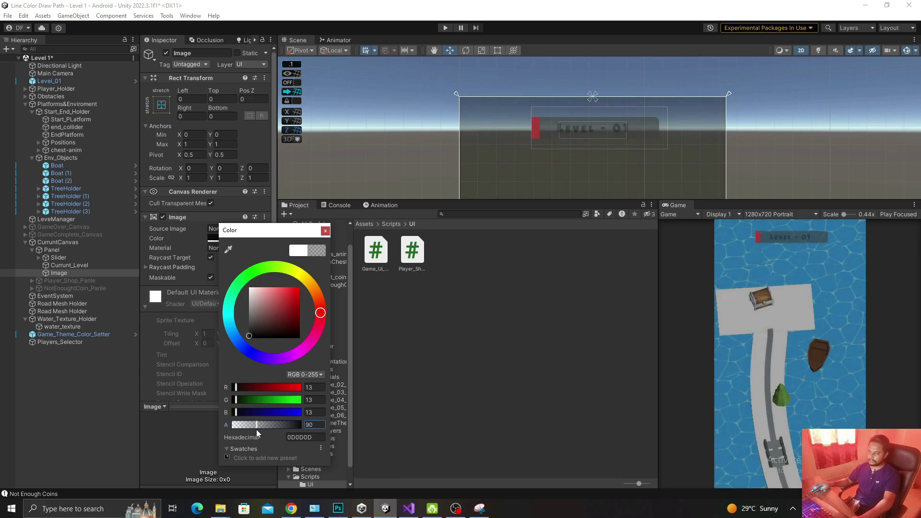
left_click_drag(256, 429, 259, 431)
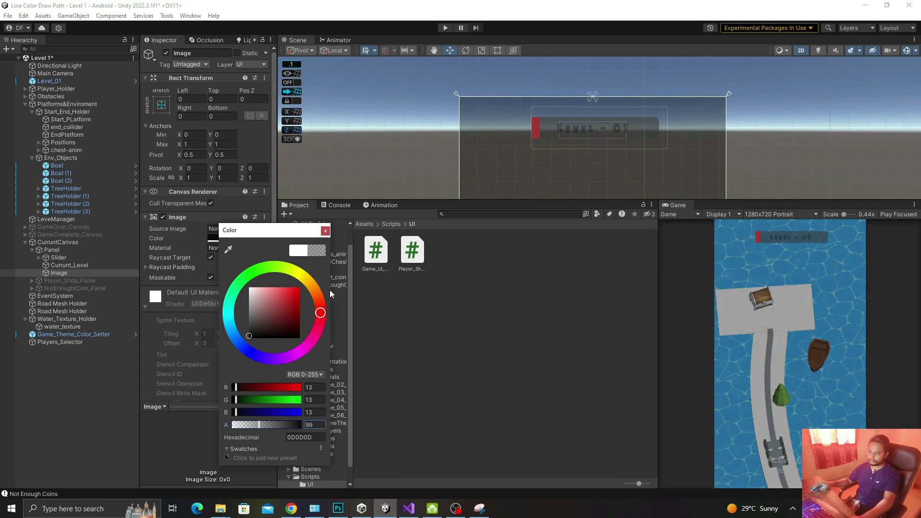
left_click(326, 232)
key("ctrl+s")
- Add a Button under the Image, delete its Text child, and size it 150×150
right_click(73, 272)
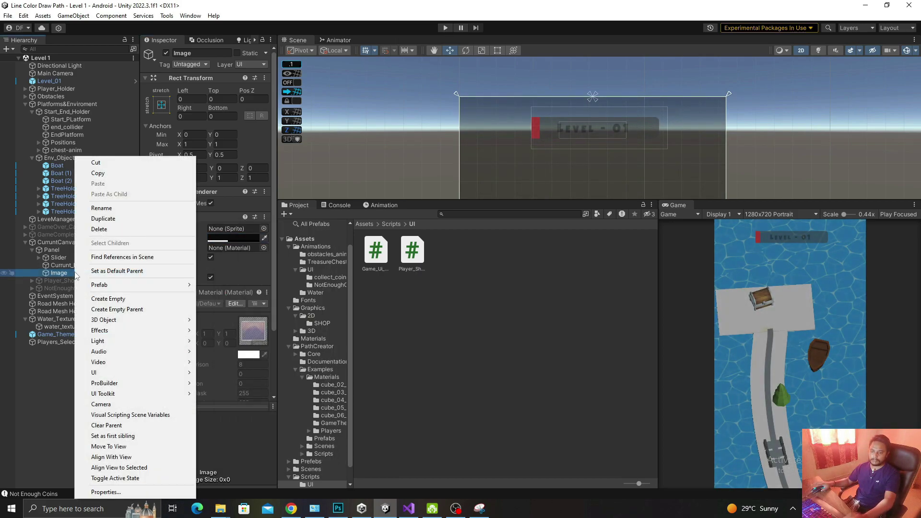
mouse_move(126, 374)
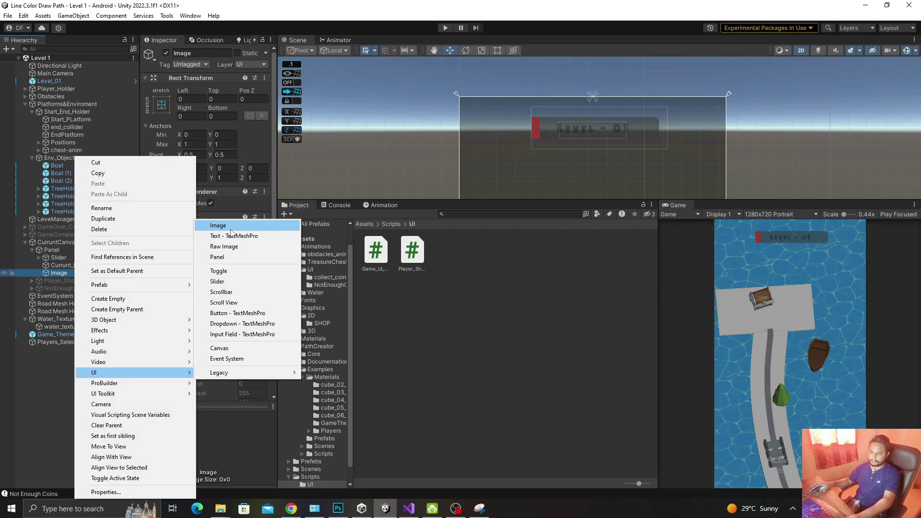
left_click(232, 312)
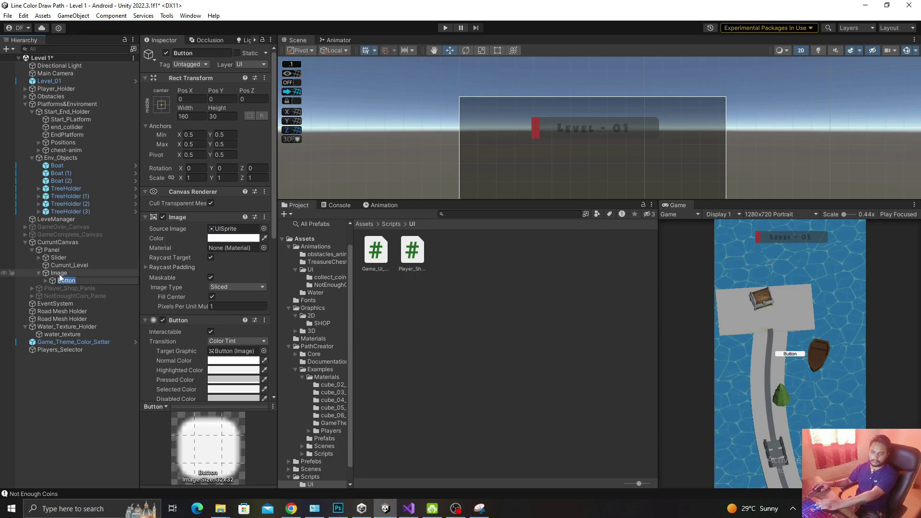
left_click(46, 281)
left_click(71, 289)
key("Delete")
left_click(70, 281)
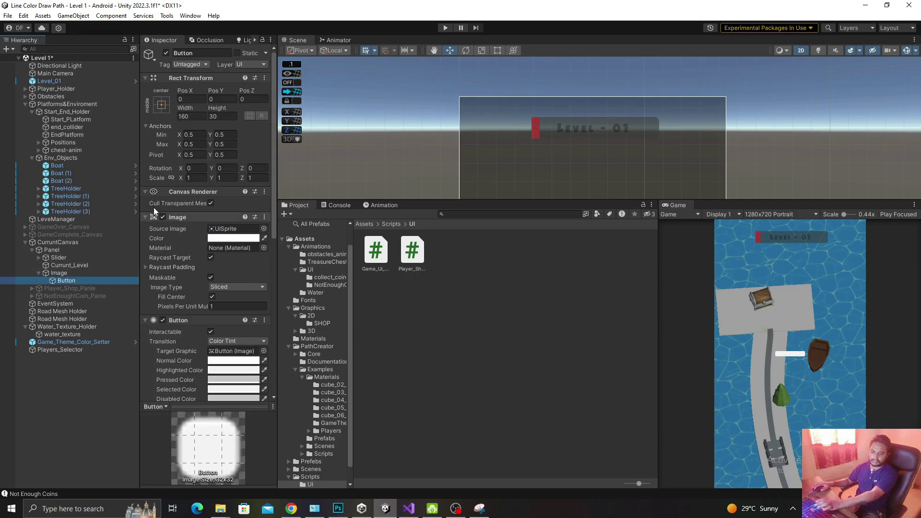
left_click(195, 116)
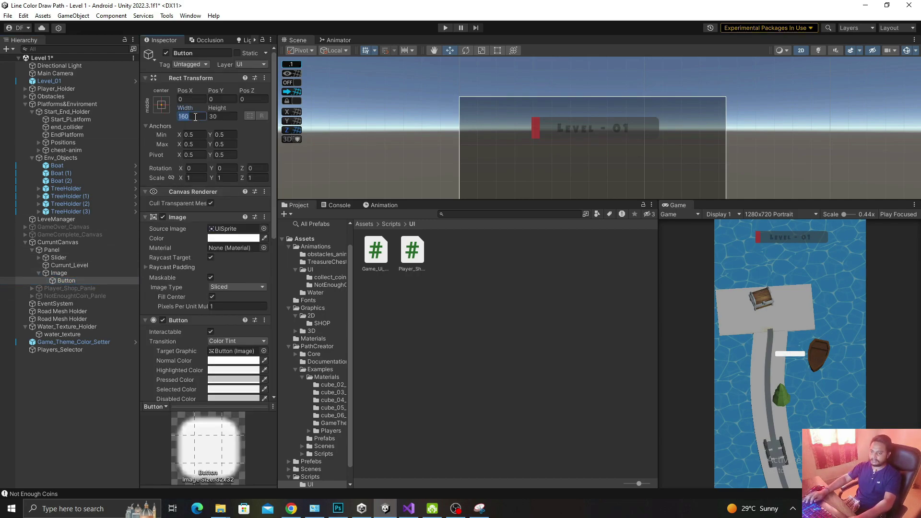
type("150")
key("Tab")
type("150")
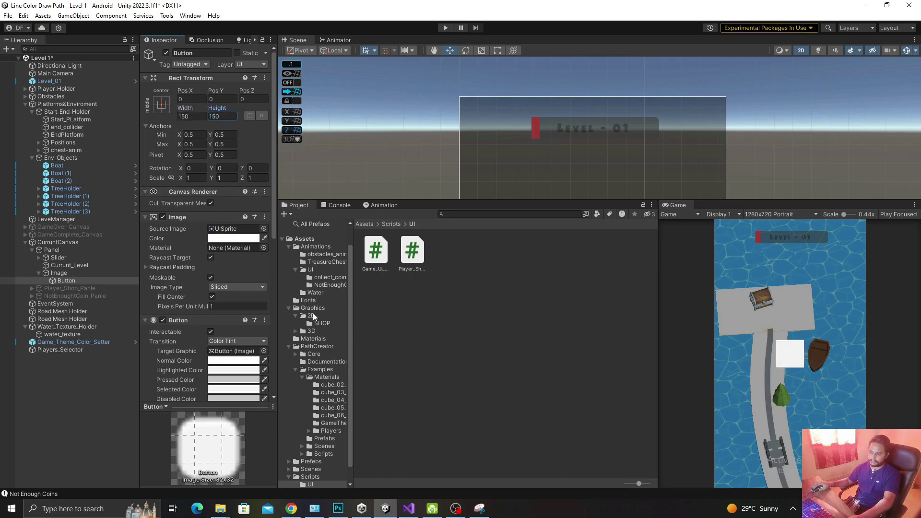
- Give the Button the Rounded Rectangle sprite and move it right to Pos X 307.8
left_click(320, 323)
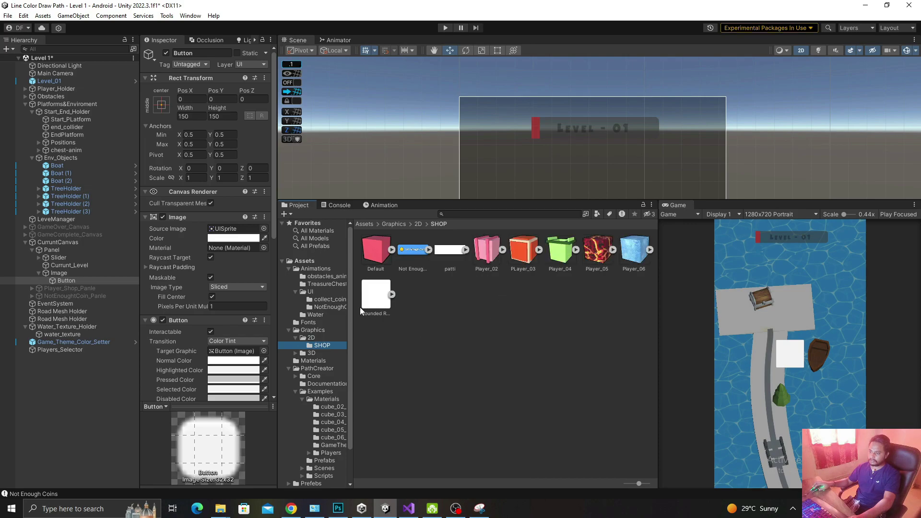
left_click_drag(360, 311, 235, 229)
left_click(238, 287)
left_click(226, 296)
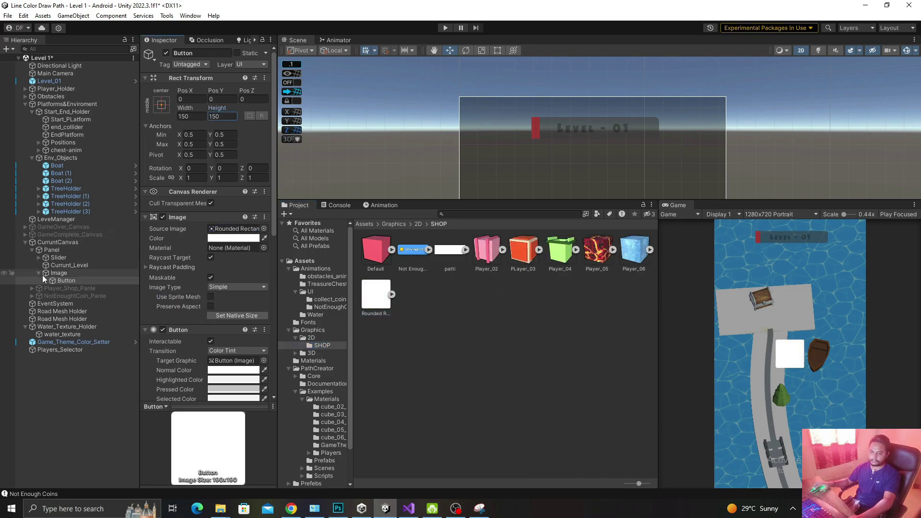
left_click(84, 281)
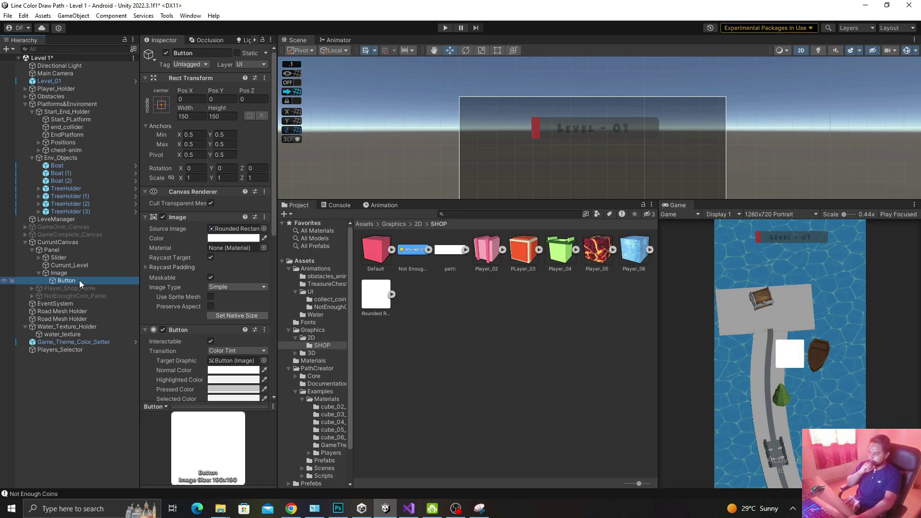
double_click(65, 282)
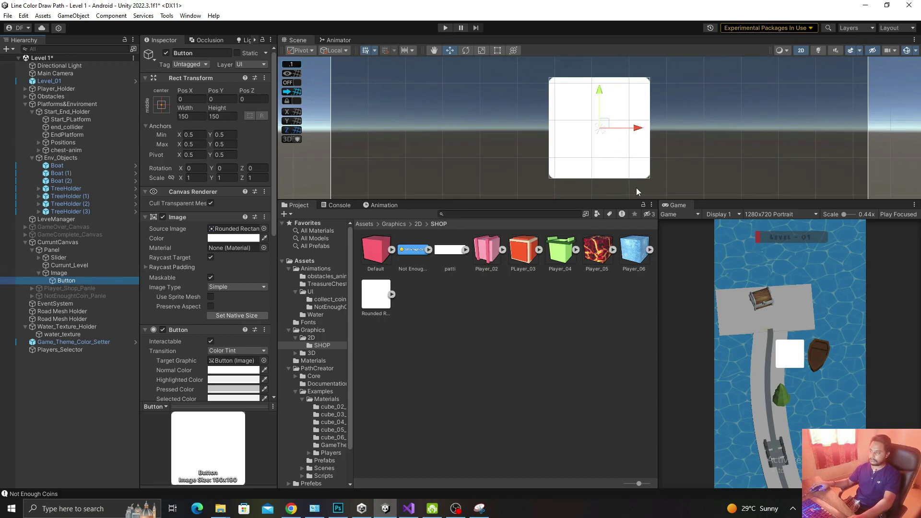
left_click_drag(628, 134, 841, 146)
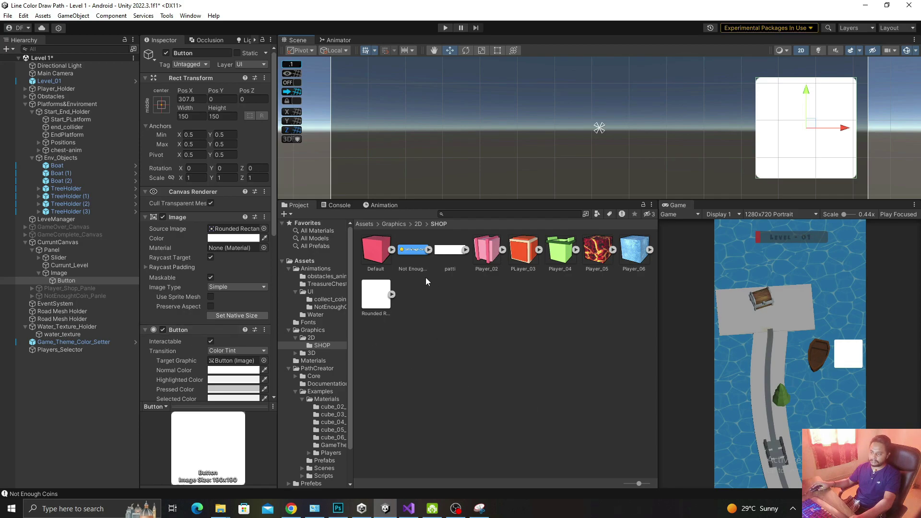
- Give the Button the green button sprite from the 2D graphics folder as its Source Image
left_click(315, 338)
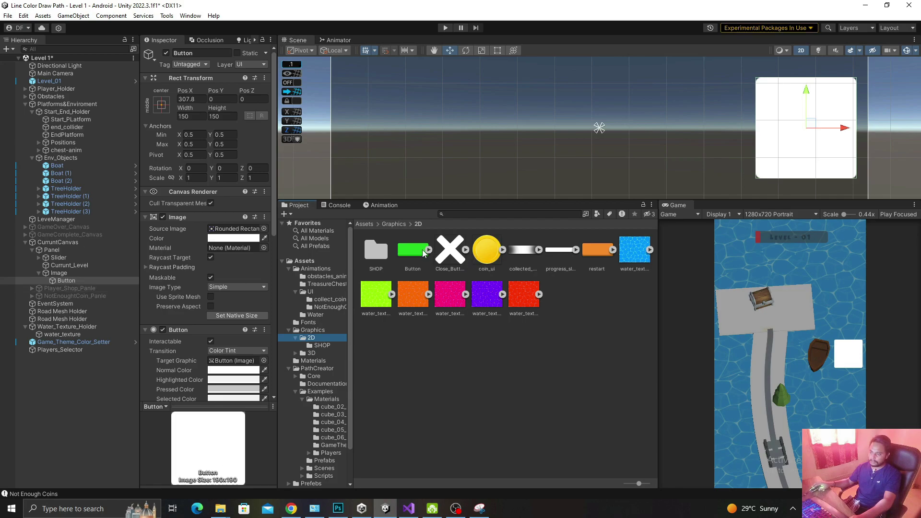
left_click_drag(413, 250, 243, 231)
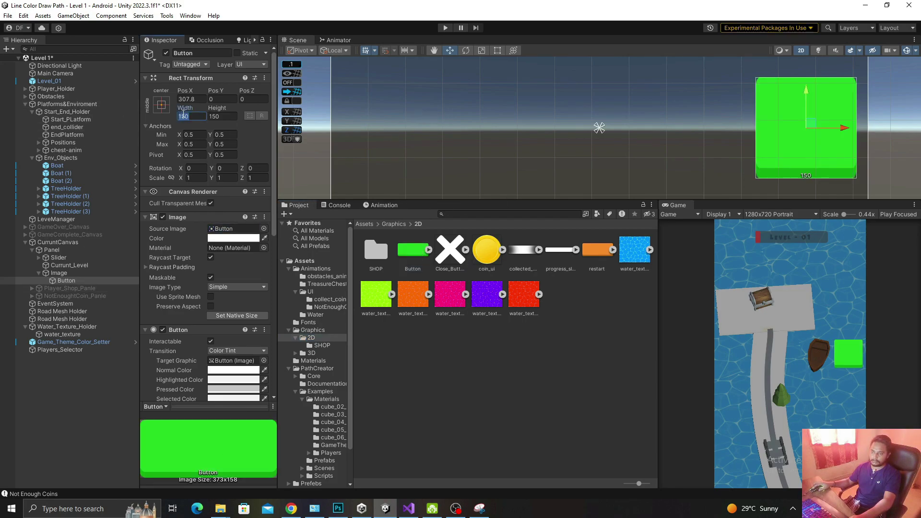
type("200")
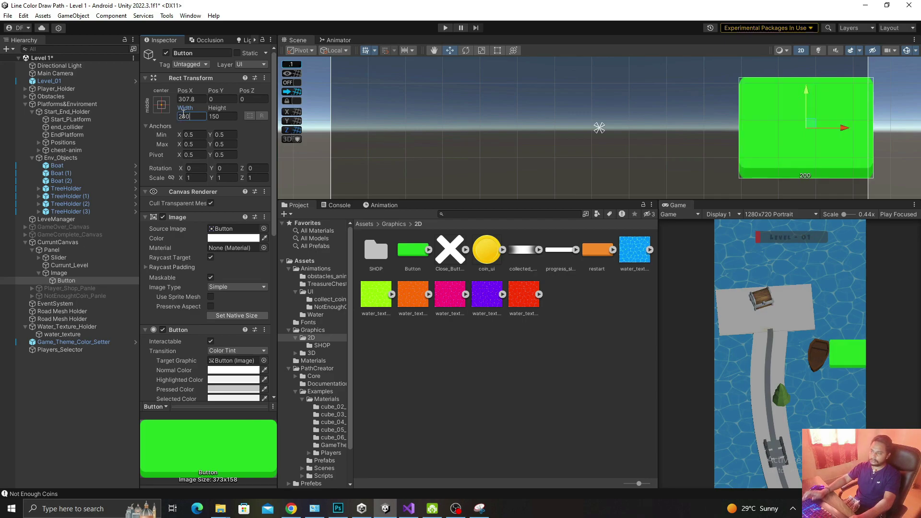
type("6")
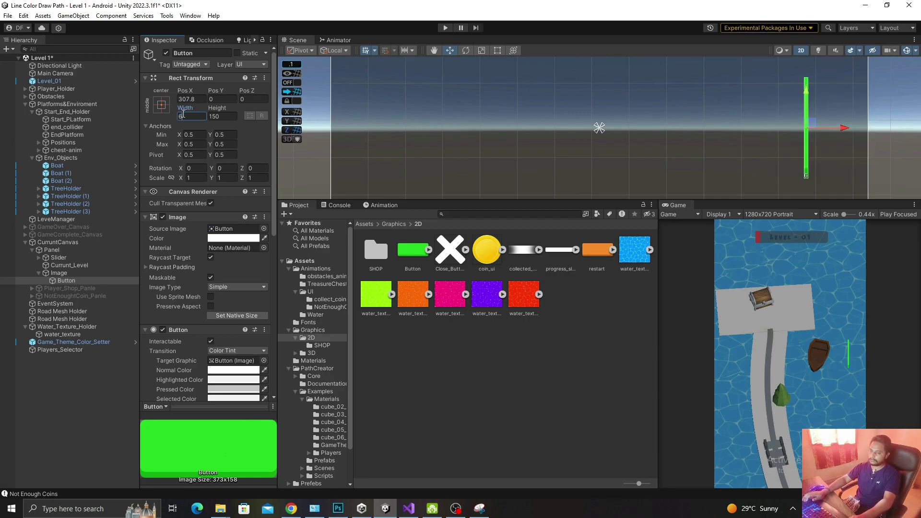
type("00")
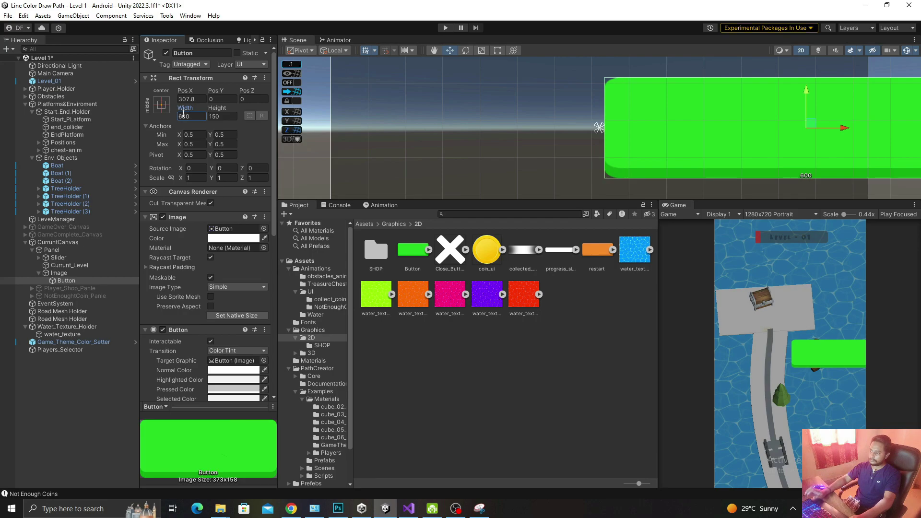
left_click(187, 126)
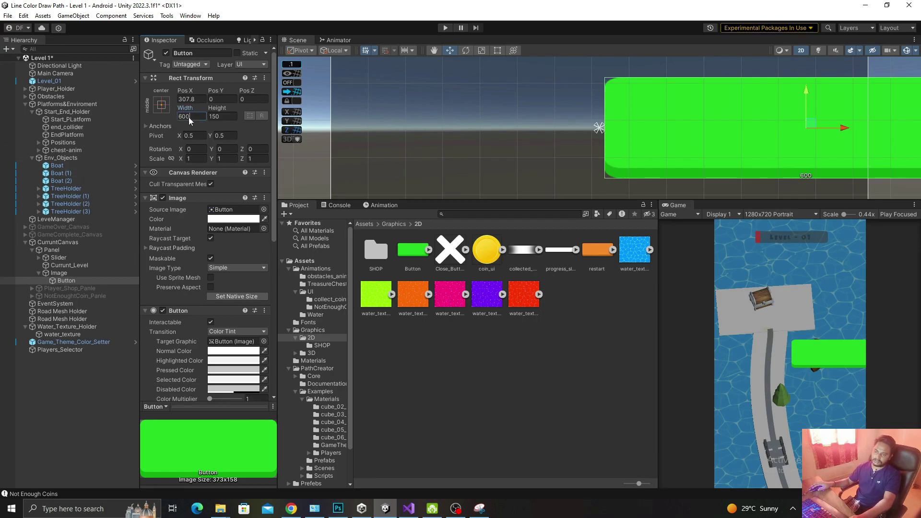
type("500")
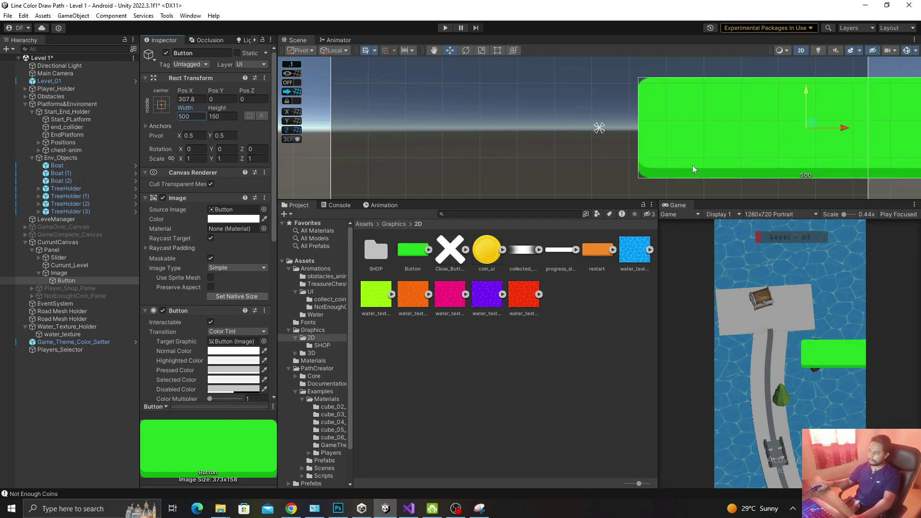
- Move the green button down toward the screen bottom, around Pos Y -586
left_click_drag(839, 133, 508, 133)
key("f")
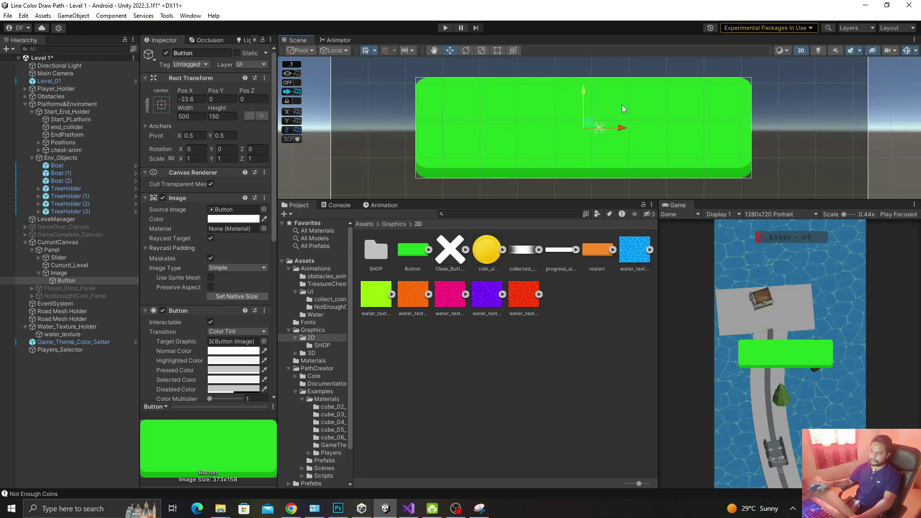
scroll(589, 117, "down", 2)
left_click_drag(590, 86, 593, 223)
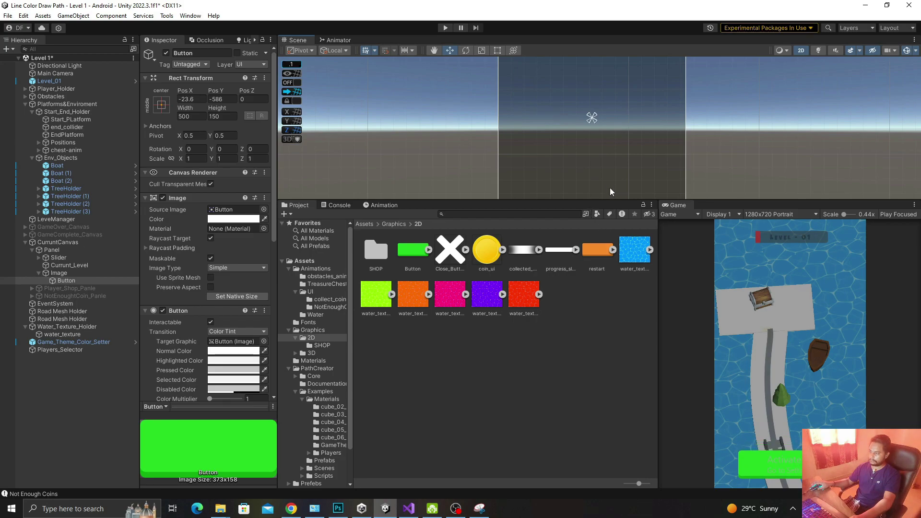
middle_click_drag(611, 191, 621, 149)
left_click_drag(620, 146, 603, 136)
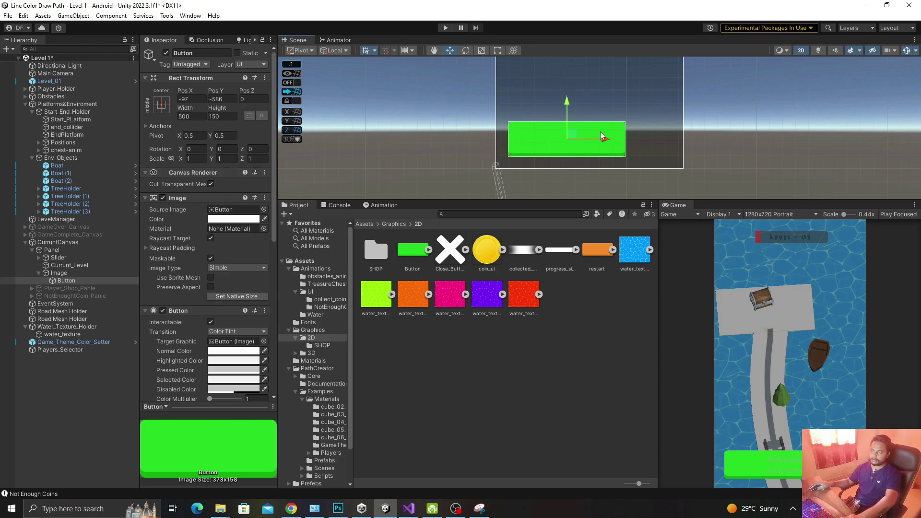
- Resize the green button to width 250 and height 100
left_click(74, 281)
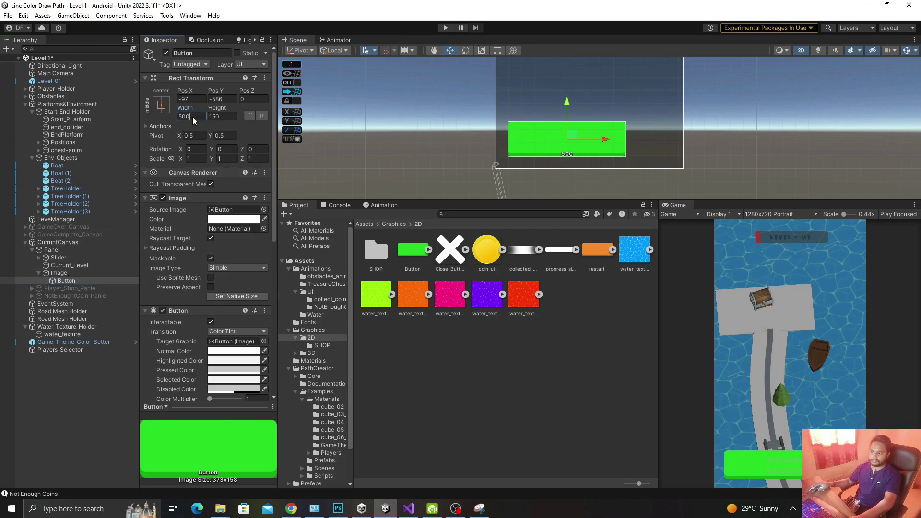
left_click(235, 115)
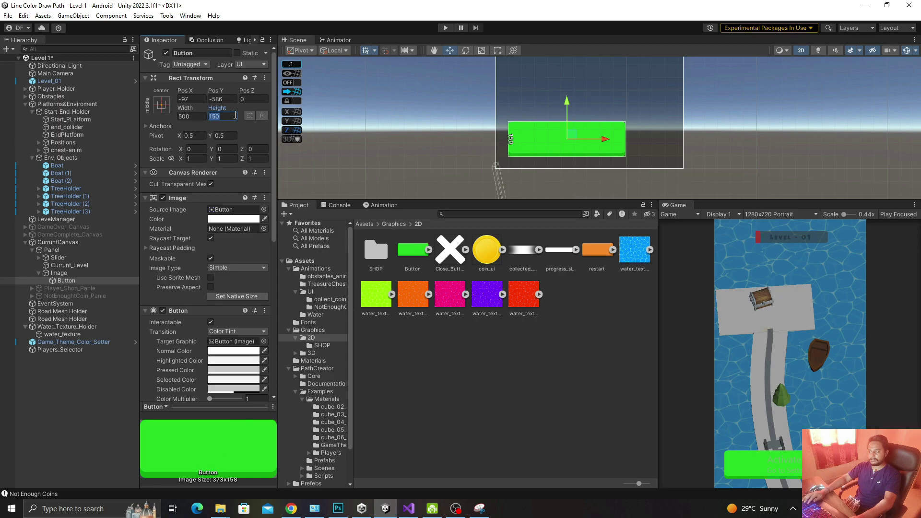
type("100")
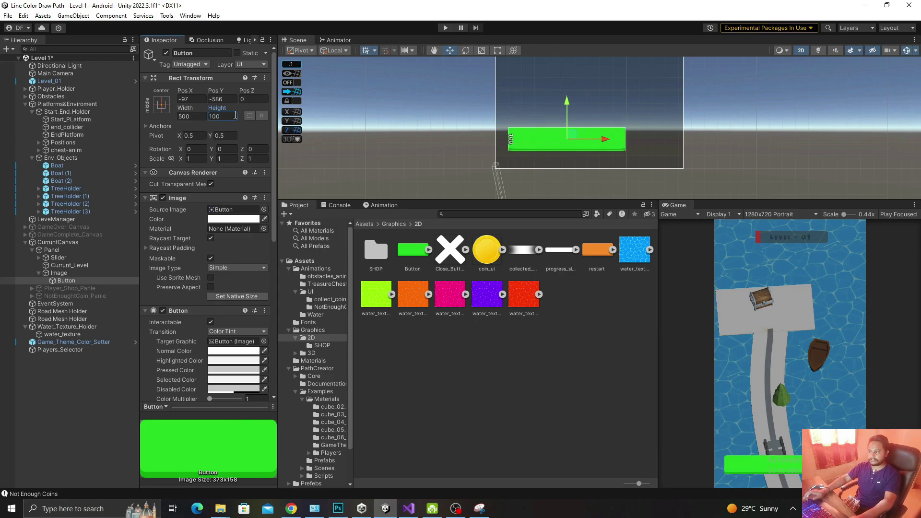
left_click(196, 116)
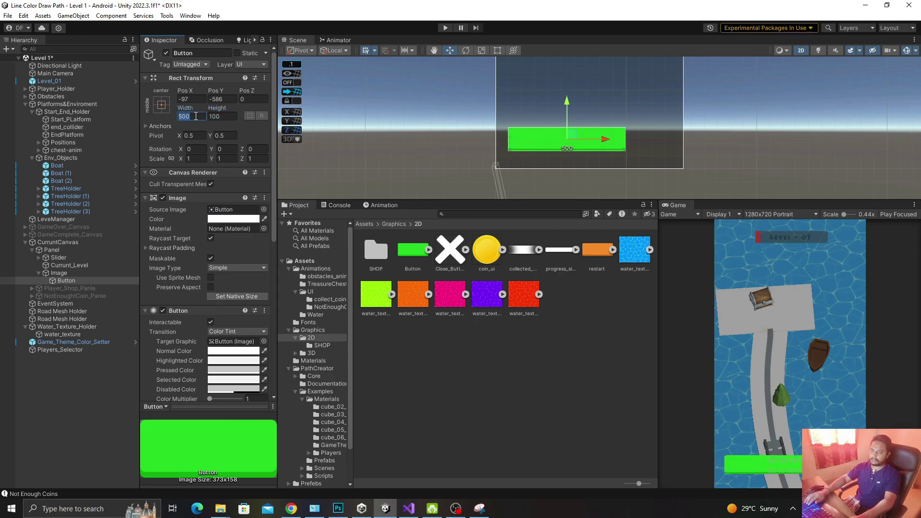
type("350")
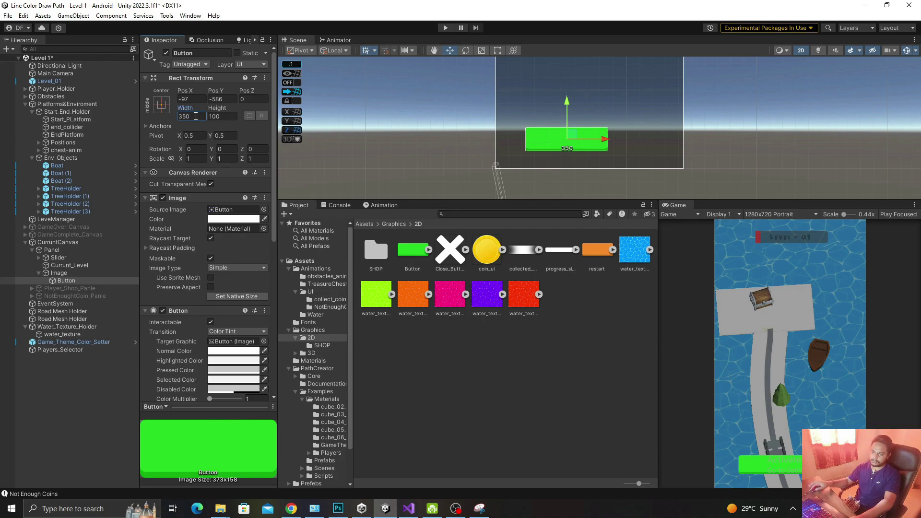
type("200")
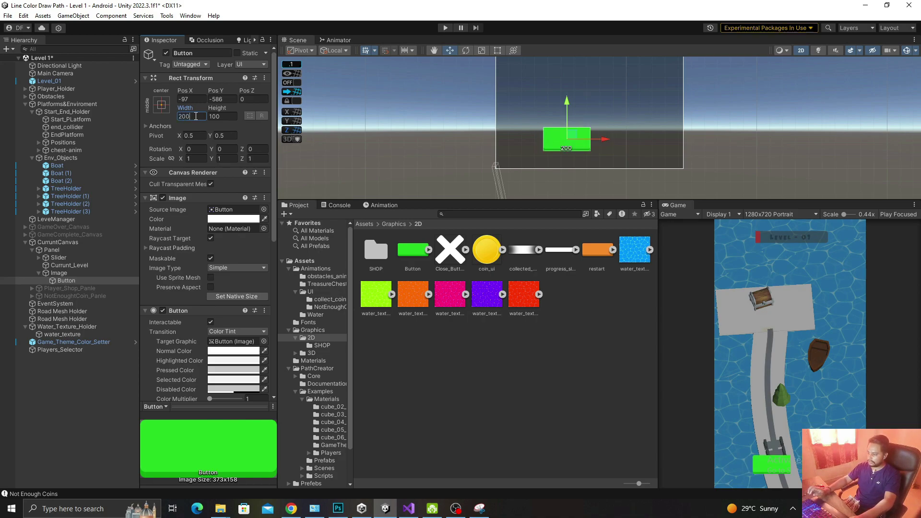
key("BackSpace")
key("BackSpace")
type("50")
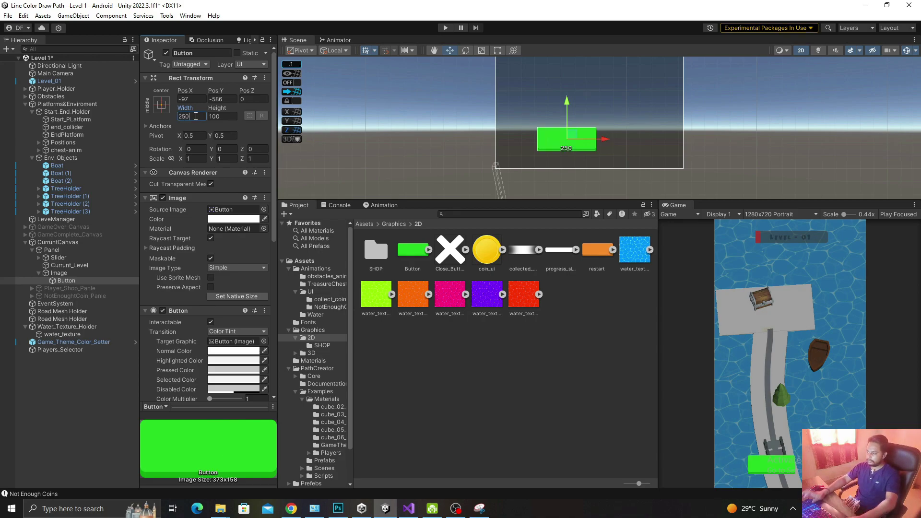
type("er")
- Scale the green button up and nudge it slightly higher and left
left_click_drag(567, 139, 587, 135)
key("e")
key("w")
left_click_drag(555, 104, 536, 90)
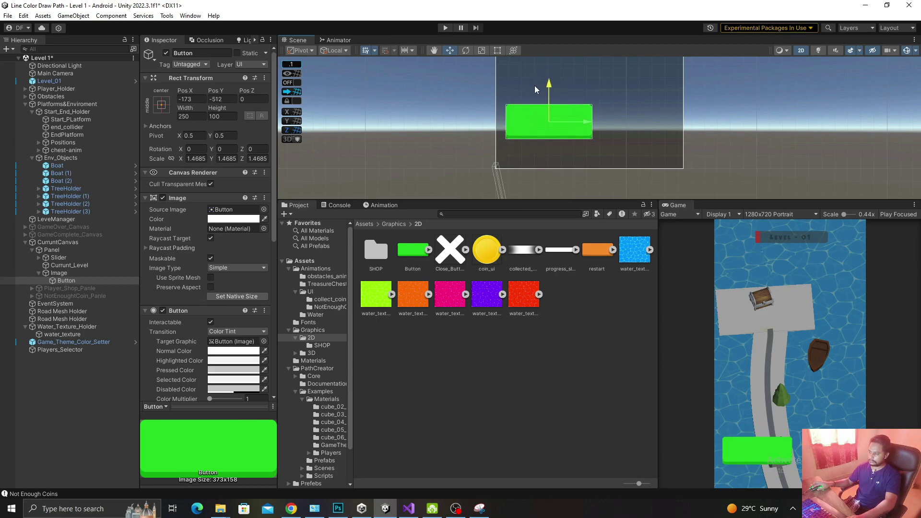
left_click_drag(585, 126, 581, 126)
- Anchor the button bottom-centre, raise it off the edge, and duplicate it beside the original
left_click(161, 105)
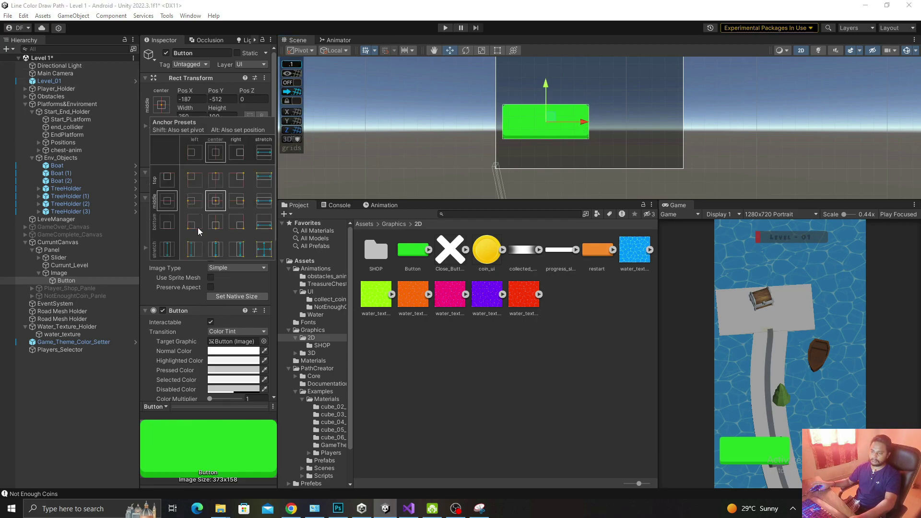
left_click(216, 224, "alt")
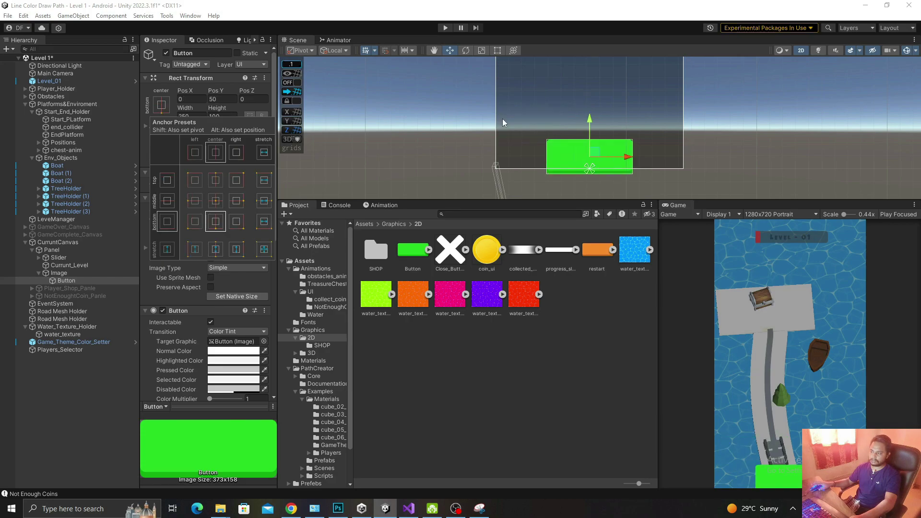
left_click_drag(587, 123, 583, 100)
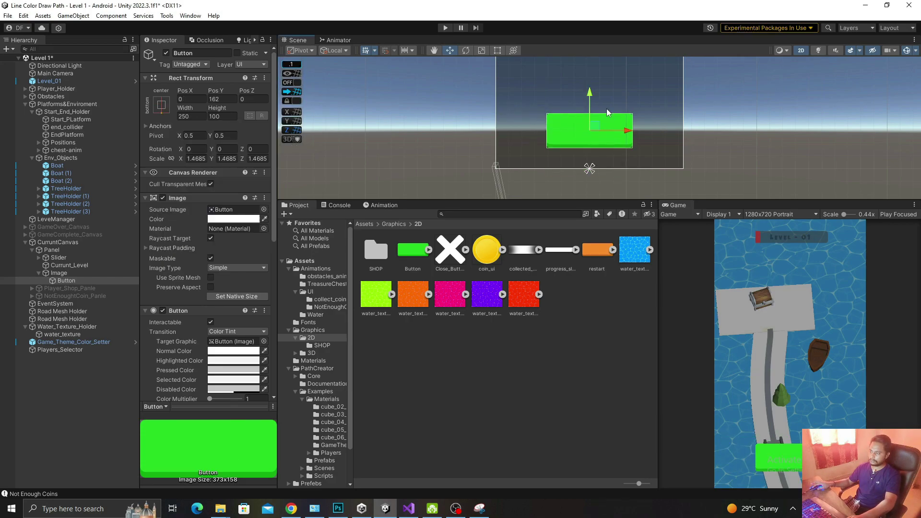
mouse_move(627, 137)
left_mouse_down()
mouse_move(582, 136)
mouse_move(661, 135)
left_mouse_up()
key("ctrl+d")
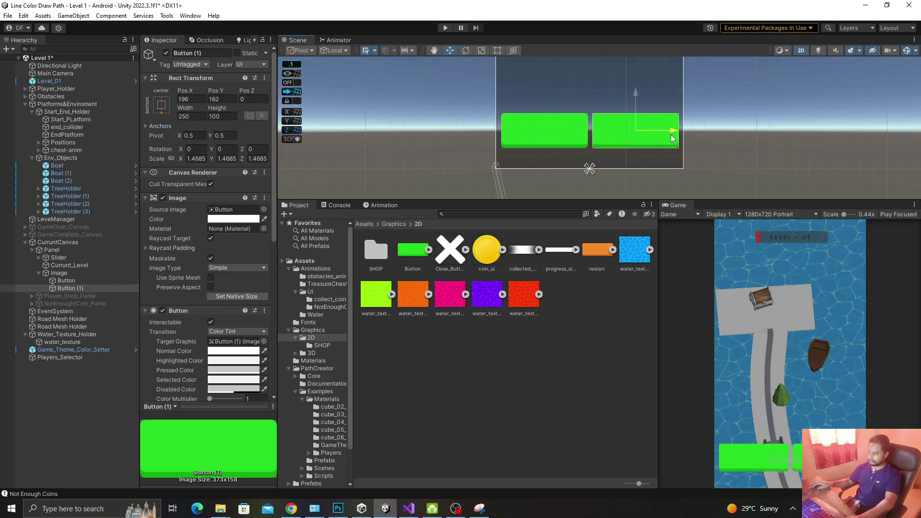
- Rename the original Button to Shop_Button
left_click(66, 281)
key("F2")
type("S")
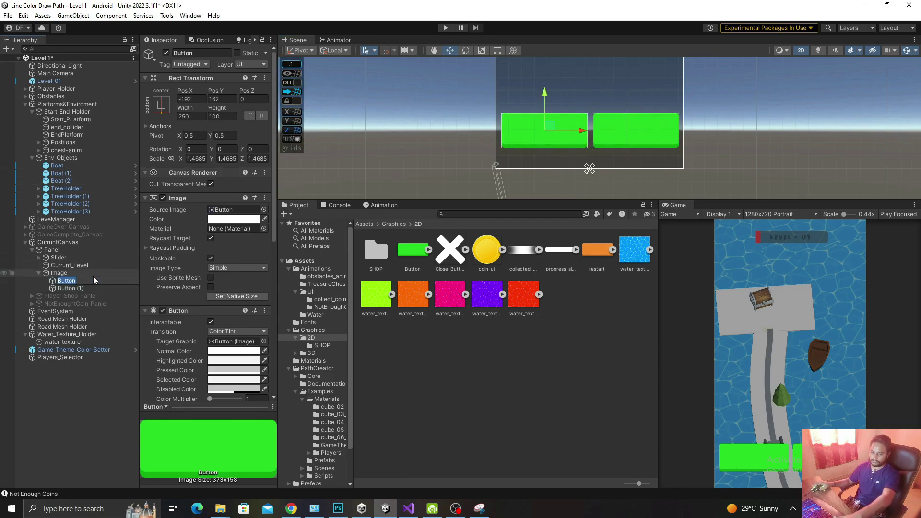
type("hop")
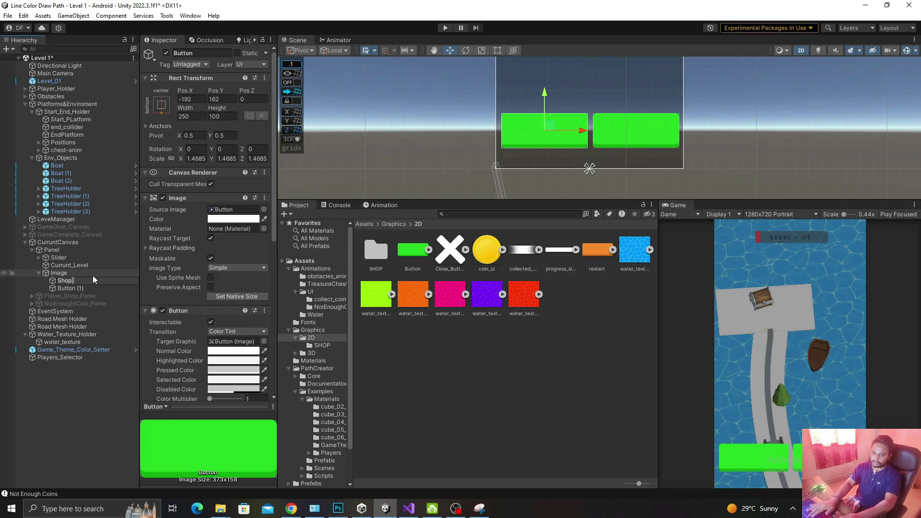
type("_Button")
key("Return")
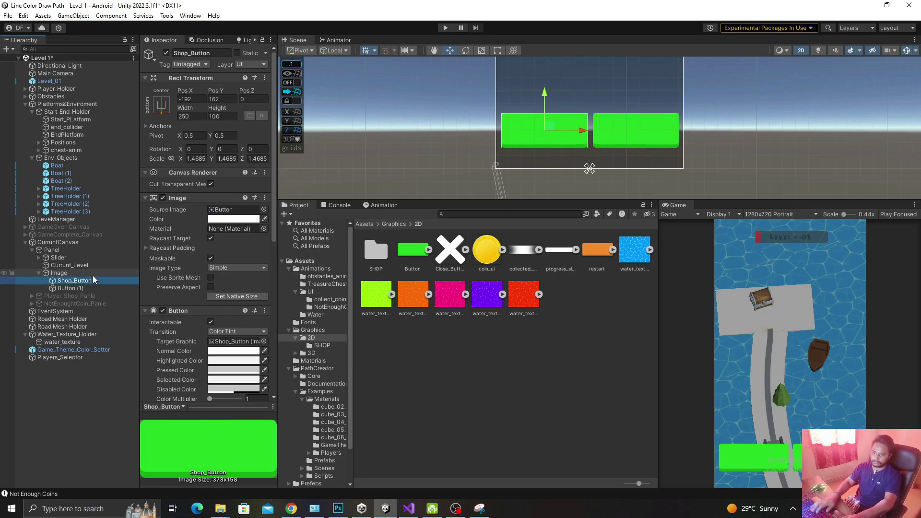
- Rename the copy to Remove_Ads_Button and give it the orange restart sprite
key("Down")
key("F2")
type("Remove_A")
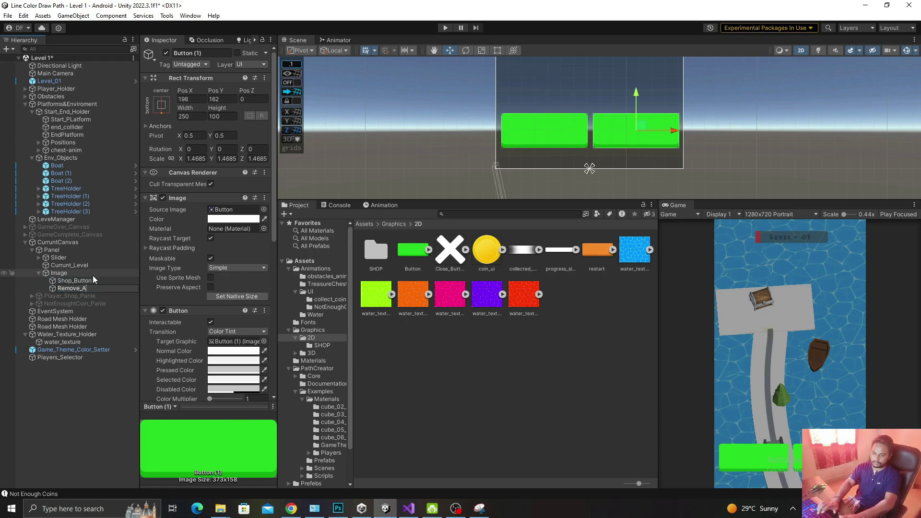
type("ds_Button")
key("Return")
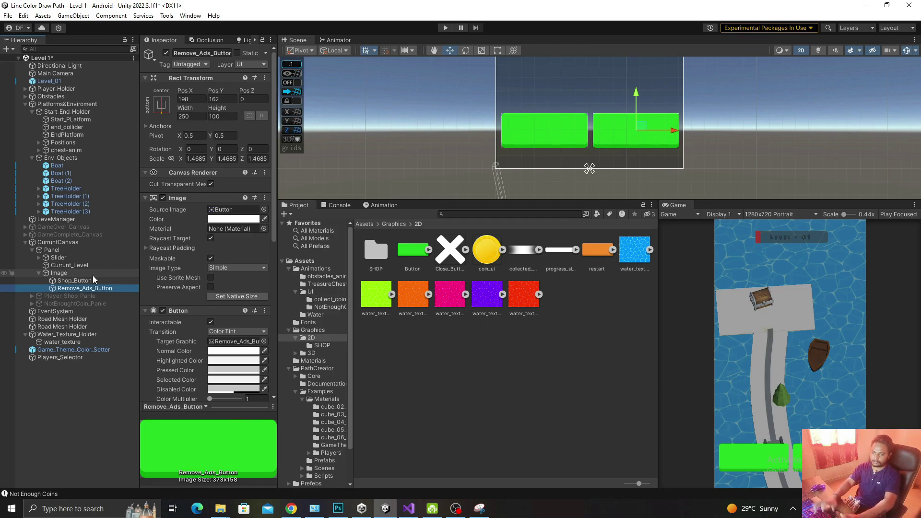
left_click_drag(593, 239, 233, 210)
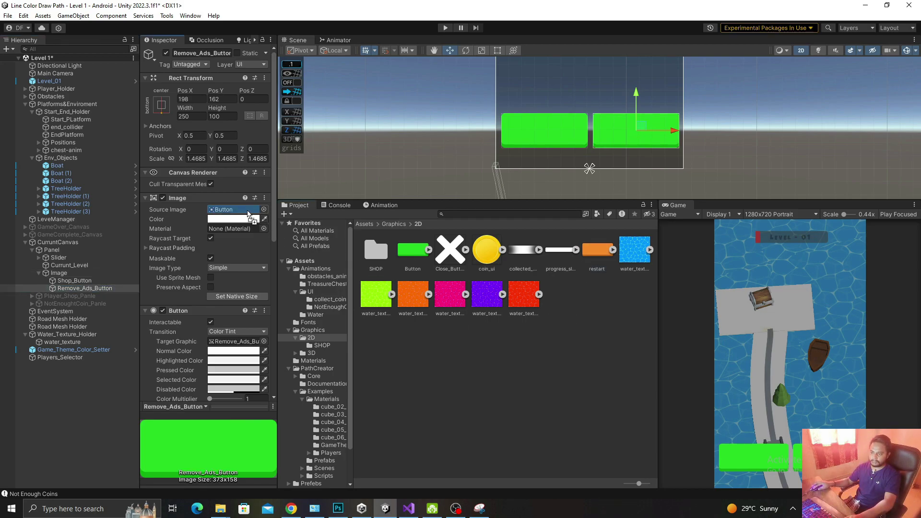
left_click(68, 283)
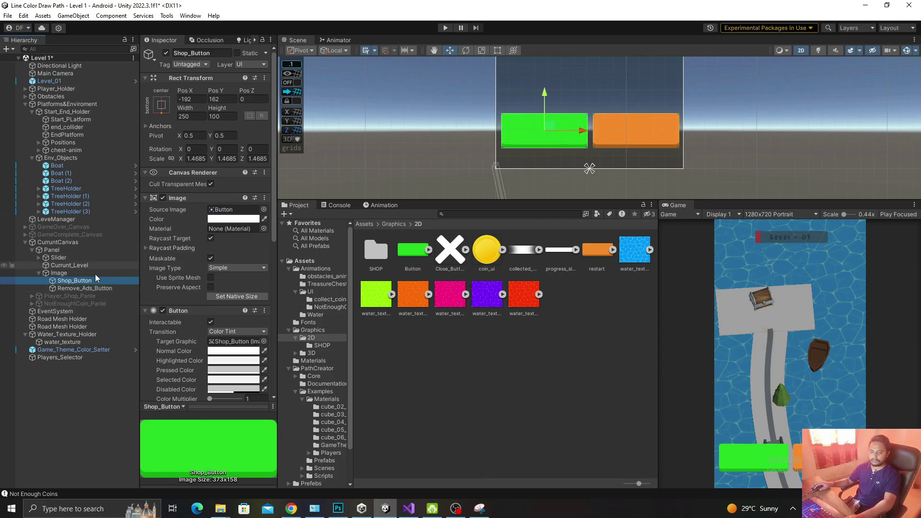
- Narrow Shop_Button with the Rect tool to a width of 100
key("f")
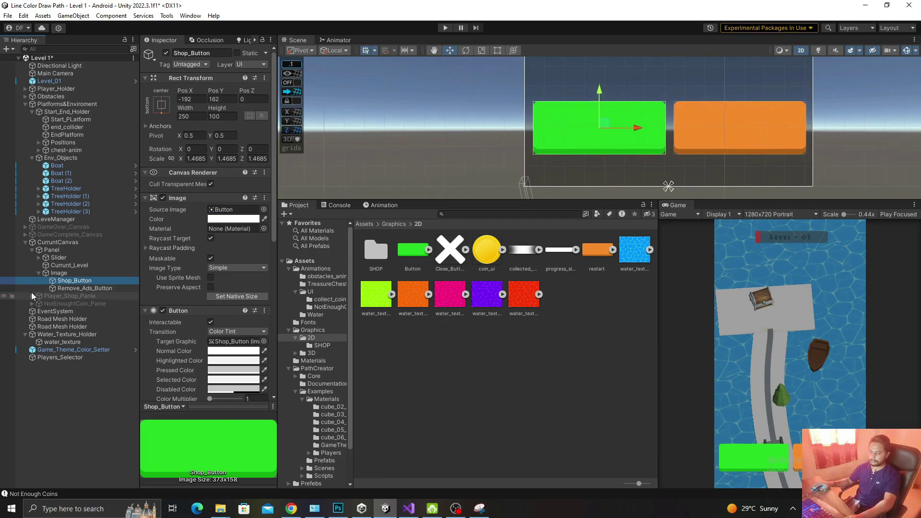
double_click(80, 288)
left_click(70, 280)
double_click(71, 281)
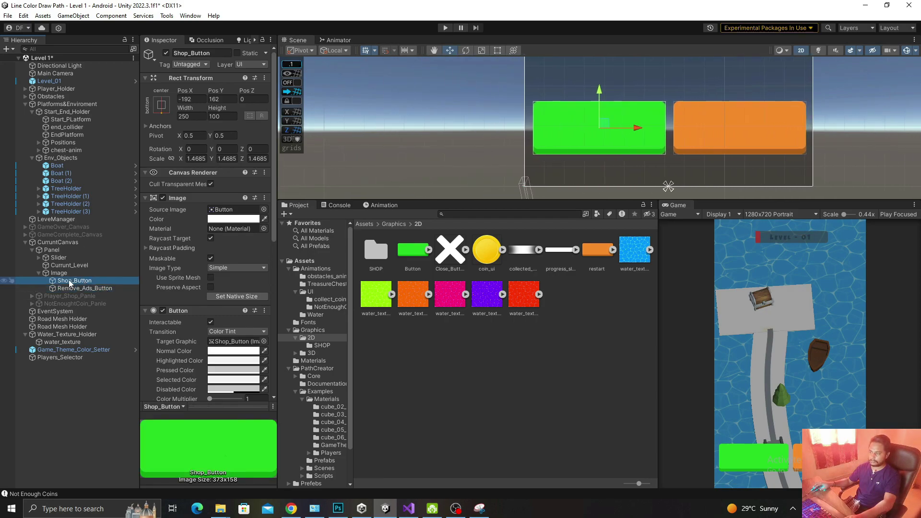
key("t")
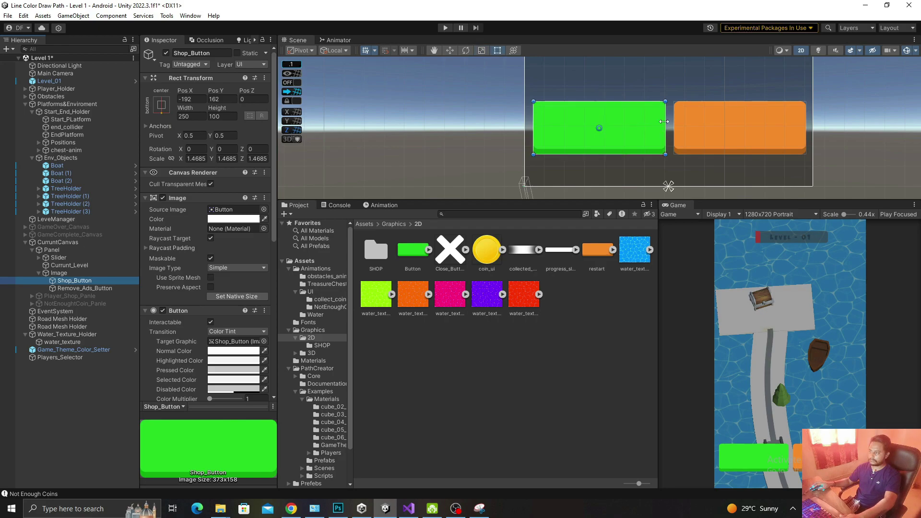
mouse_move(665, 138)
left_mouse_down()
mouse_move(578, 122)
mouse_move(593, 125)
left_mouse_up()
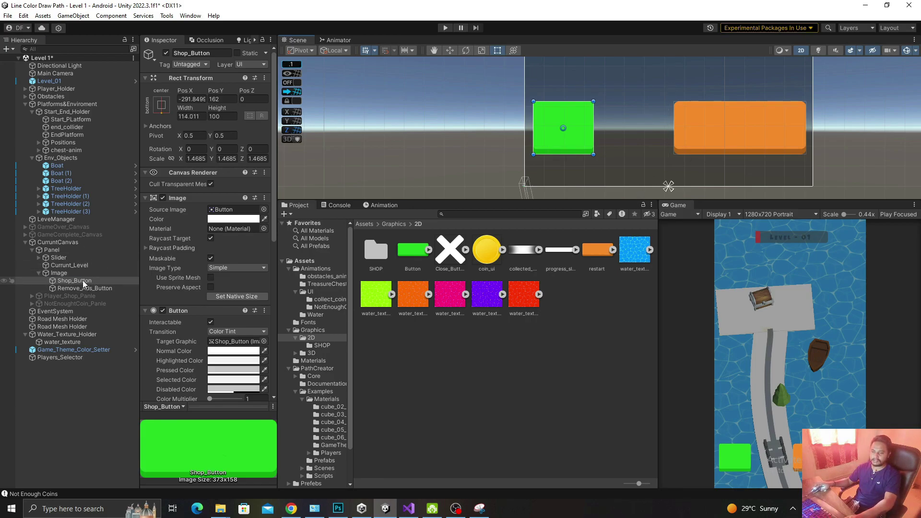
left_click(195, 117)
type("100")
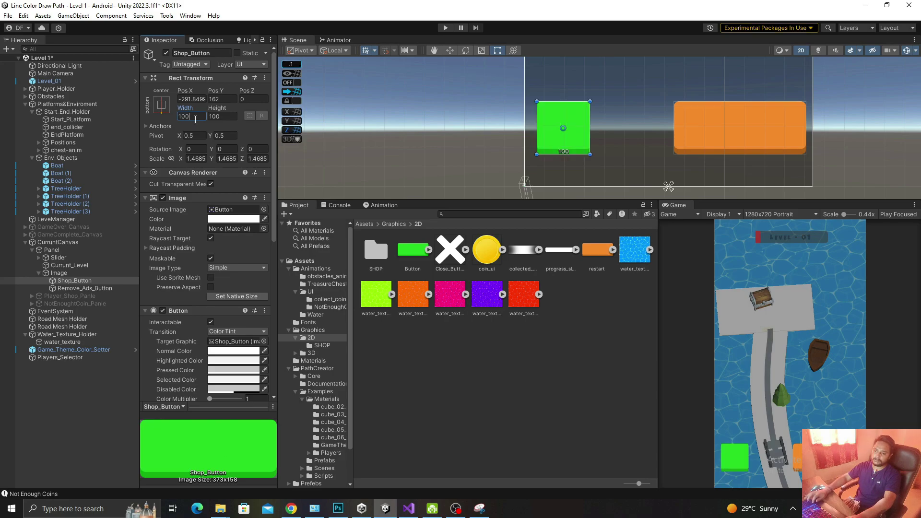
- Delete Remove_Ads_Button from the Hierarchy
left_click(161, 105)
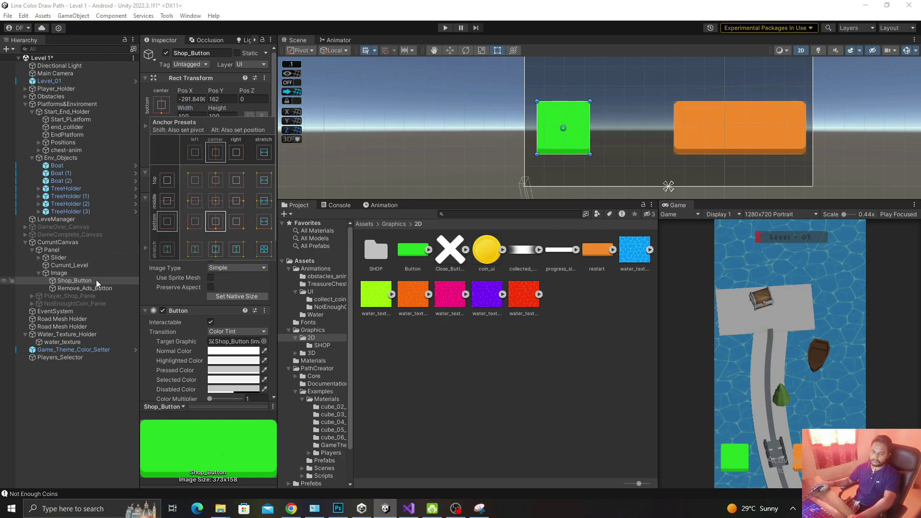
left_click(84, 288)
key("Delete")
- Anchor Shop_Button to the screen's middle-right edge
left_click(74, 280)
left_click(161, 105)
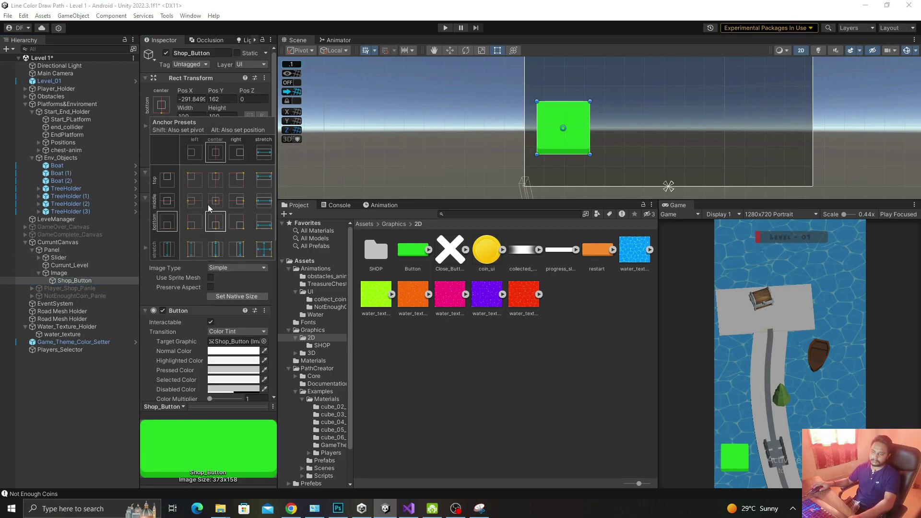
left_click(236, 200, "alt")
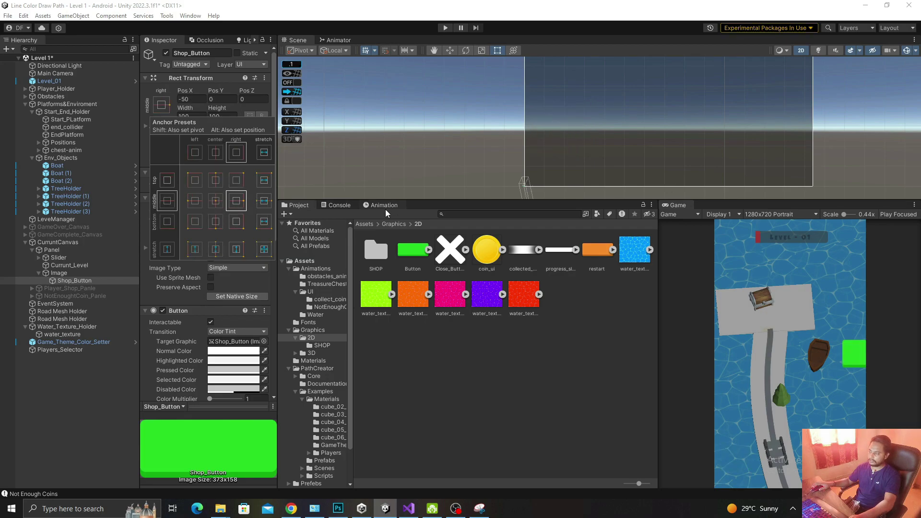
double_click(74, 281)
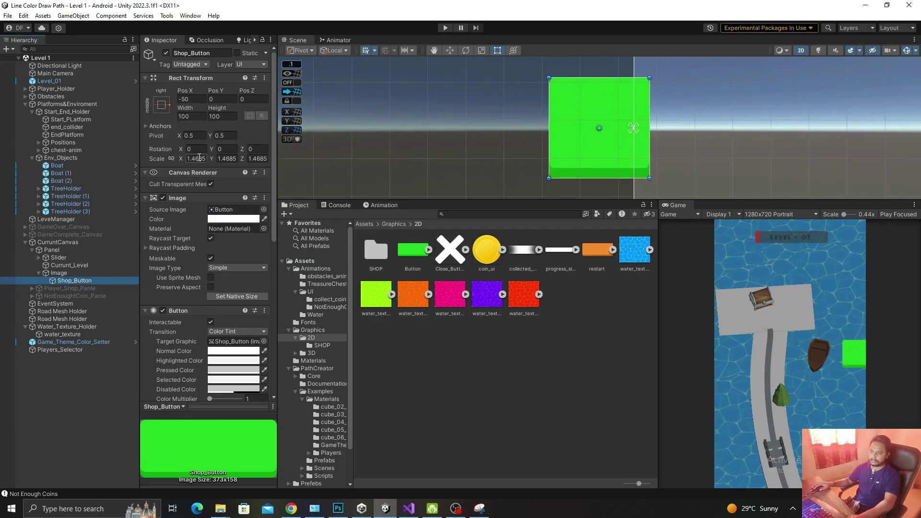
- Reset Shop_Button's scale to 1 on every axis and slide it slightly left
left_click(196, 158)
type("1")
key("Tab")
type("1")
key("Tab")
type("1")
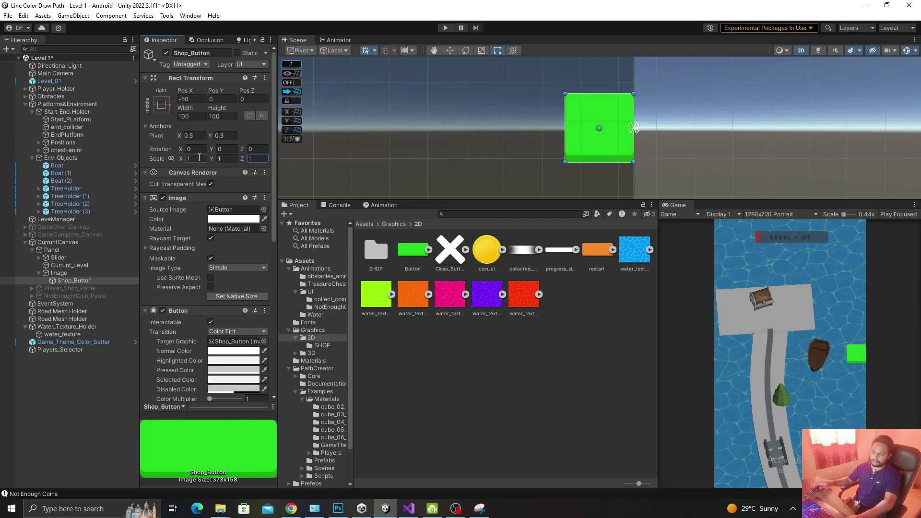
type("w")
left_click_drag(185, 91, 175, 137)
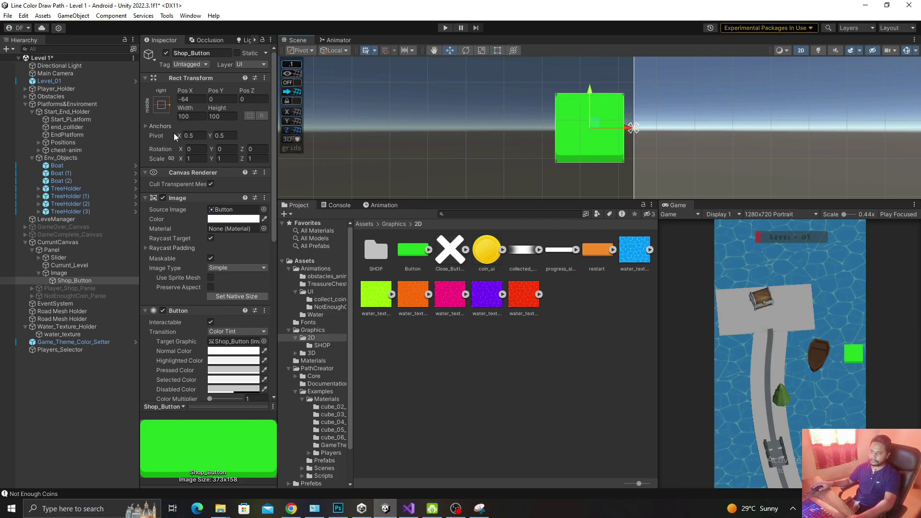
- Make Shop_Button 150 by 150 and shift it left to Pos X -93.2
type("200")
key("Tab")
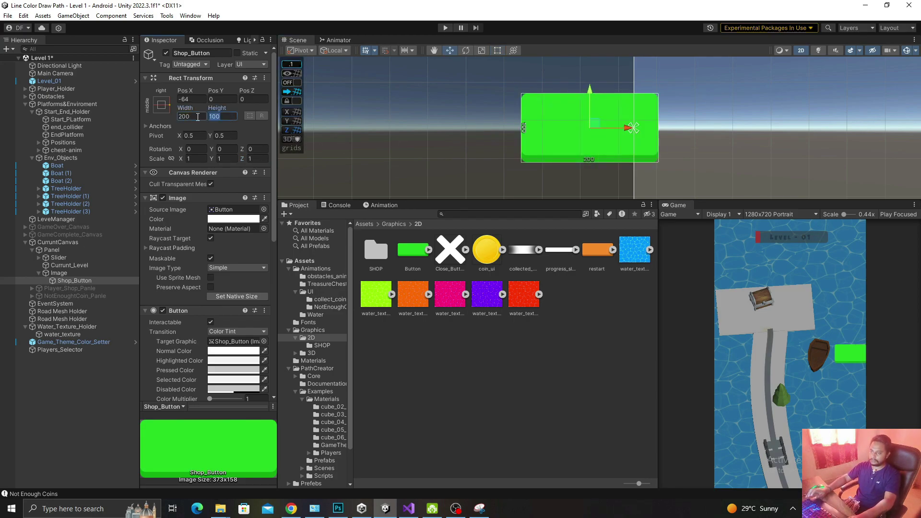
type("200")
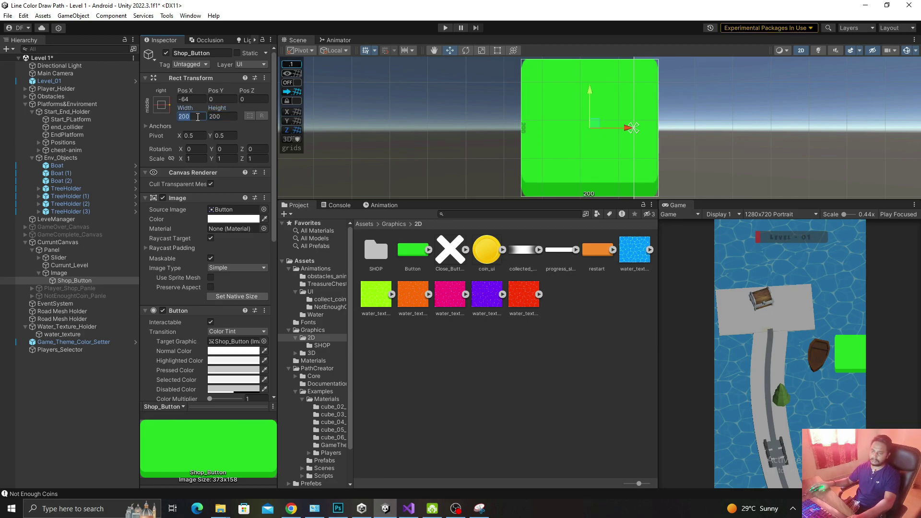
type("15")
type("0")
key("shift+Tab")
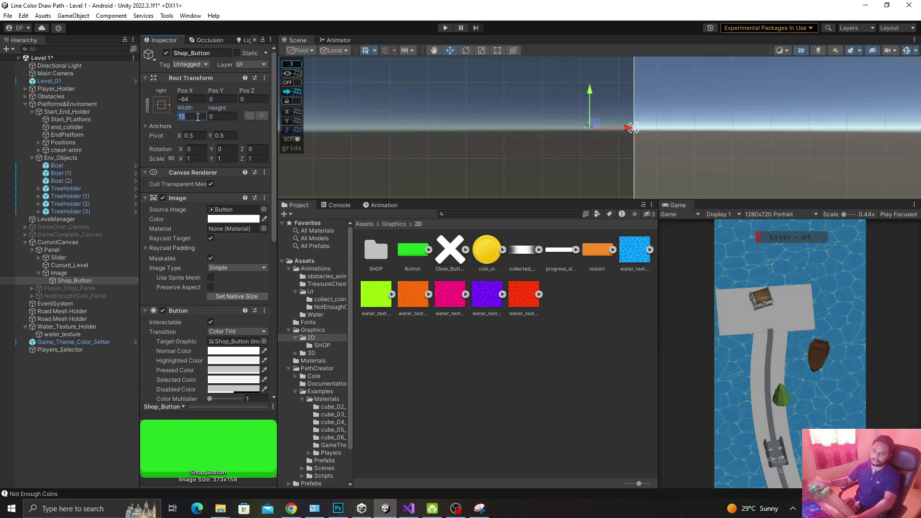
key("Tab")
type("150")
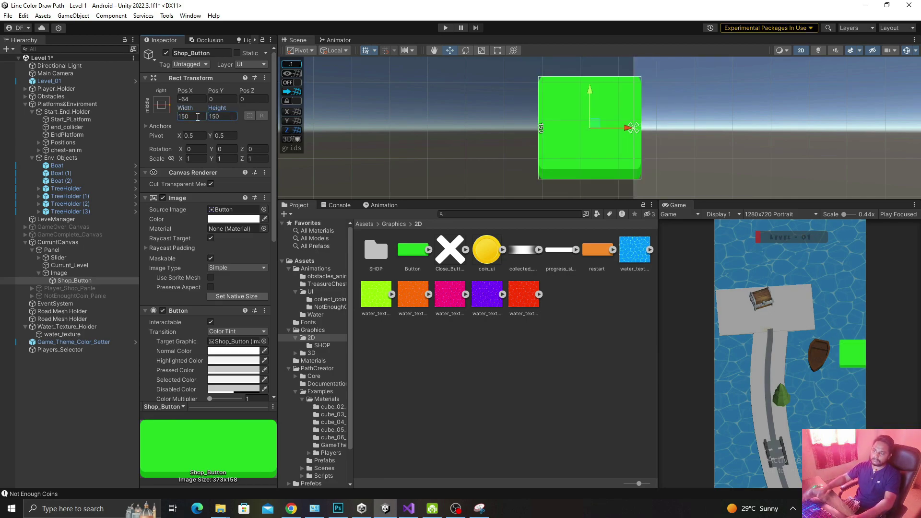
left_click(161, 110)
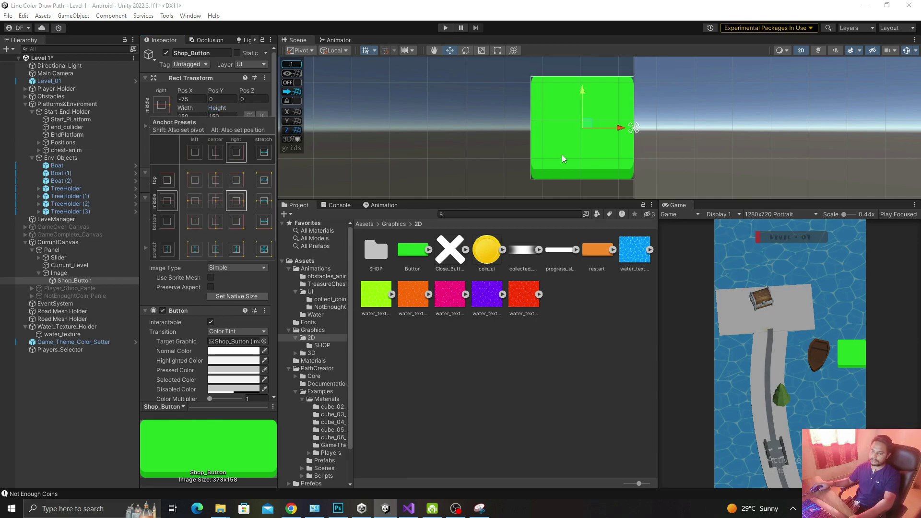
left_click_drag(629, 128, 613, 129)
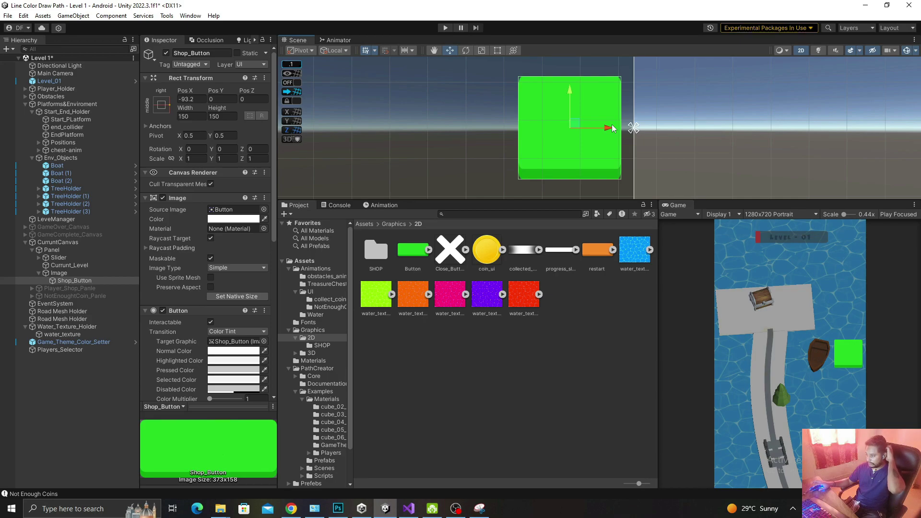
- Duplicate Shop_Button and name the copy removeAds
key("ctrl+d")
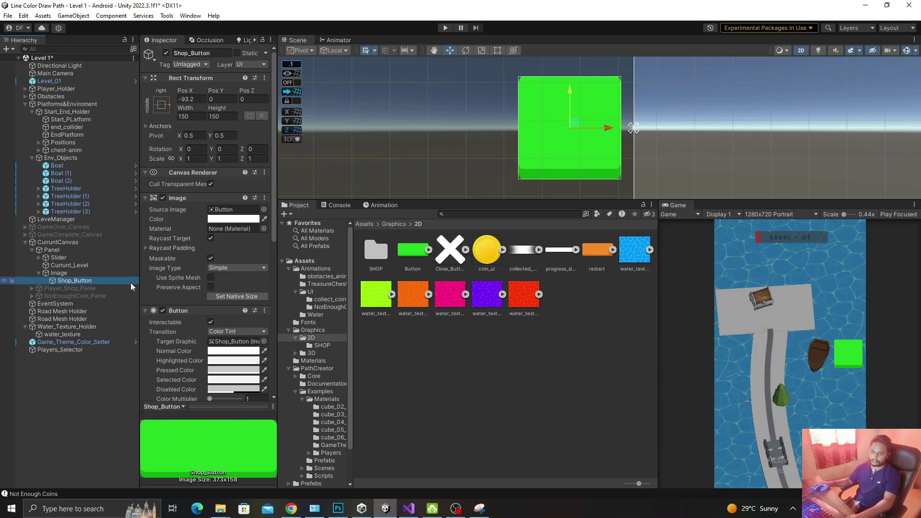
left_click(120, 288)
type("rem")
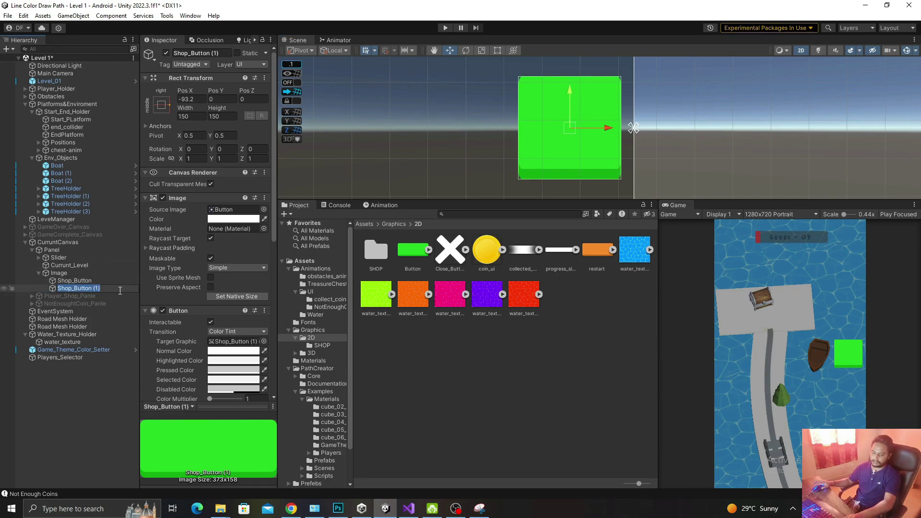
type("oveAds")
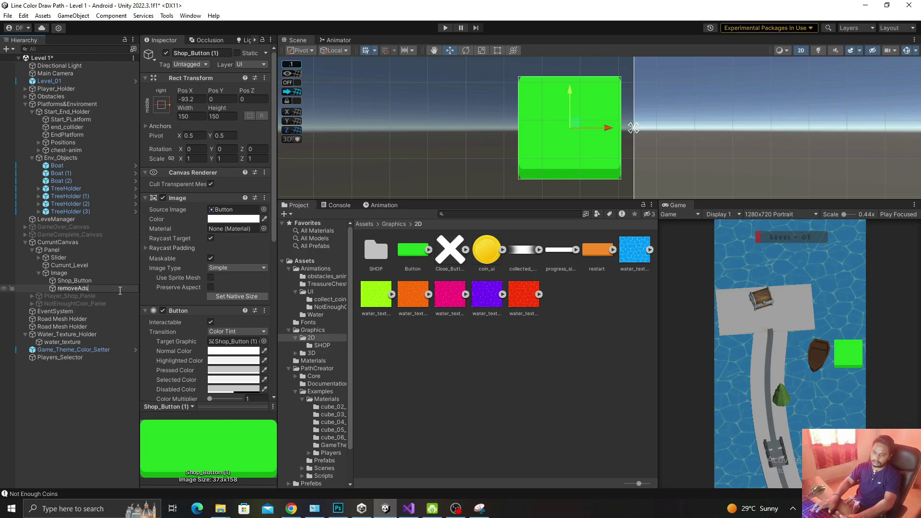
key("Return")
- Move removeAds below the shop button to Pos Y -166.5 and give it the orange restart sprite
left_click_drag(569, 95, 569, 195)
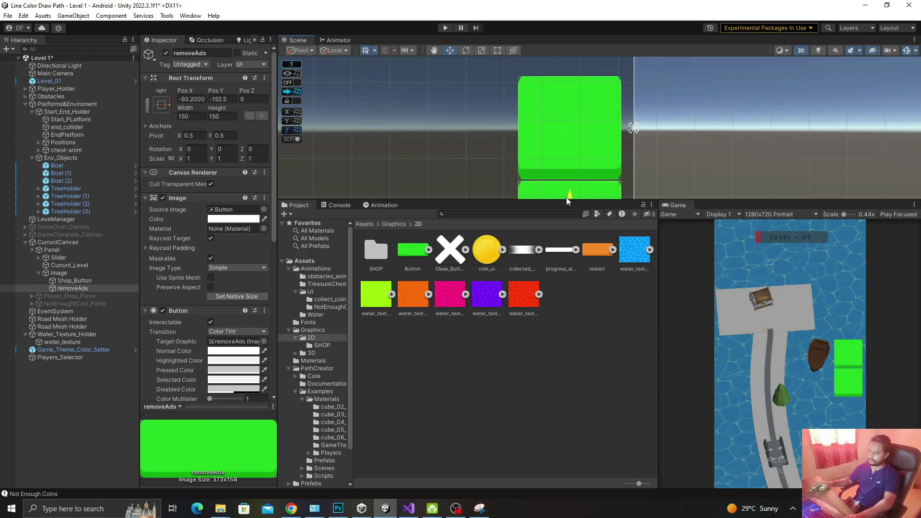
middle_click_drag(579, 140, 576, 73)
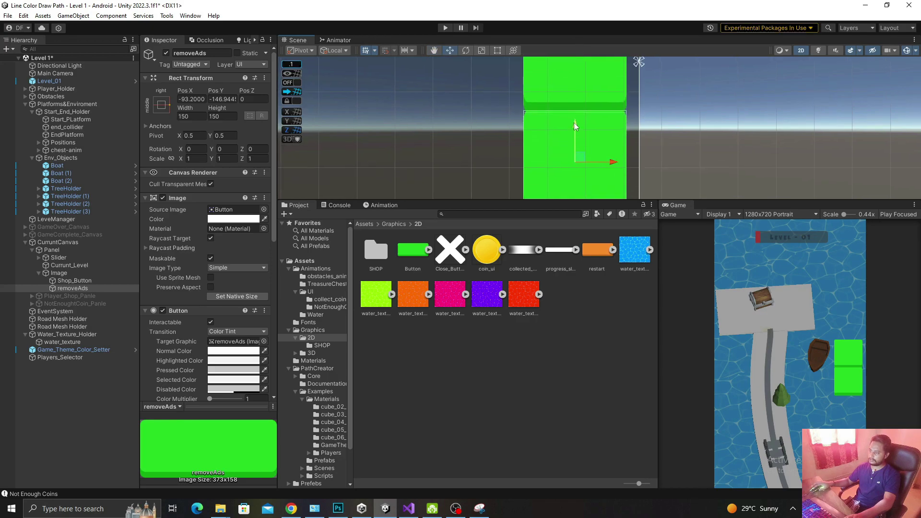
left_click_drag(576, 126, 577, 139)
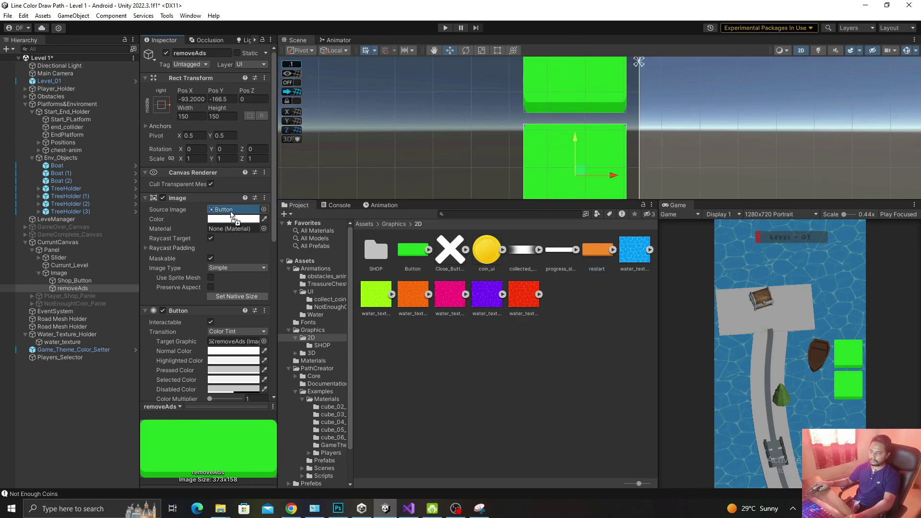
left_click_drag(257, 224, 235, 211)
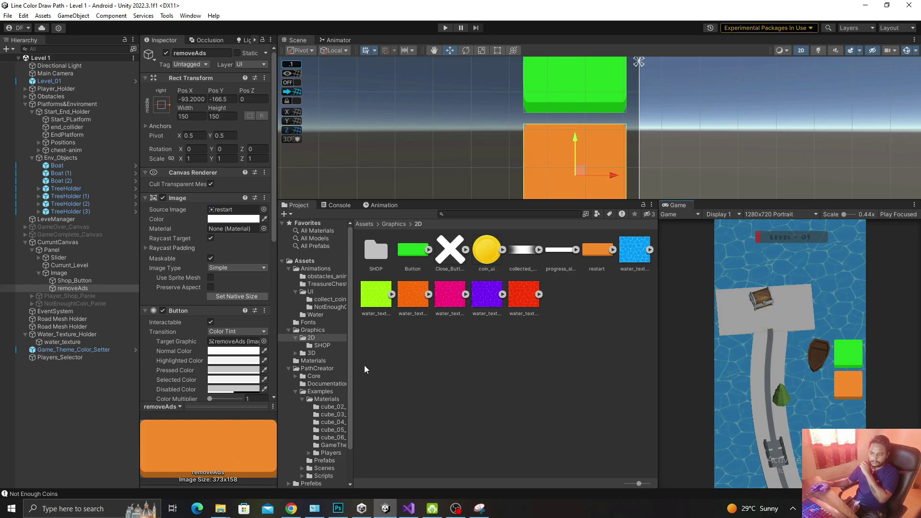
left_click(78, 282)
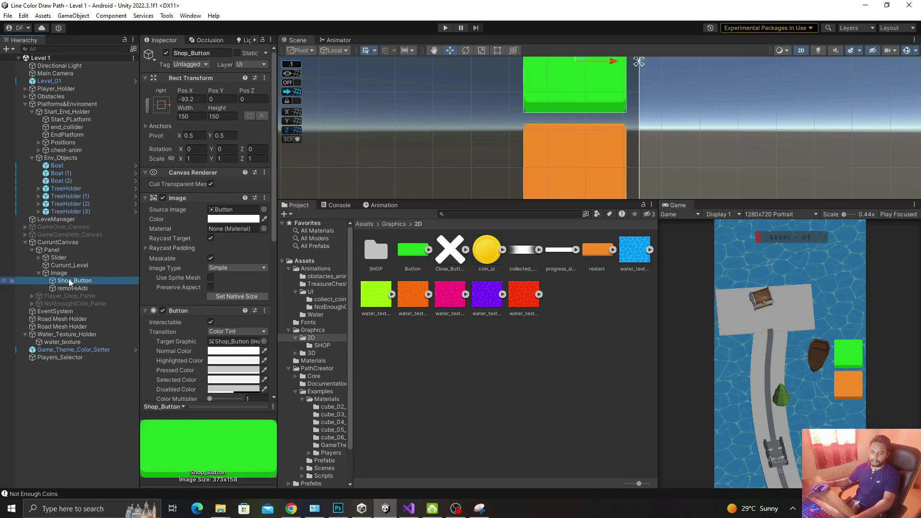
- Add a child Image to Shop_Button using the cube sprite from Graphics/2D/SHOP
left_click(325, 307)
left_click(311, 338)
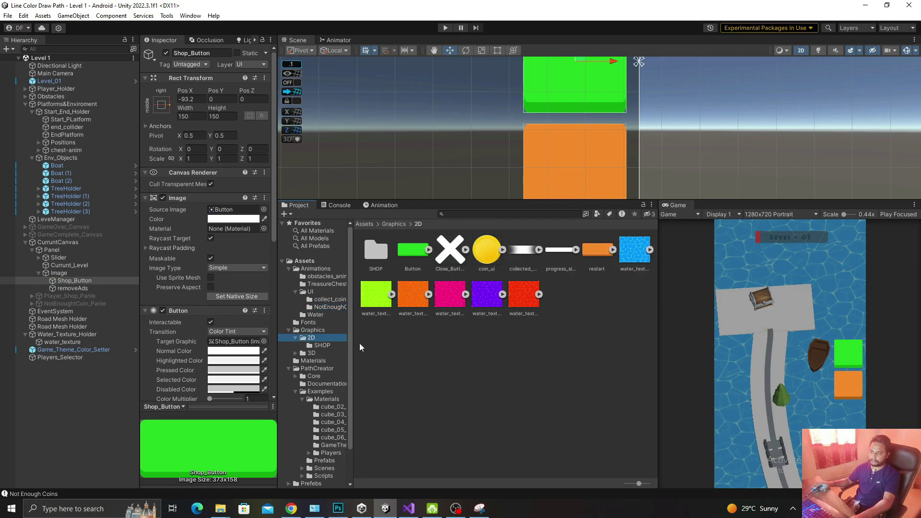
left_click(327, 346)
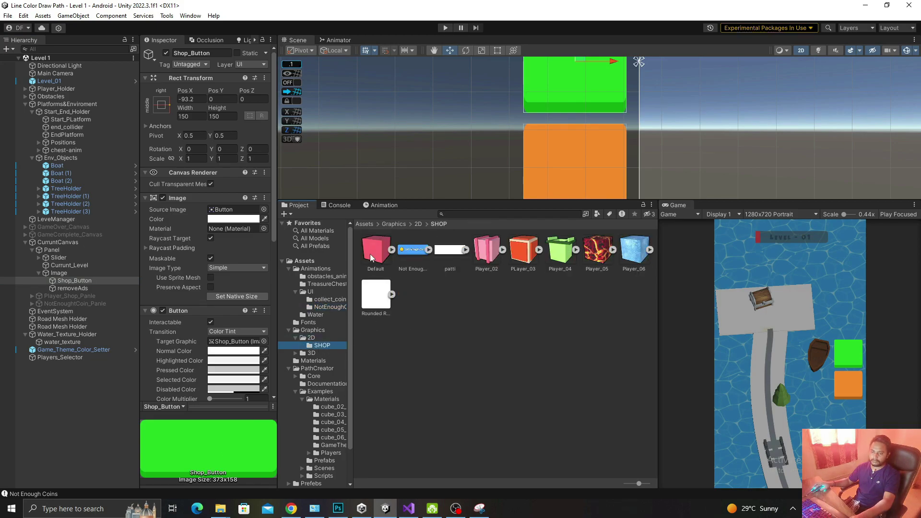
right_click(96, 282)
mouse_move(123, 370)
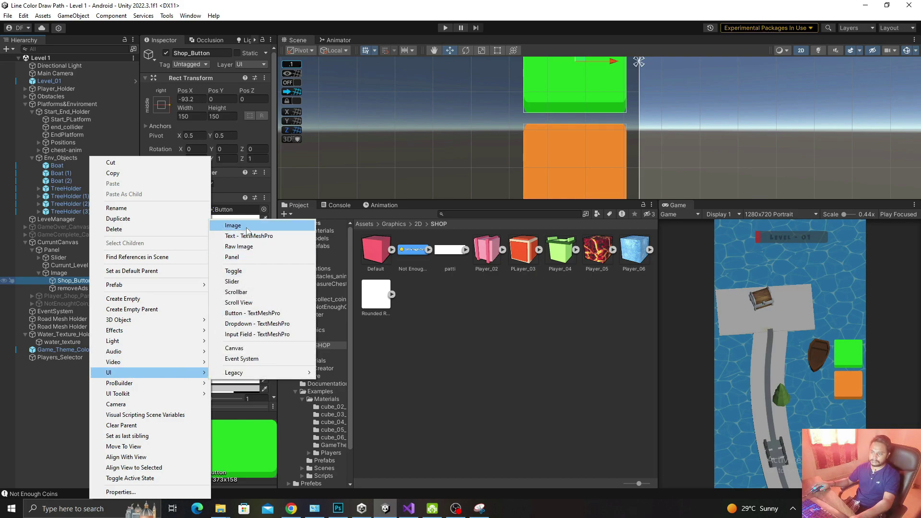
left_click(269, 225)
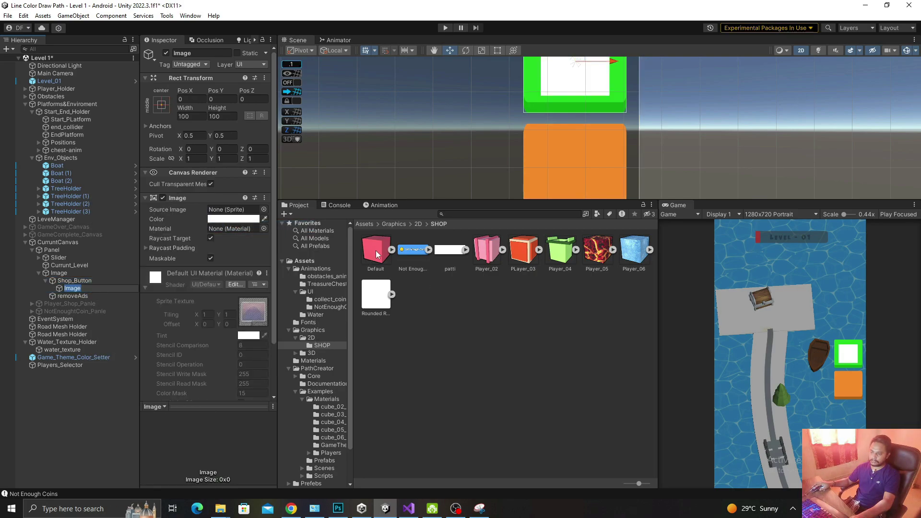
left_click_drag(376, 250, 235, 209)
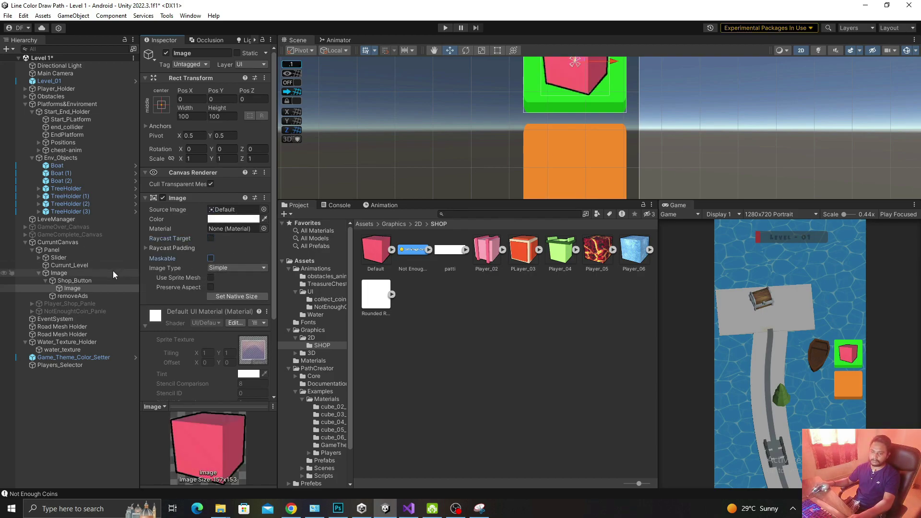
- Nudge the cube image up inside the button to Pos Y 11.4
double_click(101, 283)
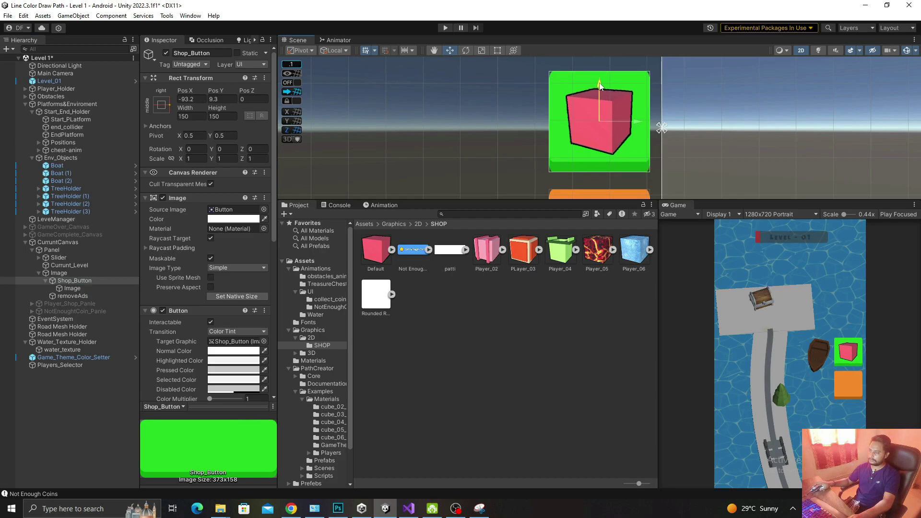
left_click(84, 287)
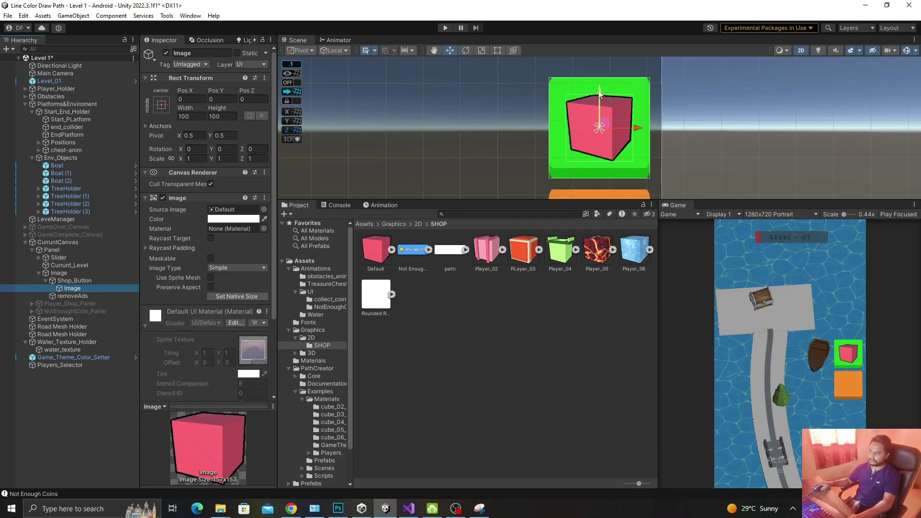
left_click_drag(599, 94, 599, 85)
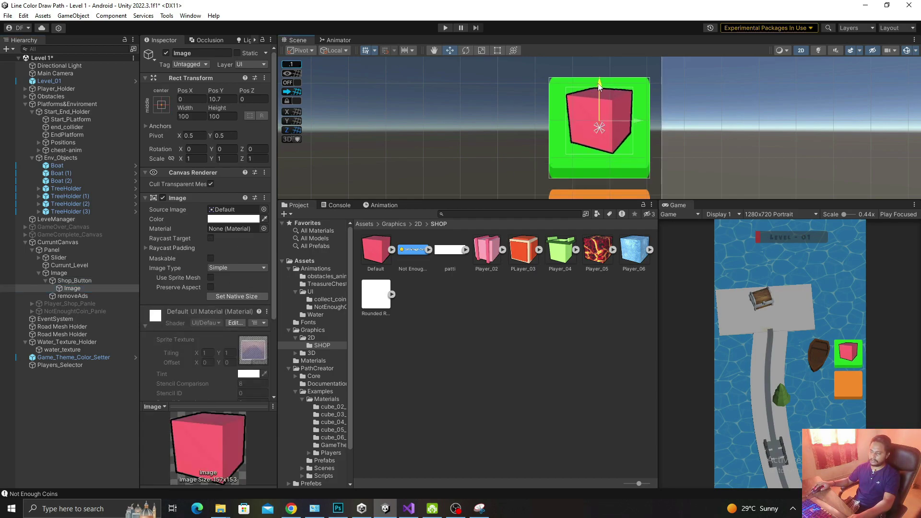
left_click_drag(599, 85, 600, 85)
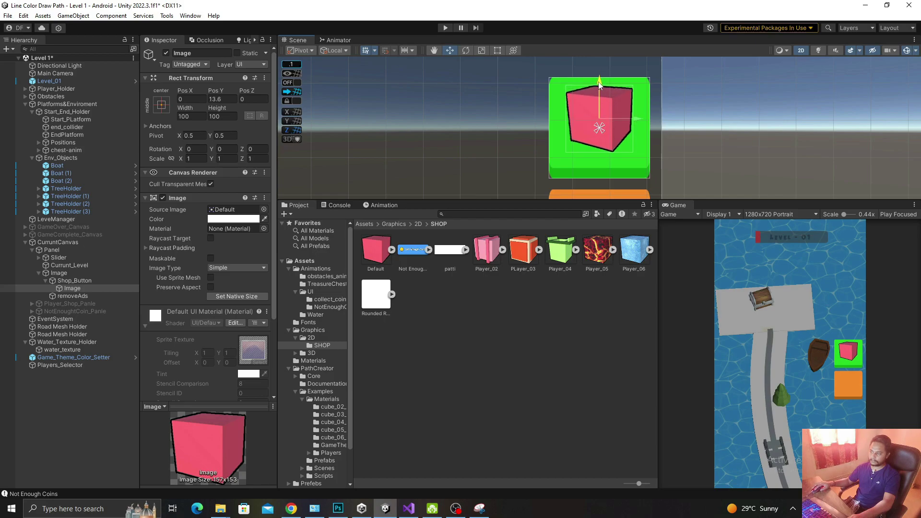
- Tint the cube image black with alpha lowered to 123
left_click(229, 219)
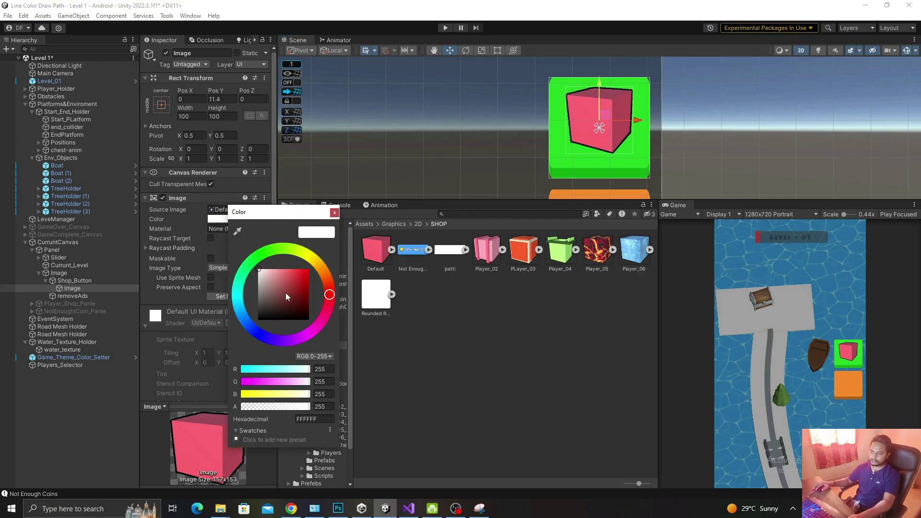
left_click(273, 250)
left_click_drag(280, 274, 361, 326)
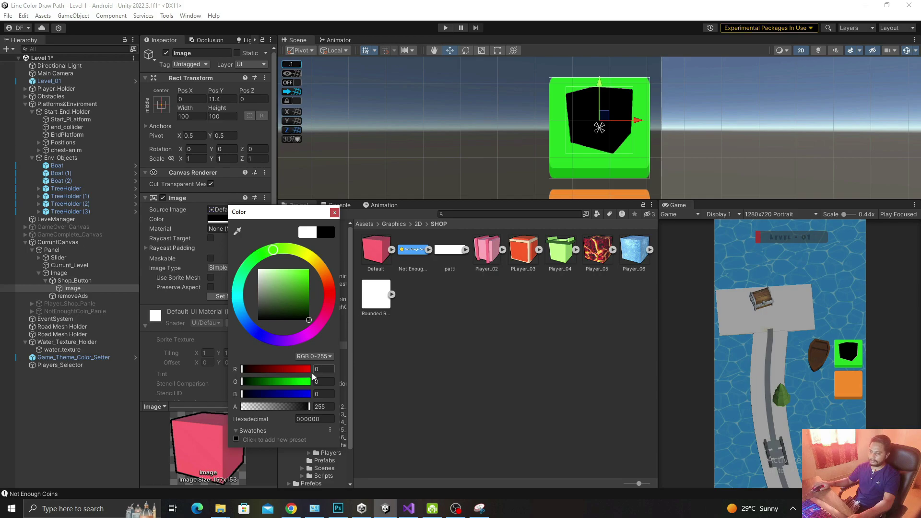
left_click_drag(309, 406, 275, 408)
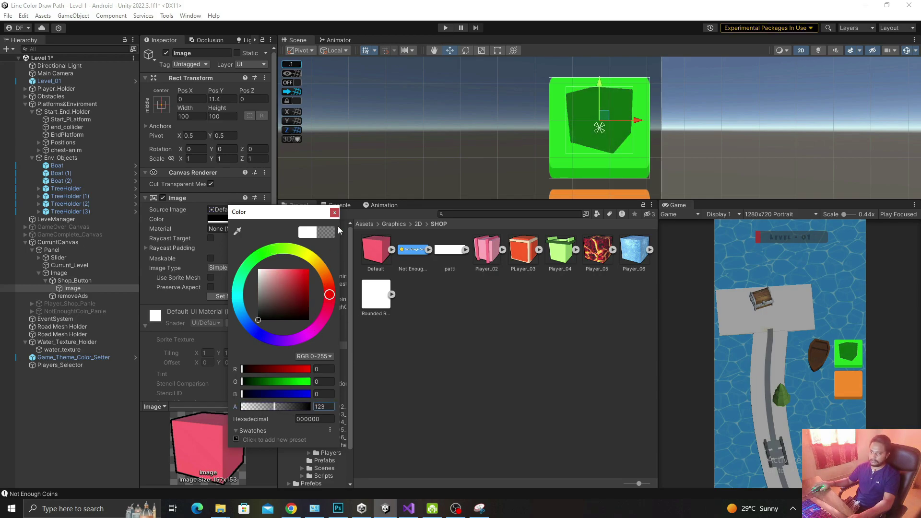
left_click(334, 212)
left_click(72, 280)
- Add a trial TextMeshPro label reading 'SHOP' under Shop_Button, then delete it
right_click(72, 280)
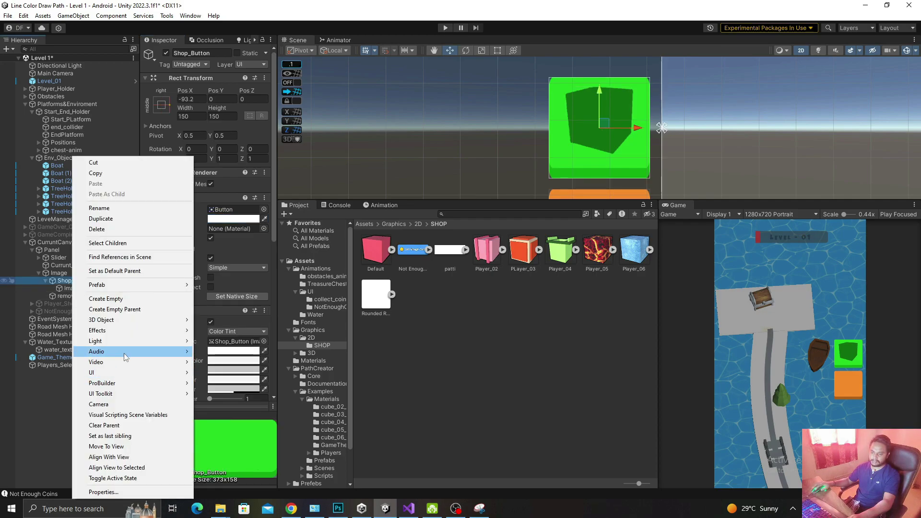
mouse_move(129, 373)
left_click(250, 238)
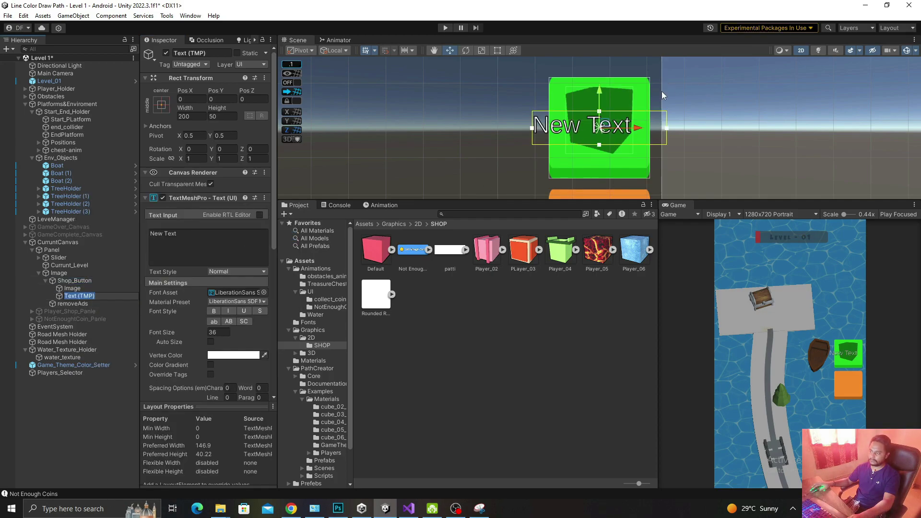
left_click(183, 246)
type("SHOP")
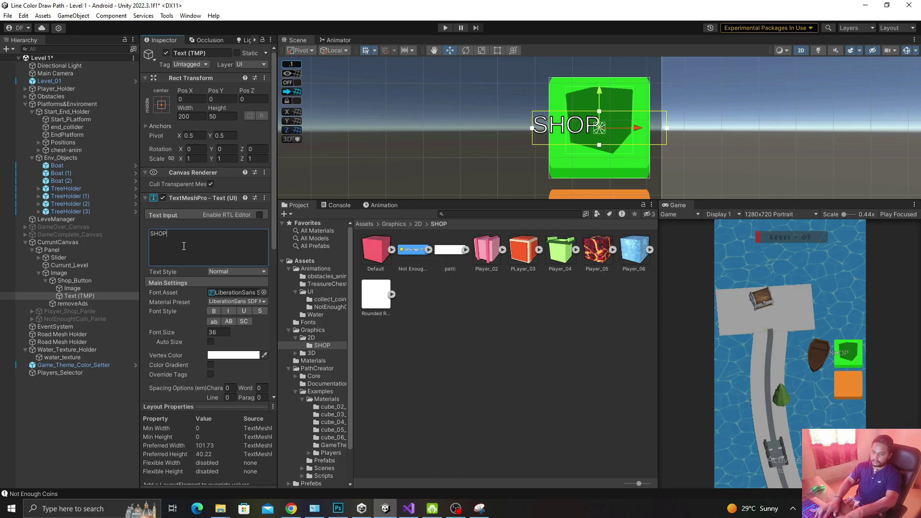
key("BackSpace")
key("BackSpace")
key("BackSpace")
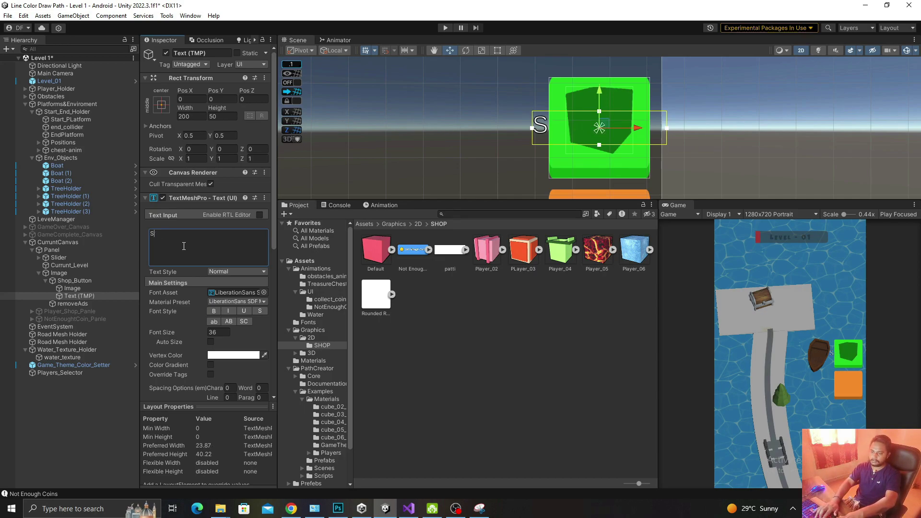
type("hop")
key("BackSpace")
key("BackSpace")
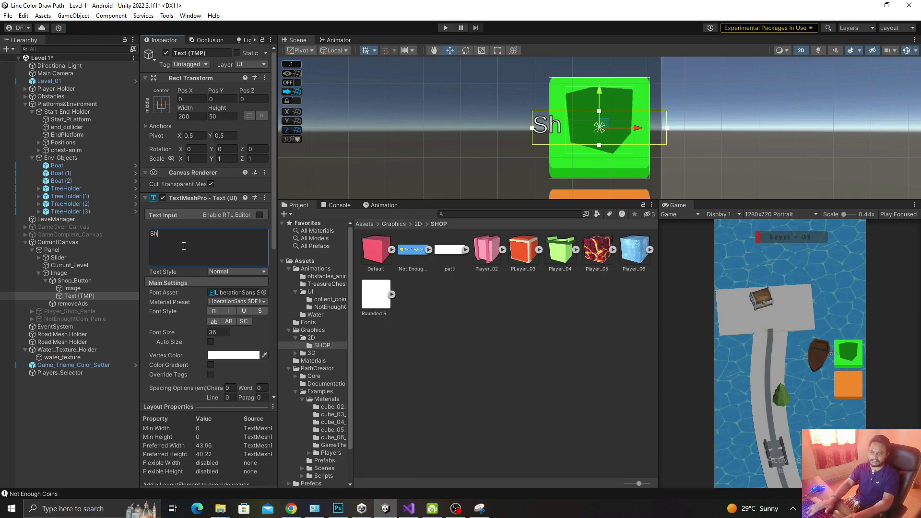
key("BackSpace")
key("BackSpace")
key("Delete")
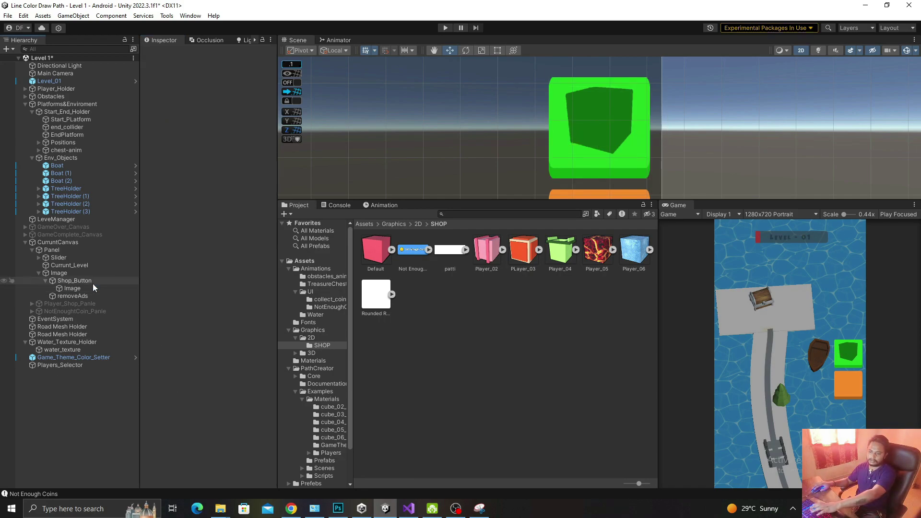
- Lower the cube icon to Pos Y 3.5, scale it to 0.885, and save the scene
left_click(94, 288)
left_click_drag(599, 86, 599, 90)
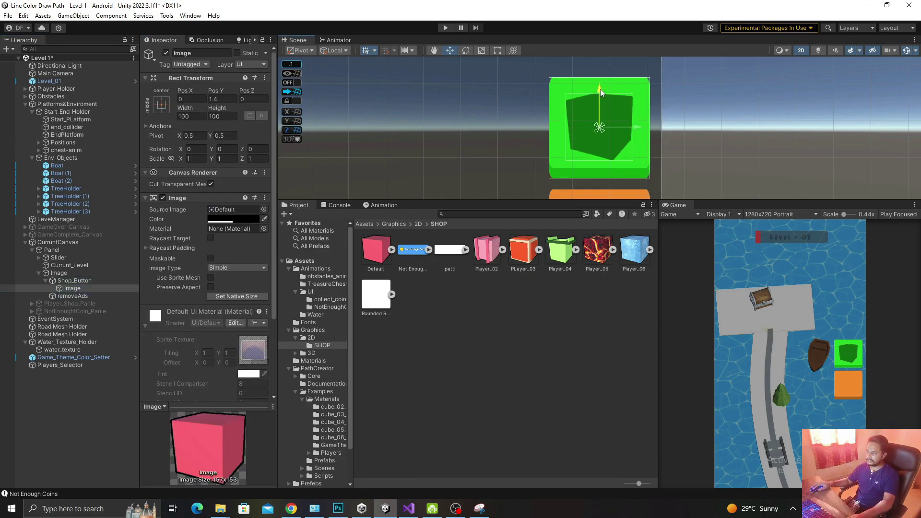
key("e")
key("r")
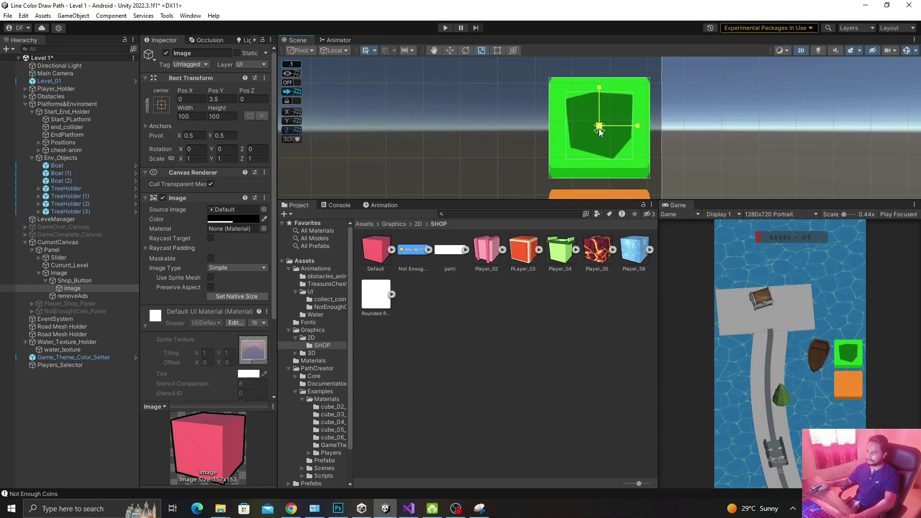
left_click_drag(599, 127, 605, 138)
key("ctrl+s")
left_click(74, 280)
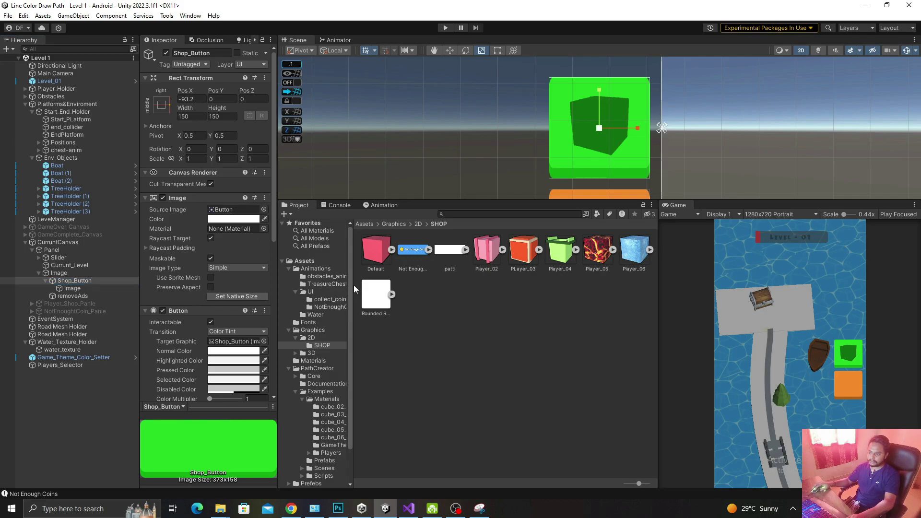
- Give Shop_Button the Rounded Rectangle sprite and colour 1FFF00
left_click_drag(376, 294, 236, 211)
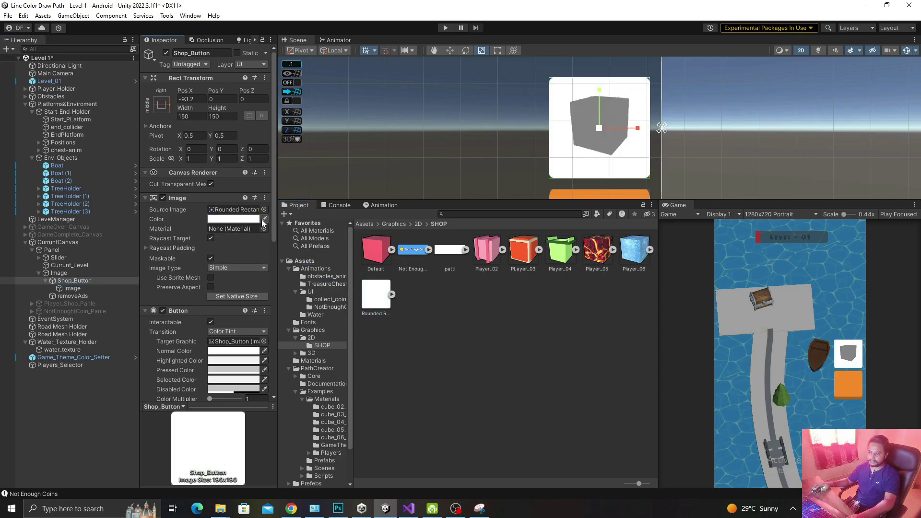
left_click(243, 220)
left_click(277, 248)
left_click(320, 269)
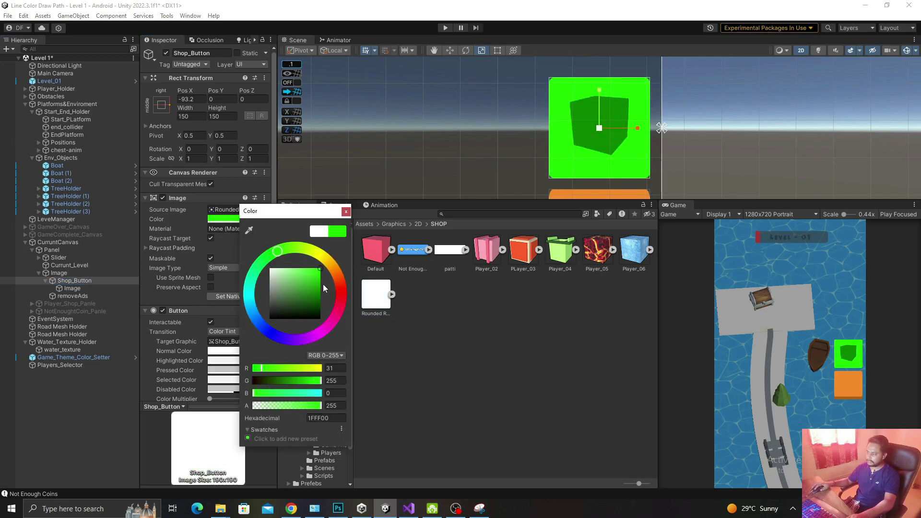
left_click(346, 212)
- Enlarge the cube icon to scale 1.0806 and lower it to Pos Y -2.4
left_click(72, 288)
key("f")
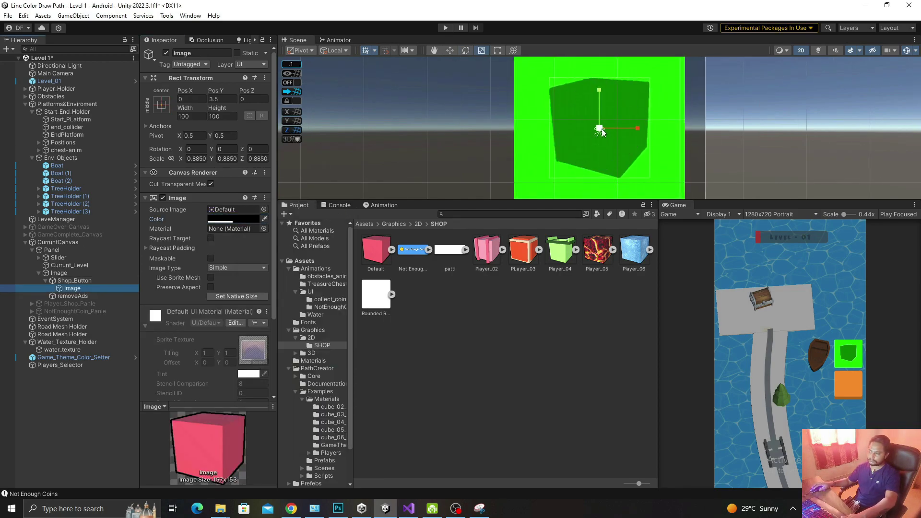
left_click_drag(600, 129, 611, 129)
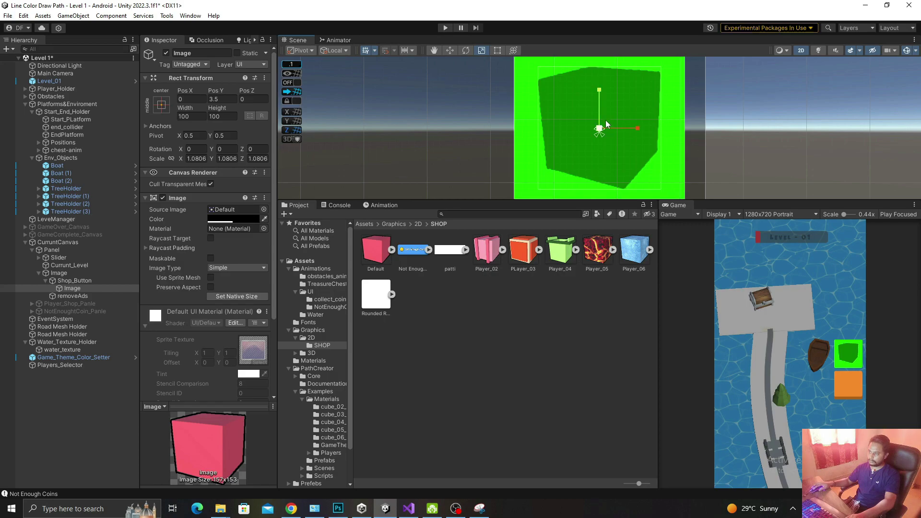
left_click_drag(602, 92, 601, 99)
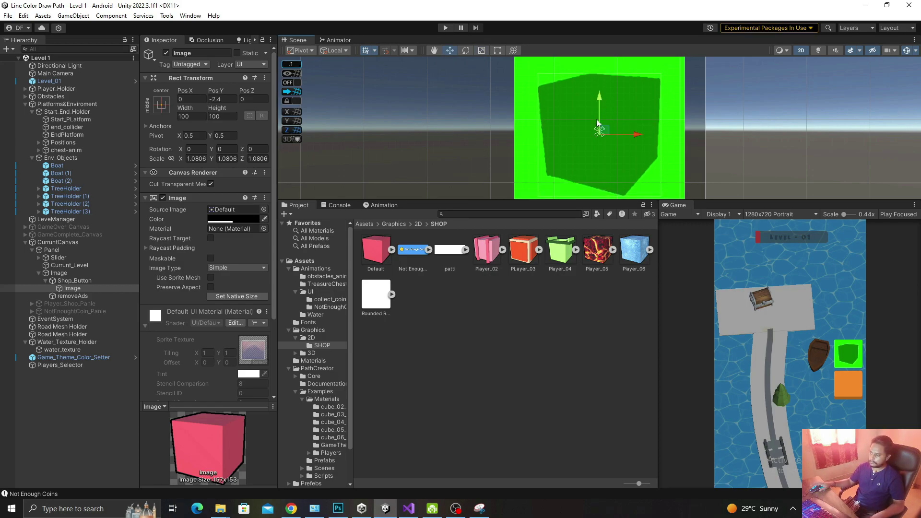
left_click(72, 296)
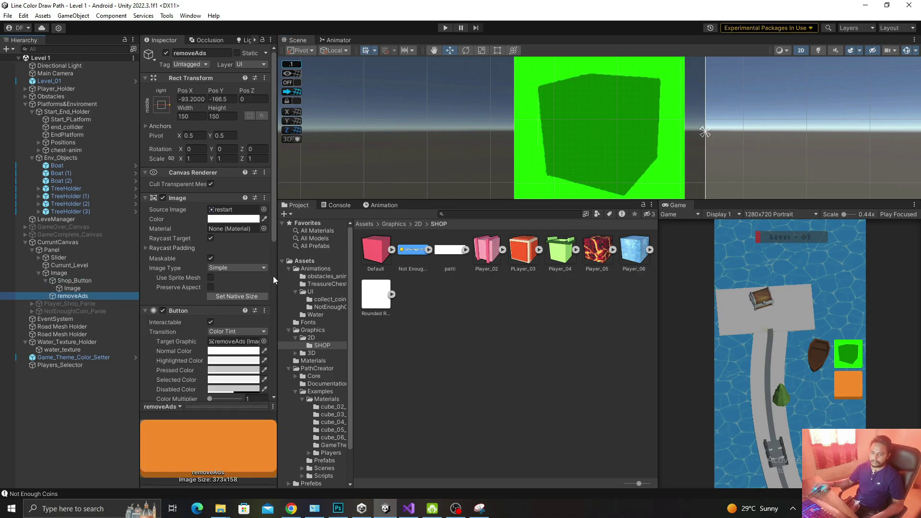
scroll(245, 277, "down", 5)
scroll(245, 277, "down", 2)
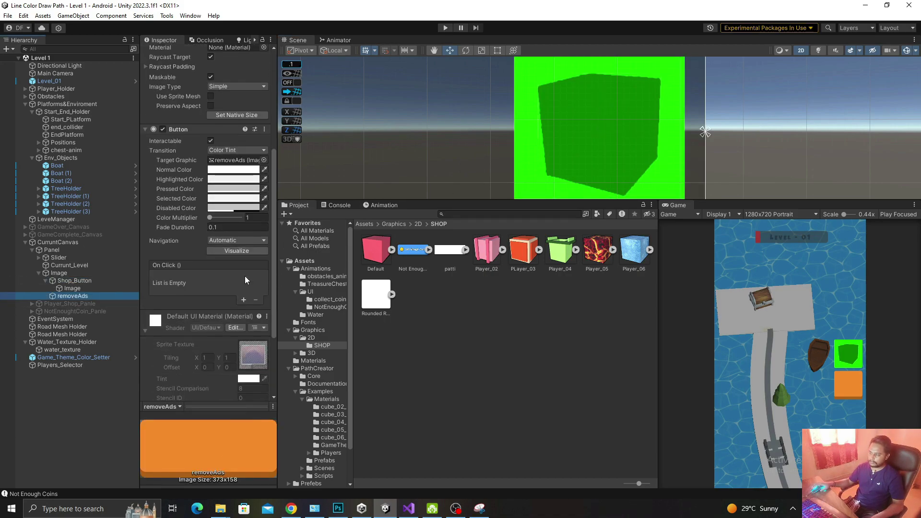
- Search Google in Chrome for 'remove ads icon png'
left_click(291, 508)
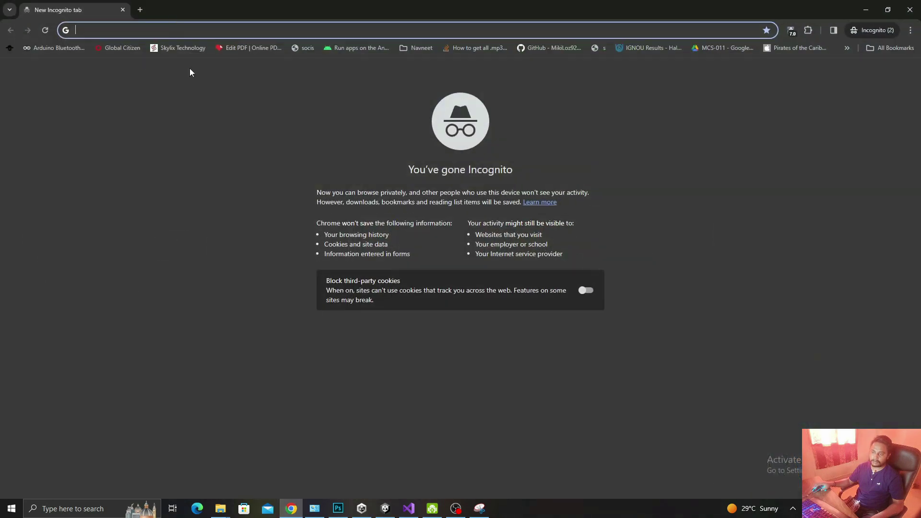
key("alt+Tab")
left_click(159, 36)
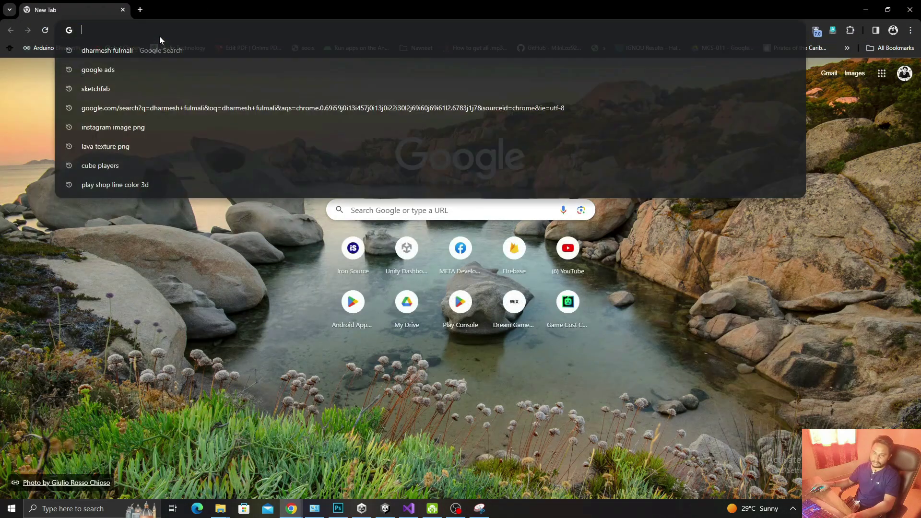
type("remove ads")
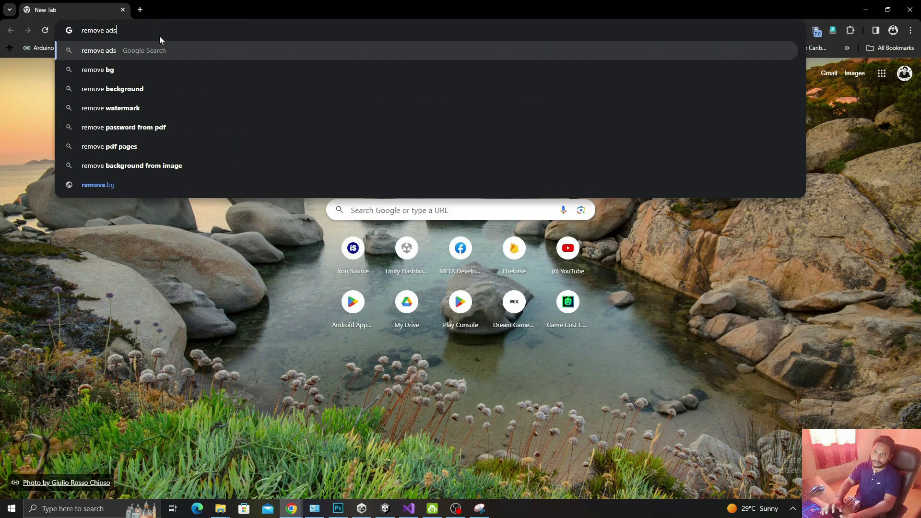
type(" ioc")
key("BackSpace")
key("BackSpace")
type("con png")
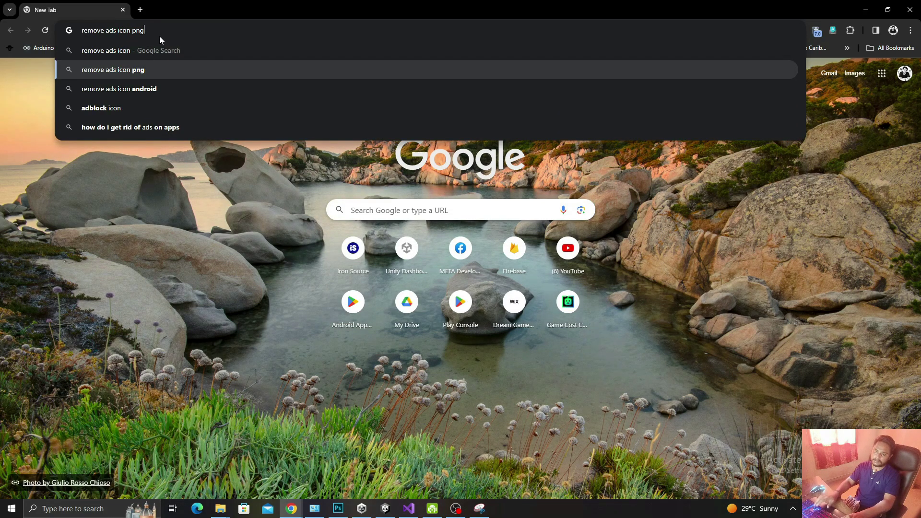
key("Down")
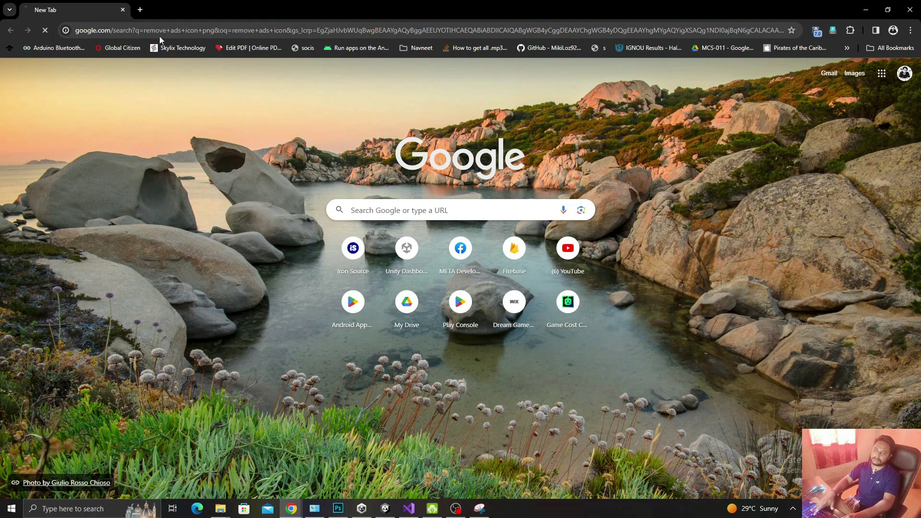
key("Return")
- Filter to free image results, preview the Flaticon ADS icon with red X, and return to Unity
left_click(149, 115)
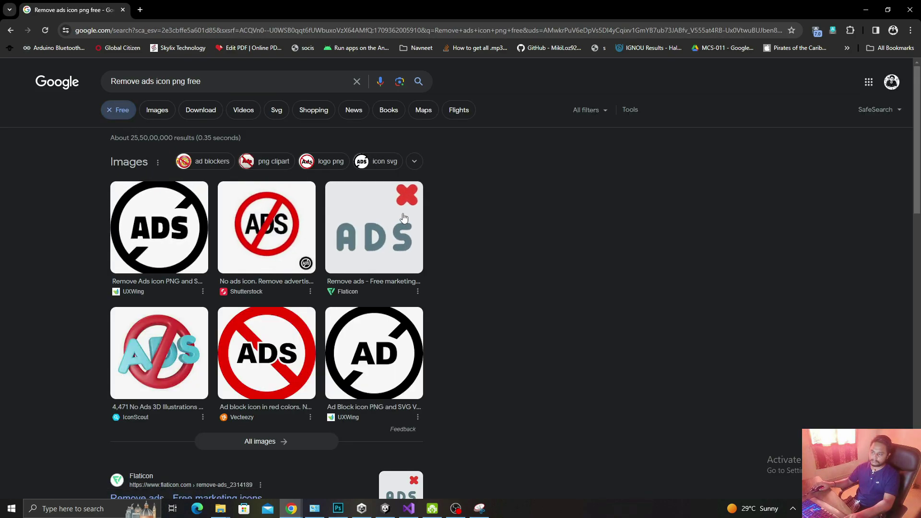
scroll(372, 230, "down", 4)
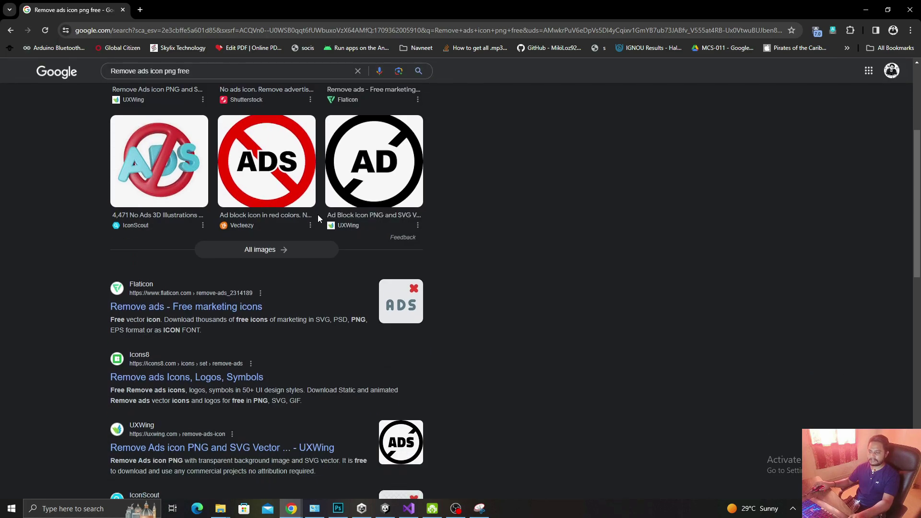
scroll(376, 214, "up", 3)
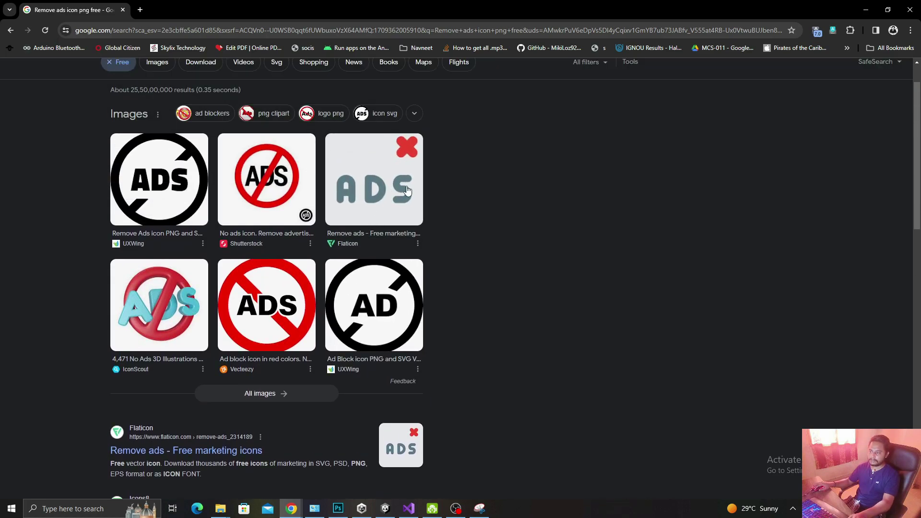
scroll(383, 172, "down", 3)
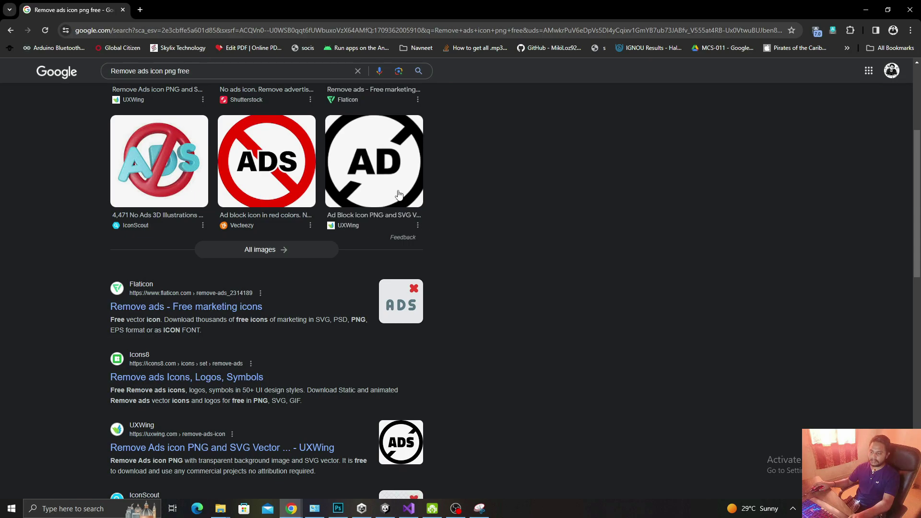
scroll(154, 119, "up", 4)
left_click(154, 118)
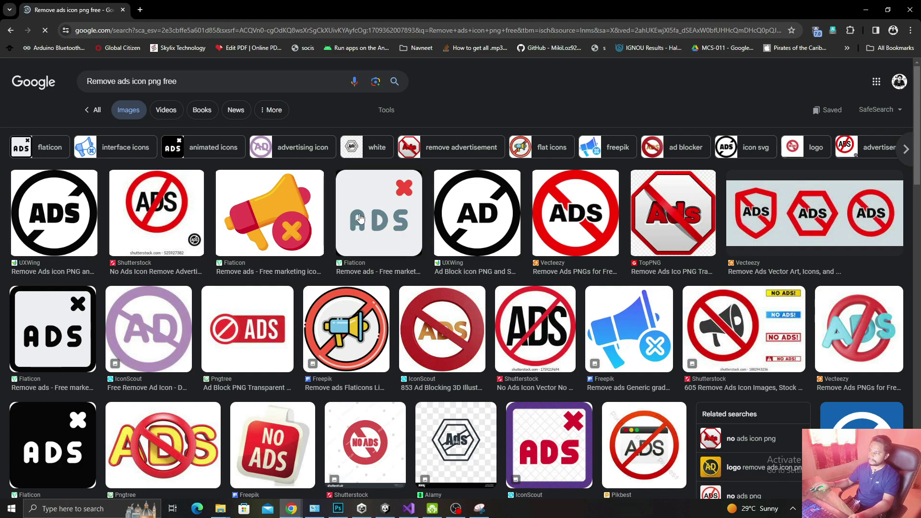
left_click(347, 217)
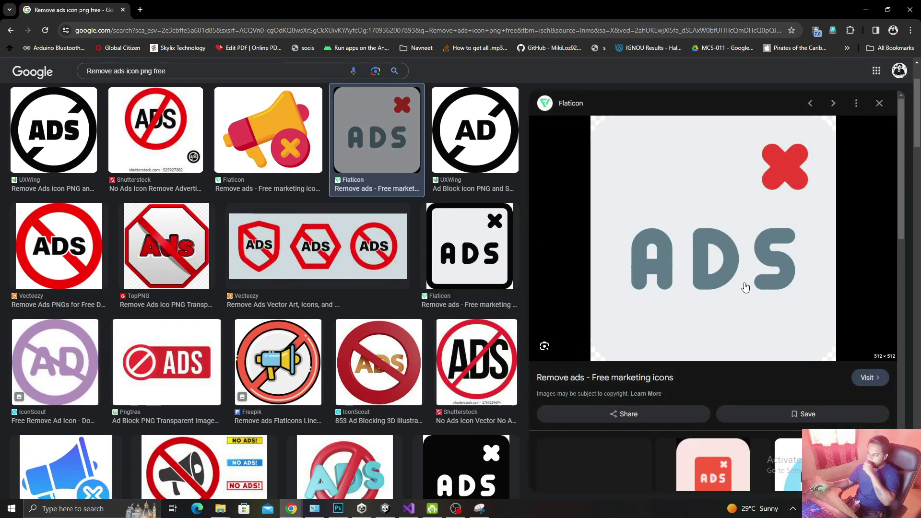
key("alt+Tab")
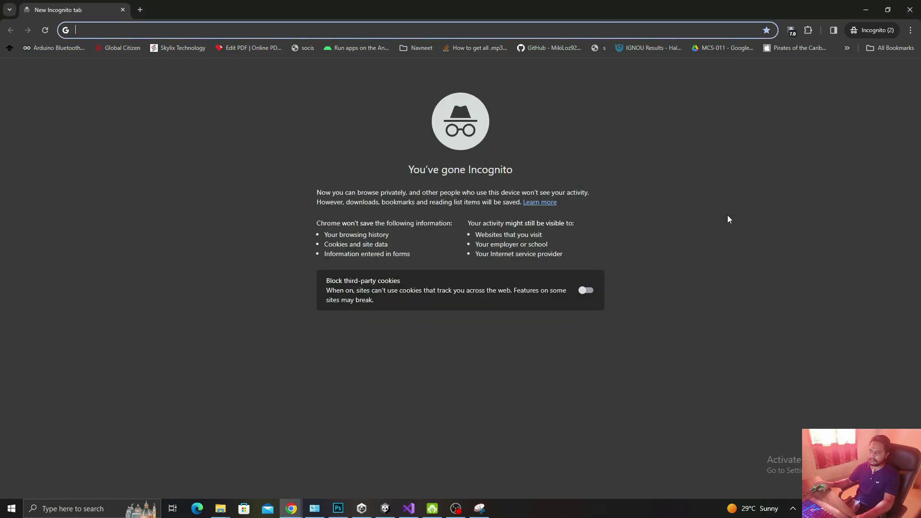
key("alt+Tab")
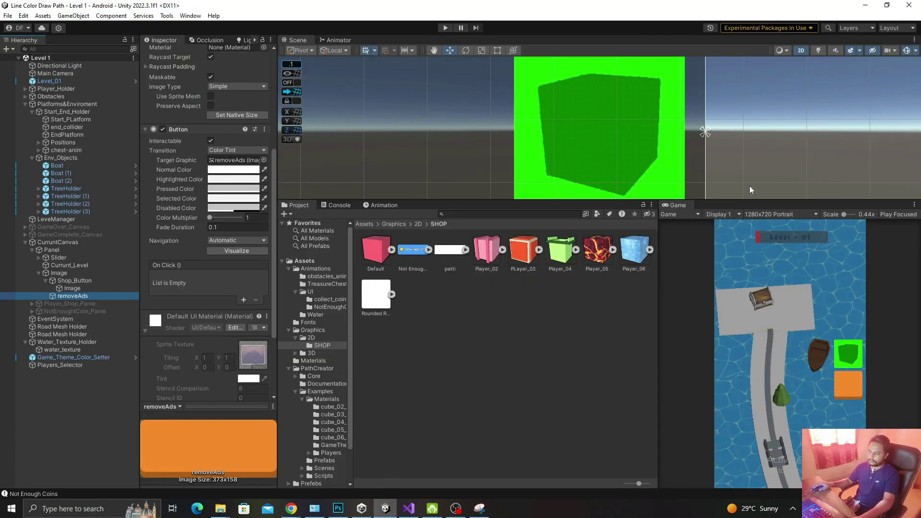
- Give the removeAds button the Rounded Rectangle sprite tinted orange FF6E00
left_click_drag(757, 202, 757, 258)
key("f")
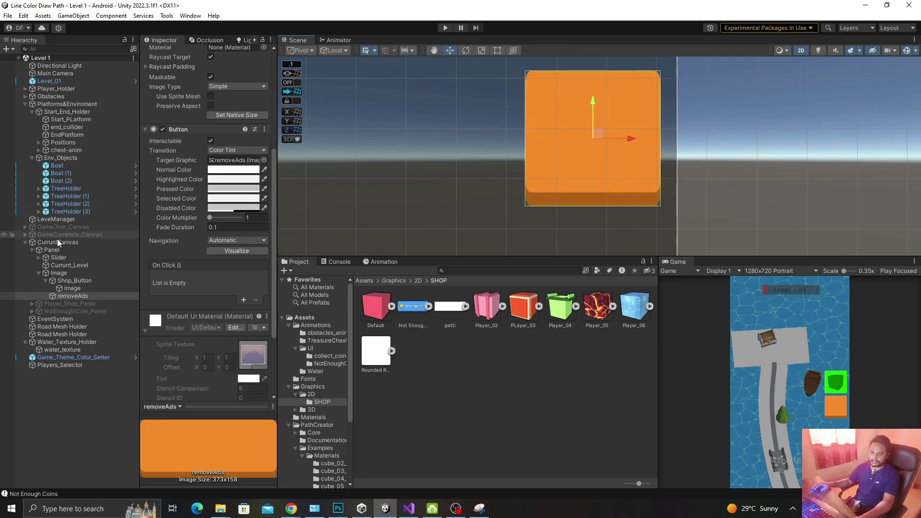
mouse_move(376, 352)
left_mouse_down()
mouse_move(353, 340)
mouse_move(220, 143)
left_mouse_up()
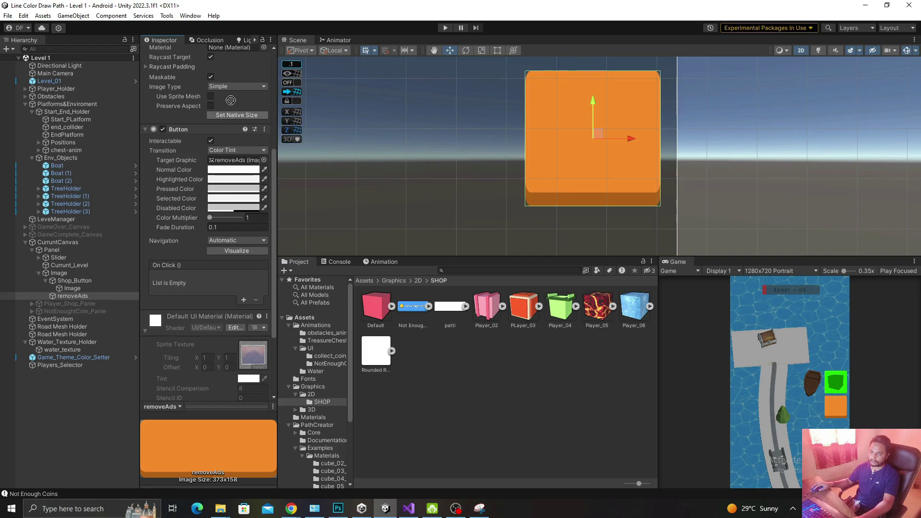
left_click_drag(228, 160, 233, 114)
left_click(226, 124)
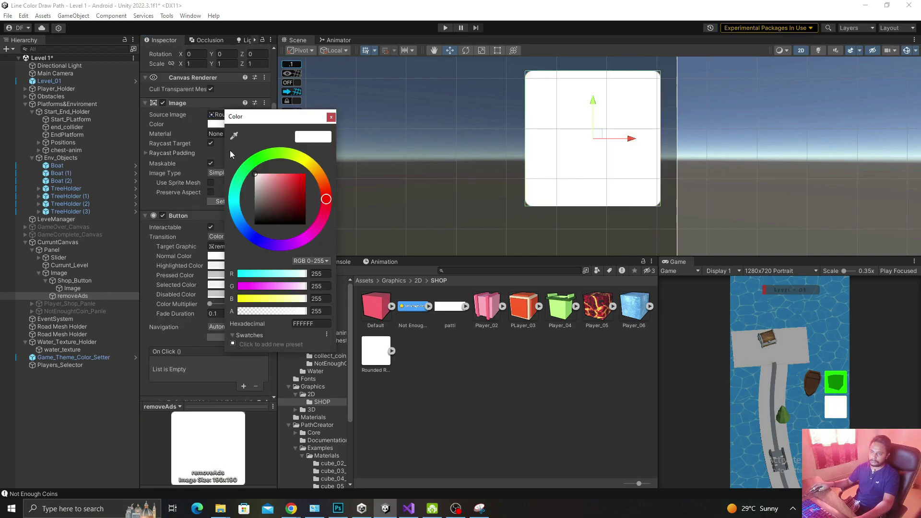
left_click(301, 190)
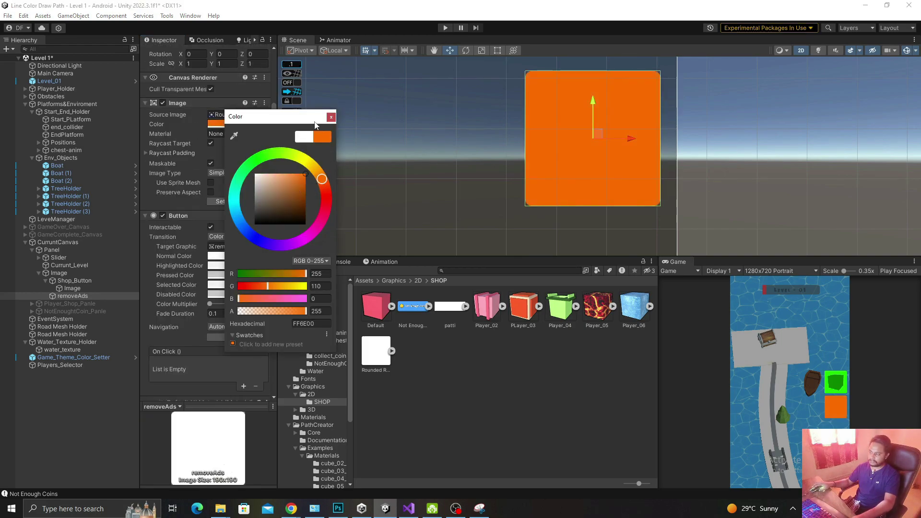
left_click(331, 117)
- Add a new child UI Image under removeAds
right_click(62, 296)
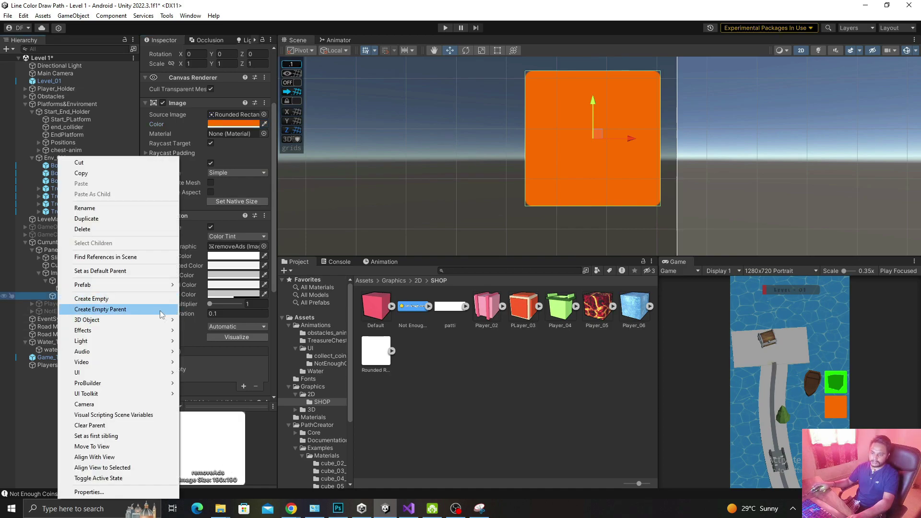
mouse_move(102, 377)
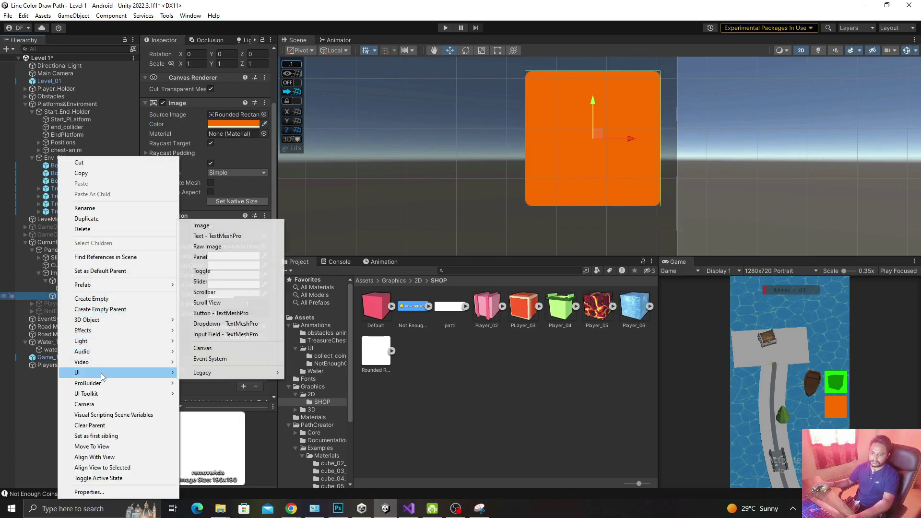
left_click(219, 225)
- Turn off Raycast Target and Maskable on the child image and give it the Close_Button sprite
left_click(210, 178)
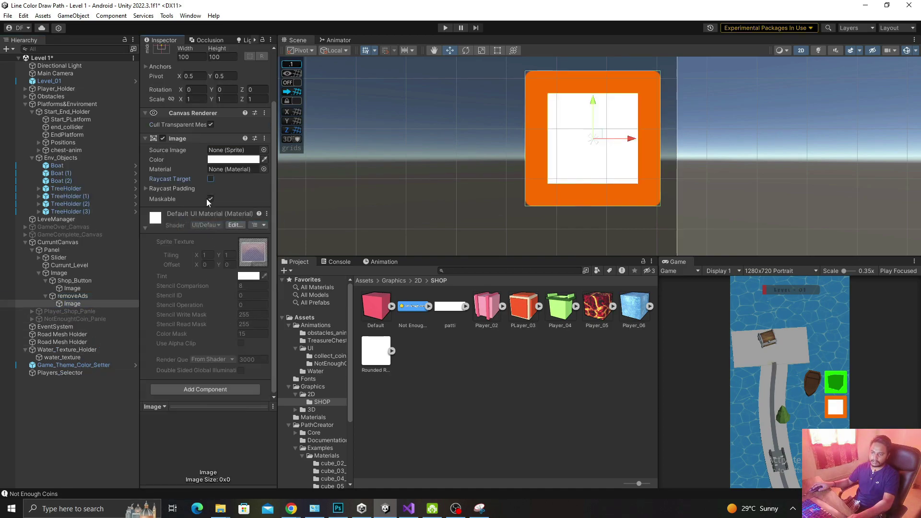
left_click(210, 199)
left_click(316, 394)
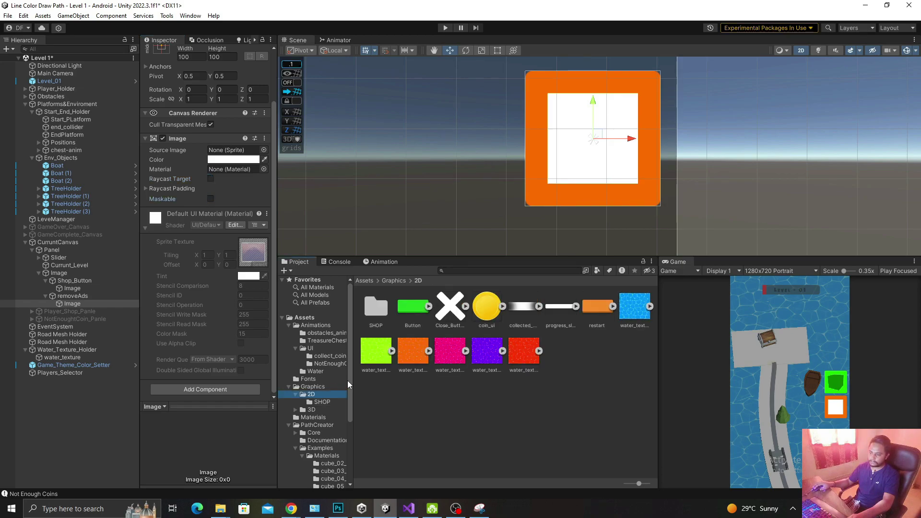
left_click_drag(445, 310, 234, 150)
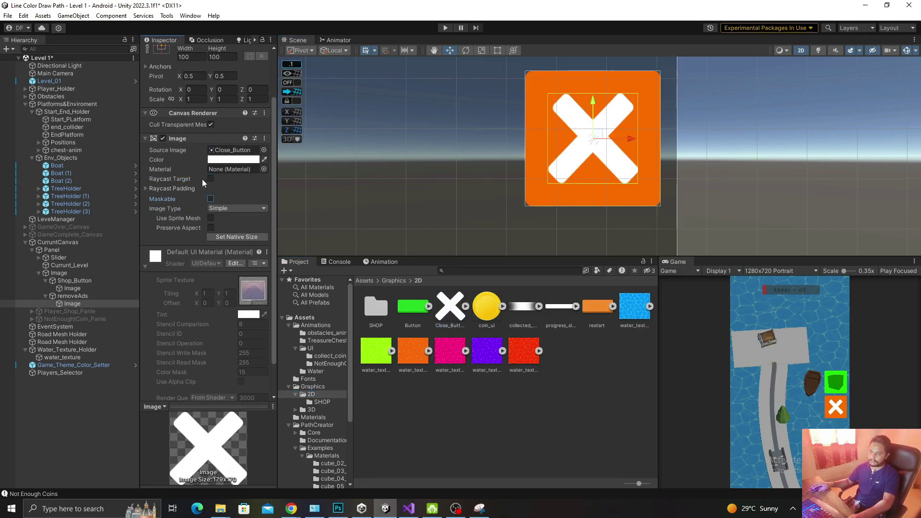
- Tint the X red FF0000 and shrink it to about 0.35 scale
left_click(233, 159)
left_click_drag(289, 214, 303, 203)
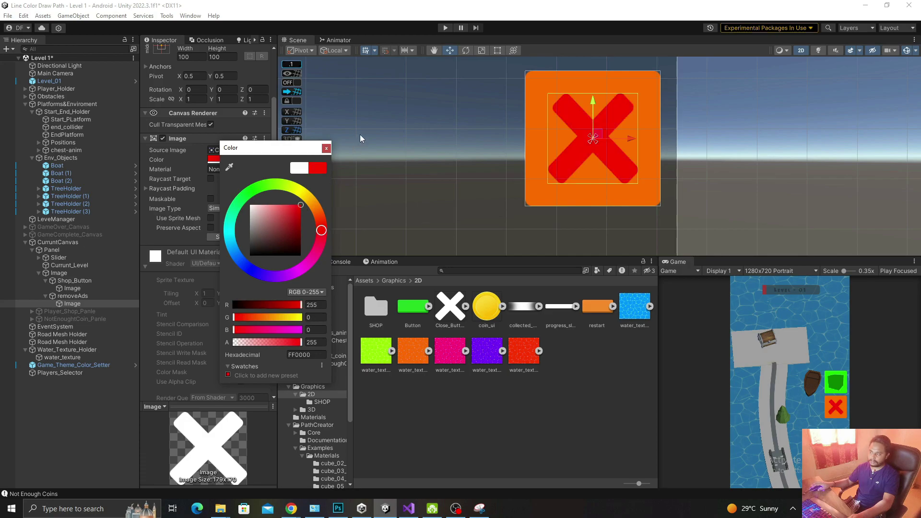
left_click(328, 150)
mouse_move(593, 138)
left_mouse_down()
mouse_move(590, 169)
mouse_move(639, 95)
left_mouse_up()
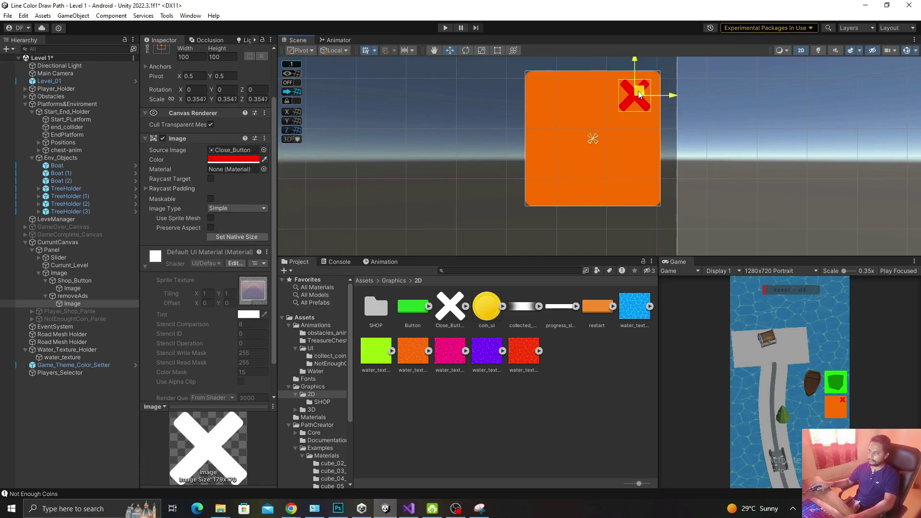
- Add a TextMeshPro text under removeAds reading 'ADS'
right_click(68, 296)
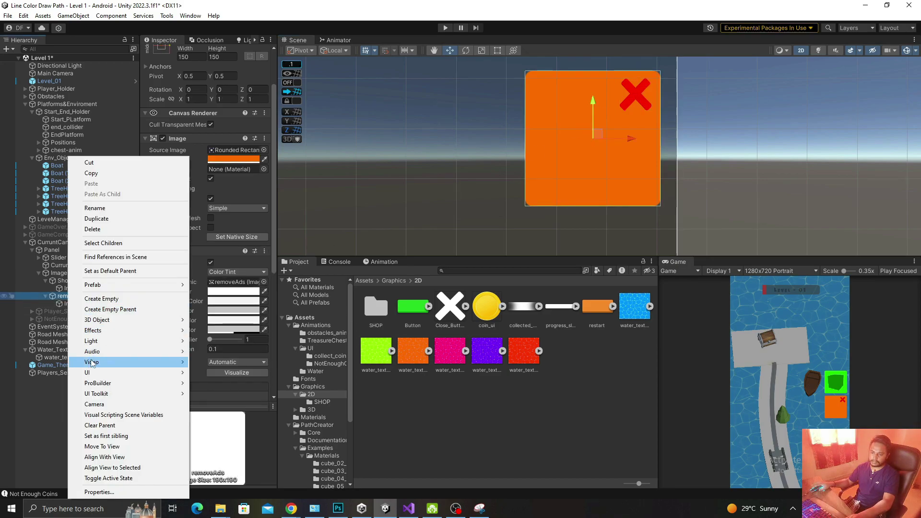
mouse_move(96, 373)
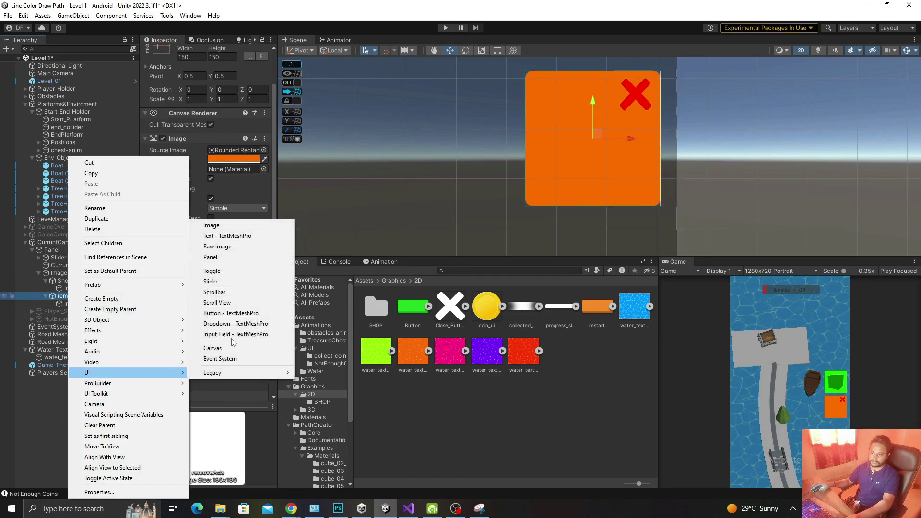
left_click(237, 236)
left_click(186, 184)
key("ctrl+a")
type("A")
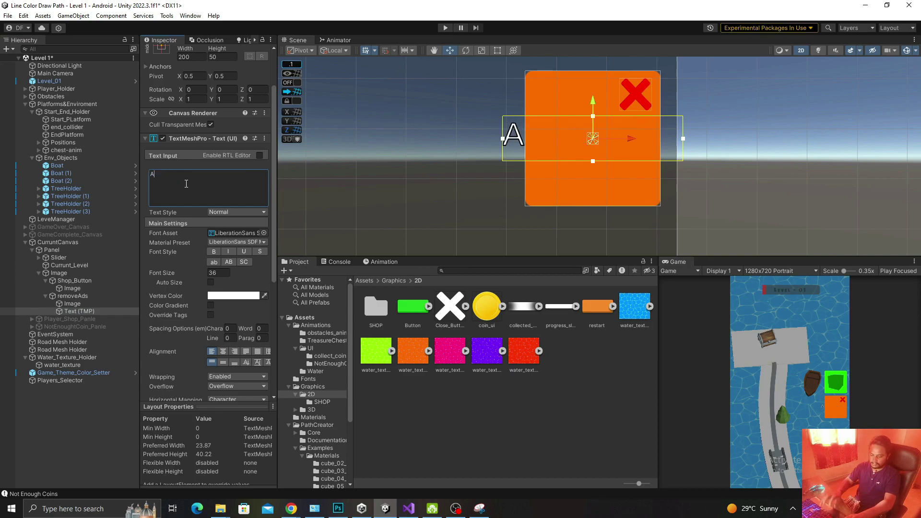
type("DS")
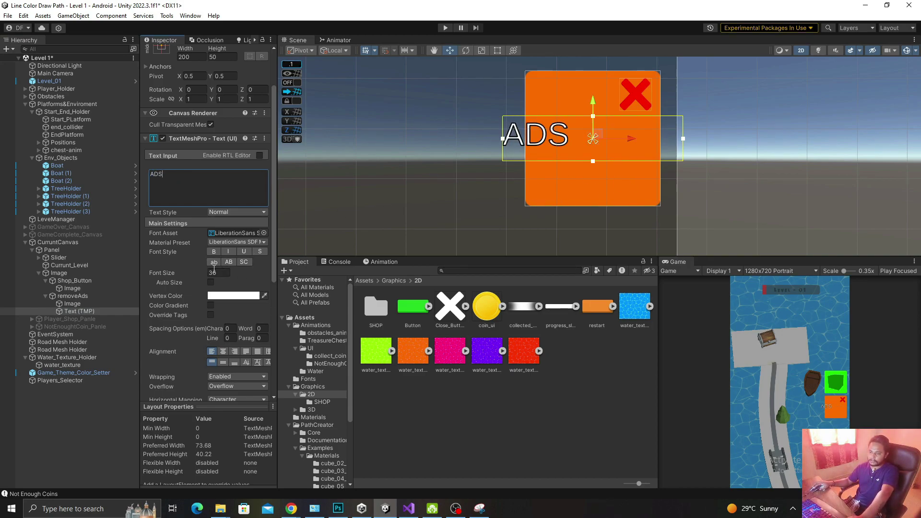
- Make the ADS text bold COMIC SDF, widen character spacing to about 22, and narrow its box
left_click(263, 233)
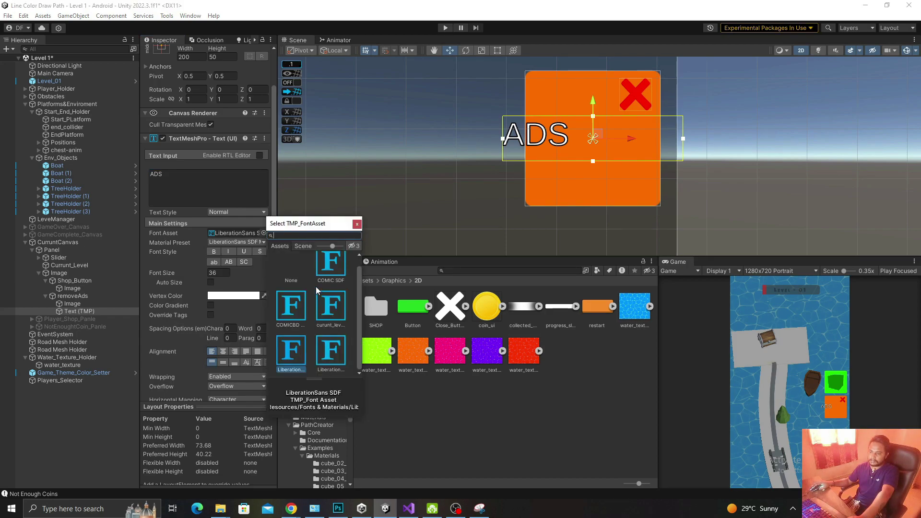
left_click(337, 268)
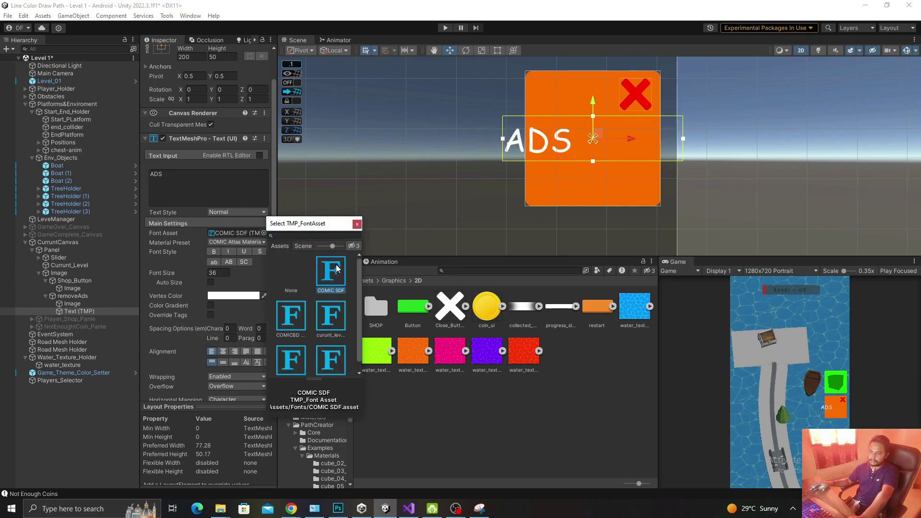
left_click(357, 224)
left_click(214, 251)
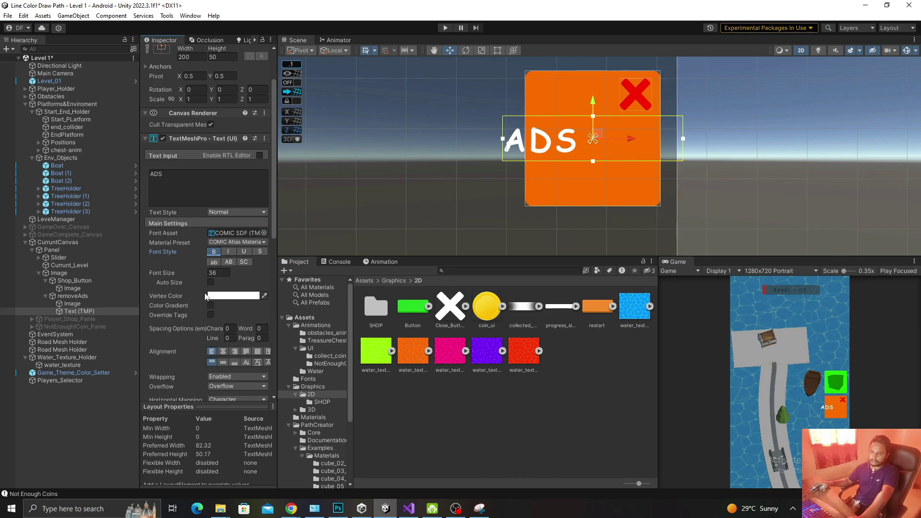
left_click_drag(212, 327, 539, 193)
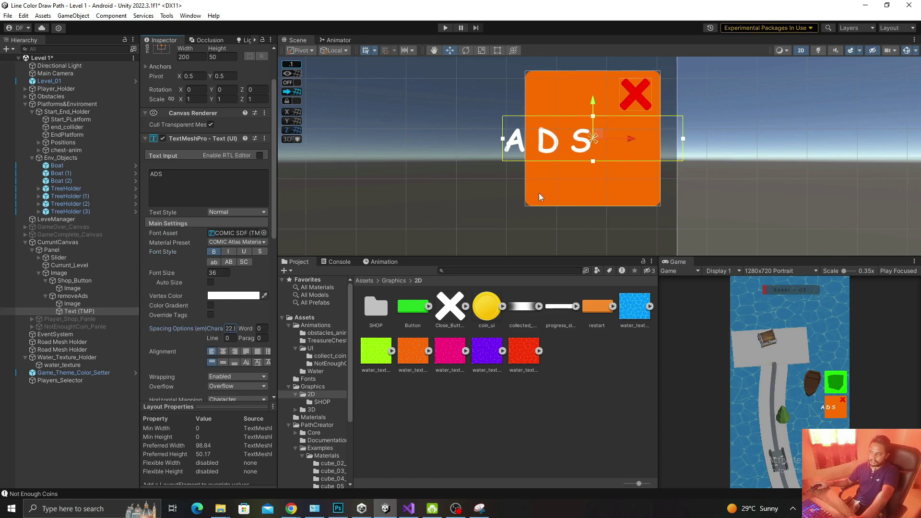
left_click_drag(501, 139, 525, 144)
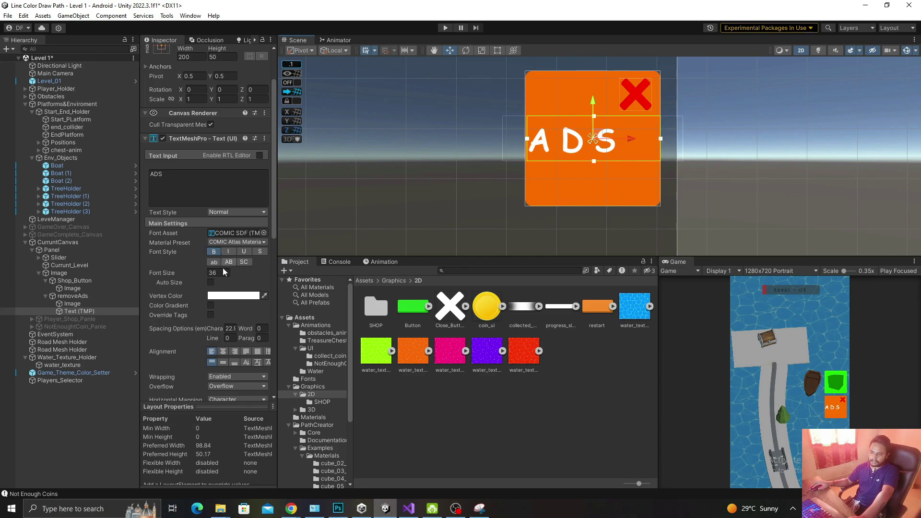
- Center the ADS text horizontally and vertically, disable wrapping, and turn off Visible Descender
left_click(223, 362)
left_click(223, 351)
scroll(224, 366, "down", 1)
left_click(232, 361)
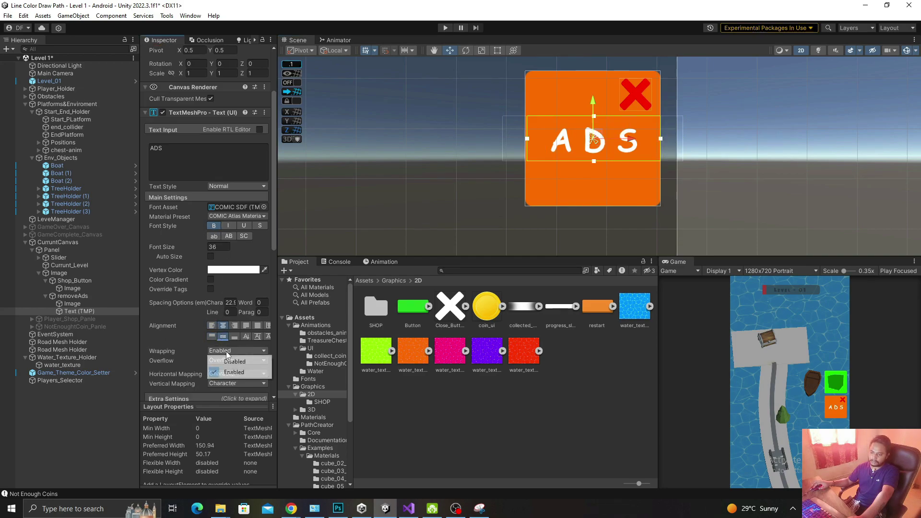
left_click(231, 362)
scroll(221, 345, "down", 4)
left_click(176, 294)
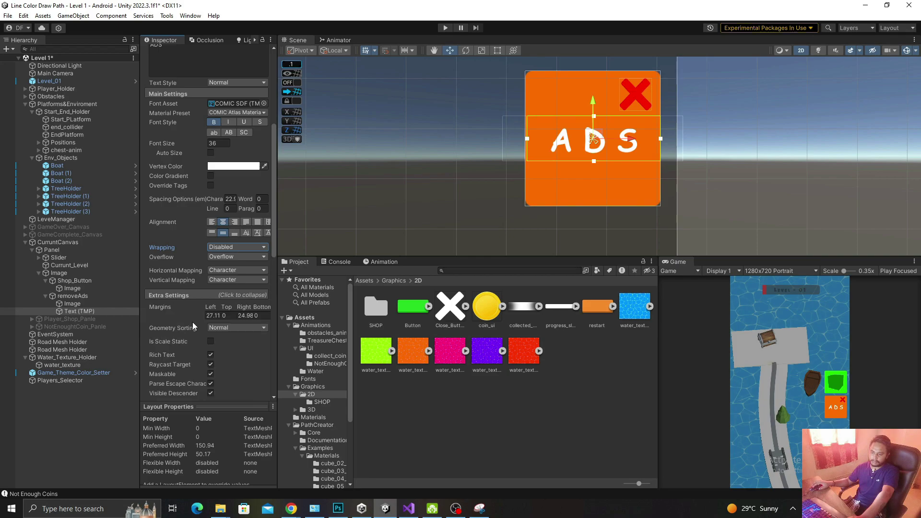
scroll(192, 322, "down", 4)
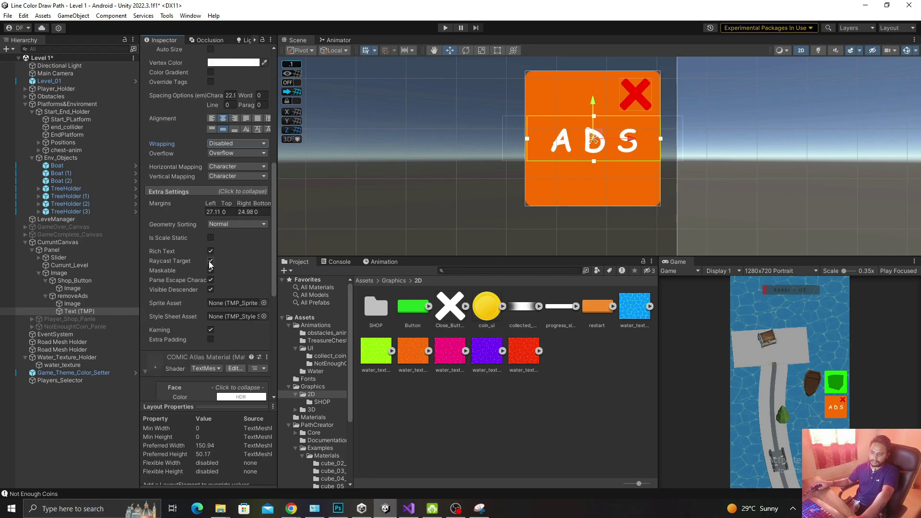
left_click(211, 289)
- Add an Outline effect with offset 2, -2 to the ADS text, then remove it again
scroll(625, 168, "up", 1)
scroll(587, 131, "down", 1)
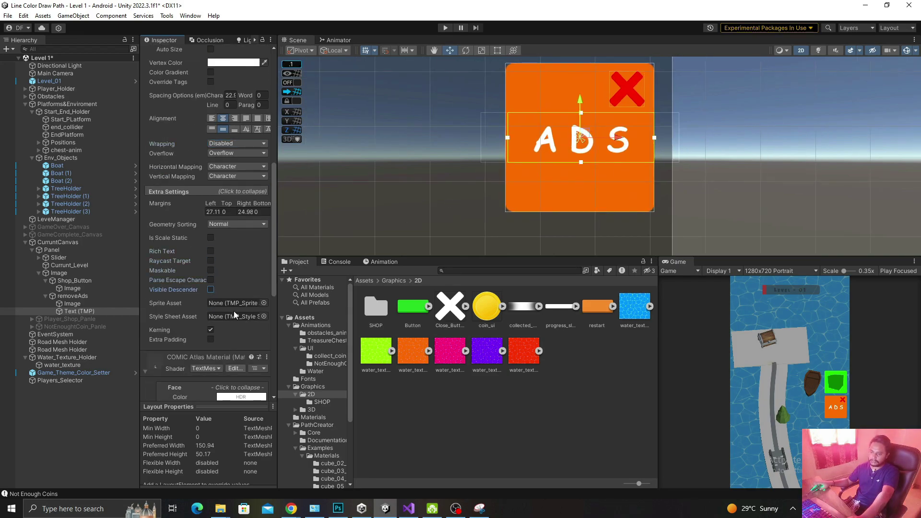
scroll(207, 335, "down", 6)
scroll(211, 321, "down", 4)
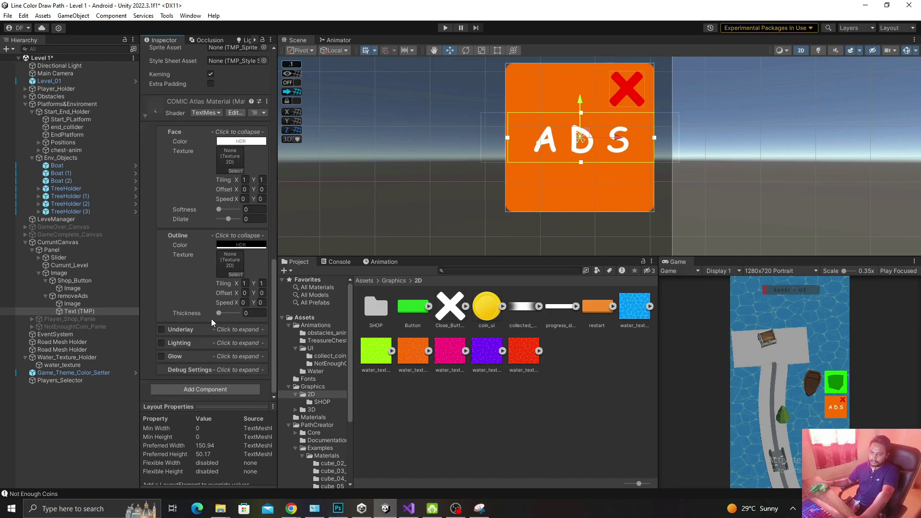
left_click(198, 389)
type("out")
key("Return")
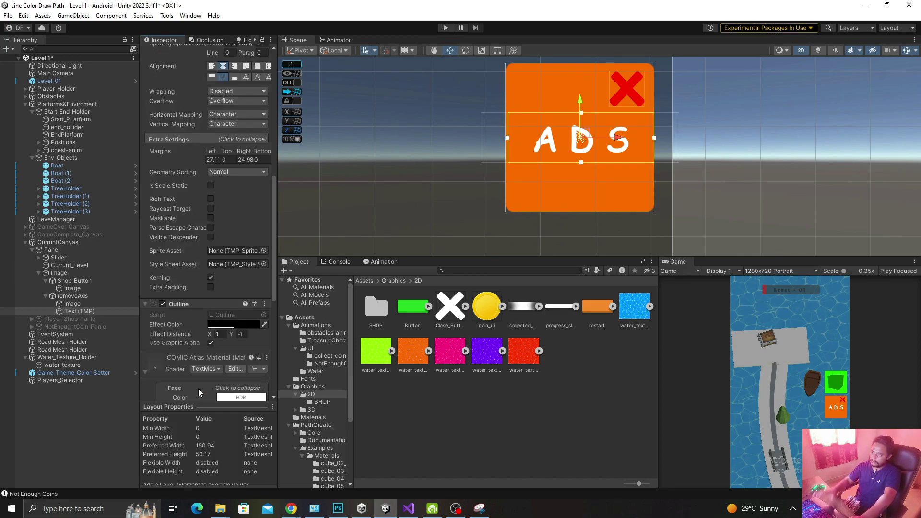
left_click(220, 334)
type("2")
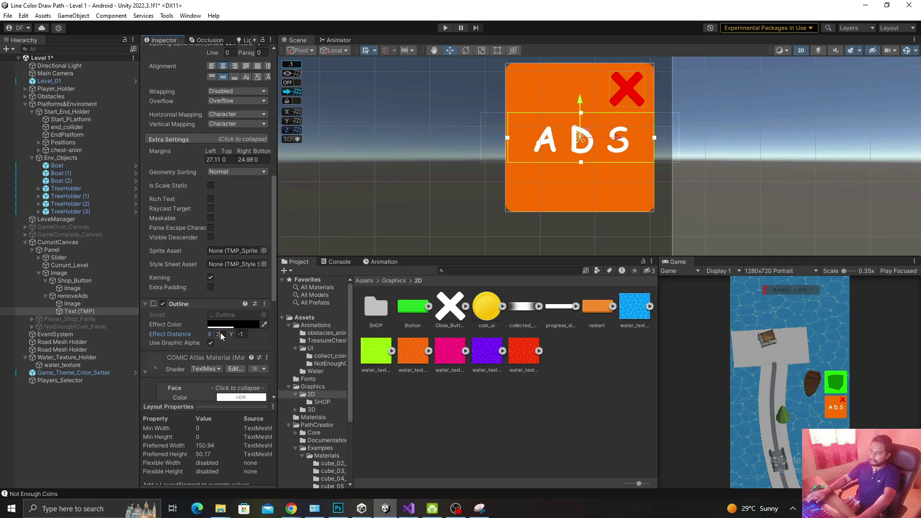
key("Tab")
type("-2")
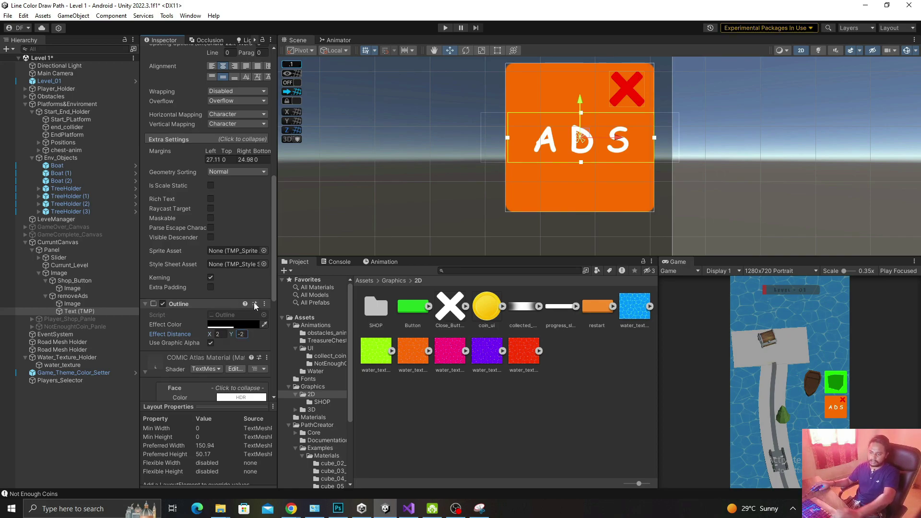
left_click(264, 303)
left_click(294, 326)
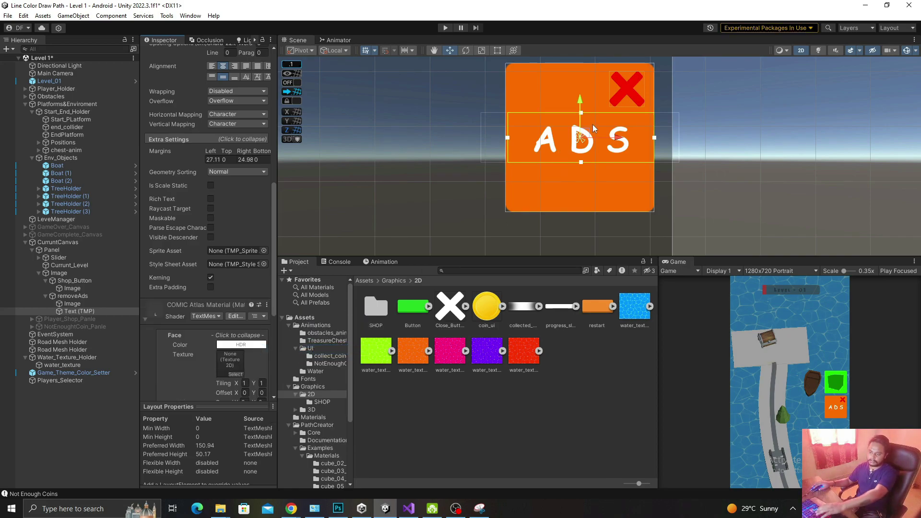
- Scale the ADS text up slightly with the Scale tool
key("r")
left_click_drag(580, 137, 586, 139)
scroll(211, 192, "up", 5)
- Tighten the ADS character spacing to 9.15
scroll(211, 193, "up", 3)
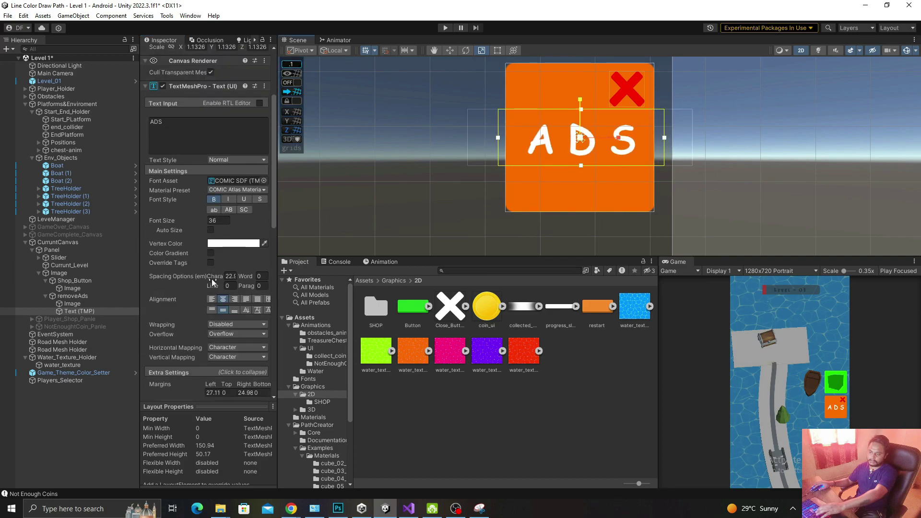
left_click_drag(209, 272, 111, 266)
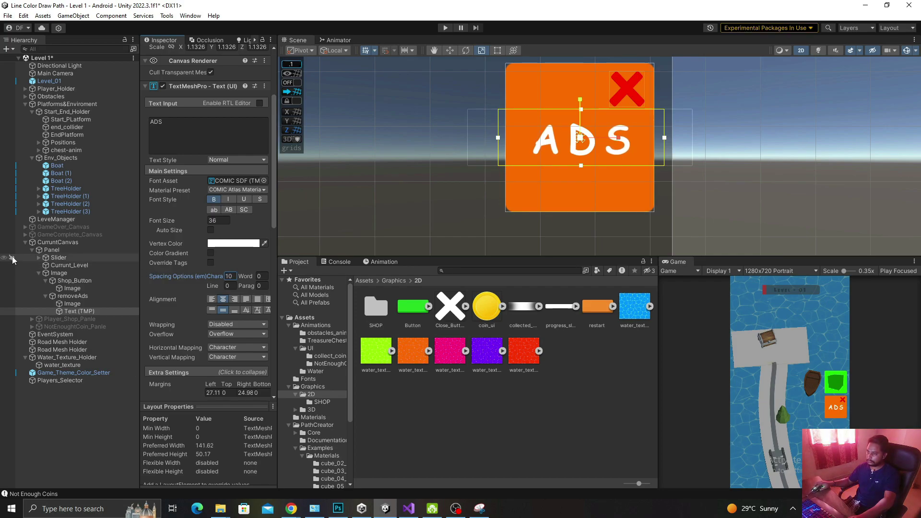
left_click_drag(111, 266, 904, 259)
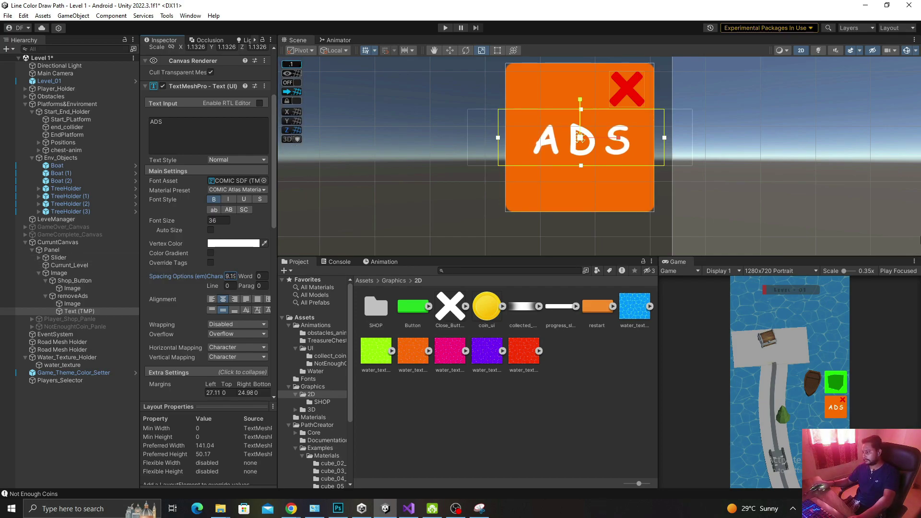
- Lower the ADS label slightly, save the scene, and enlarge the game preview
left_click_drag(580, 102, 582, 107)
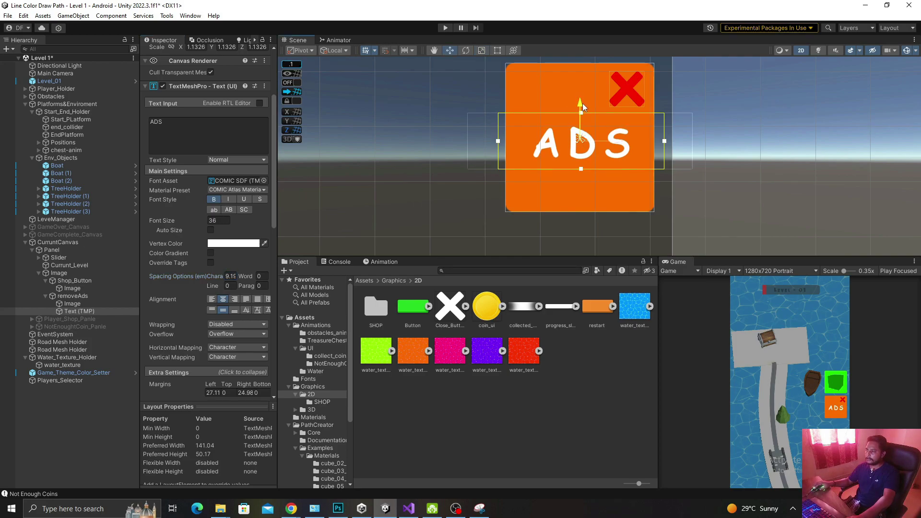
key("ctrl+s")
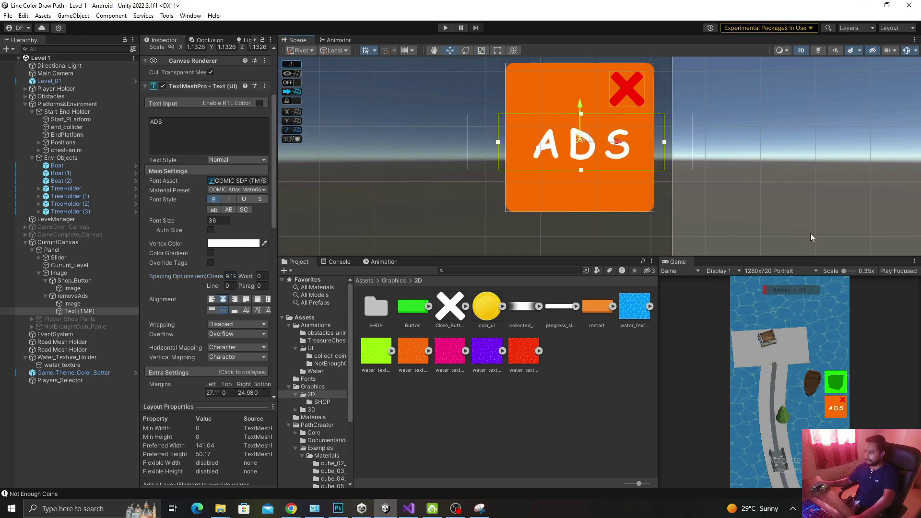
left_click_drag(804, 257, 703, 20)
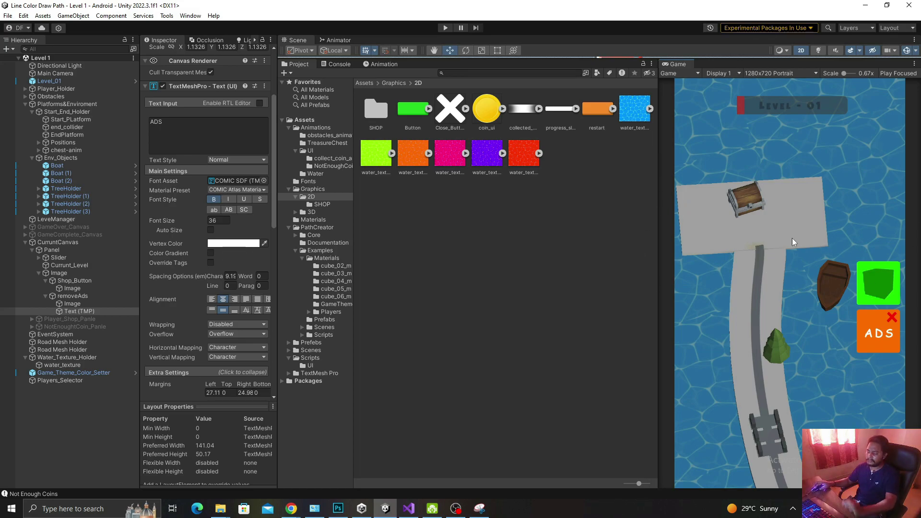
- Collapse the removeAds, Shop_Button and Image children in the Hierarchy
left_click(77, 296)
key("Left")
left_click(79, 280)
key("Left")
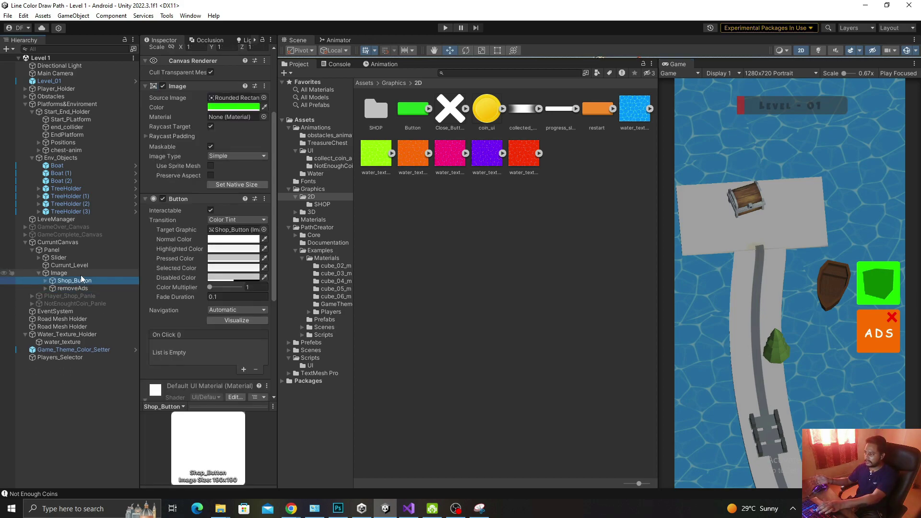
left_click(82, 276)
key("Left")
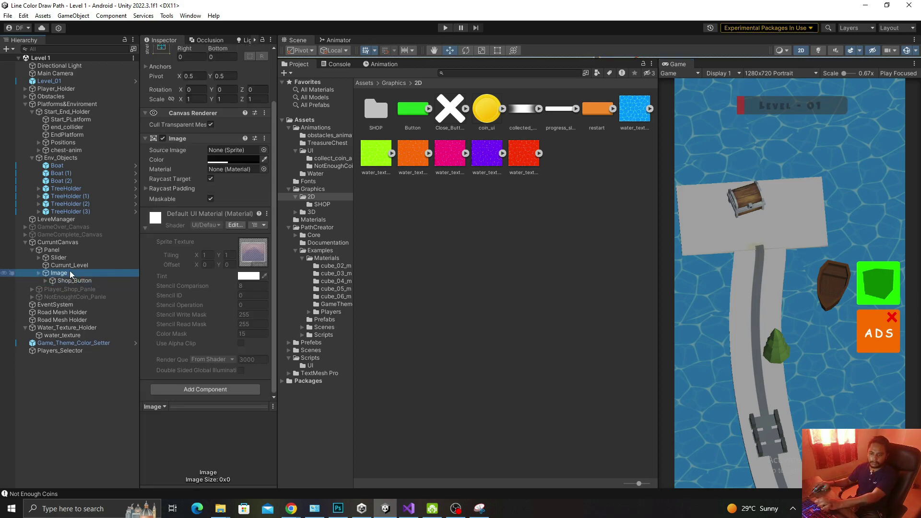
- Create a TextMeshPro text under Panel named Tap-to_Start and begin typing 'Ta' as its text
right_click(64, 250)
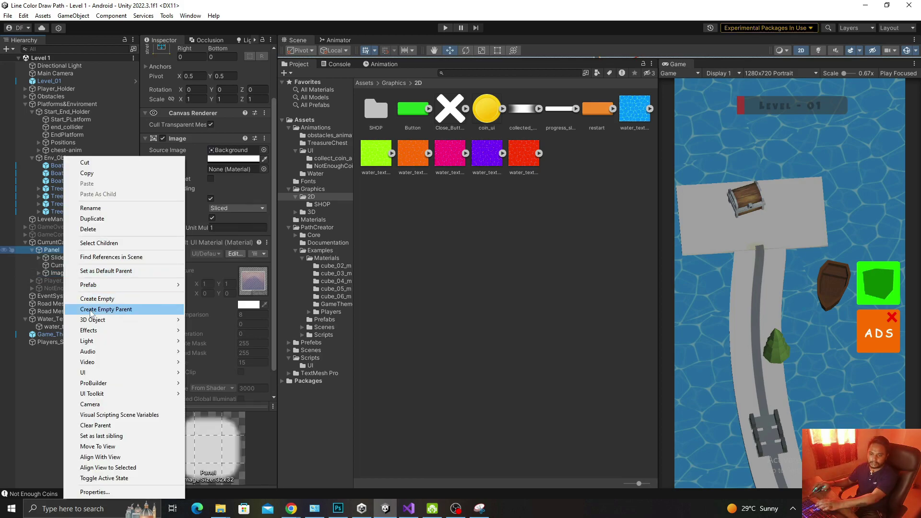
mouse_move(95, 372)
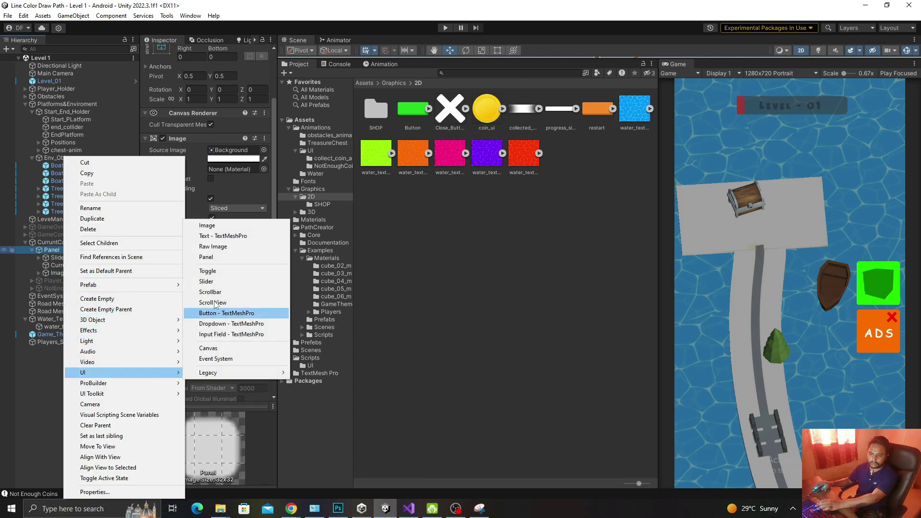
left_click(239, 236)
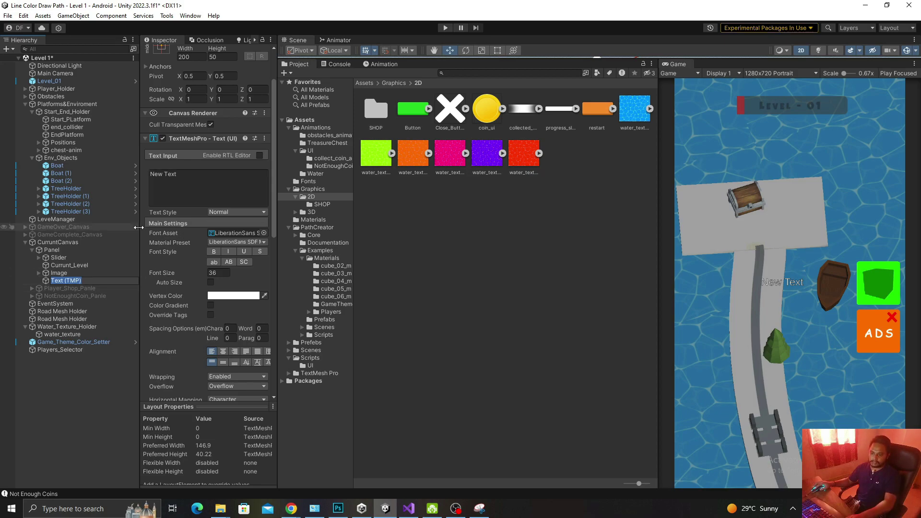
type("Tap-to_")
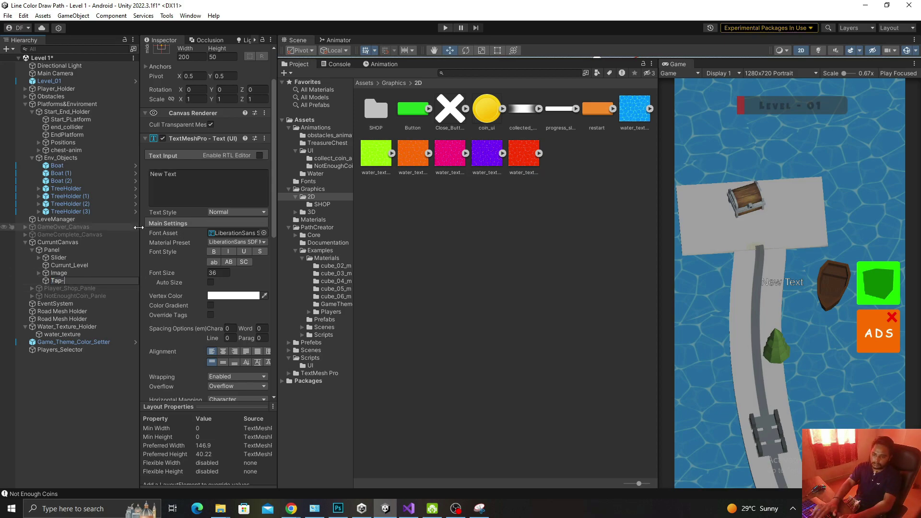
type("Start")
key("Return")
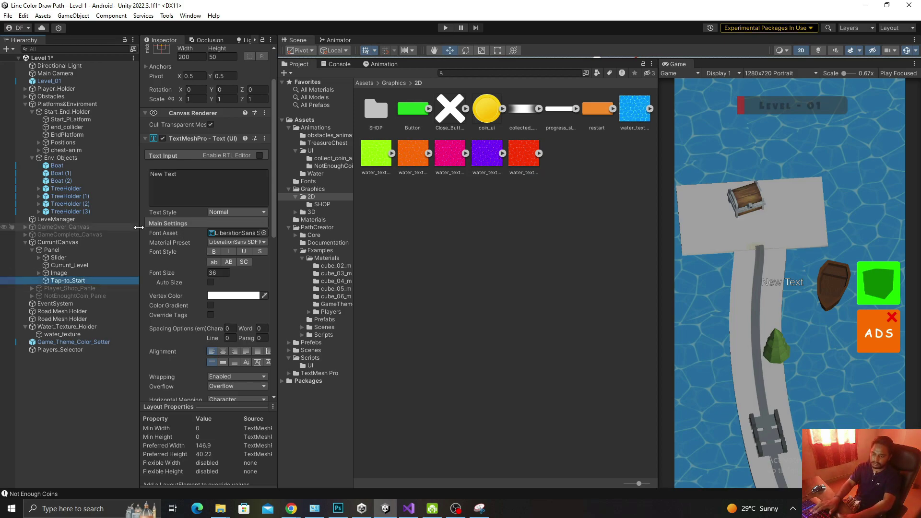
left_click(190, 185)
type("Ta")
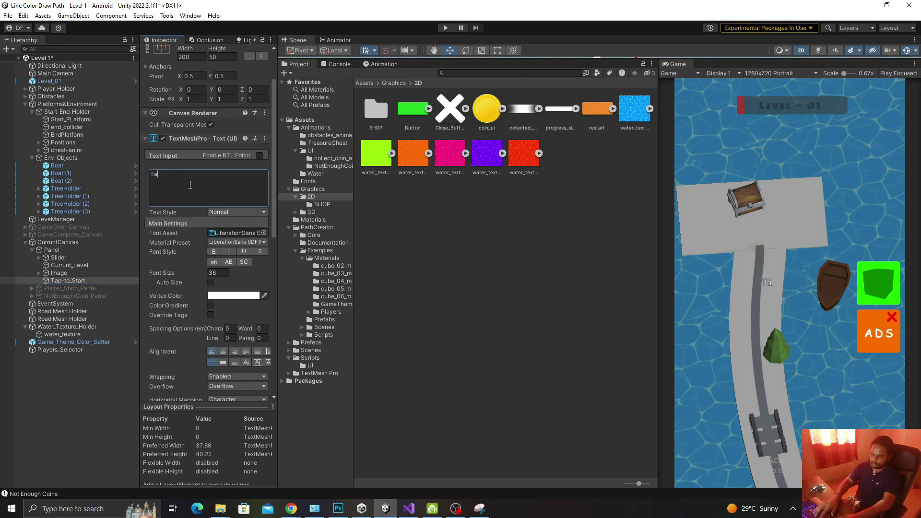
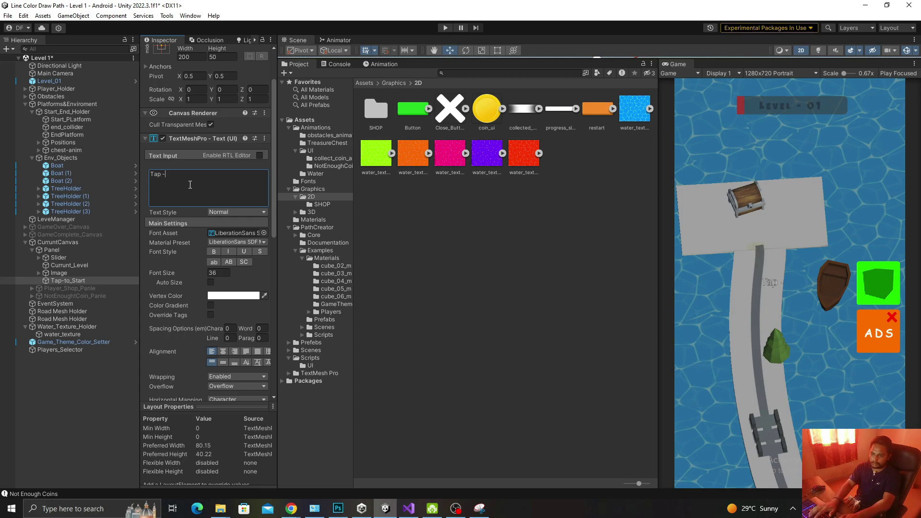
- Rename the Tap-to_Start object to Hold To Start and set its displayed text to 'Hold To Start'
left_click(84, 280)
key("Delete")
key("ctrl+z")
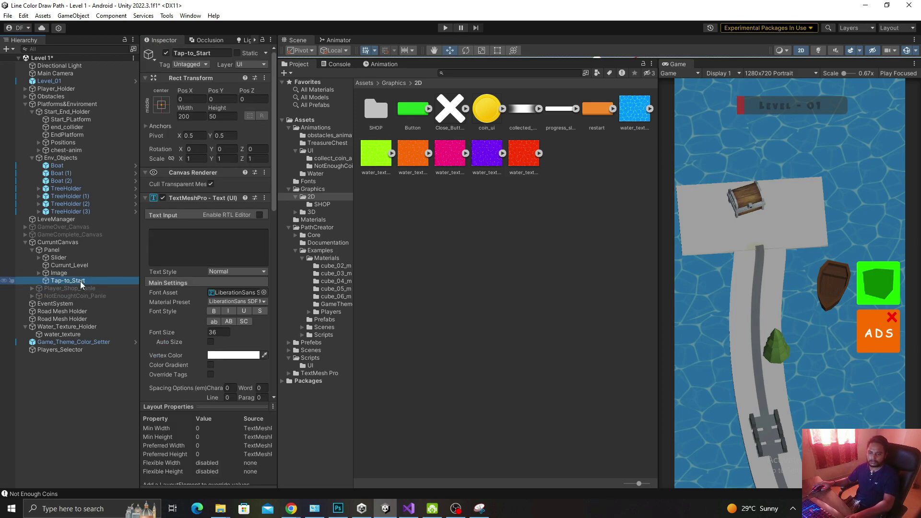
left_click(80, 281)
type("Hold")
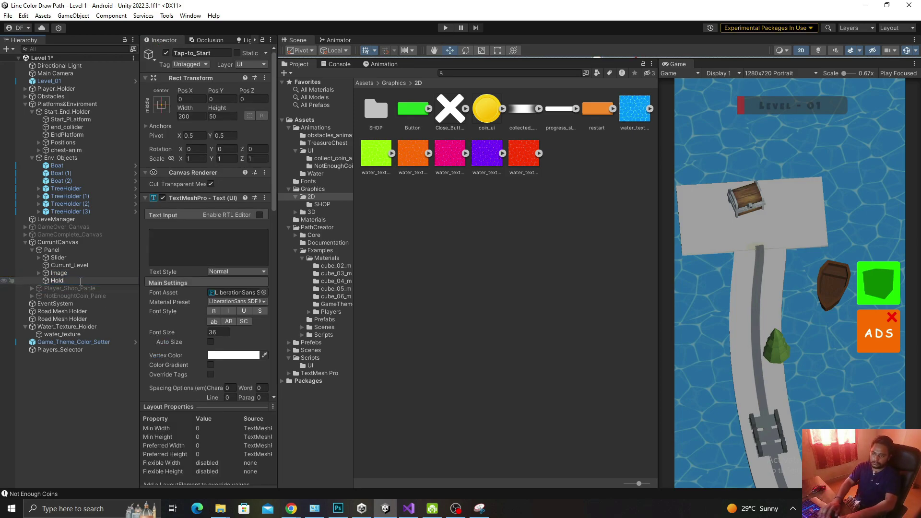
type("tar")
key("Return")
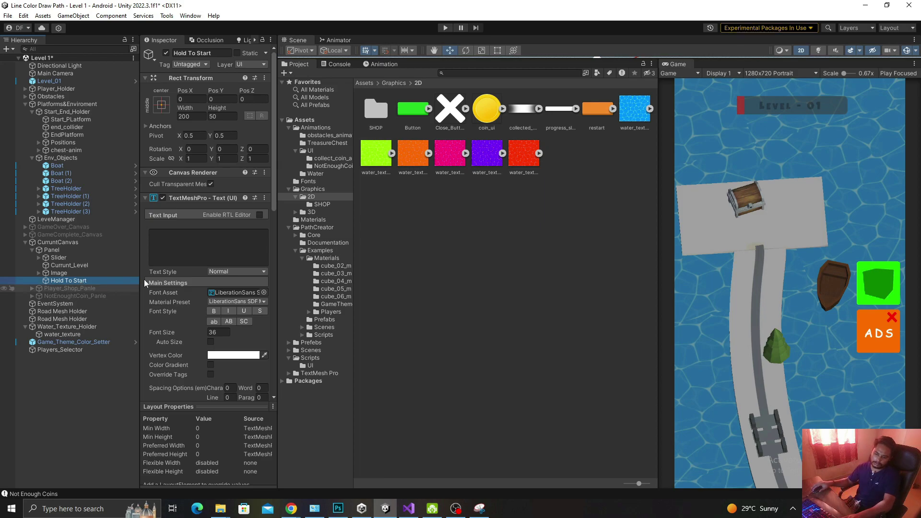
left_click(220, 254)
type("Hold ")
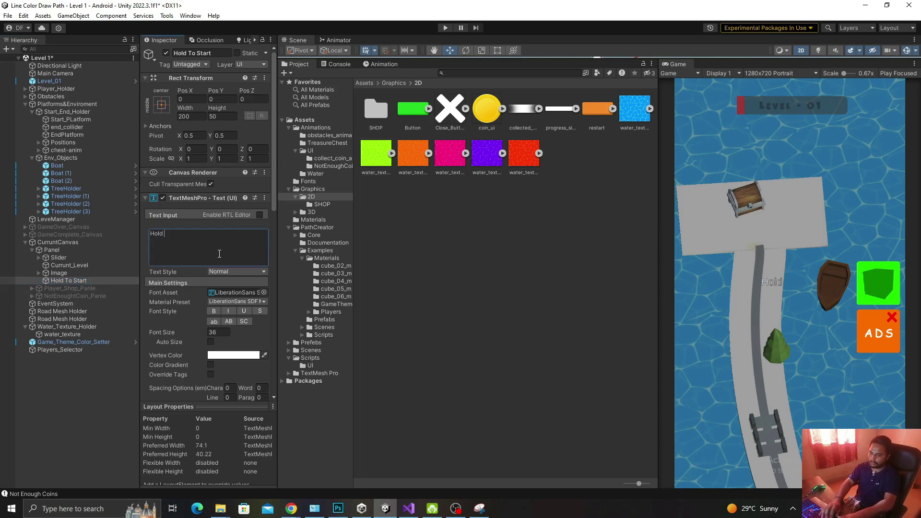
type("To Star")
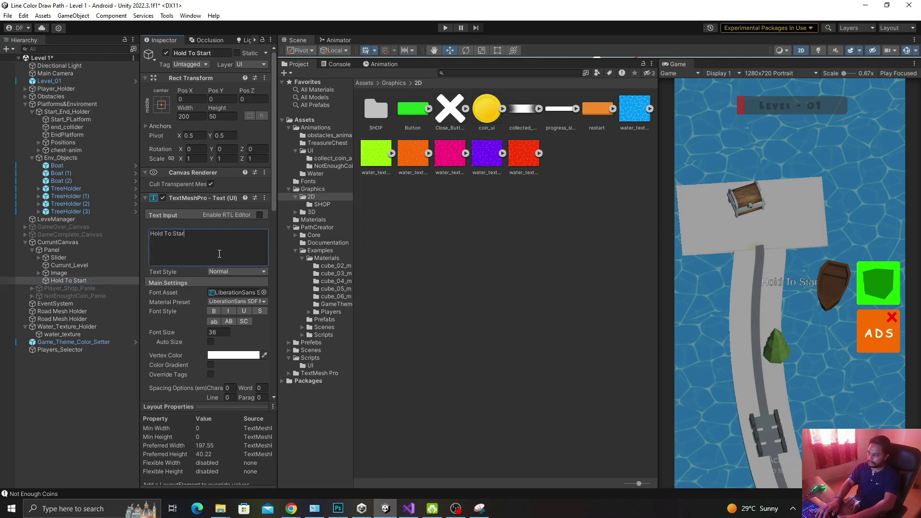
type("t")
- Turn off text wrapping and rich text for the label
scroll(206, 331, "down", 3)
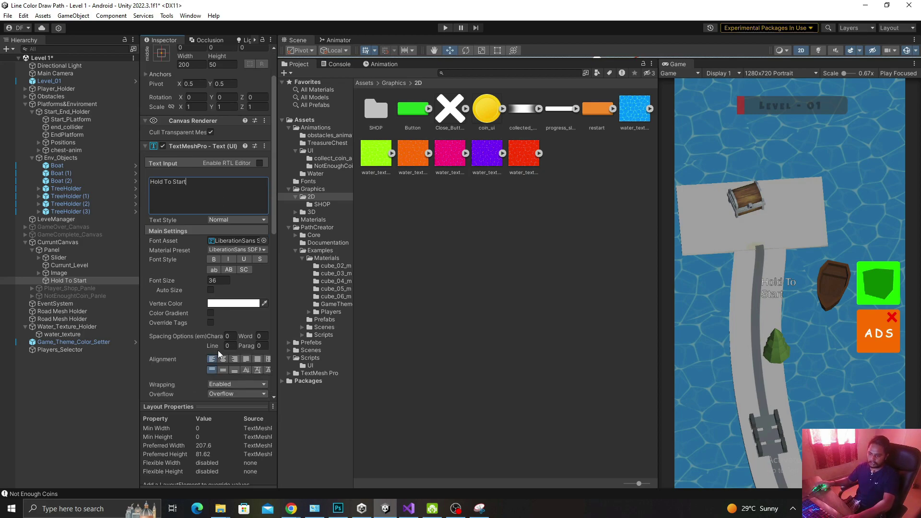
left_click(220, 388)
left_click(220, 396)
scroll(208, 341, "down", 3)
scroll(198, 348, "down", 4)
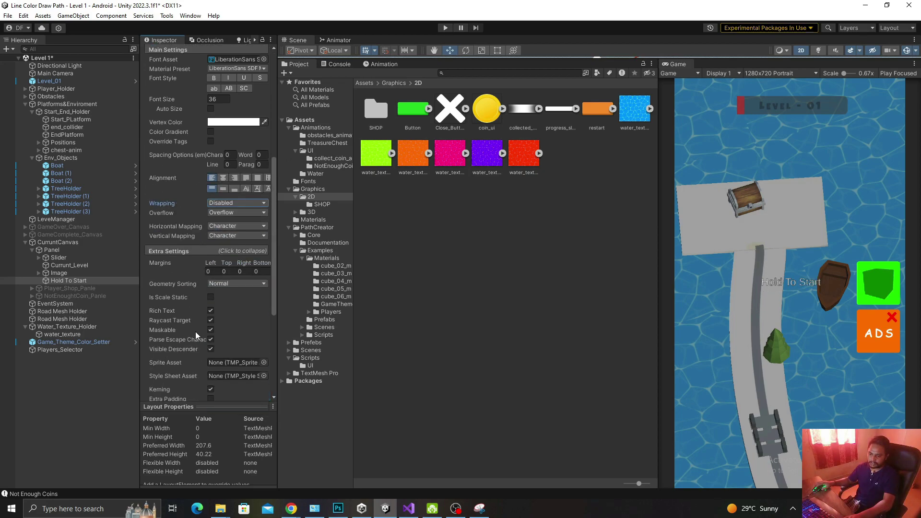
left_click(210, 310)
- Give the label the COMIC SDF font in bold
scroll(211, 266, "up", 5)
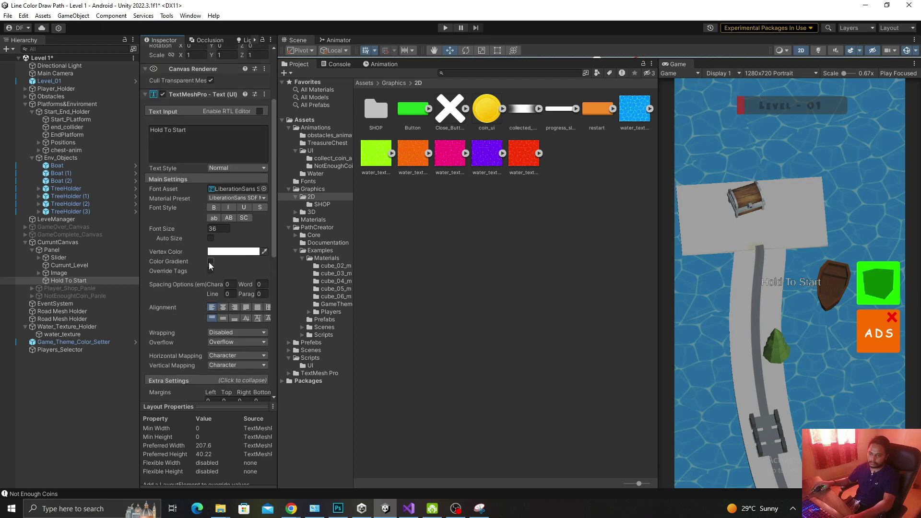
left_click(262, 189)
left_click(328, 234)
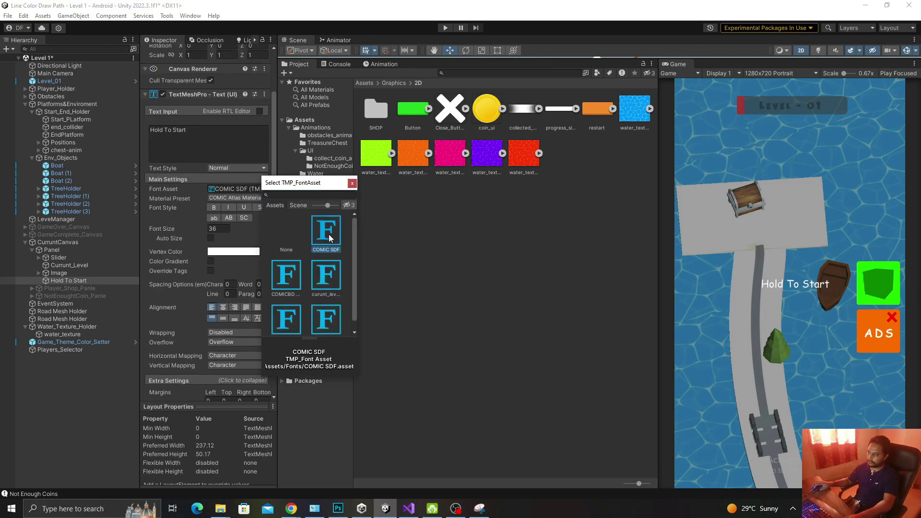
left_click(352, 183)
left_click(213, 207)
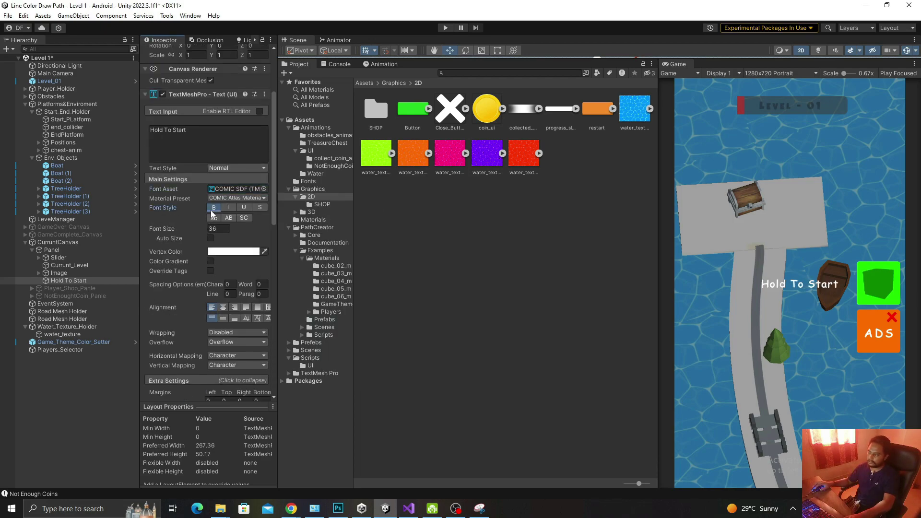
left_click(64, 282)
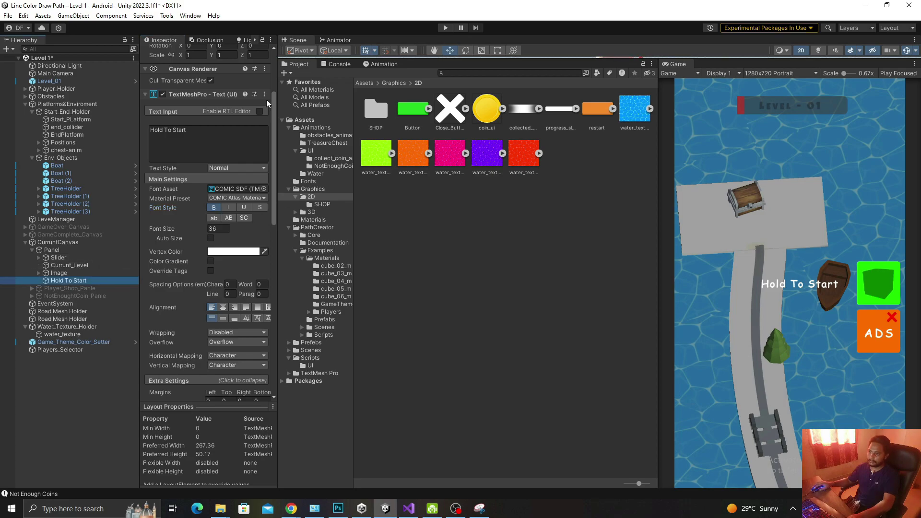
scroll(205, 89, "up", 4)
left_click(160, 110)
- Anchor the label to bottom centre and frame it in an enlarged Scene view
left_click(215, 221, "alt")
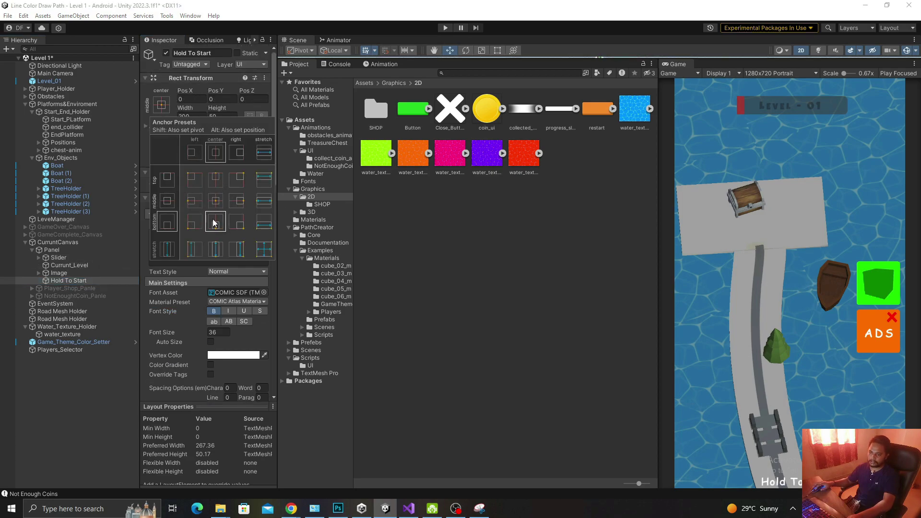
left_click_drag(715, 59, 715, 343)
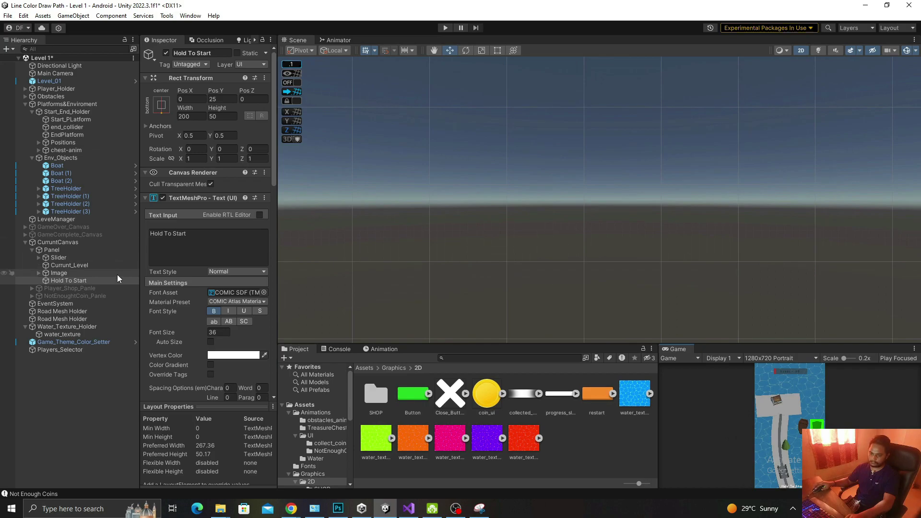
double_click(72, 281)
scroll(551, 177, "up", 2)
scroll(568, 166, "up", 2)
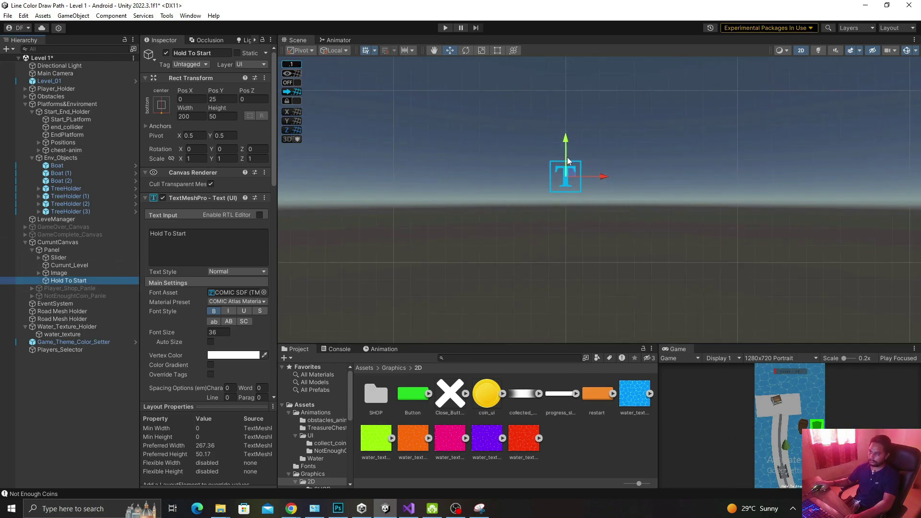
scroll(570, 162, "up", 3)
scroll(569, 162, "up", 3)
scroll(570, 161, "down", 3)
scroll(571, 162, "down", 2)
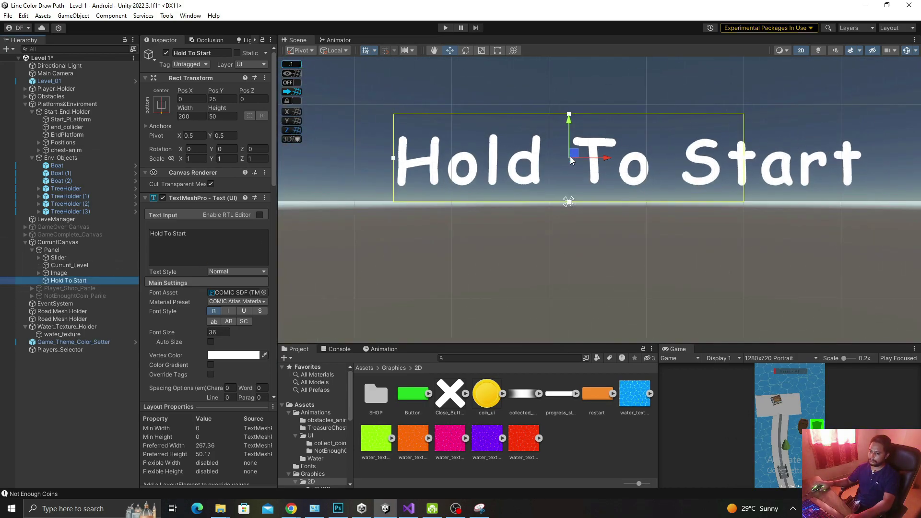
scroll(571, 164, "down", 2)
scroll(575, 164, "down", 2)
scroll(574, 164, "down", 2)
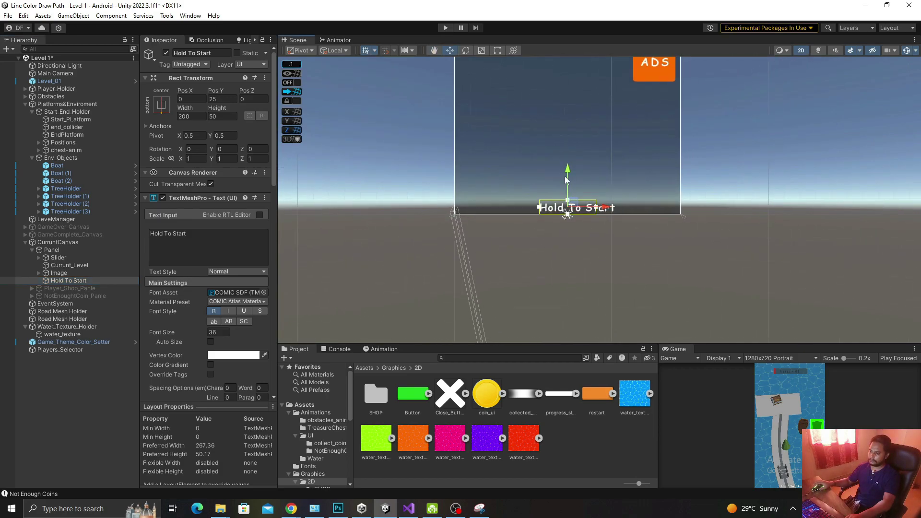
- Raise the label above the bottom edge and centre-align its text
left_click_drag(565, 176, 559, 121)
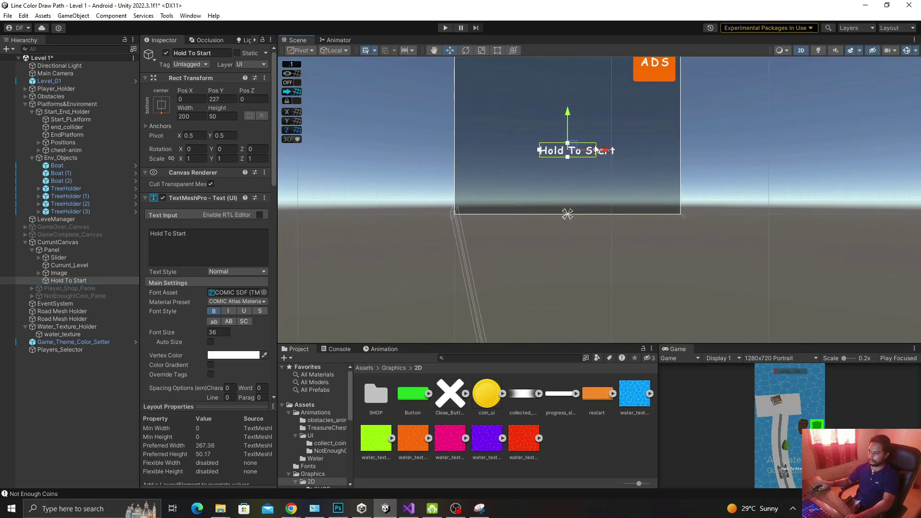
left_click_drag(607, 152, 598, 151)
key("e")
key("r")
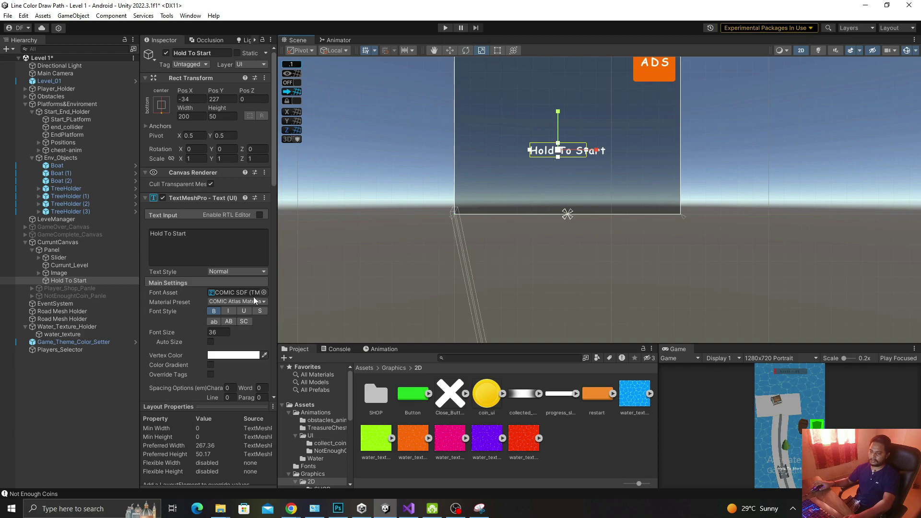
scroll(223, 318, "down", 4)
left_click(223, 308)
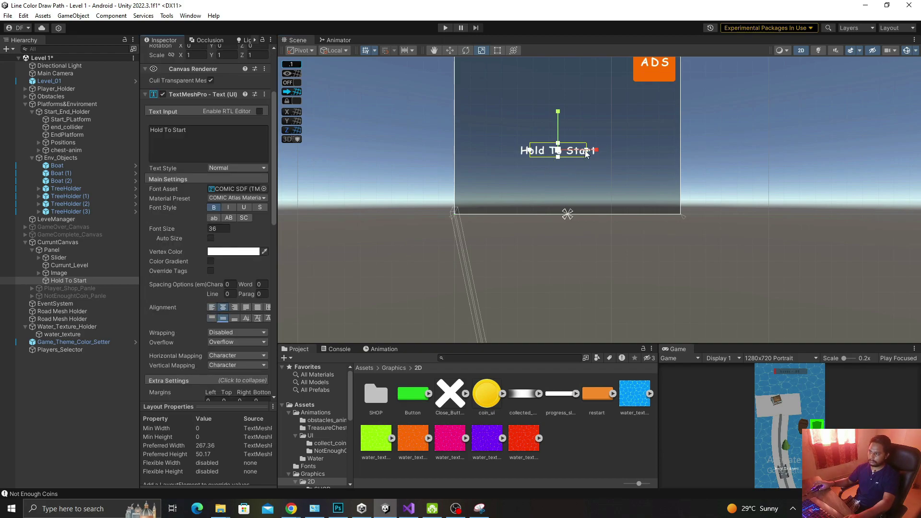
key("w")
- Set the label's Pos X to 0 and scale it up to about 2.07
scroll(155, 73, "up", 5)
left_click(190, 99)
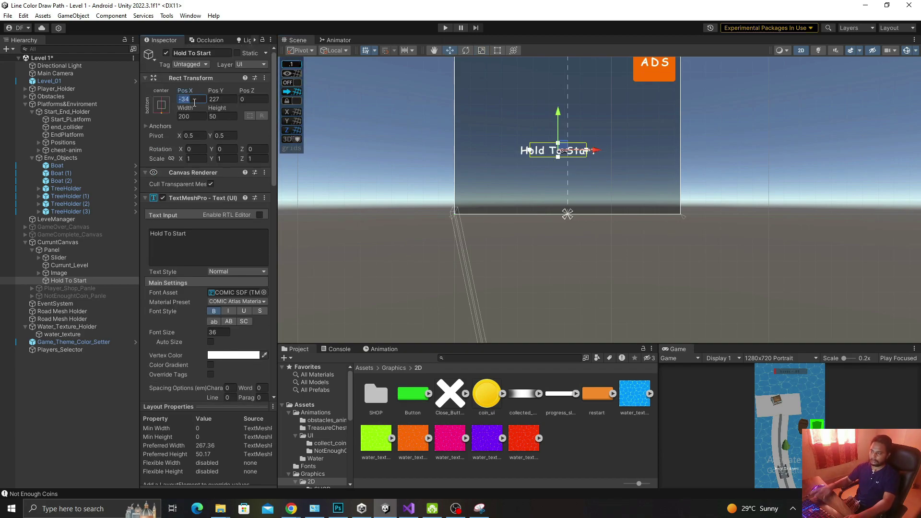
type("0")
left_click_drag(565, 153, 618, 140)
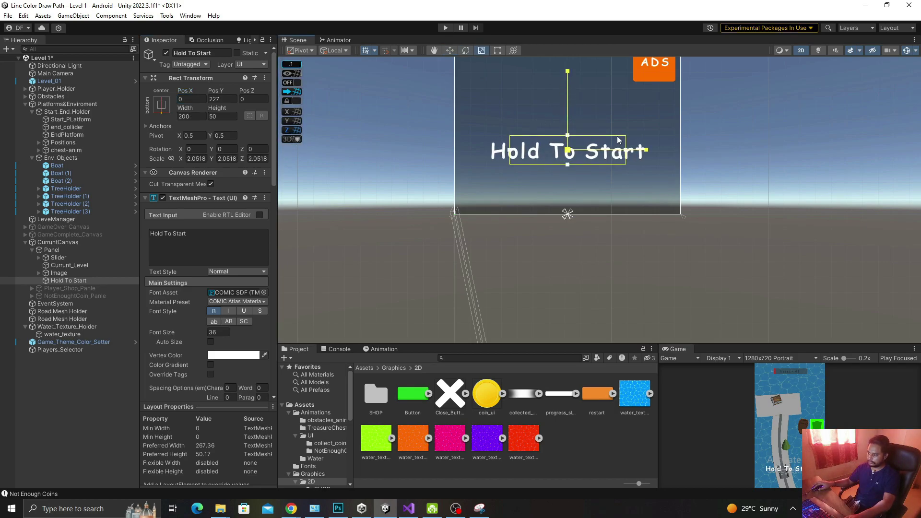
left_click_drag(730, 343, 730, 97)
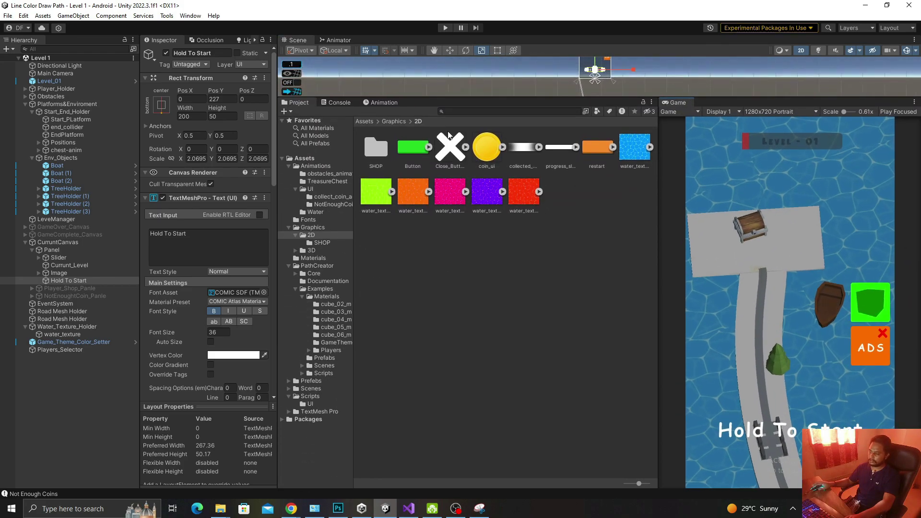
- Darken the Image to 0C0C0C at alpha 190 and nest Hold To Start under it
left_click(59, 272)
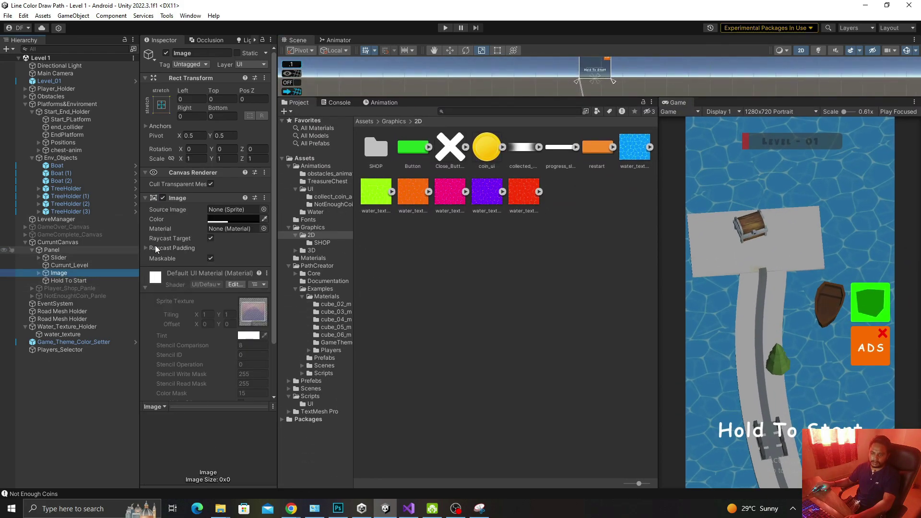
left_click(232, 218)
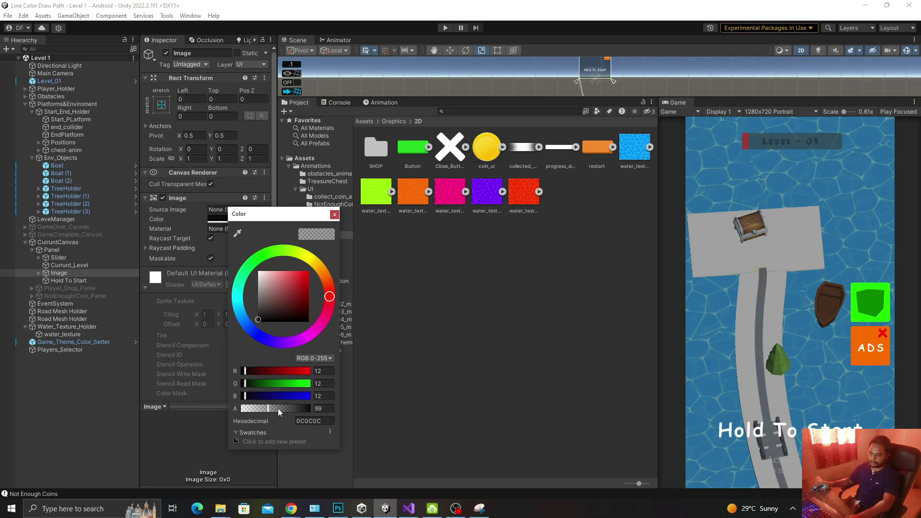
left_click_drag(278, 407, 291, 410)
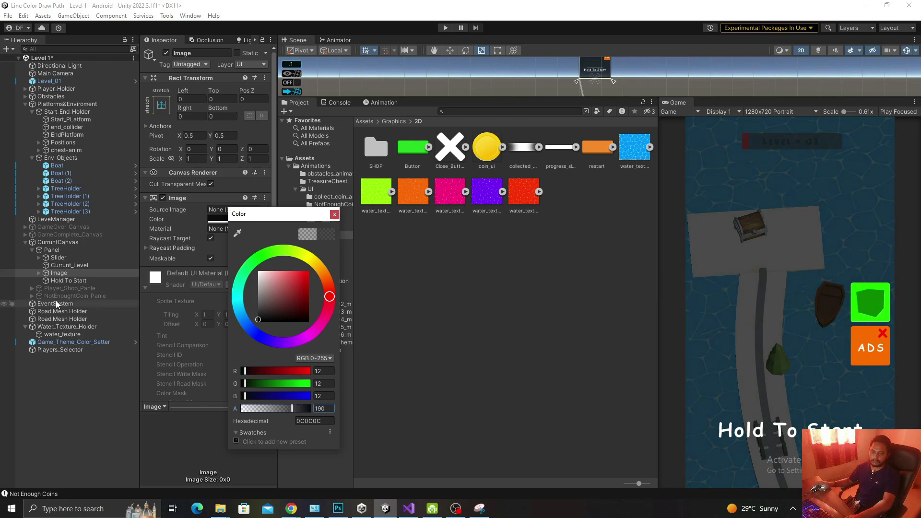
left_click(335, 213)
left_click(54, 282)
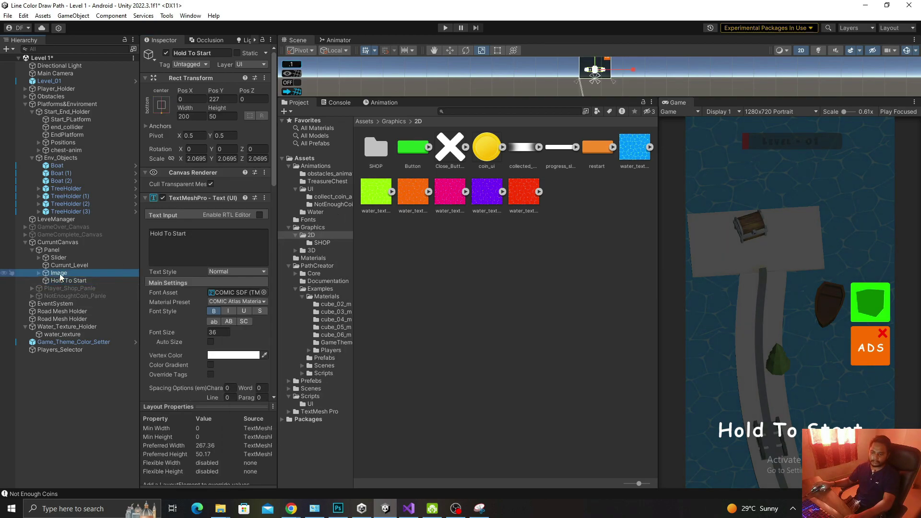
mouse_move(58, 273)
left_mouse_down()
mouse_move(72, 277)
mouse_move(62, 275)
left_mouse_up()
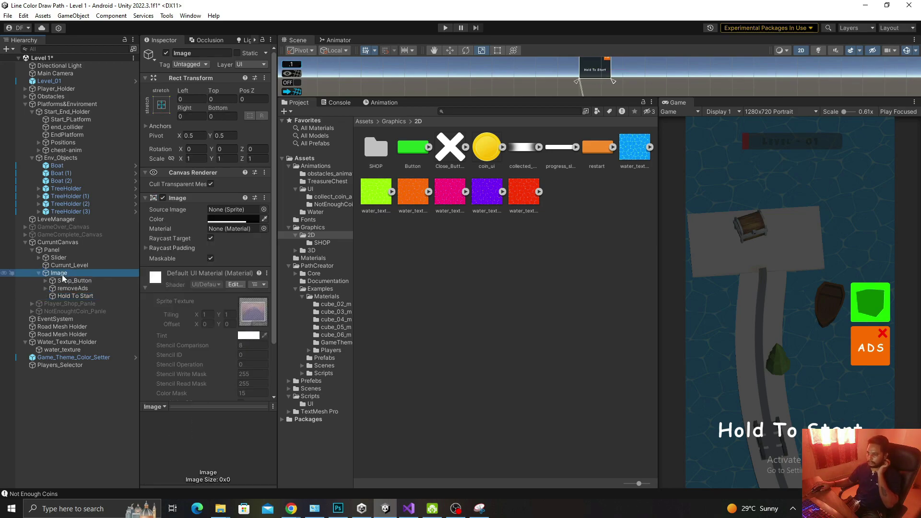
- Create a new UI Button inside the Image object
right_click(63, 277)
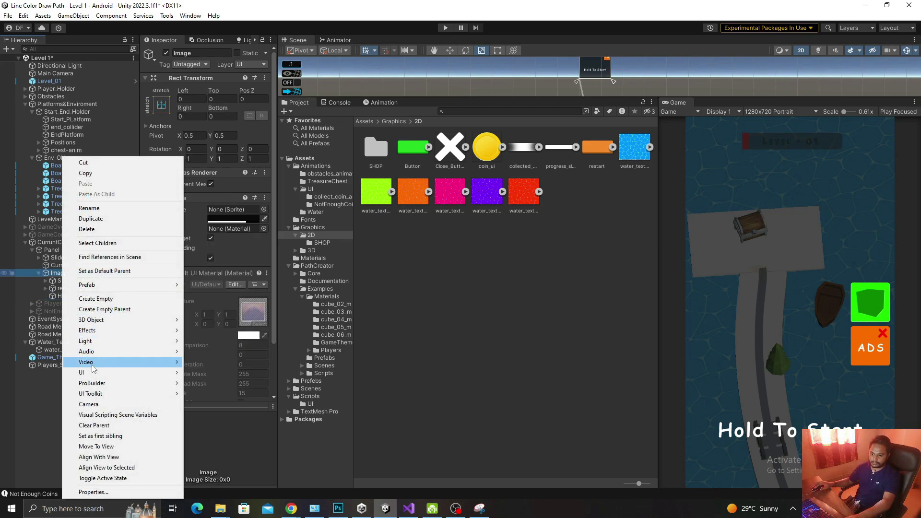
mouse_move(91, 373)
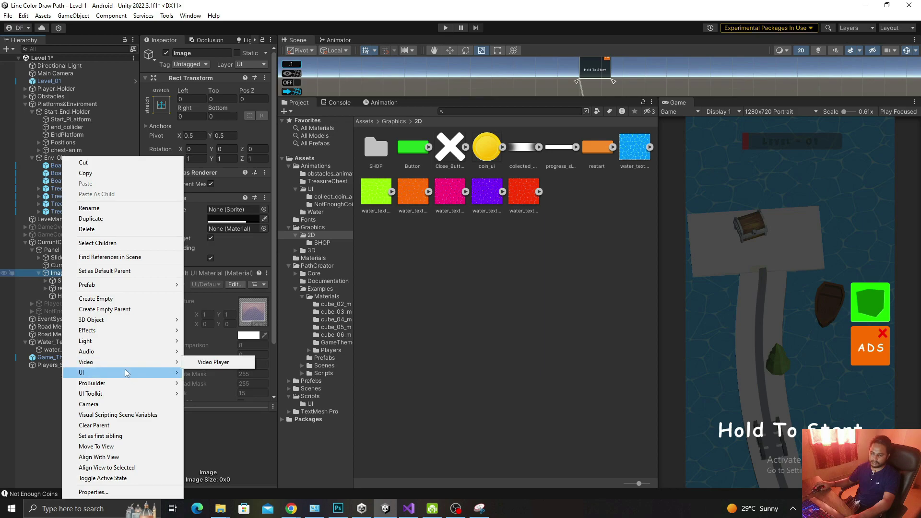
left_click(216, 311)
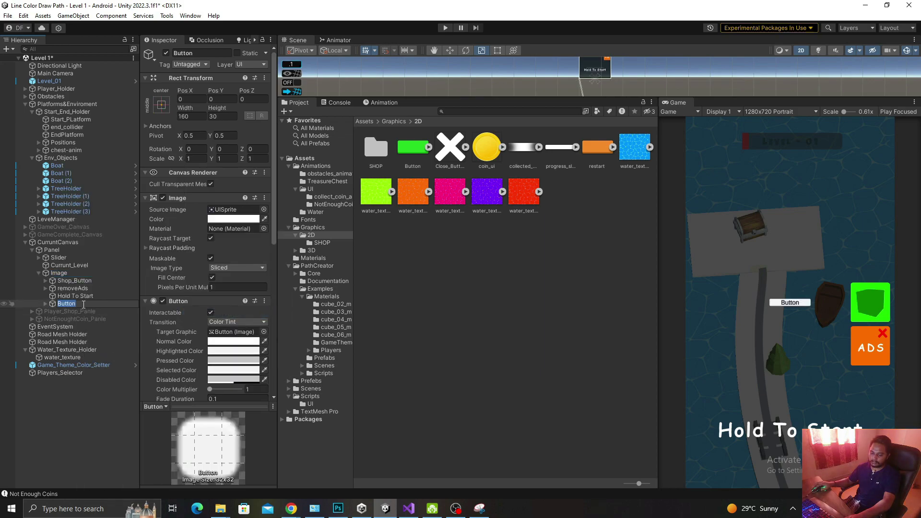
key("Return")
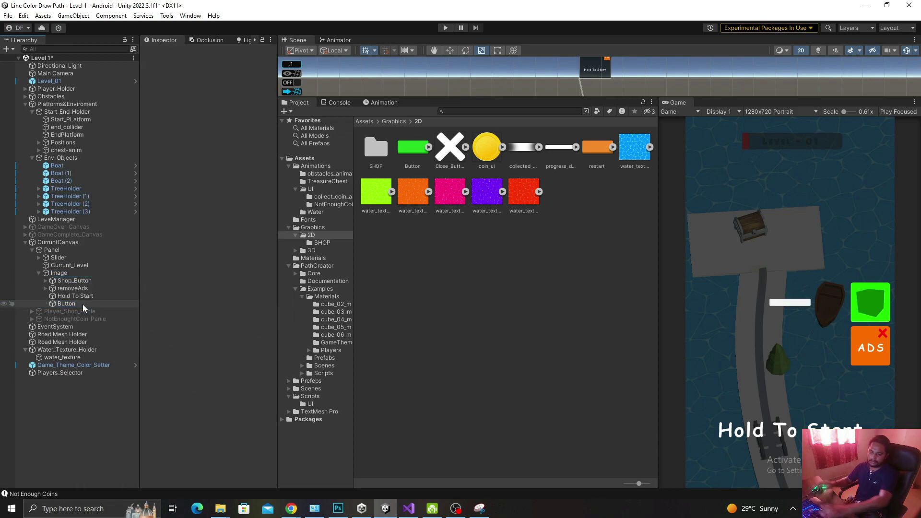
- Stretch the Button across the canvas as Image's first child, lowering its top edge to 972.67
left_click(82, 305)
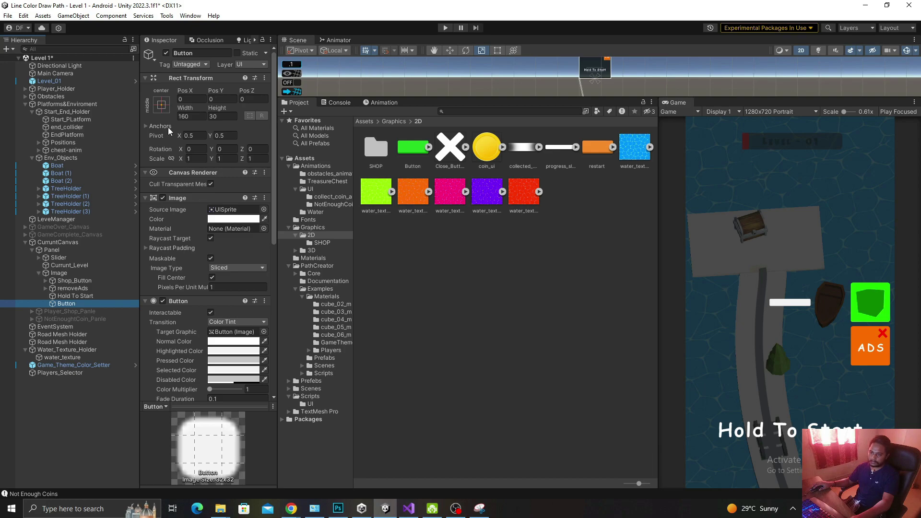
left_click(161, 105)
left_click(267, 255, "alt")
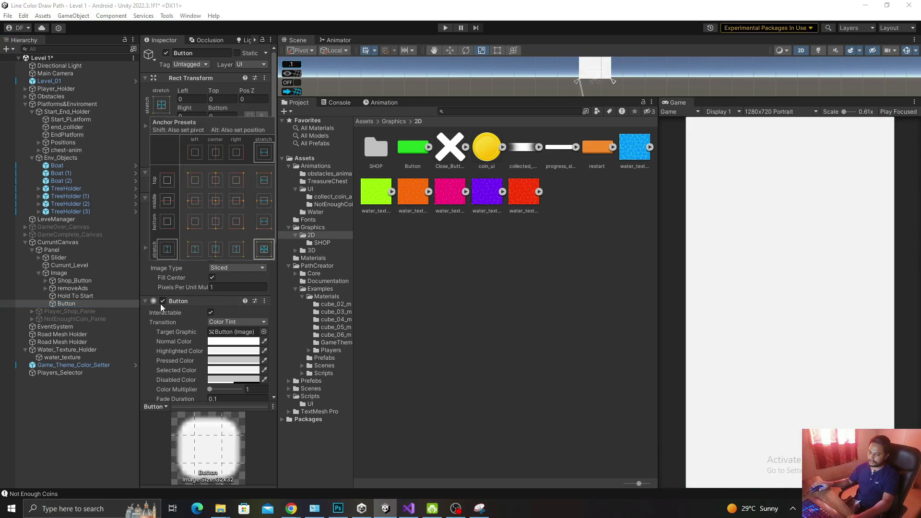
left_click(72, 303)
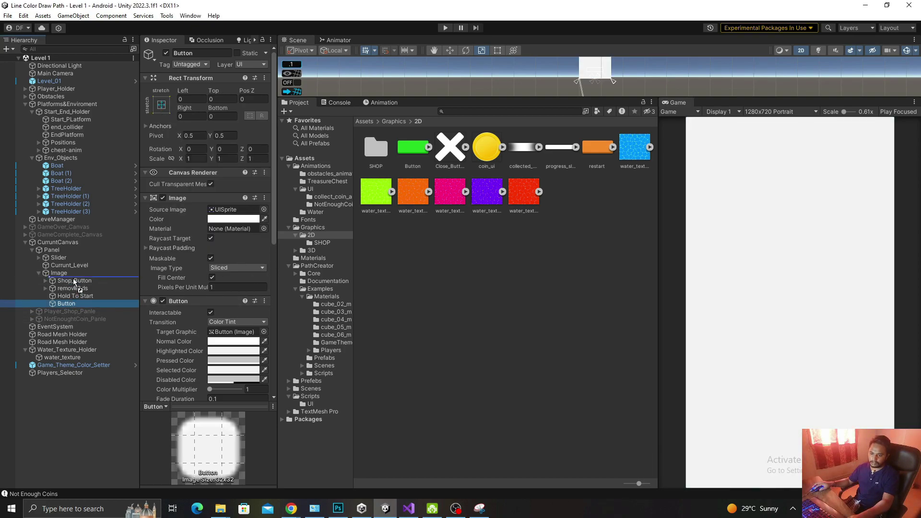
left_click_drag(72, 303, 72, 278)
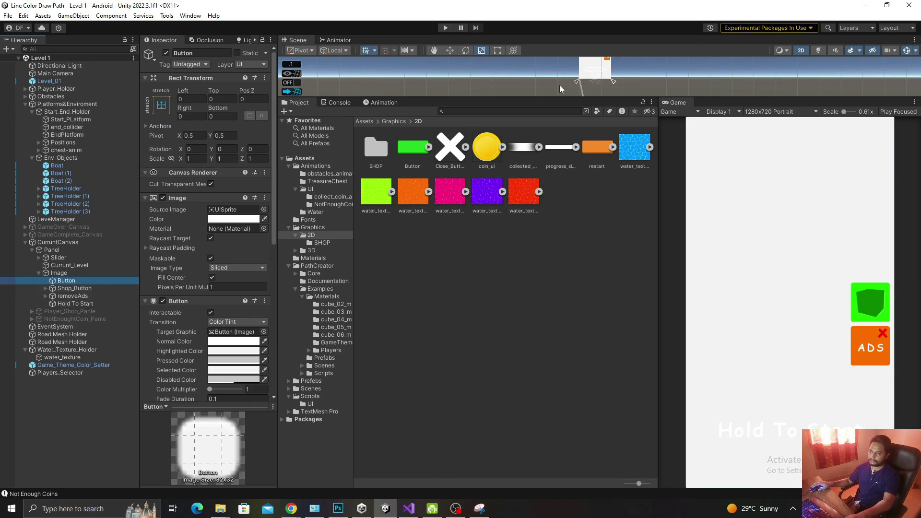
left_click_drag(741, 100, 584, 223)
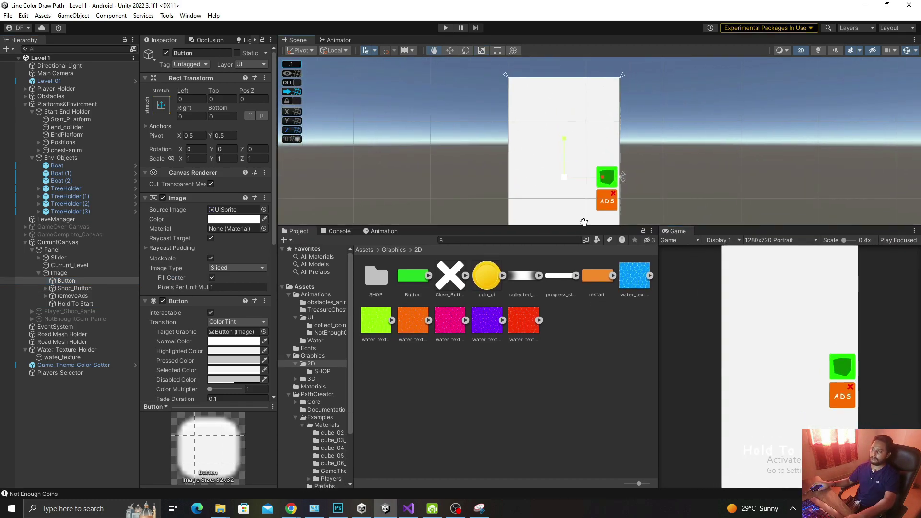
left_click_drag(570, 76, 579, 213)
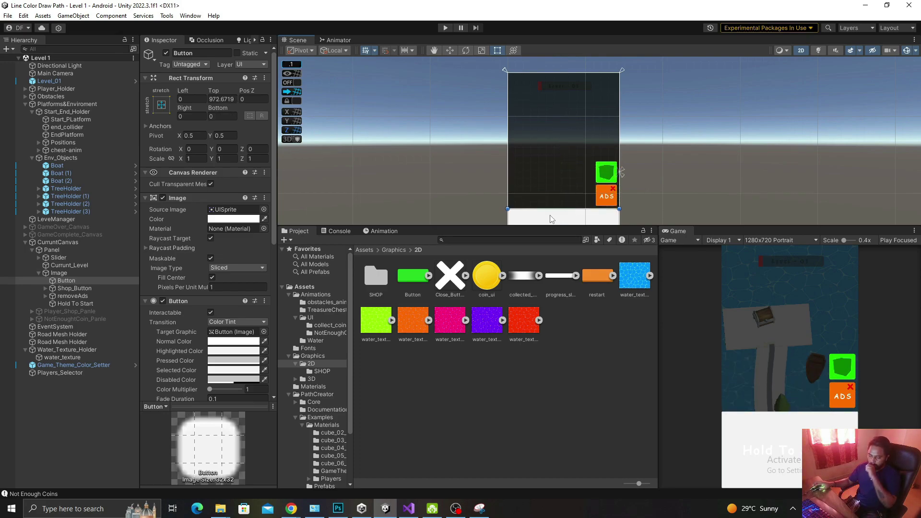
middle_click_drag(686, 195, 556, 128)
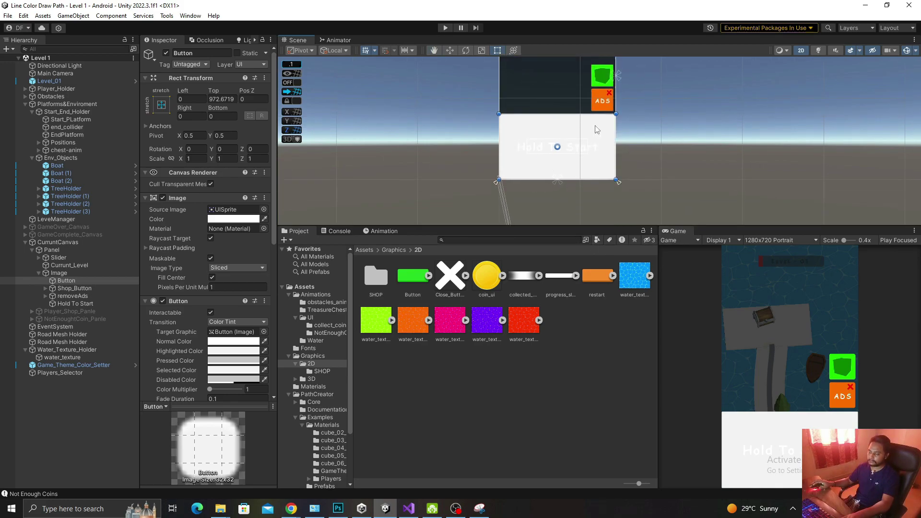
scroll(591, 130, "up", 2)
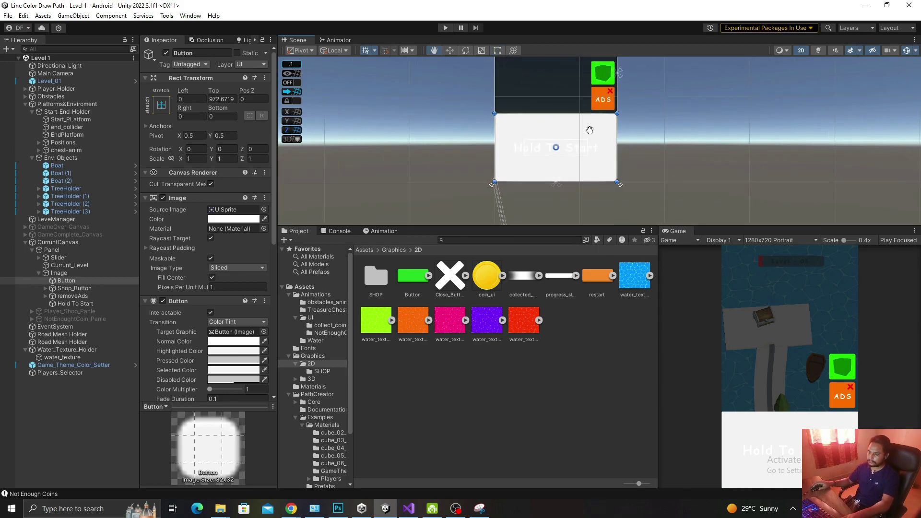
- Change the prompt text to 'Tap To Start'
left_click(75, 303)
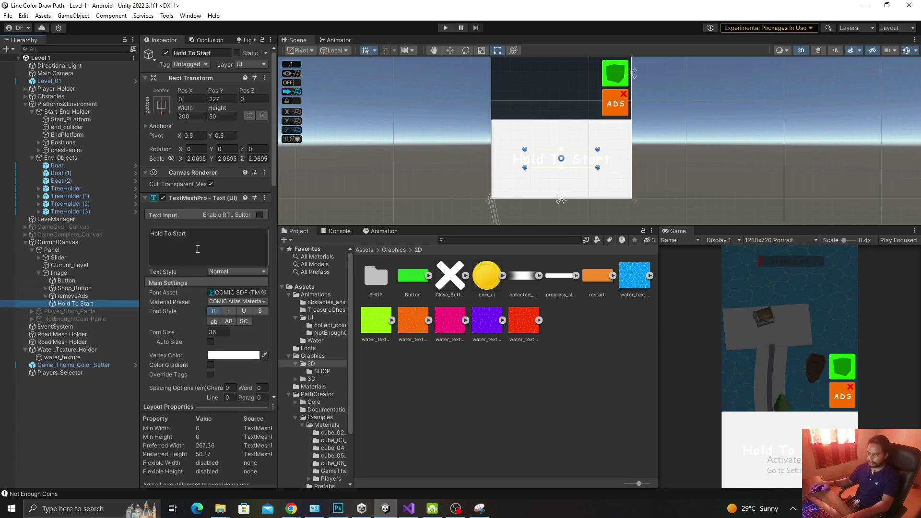
left_click(197, 249)
type("Tap To")
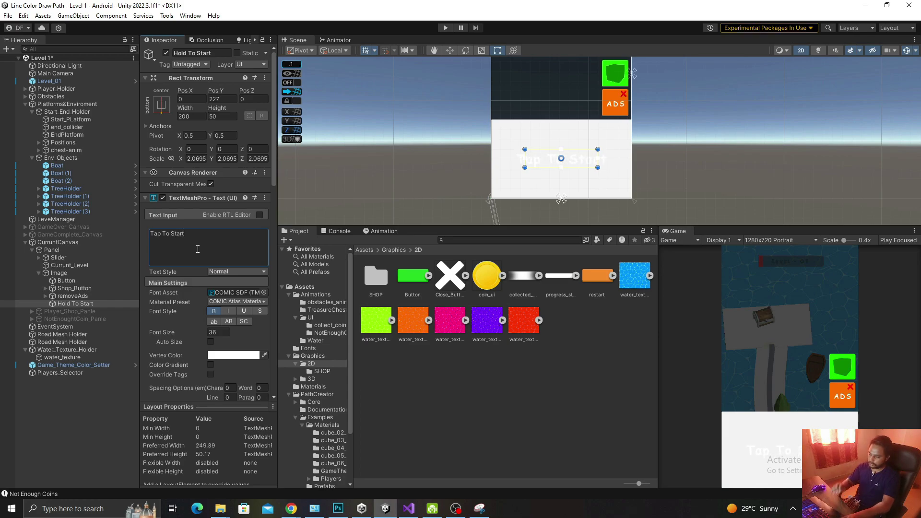
left_click(79, 302)
- Rename the Button to StartButton and set its image alpha to 0
left_click(67, 280)
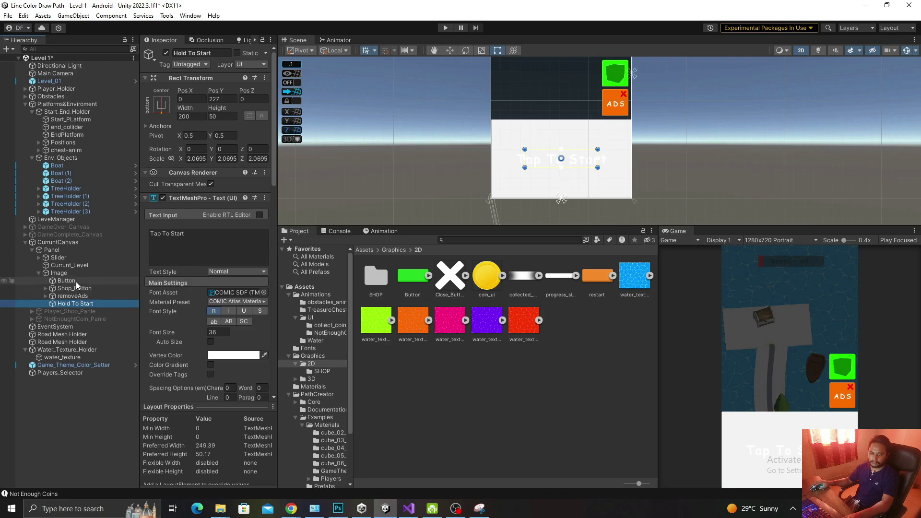
key("F2")
key("Home")
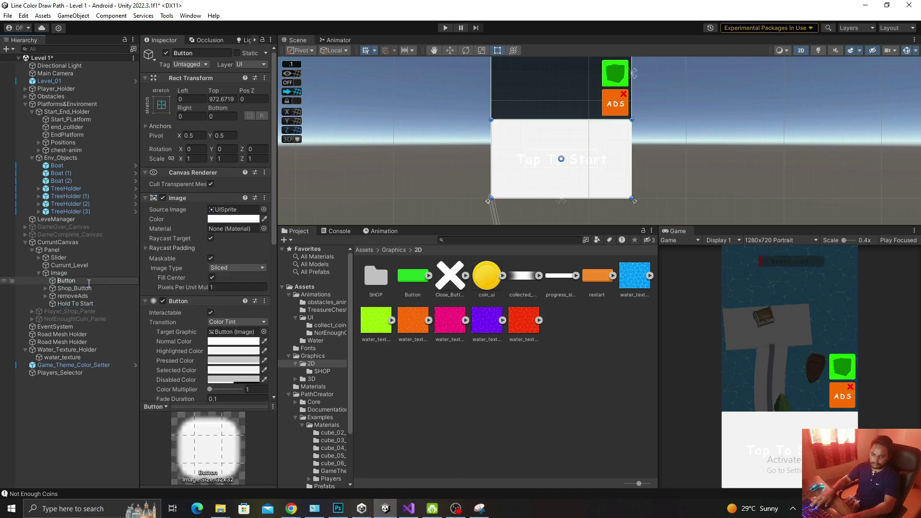
type("Start")
key("Return")
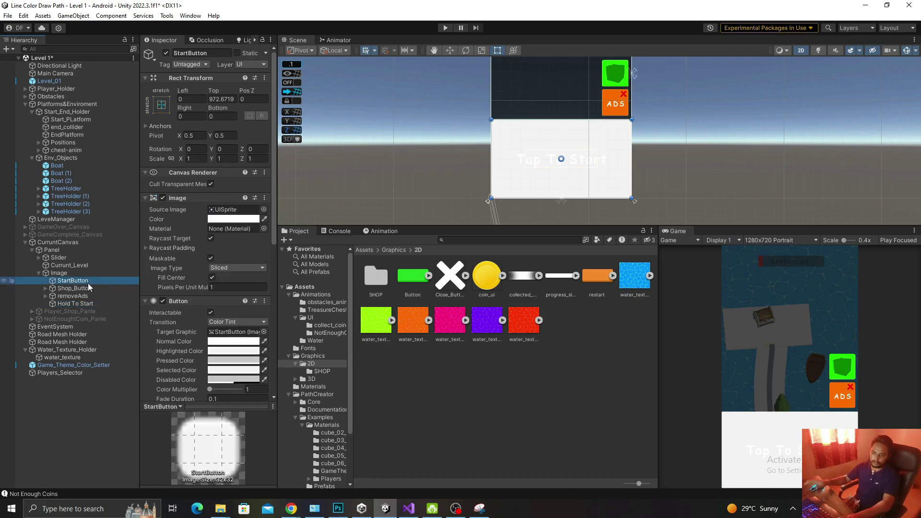
left_click(233, 219)
left_click_drag(287, 407, 212, 392)
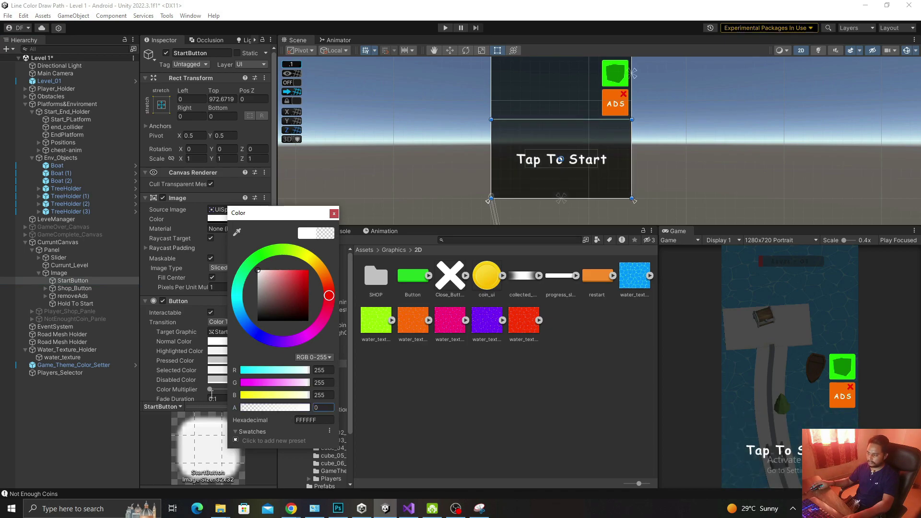
left_click(334, 213)
- Check the Tap To Start text's extra settings and StartButton's click events
double_click(87, 296)
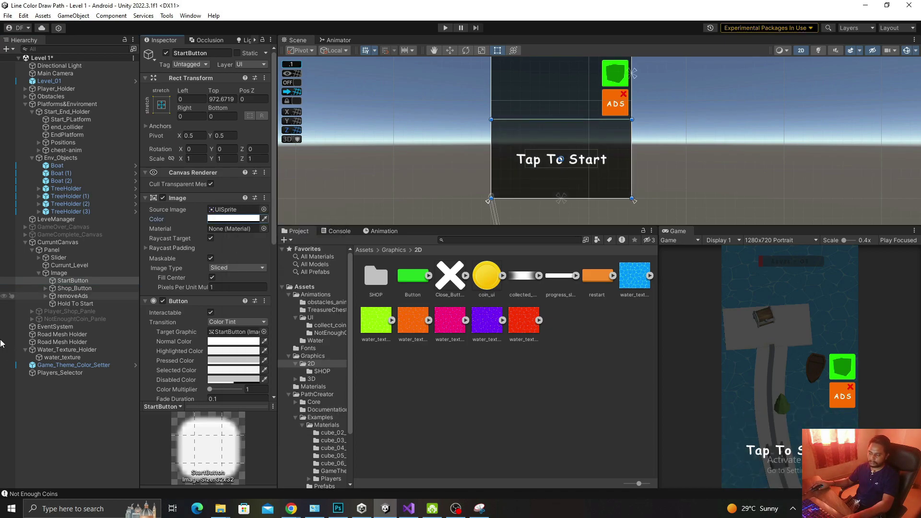
left_click(87, 303)
scroll(199, 283, "down", 5)
scroll(188, 326, "down", 5)
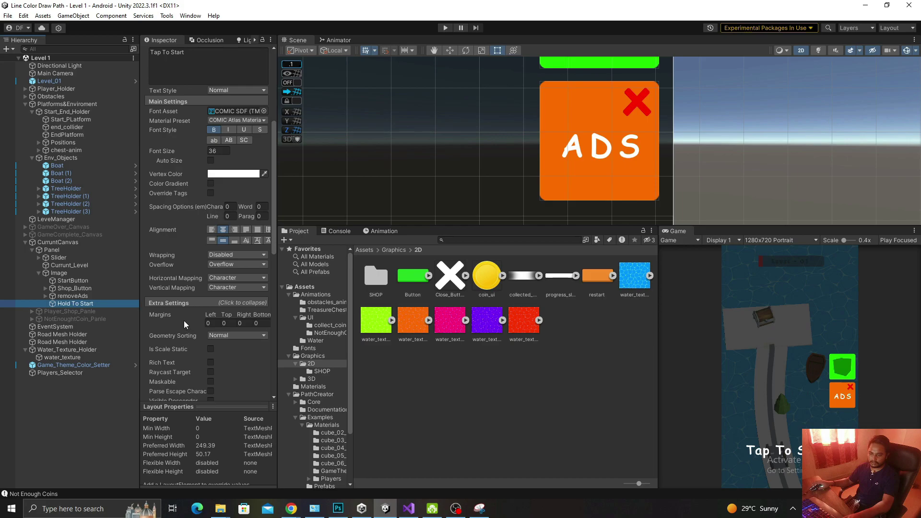
scroll(198, 293, "down", 4)
left_click(178, 226)
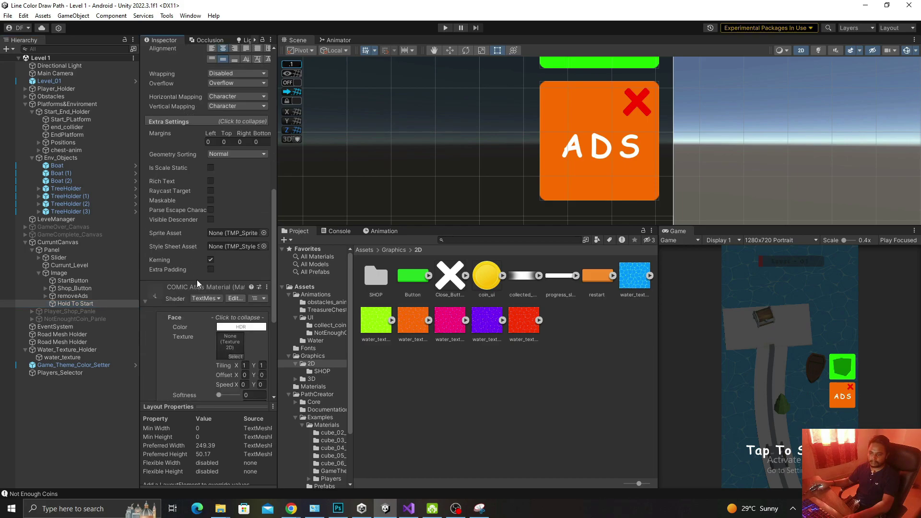
scroll(198, 284, "down", 10)
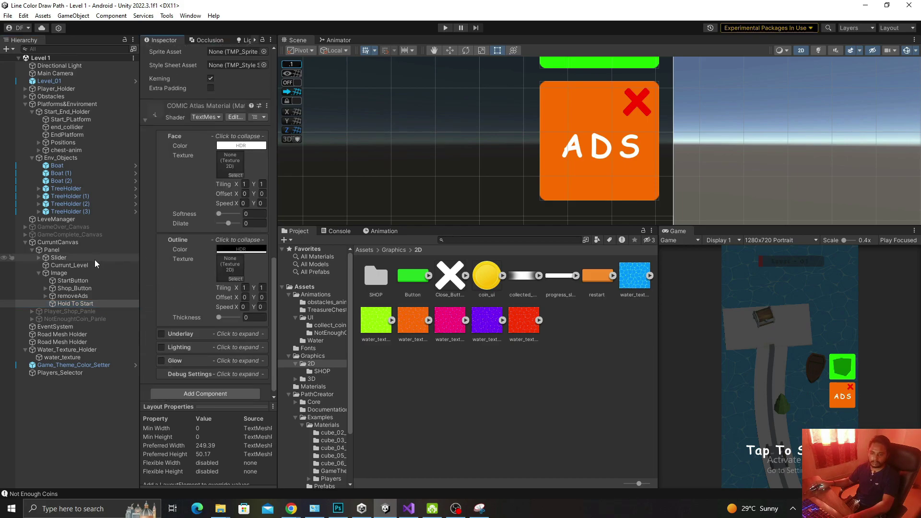
left_click(90, 281)
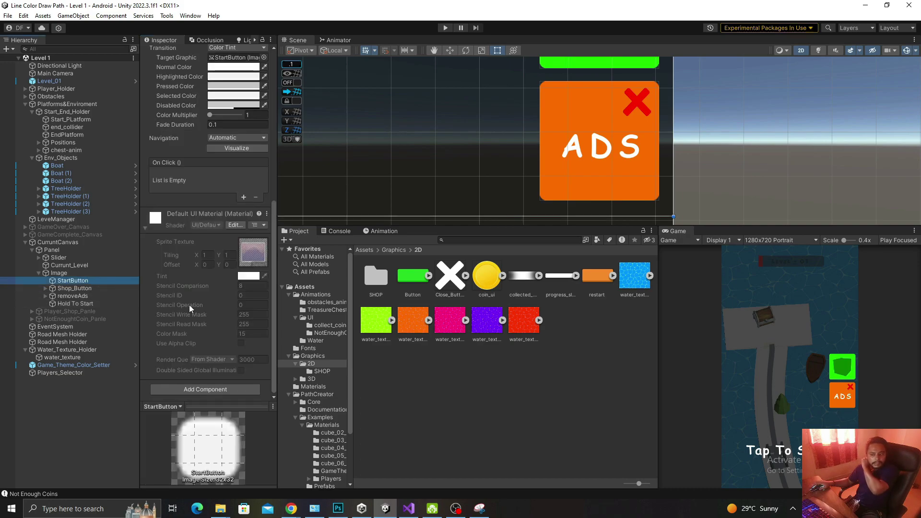
scroll(192, 307, "up", 5)
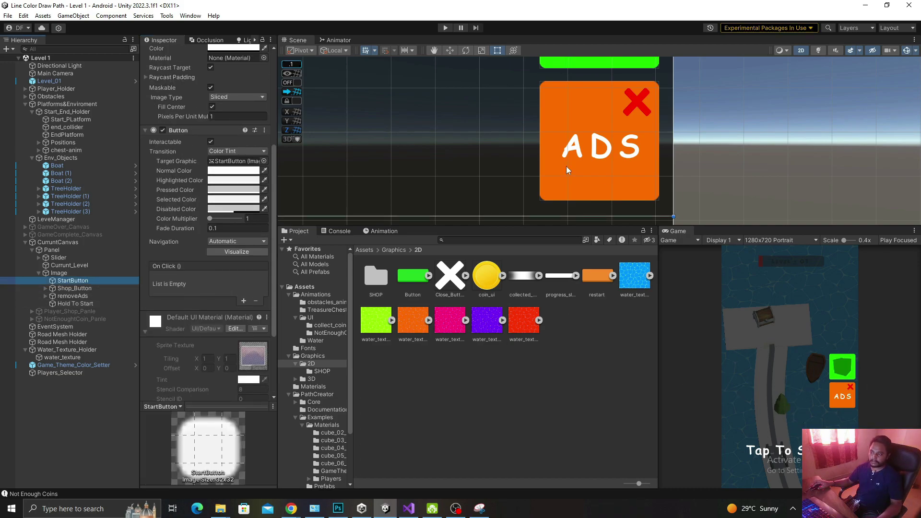
- Open Player_Holder's PathFollower script in Visual Studio
left_click(62, 89)
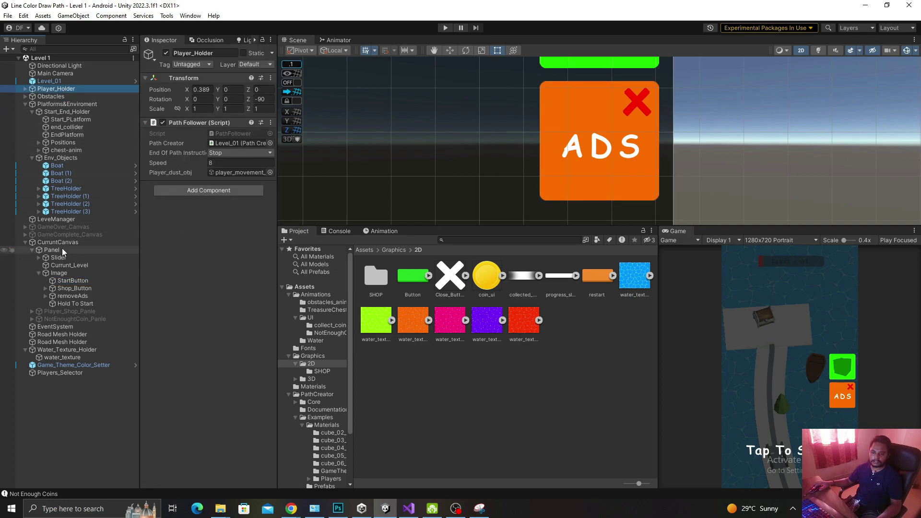
left_click(54, 74)
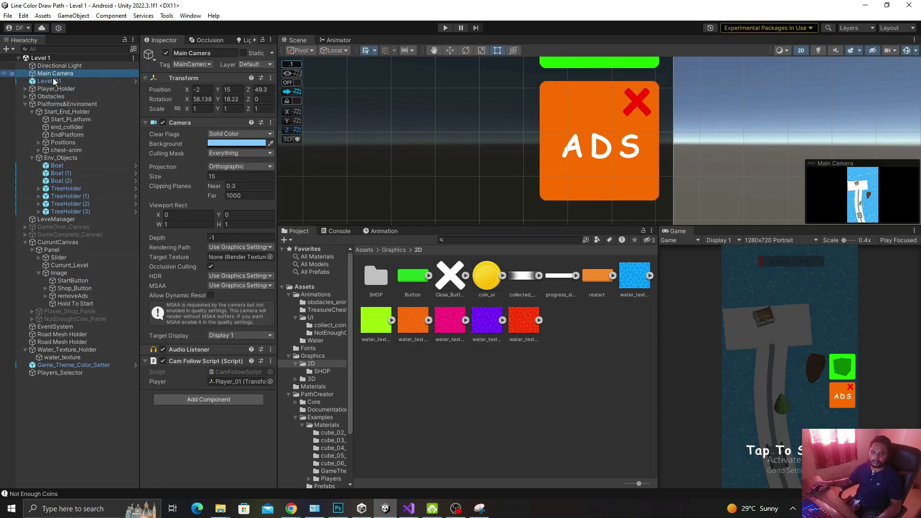
left_click(50, 81)
left_click(50, 96)
left_click(55, 88)
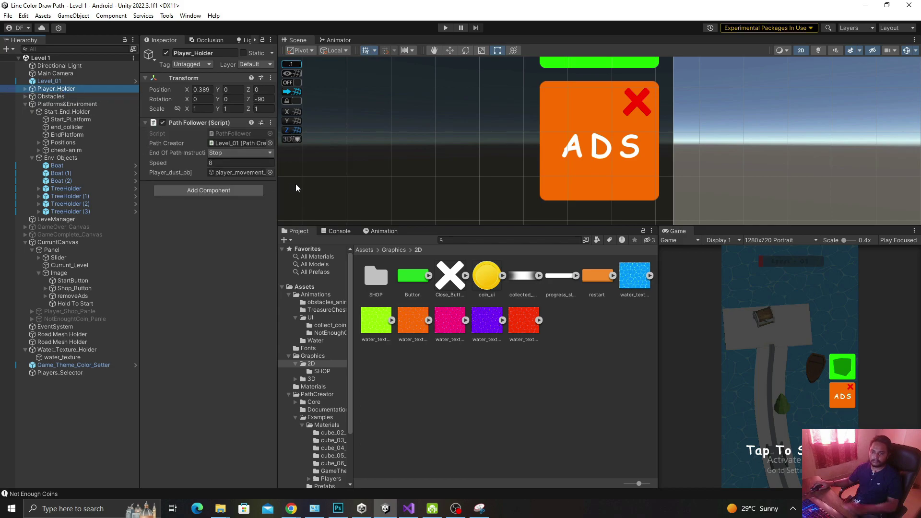
left_click(224, 134)
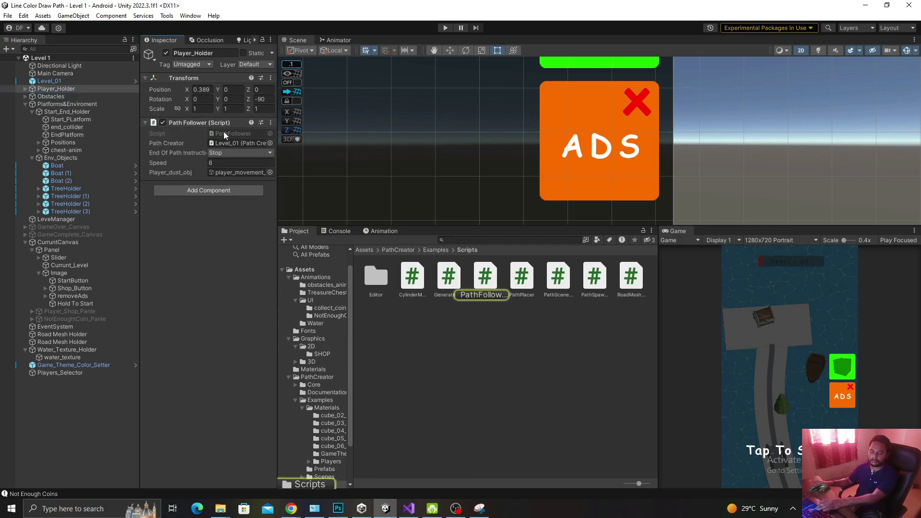
scroll(145, 226, "up", 2)
scroll(145, 226, "down", 1)
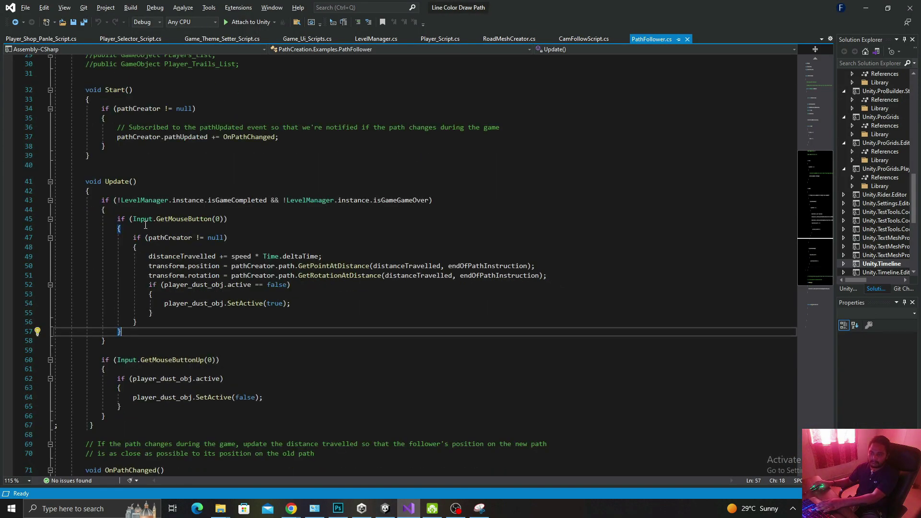
- Inspect the isGameCompleted and isGameGameOver check on line 43, then open LevelManager's definition
left_click_drag(119, 220, 205, 314)
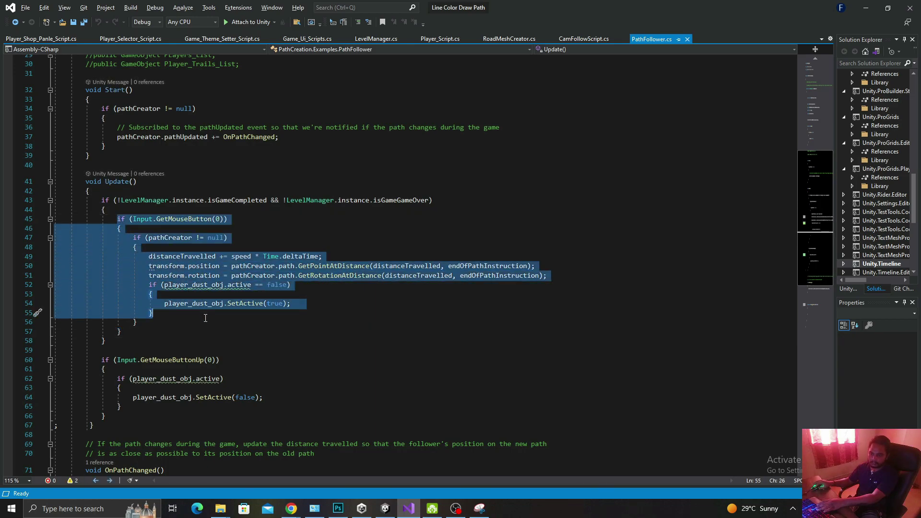
left_click_drag(205, 317, 208, 323)
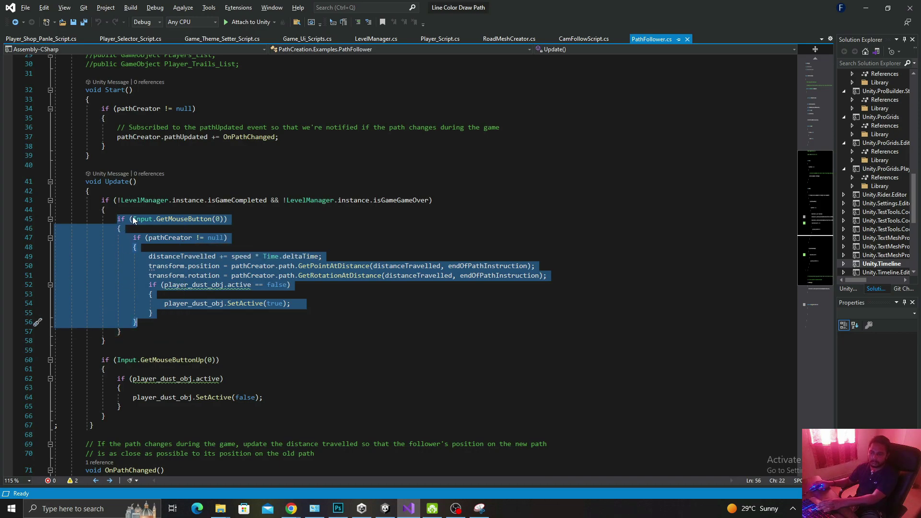
double_click(392, 199)
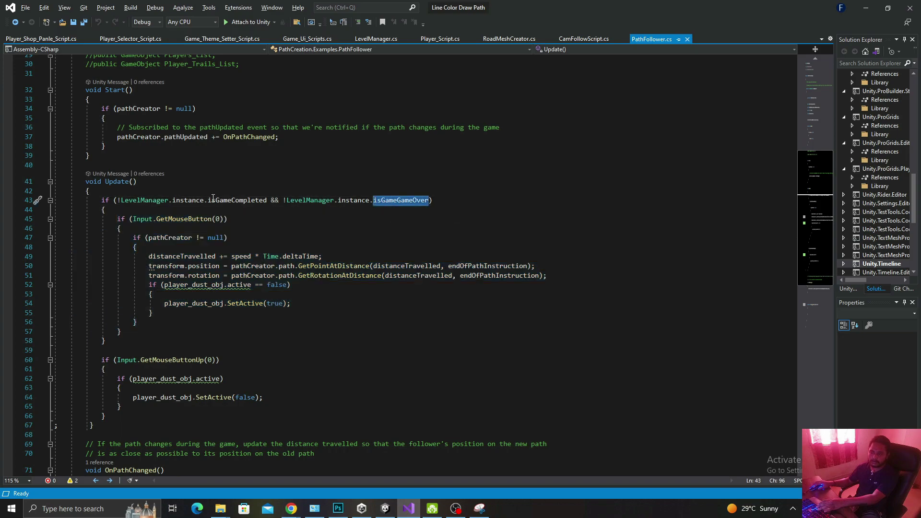
double_click(235, 200)
scroll(167, 240, "up", 1)
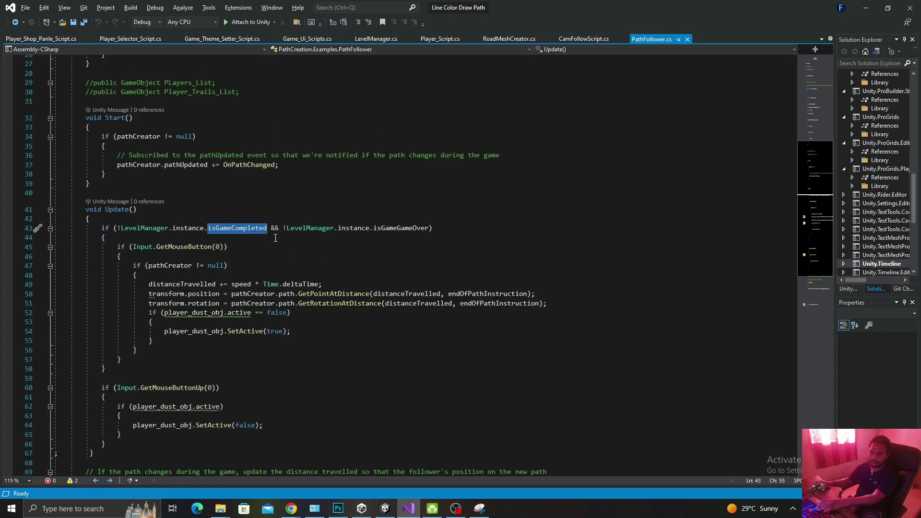
double_click(401, 228)
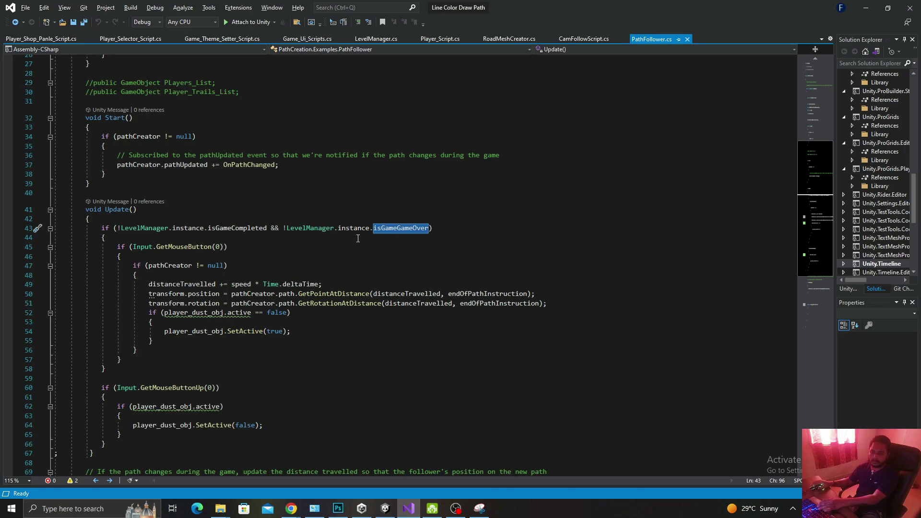
left_click(160, 229, "ctrl")
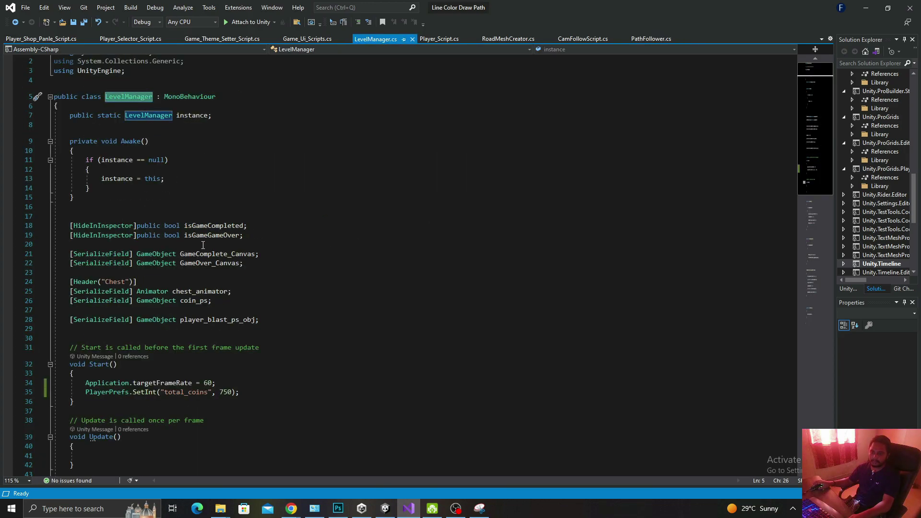
- Duplicate the isGameGameOver declaration as a hidden public bool isGameStart and save
left_click(263, 226)
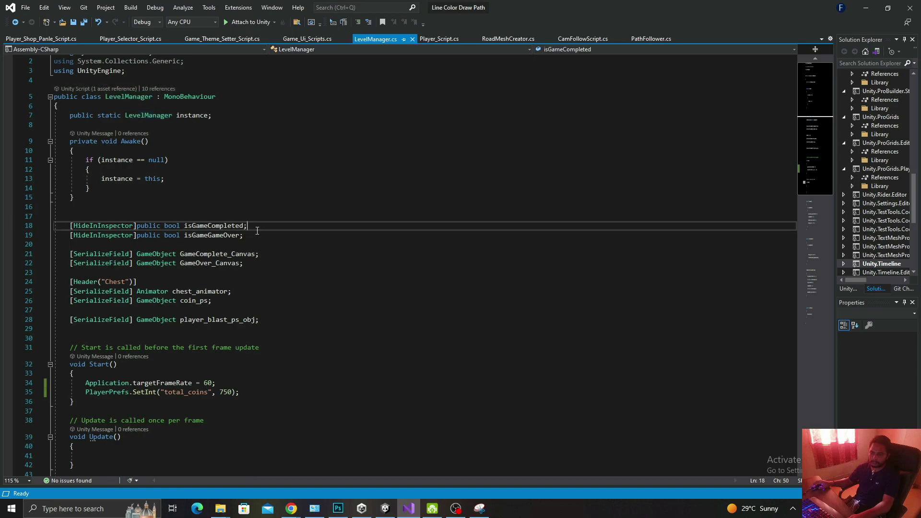
left_click(268, 238)
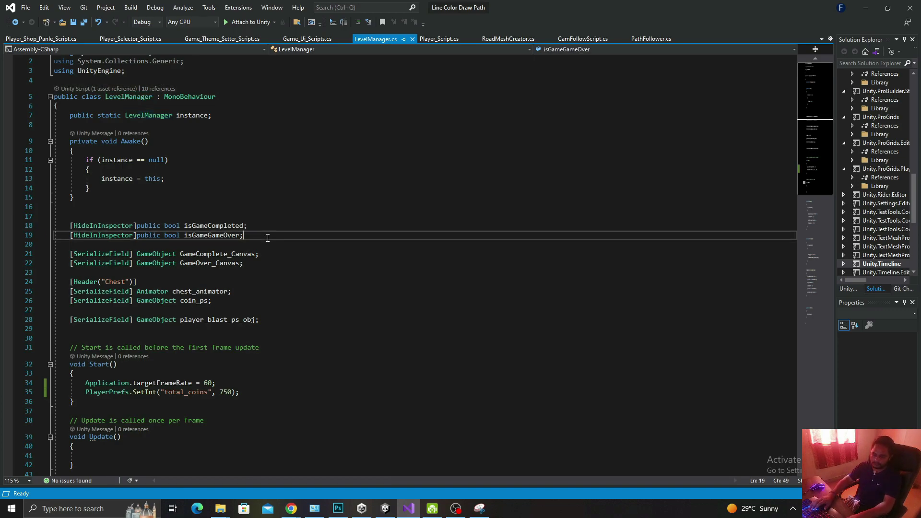
key("ctrl+d")
key("BackSpace")
key("BackSpace")
key("BackSpace")
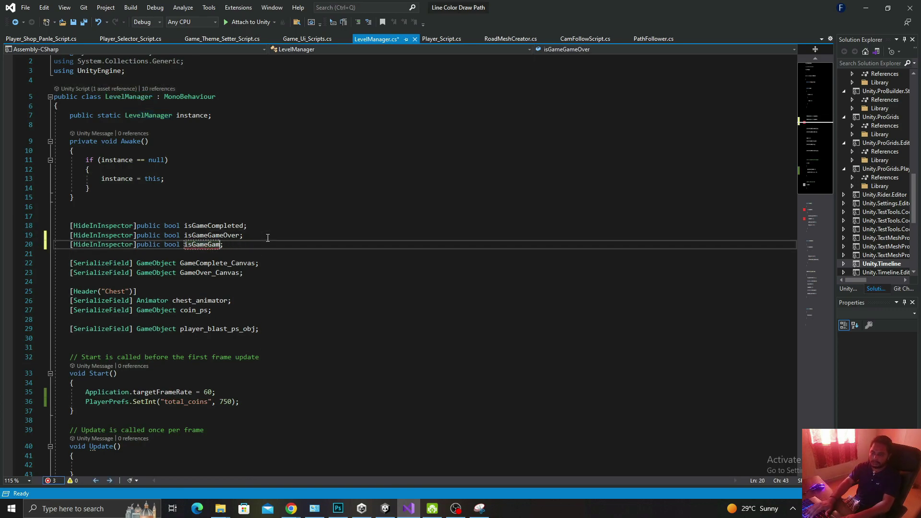
type("Start")
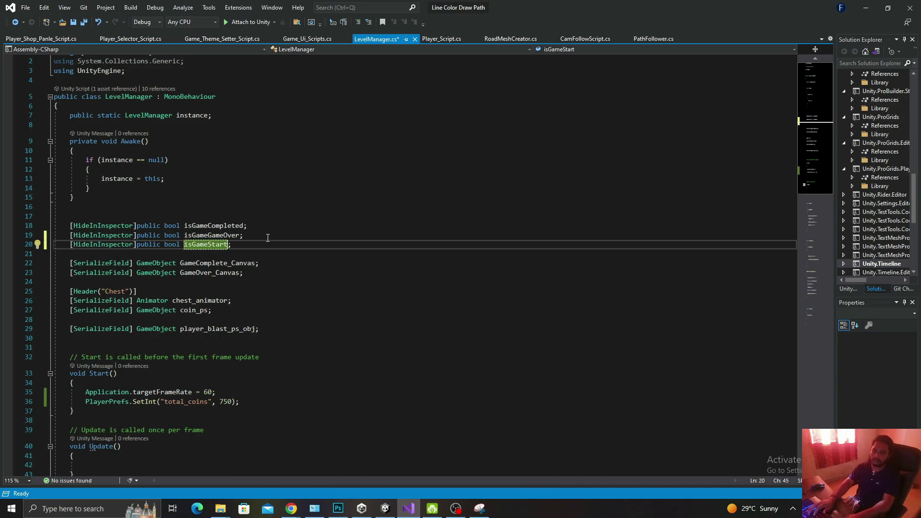
key("ctrl+s")
- Add blank lines below and inside the Update method
scroll(268, 238, "down", 4)
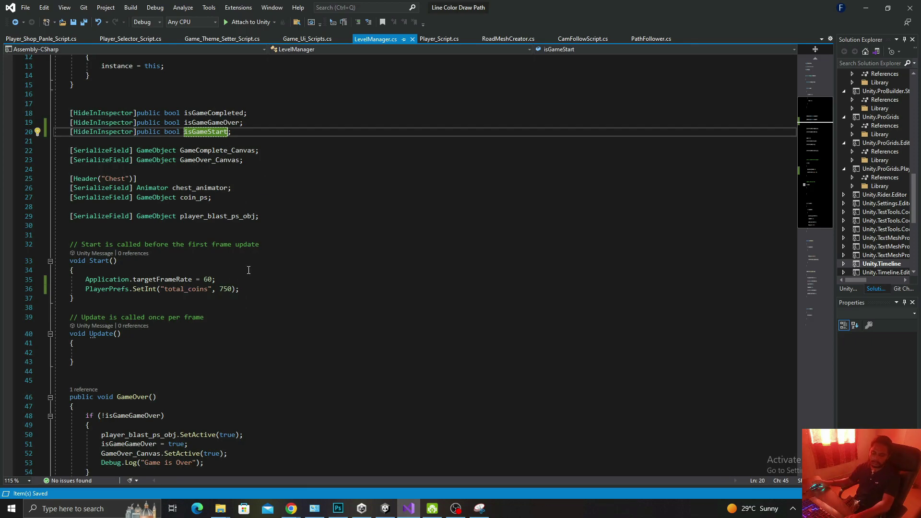
left_click(218, 368)
key("Return")
key("Return")
key("Return")
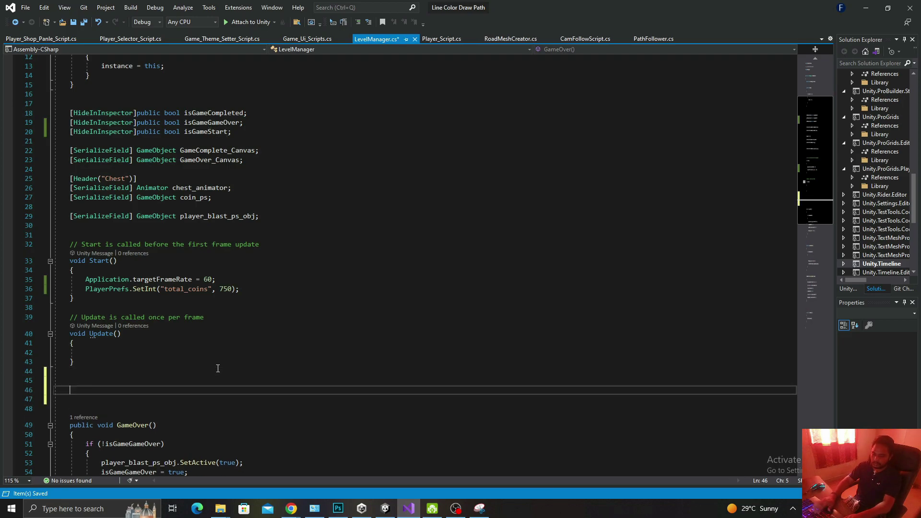
key("Up")
key("Up")
key("Up")
key("Up")
key("Up")
key("Return")
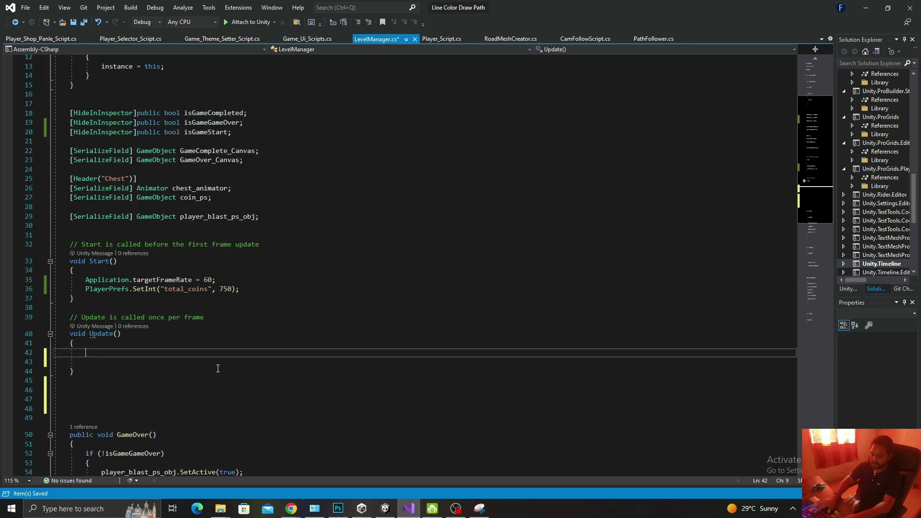
key("Return")
key("Up")
- Start an isGam if condition in Update, then delete it and tidy the blank lines
type("i")
key("Left")
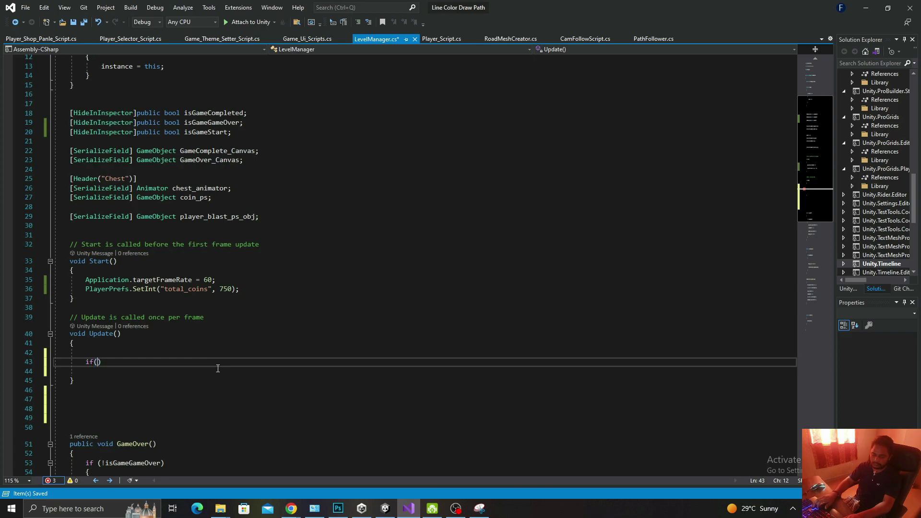
type("isGam")
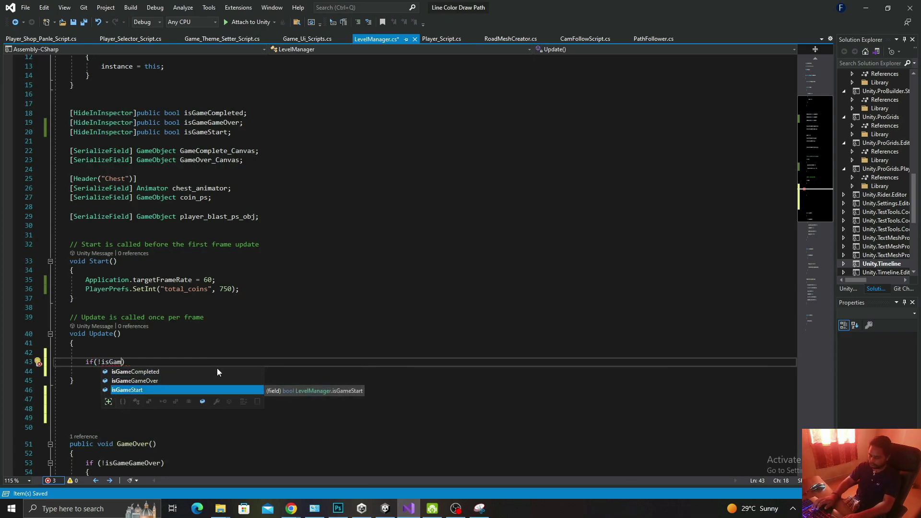
key("BackSpace")
key("BackSpace")
key("BackSpace")
key("Down")
key("Down")
key("Up")
key("Up")
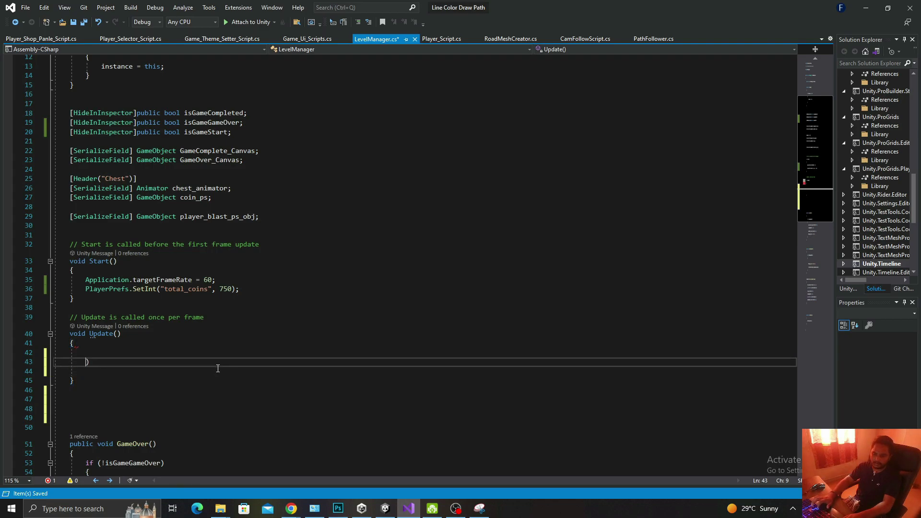
key("End")
key("BackSpace")
key("Down")
key("Down")
key("Down")
- Start a new public Start_Button() method with an opening brace in LevelManager
key("Return")
key("Return")
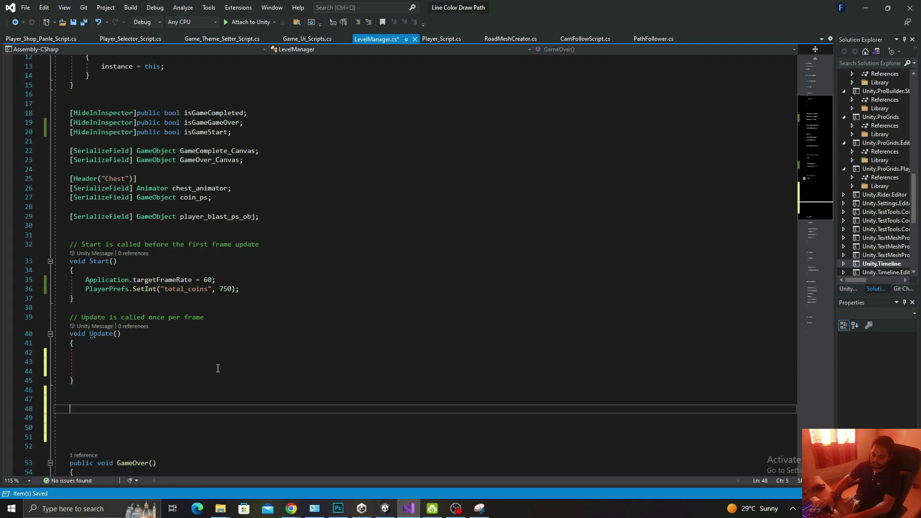
type("public void ")
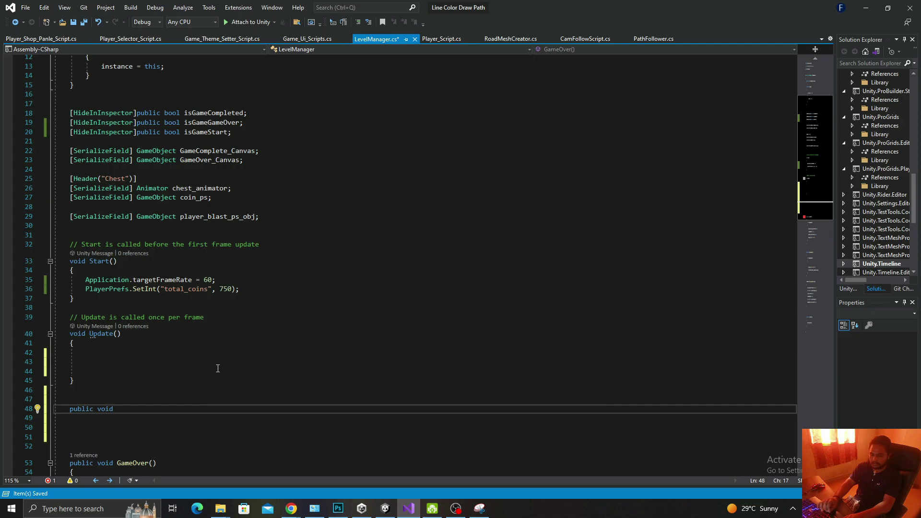
type("Leve")
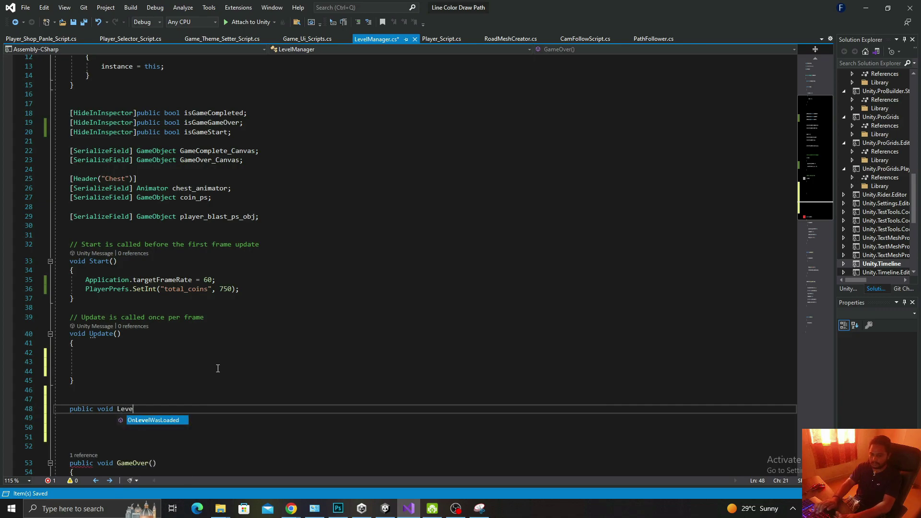
key("BackSpace")
key("BackSpace")
key("BackSpace")
key("BackSpace")
type("Start")
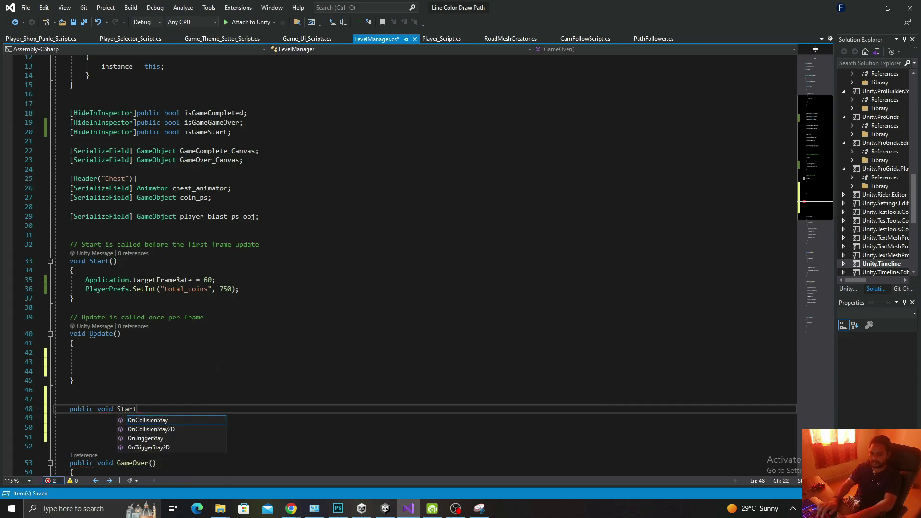
type("-")
type("Button")
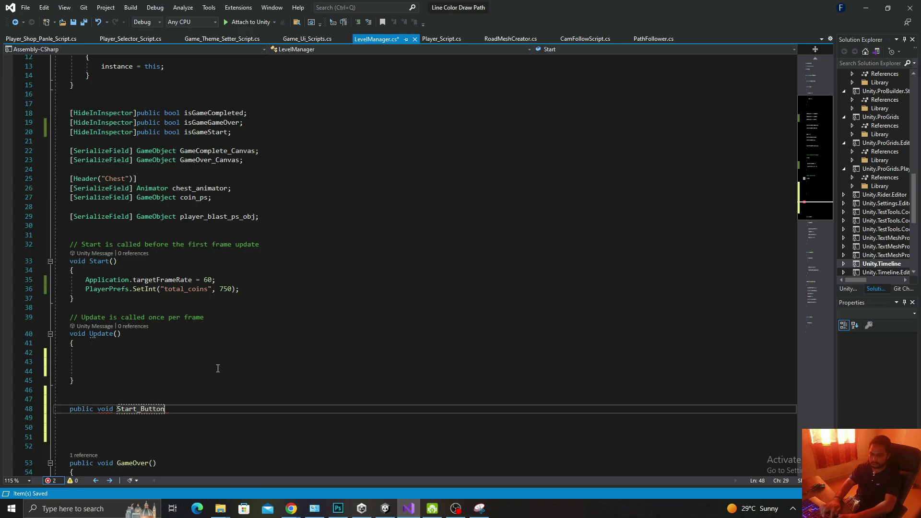
type("(")
key("Return")
type("{")
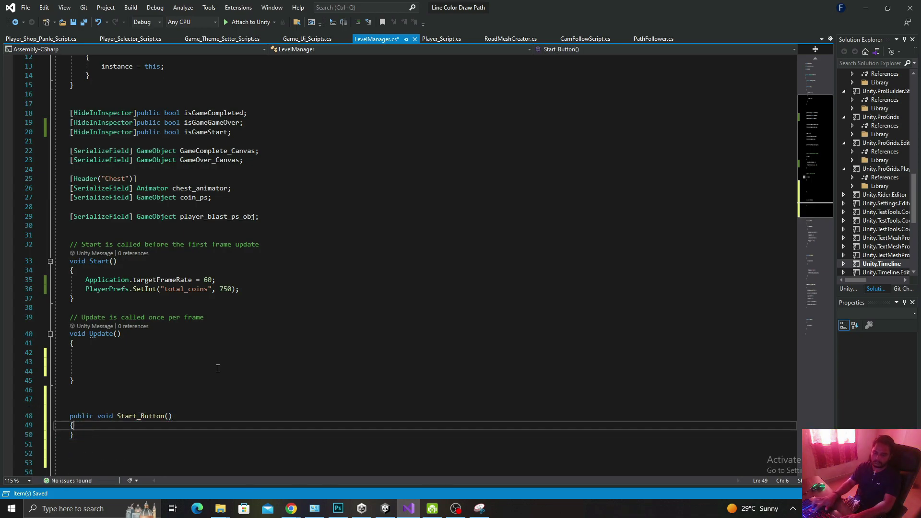
key("Return")
key("alt+Tab")
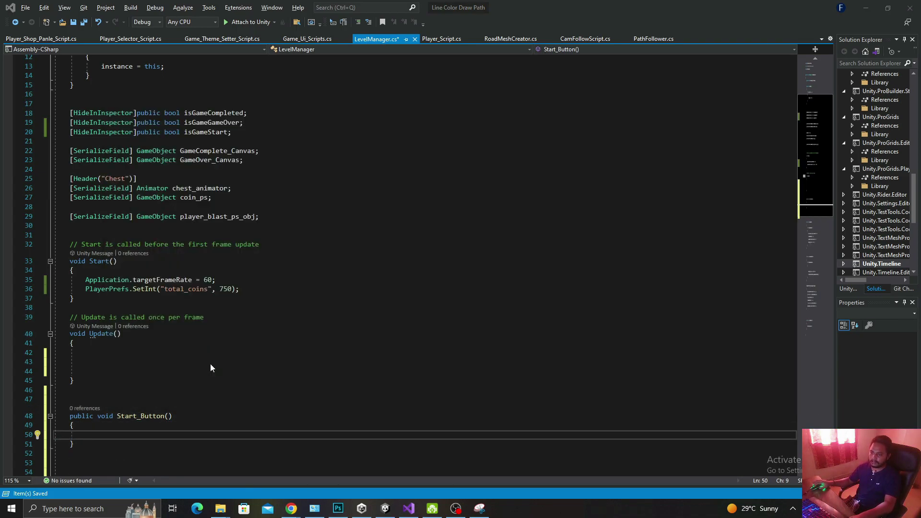
key("alt+Tab")
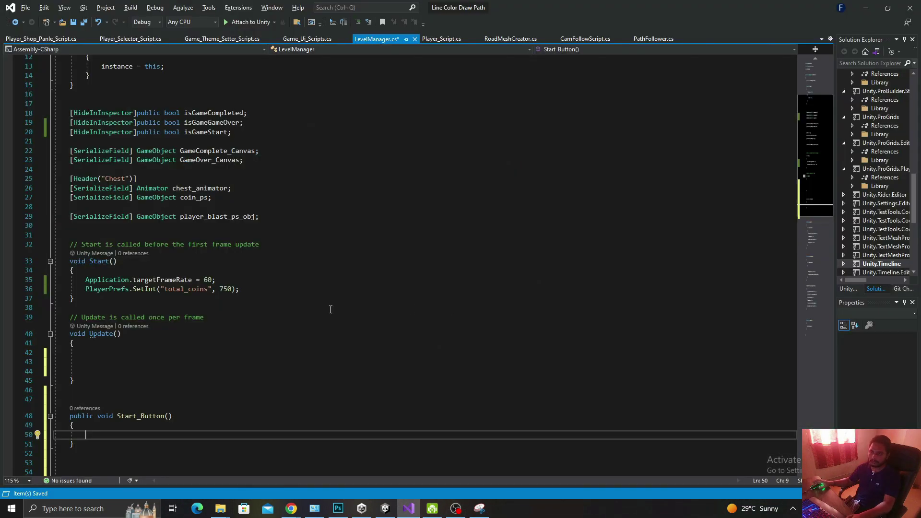
- Inside Start_Button, add if (!isGameStart) { isGameStart = true; } and save
scroll(184, 402, "down", 3)
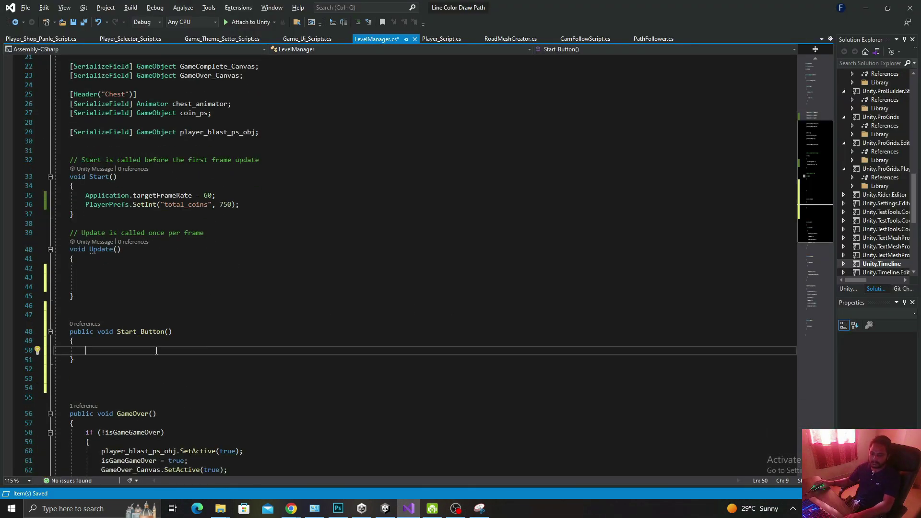
type("if()!isGameStart)")
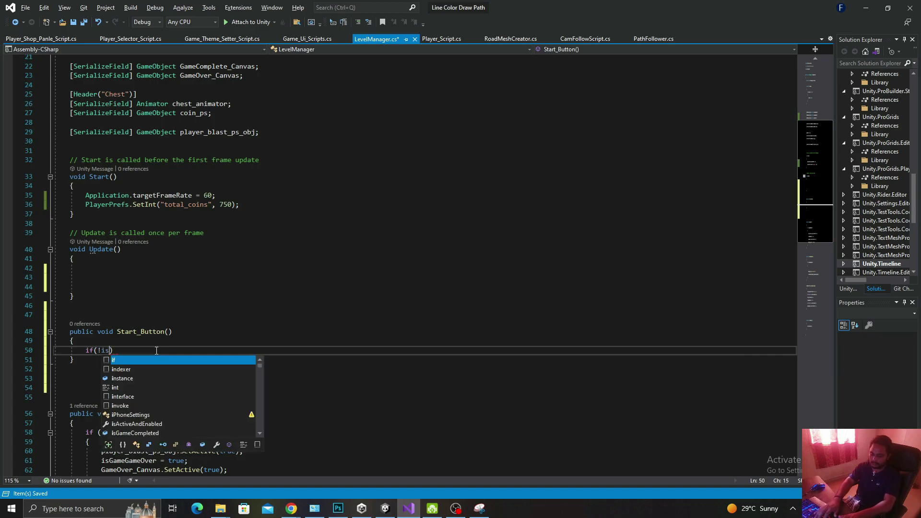
key("Return")
type("{")
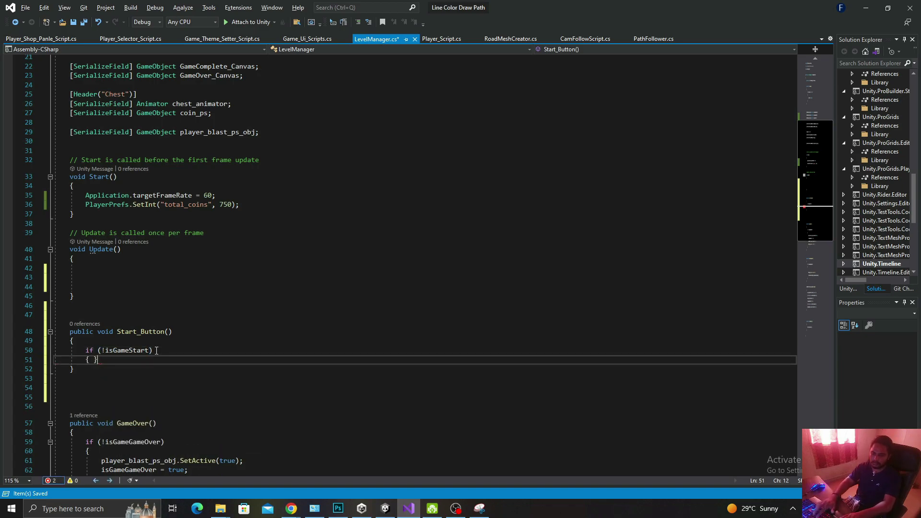
key("Return")
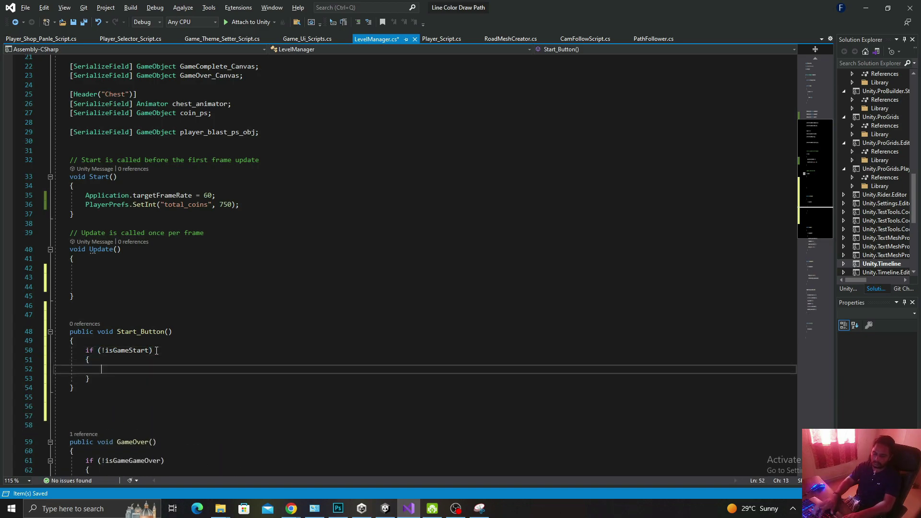
type("isGameStart = tr")
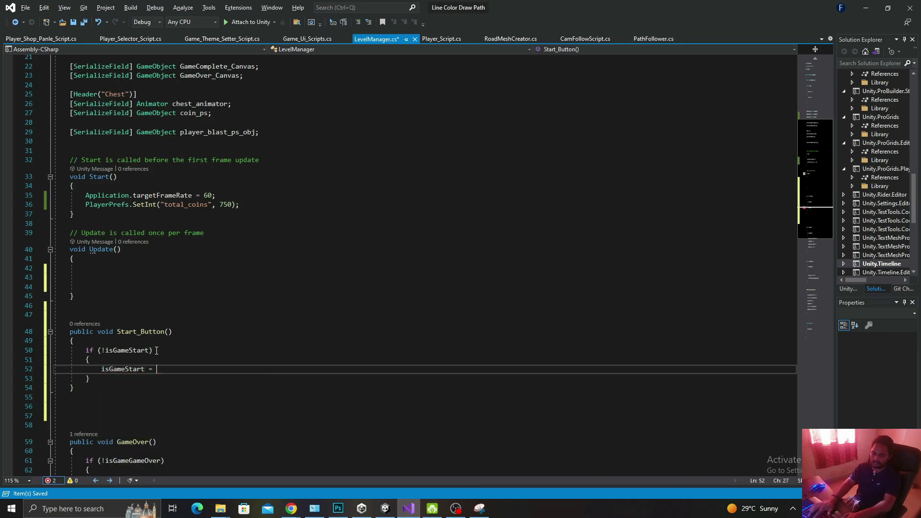
type("ue;")
key("ctrl+s")
scroll(157, 351, "up", 3)
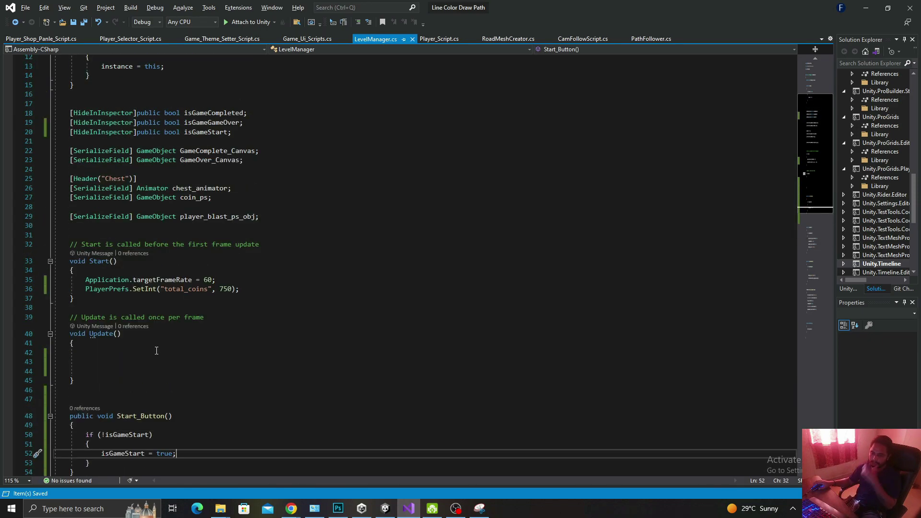
scroll(231, 356, "down", 3)
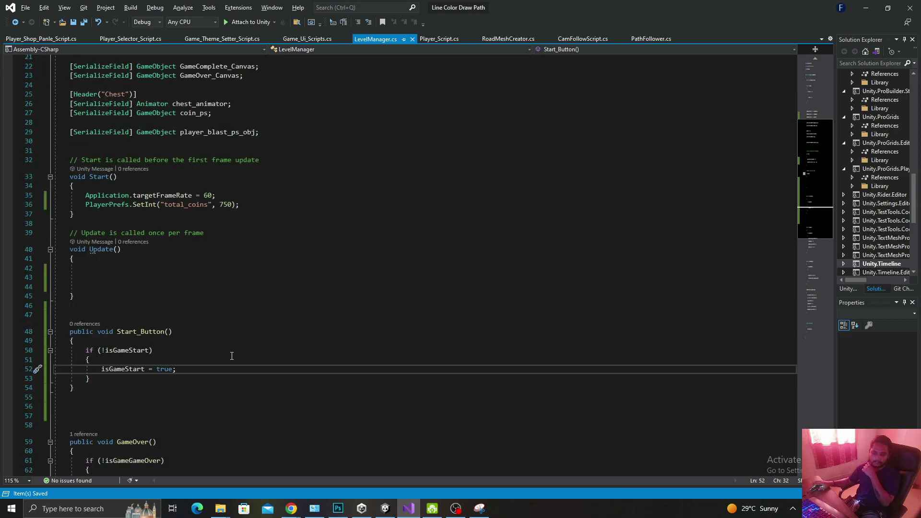
- Cut the whole Start_Button method out of LevelManager and remove leftover blank lines
left_click_drag(95, 388, 68, 323)
key("ctrl+c")
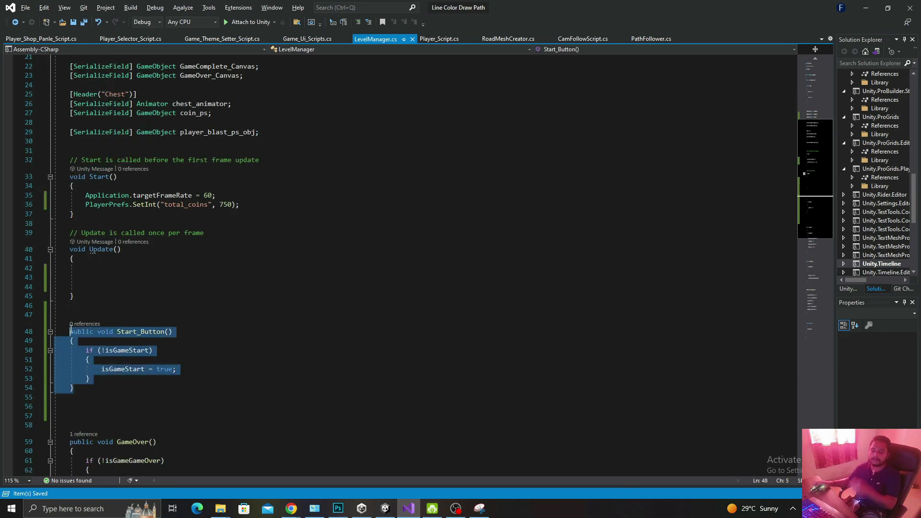
key("BackSpace")
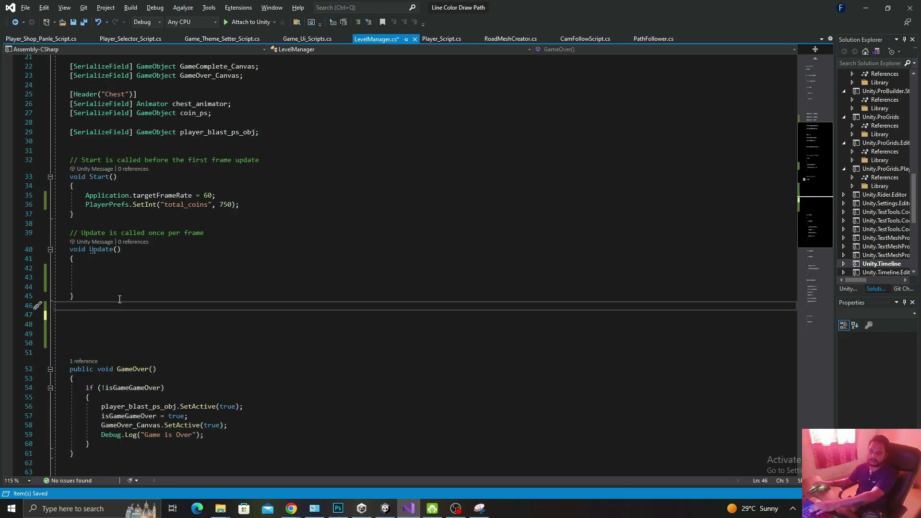
key("BackSpace")
key("BackSpace")
- Add 'isGameStart = false;' at the top of the Start() body
left_click(250, 186)
key("Return")
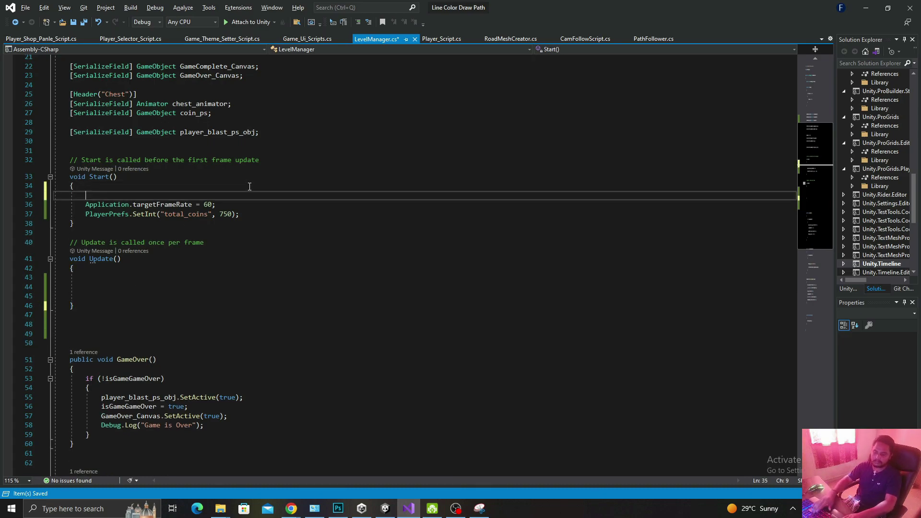
type("isGameStart = ")
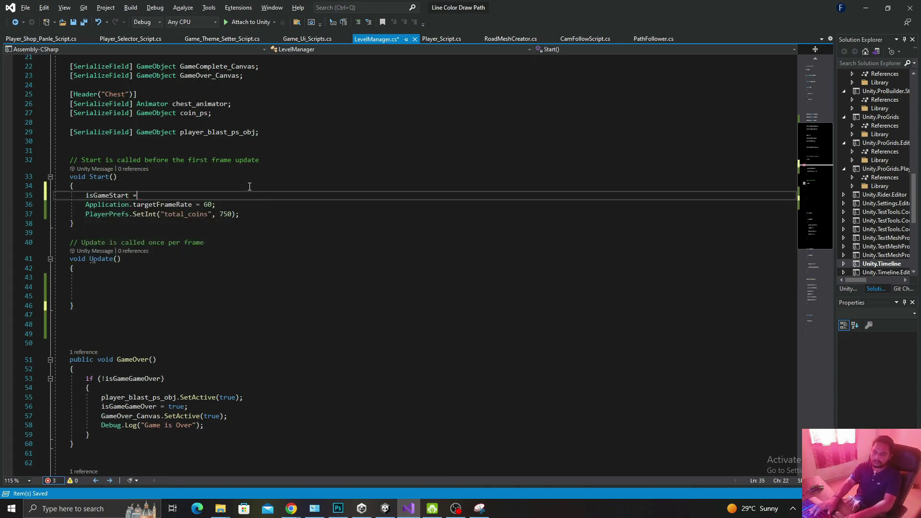
type("false;")
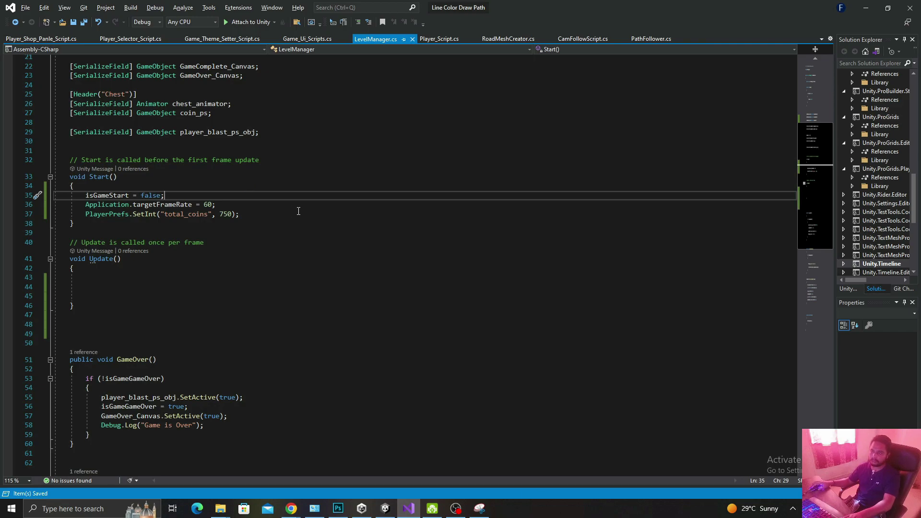
- Cycle through the open script files, then return to the Unity editor
key("ctrl+Tab")
key("ctrl+Tab")
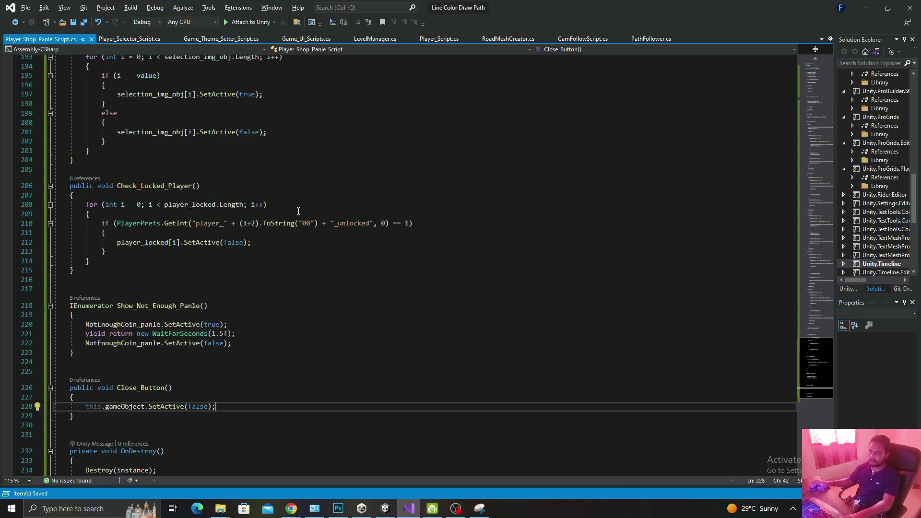
key("ctrl+Tab")
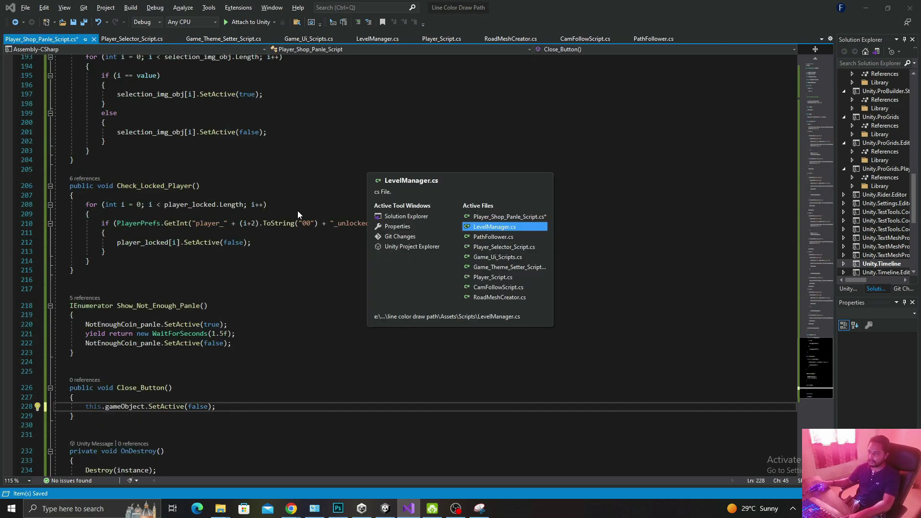
key("ctrl+Tab")
key("ctrl+Tab")
key("ctrl+Tab")
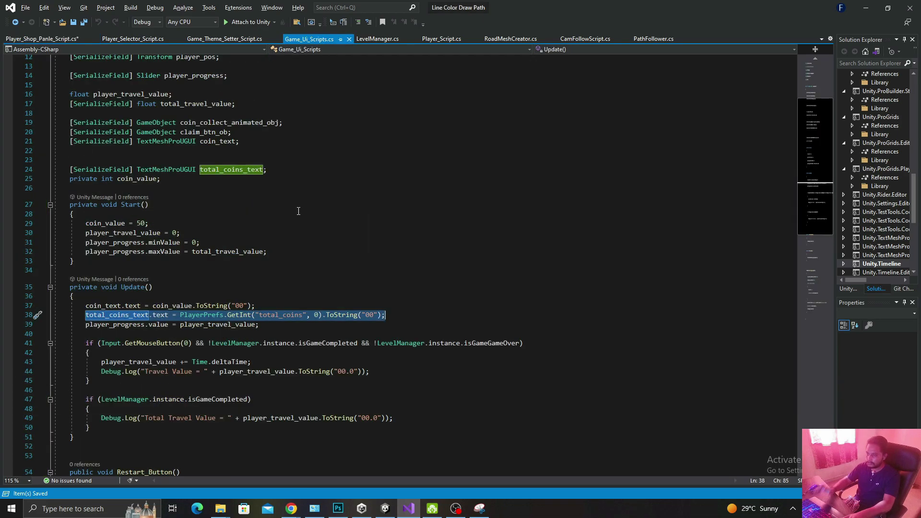
left_click(312, 241)
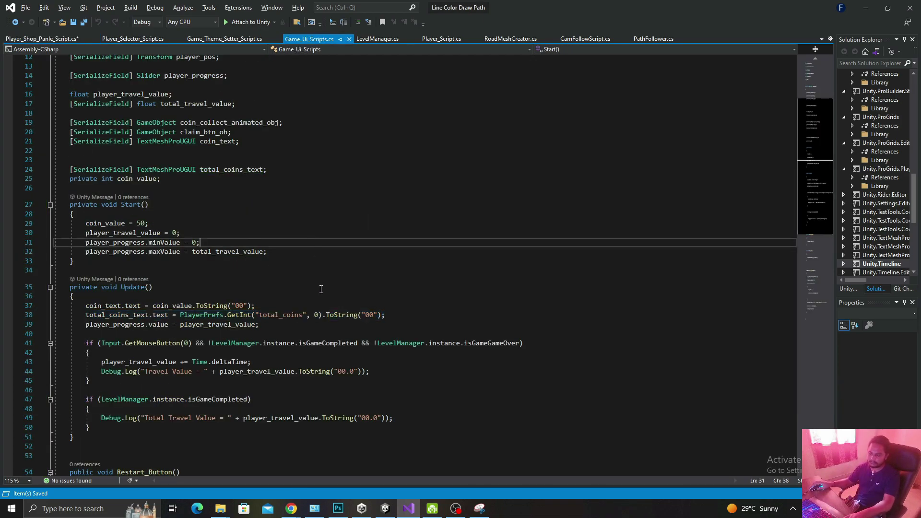
key("alt+Tab")
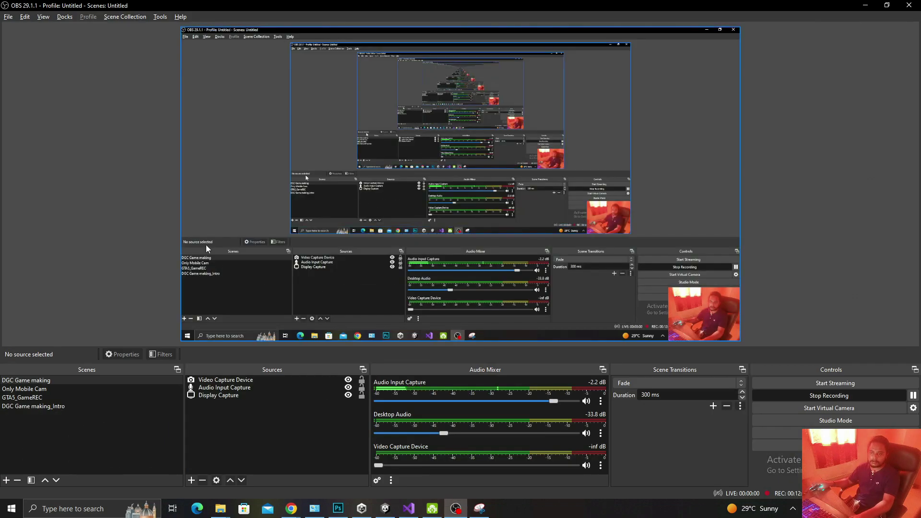
key("alt+Tab")
key("alt+Tab")
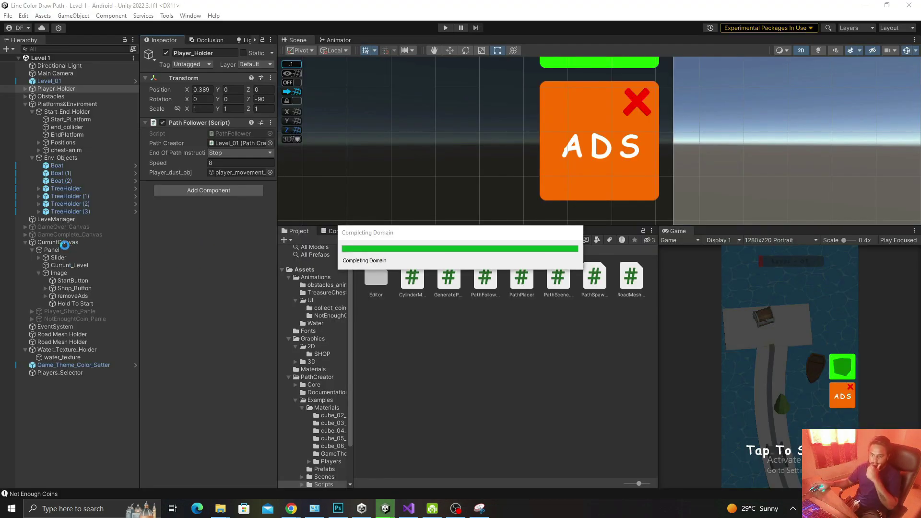
- Select LeveManager in the Hierarchy and open its Game_Ui_Scripts script in Visual Studio
left_click(63, 242)
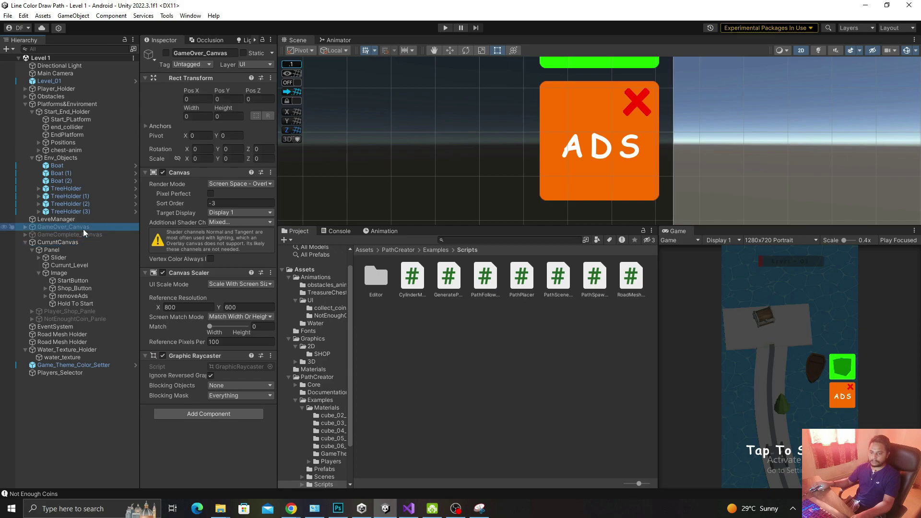
left_click(56, 219)
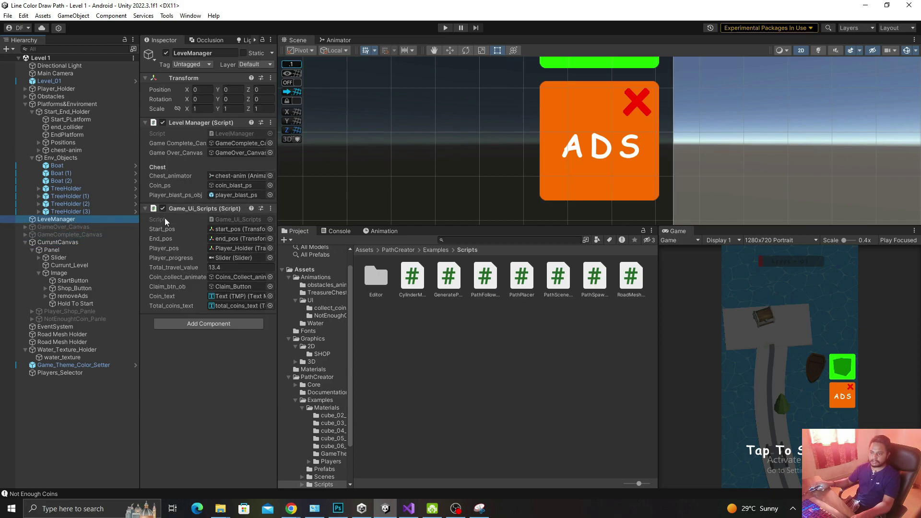
double_click(228, 221)
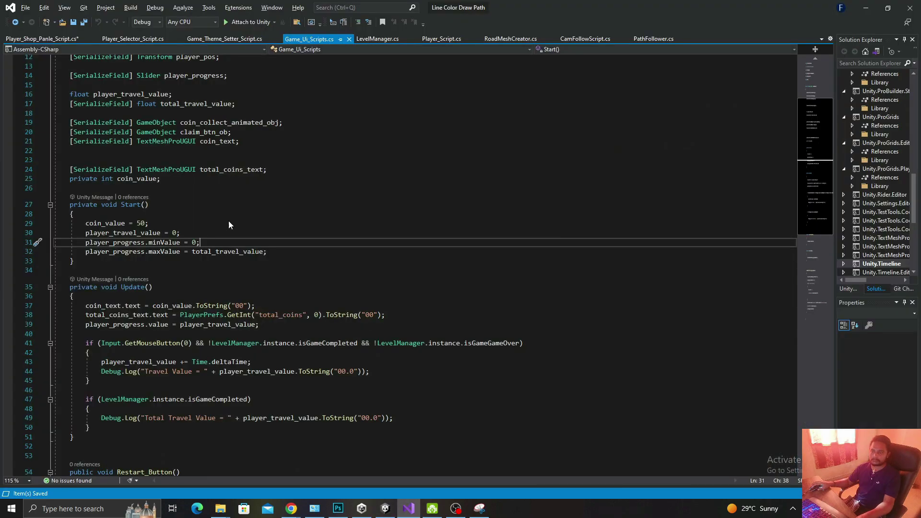
- Save Player_Shop_Panle_Script.cs and switch to LevelManager.cs
key("ctrl+Tab")
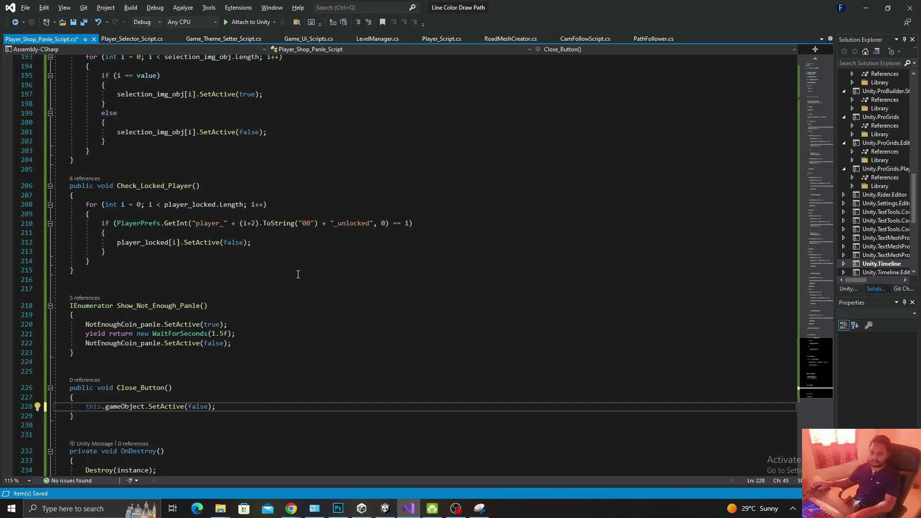
key("ctrl+s")
key("ctrl+Tab")
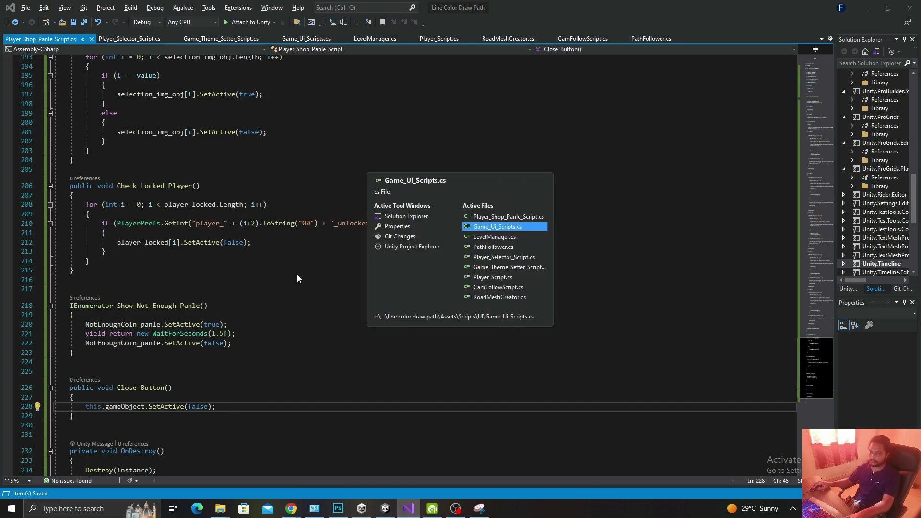
key("ctrl+Tab")
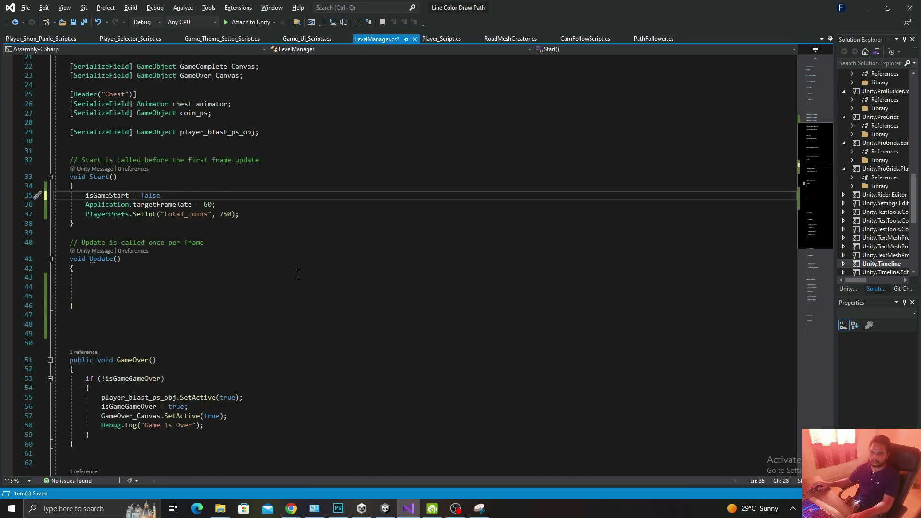
- Paste the Start_Button method back below Update(), save, and delete the extra blank lines
type(";")
left_click(125, 330)
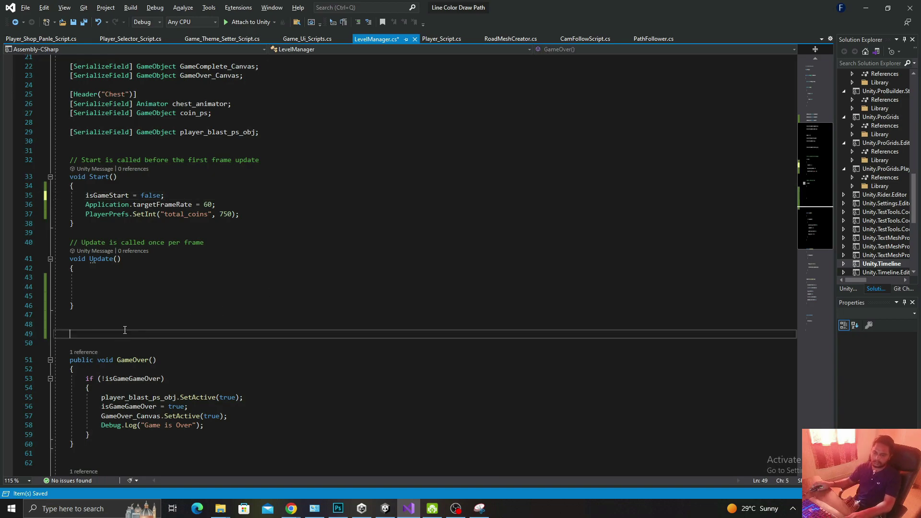
key("ctrl+v")
key("ctrl+s")
left_click_drag(144, 304, 141, 323)
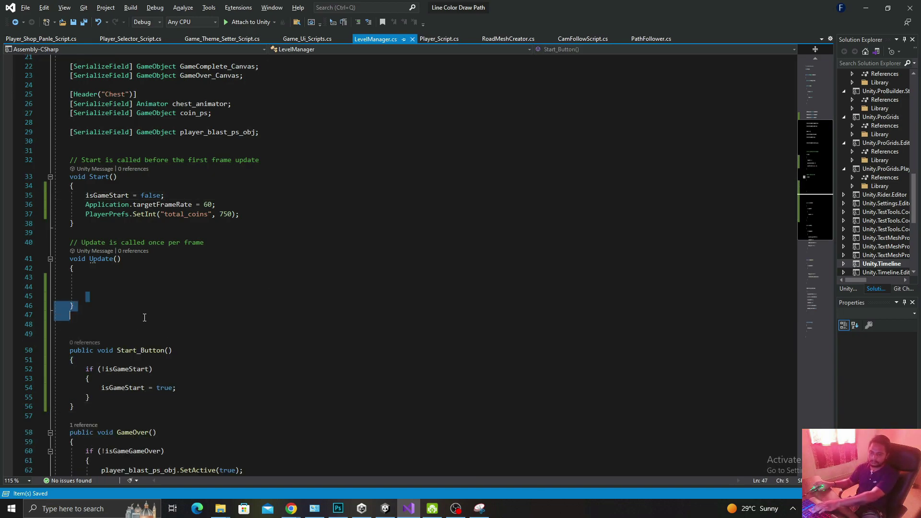
key("BackSpace")
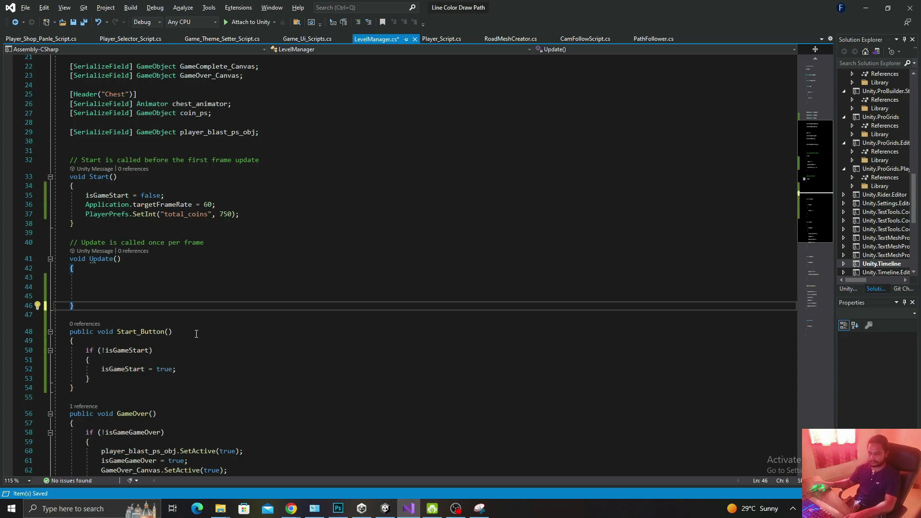
- Declare a new field 'public GameObject currunt_canvas_obj;' below player_blast_ps_obj
scroll(159, 345, "up", 5)
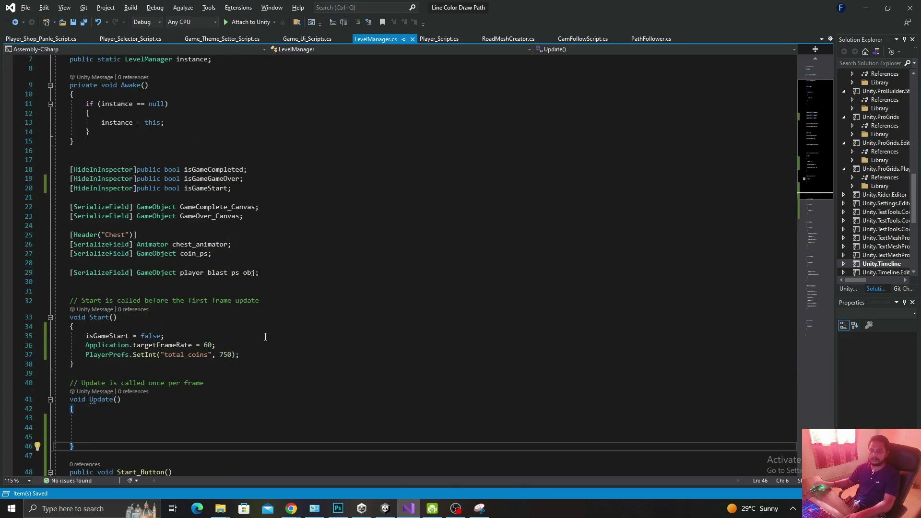
left_click(266, 276)
key("Return")
key("Return")
key("Return")
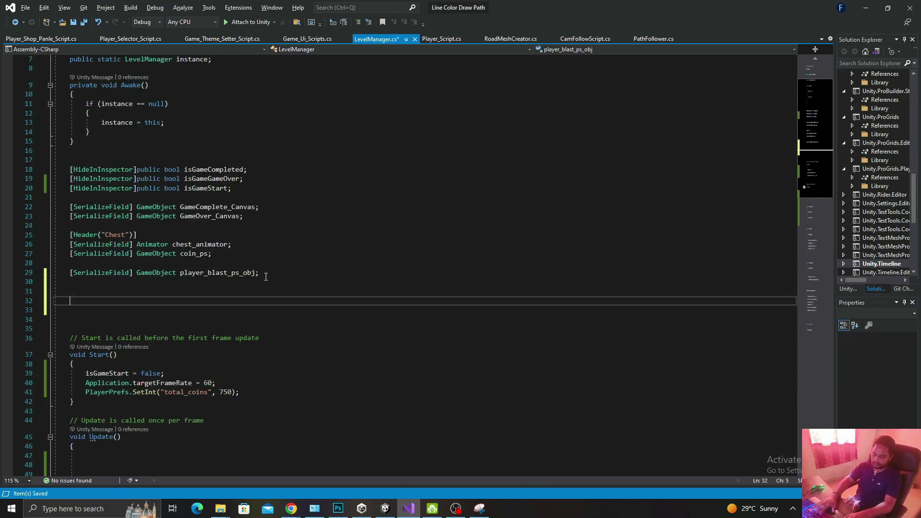
type("public void")
key("BackSpace")
key("BackSpace")
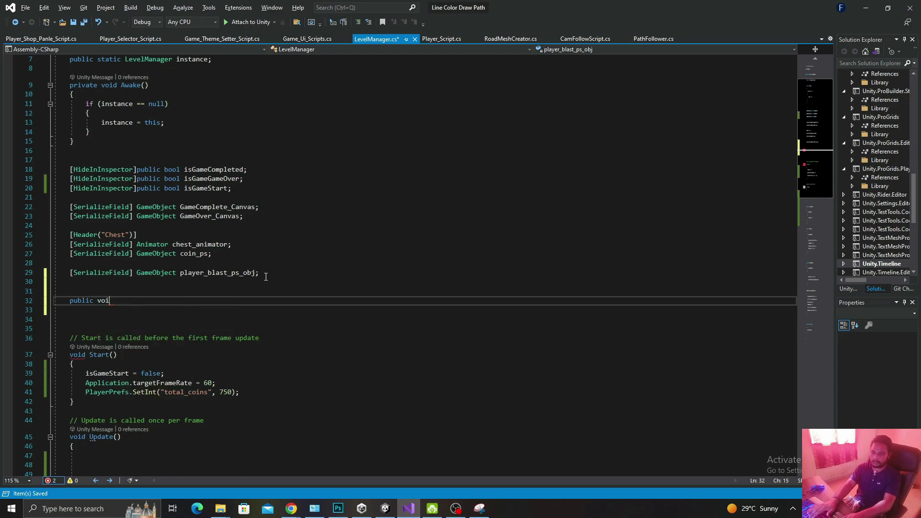
key("BackSpace")
key("BackSpace")
type("game")
key("Tab")
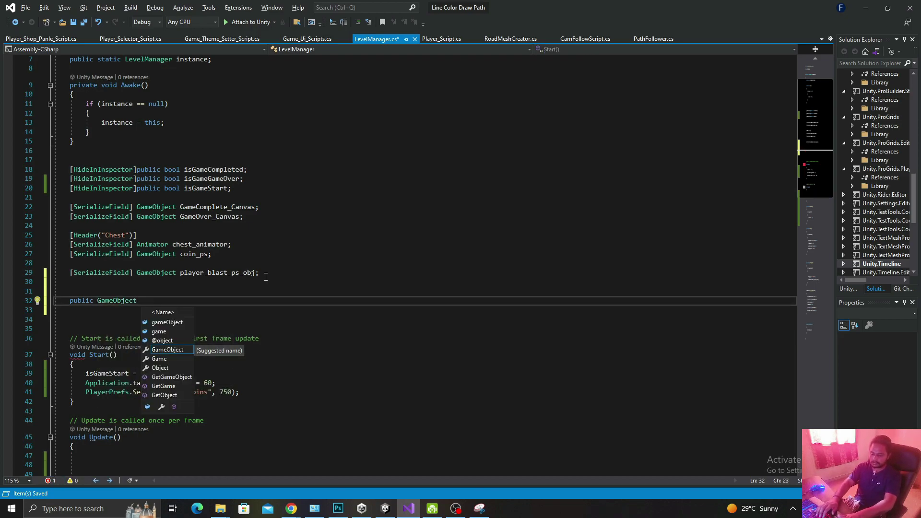
type("Start")
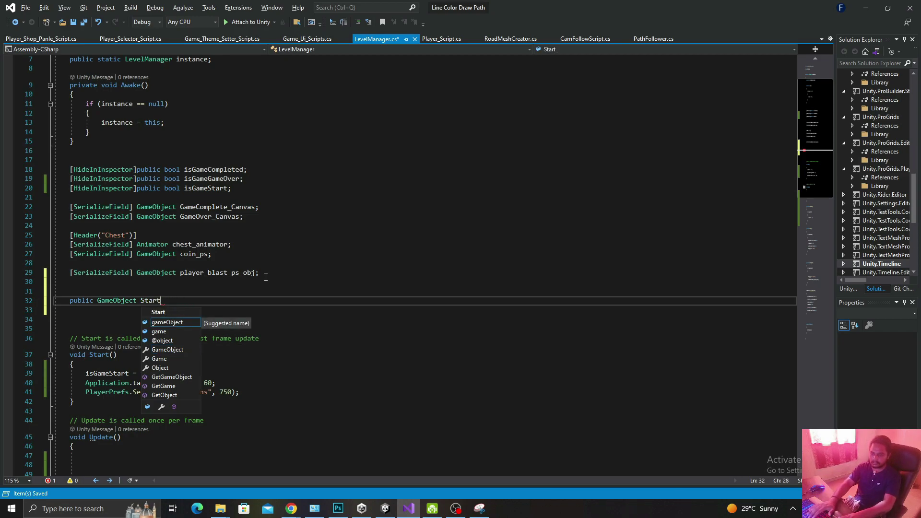
key("BackSpace")
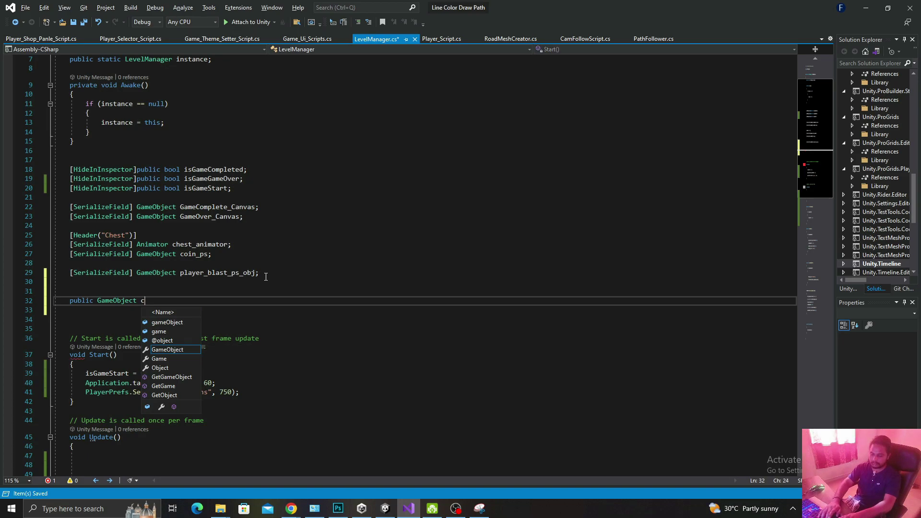
type("currunt_c")
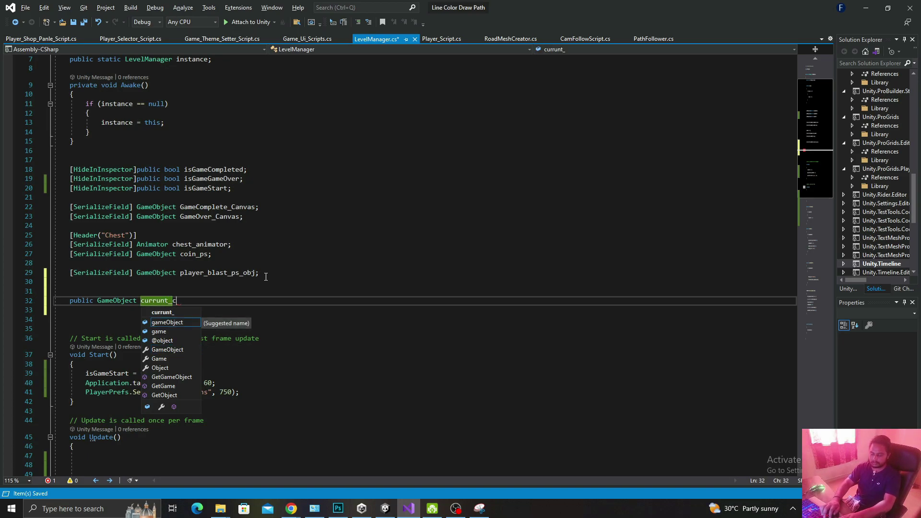
type("anvas_")
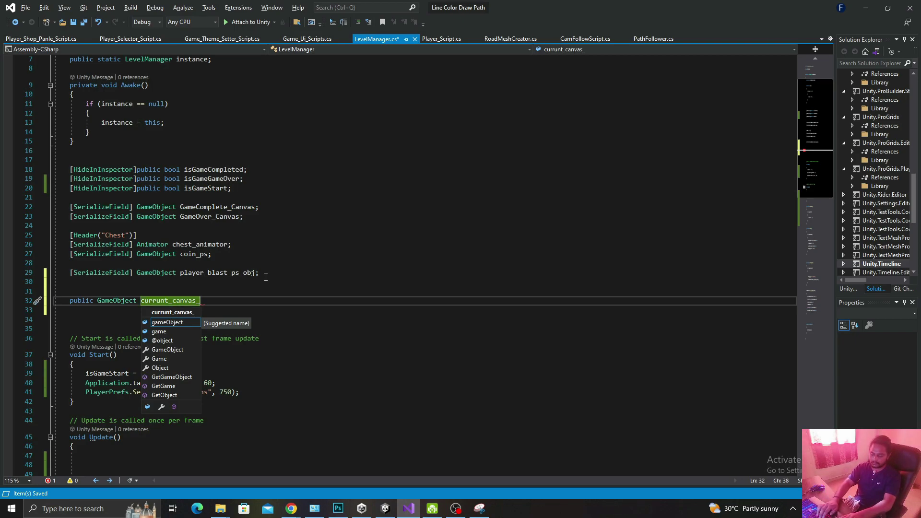
type("obj;")
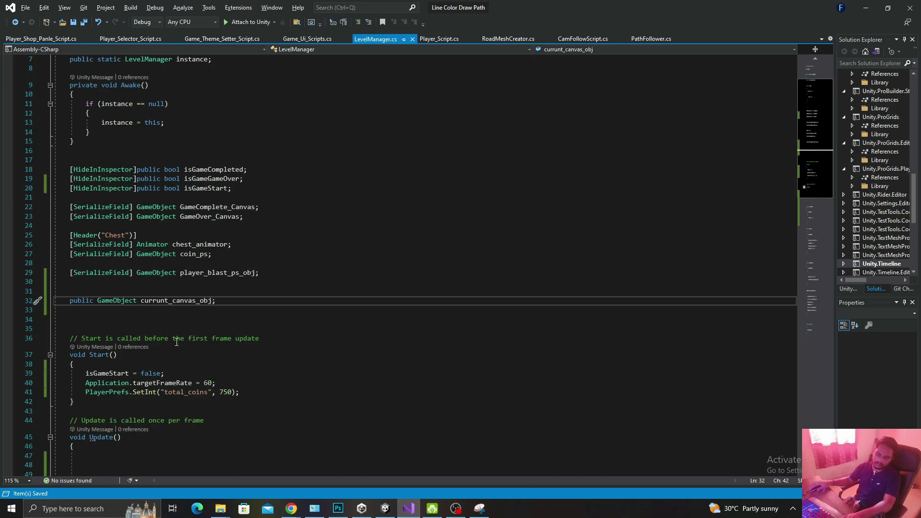
- Rename the field to start_canvas_obj and save
left_click_drag(169, 298, 142, 298)
type("star")
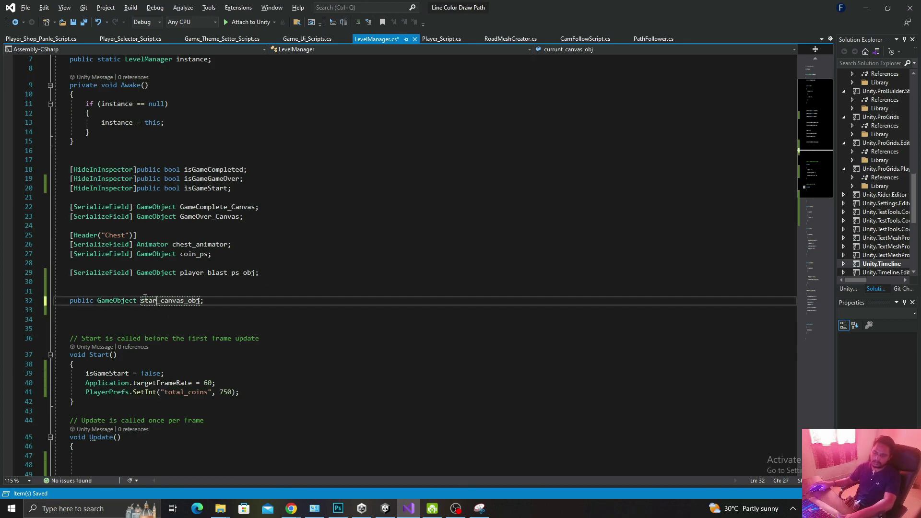
type("t")
key("ctrl+s")
- Add 'start_canvas_obj.SetActive(false)' after isGameStart = true in Start_Button
double_click(177, 300)
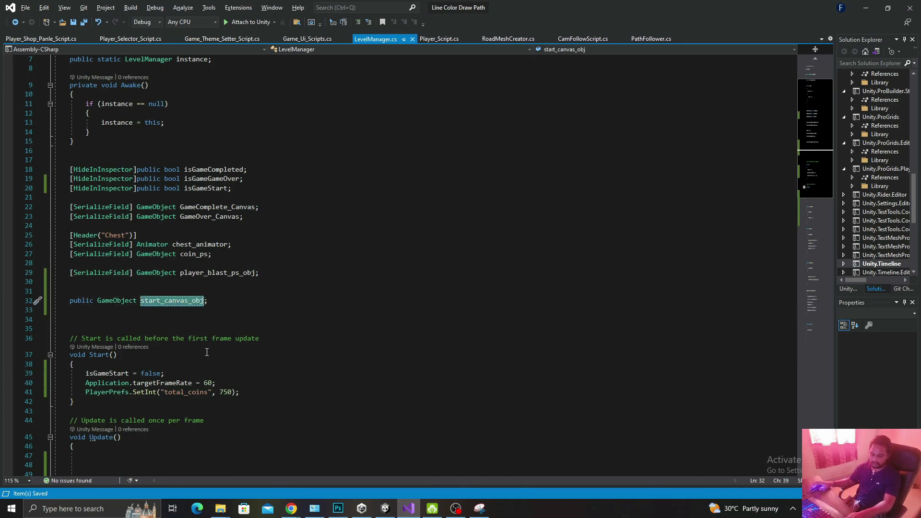
scroll(122, 326, "down", 7)
key("ctrl+c")
left_click(120, 268)
key("ctrl+v")
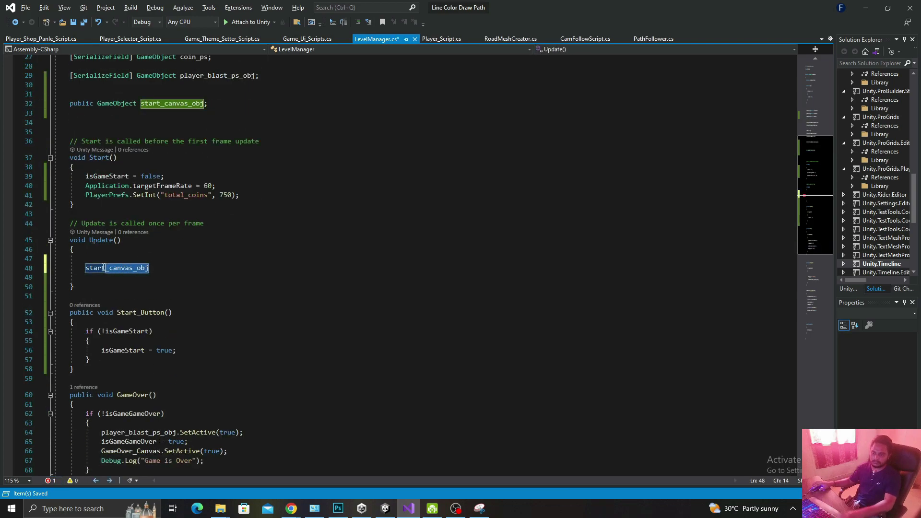
left_click_drag(149, 268, 82, 264)
key("ctrl+x")
left_click(190, 350)
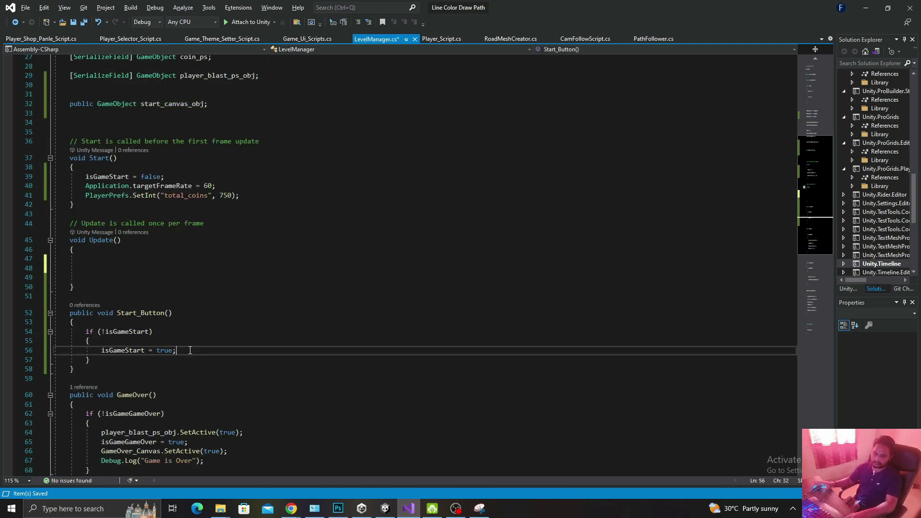
key("Return")
key("ctrl+v")
type(".SetActive")
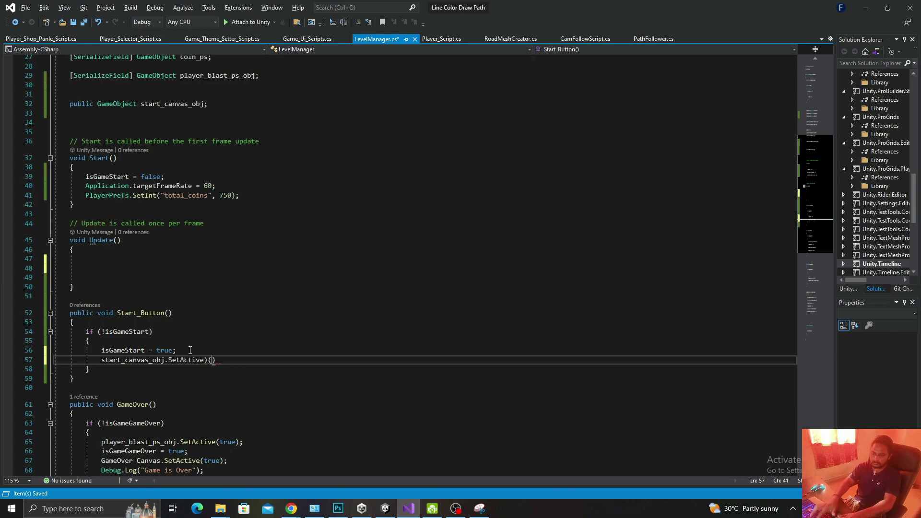
type("(false)")
key("Down")
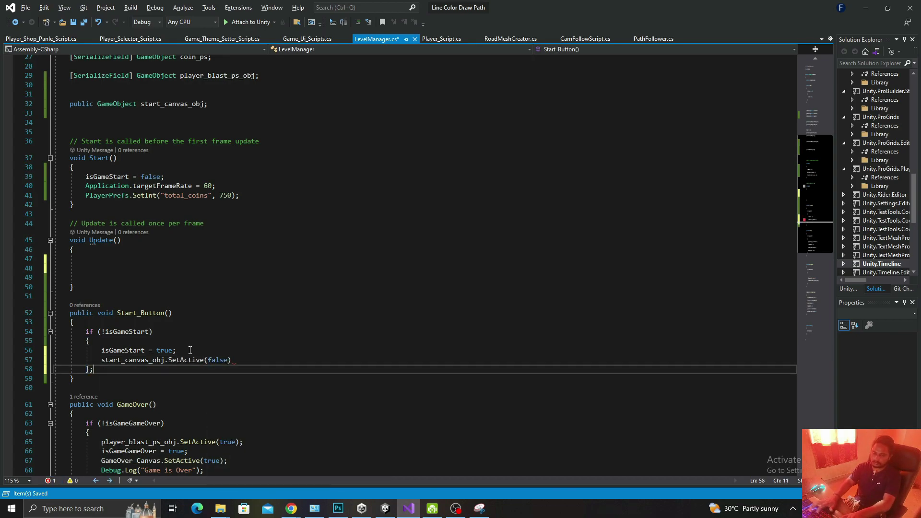
- Add the missing semicolon on line 57 and save LevelManager.cs
key("Page_Down")
key("ctrl+minus")
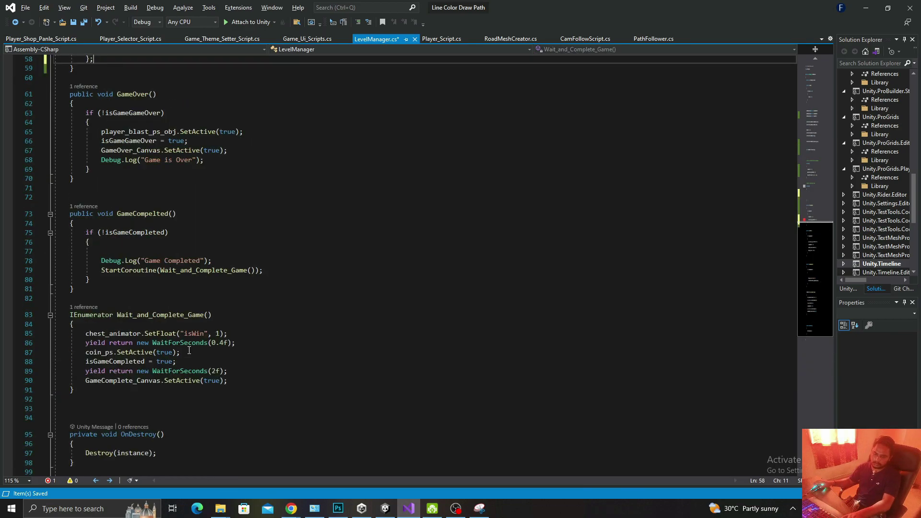
scroll(169, 237, "up", 4)
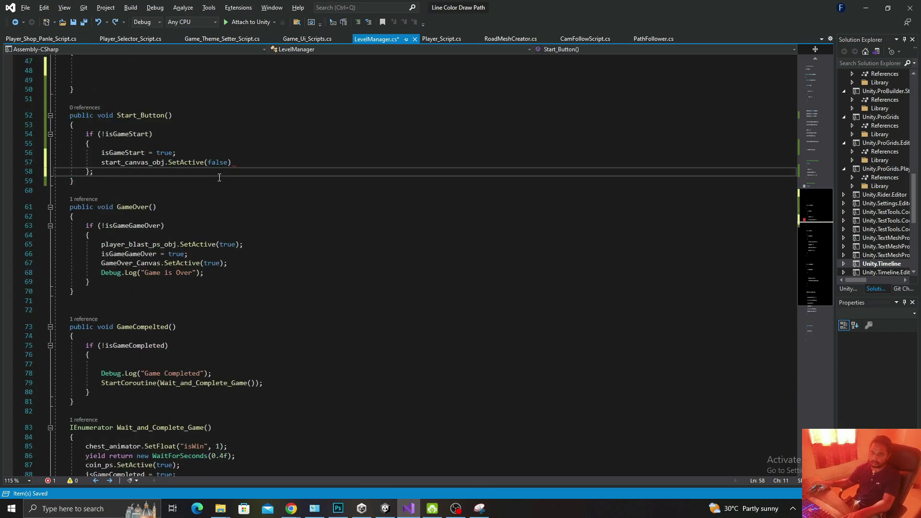
left_click(238, 163)
type(";")
key("ctrl+s")
key("alt+Tab")
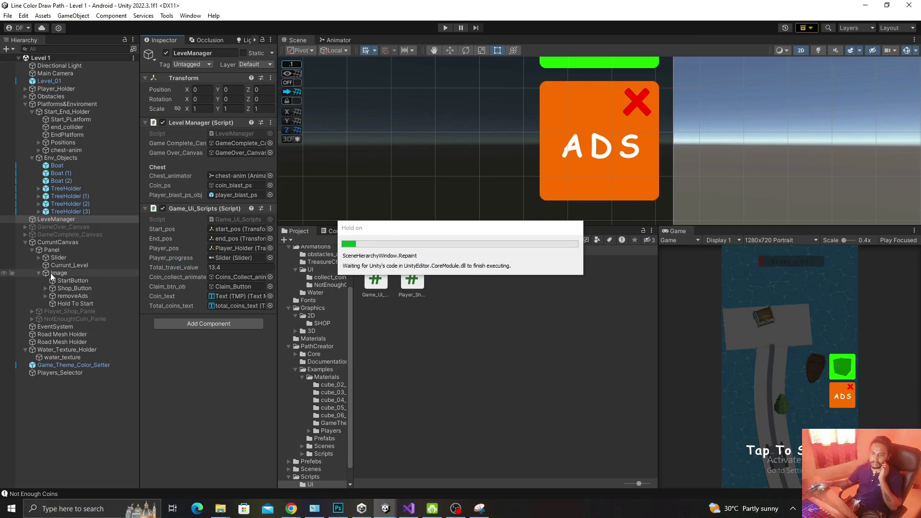
- Rename the Image object under Panel to Start_ojects
left_click(65, 275)
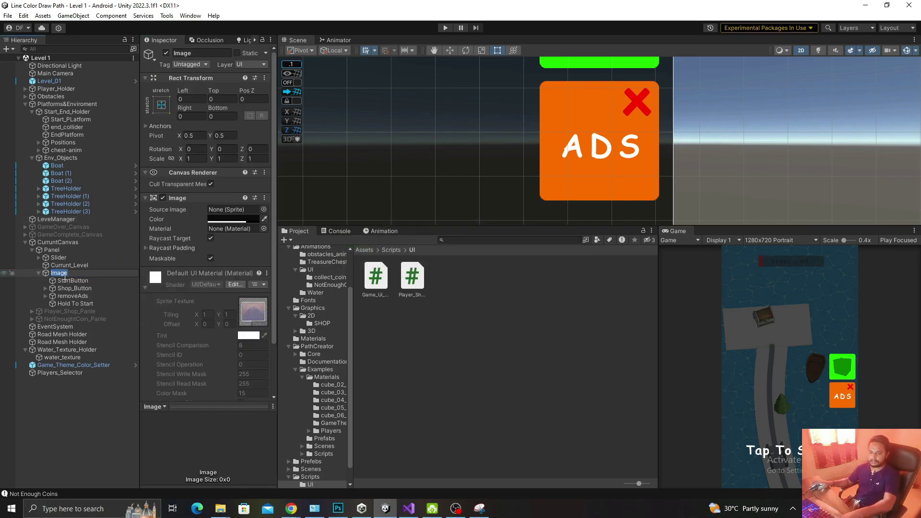
key("F2")
type("Start_ojec")
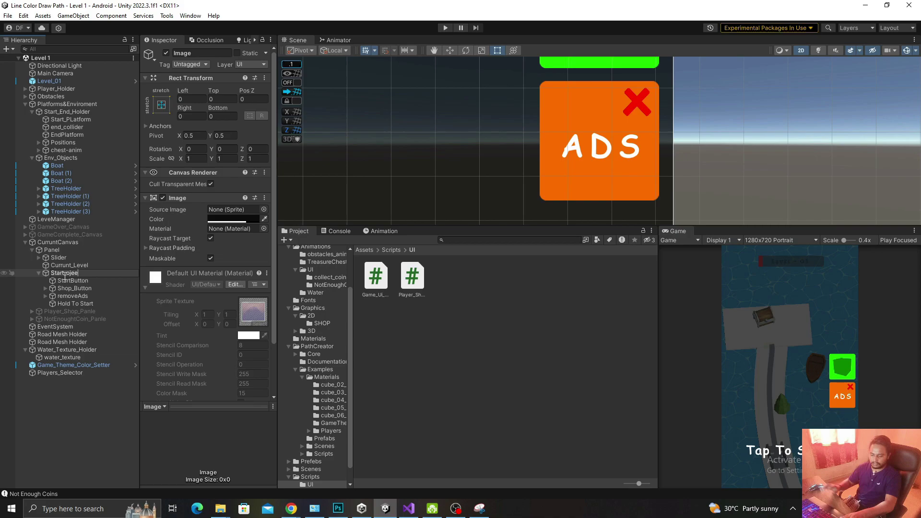
type("ts")
key("Return")
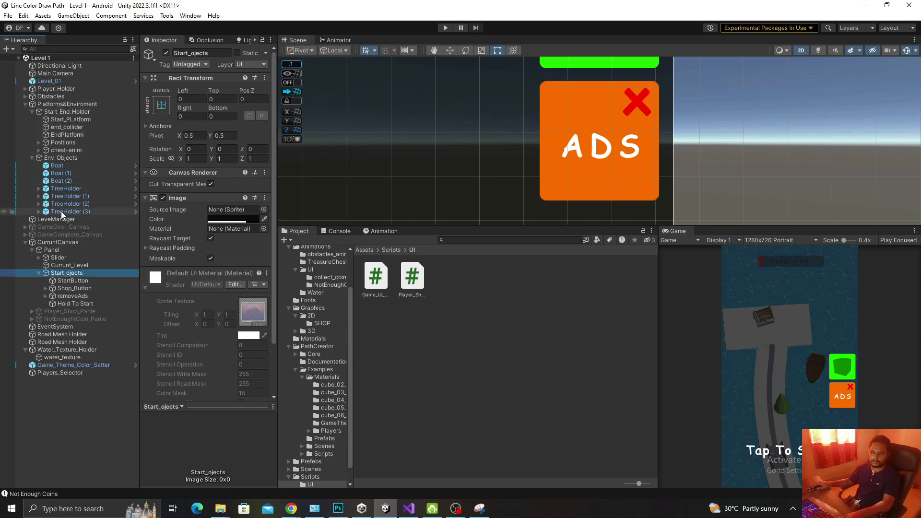
- Drag Start_ojects into LeveManager's Start_canvas_obj field, toggle its active box, and save the scene
left_click(79, 219)
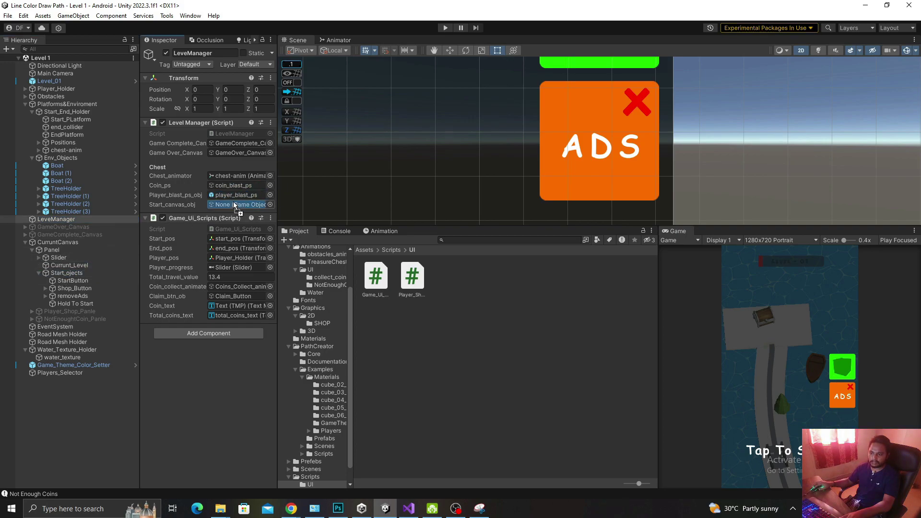
left_click_drag(67, 274, 240, 204)
left_click(89, 273)
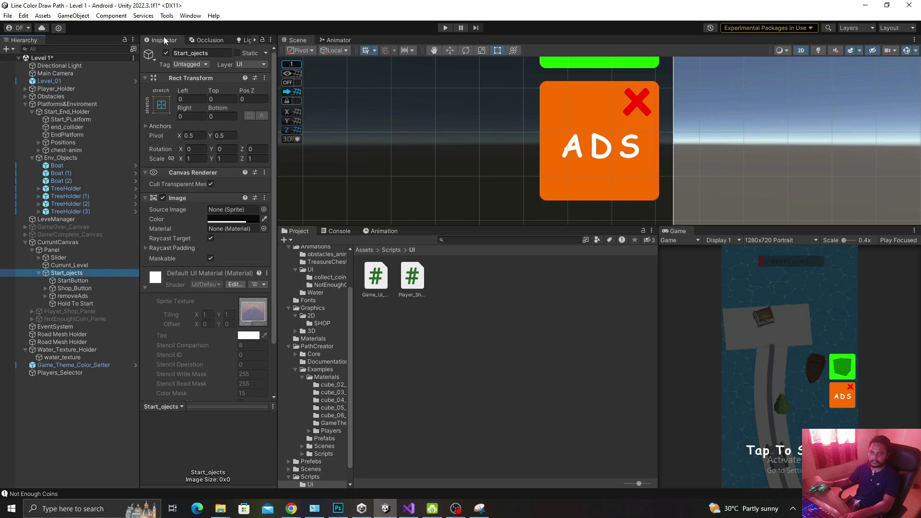
left_click(165, 54)
left_click(165, 54)
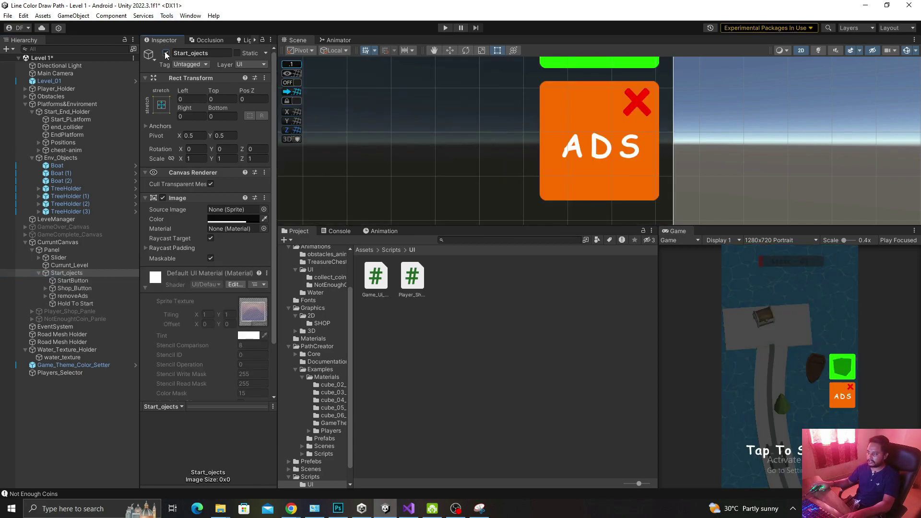
key("ctrl+s")
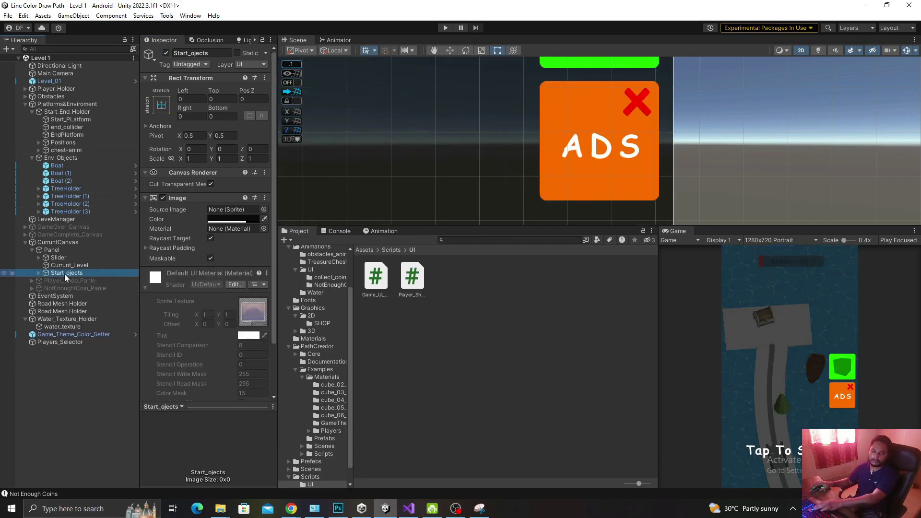
key("alt+Tab")
key("alt+Tab")
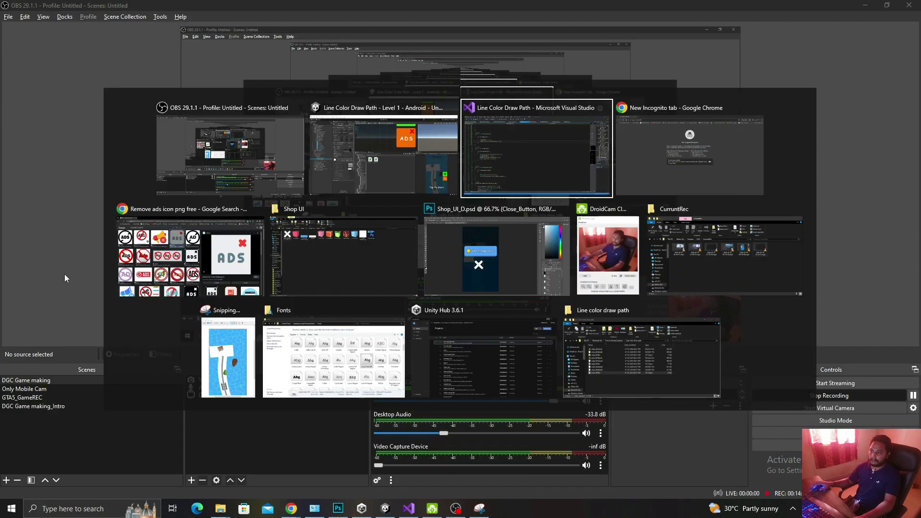
- Append '&& LevelManager.instance.isGameStart' to PathFollower's line 43 condition and save PathFollower.cs
key("ctrl+Tab")
key("ctrl+Tab")
key("ctrl+Tab")
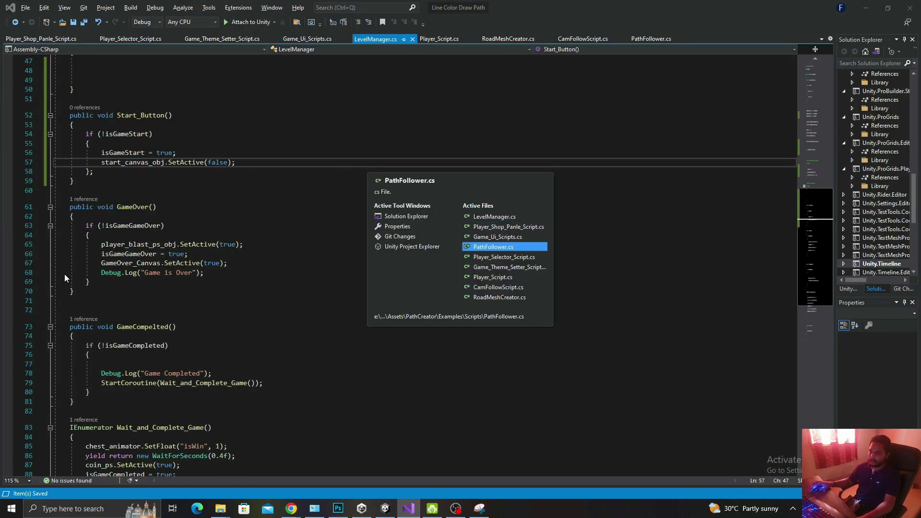
left_click(429, 228)
double_click(428, 227)
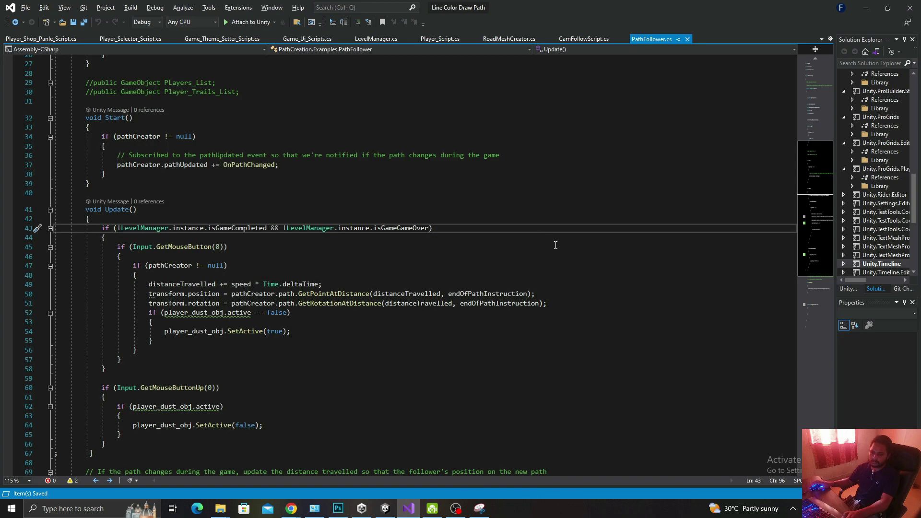
key("Right")
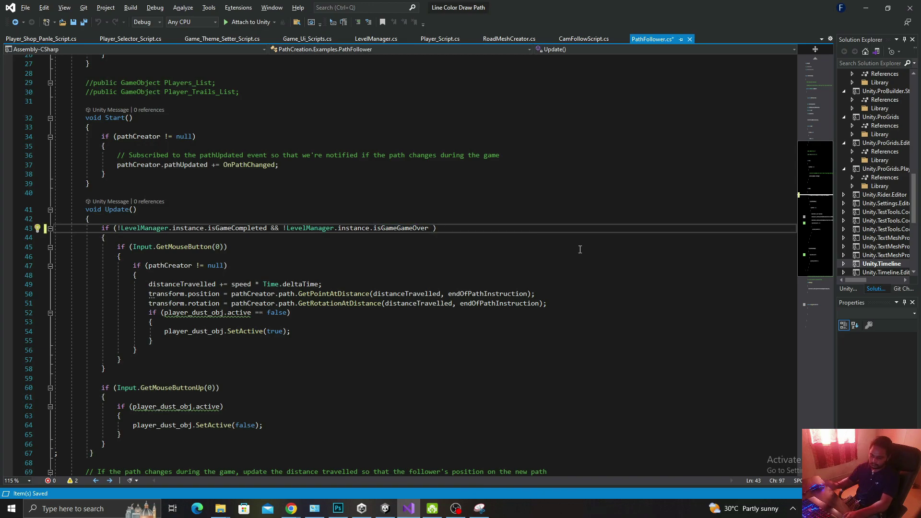
type("&& ")
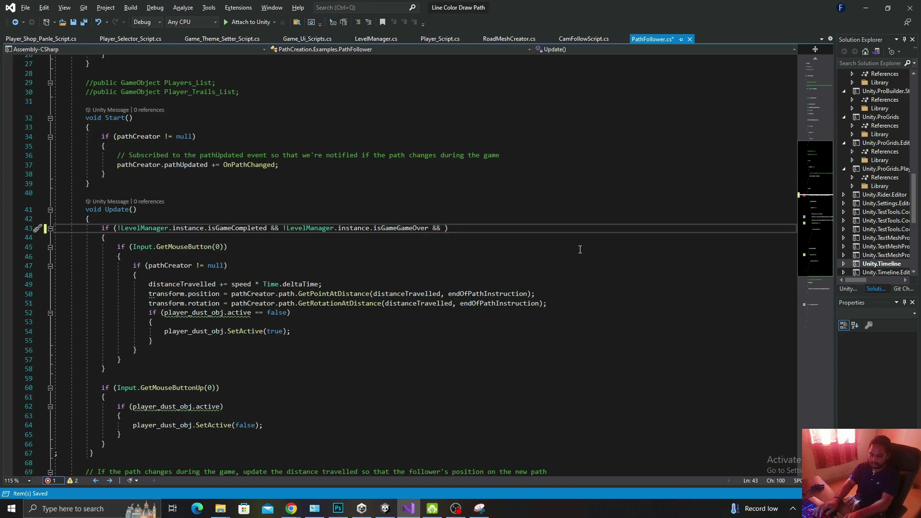
type("!")
key("BackSpace")
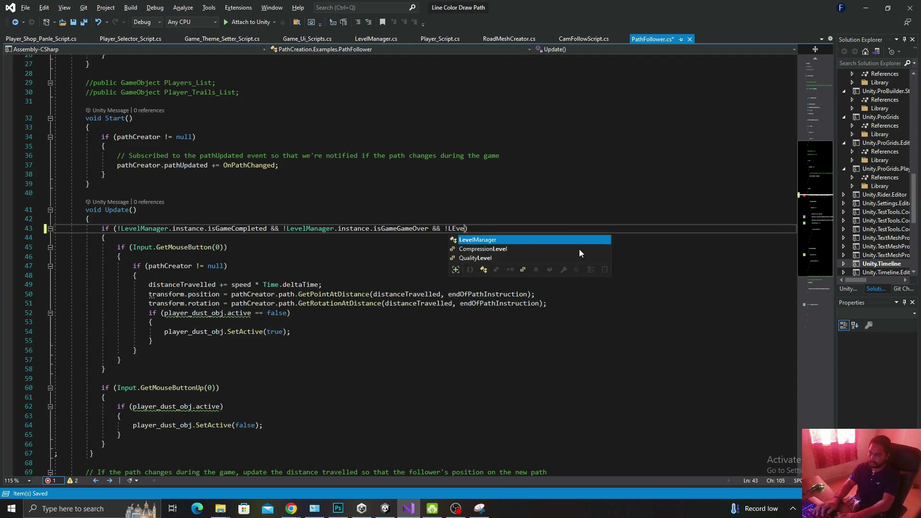
type("LevelManager.")
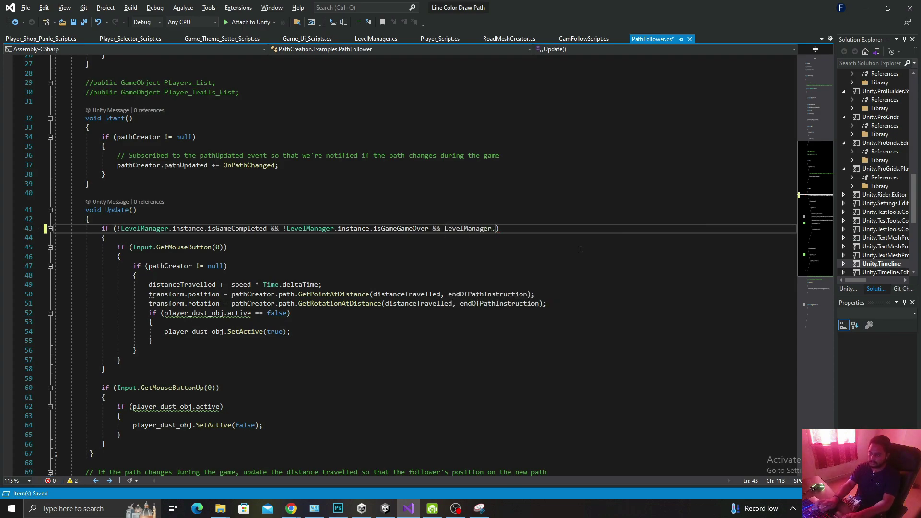
type("instance.isGameStart")
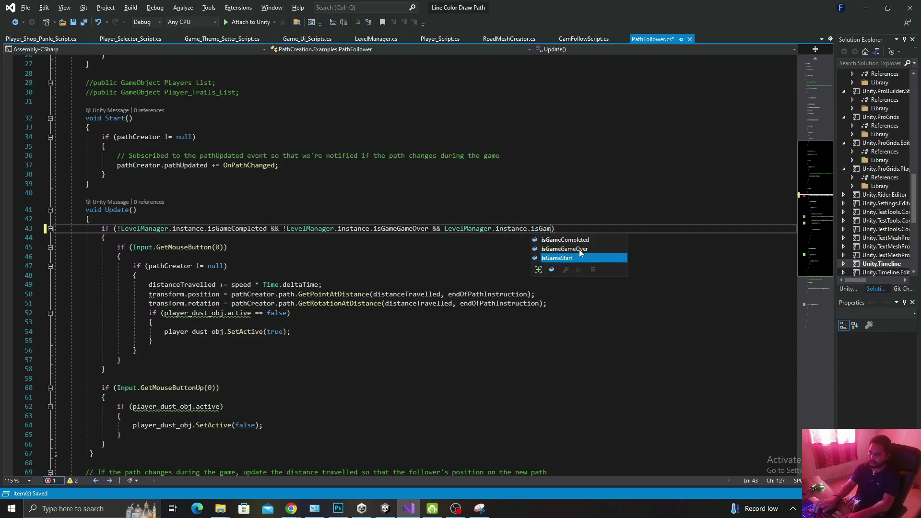
type("\\")
key("Return")
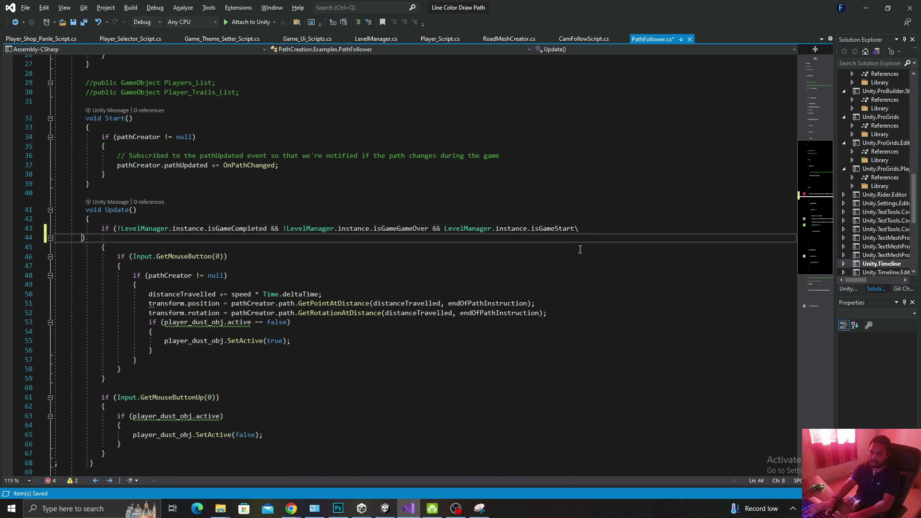
key("BackSpace")
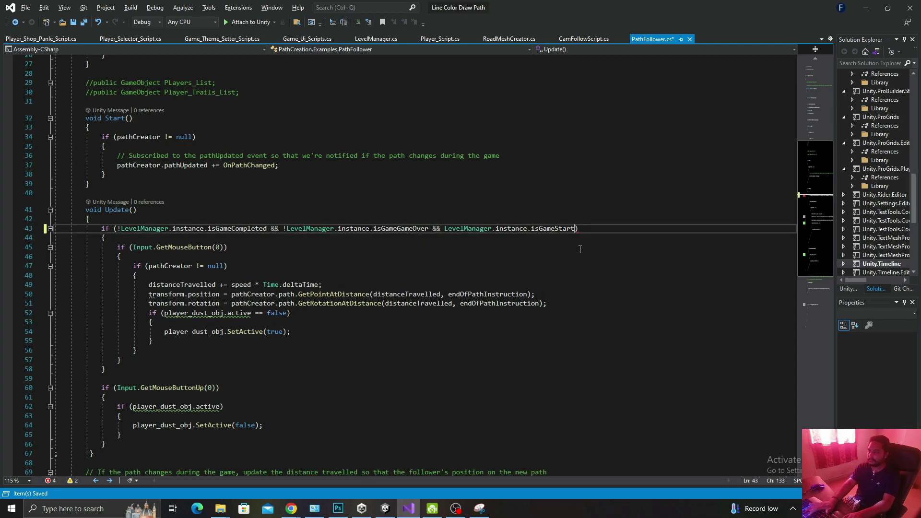
key("ctrl+s")
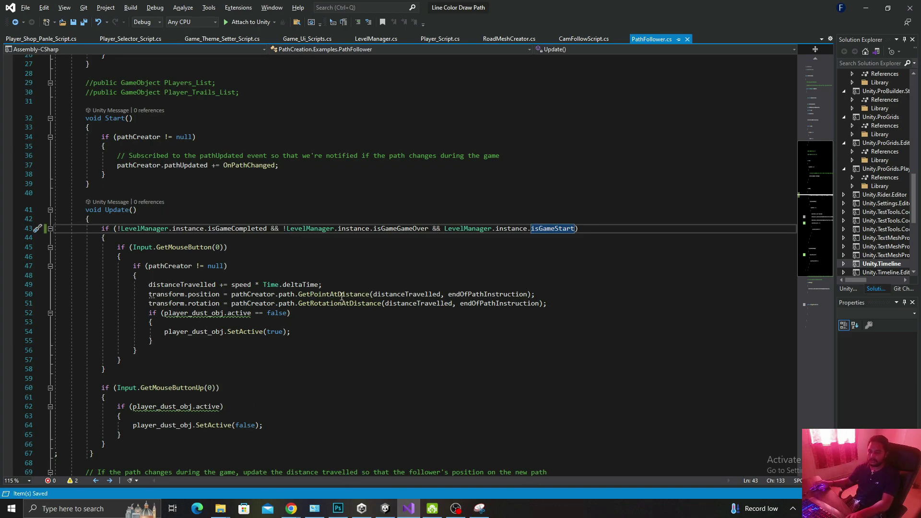
key("alt+Tab")
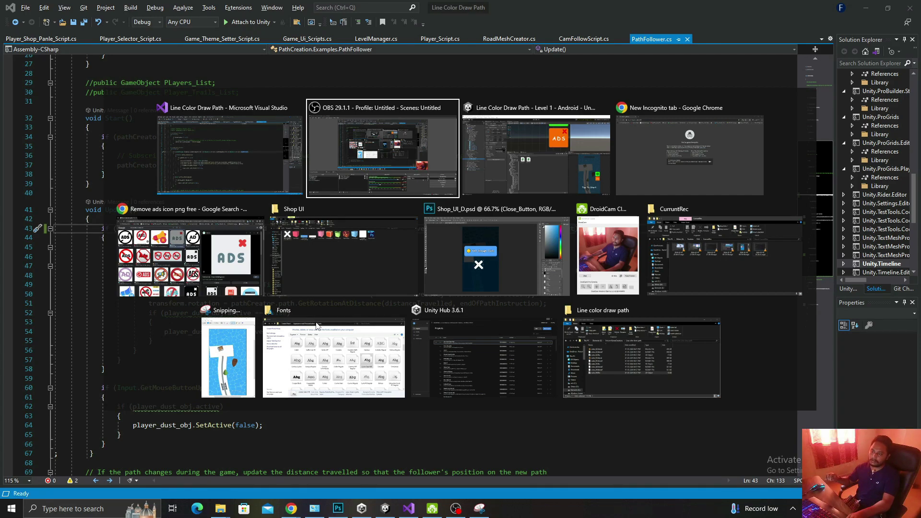
- Add an On Click entry to StartButton that calls LevelManager.Start_Button() on LeveManager
key("alt+Tab")
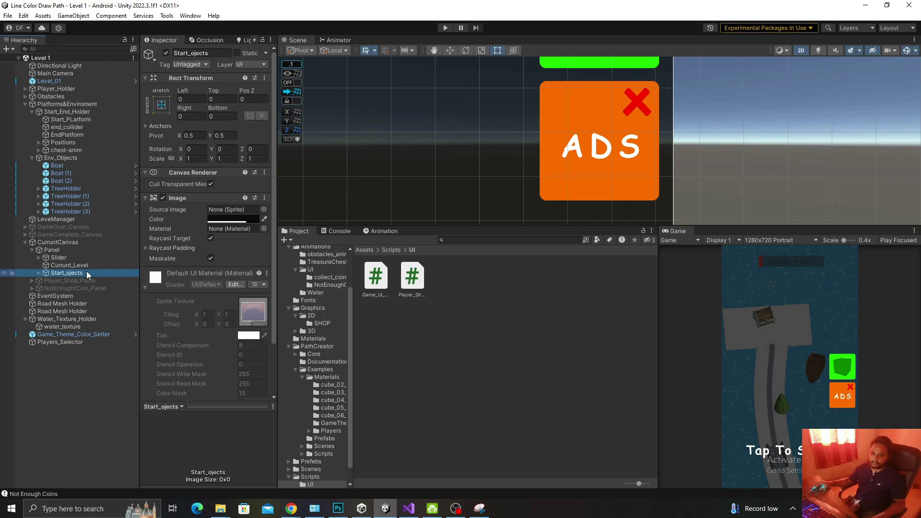
left_click(40, 272)
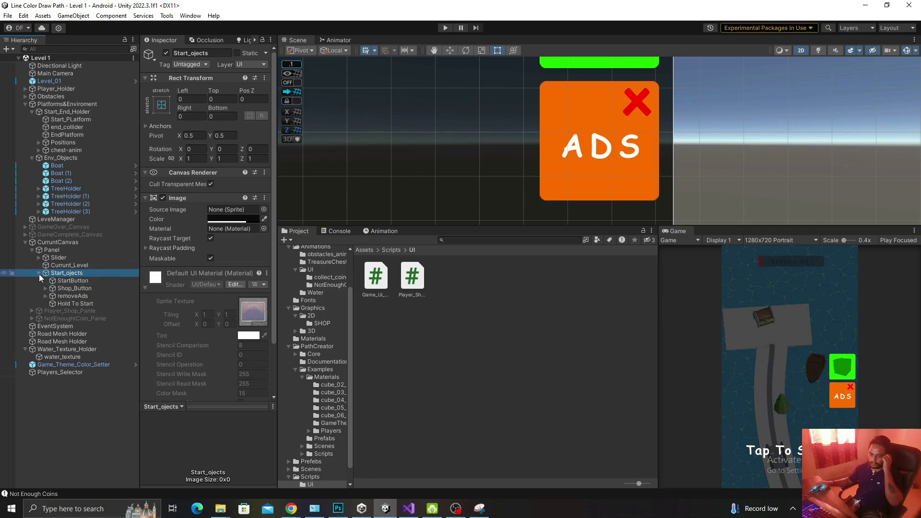
left_click(63, 281)
scroll(201, 328, "down", 3)
scroll(239, 288, "down", 3)
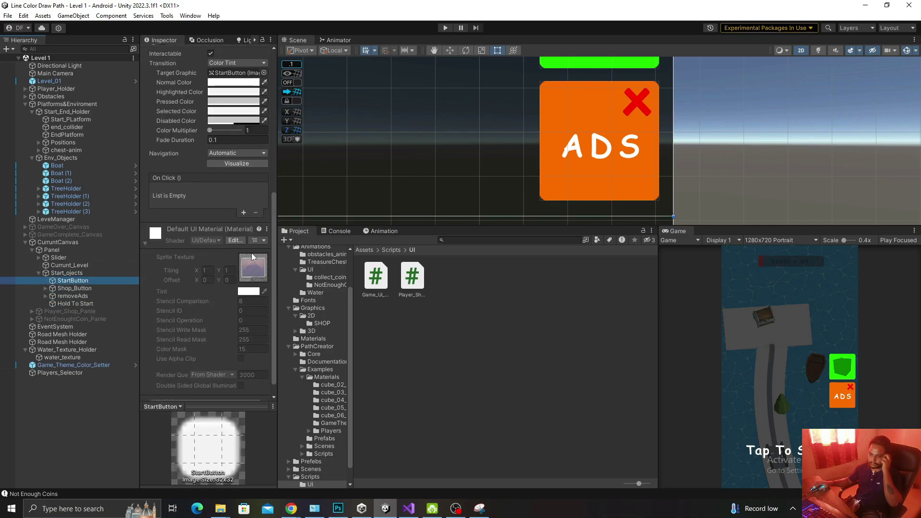
left_click(243, 213)
left_click_drag(59, 216, 172, 199)
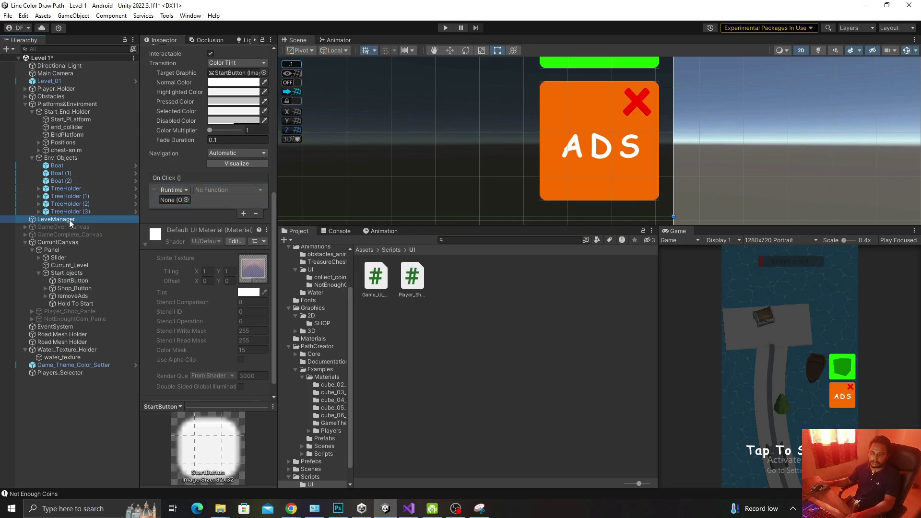
left_click(225, 190)
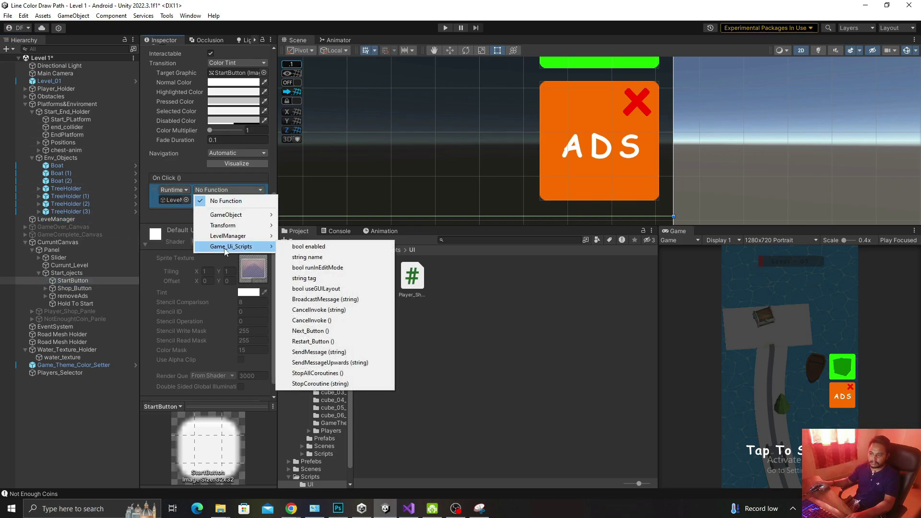
mouse_move(231, 236)
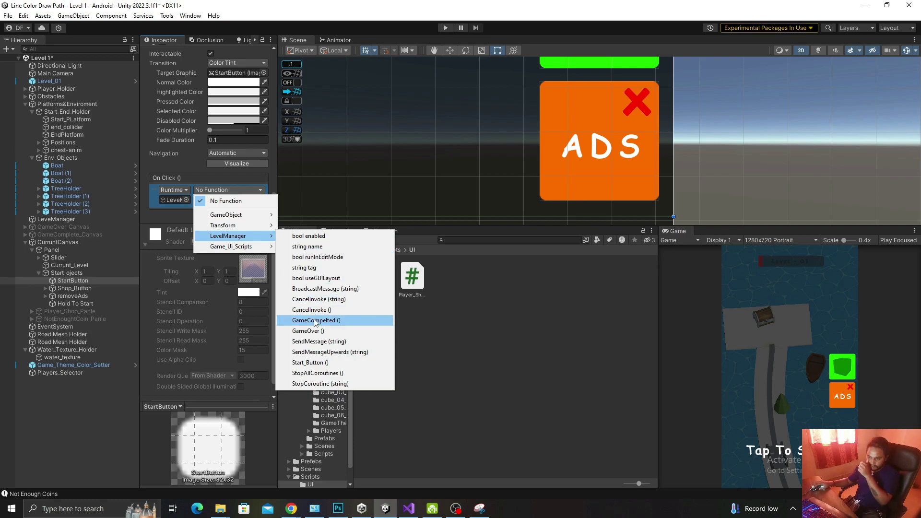
left_click(319, 362)
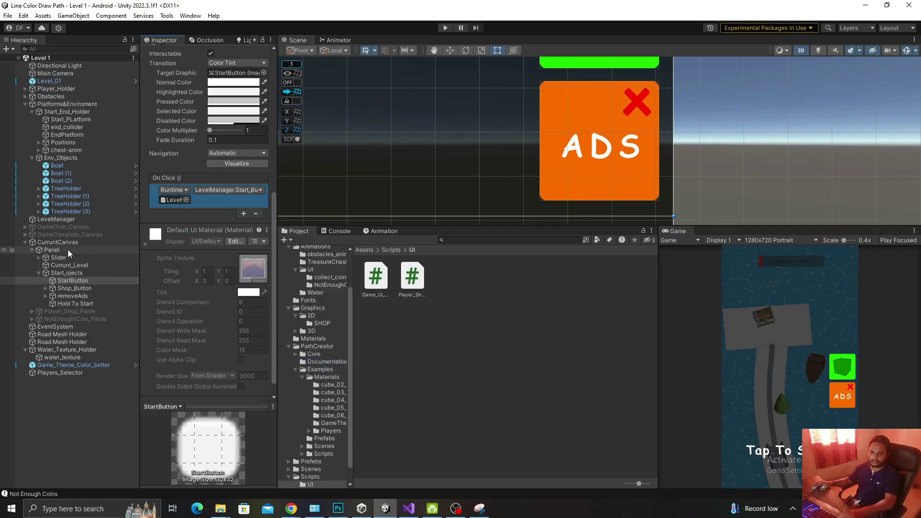
left_click(25, 242)
left_click(75, 242)
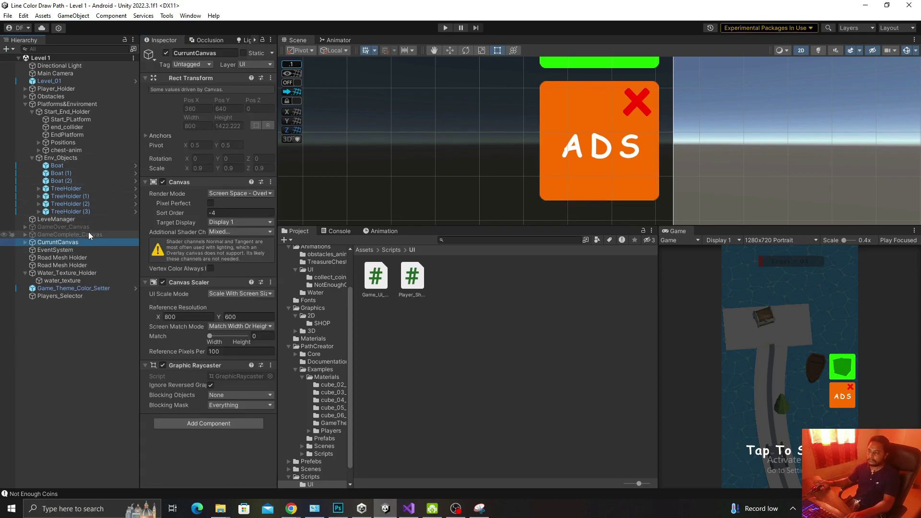
- Play the level maximized and open the NullReferenceException at Player_Selector_Script.cs line 21
left_click(890, 240)
left_click(890, 261)
left_click(445, 27)
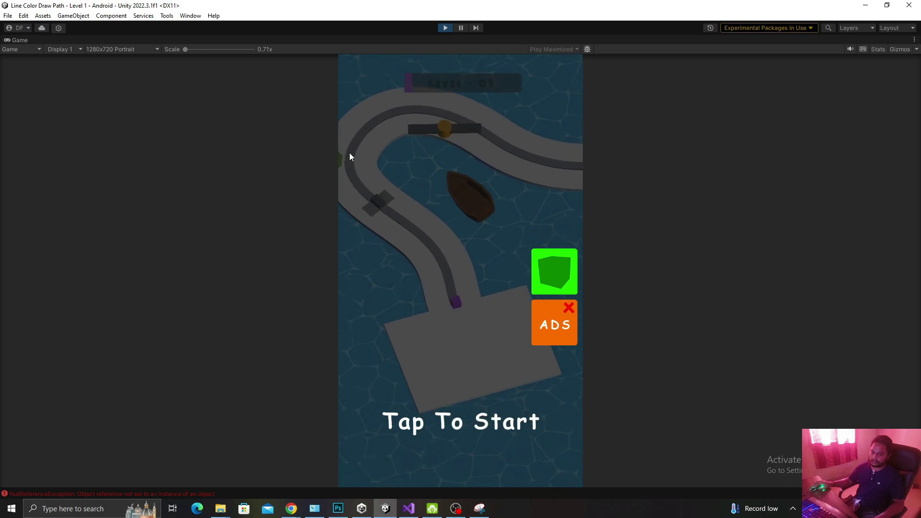
left_click(118, 495)
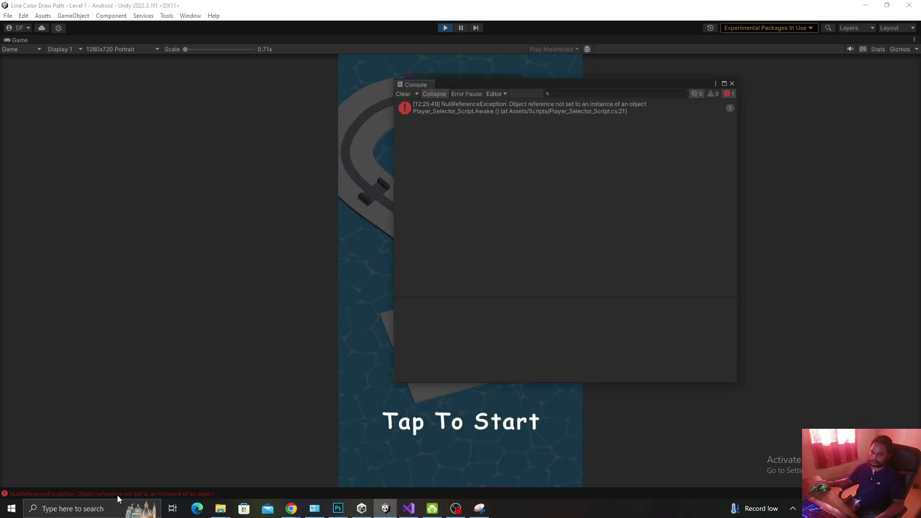
left_click(479, 109)
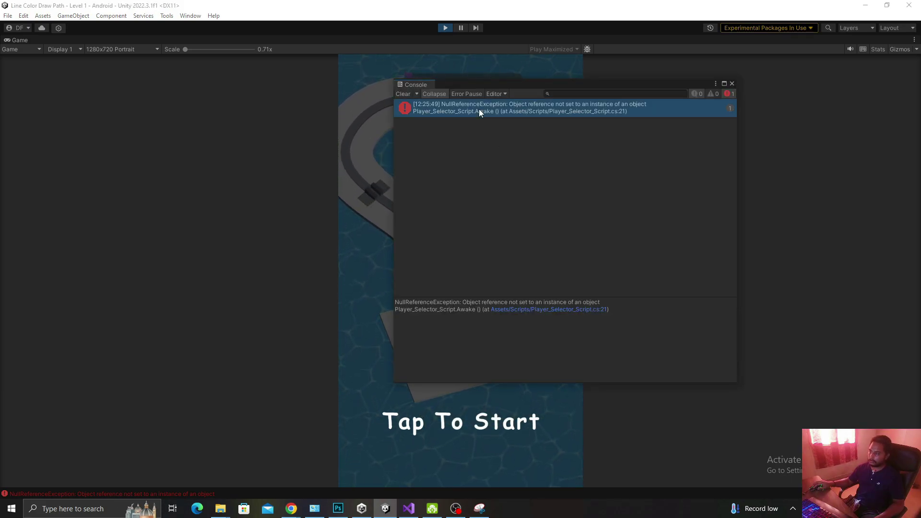
double_click(634, 104)
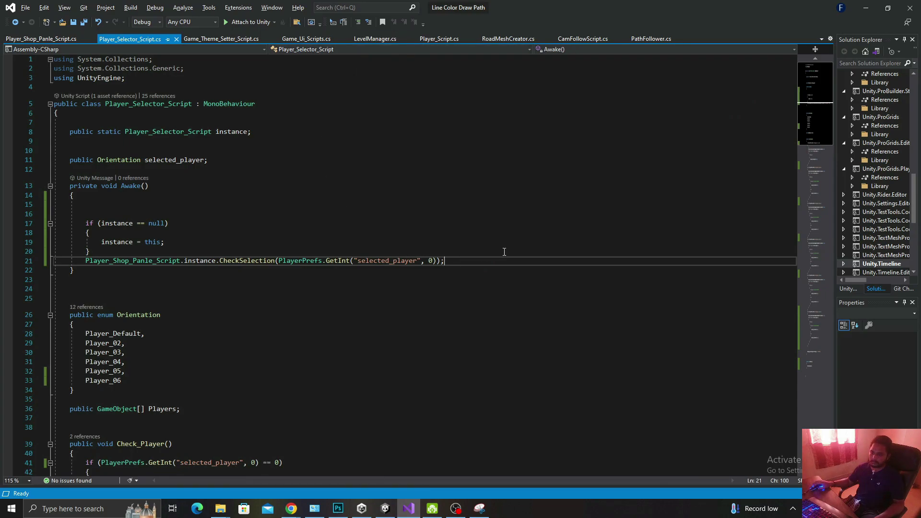
- Close the Console, tap to start, play to game over, restart, then stop play mode
left_click(871, 4)
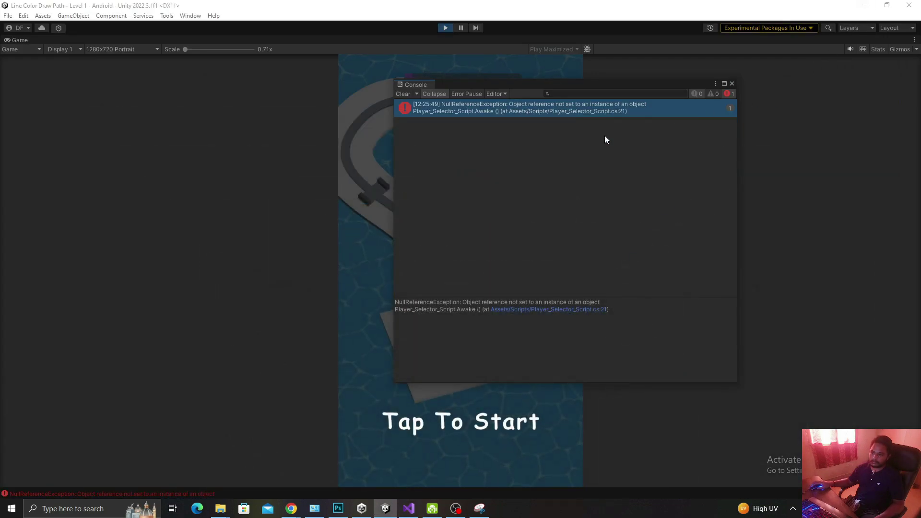
left_click(731, 83)
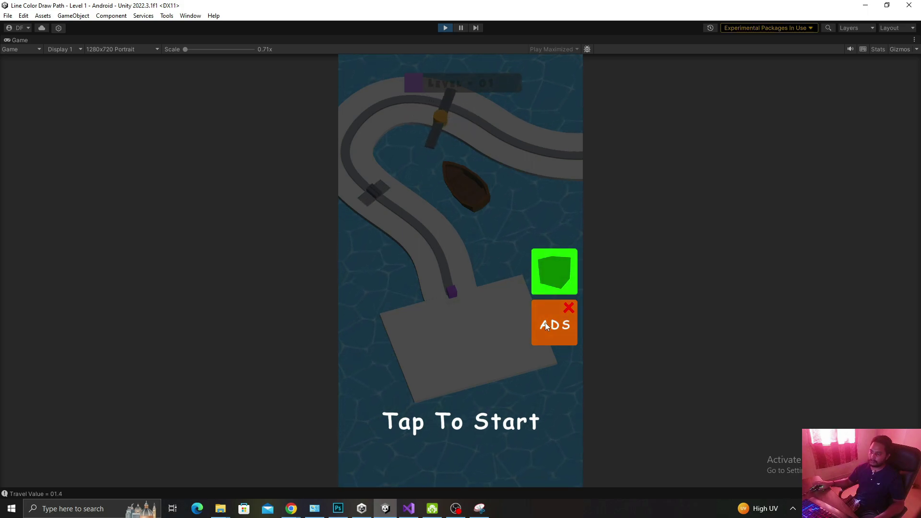
left_click(458, 410)
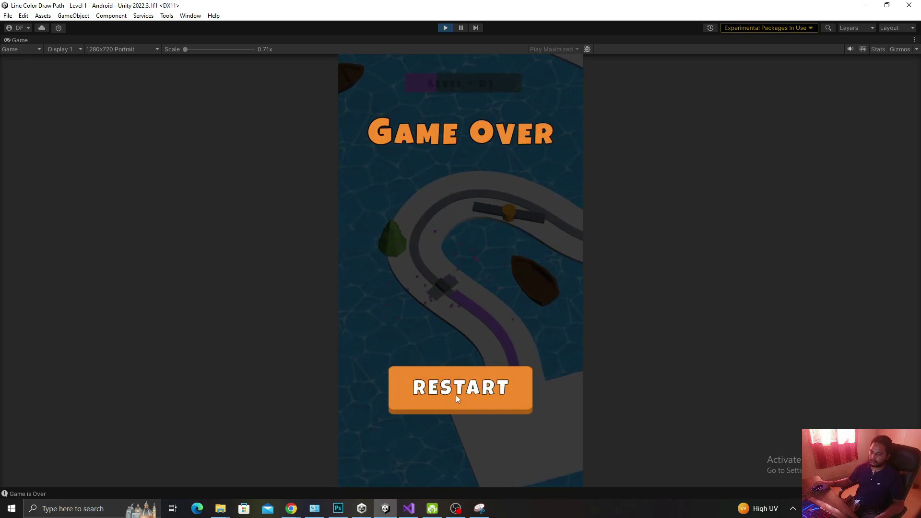
left_click(457, 396)
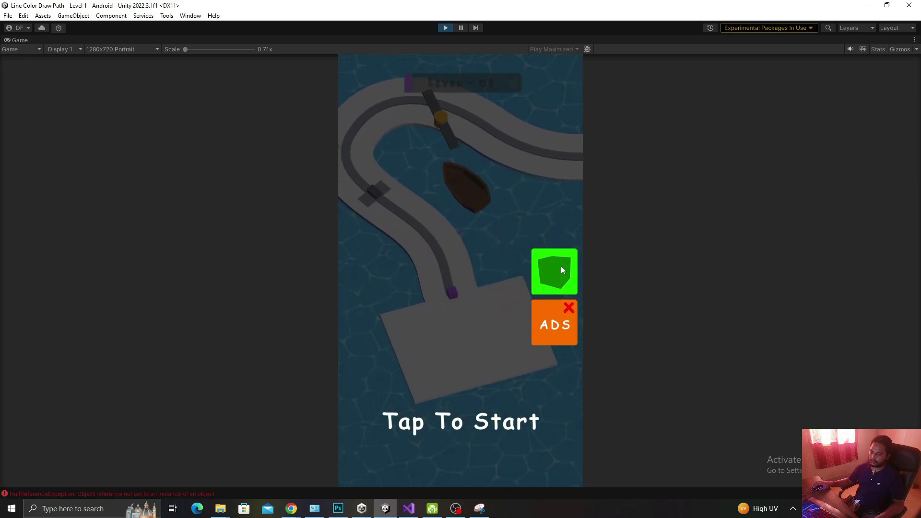
left_click(445, 28)
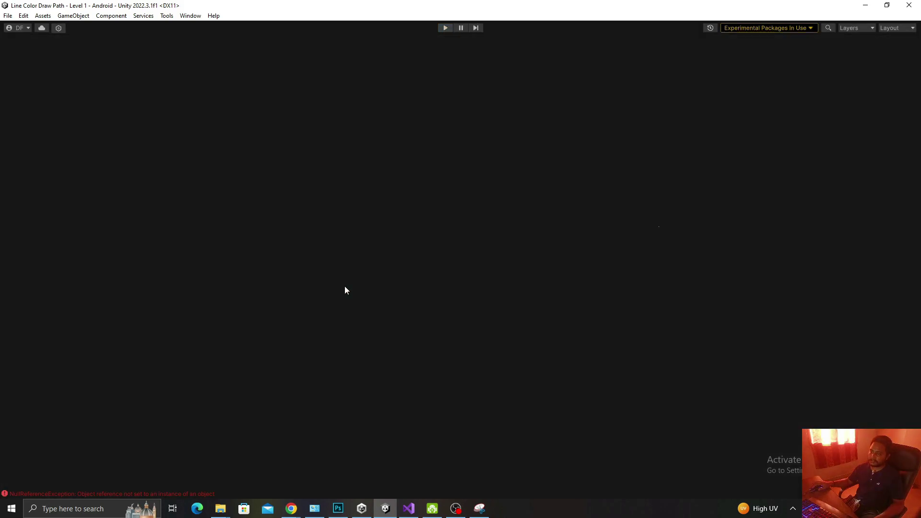
- Append '&& LevelManager.instance.isGameStart' to line 41's condition in Game_Ui_Scripts.cs and save
left_click(294, 231)
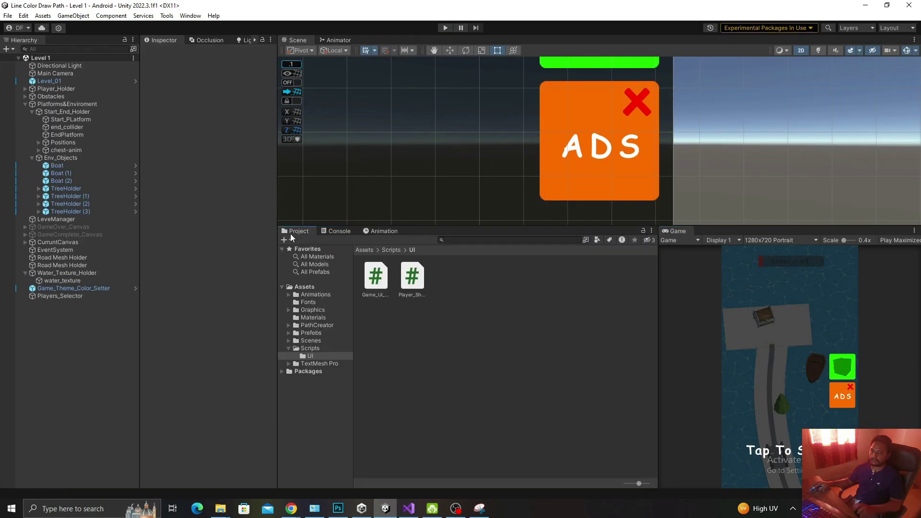
key("alt+Tab")
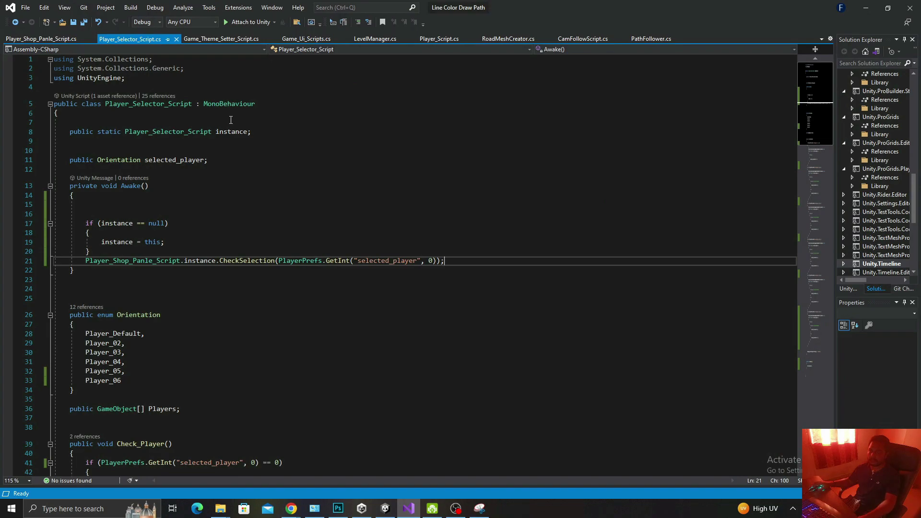
left_click(306, 38)
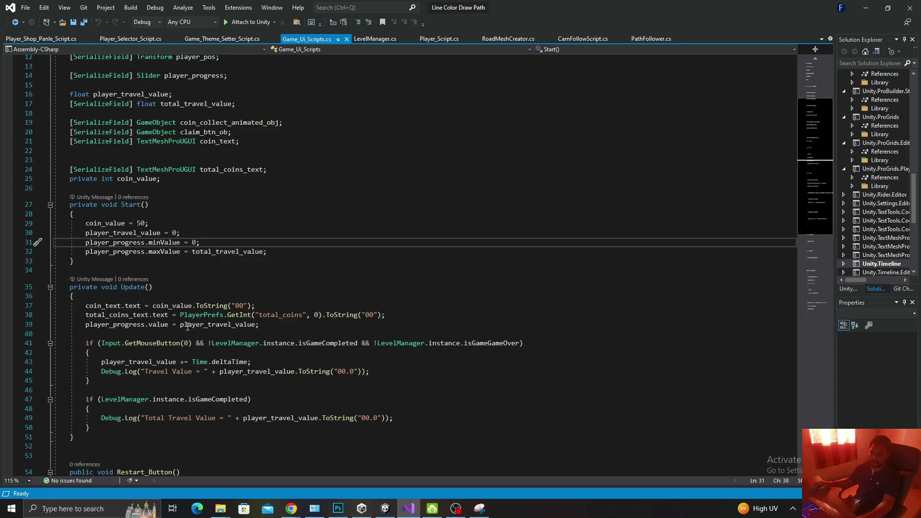
scroll(187, 326, "down", 2)
left_click(520, 287)
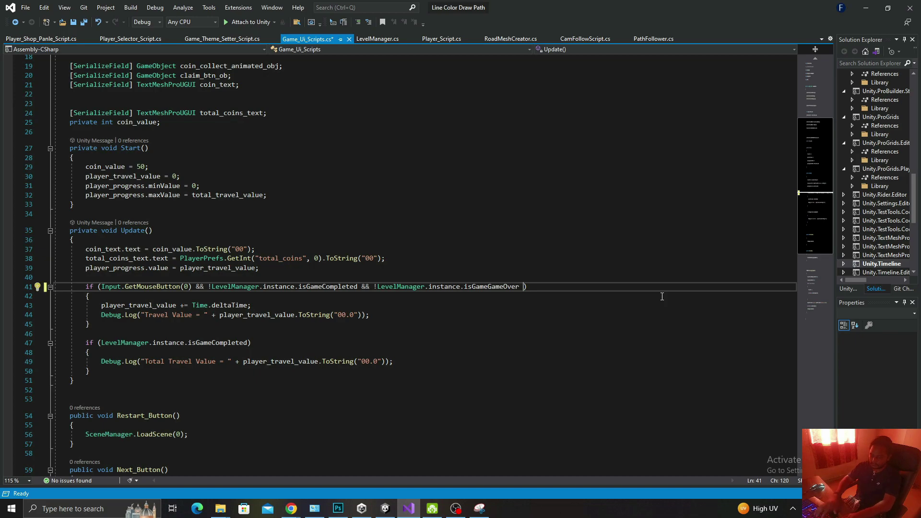
type("&& ")
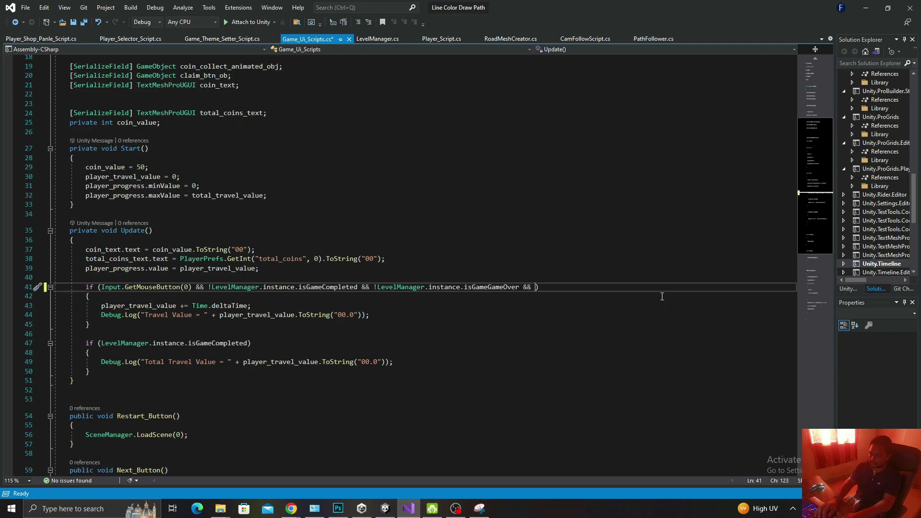
type("LevelManager/.")
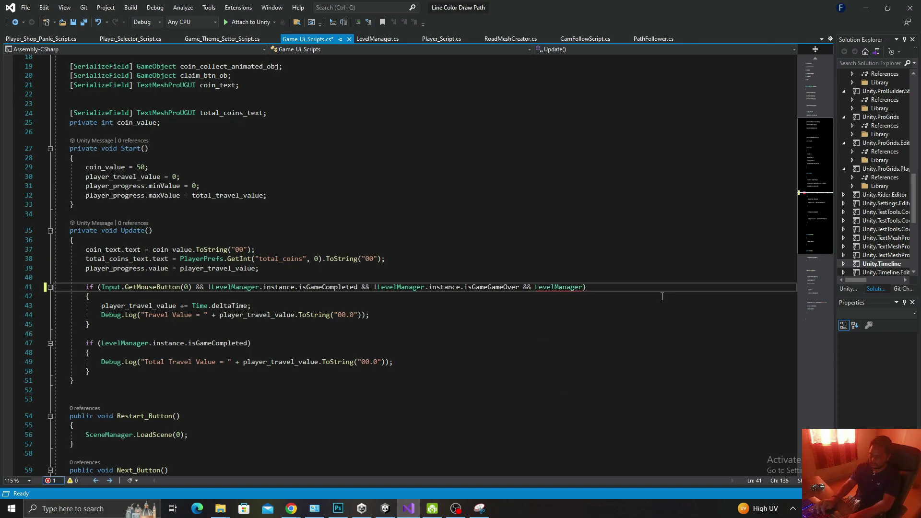
type(".instance.isGameStart")
key("ctrl+s")
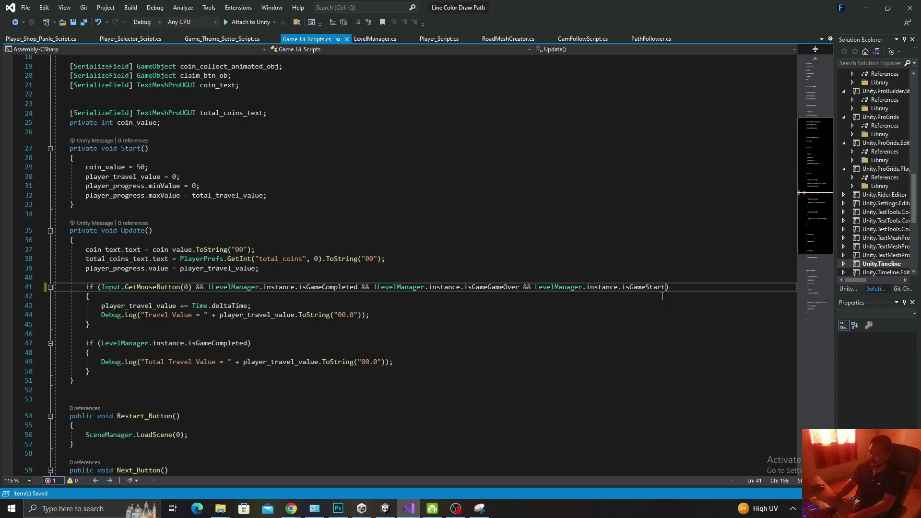
scroll(462, 260, "down", 3)
scroll(398, 262, "down", 5)
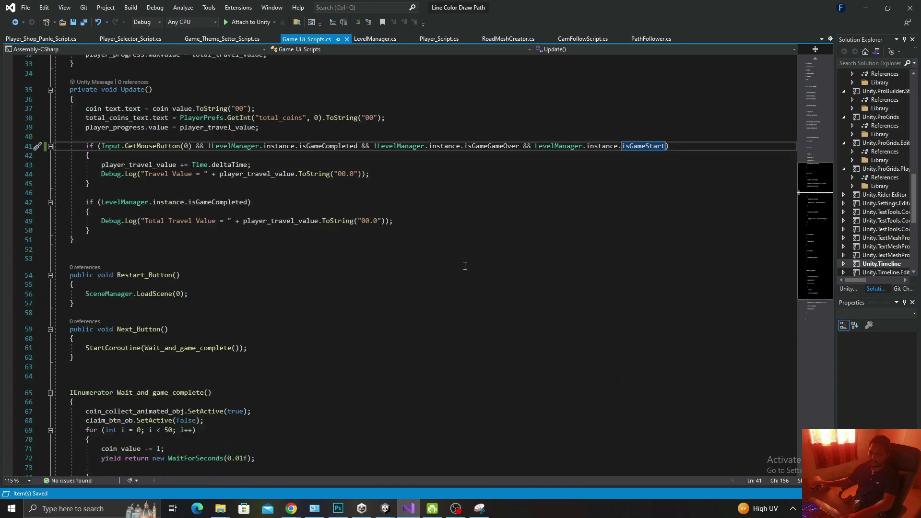
scroll(334, 282, "up", 4)
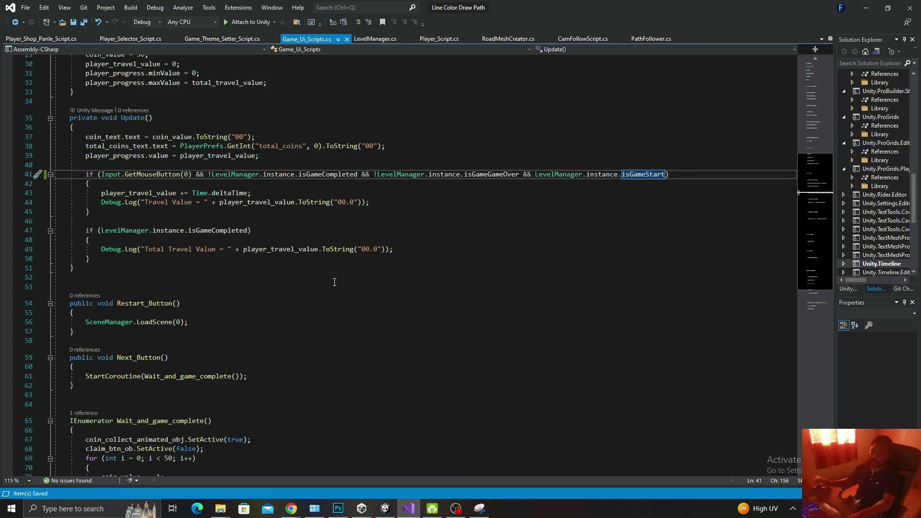
key("alt+Tab")
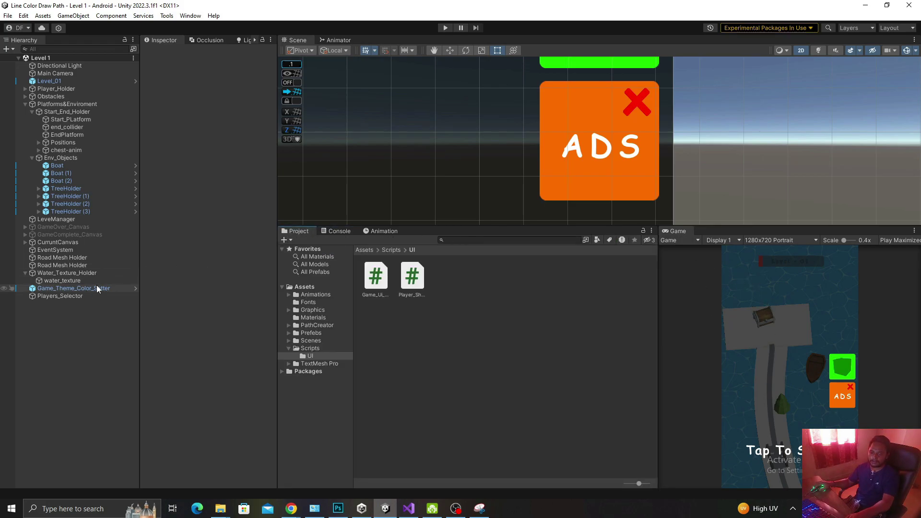
- Inspect Player_Shop_Panle under CurruntCanvas and the LeveManager object in the Hierarchy
left_click(75, 242)
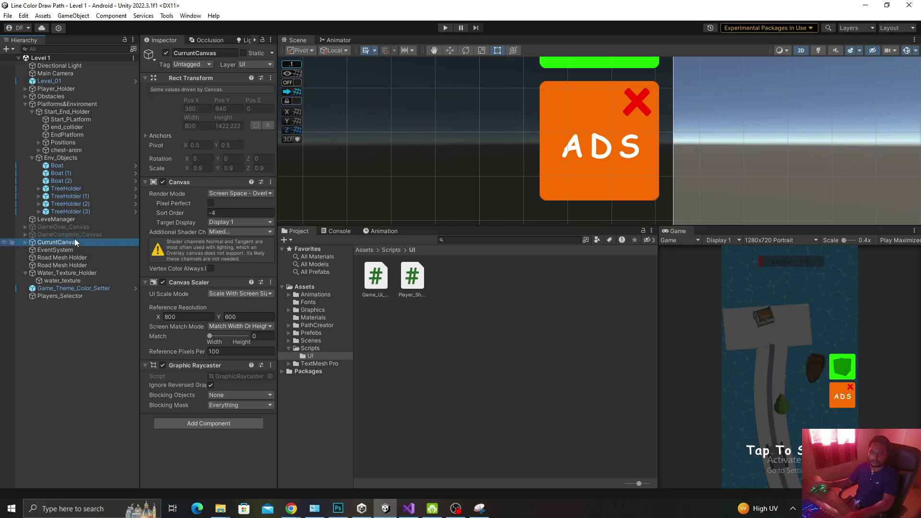
key("Right")
left_click(63, 251)
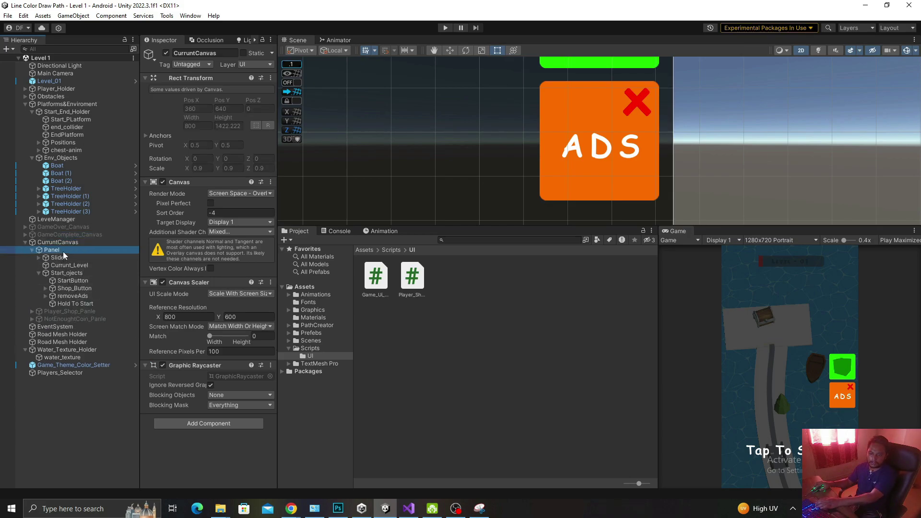
key("Left")
left_click(68, 258)
scroll(214, 284, "down", 2)
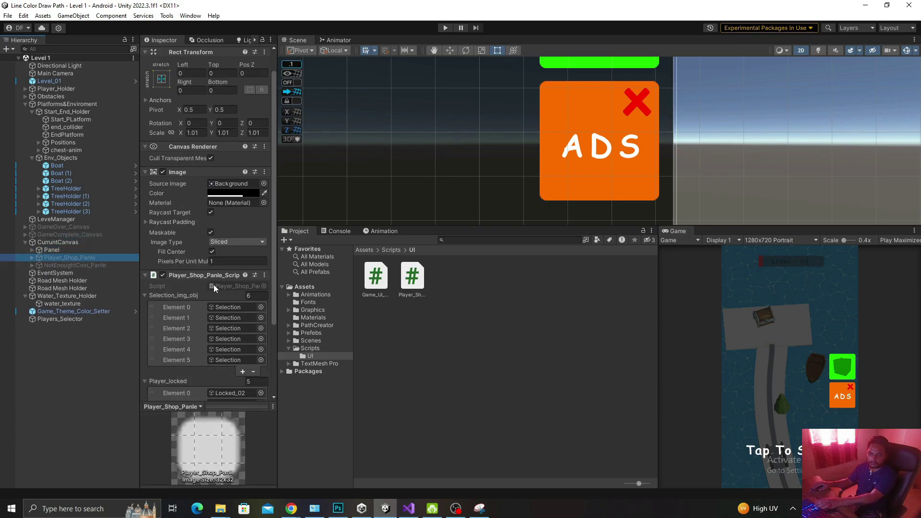
scroll(214, 284, "down", 2)
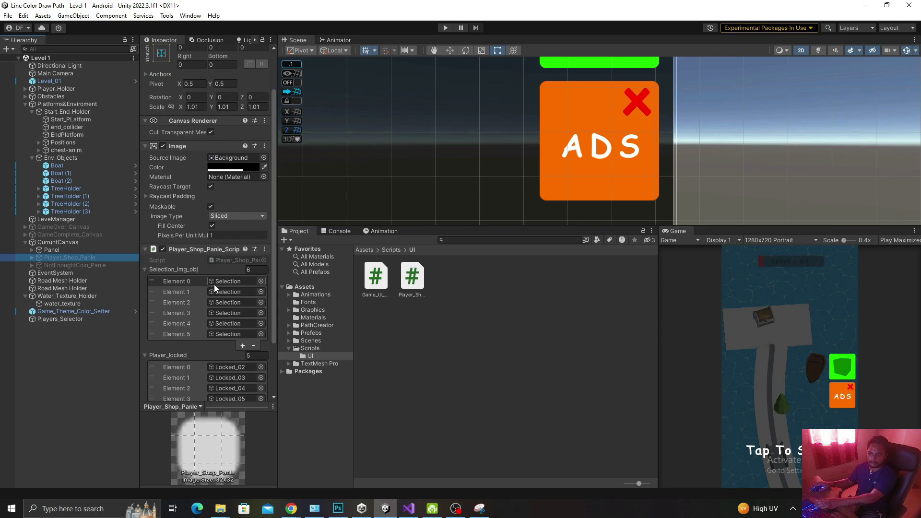
left_click(84, 219)
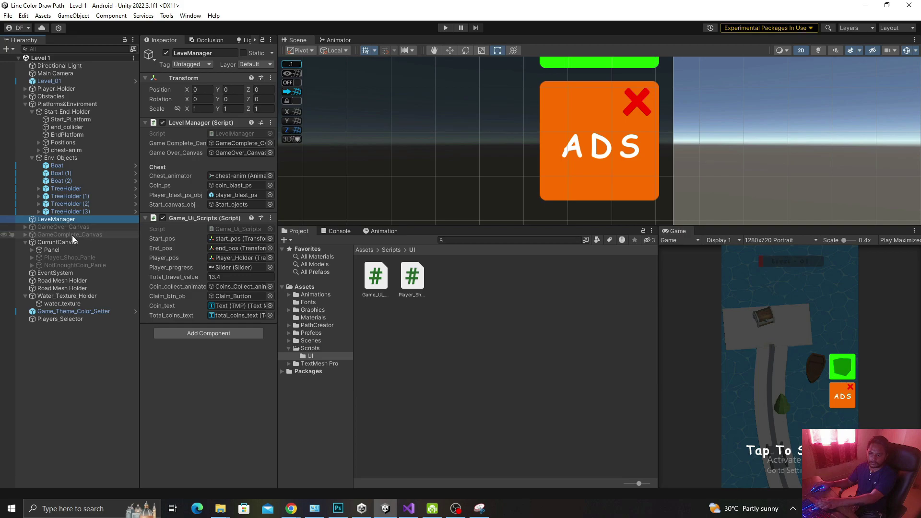
left_click(71, 258)
- Glance at the Console, then start Level 1 in play mode
left_click(336, 231)
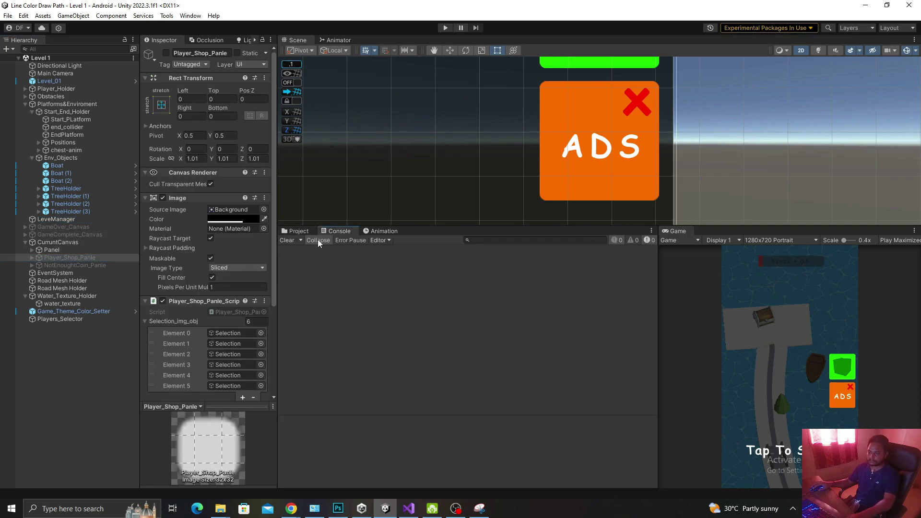
left_click(297, 232)
left_click(444, 28)
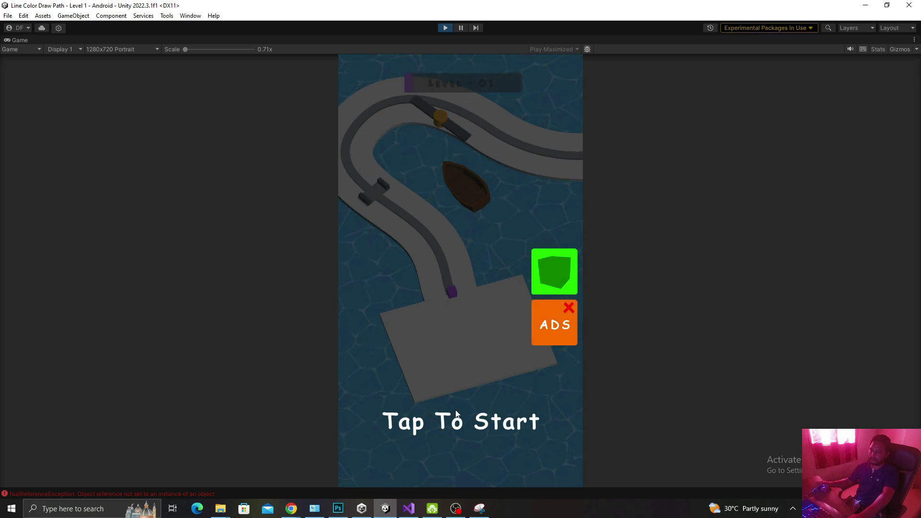
- Tap to start Level 1 and restart it twice after Game Over
left_click(490, 380)
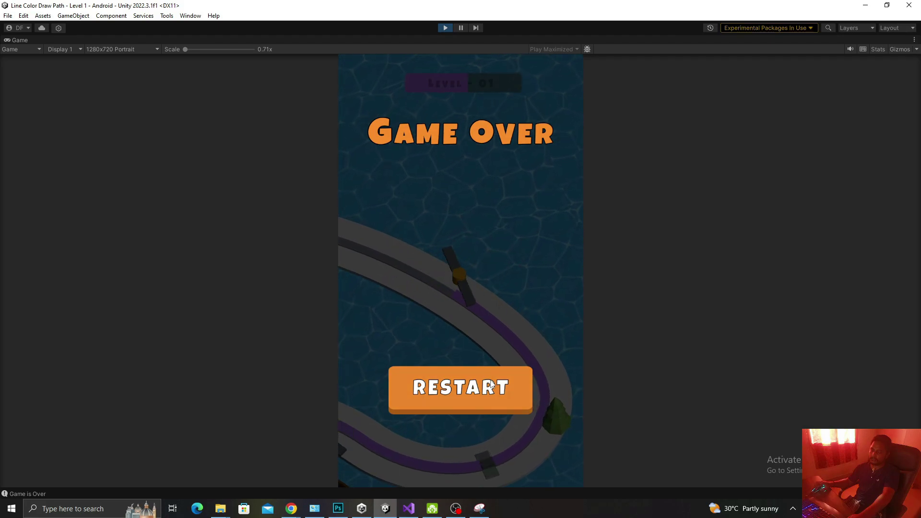
left_click(483, 388)
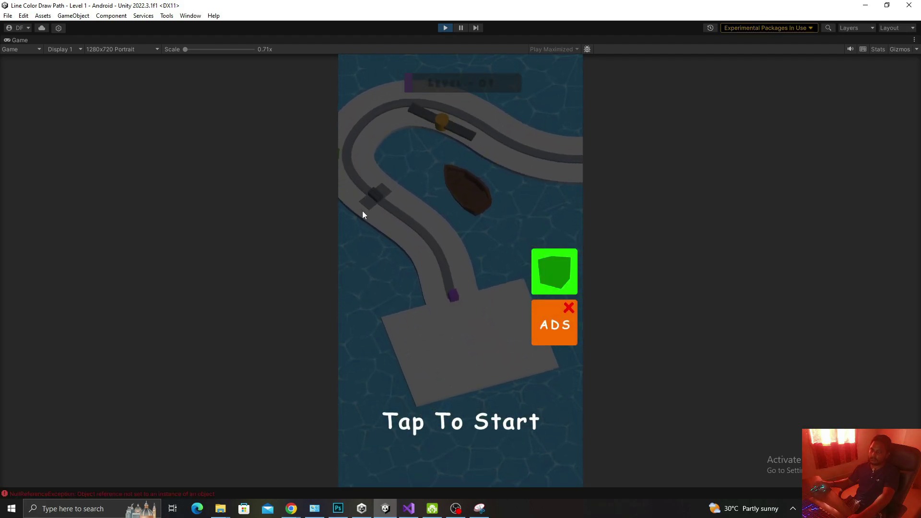
left_click(490, 337)
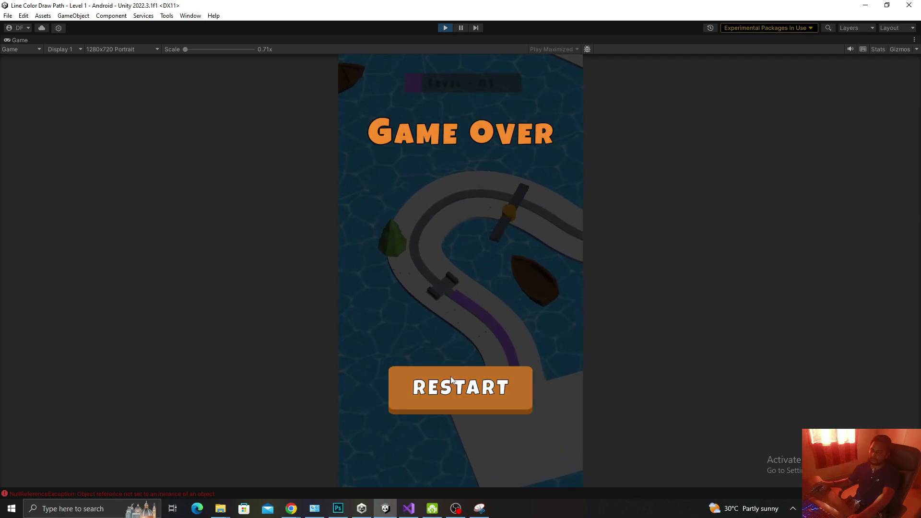
left_click(450, 376)
- Stop play mode and view the first NullReferenceException in the Console
left_click(446, 28)
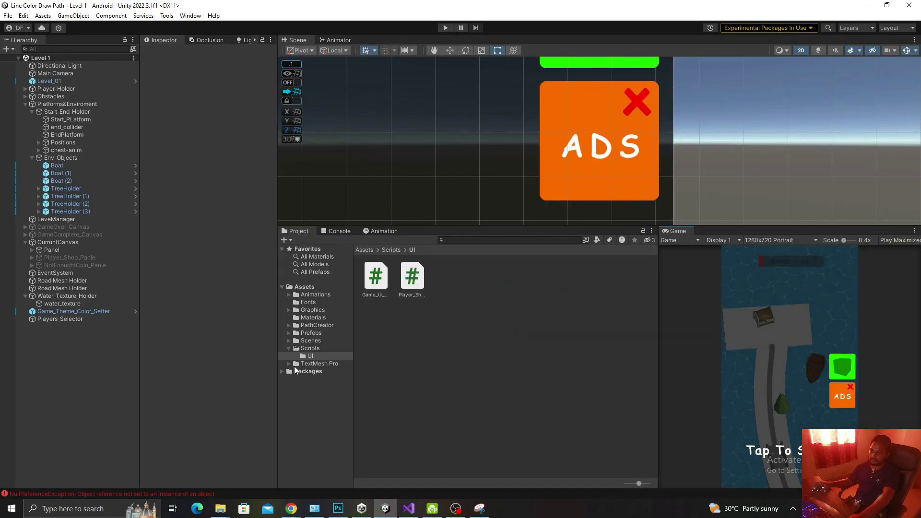
left_click(339, 231)
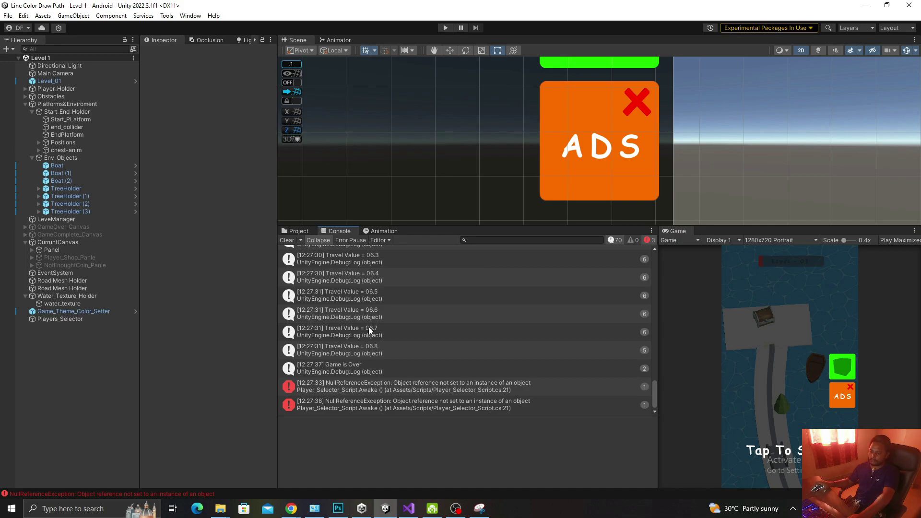
left_click(362, 390)
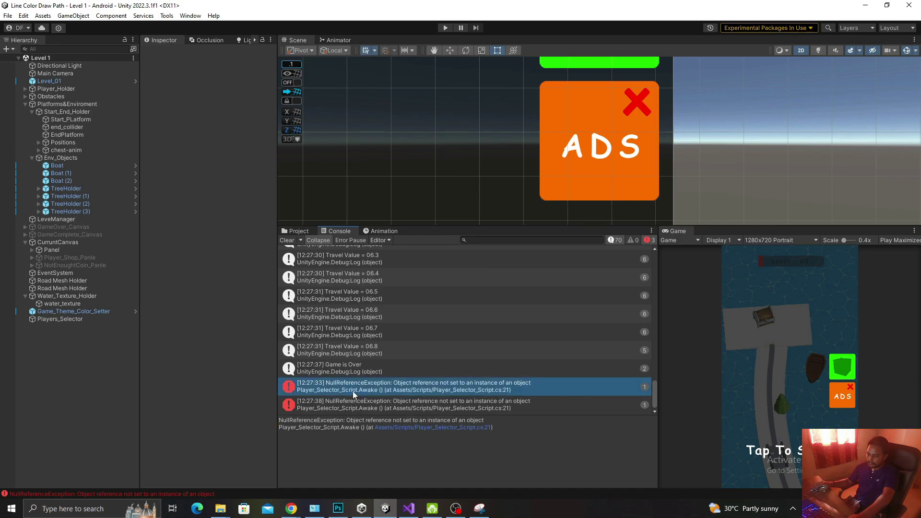
- Open Player_Selector_Script from the Players_Selector object in the code editor
left_click(80, 319)
left_click(235, 136)
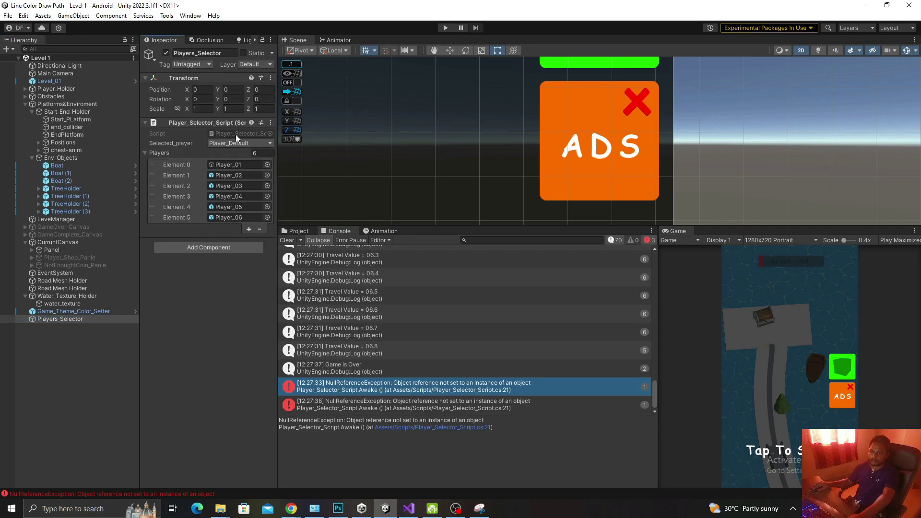
double_click(236, 136)
key("alt+Tab")
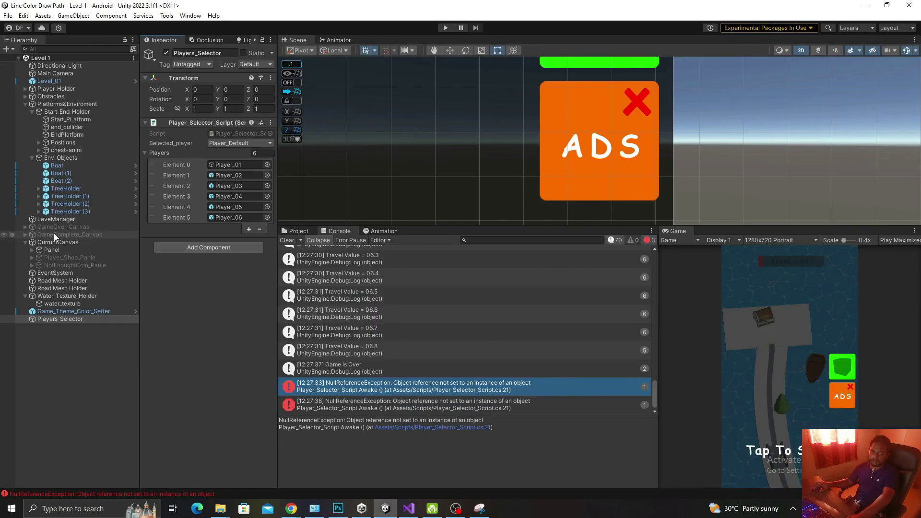
- Move the shop script from Player_Shop_Panle to LeveManager and save the scene
left_click(76, 258)
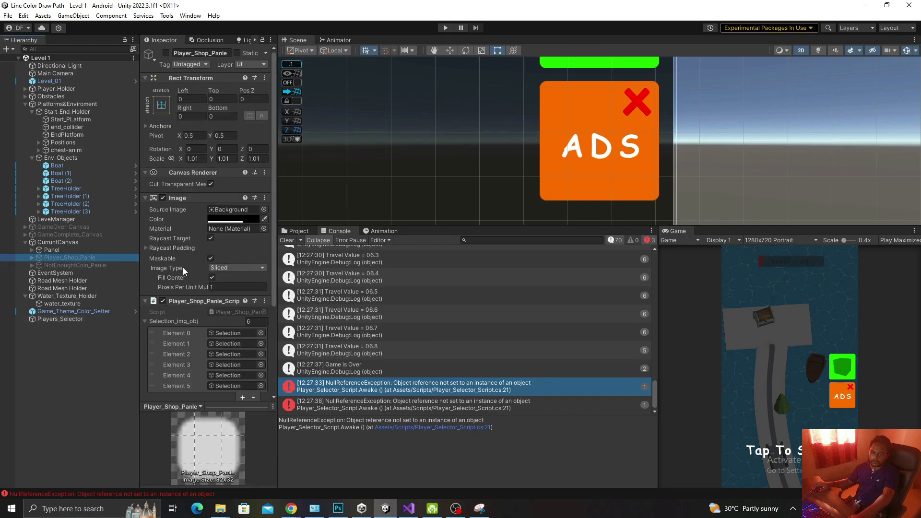
scroll(184, 268, "down", 5)
scroll(186, 270, "up", 1)
scroll(186, 268, "down", 1)
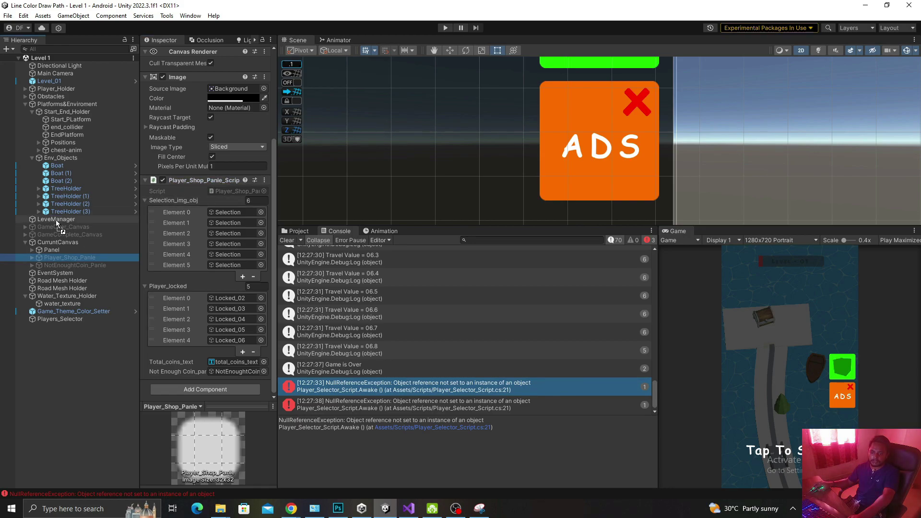
key("ctrl+z")
left_click(58, 258)
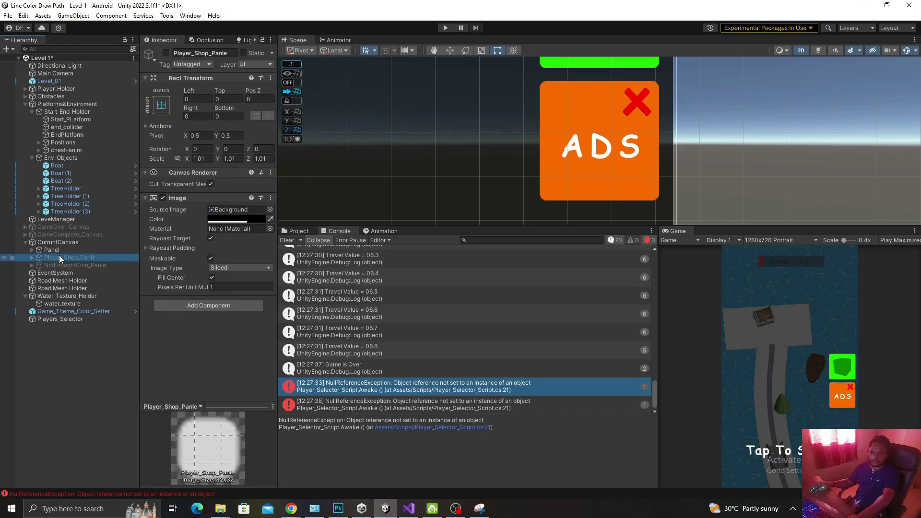
left_click(57, 221)
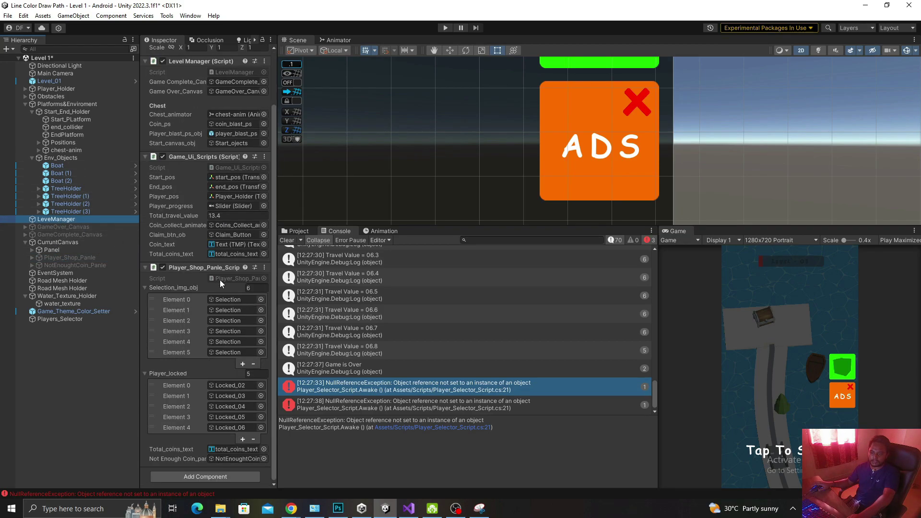
key("ctrl+s")
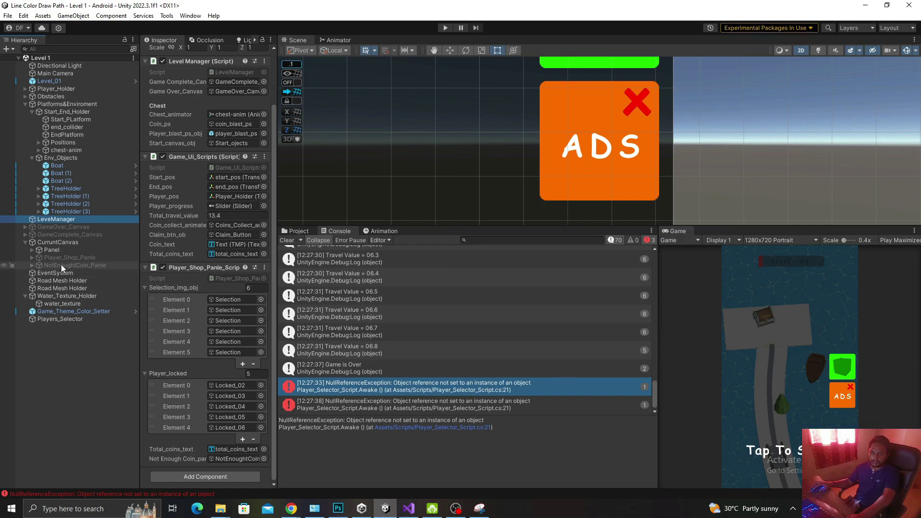
- Select Close_Button under Player_Shop_Panle to view its On Click event
left_click(59, 258)
key("Right")
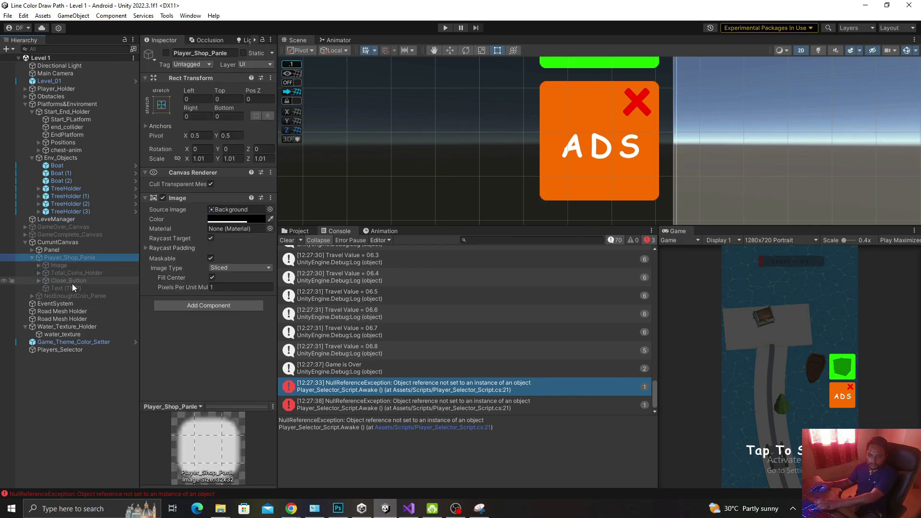
left_click(73, 281)
scroll(214, 349, "down", 3)
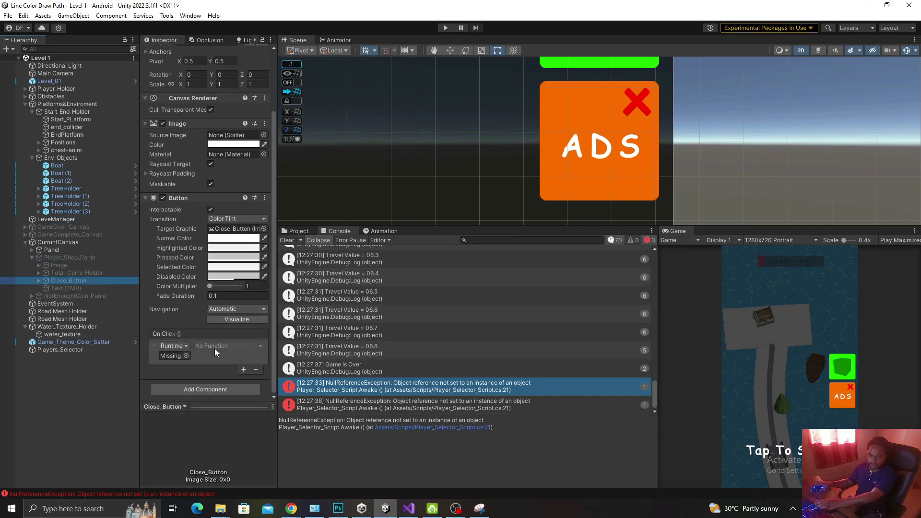
- Expand the Image container of character buttons and collapse the Player_03 to Player_06 entries
left_click(81, 275)
left_click(54, 266)
key("Right")
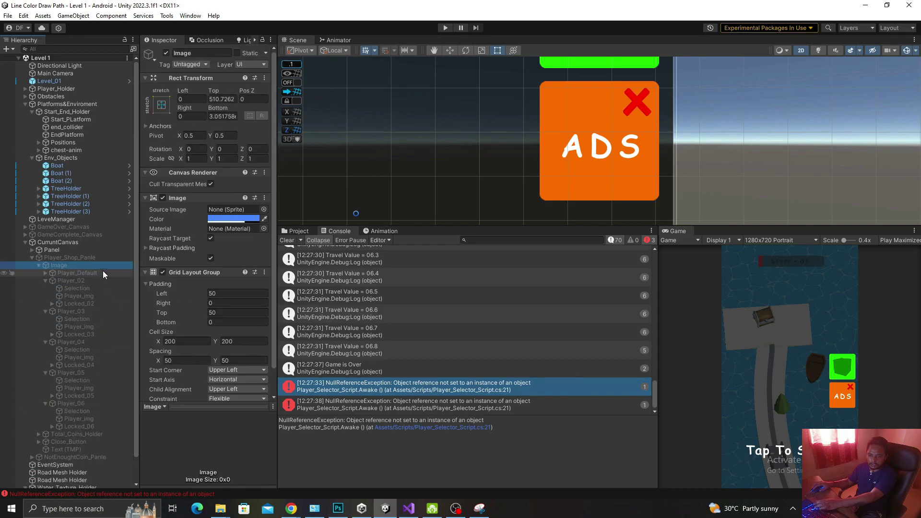
left_click(79, 280)
scroll(191, 321, "down", 4)
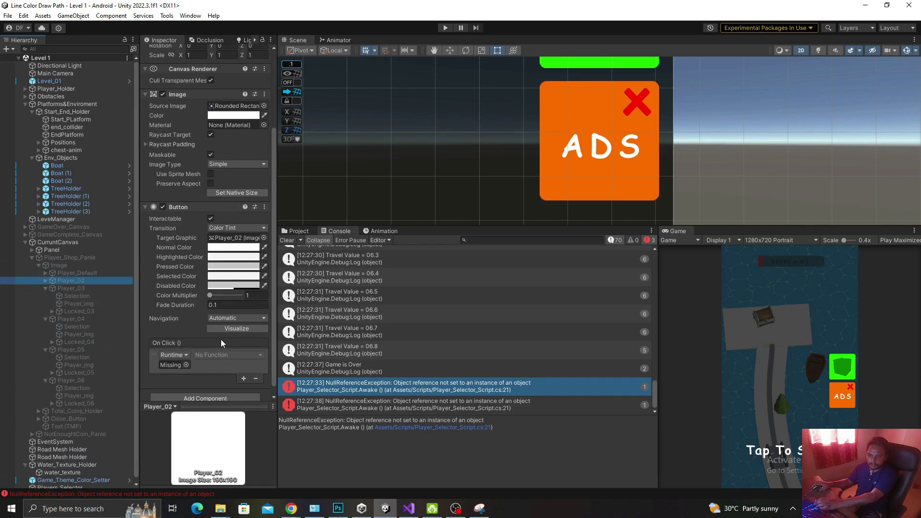
left_click(56, 290)
key("Left")
left_click(60, 298)
key("Left")
left_click(63, 304)
key("Left")
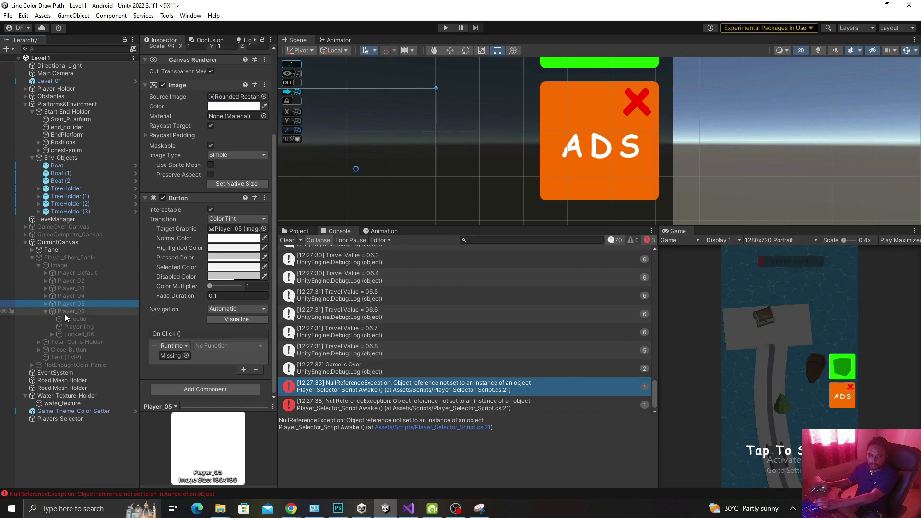
left_click(66, 311)
key("Left")
- Make all six character buttons call Select_Player on LeveManager
left_click(73, 276, "shift")
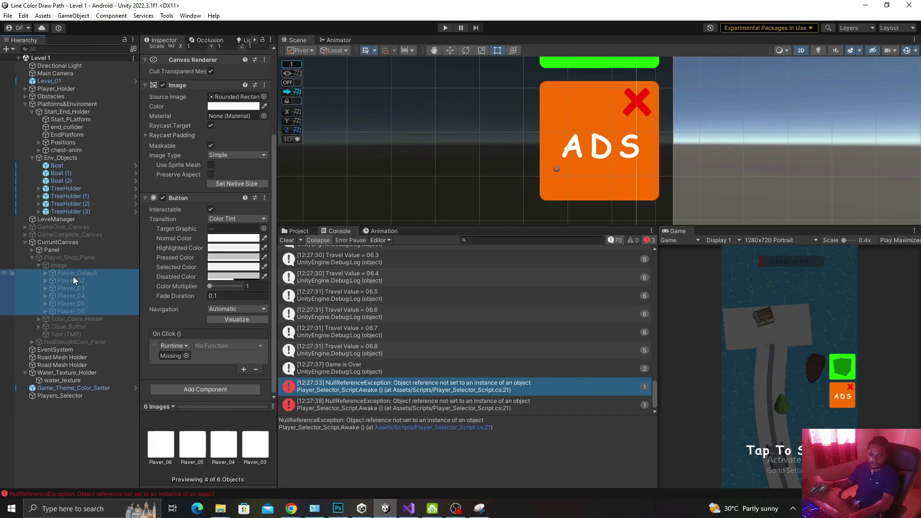
left_click_drag(73, 276, 188, 350)
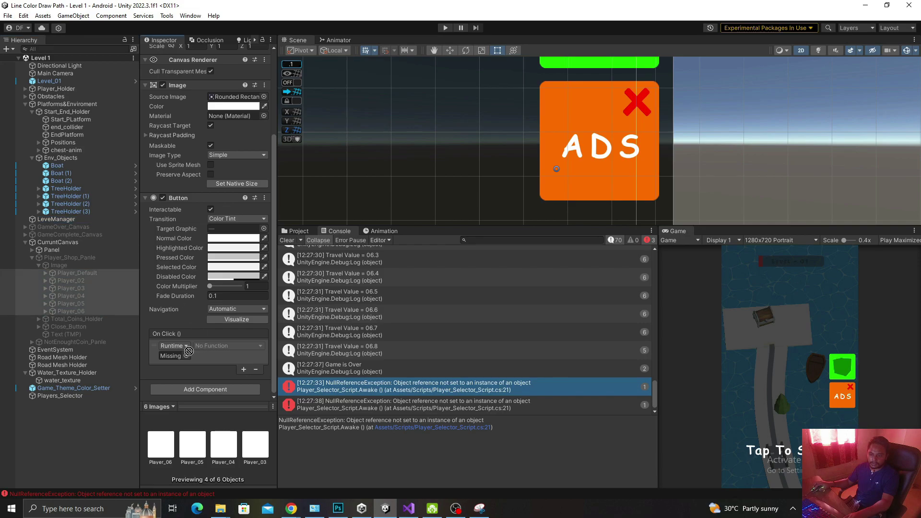
left_click(217, 344)
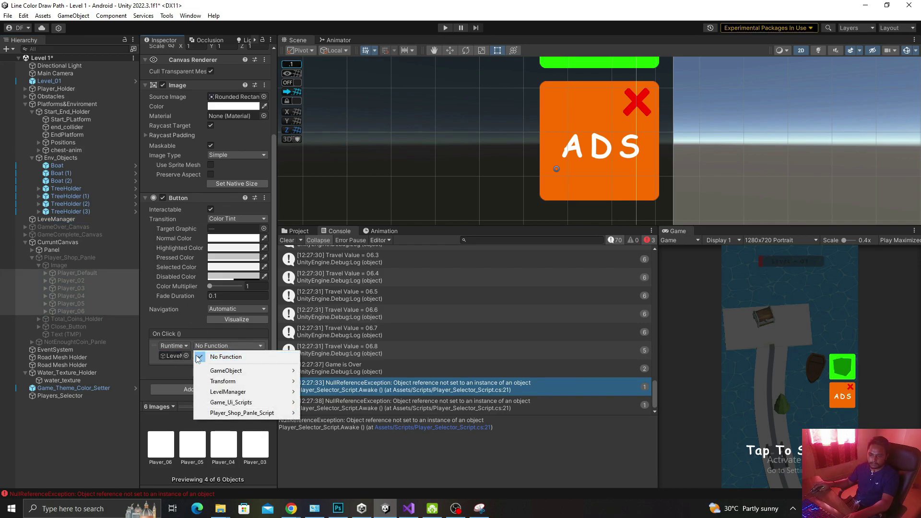
mouse_move(242, 392)
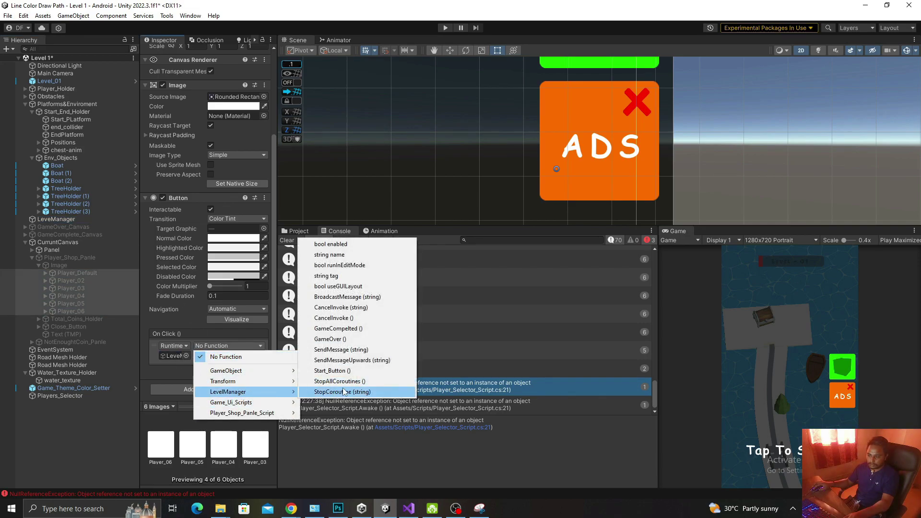
mouse_move(263, 413)
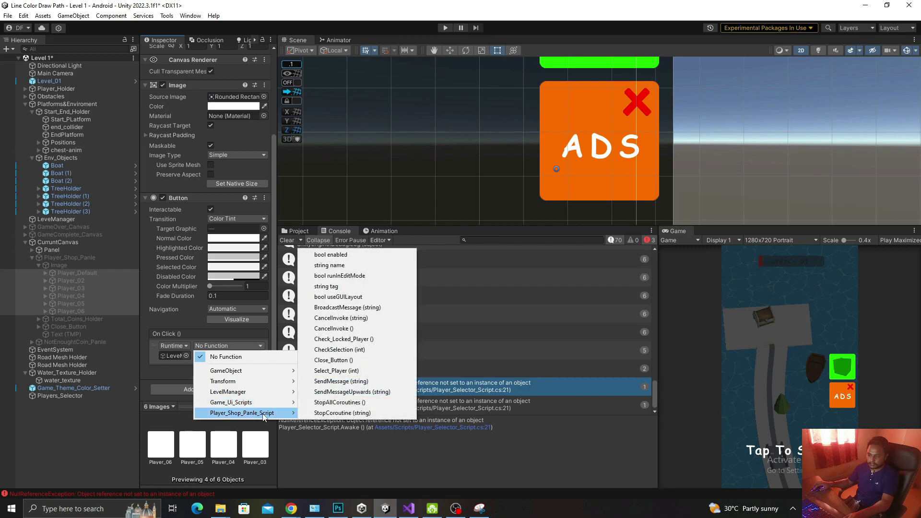
left_click(347, 373)
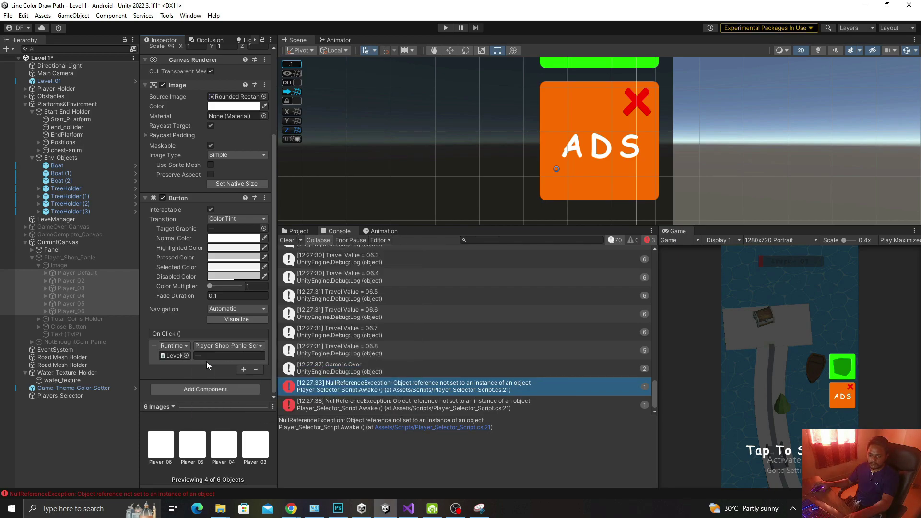
- Check the click events of each player button from Player_Default to Player_06
left_click(93, 274)
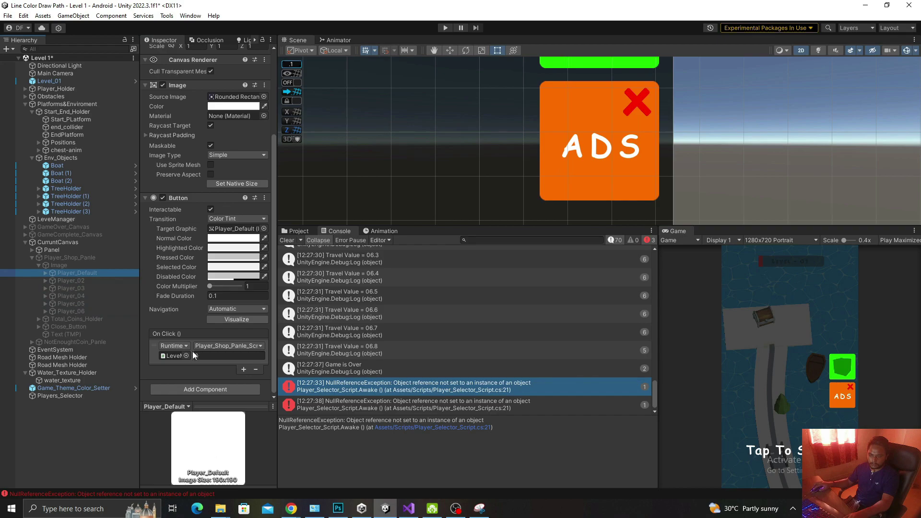
left_click(86, 280)
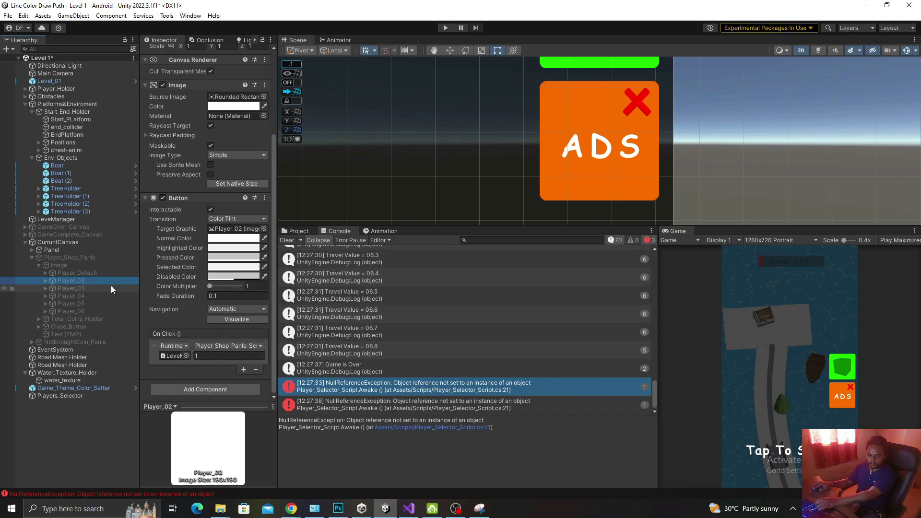
left_click(111, 286)
key("Down")
key("Down")
key("Down")
left_click(103, 295)
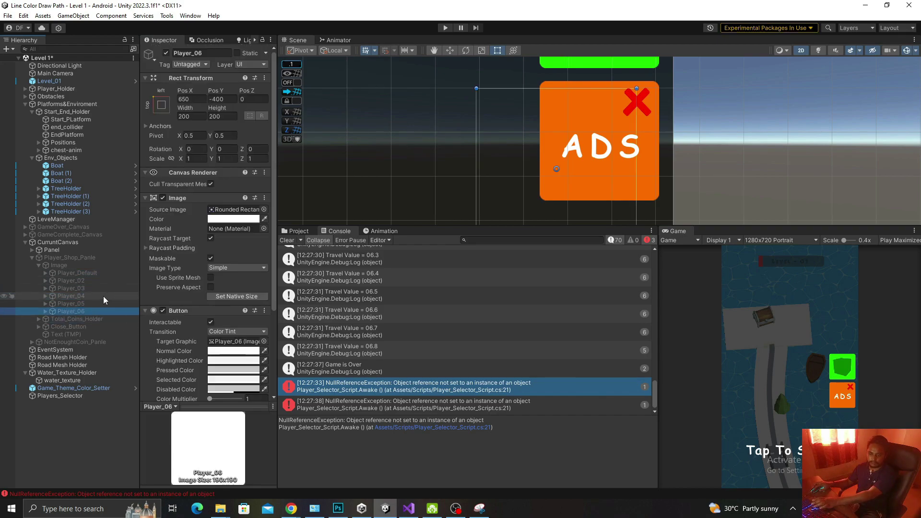
left_click(89, 300)
left_click(82, 311)
- Make Close_Button's On Click call Player_Shop_Panle_Script's Close_Button on LeveManager
left_click(81, 325)
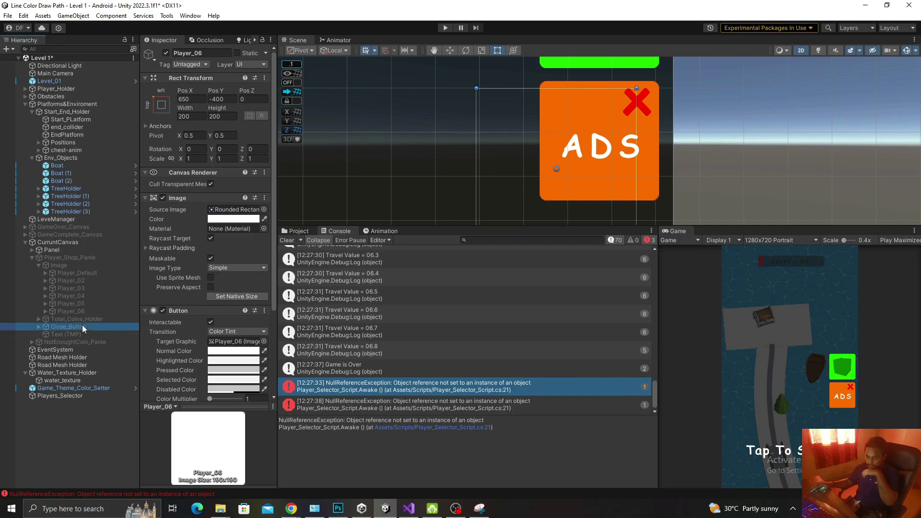
scroll(149, 284, "down", 3)
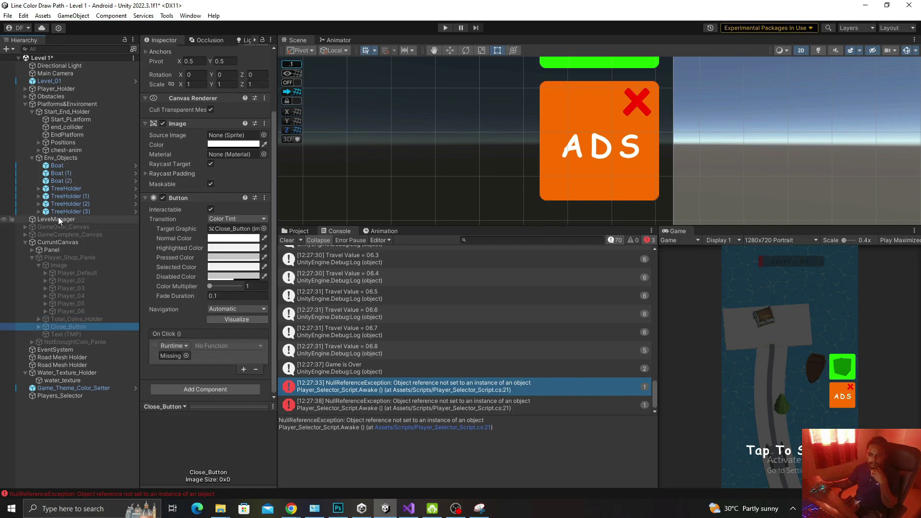
left_click_drag(59, 219, 168, 355)
left_click(211, 346)
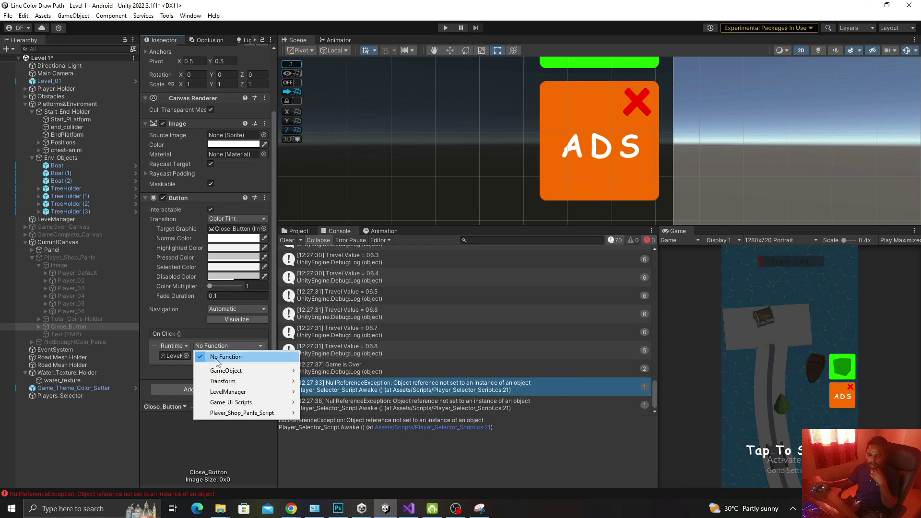
mouse_move(240, 413)
left_click(324, 360)
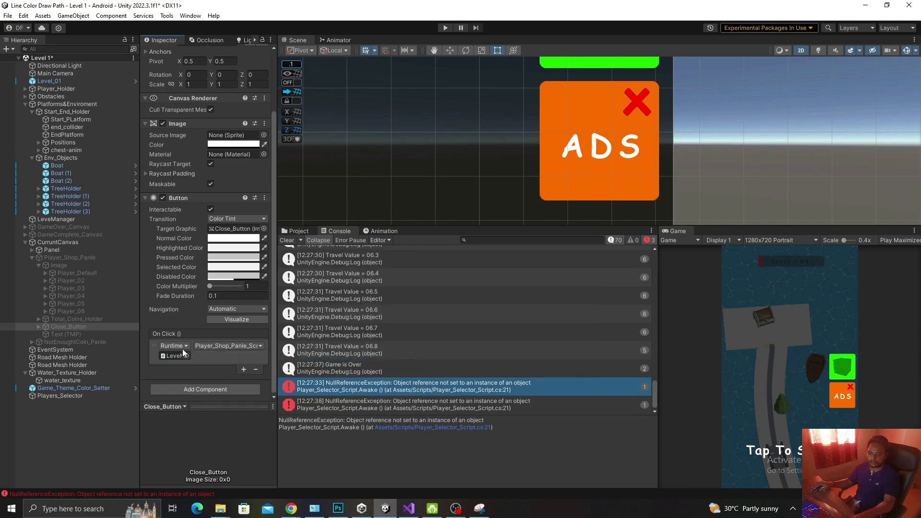
- Save the scene, clear the Console, and open LeveManager's script in the code editor
key("ctrl+s")
left_click(287, 241)
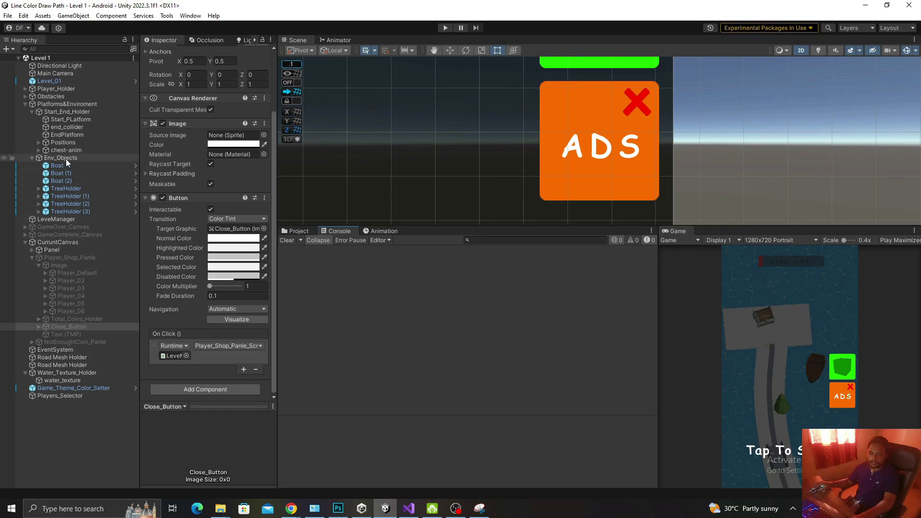
left_click(57, 219)
double_click(226, 166)
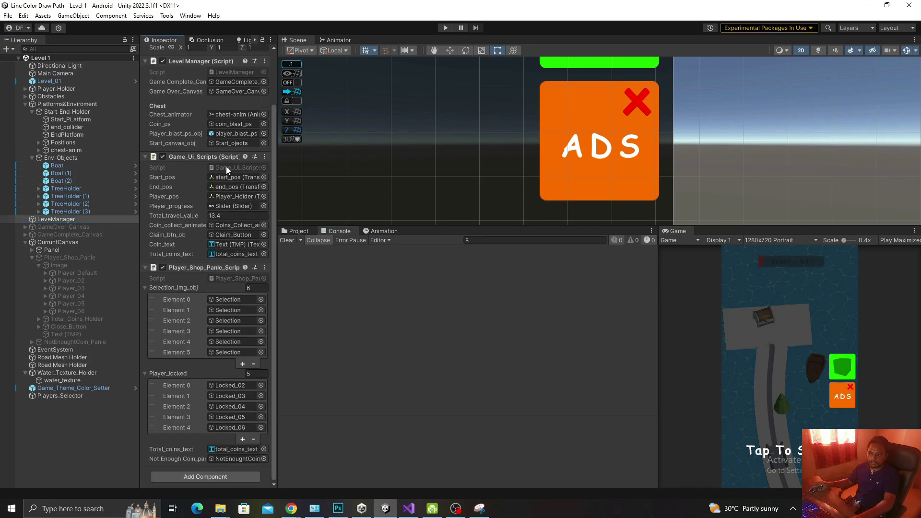
key("alt+Tab")
- Open Player_Shop_Panle_Script and scroll up to its field declarations
double_click(229, 278)
scroll(248, 257, "up", 8)
scroll(248, 257, "up", 12)
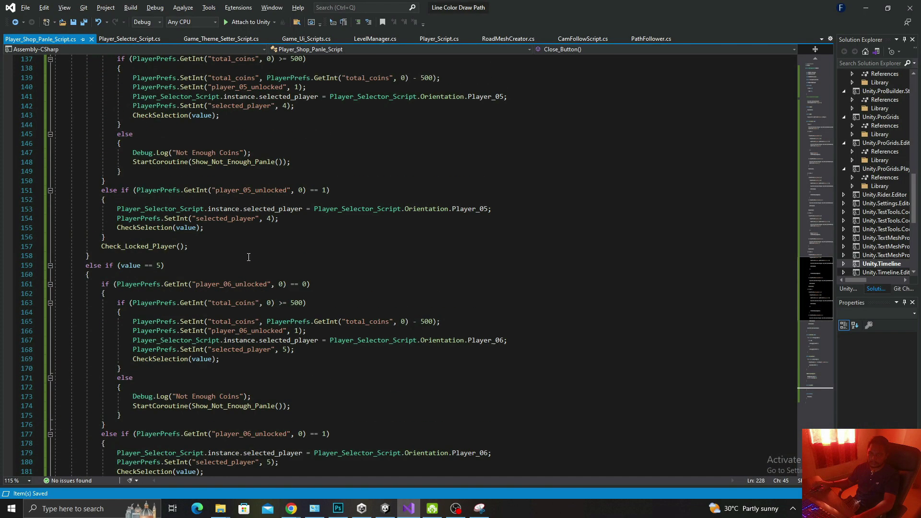
scroll(249, 257, "up", 14)
scroll(249, 257, "up", 3)
scroll(230, 254, "up", 19)
scroll(206, 250, "up", 10)
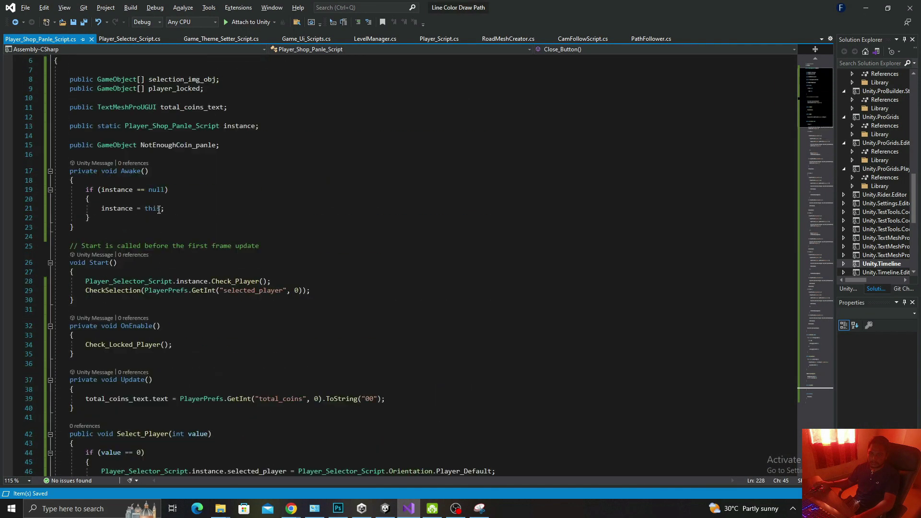
scroll(187, 248, "down", 3)
scroll(82, 270, "up", 4)
- Declare a new field 'public GameObject playerShop_Panle;' and save the script
left_click(297, 188)
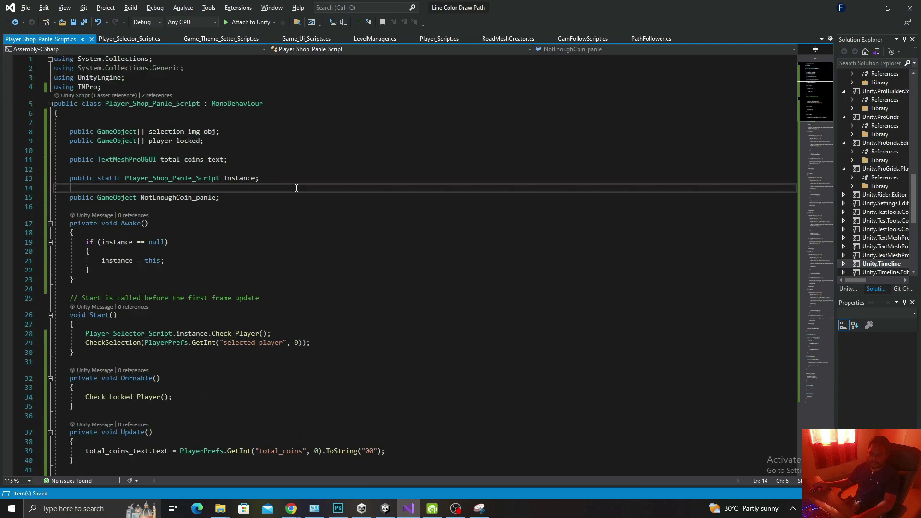
left_click(287, 205)
key("Up")
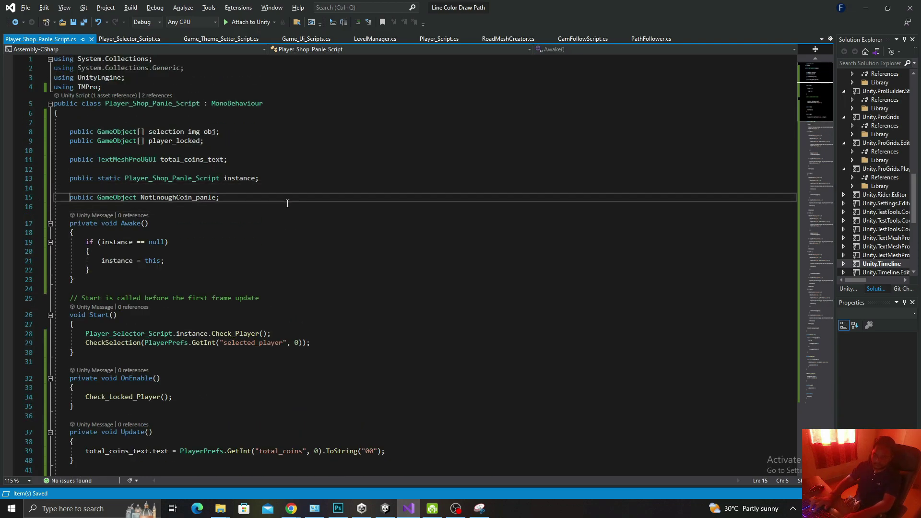
key("Down")
key("Return")
key("Up")
key("Return")
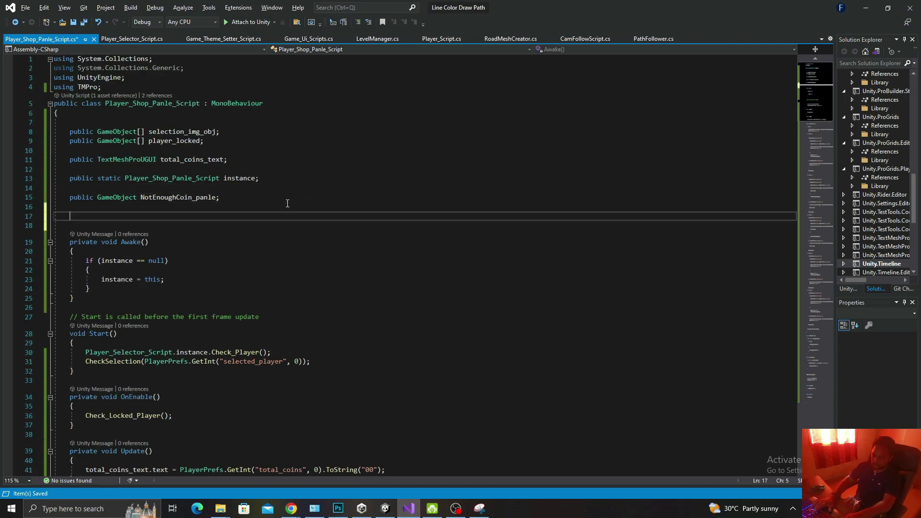
type("public ga")
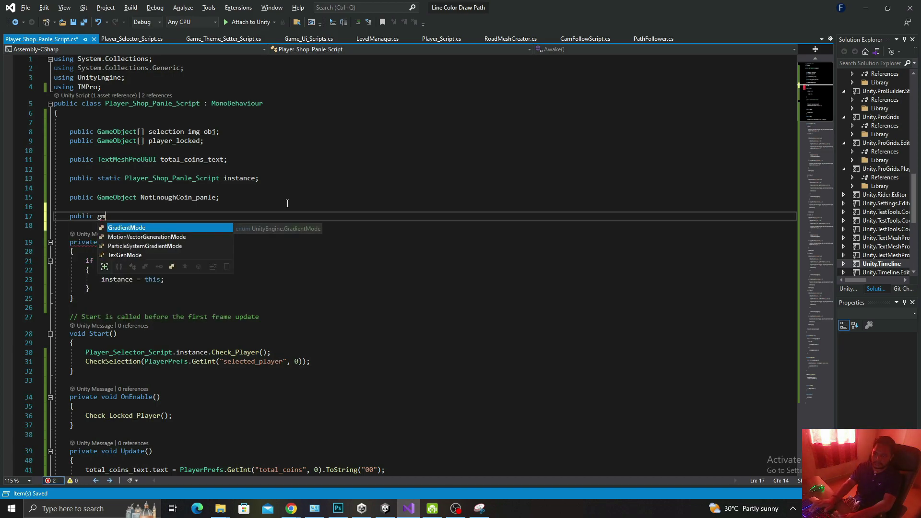
key("Tab")
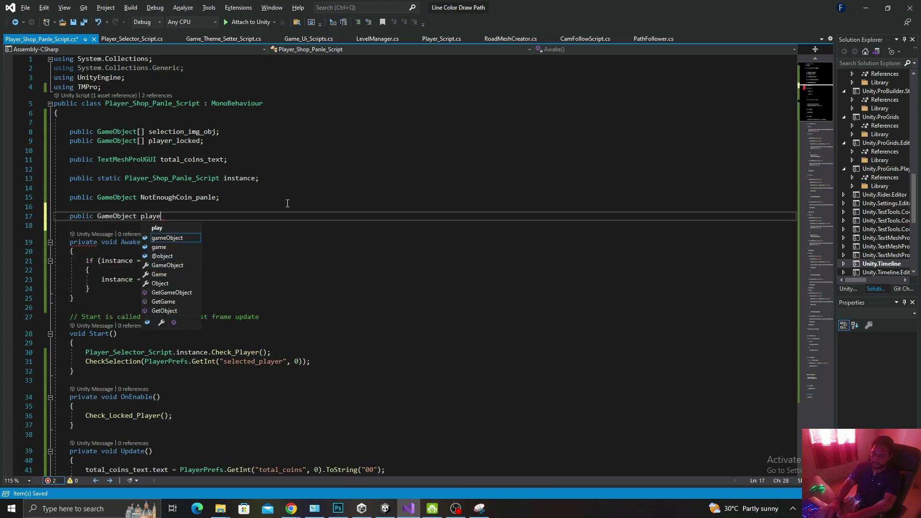
type("rShop_")
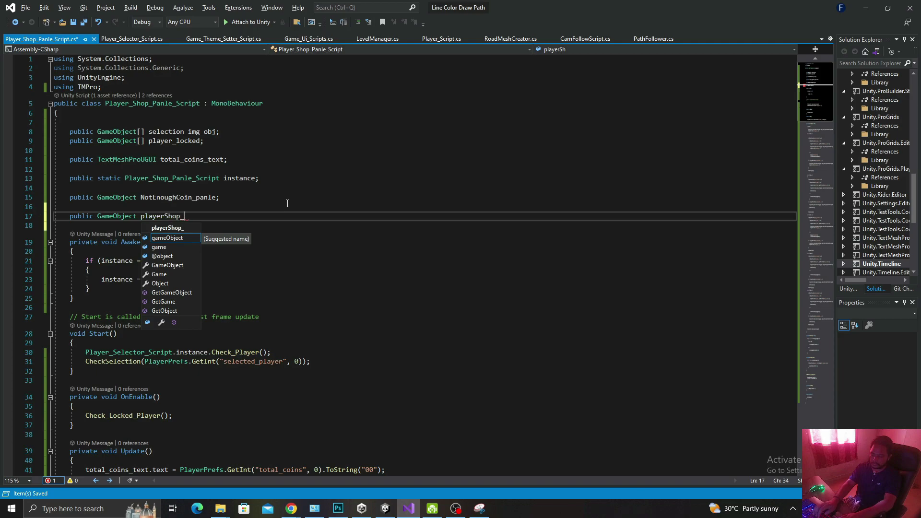
type("e;")
key("ctrl+s")
- Replace this.gameObject with playerShop_Panle in Close_Button() and return to Unity
double_click(158, 218)
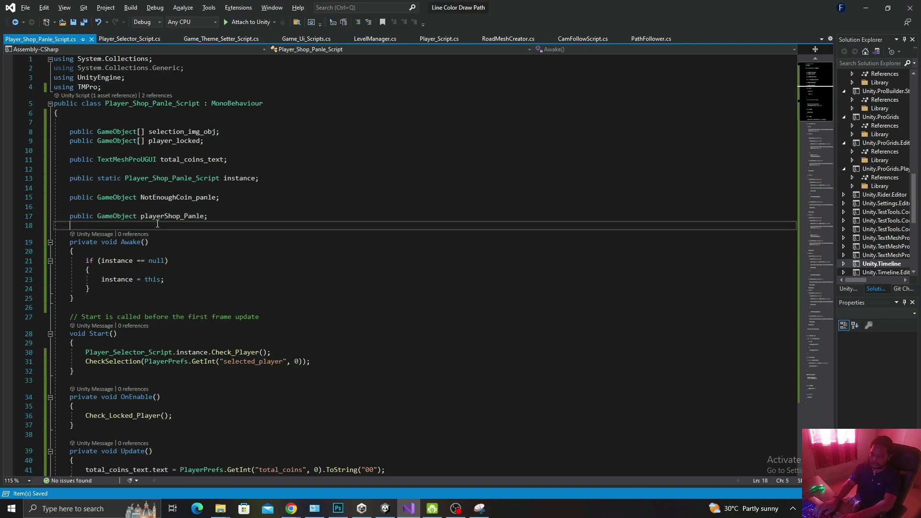
scroll(270, 257, "down", 10)
scroll(240, 278, "down", 12)
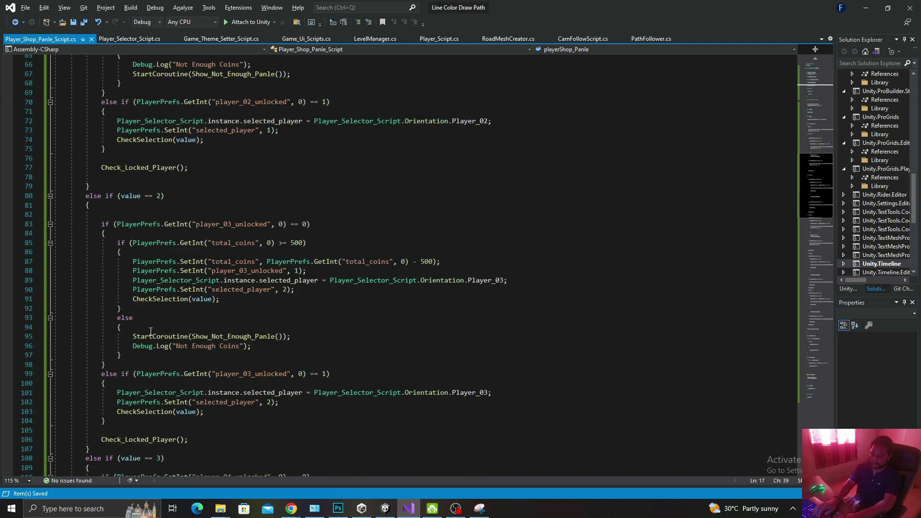
scroll(192, 307, "down", 14)
scroll(149, 340, "down", 15)
scroll(149, 340, "down", 12)
scroll(139, 338, "down", 4)
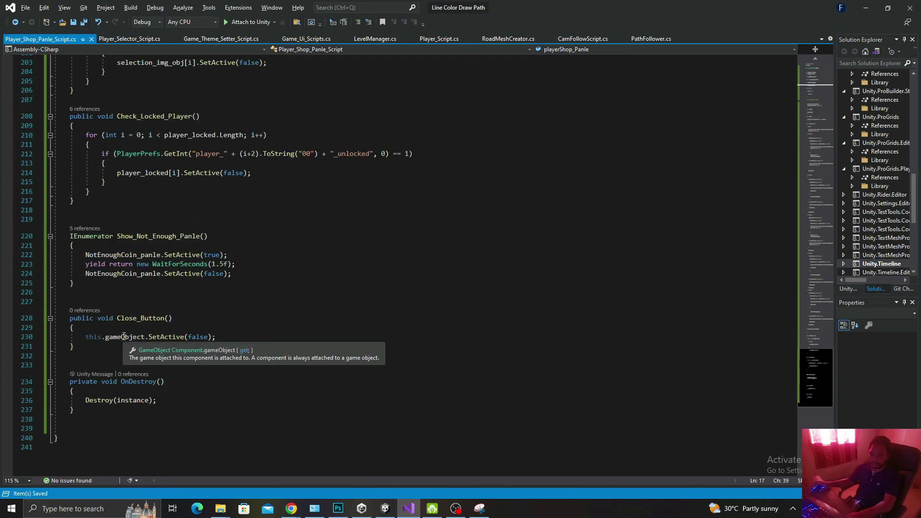
left_click_drag(145, 337, 86, 337)
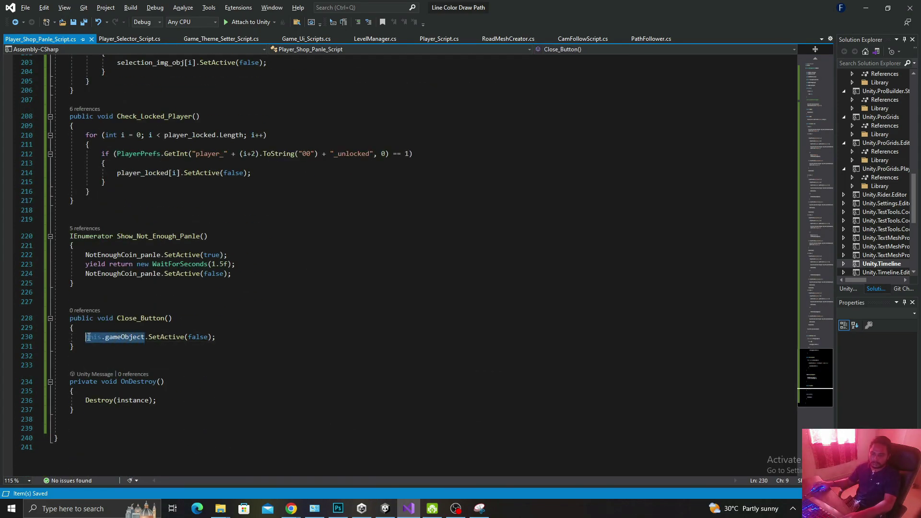
type("playerShop_Panle")
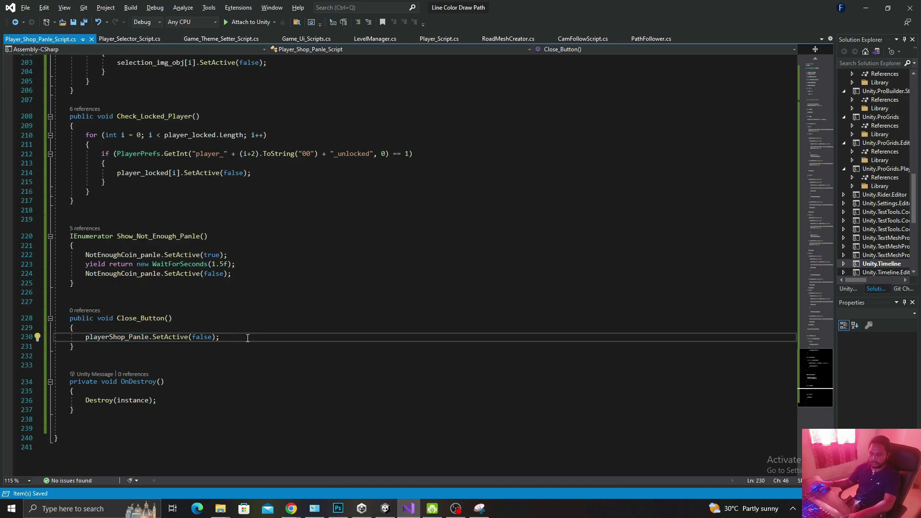
key("alt+Tab")
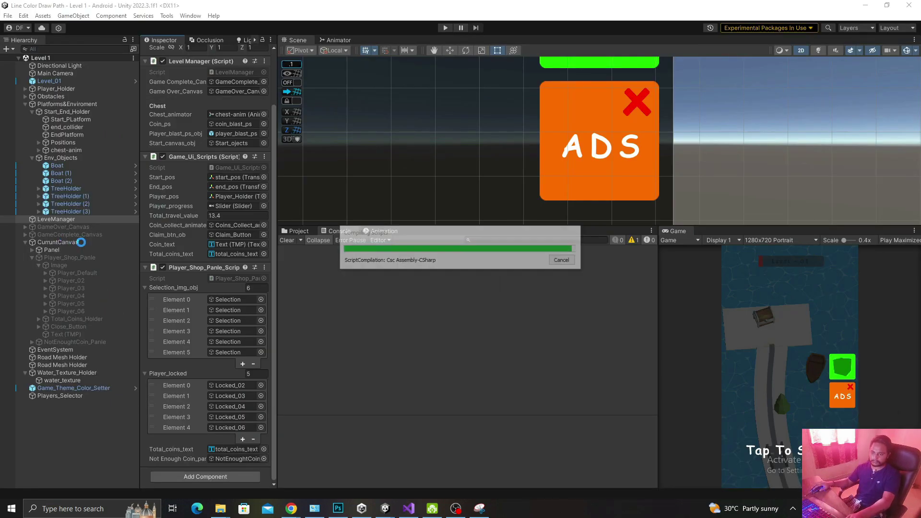
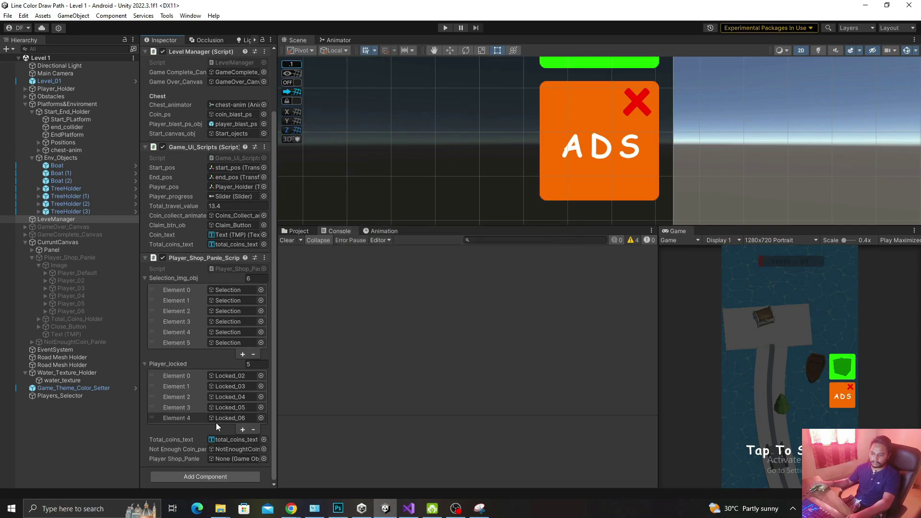
- Assign Player_Shop_Panle to the shop script's Player Shop Panle field and save the scene
left_click_drag(70, 259, 215, 461)
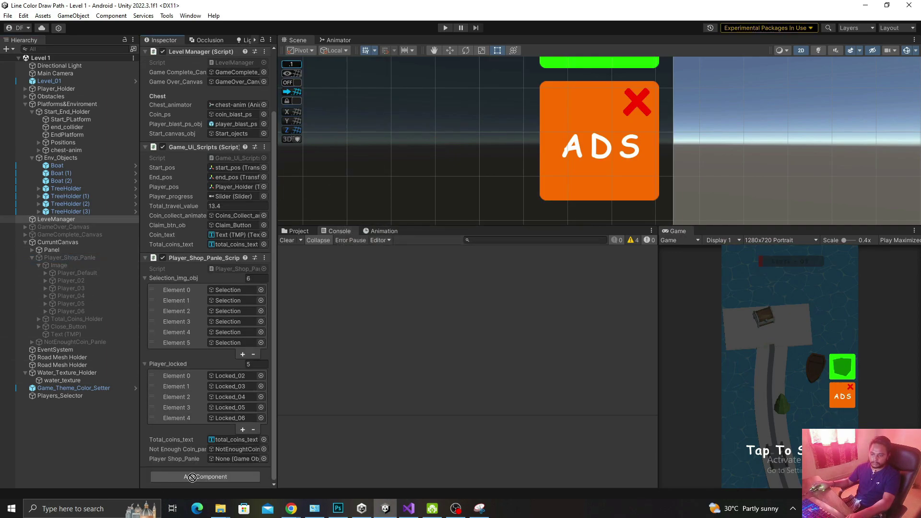
key("ctrl+s")
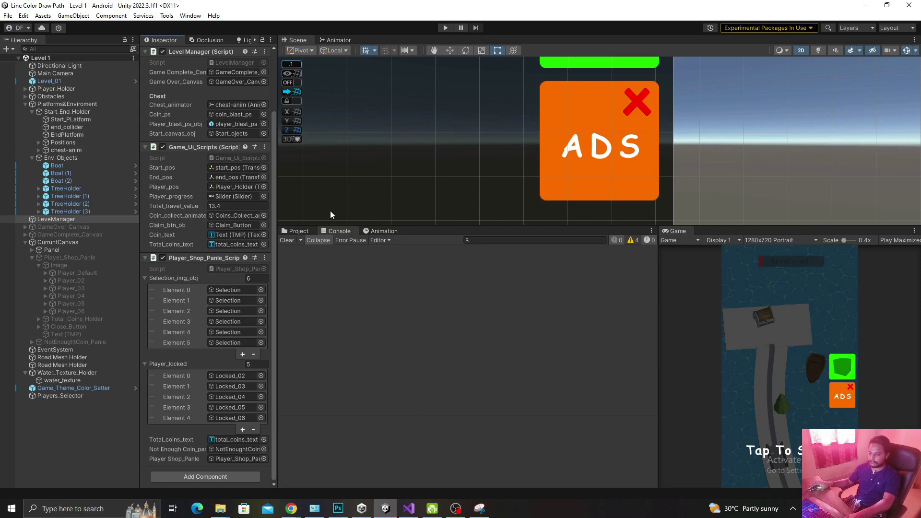
left_click(287, 234)
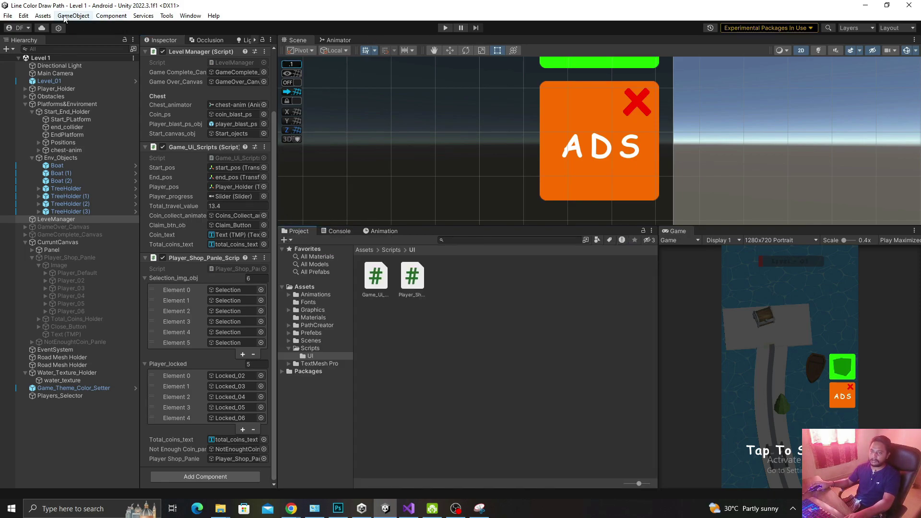
- Clear all saved PlayerPrefs and start Play mode
left_click(23, 15)
left_click(60, 354)
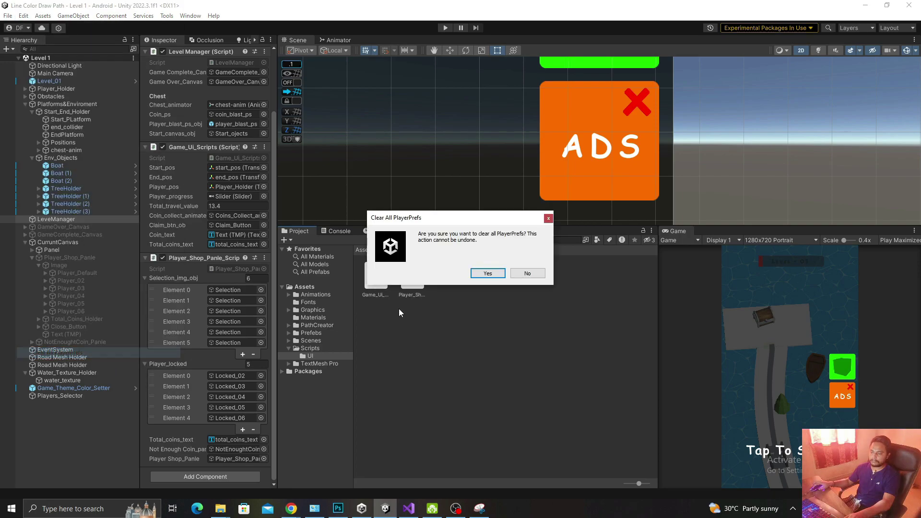
left_click(478, 276)
left_click(336, 230)
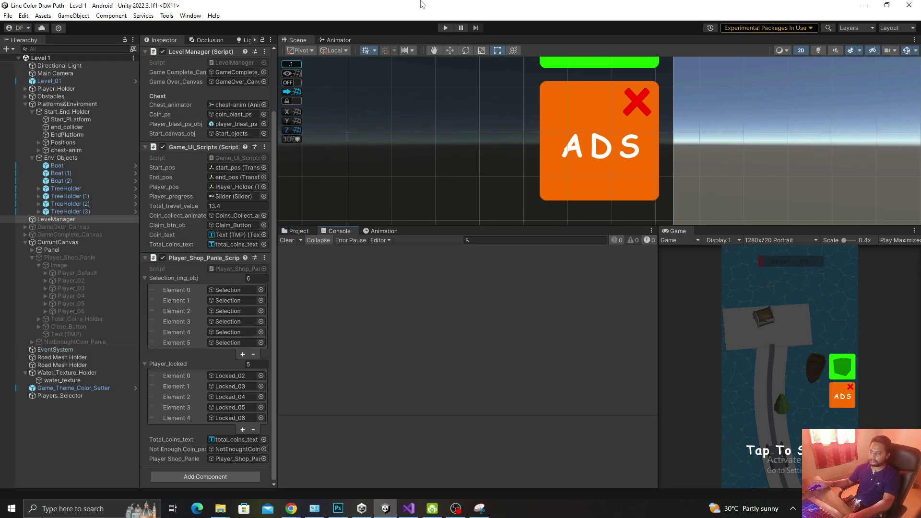
left_click(444, 28)
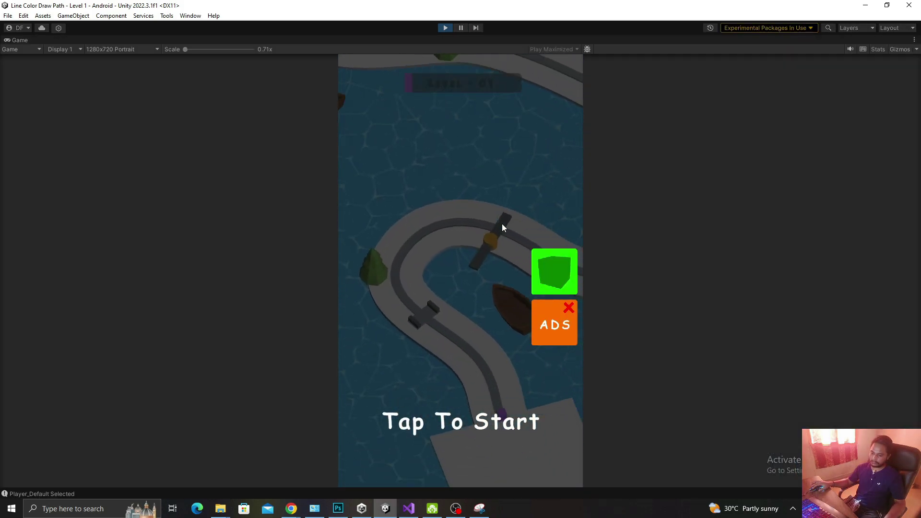
- Play-test the level from Tap To Start and restart after game over
left_click(58, 493)
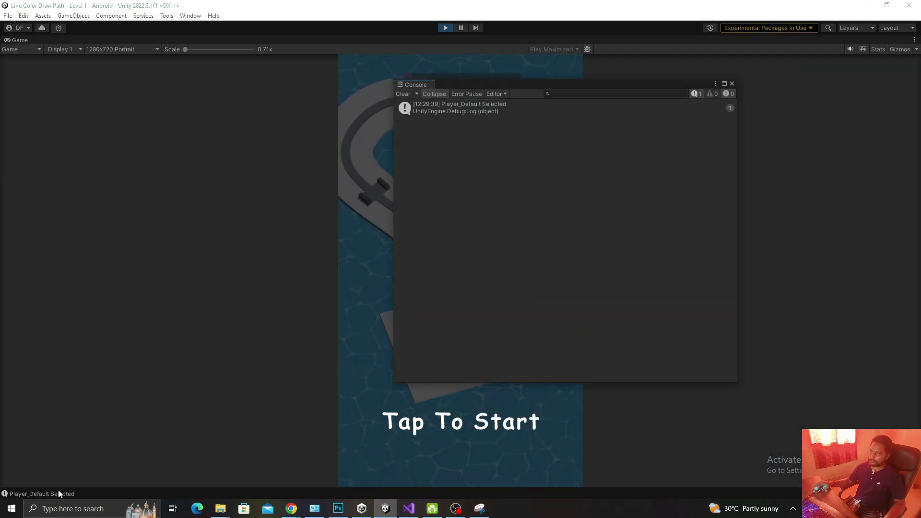
left_click(732, 83)
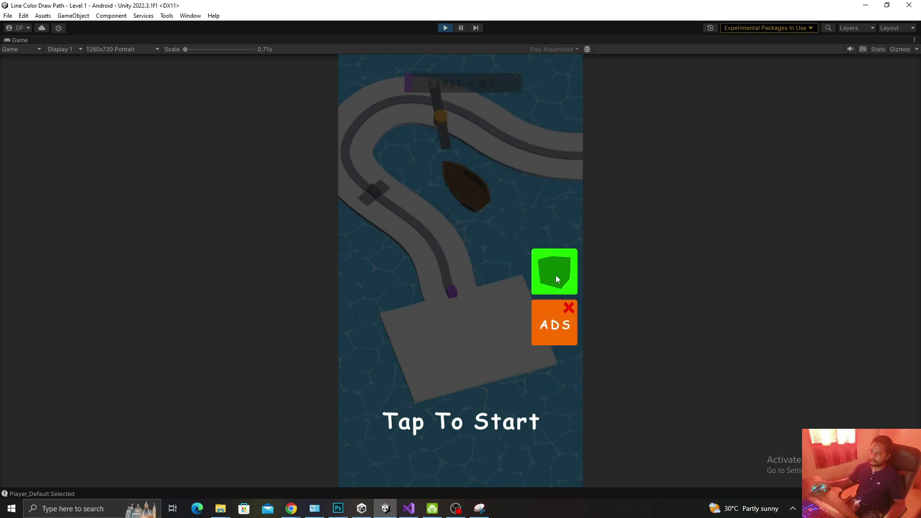
left_click(494, 388)
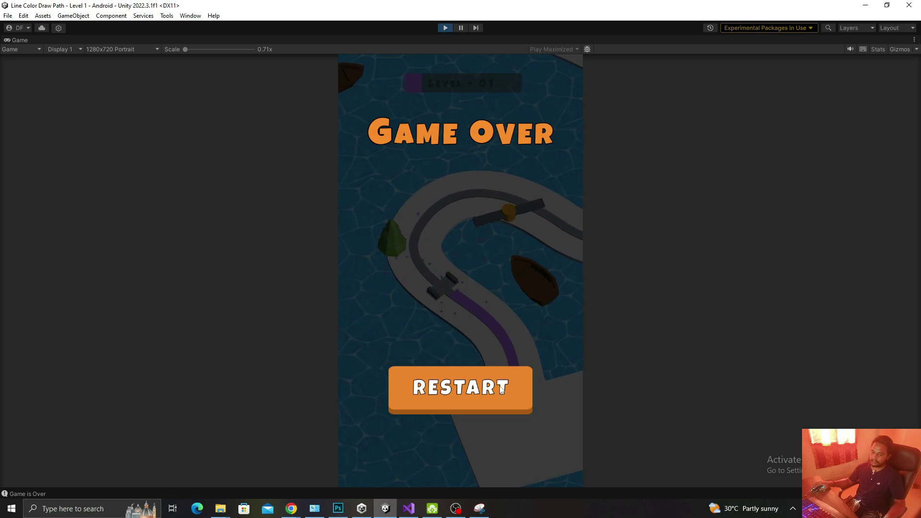
left_click(499, 393)
- Trace the shop script's missing-reference error, clear the Console, and stop Play mode
left_click(294, 494)
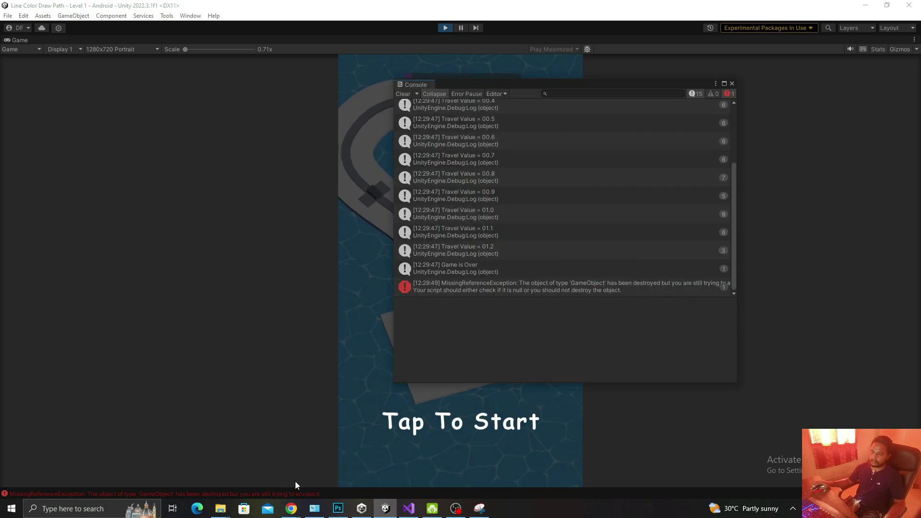
left_click(578, 286)
key("alt+Tab")
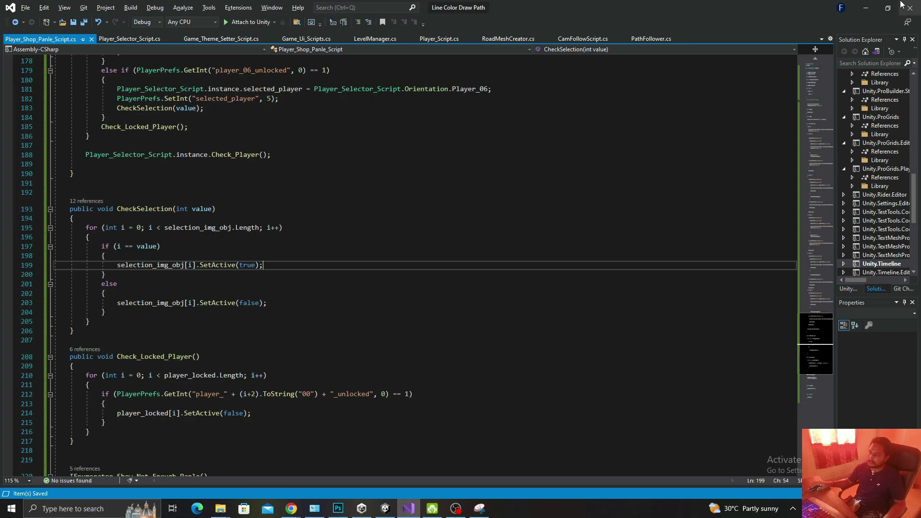
left_click(872, 6)
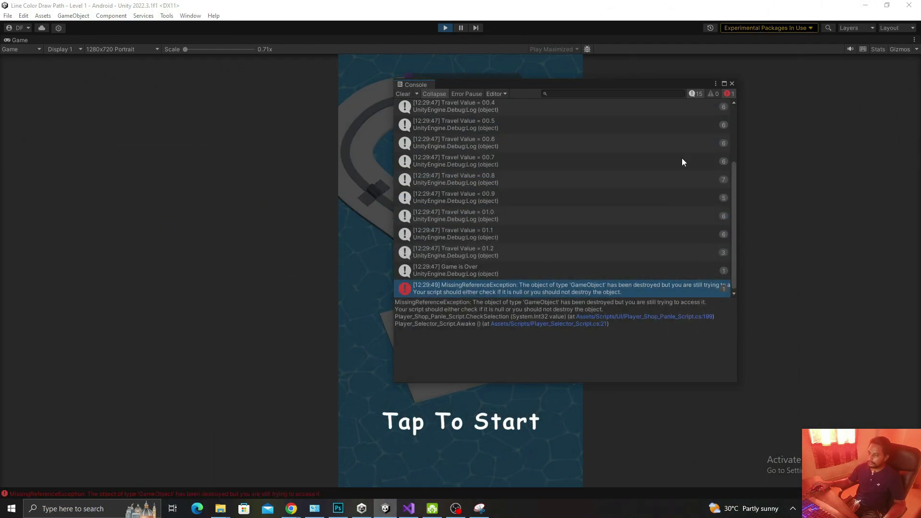
left_click(402, 94)
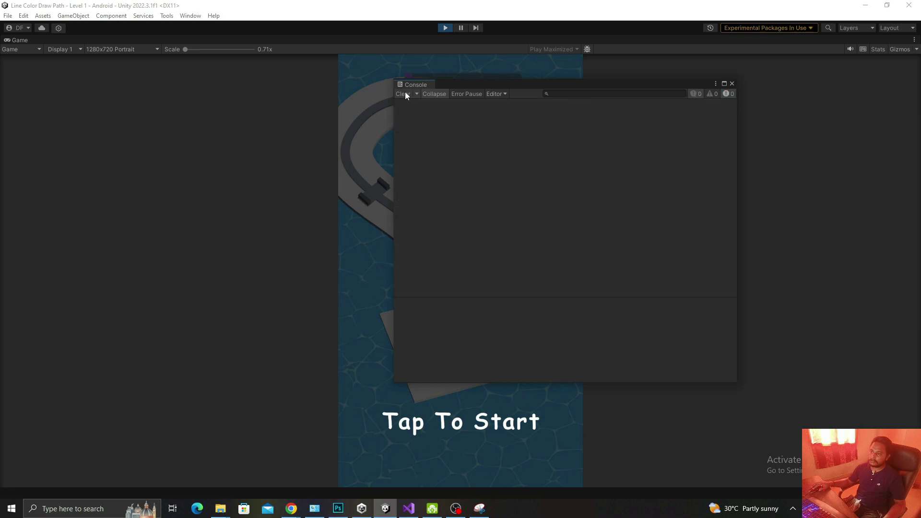
left_click(732, 84)
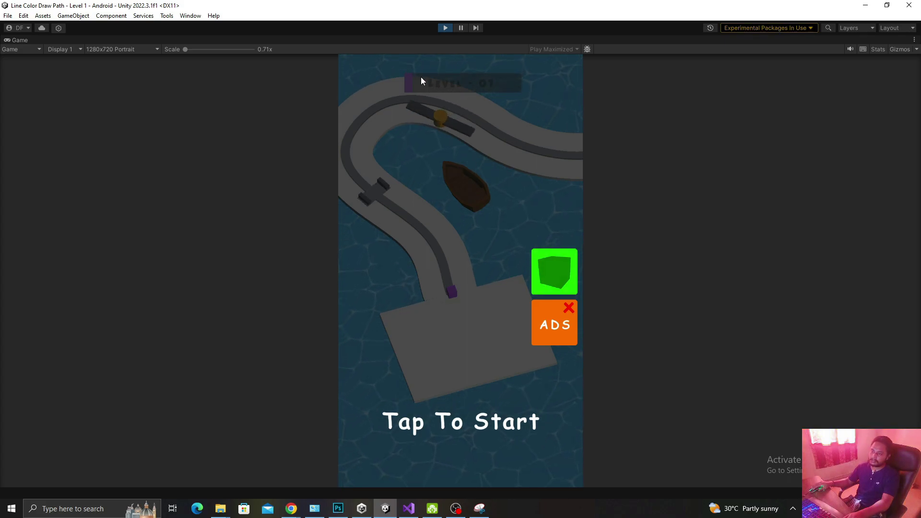
left_click(440, 29)
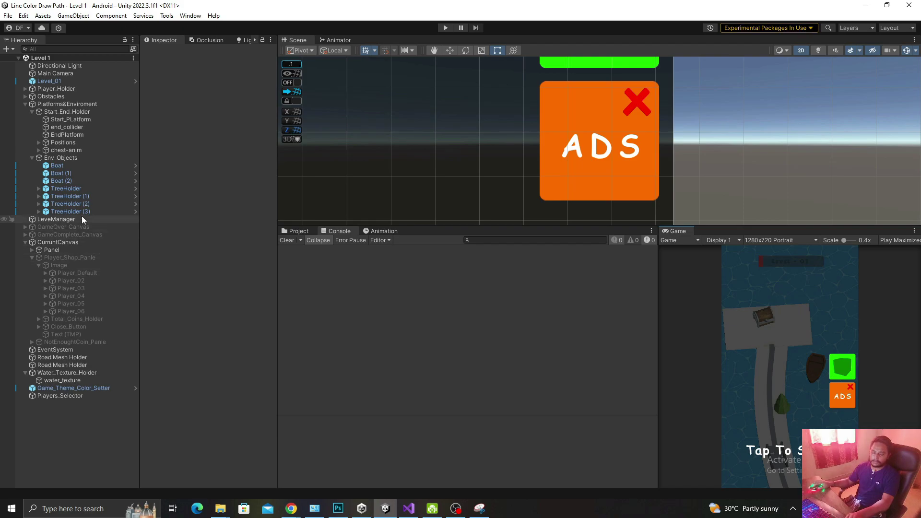
- Select LeveManager and open its Game_Ui_Scripts script in Visual Studio
left_click(68, 250)
key("Right")
key("Down")
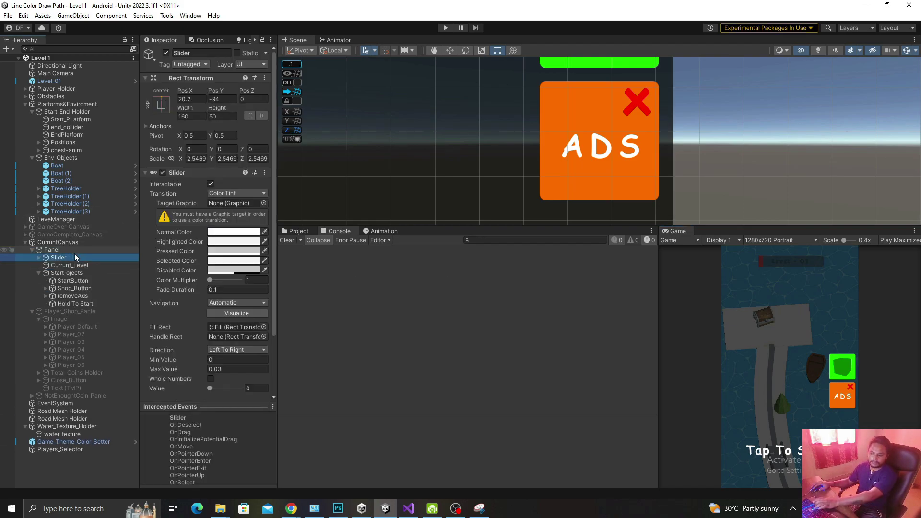
key("Down")
key("Down")
key("Down")
key("Down")
scroll(209, 309, "down", 5)
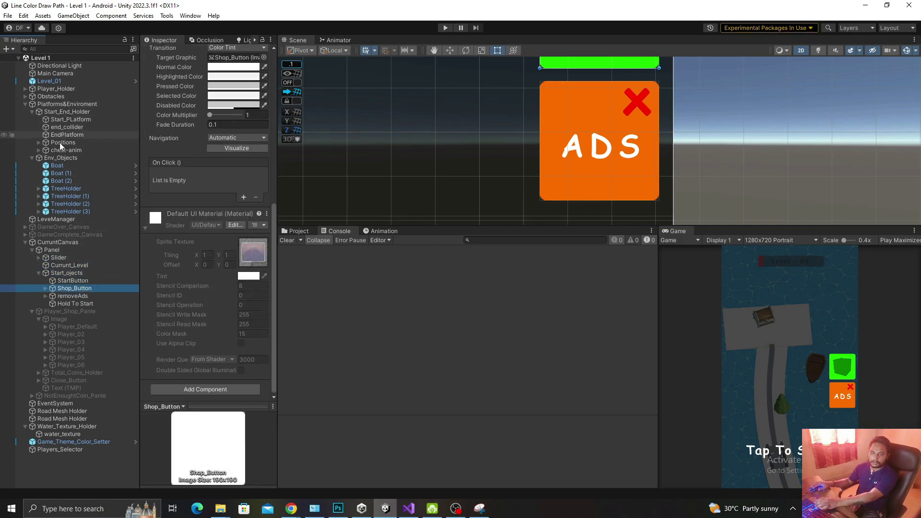
left_click(53, 219)
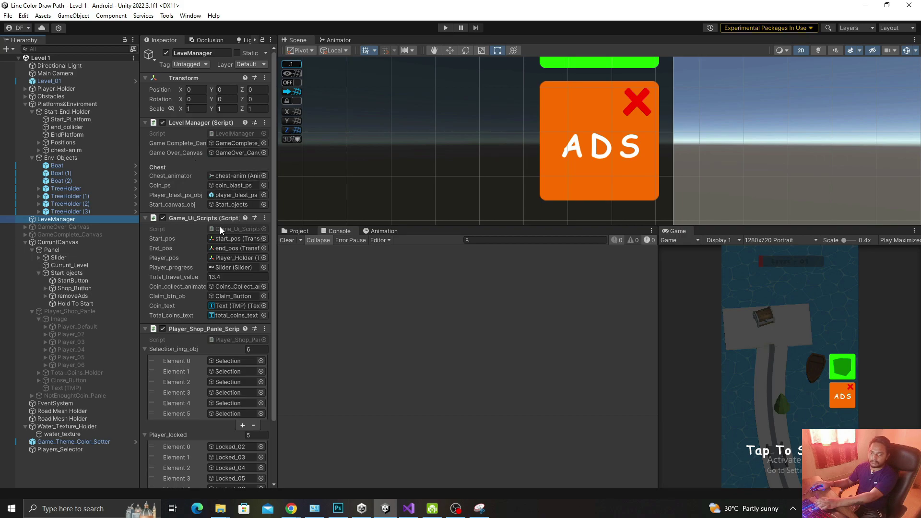
double_click(219, 229)
scroll(218, 218, "up", 10)
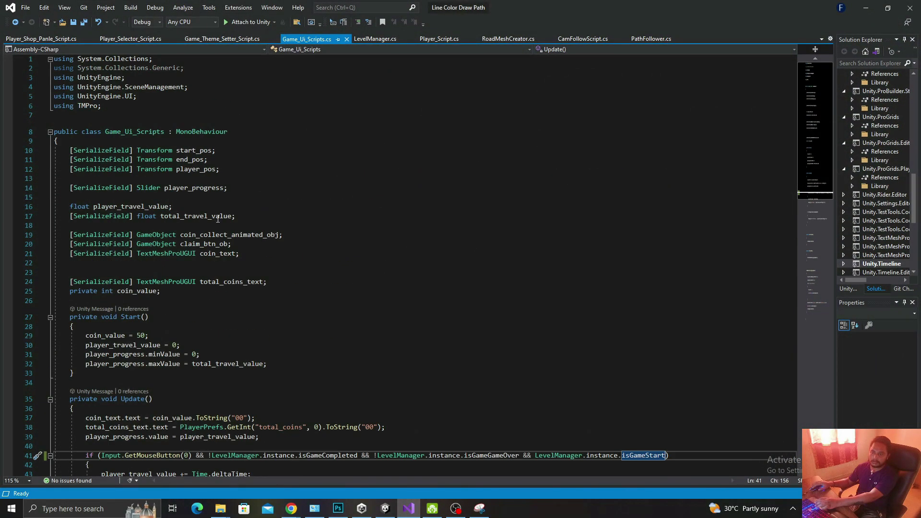
- In Player_Shop_Panle_Script.cs, add a public void Show_Player_Shop() method after Close_Button
left_click(288, 290)
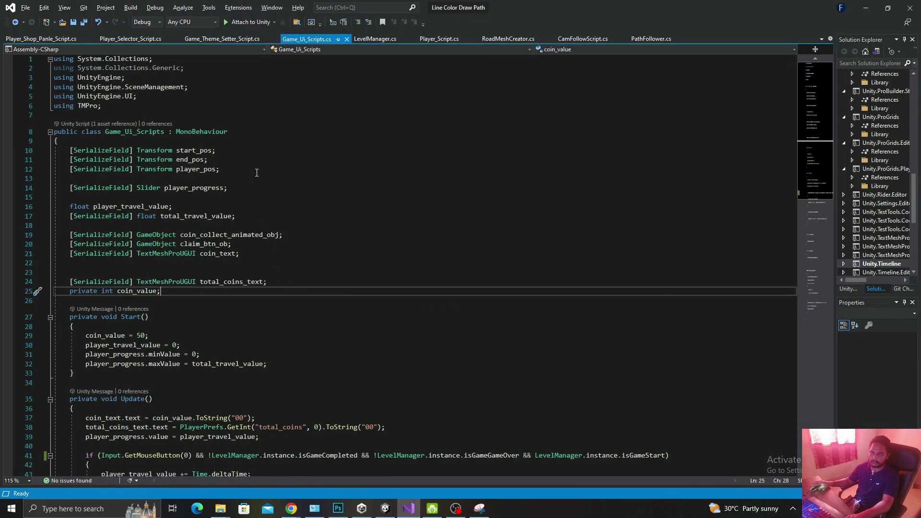
left_click(41, 39)
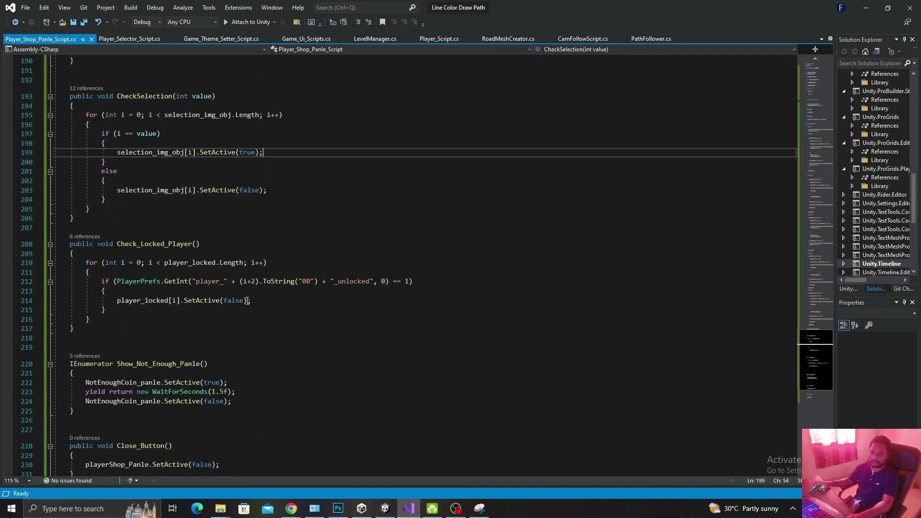
scroll(195, 305, "down", 8)
scroll(183, 244, "up", 2)
left_click(187, 250)
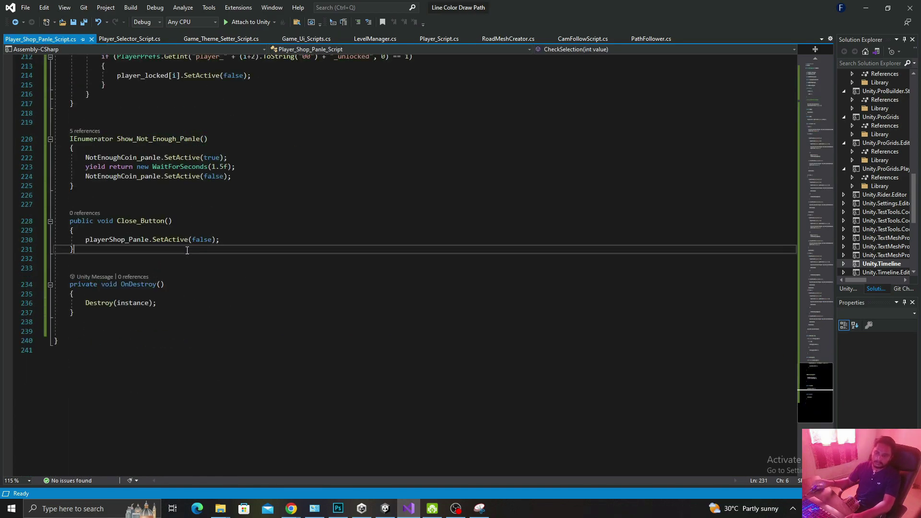
key("Return")
key("Return")
key("Up")
type("public")
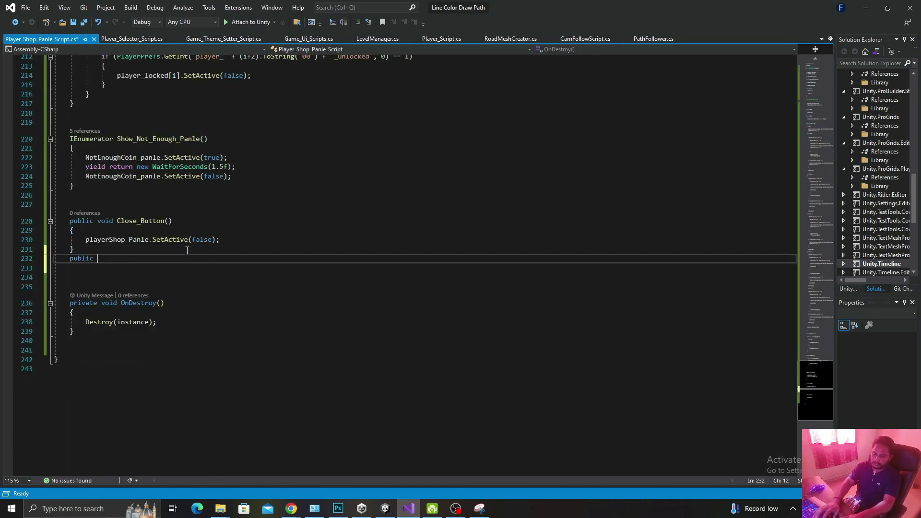
type(" void Shoew")
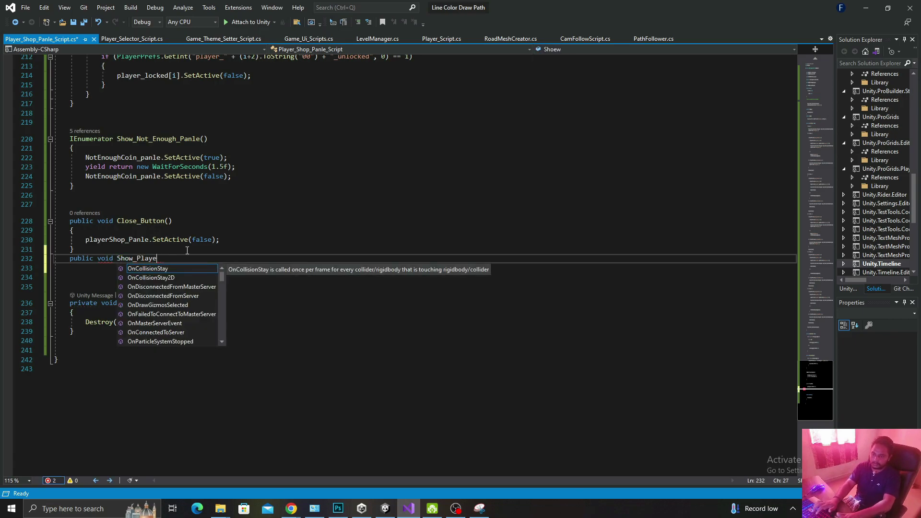
type("()")
key("Return")
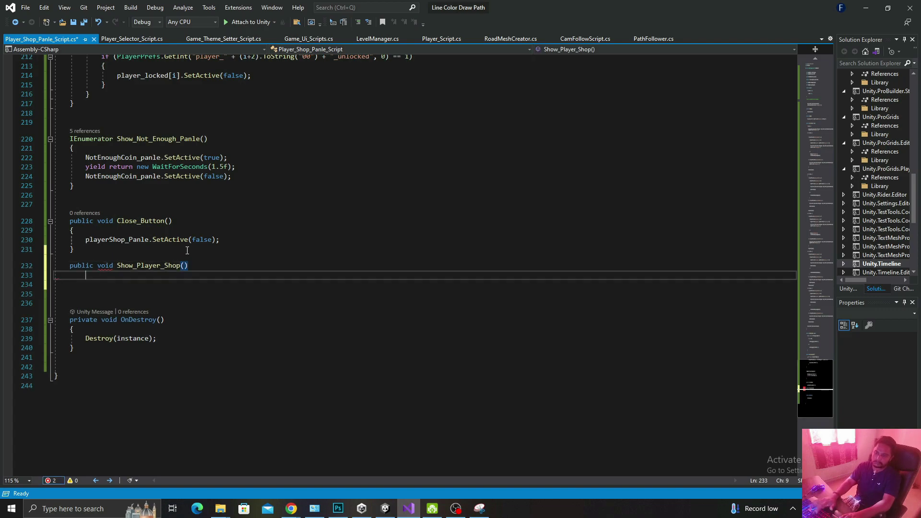
type("{}")
key("Return")
- Fill Show_Player_Shop with playerShop_Panle.SetActive(true), save the script, and return to Unity
left_click_drag(222, 239, 86, 239)
key("ctrl+c")
type("v")
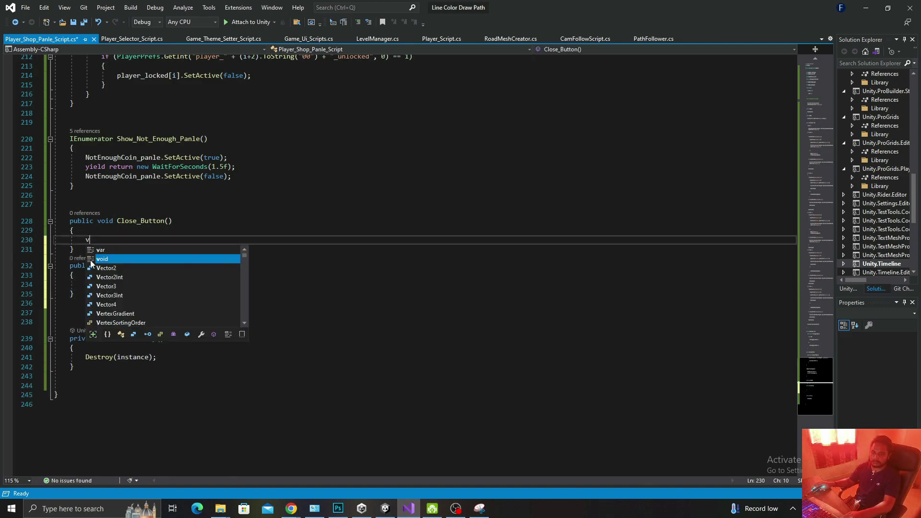
key("Escape")
key("ctrl+z")
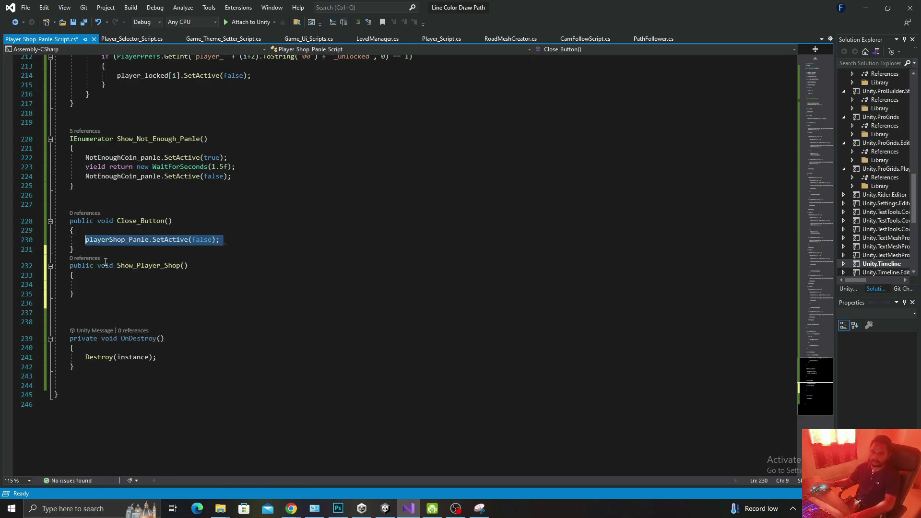
left_click(96, 282)
key("ctrl+v")
double_click(199, 284)
type("yt")
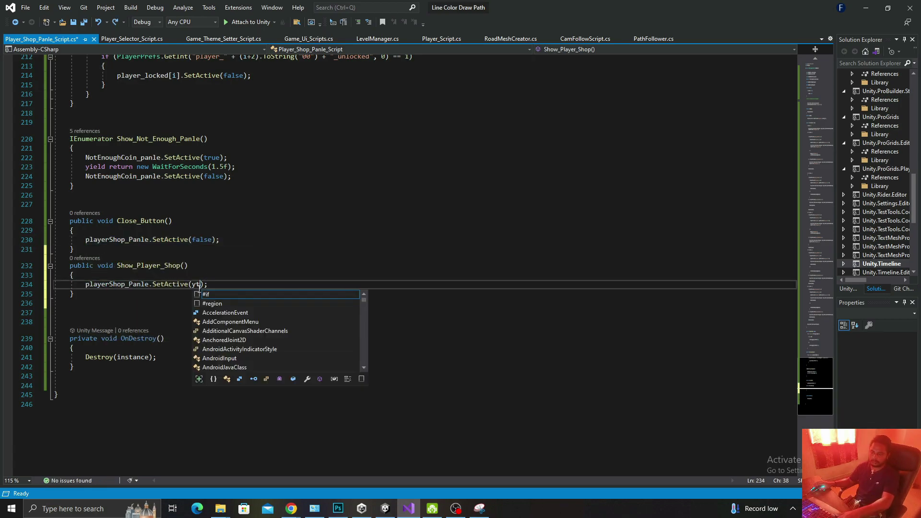
key("BackSpace")
key("BackSpace")
type("true")
key("ctrl+s")
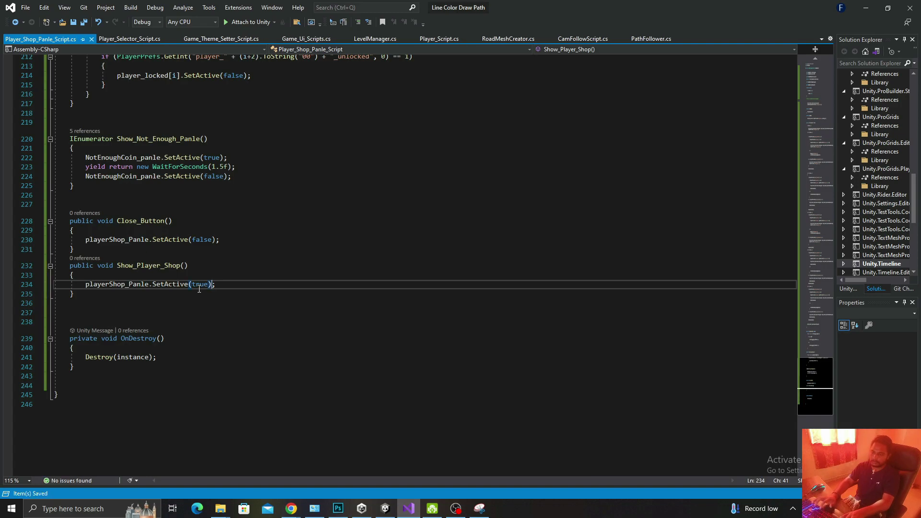
key("alt+Tab")
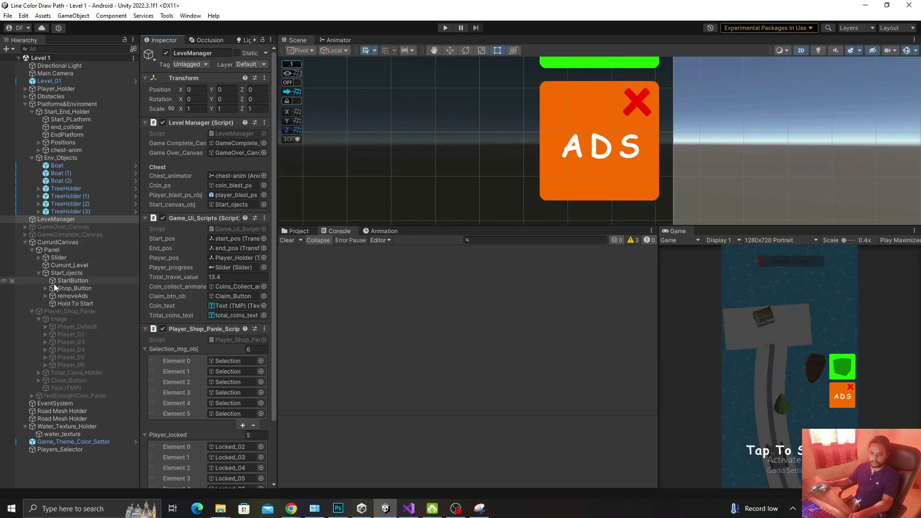
- Make Shop_Button's On Click call Player_Shop_Panle_Script.Show_Player_Shop() on LeveManager, then run the game
left_click(76, 285)
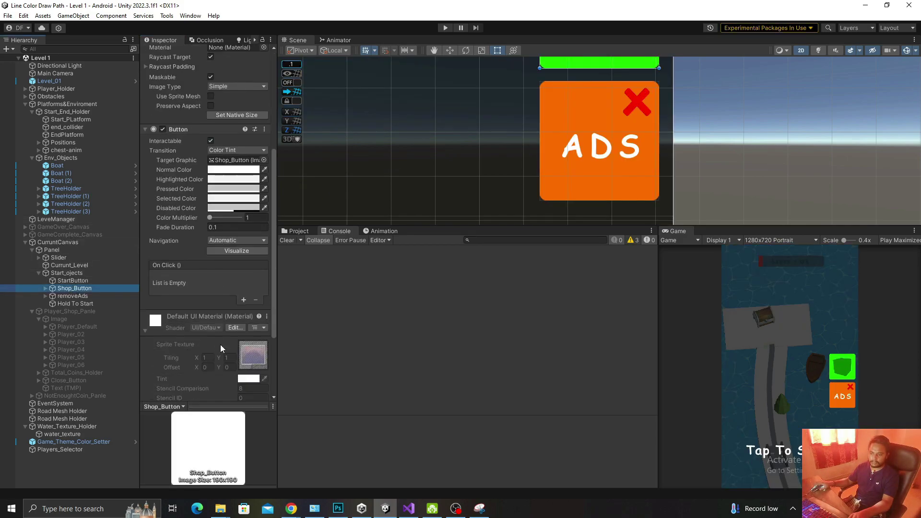
left_click(244, 300)
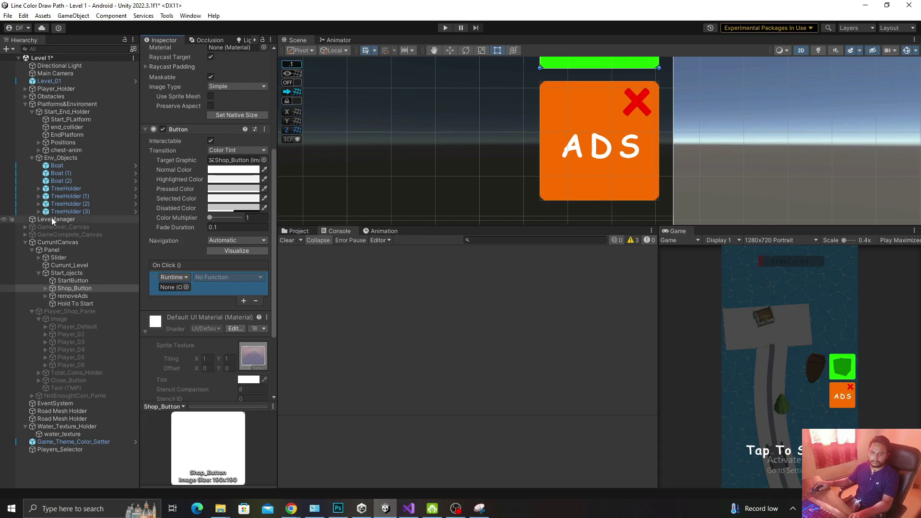
left_click_drag(51, 219, 184, 279)
left_click(217, 282)
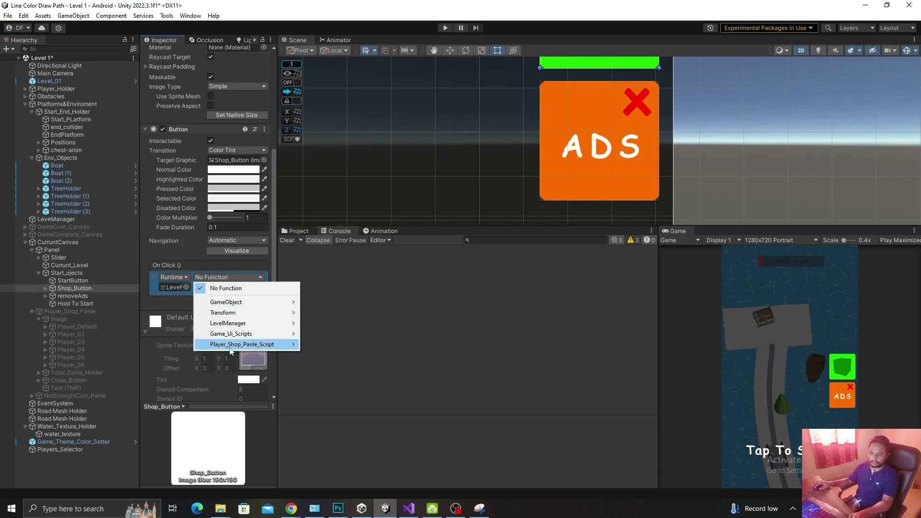
mouse_move(233, 345)
left_click(343, 324)
left_click(286, 241)
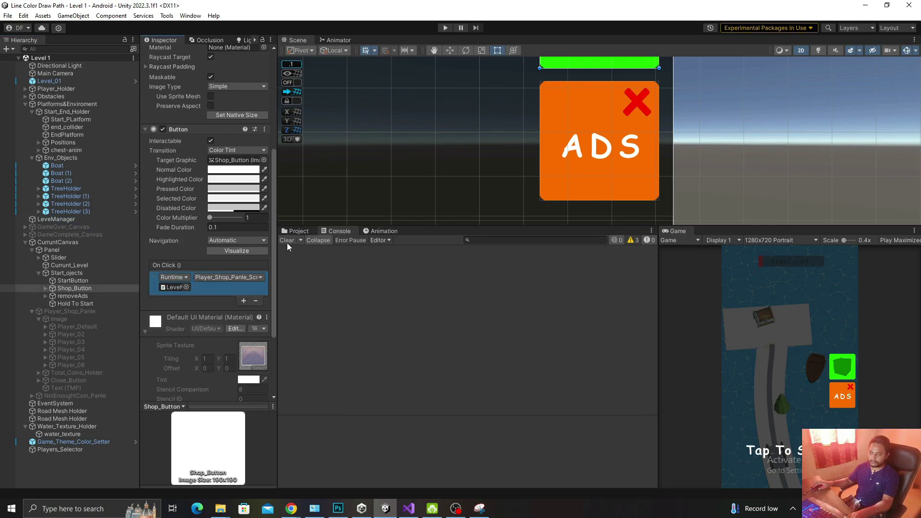
left_click(445, 28)
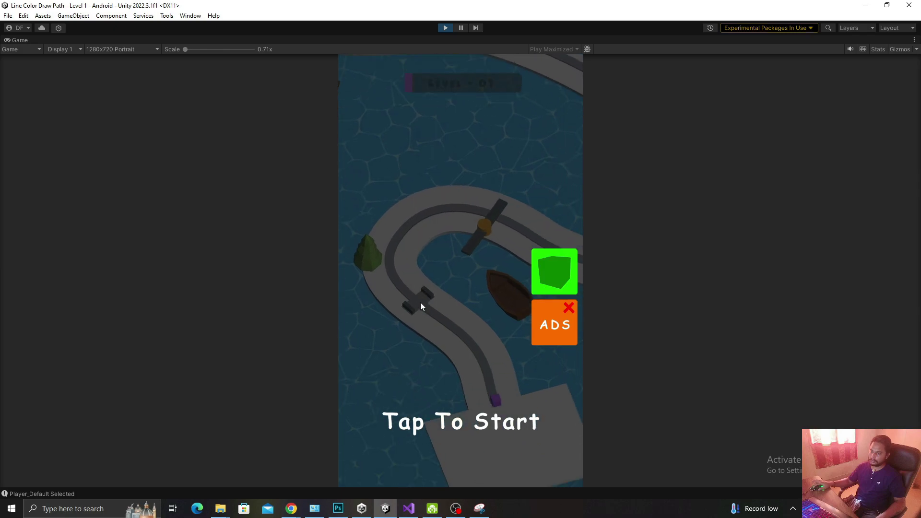
- Open and close the shop panel, then play the level and restart it
left_click(554, 271)
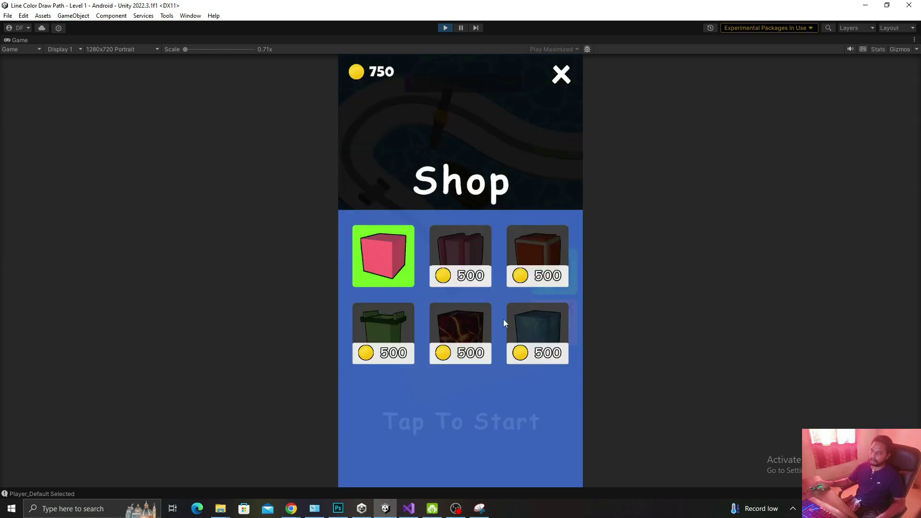
left_click(562, 88)
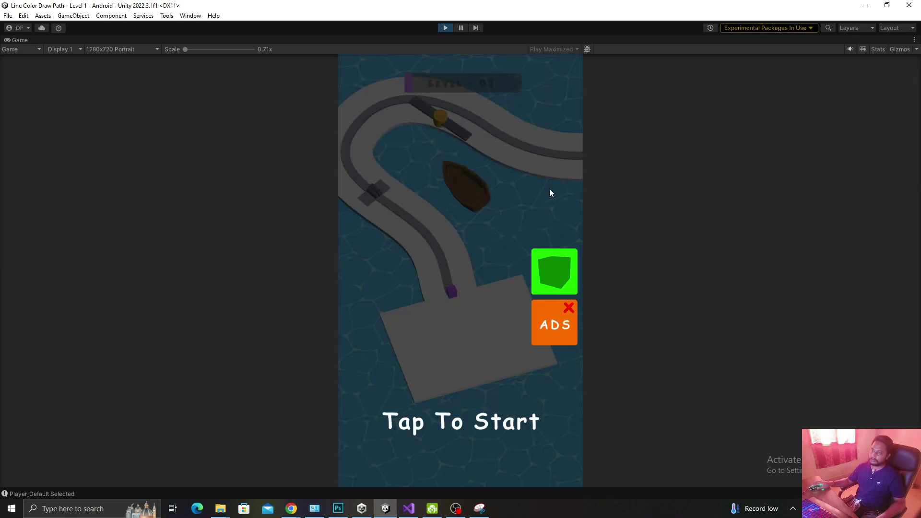
left_click(557, 271)
left_click(562, 76)
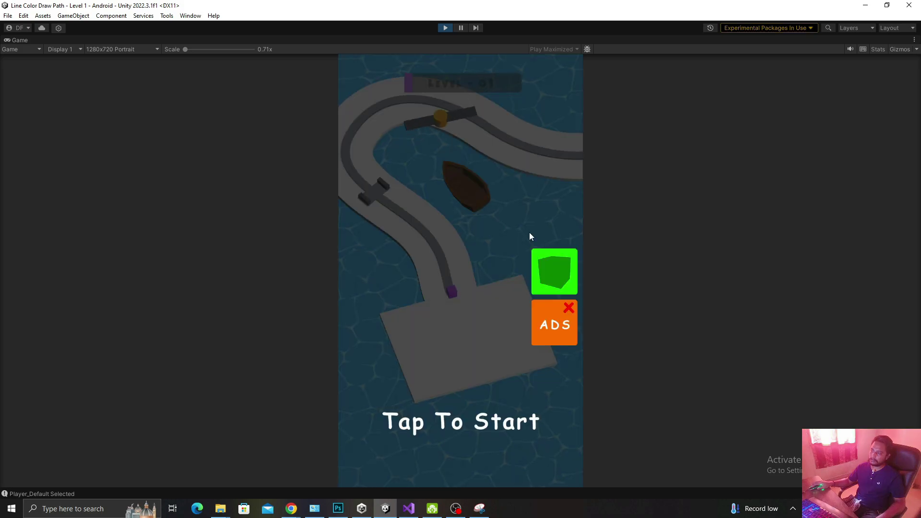
left_click(436, 422)
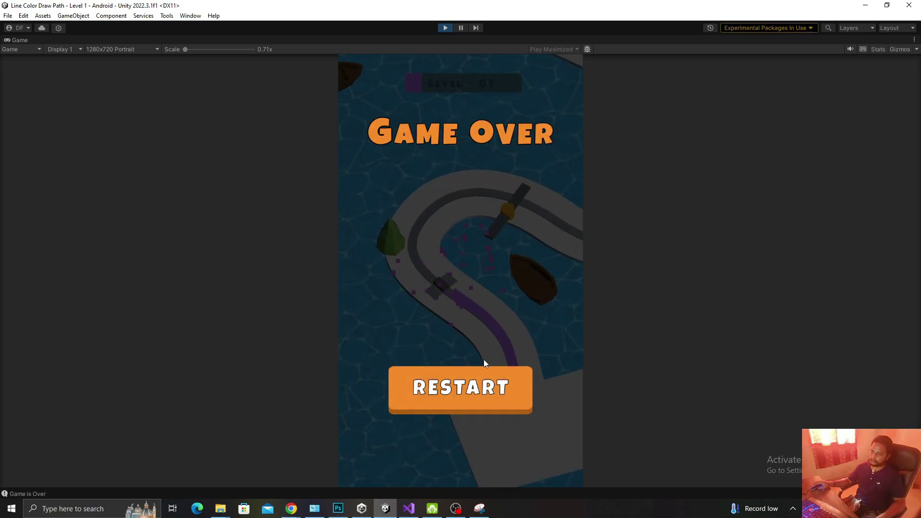
left_click(484, 384)
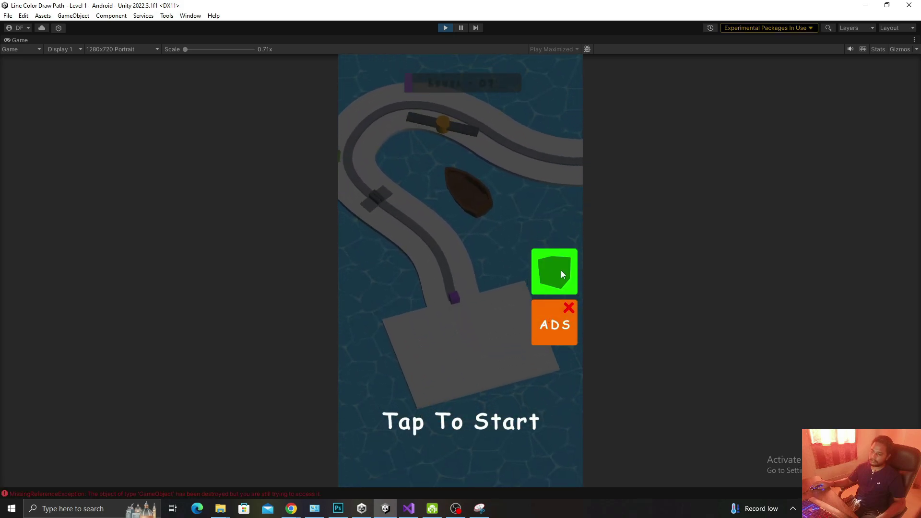
- Buy the second cube skin for 500 coins and play the level with it
left_click(561, 269)
left_click(476, 266)
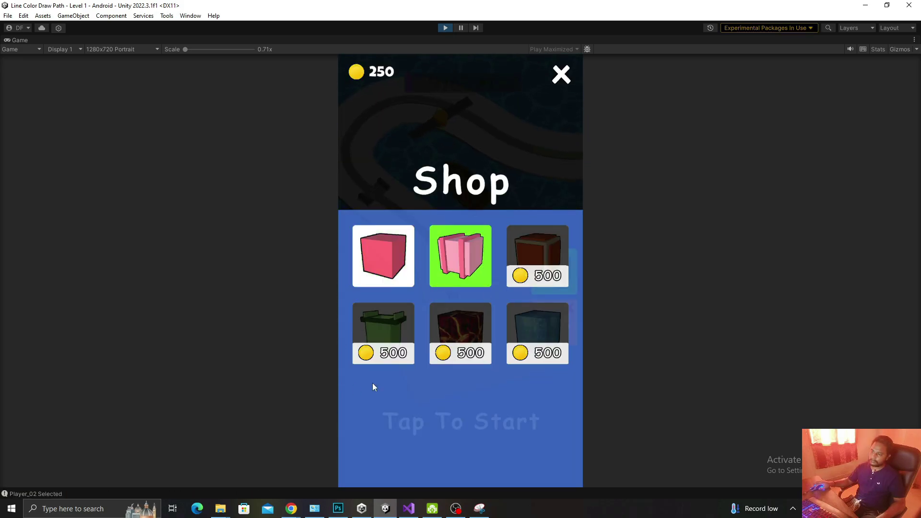
left_click(566, 74)
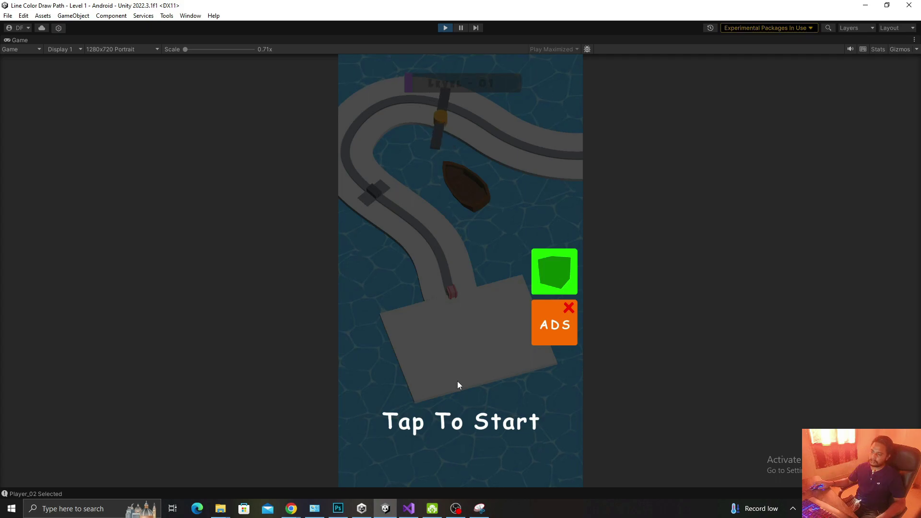
left_click(465, 409)
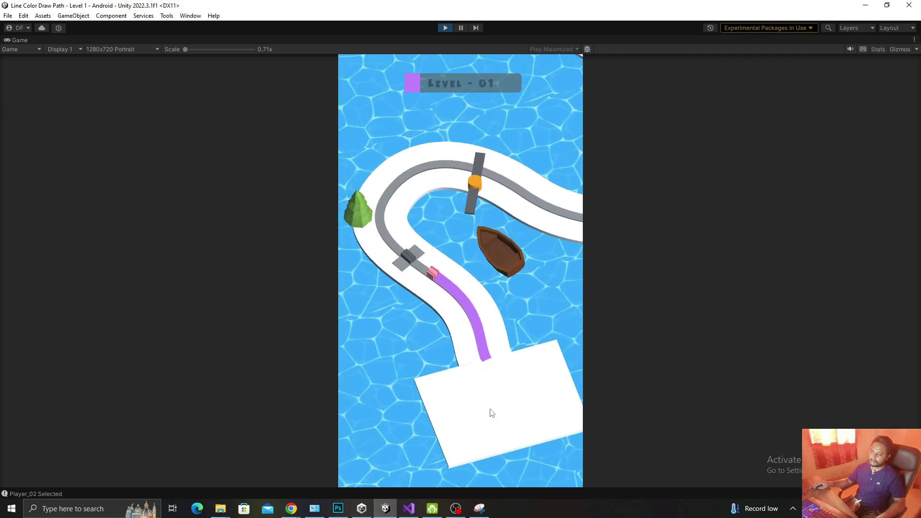
left_click(485, 388)
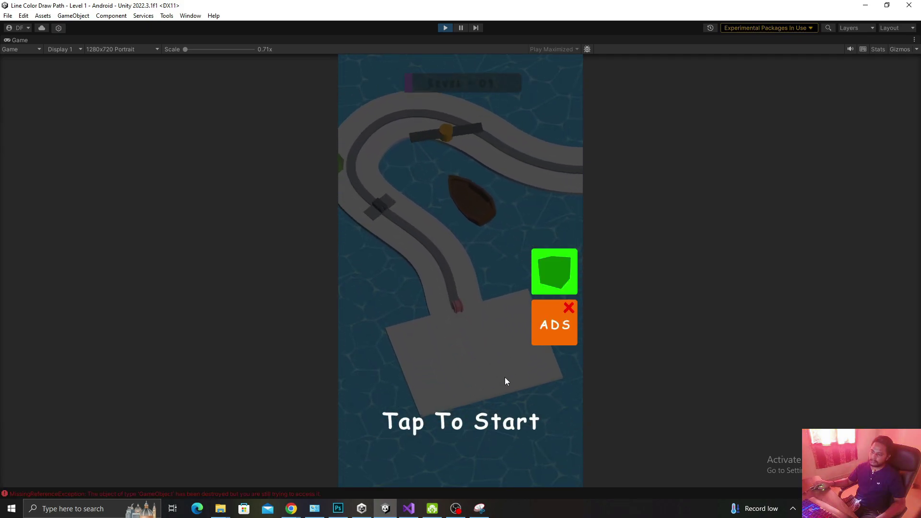
left_click(505, 378)
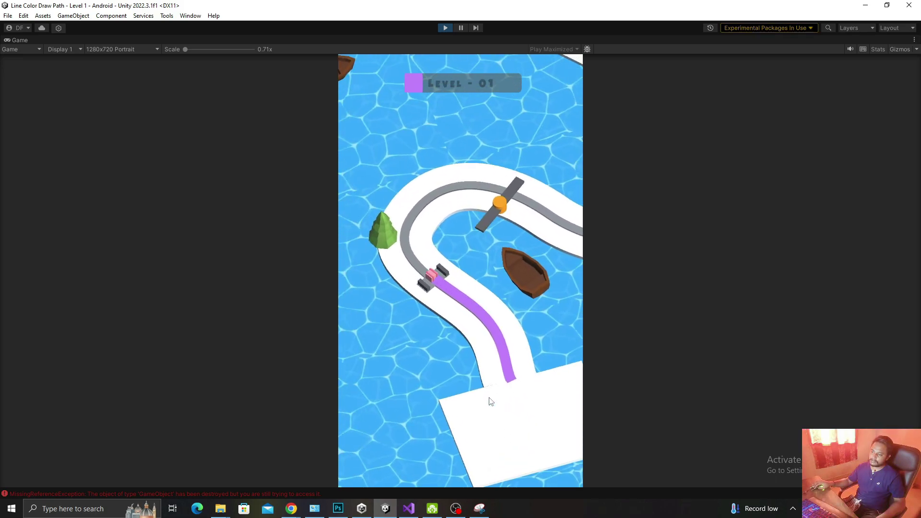
left_click(482, 394)
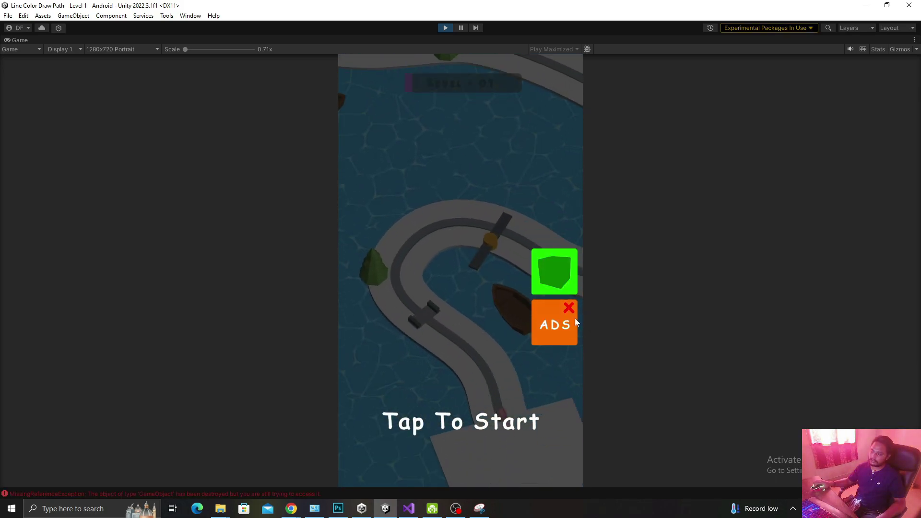
- Buy the third cube skin for 500 coins, play a run, and stop Play mode
left_click(547, 266)
left_click(544, 257)
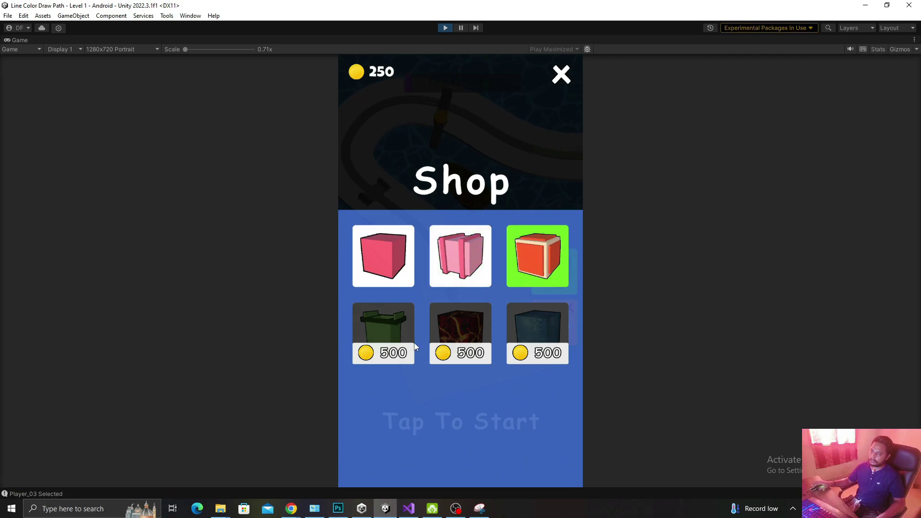
left_click(562, 76)
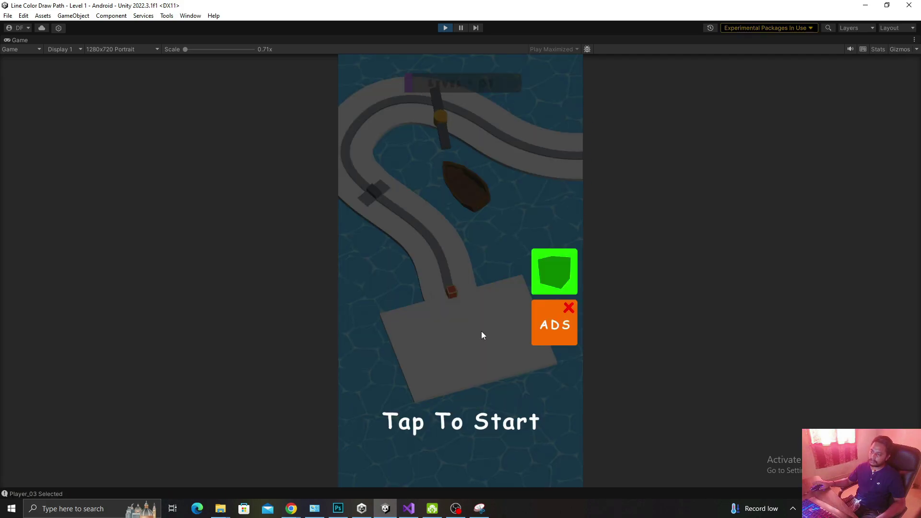
left_click(482, 385)
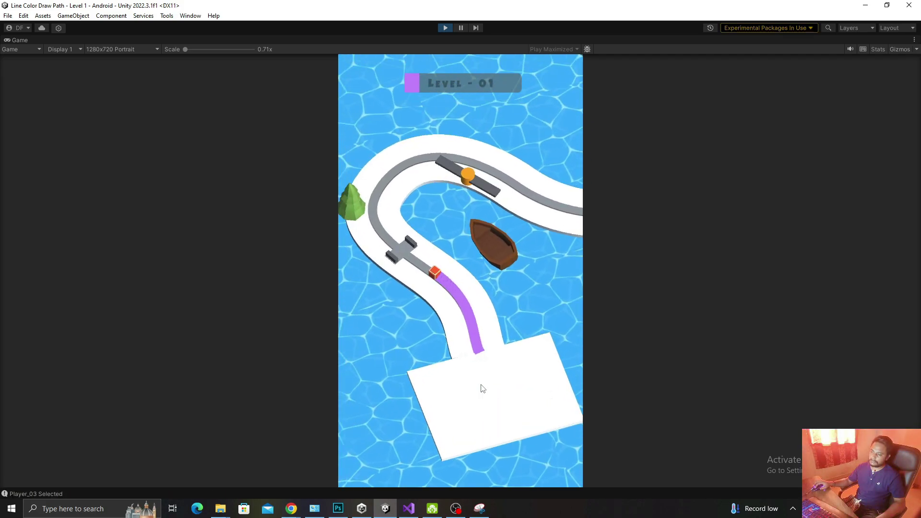
left_click(484, 389)
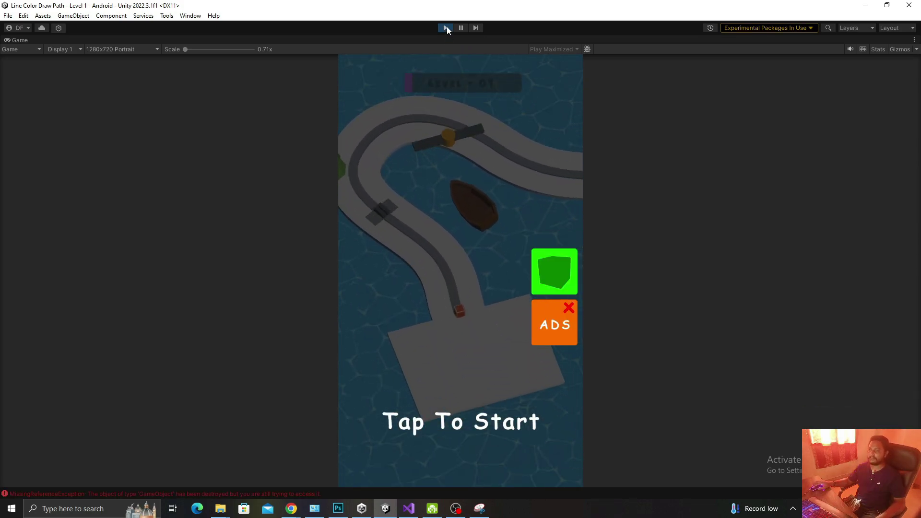
left_click(446, 28)
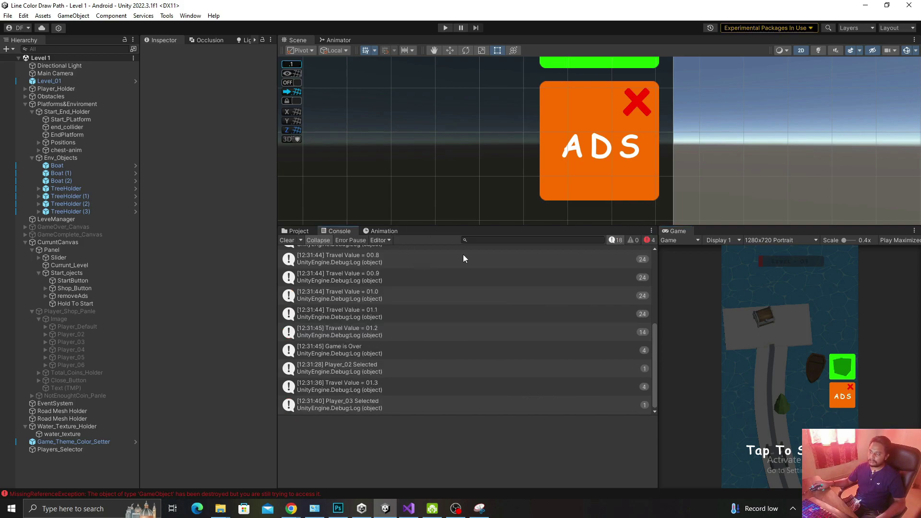
- Enlarge the Scene view and make the Player_Shop_Panle object active
left_click(295, 232)
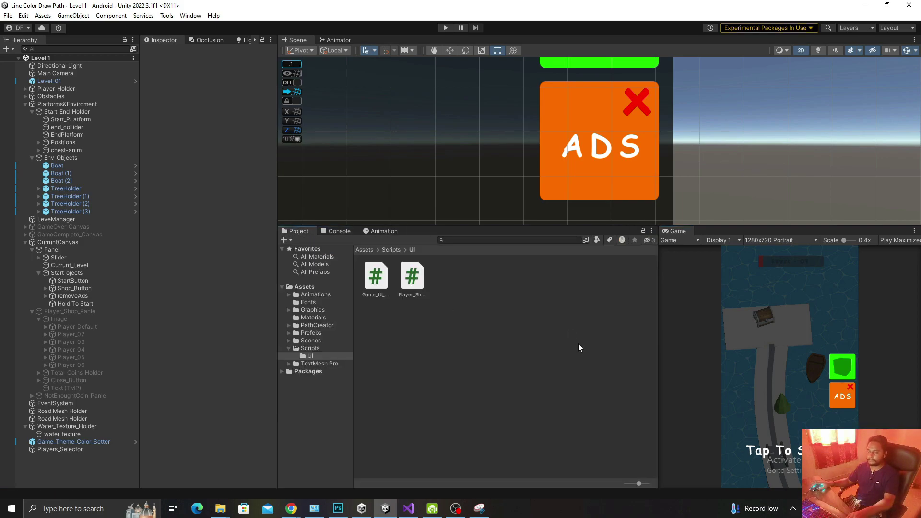
left_click_drag(830, 272, 831, 219)
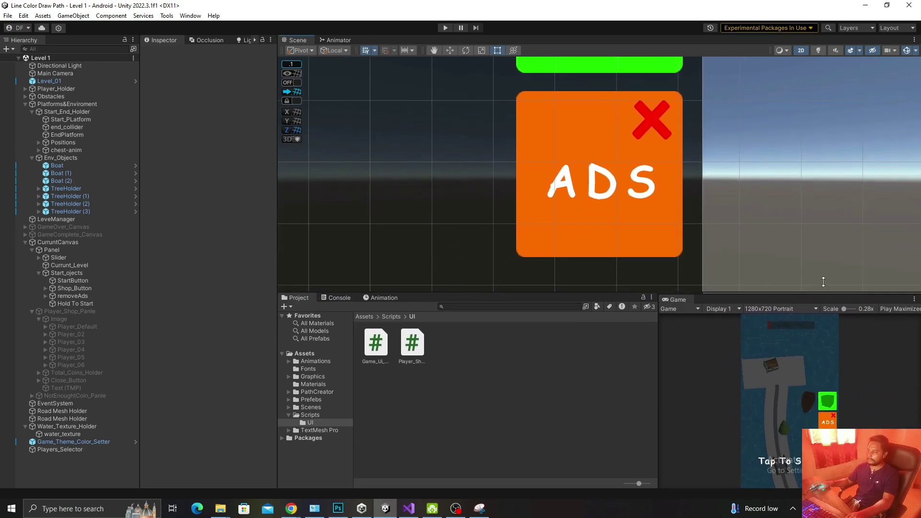
mouse_move(618, 148)
middle_mouse_down()
mouse_move(751, 128)
mouse_move(731, 105)
middle_mouse_up()
scroll(751, 128, "down", 6)
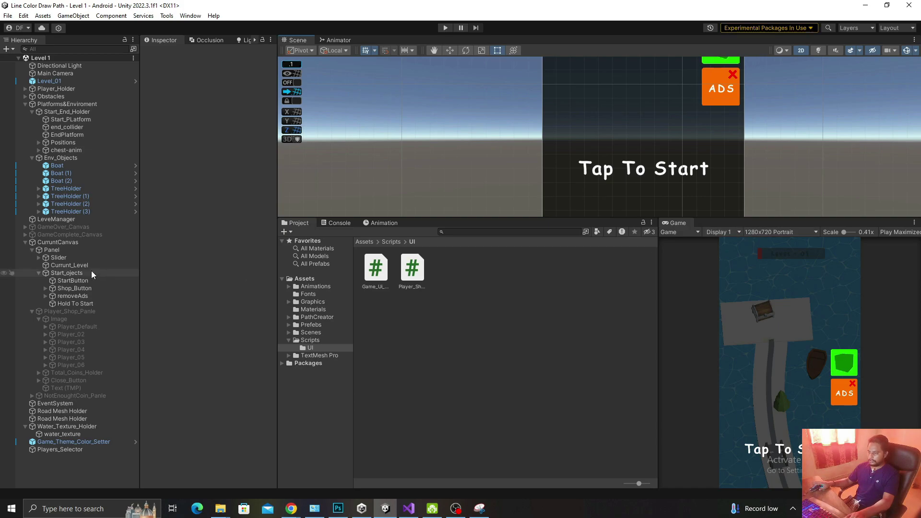
left_click(85, 311)
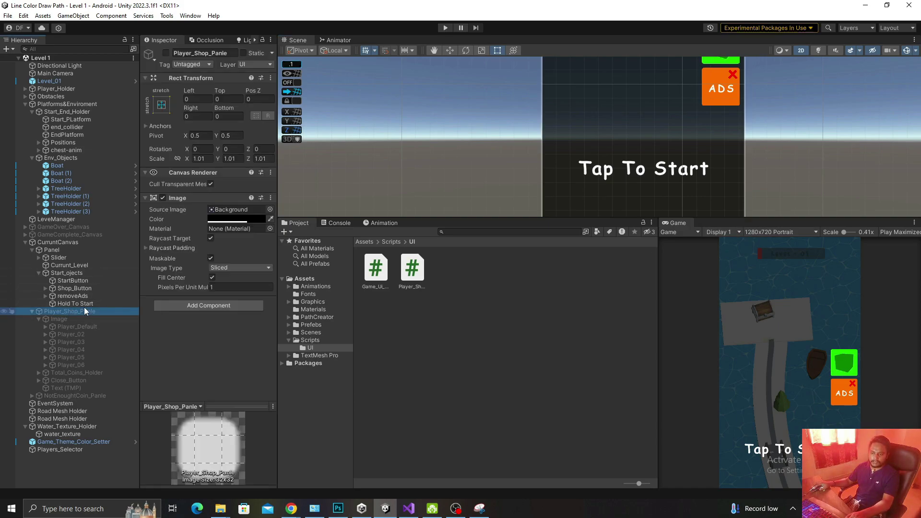
left_click(166, 53)
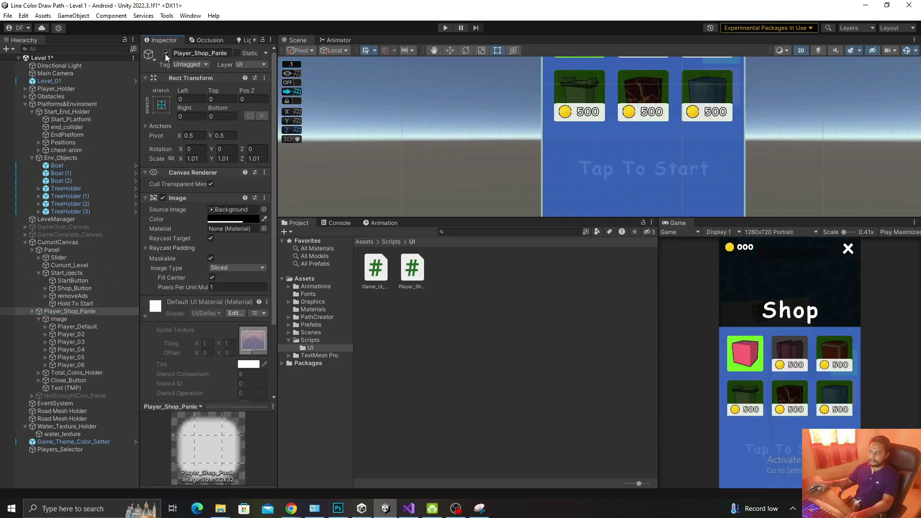
left_click(71, 312)
- Add an Animator component to Player_Shop_Panle and open the Animation window
scroll(191, 279, "down", 1)
scroll(192, 280, "down", 3)
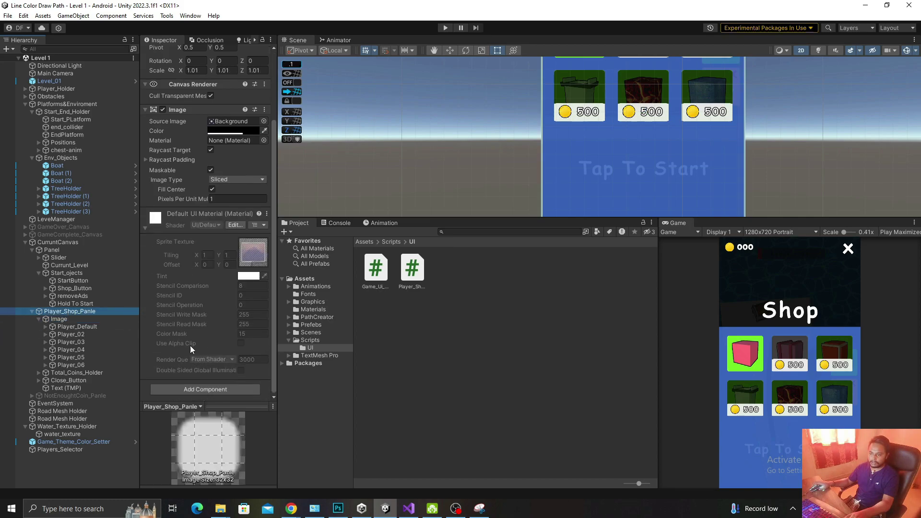
left_click(191, 390)
type("Anim")
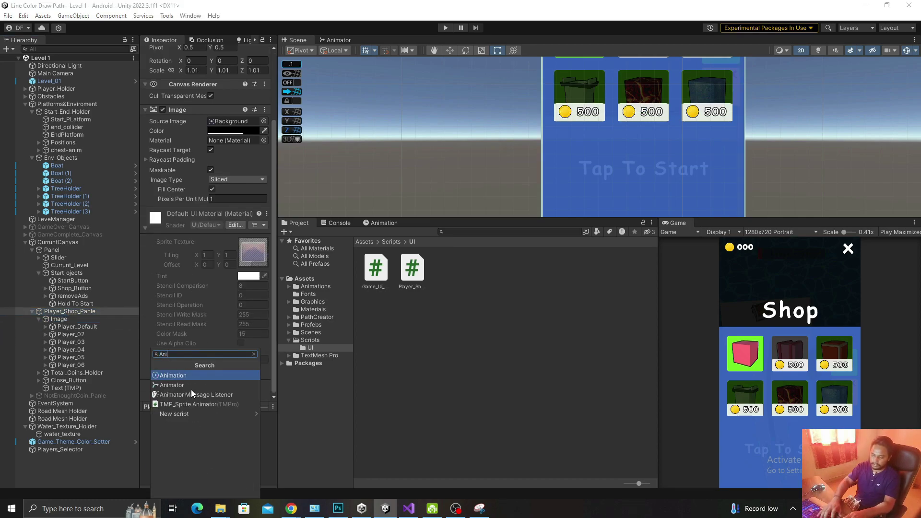
left_click(191, 387)
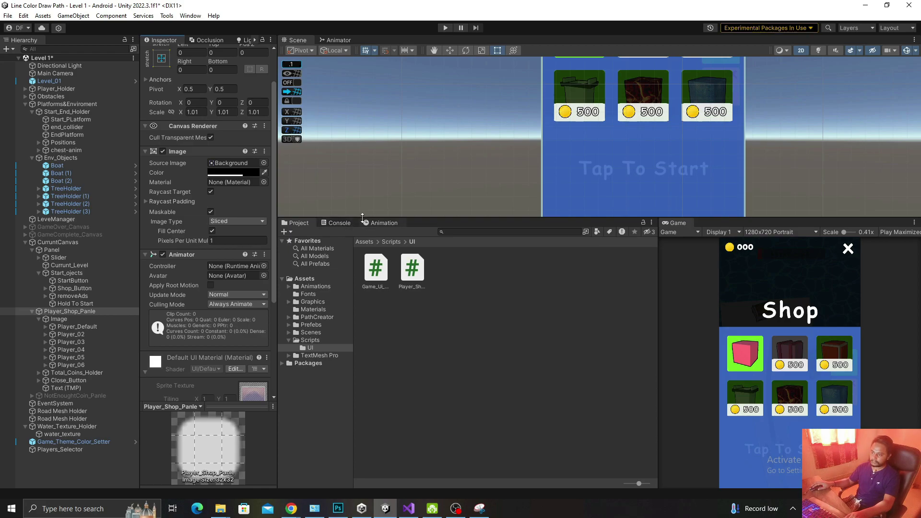
left_click(380, 223)
- Start a new clip and create a Player_Shop folder under Assets/Animations/UI
left_click(537, 375)
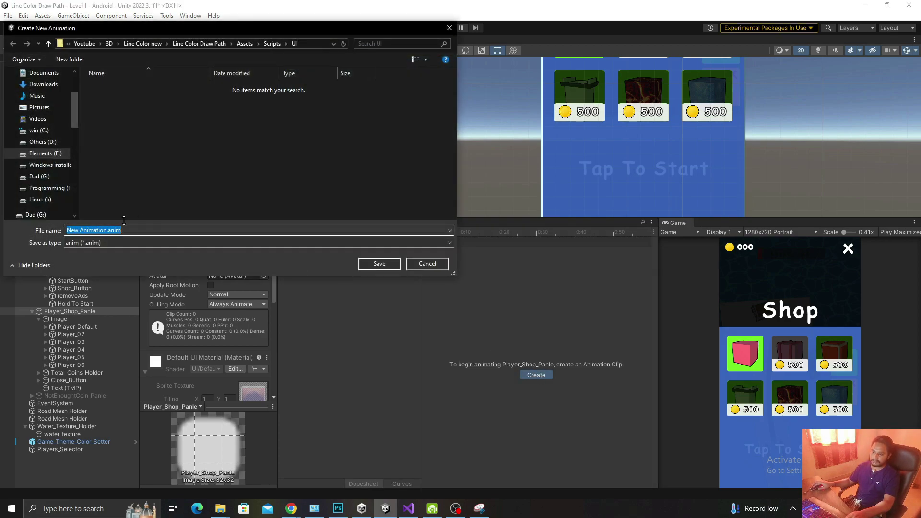
left_click(272, 43)
double_click(111, 83)
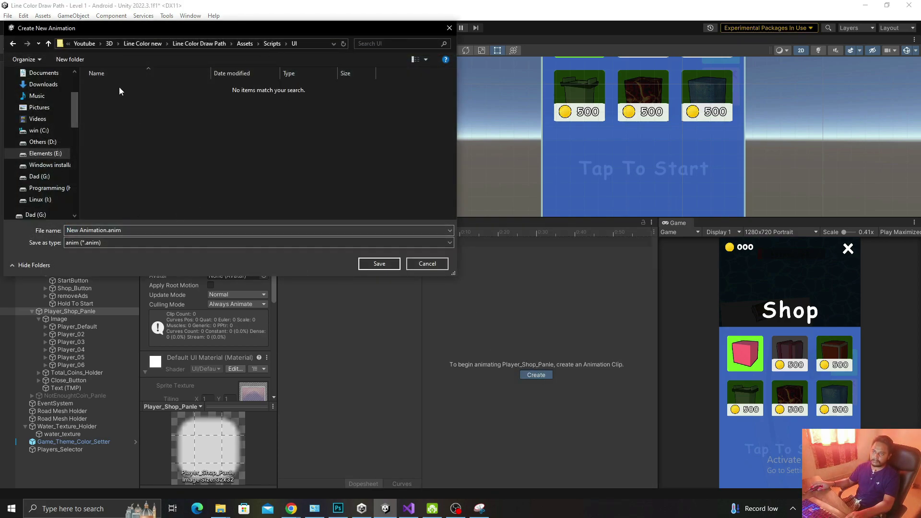
left_click(238, 43)
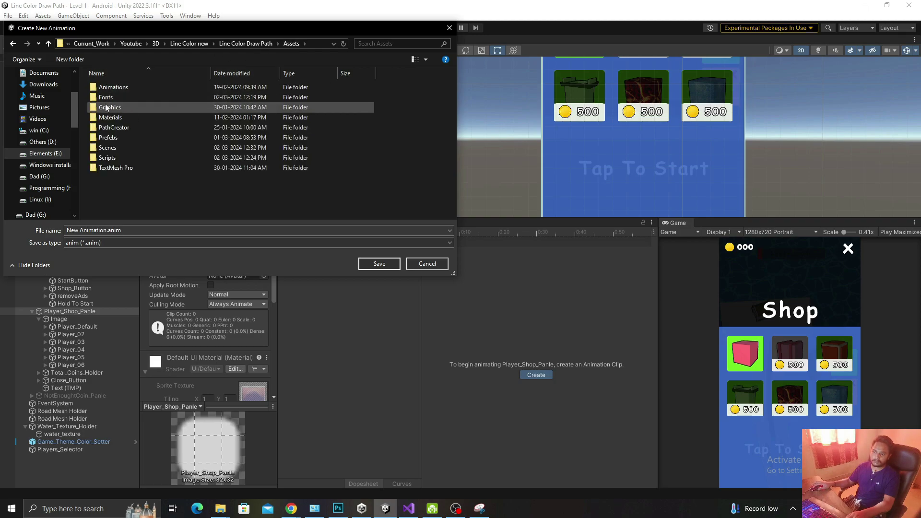
double_click(110, 87)
double_click(102, 107)
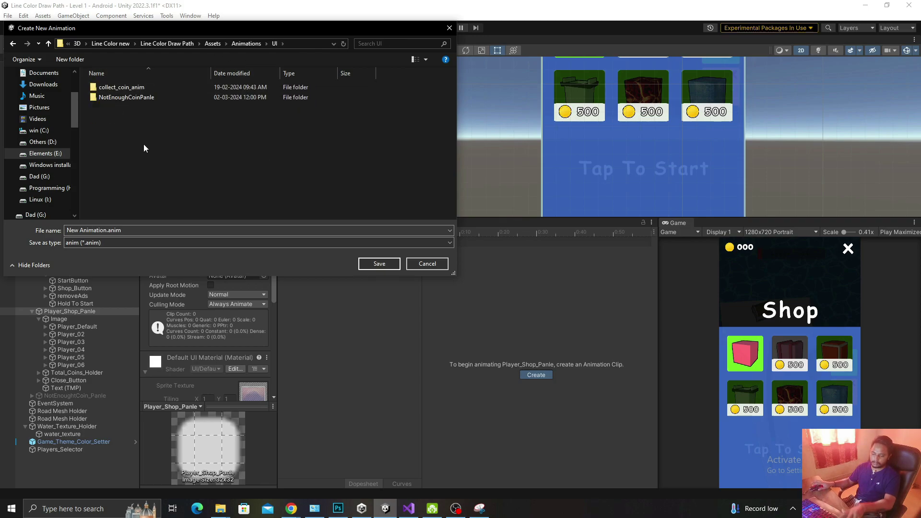
key("ctrl+shift+n")
type("Player_Sh")
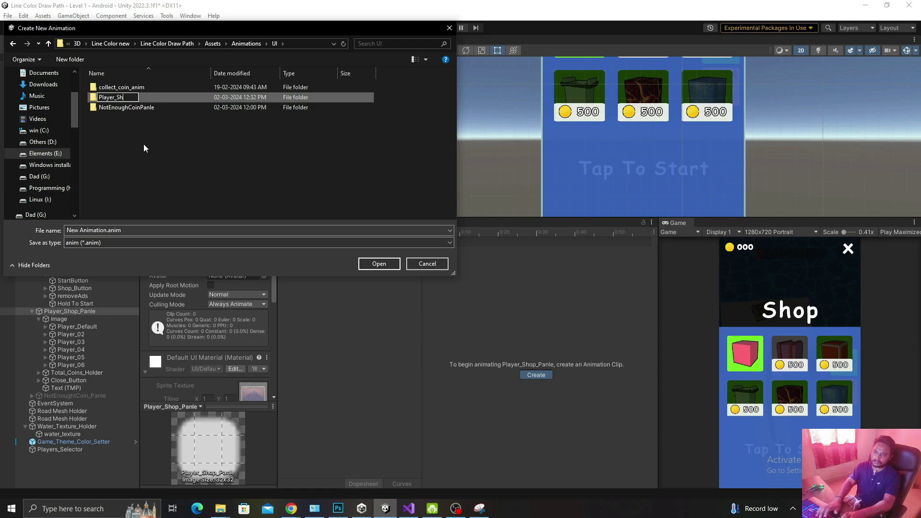
type("op")
key("Return")
key("Return")
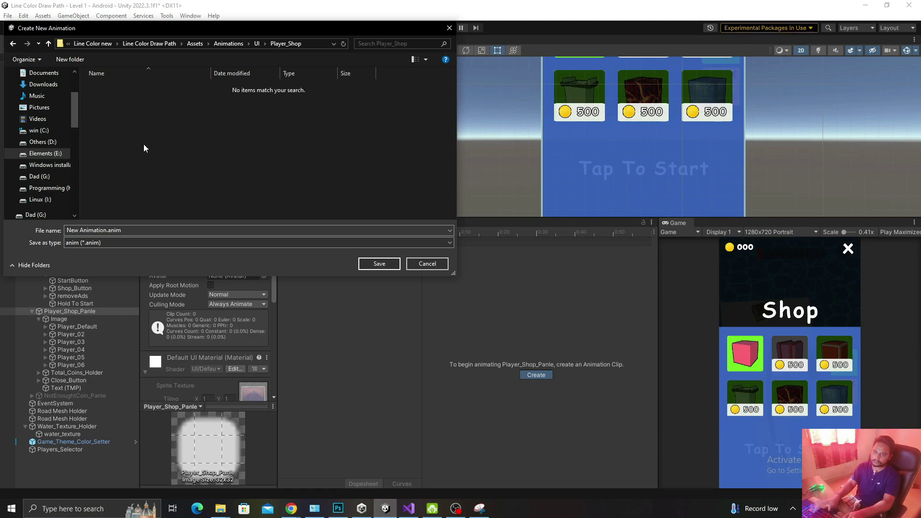
- Name the clip player_shop_enter_animation and save it
left_click(107, 231)
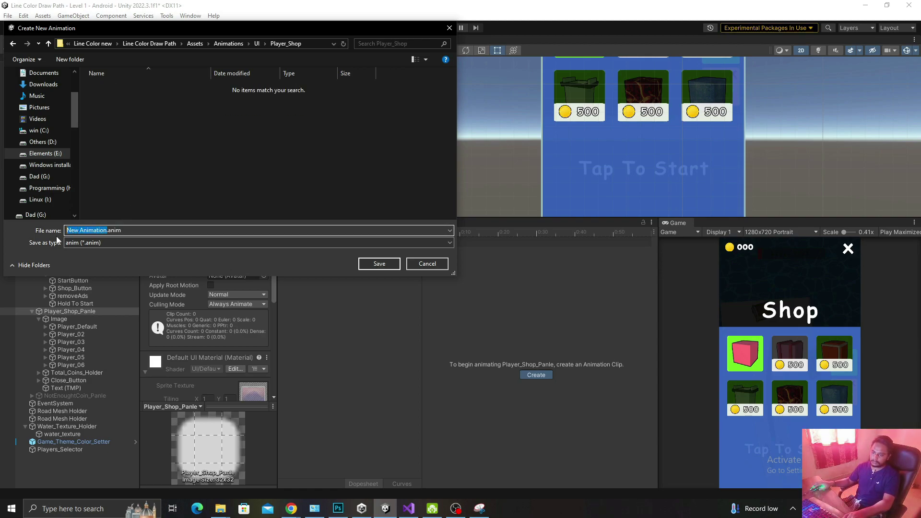
type("player_shop_enter_a")
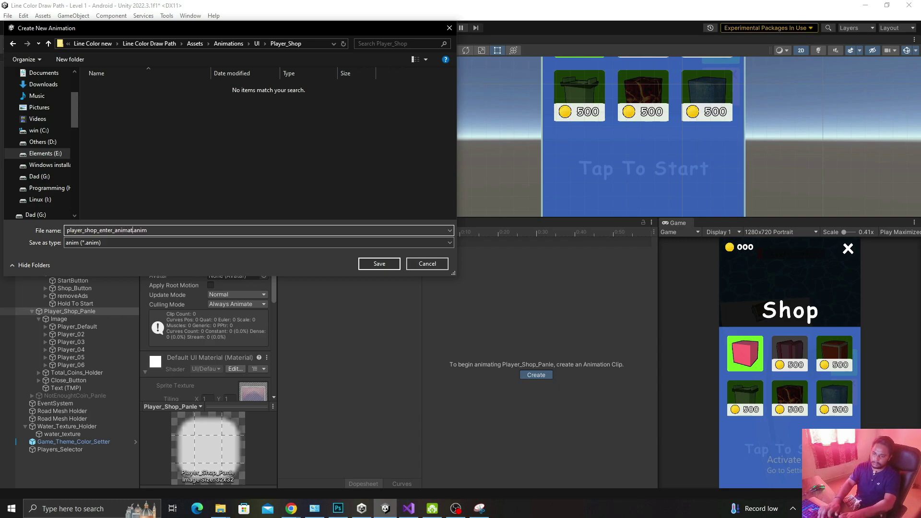
type("ion")
key("Return")
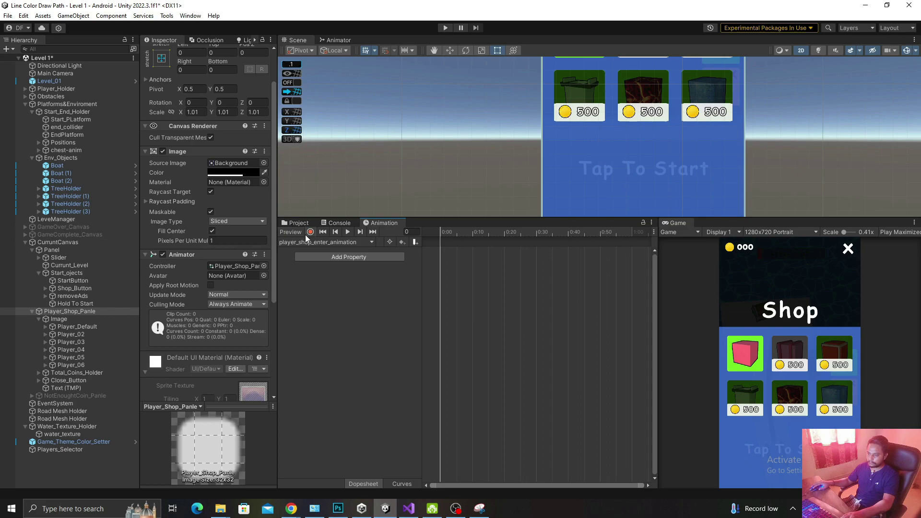
- Start recording and key the panel background Image alpha to 0 at frame 0
left_click(310, 232)
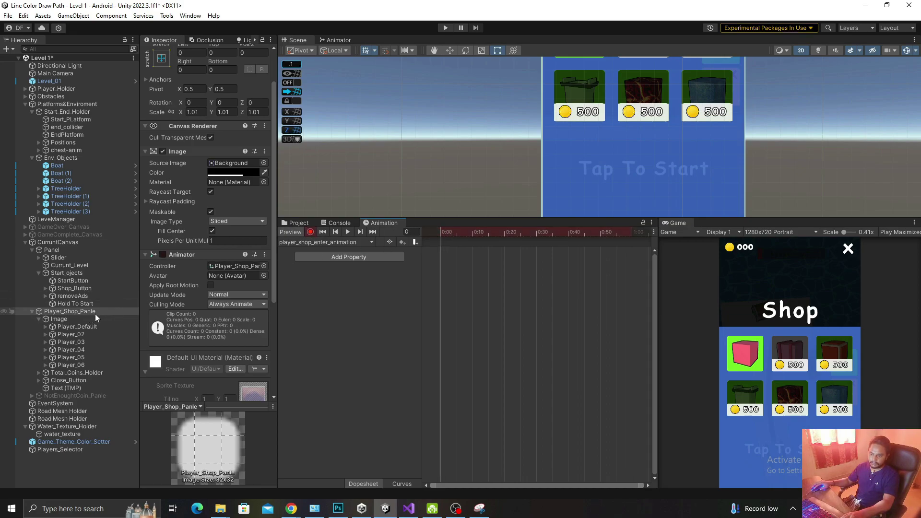
left_click(217, 172)
left_click_drag(287, 357, 224, 353)
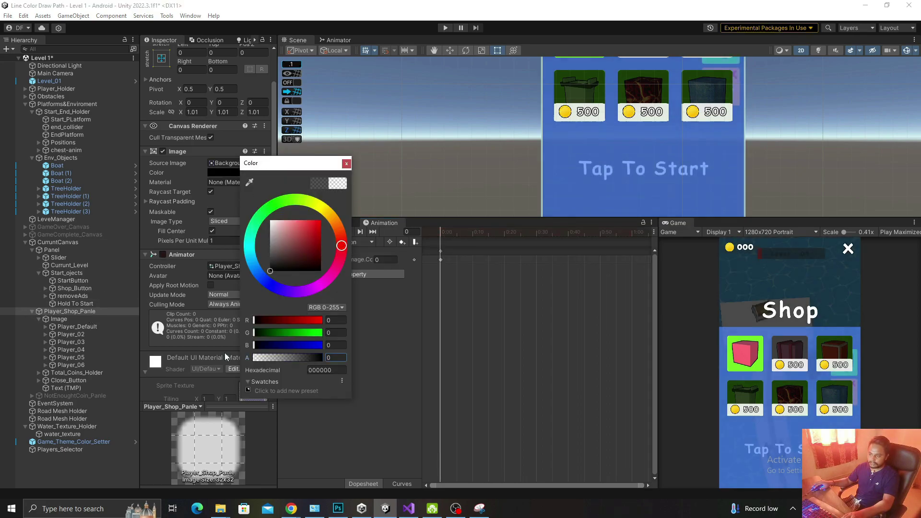
left_click(346, 164)
- At frame 15, key the background alpha to 172, then return to frame 0
left_click_drag(468, 234, 487, 239)
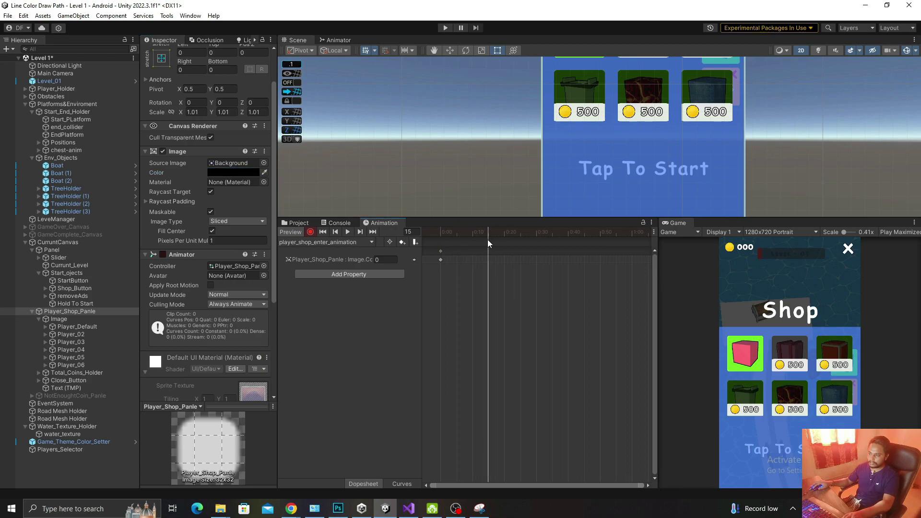
left_click(211, 172)
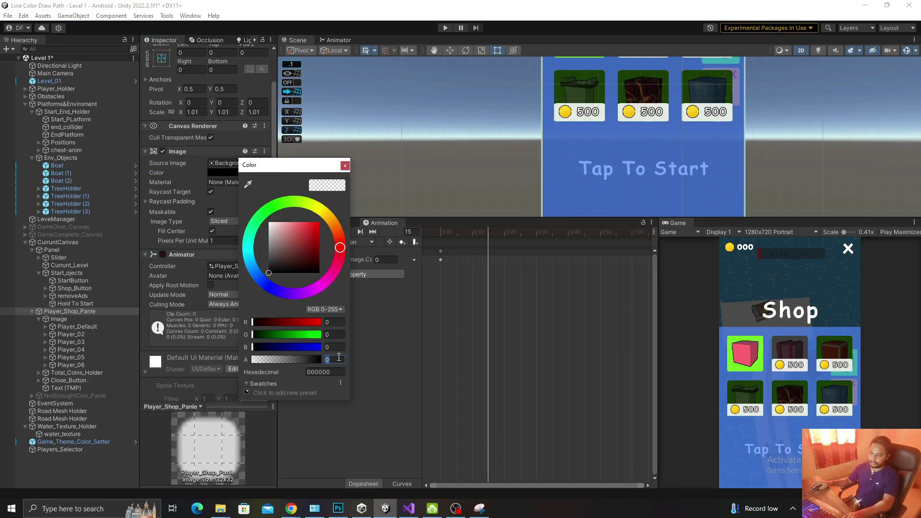
type("172")
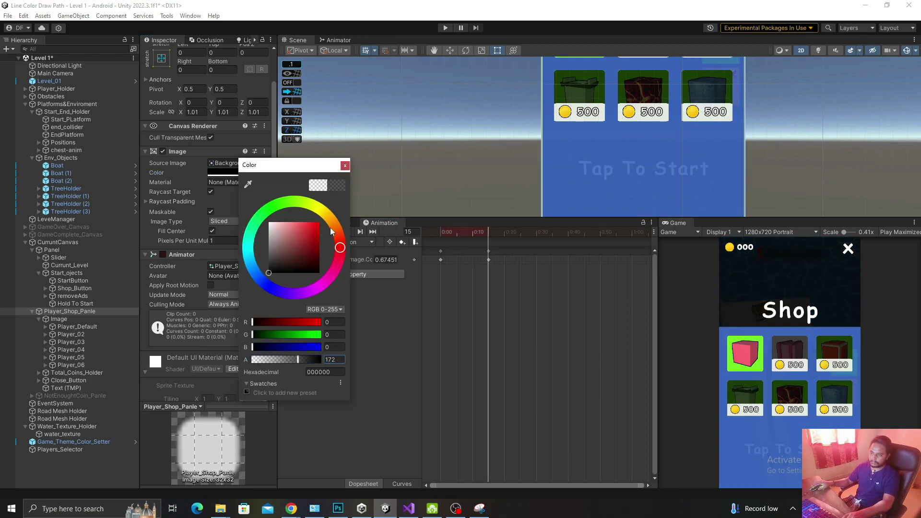
left_click(345, 165)
left_click(441, 232)
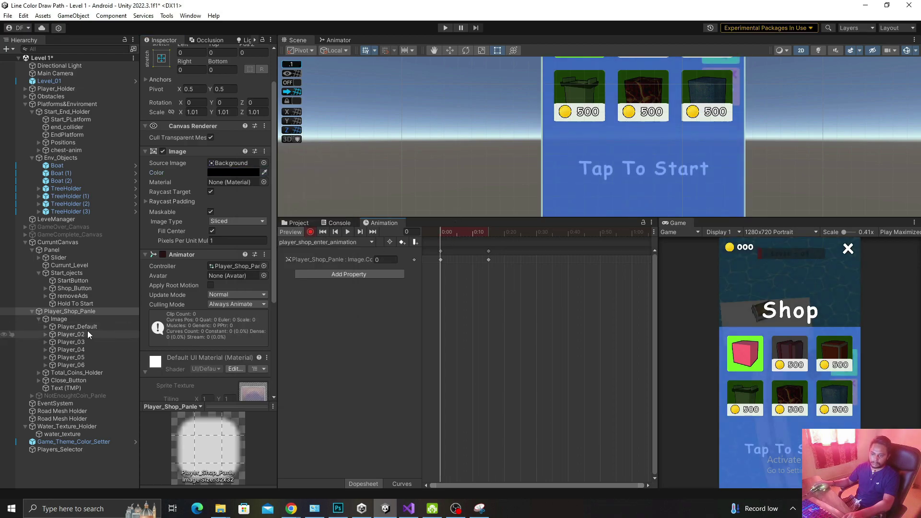
- Select the Image item grid and key its Rect Transform Top to 510 at frame 30
left_click(67, 319)
key("f")
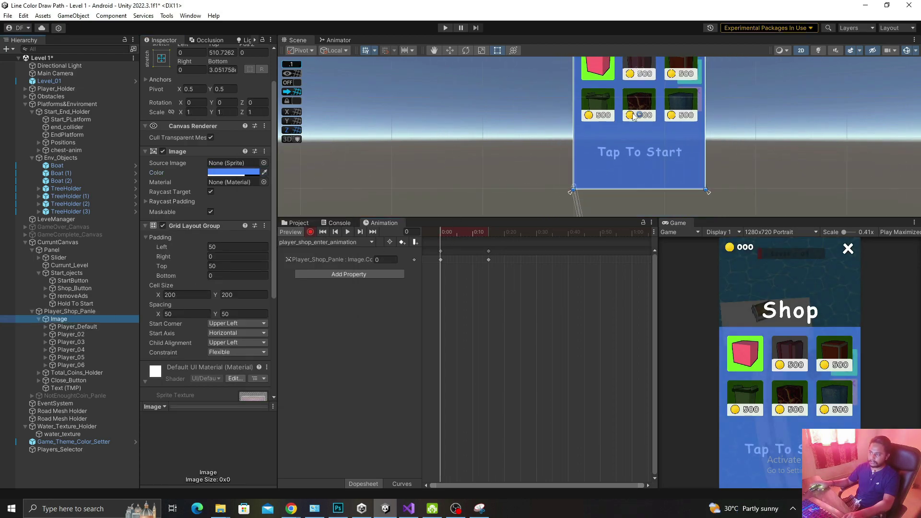
scroll(260, 105, "up", 3)
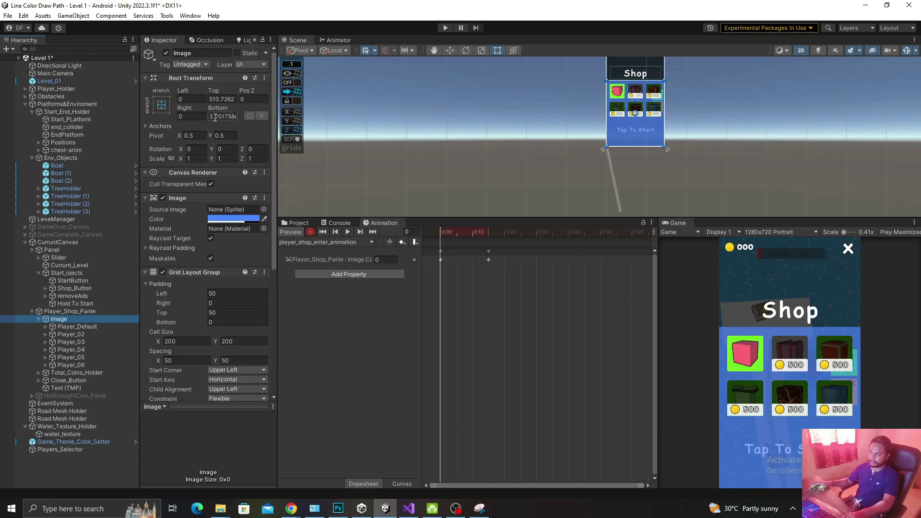
left_click_drag(487, 231, 536, 241)
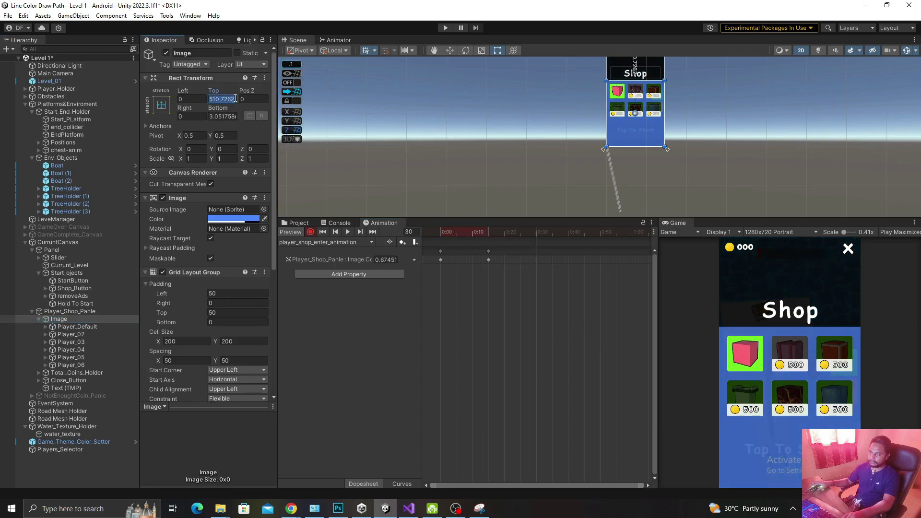
type("510")
key("Return")
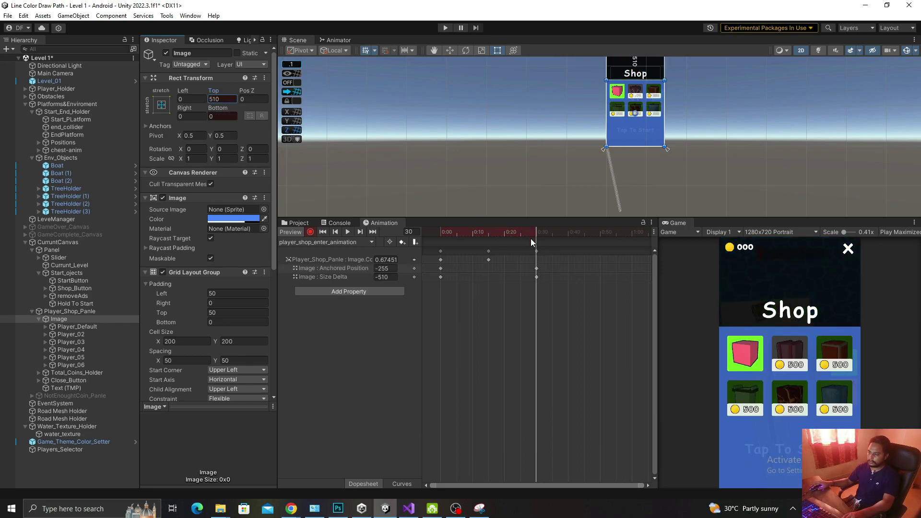
- At frame 0, drag the grid far below the screen and preview the slide-up
left_click_drag(530, 241, 418, 233)
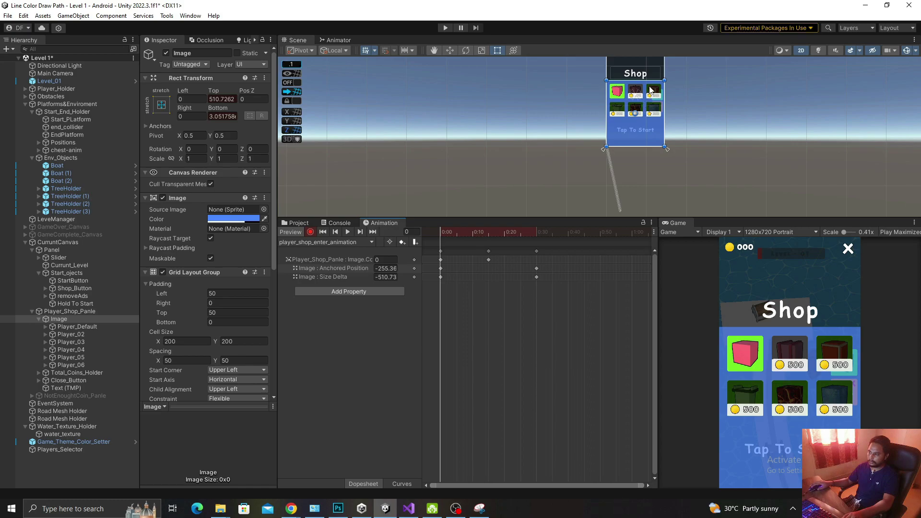
left_click_drag(637, 76, 634, 145)
mouse_move(442, 233)
left_mouse_down()
mouse_move(530, 235)
mouse_move(439, 235)
left_mouse_up()
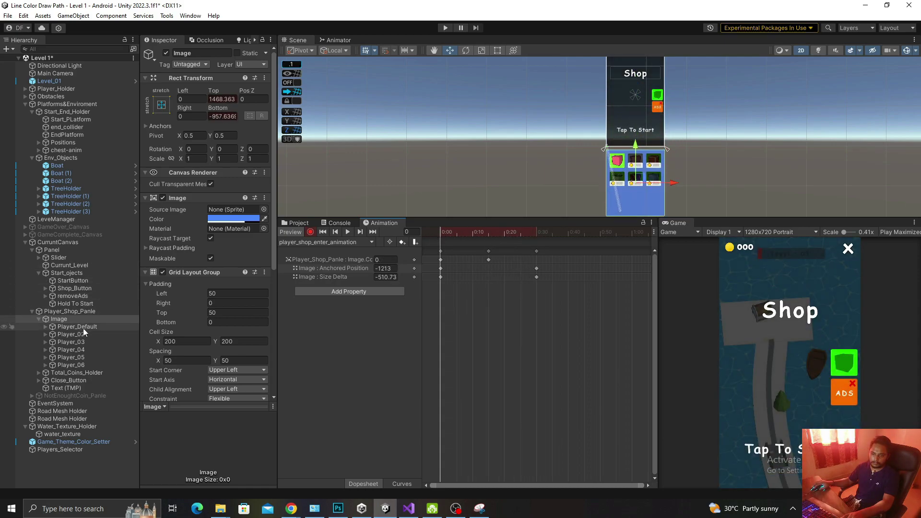
- Key the Shop title's Pos X at -1228 on frame 0, -997 on frame 15, 0 on frame 30
left_click(74, 387)
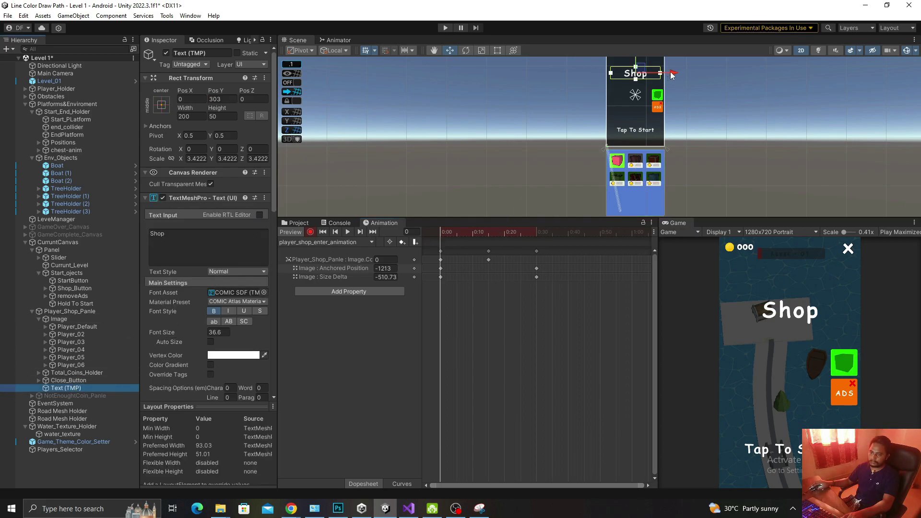
left_click_drag(673, 75, 583, 77)
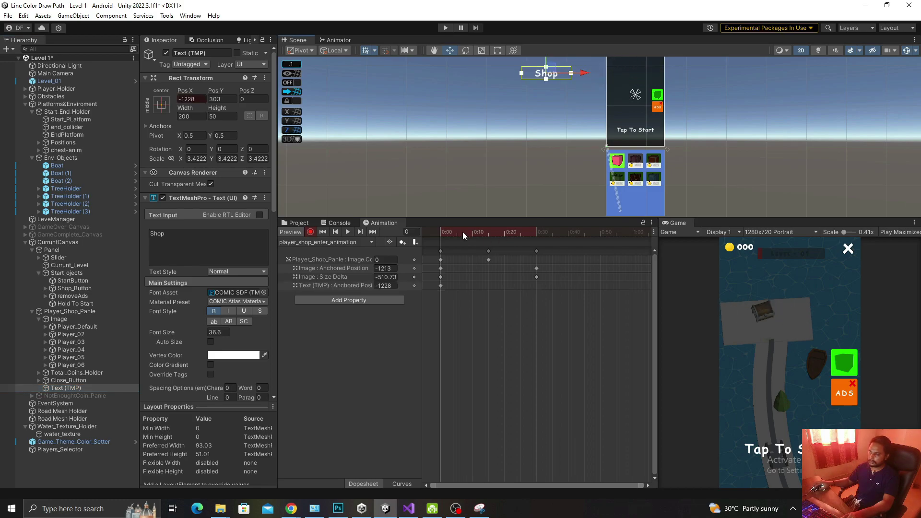
left_click_drag(462, 232, 489, 233)
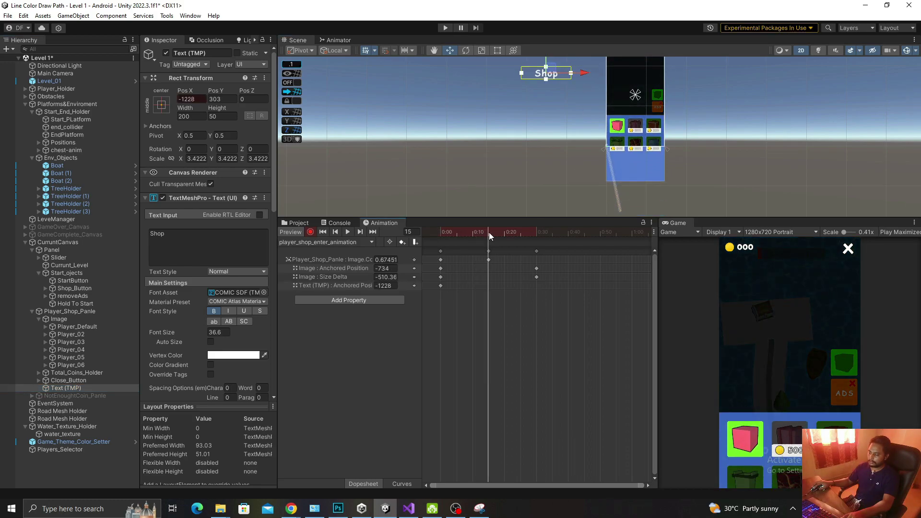
left_click_drag(581, 75, 595, 84)
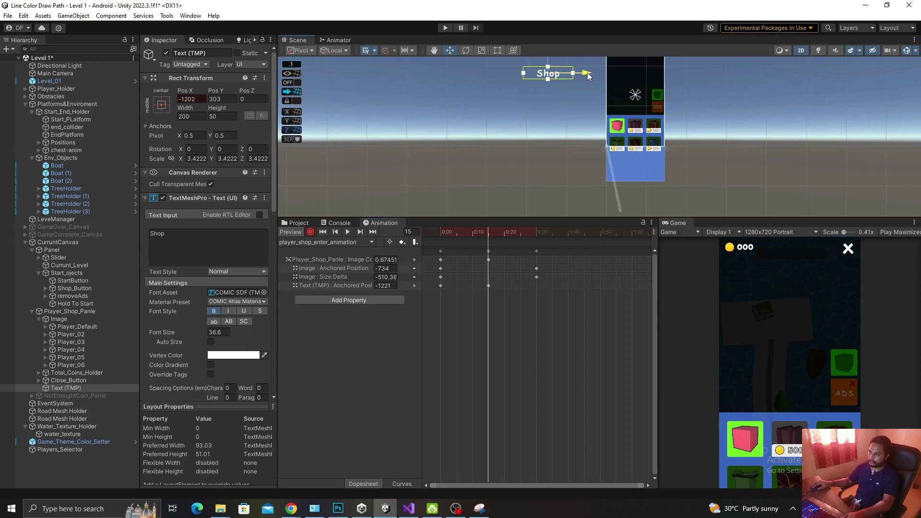
left_click_drag(500, 232, 536, 235)
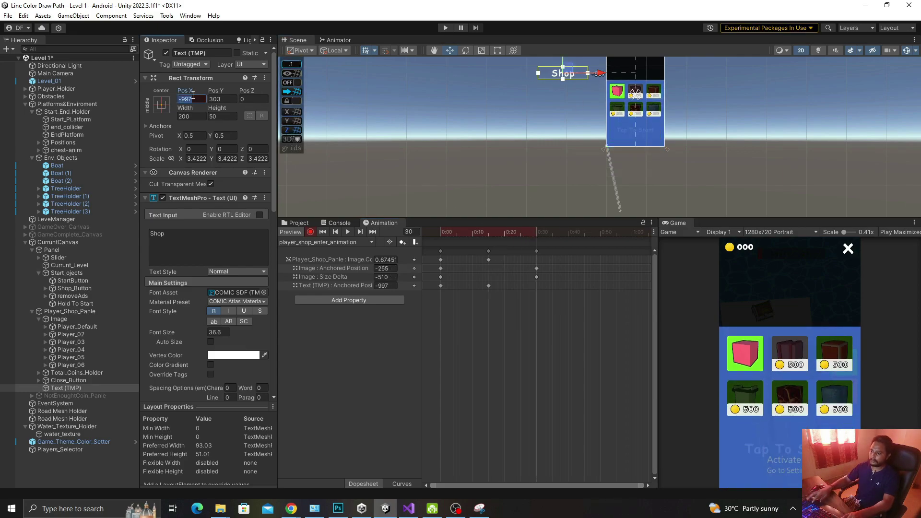
type("0")
- Preview the entrance animation, rewind to frame 0, and select Close_Button
left_click(347, 232)
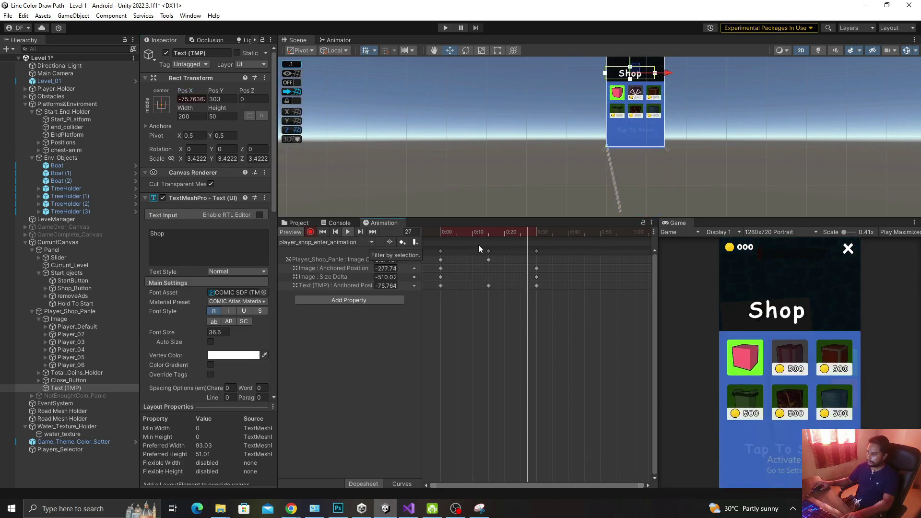
left_click(455, 232)
mouse_move(455, 232)
left_mouse_down()
mouse_move(544, 232)
mouse_move(440, 232)
left_mouse_up()
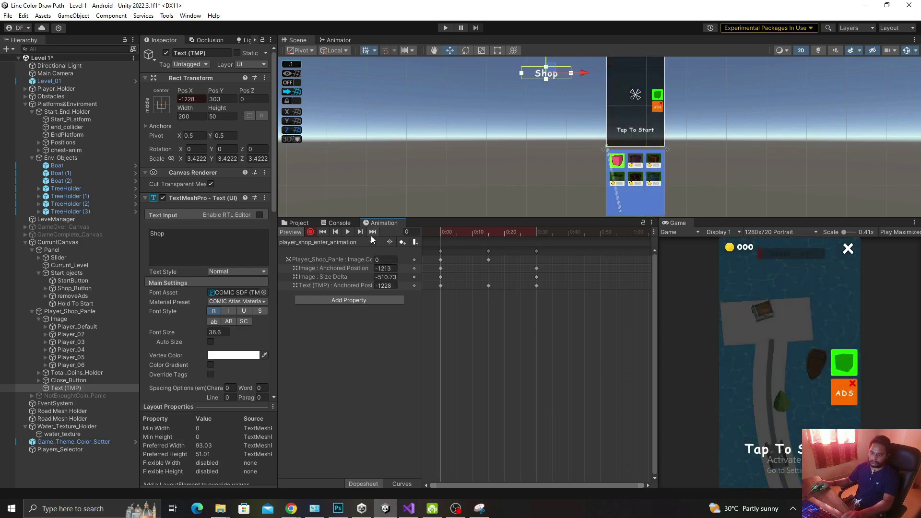
left_click(73, 380)
key("f")
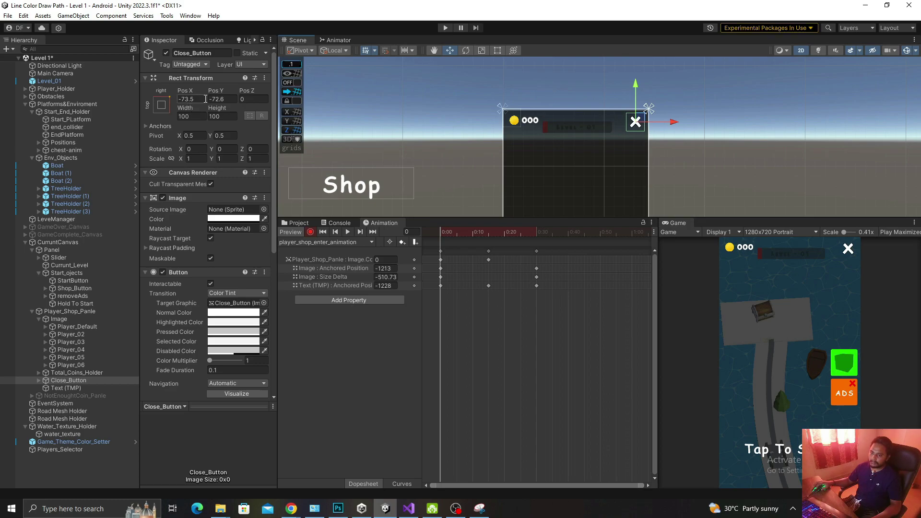
- Key Close_Button's Pos X so it starts off to the right and slides into place by frame 15
mouse_move(516, 235)
left_mouse_down()
mouse_move(537, 240)
mouse_move(487, 234)
left_mouse_up()
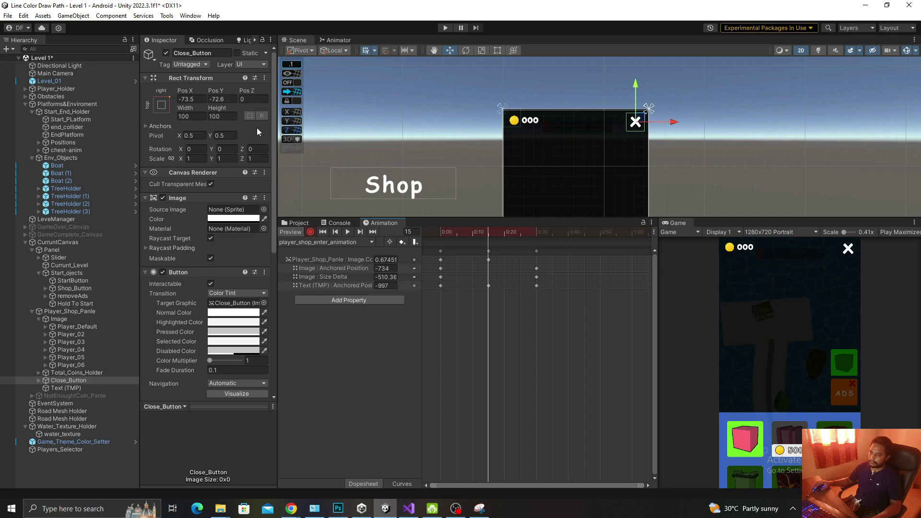
key("Return")
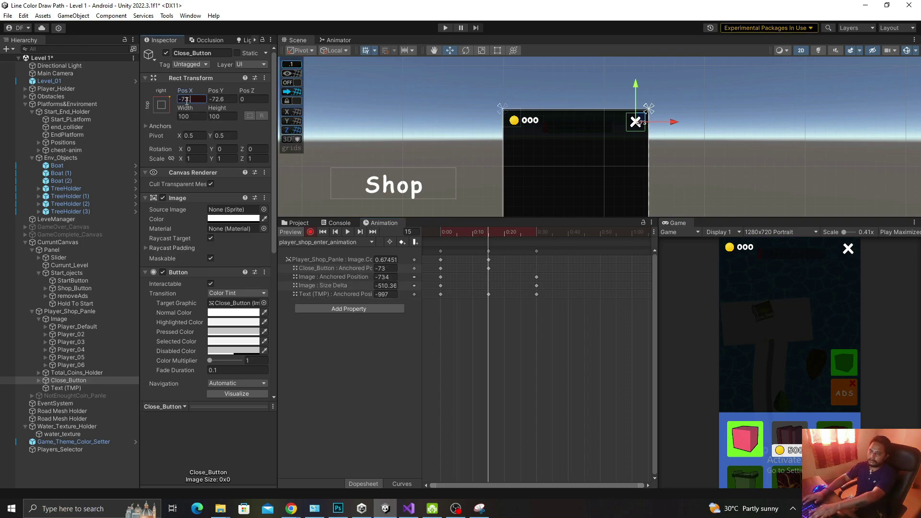
left_click_drag(496, 229, 415, 227)
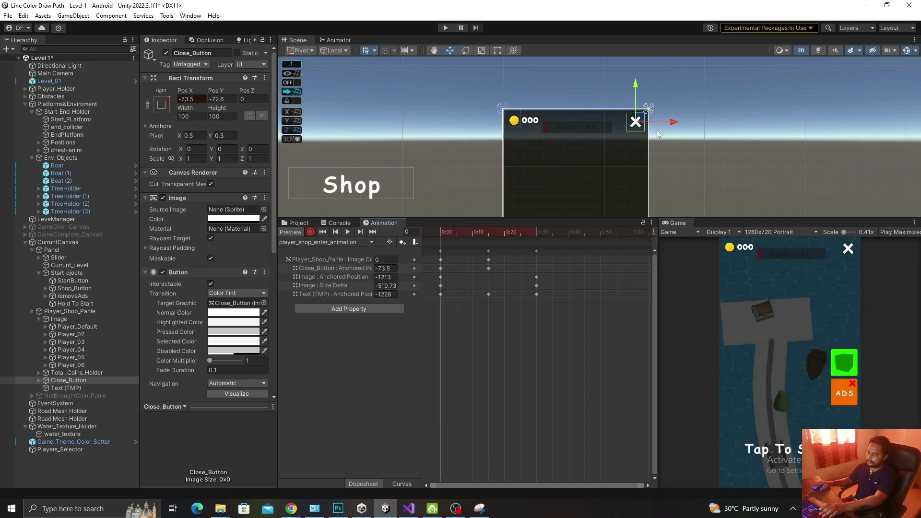
left_click_drag(672, 122, 729, 123)
left_click(463, 231)
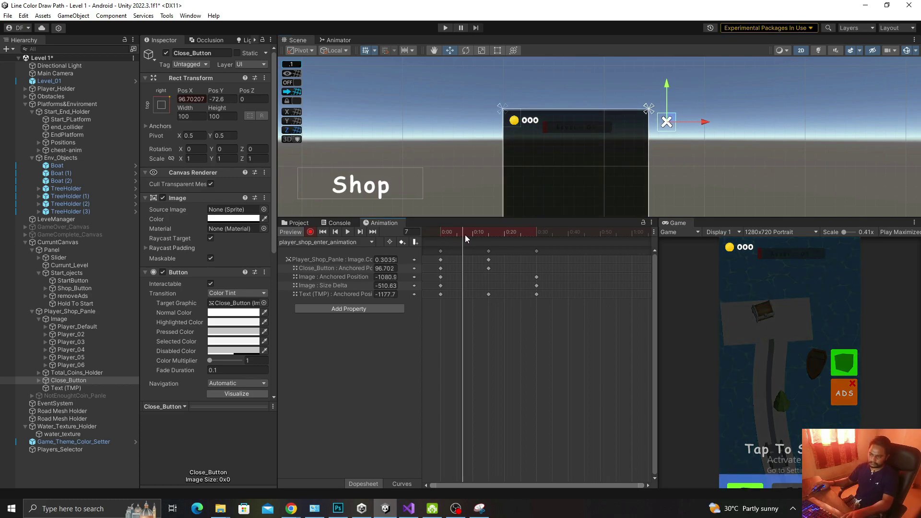
left_click_drag(465, 238, 489, 239)
- Key Total_Coins_Holder's Pos X at 50 so the coin counter slides in from the left
left_click(104, 372)
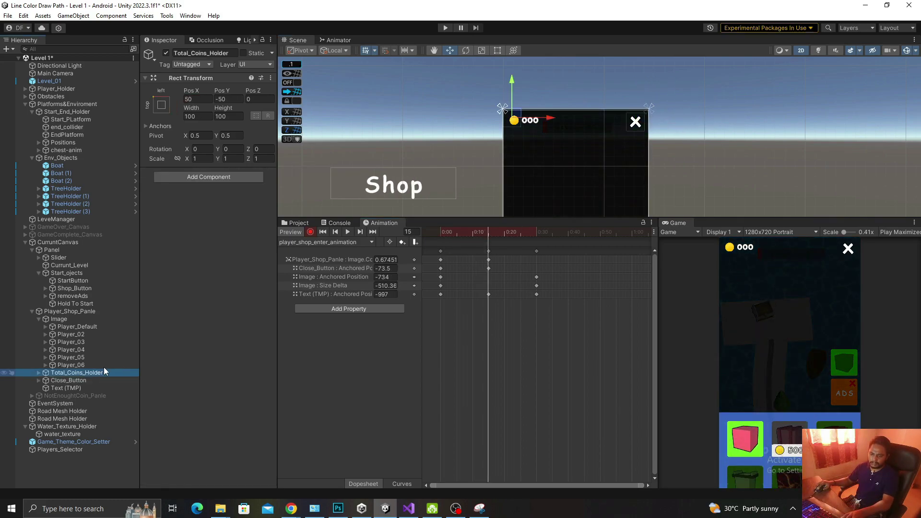
left_click(203, 99)
type("50")
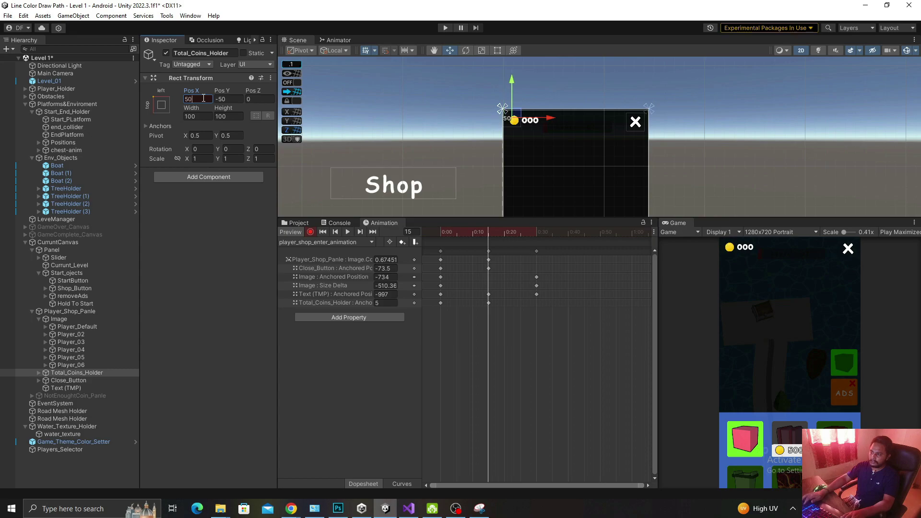
key("shift+comma")
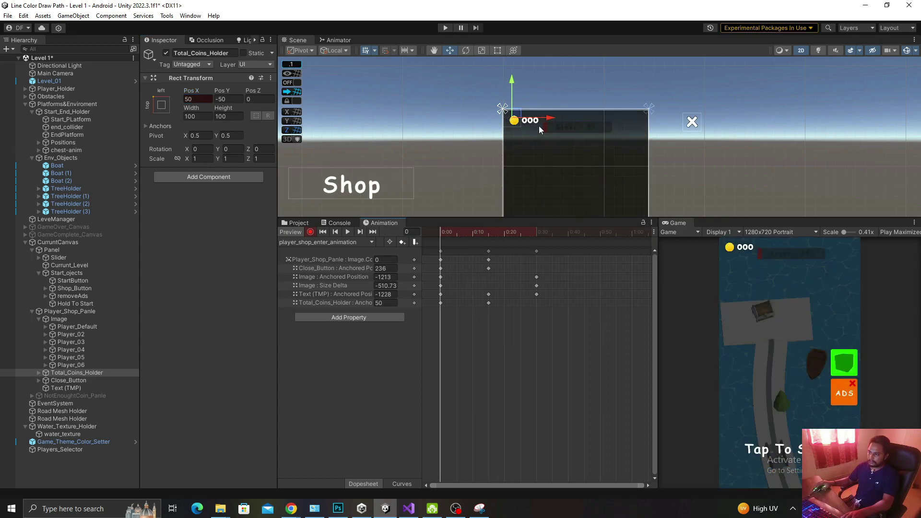
- Preview the shop enter animation playback from the first frame
left_click(350, 231)
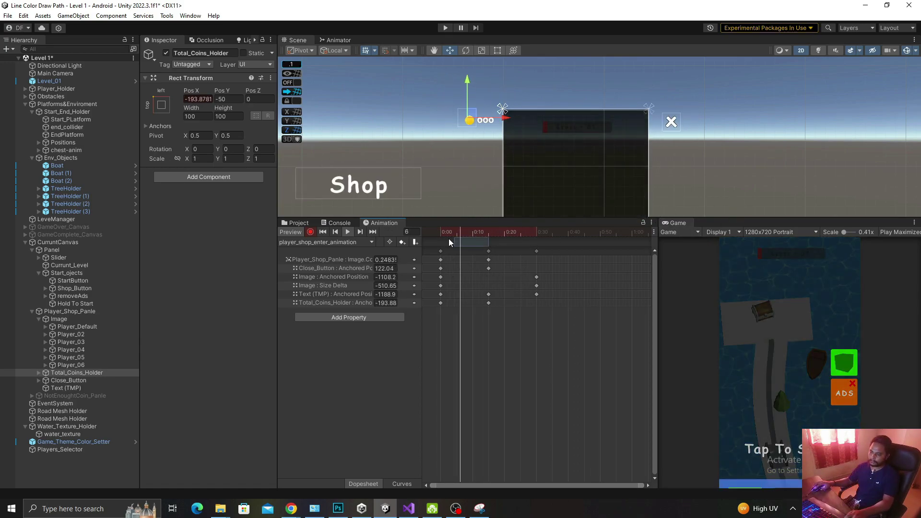
left_click(323, 233)
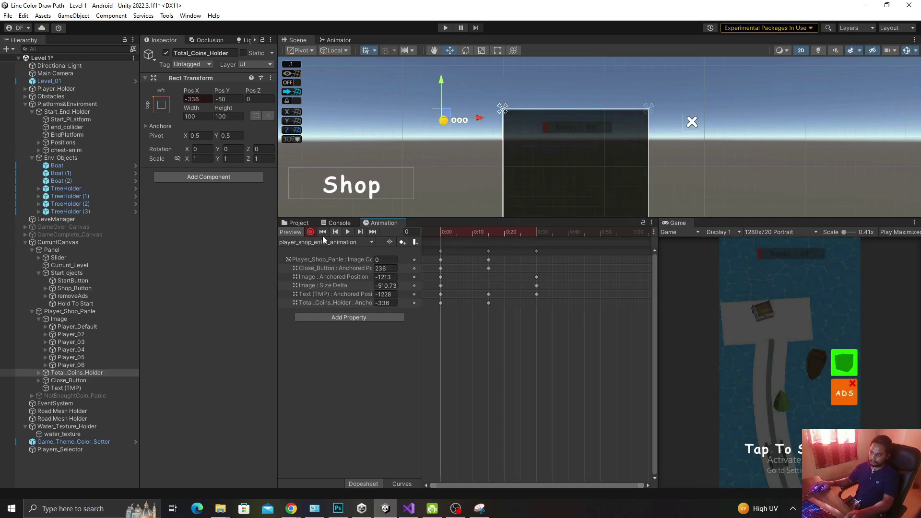
left_click(299, 223)
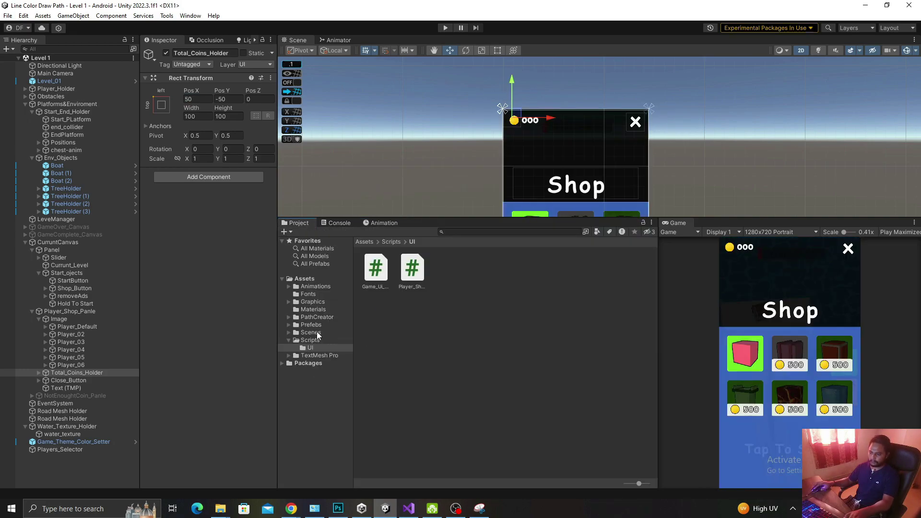
- Inspect the loop time setting of player_shop_enter_animation in Assets > Animations > UI > Player_Shop
left_click(319, 288)
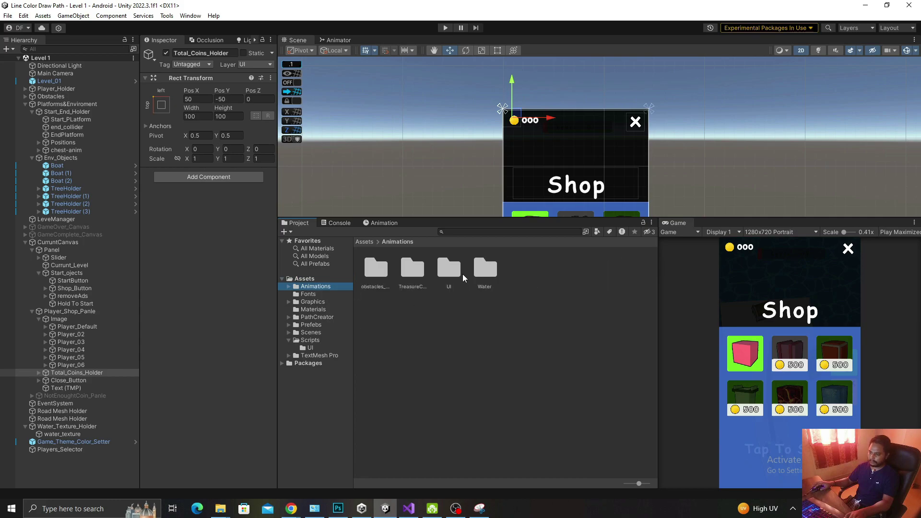
double_click(449, 269)
double_click(448, 271)
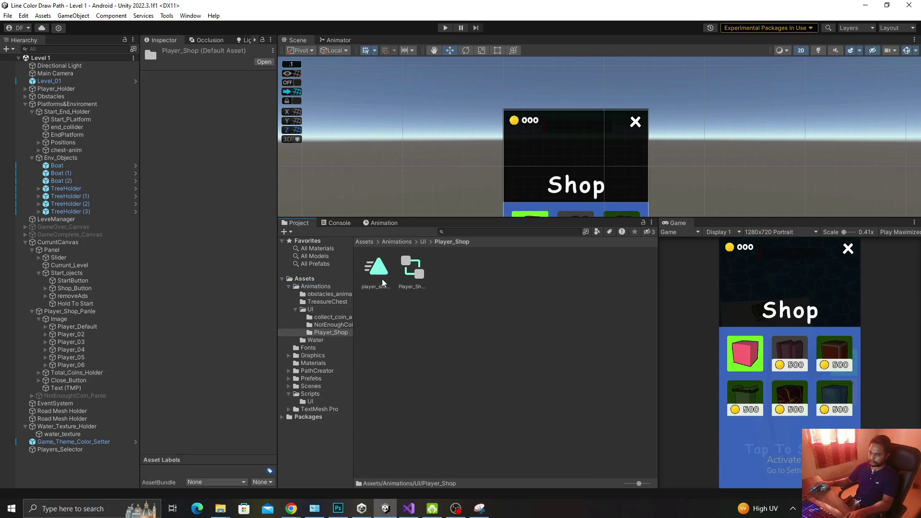
left_click(383, 283)
left_click(210, 85)
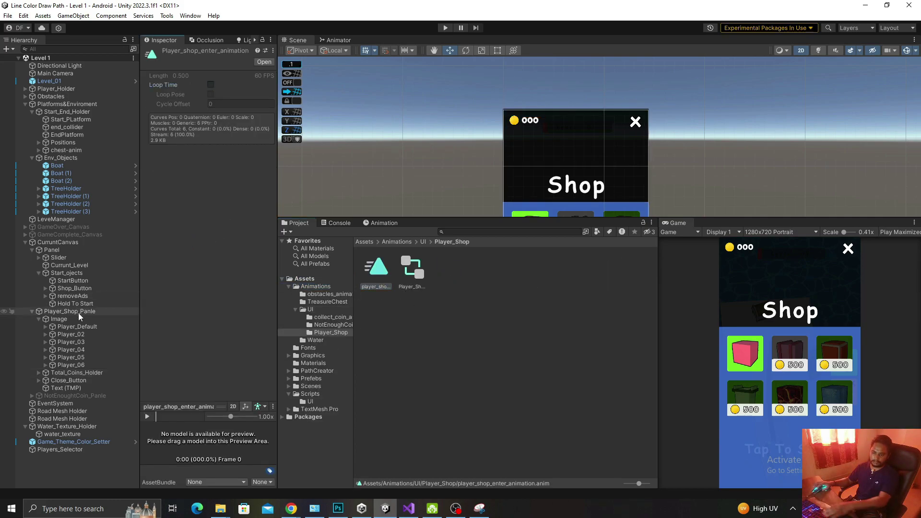
- Deactivate Player_Shop_Panle so the shop starts hidden
left_click(69, 311)
left_click(32, 311)
left_click(166, 53)
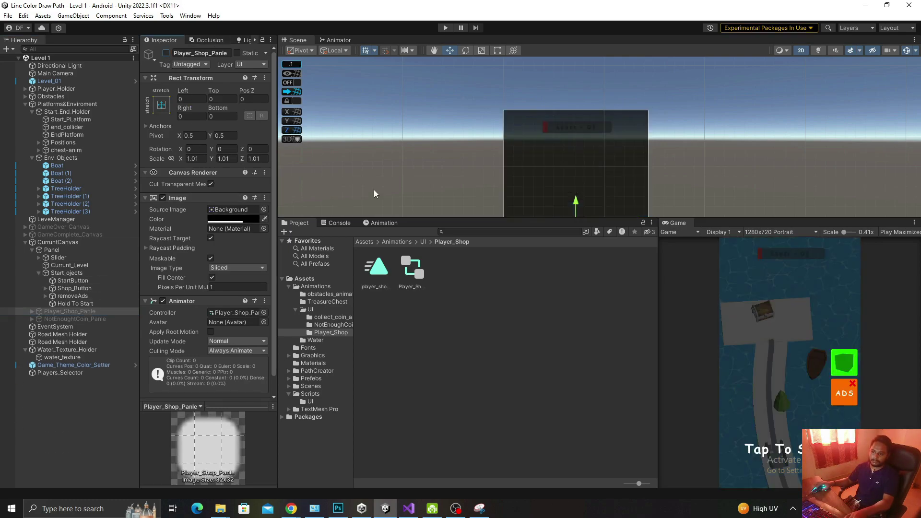
- Play-test the game, opening and closing the shop twice to watch its enter animation
left_click(444, 27)
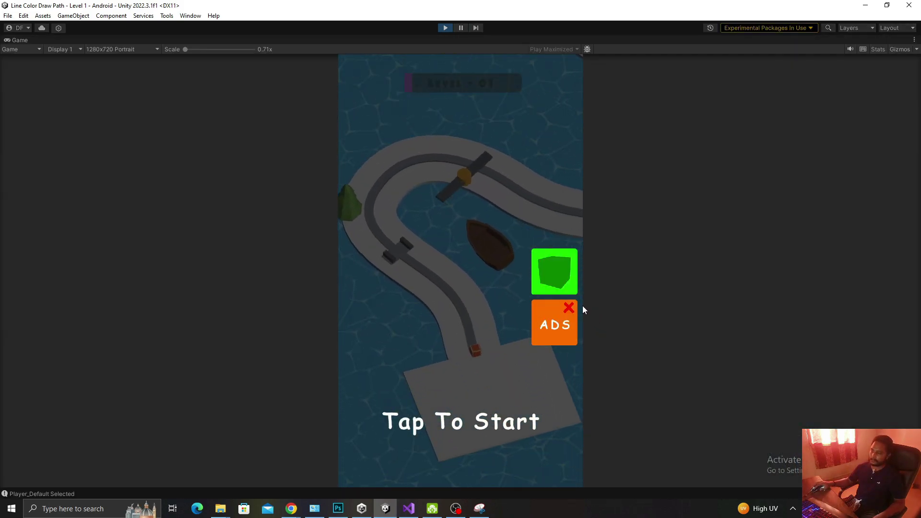
left_click(555, 272)
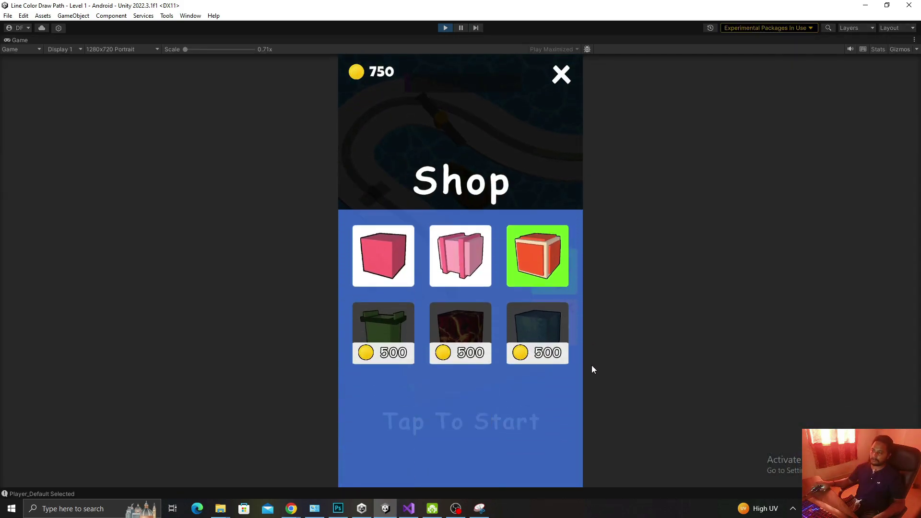
left_click(398, 270)
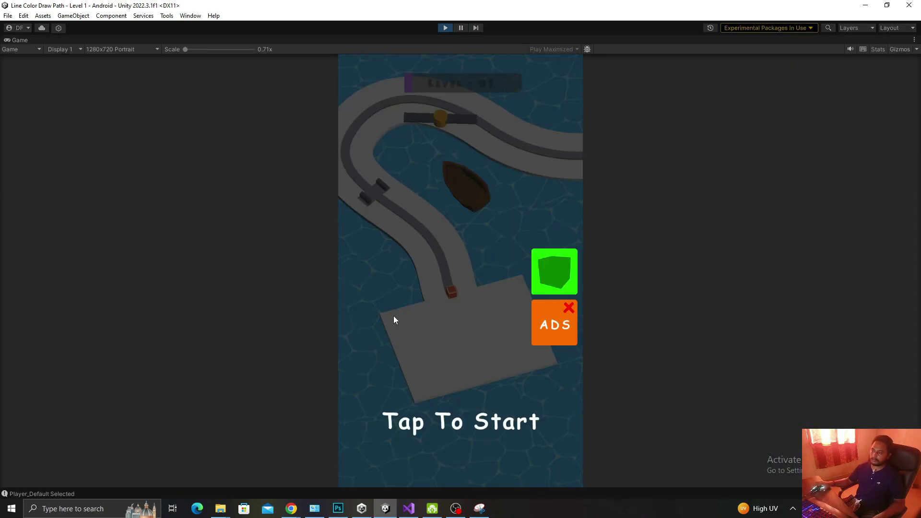
left_click(555, 284)
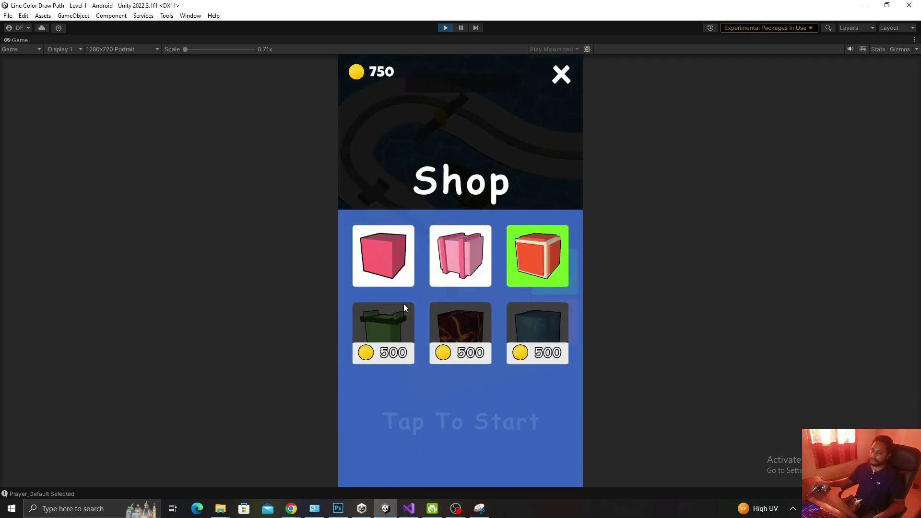
left_click(566, 78)
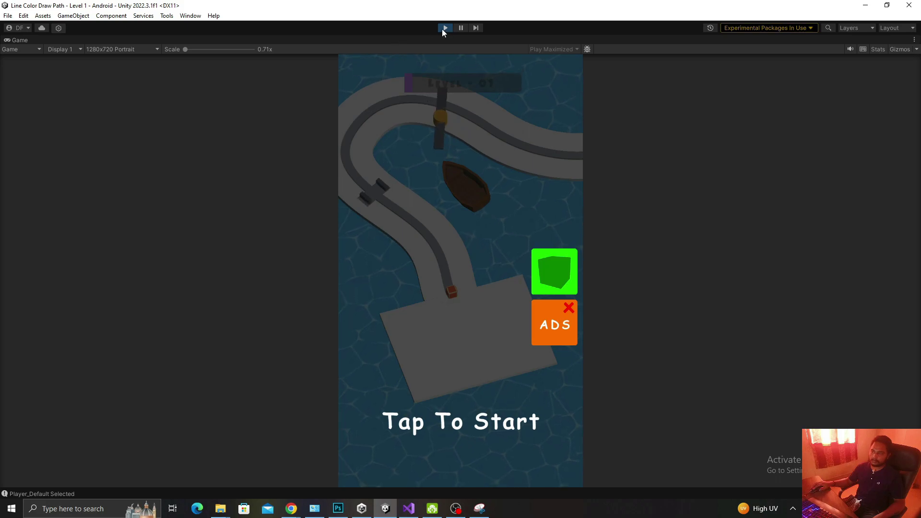
left_click(444, 28)
- Re-enable Player_Shop_Panle and make its background Image fully opaque
left_click(79, 311)
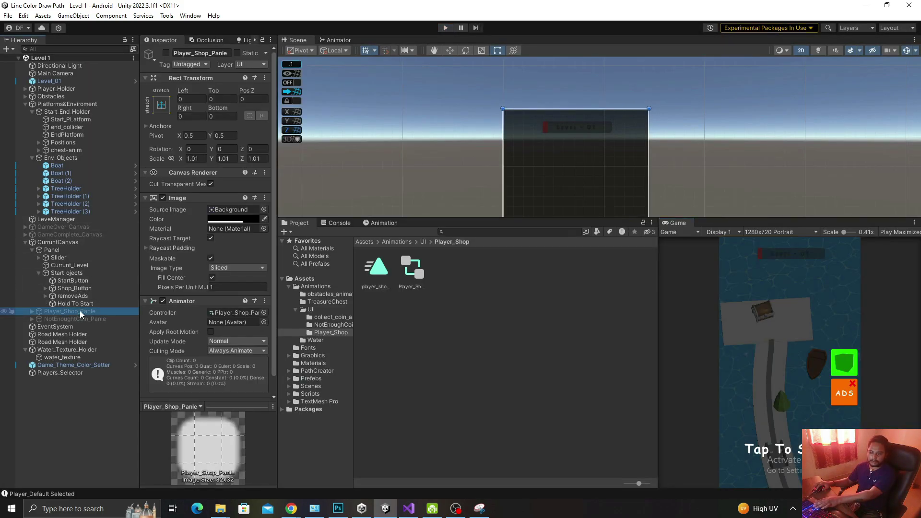
left_click(166, 52)
left_click(32, 311)
left_click(58, 318)
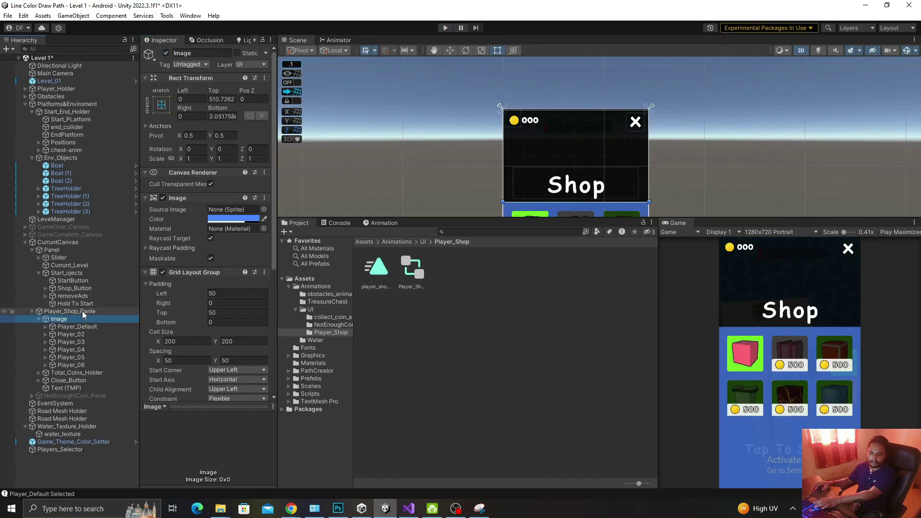
left_click(258, 219)
left_click_drag(309, 409, 335, 408)
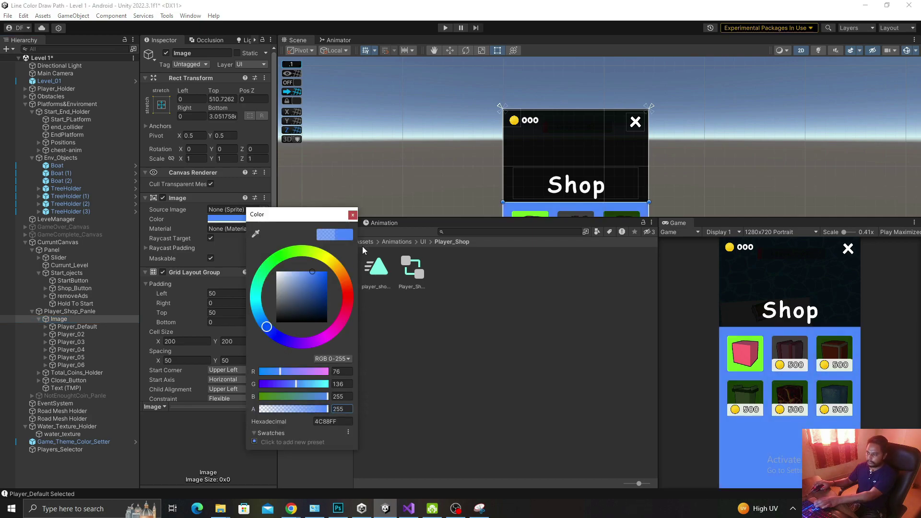
left_click(352, 215)
- Select the Selection highlight images of all six skin slots, Player_Default through Player_06
left_click(79, 326)
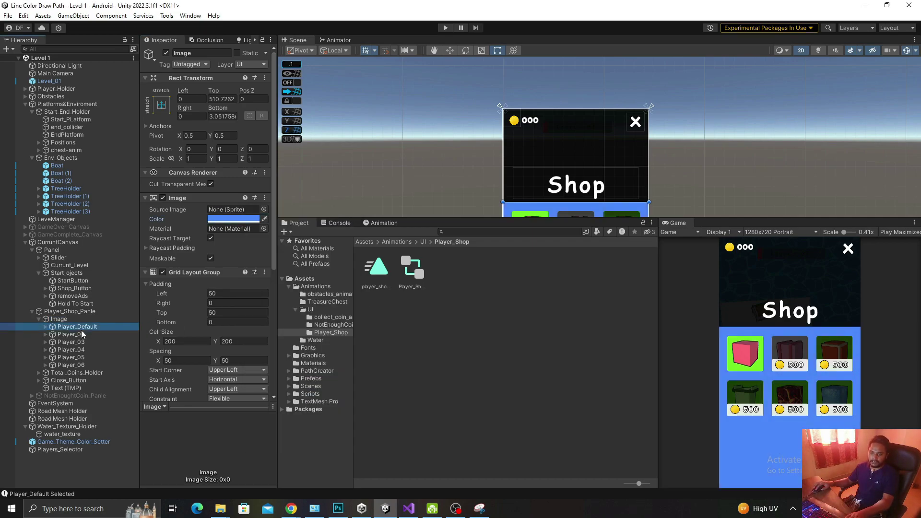
left_click(81, 332, "ctrl")
key("shift+Down")
key("shift+Down")
key("shift+Down")
key("shift+Down")
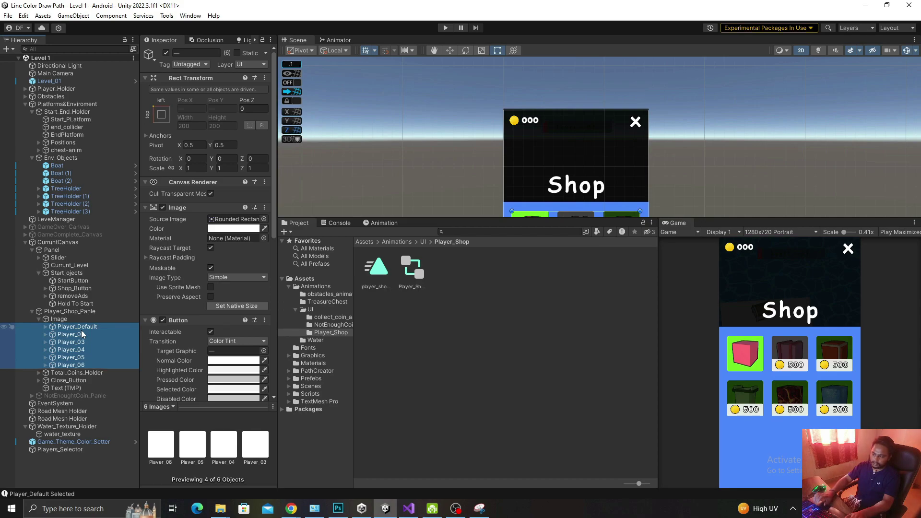
key("Right")
left_click(82, 333)
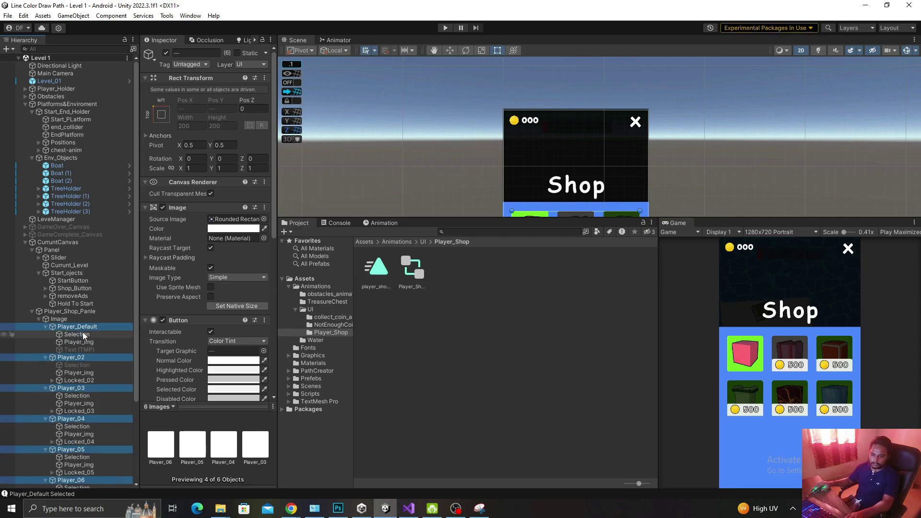
left_click(81, 365, "ctrl")
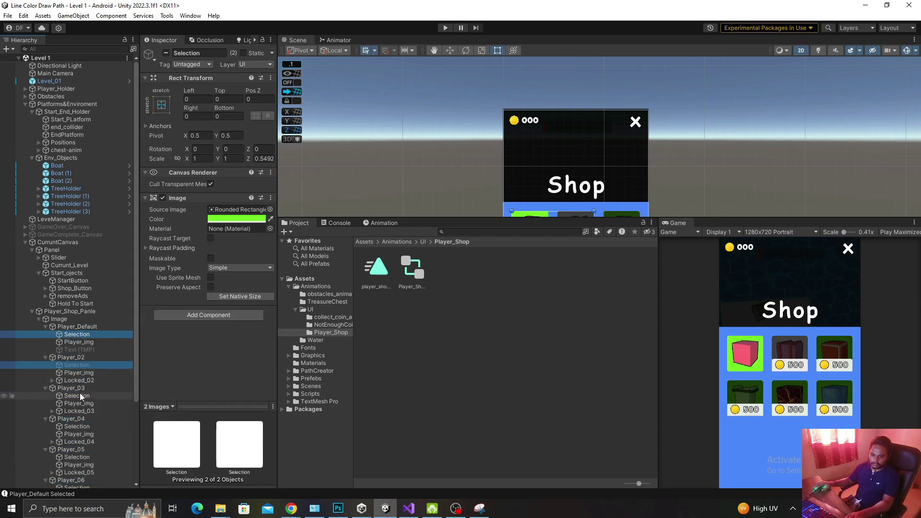
left_click(80, 395, "ctrl")
left_click(80, 426, "ctrl")
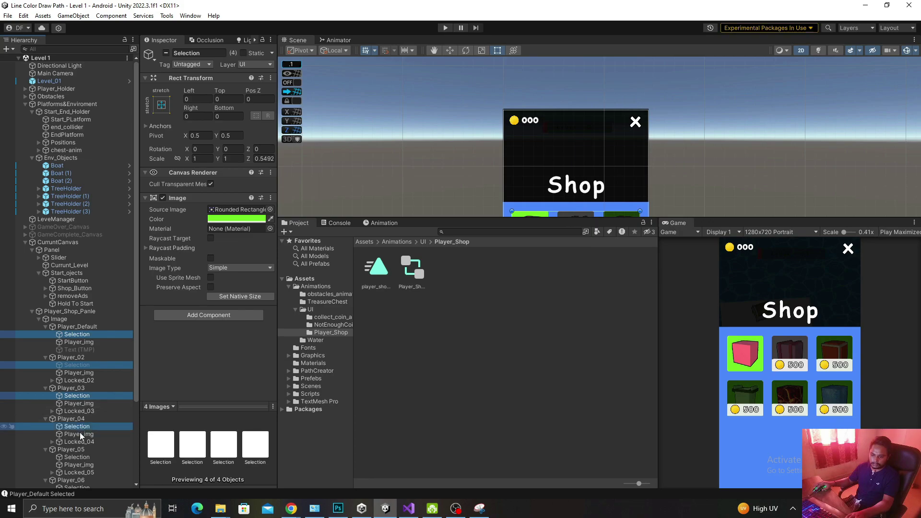
left_click(76, 457, "ctrl")
scroll(93, 457, "down", 3)
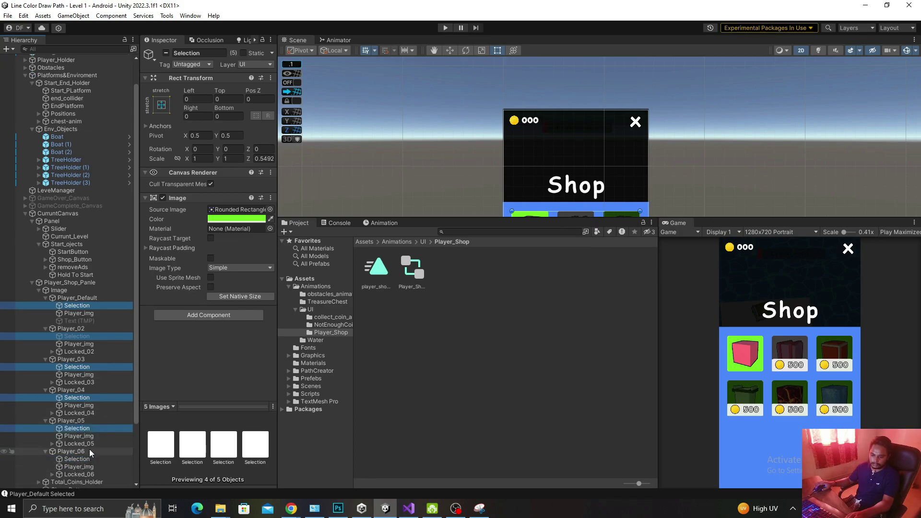
left_click(95, 458, "ctrl")
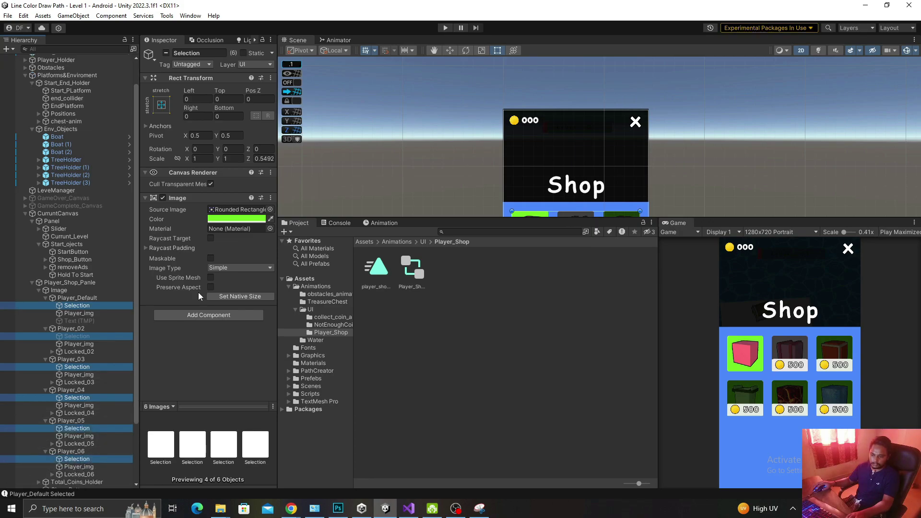
- Set the highlights' Image colour to cyan (hex 00FFE9)
left_click(235, 221)
left_click(264, 302)
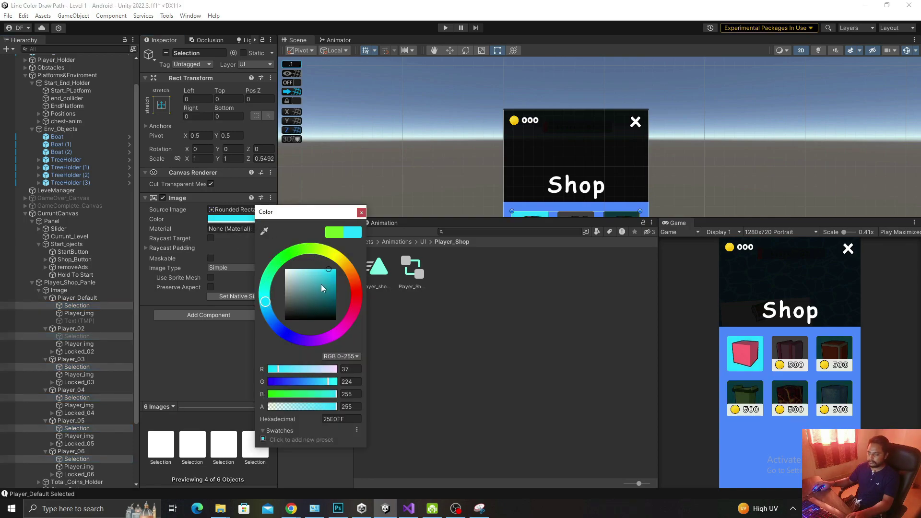
left_click_drag(265, 300, 264, 288)
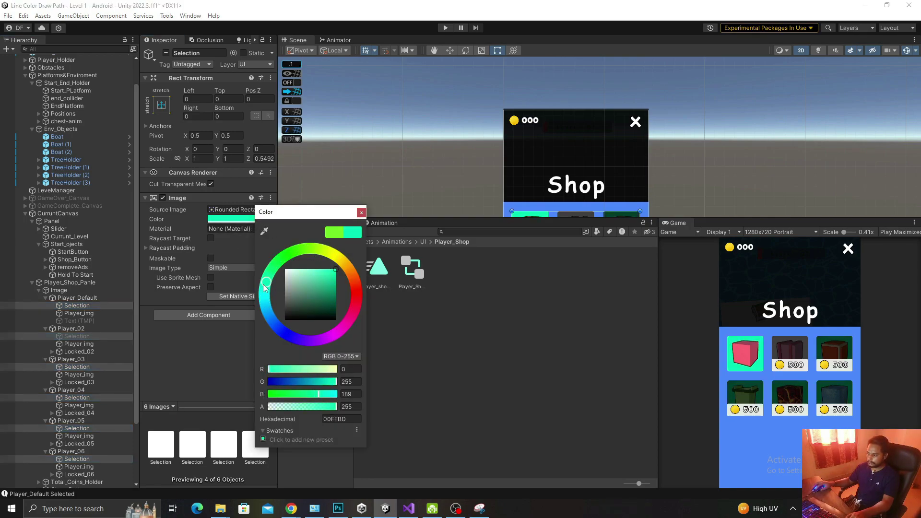
left_click(362, 213)
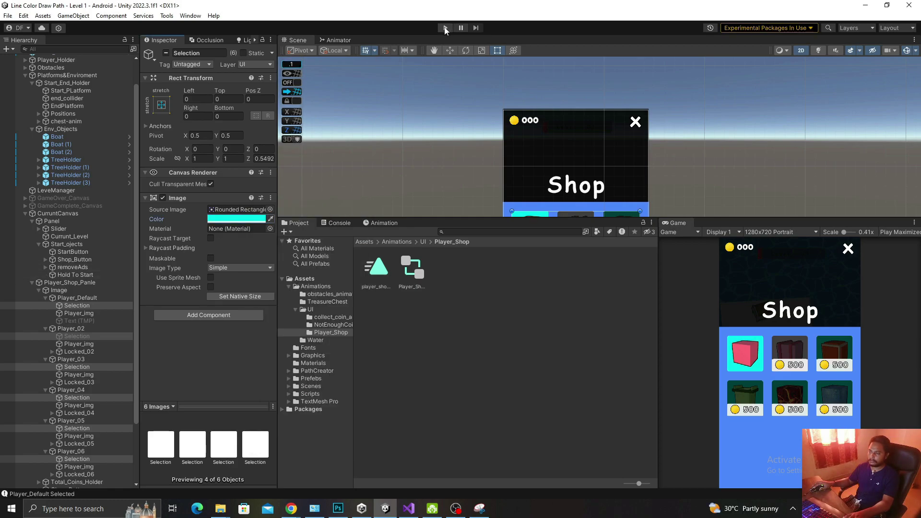
- Deactivate Player_Shop_Panle so it stays hidden until opened
left_click(69, 282)
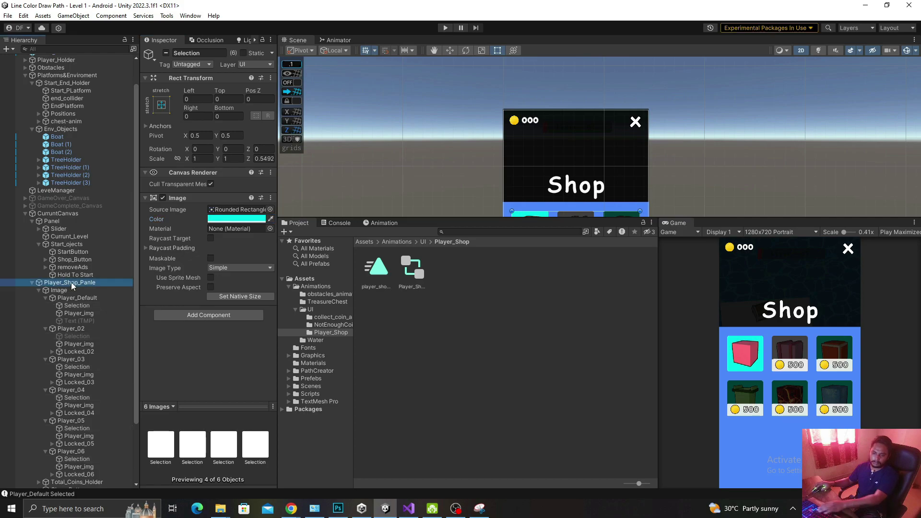
left_click(33, 282)
left_click(166, 53)
- Play-test the shop, choosing the pink and orange cube skins, then close it and stop
left_click(445, 27)
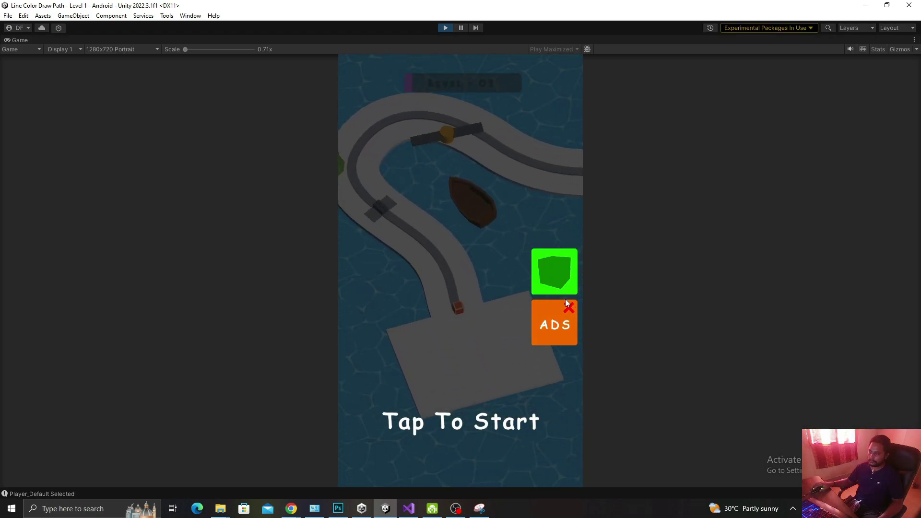
left_click(562, 290)
left_click(440, 269)
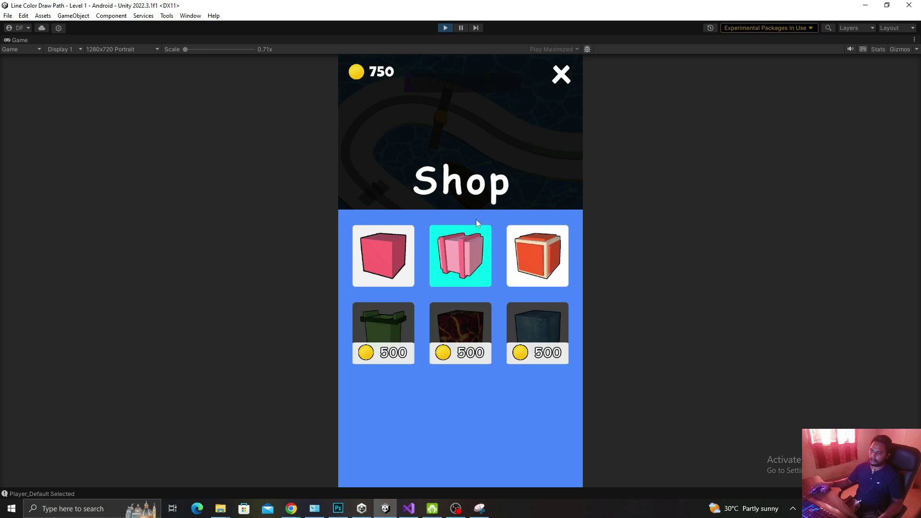
left_click(441, 257)
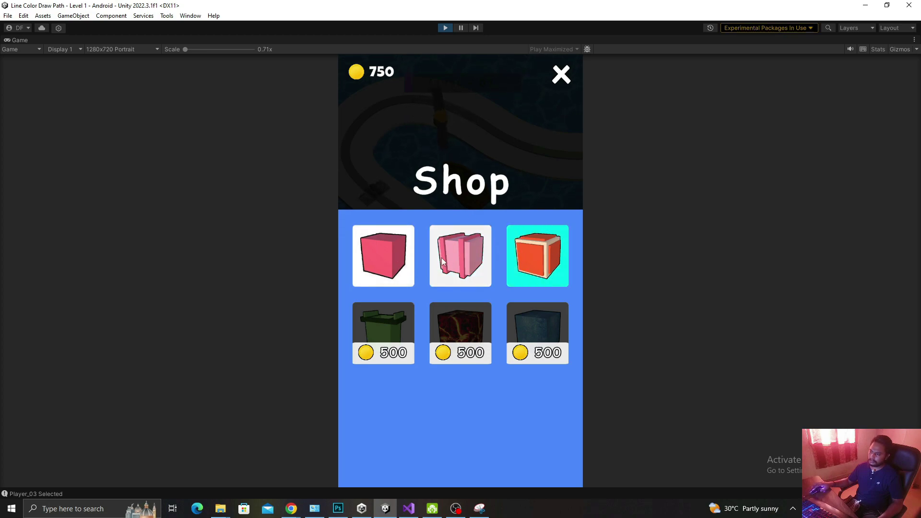
left_click(557, 80)
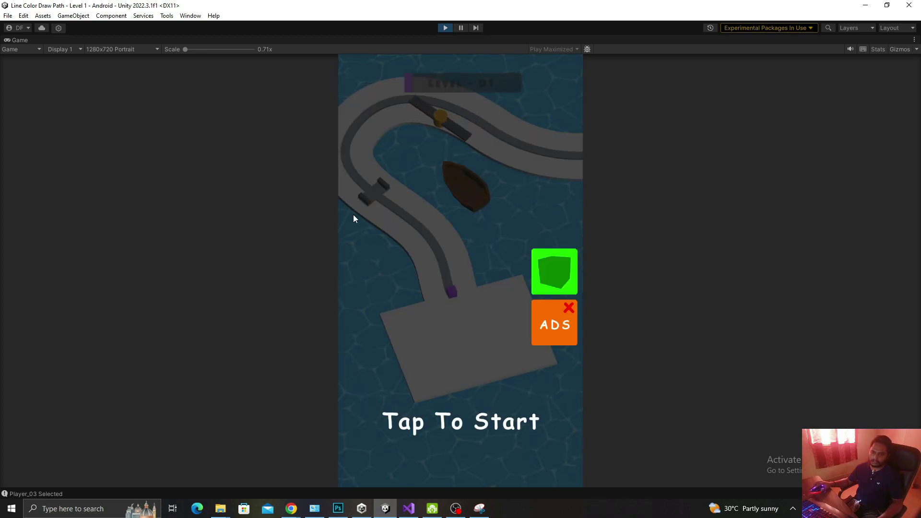
key("ctrl+p")
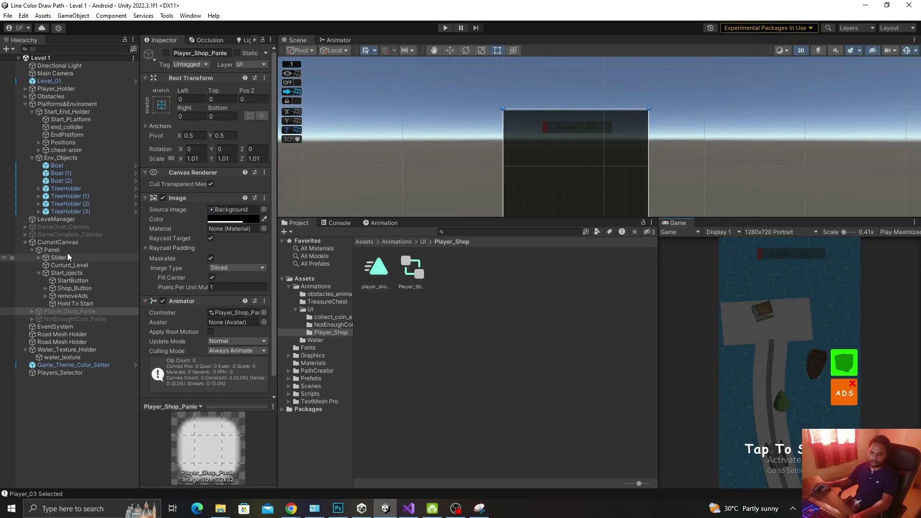
- Re-activate Player_Shop_Panle and inspect the default and second skins' Selection highlights
left_click(166, 53)
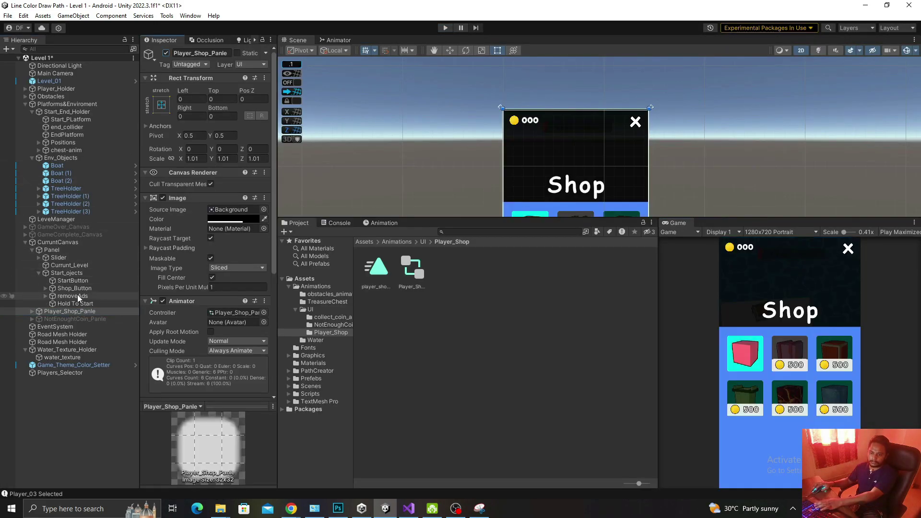
left_click(75, 311)
left_click(111, 319)
key("Down")
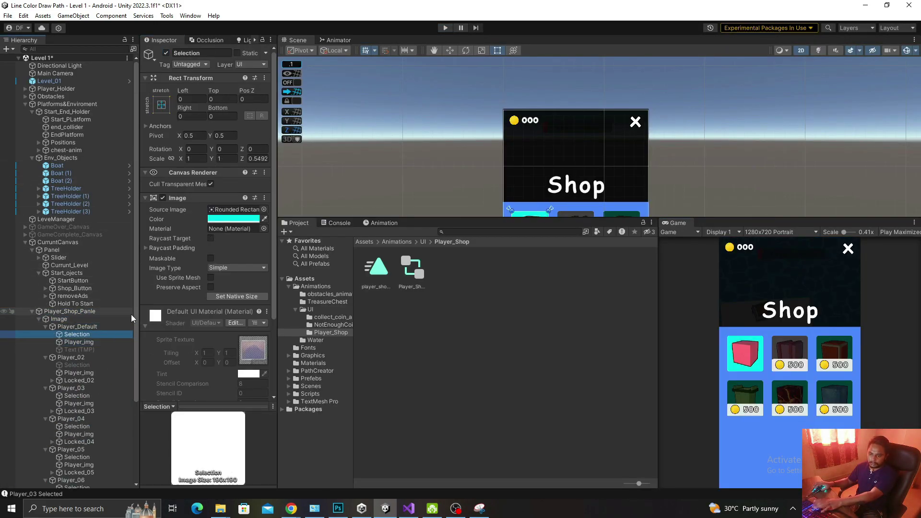
scroll(211, 326, "down", 2)
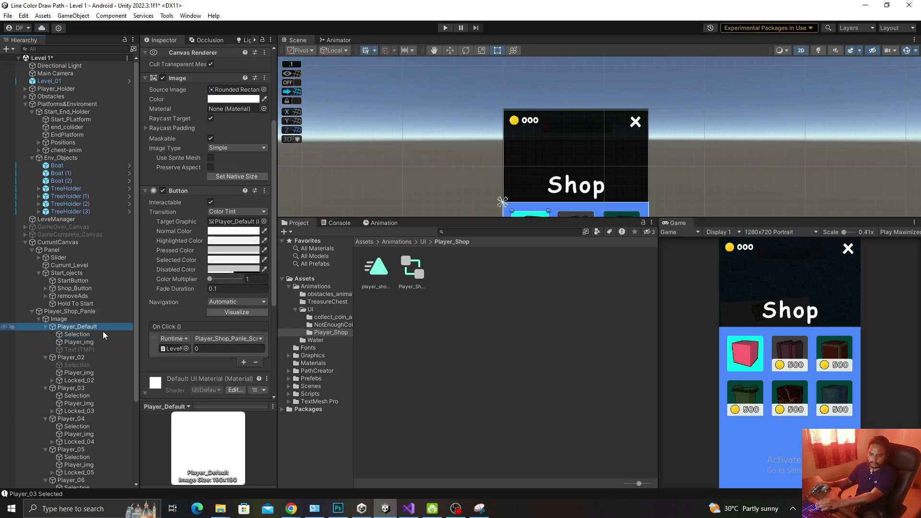
left_click(117, 335)
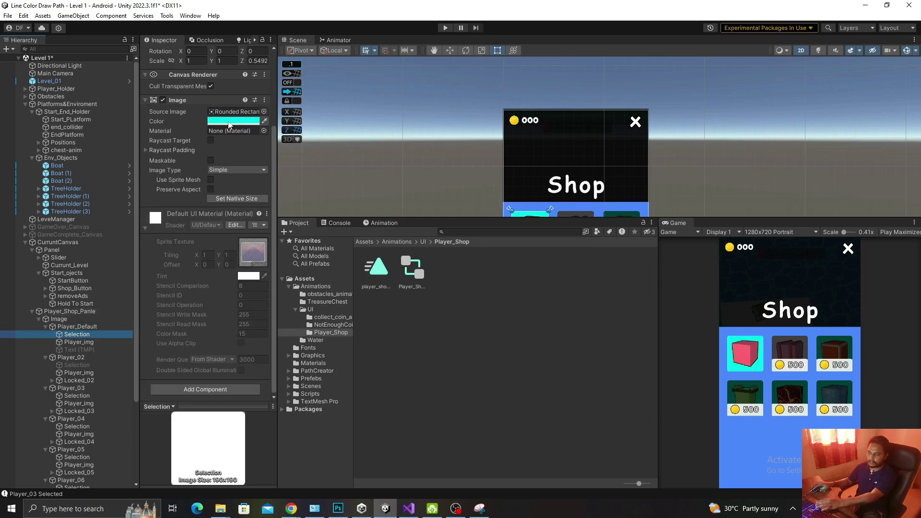
scroll(92, 257, "down", 3)
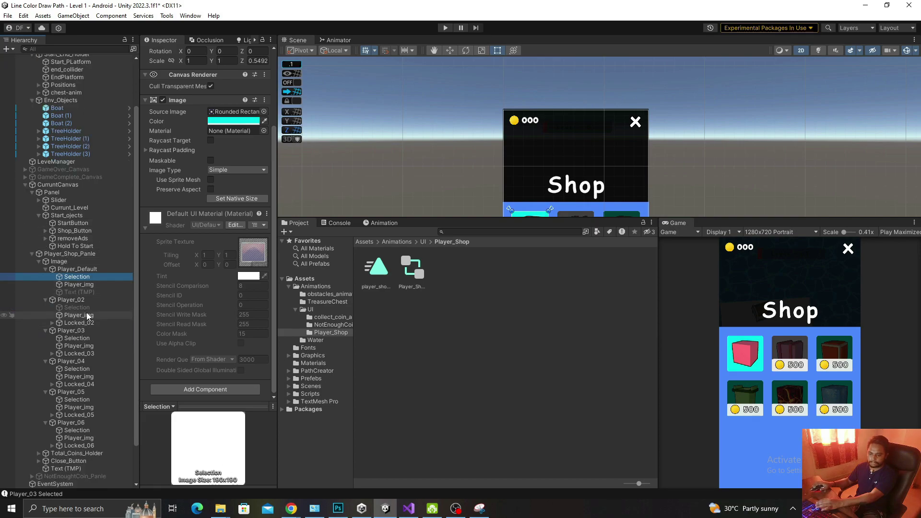
left_click(86, 308)
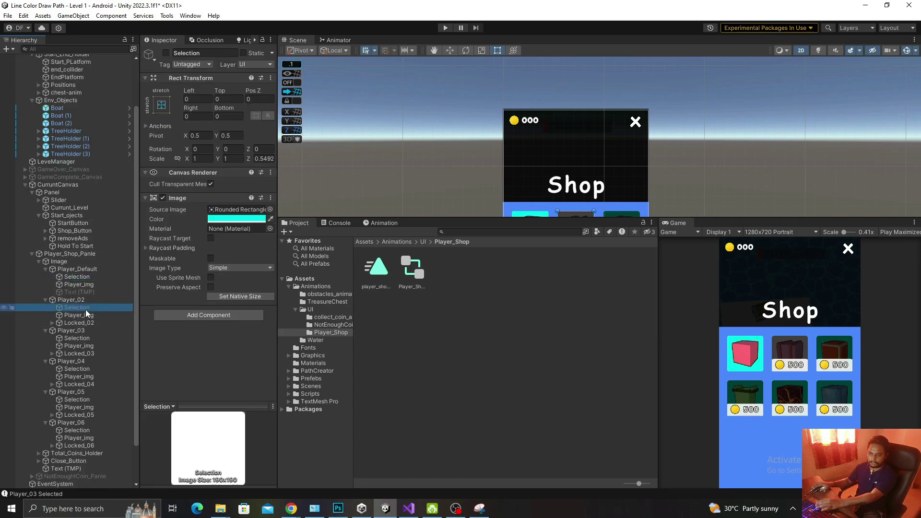
- On LeveManager's shop script, ping Selection_img_obj Elements 0 to 5 to check their highlights
left_click(61, 162)
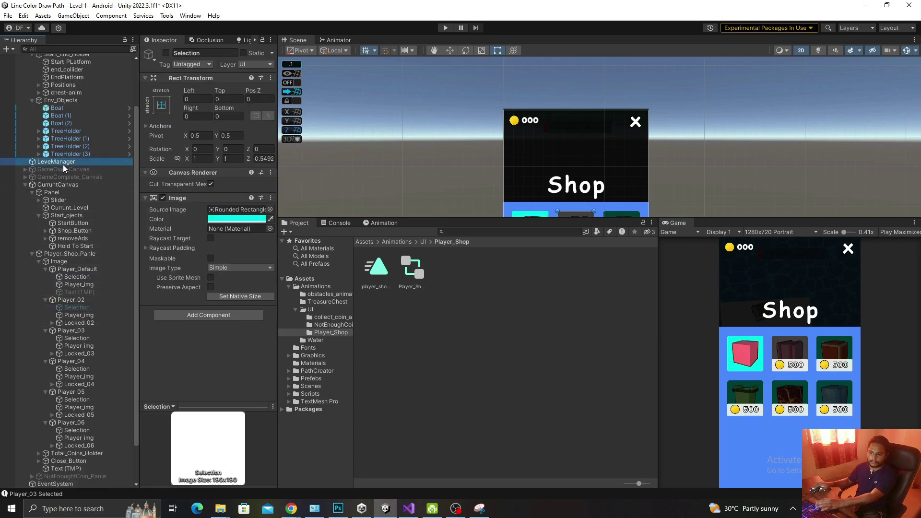
scroll(245, 362, "down", 3)
left_click(226, 309)
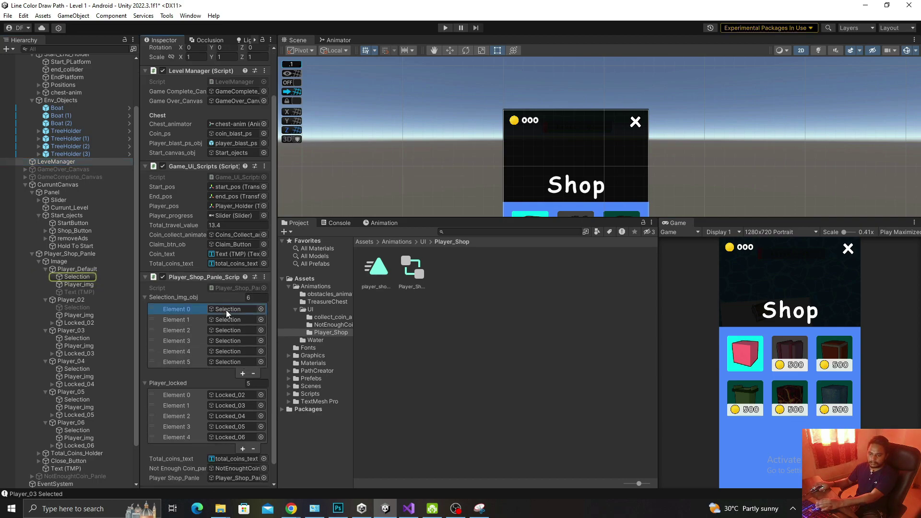
left_click(230, 321)
left_click(229, 330)
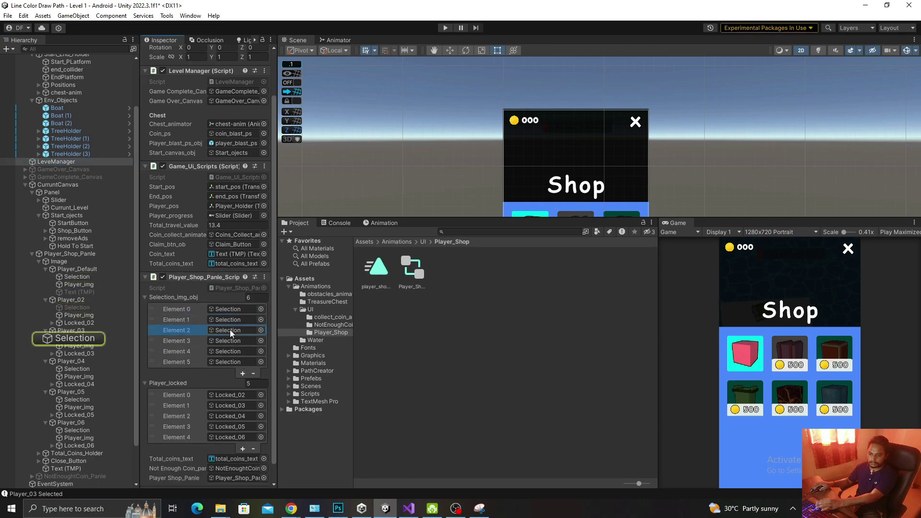
left_click(229, 341)
left_click(229, 350)
left_click(229, 362)
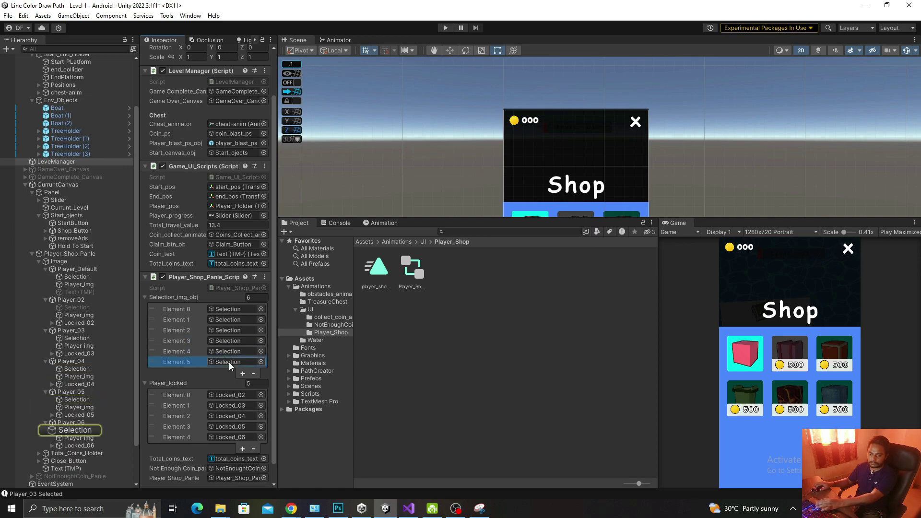
- Confirm Player_locked Elements 0–4 point to Locked_02 through Locked_06
scroll(231, 352, "down", 1)
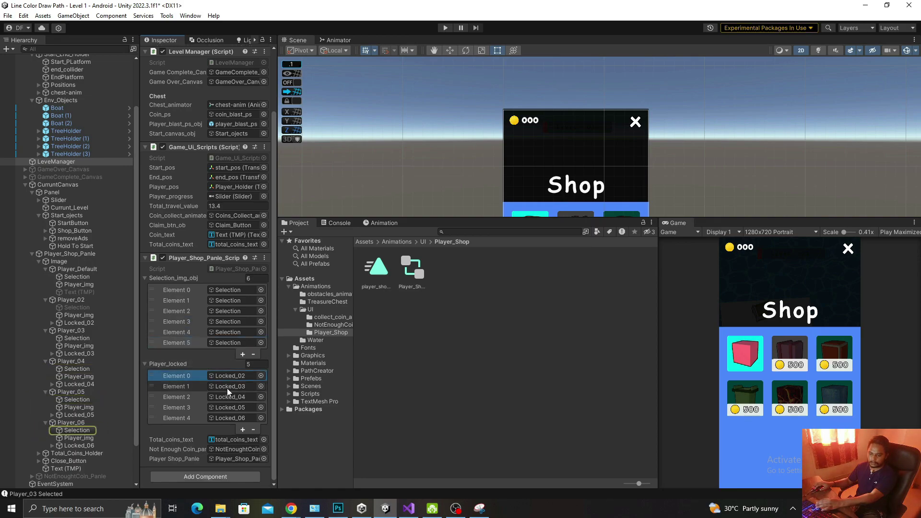
left_click(228, 377)
left_click(230, 384)
left_click(230, 395)
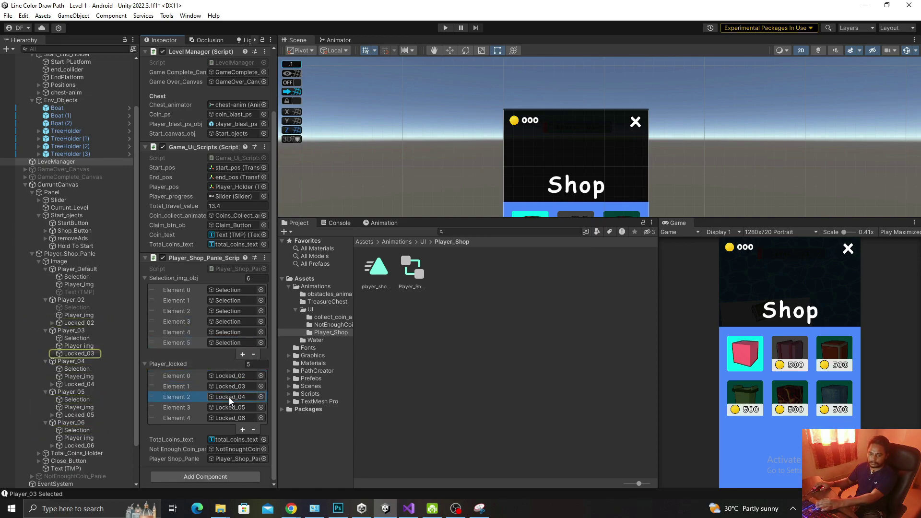
left_click(229, 408)
left_click(227, 418)
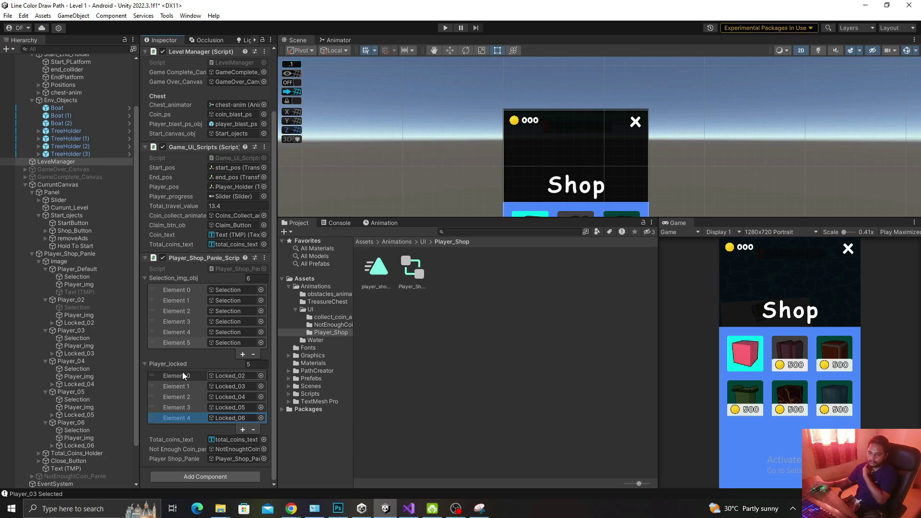
- Check that Player_Default's OnClick calls the shop panel script with argument 0
left_click(67, 270)
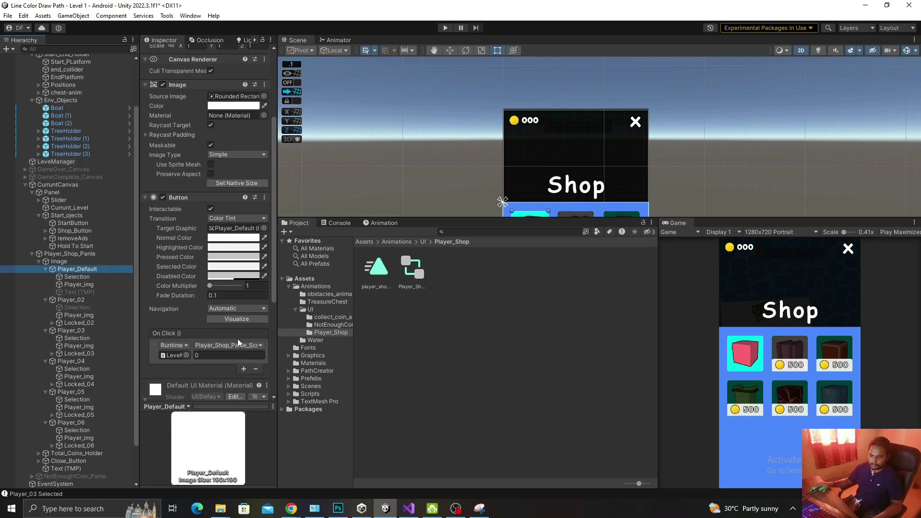
scroll(238, 338, "down", 3)
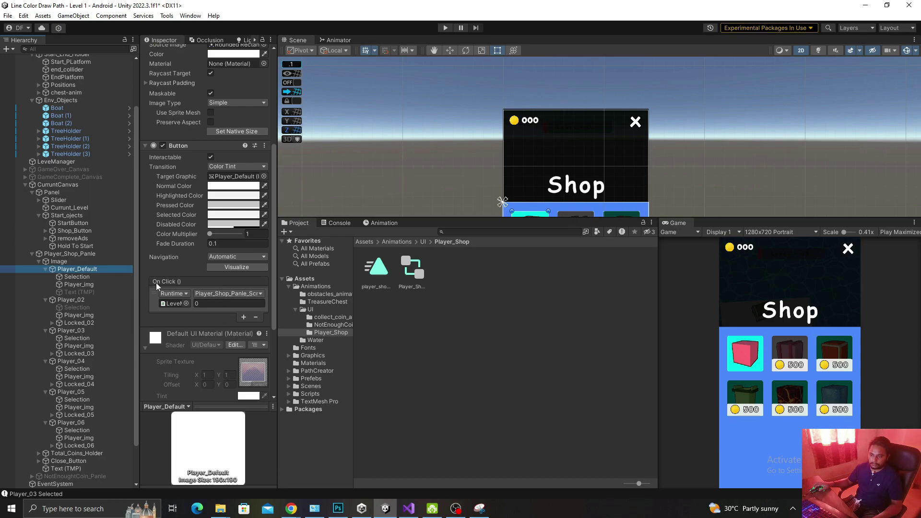
left_click(56, 162)
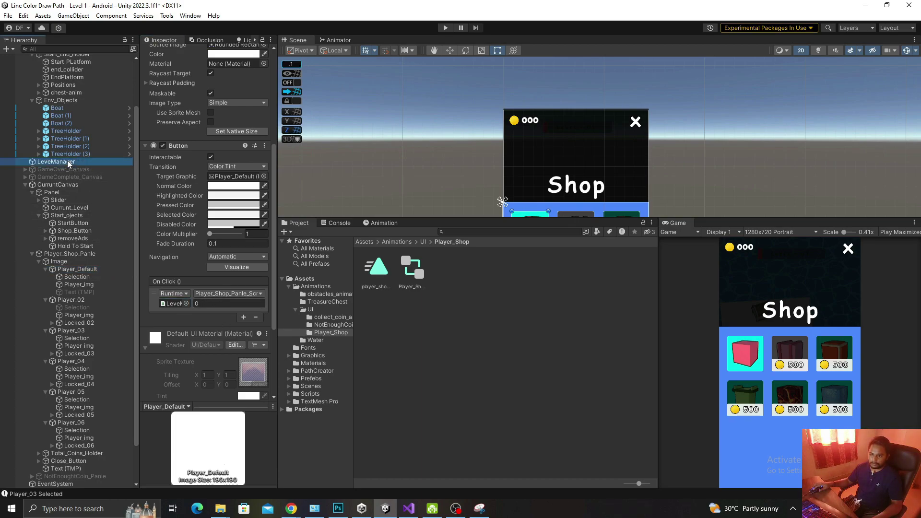
- Open the shop panel script in Visual Studio and find the Select_Player method
double_click(227, 269)
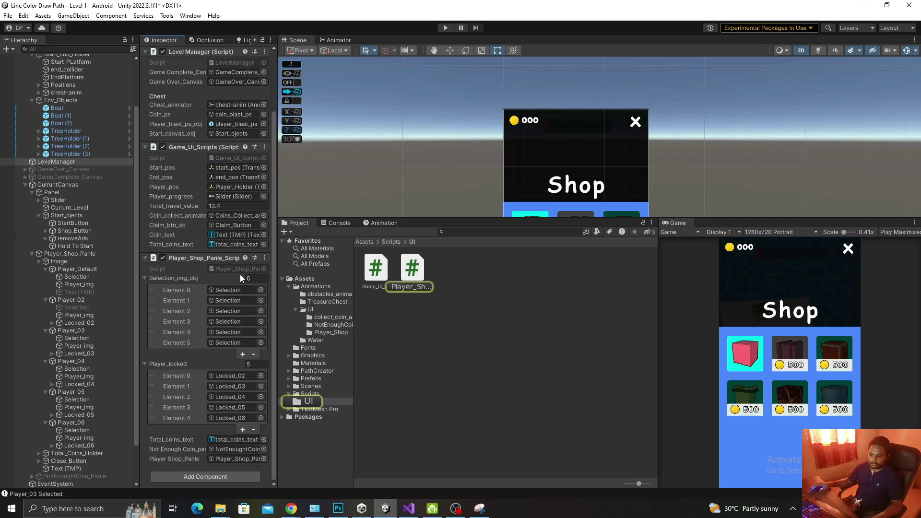
scroll(237, 278, "up", 11)
scroll(237, 278, "up", 16)
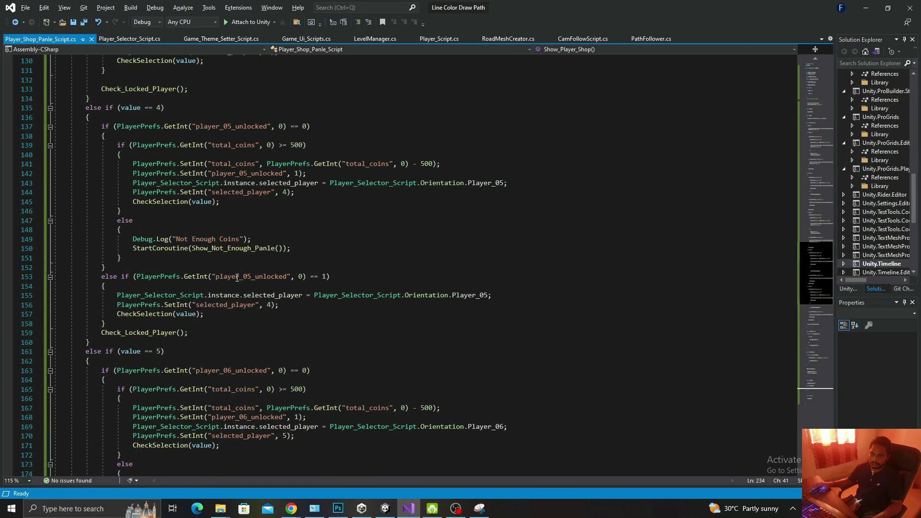
scroll(237, 278, "up", 10)
scroll(236, 278, "up", 5)
scroll(237, 278, "up", 8)
scroll(237, 278, "up", 9)
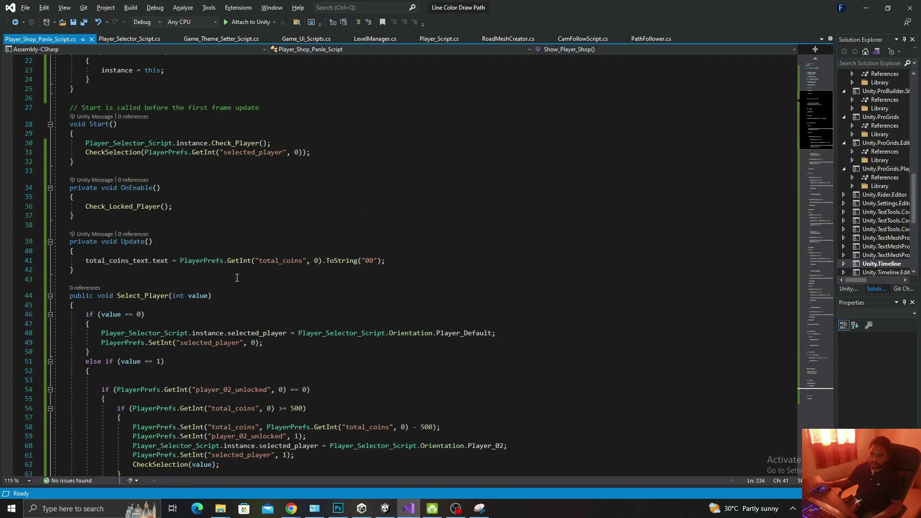
scroll(250, 301, "down", 2)
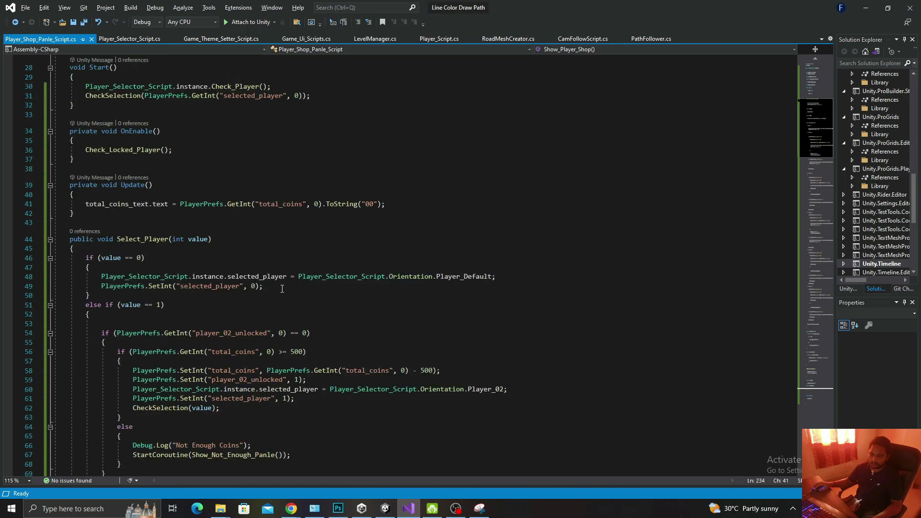
scroll(282, 288, "down", 2)
- Add CheckSelection(value); after line 49 in the value 0 branch and save
left_click_drag(220, 352, 132, 352)
key("ctrl+c")
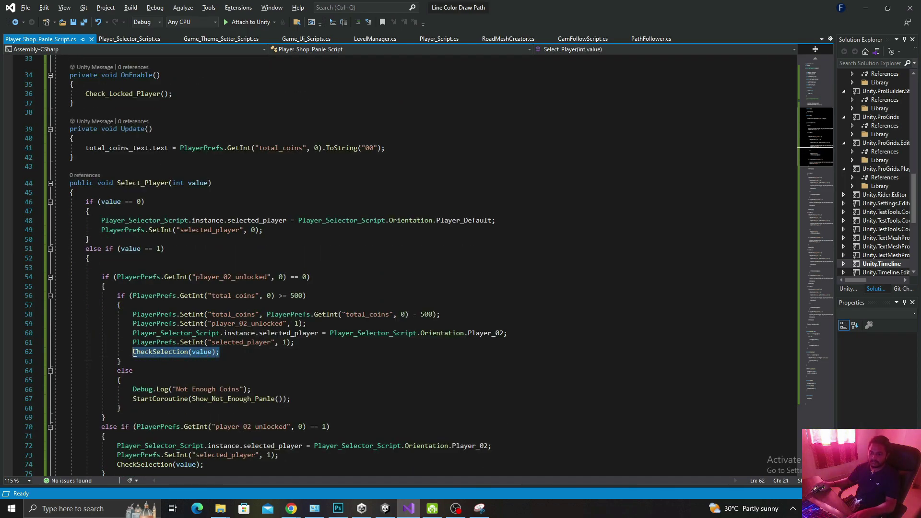
left_click(274, 232)
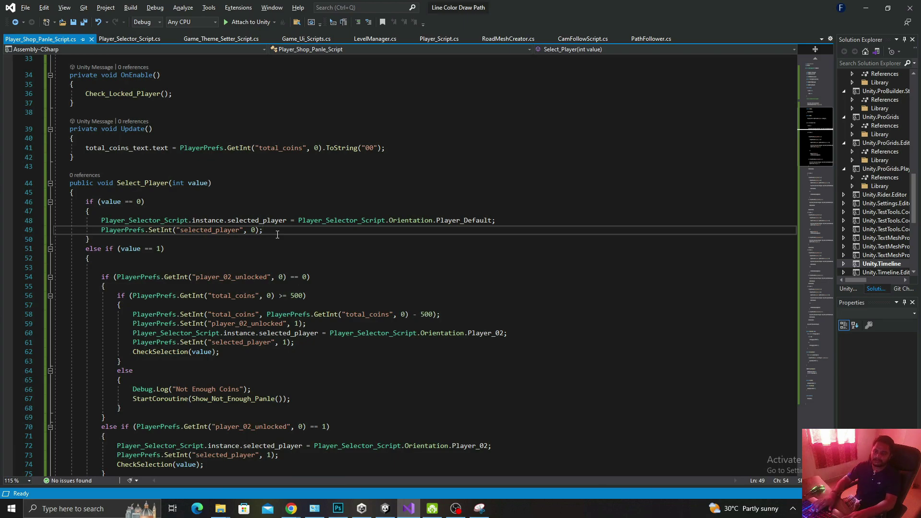
key("Return")
key("ctrl+v")
key("ctrl+s")
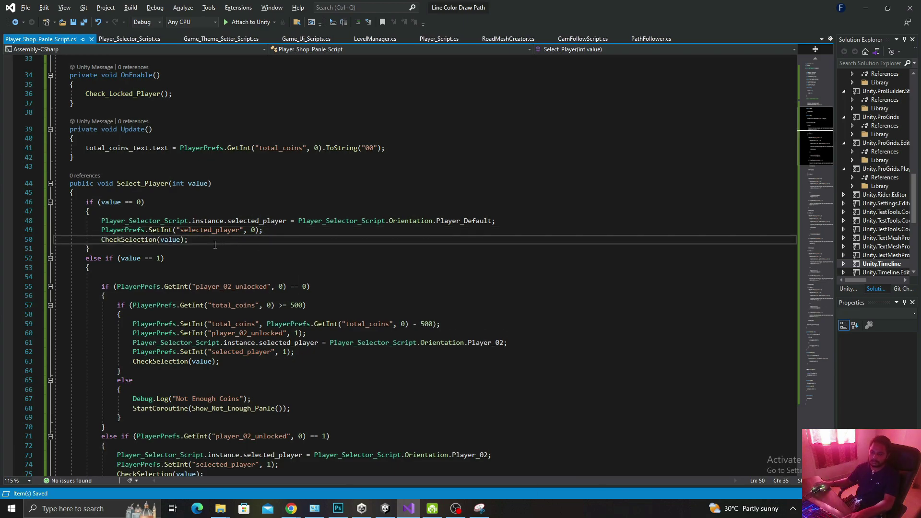
key("alt+Tab")
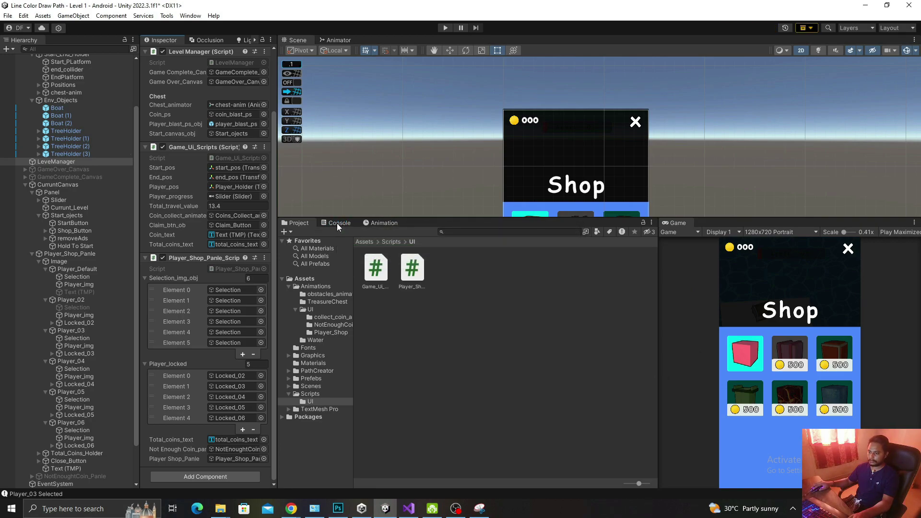
- Check the Console log, then go back to the Project files
left_click(337, 223)
left_click(288, 232)
left_click(296, 223)
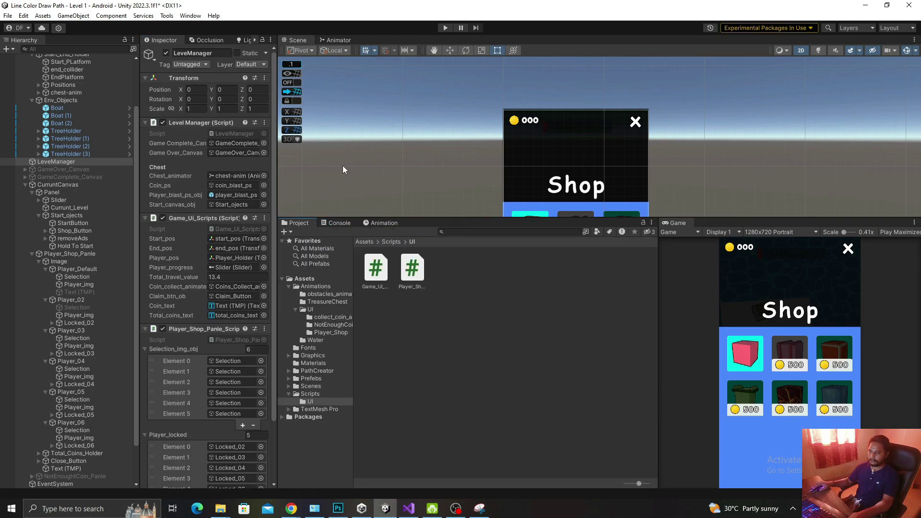
- Play-test the shop with 750 coins, close it, stop, and select Player_Shop_Panle
left_click(444, 28)
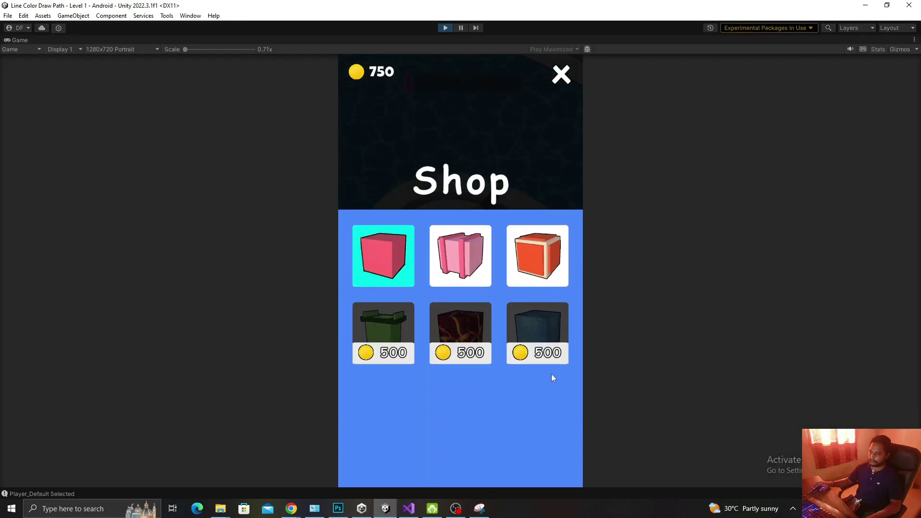
left_click(558, 73)
left_click(445, 28)
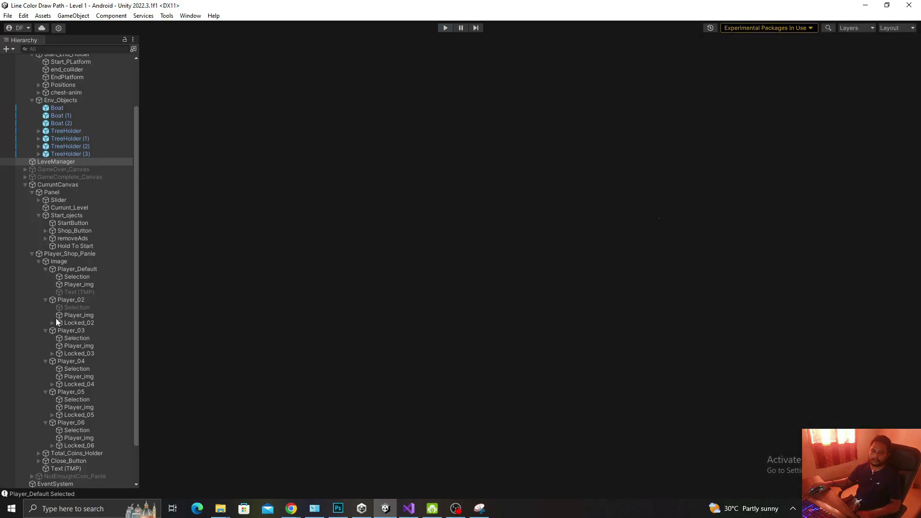
left_click(62, 194)
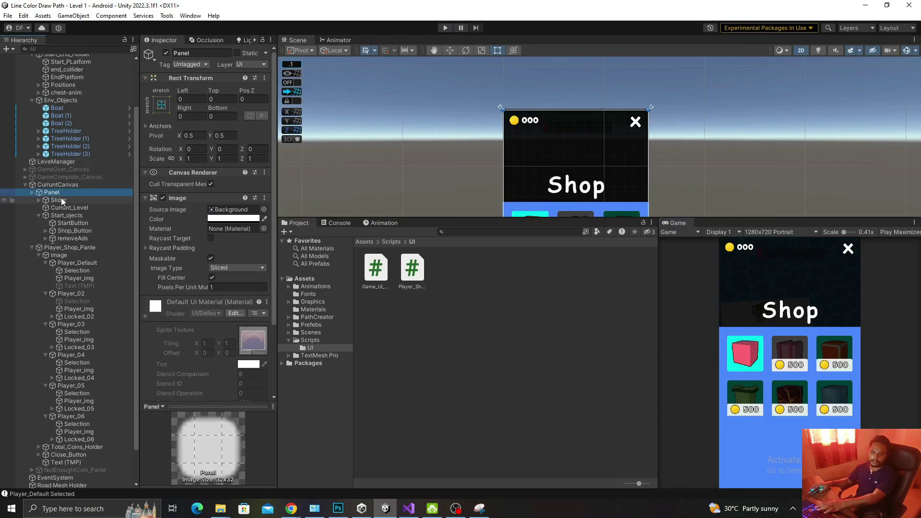
left_click(61, 207)
- Deactivate the shop panel, start play mode, and select the pink, orange and default red skins
left_click(166, 53)
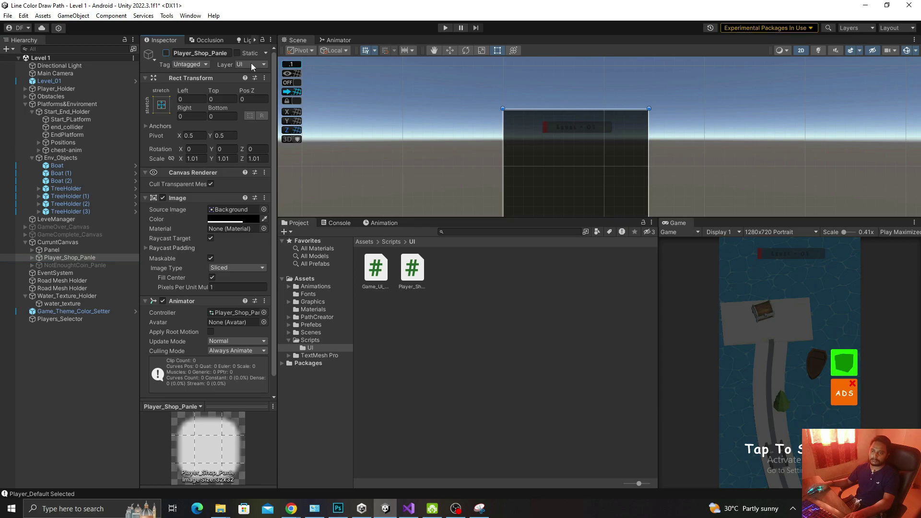
left_click(445, 26)
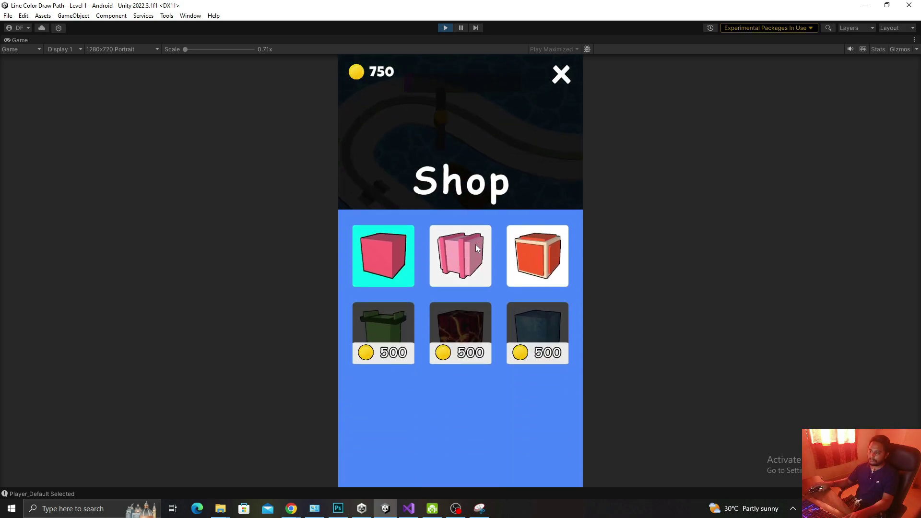
left_click(476, 244)
left_click(537, 264)
left_click(413, 283)
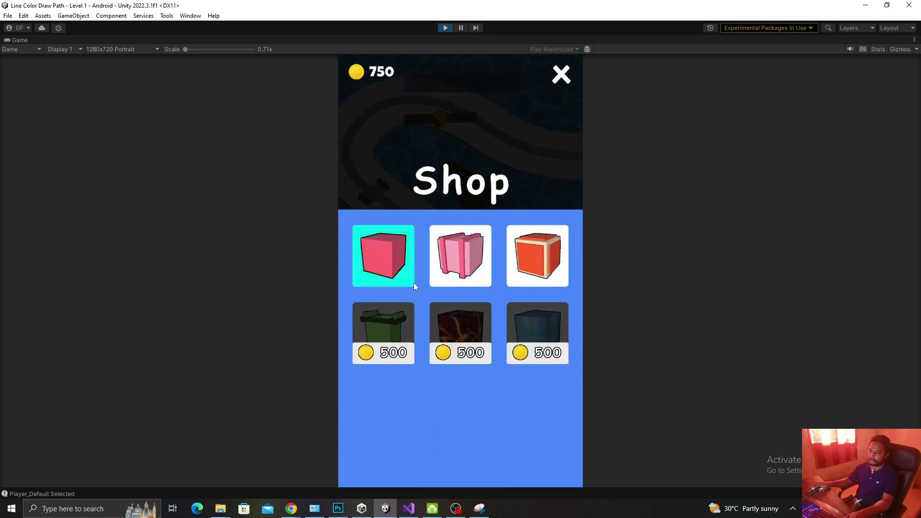
- Buy the green bin skin for 500 coins, then trigger Not Enough Coins on blue, lava and another 500-coin skin
left_click(387, 337)
left_click(510, 339)
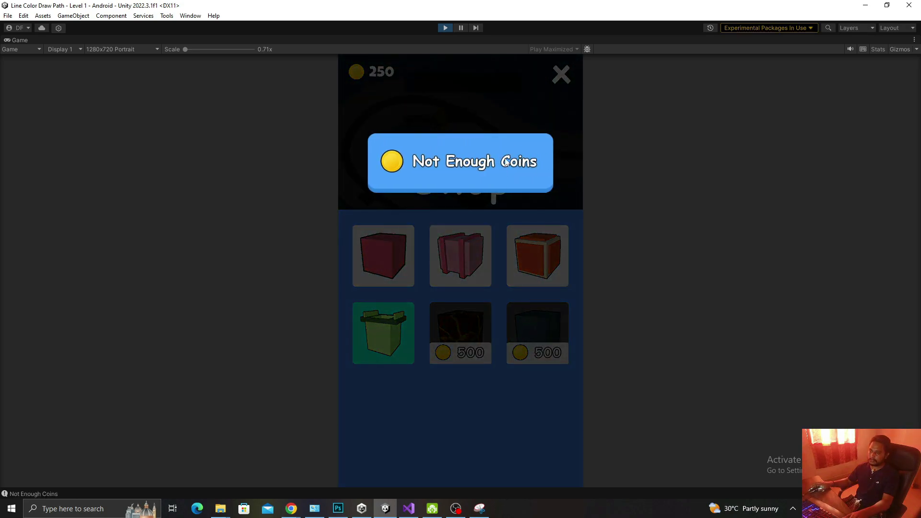
left_click(469, 353)
left_click(564, 79)
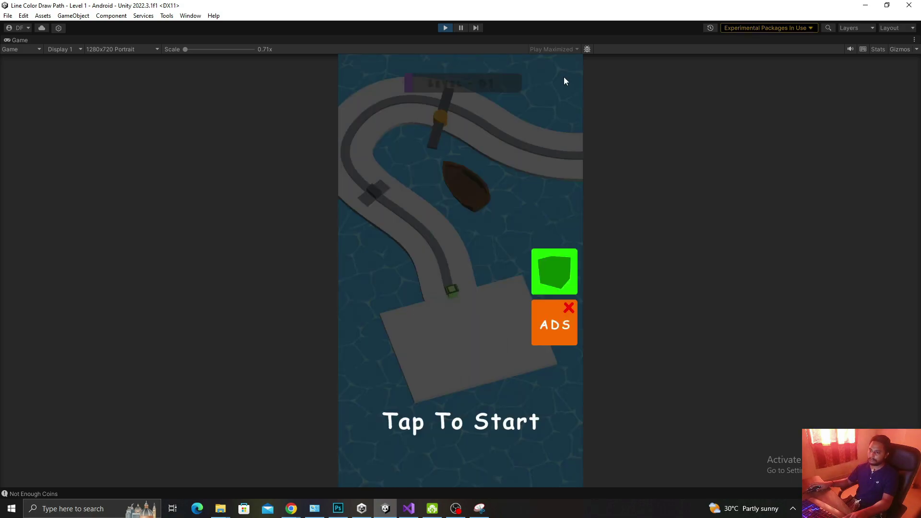
left_click(541, 270)
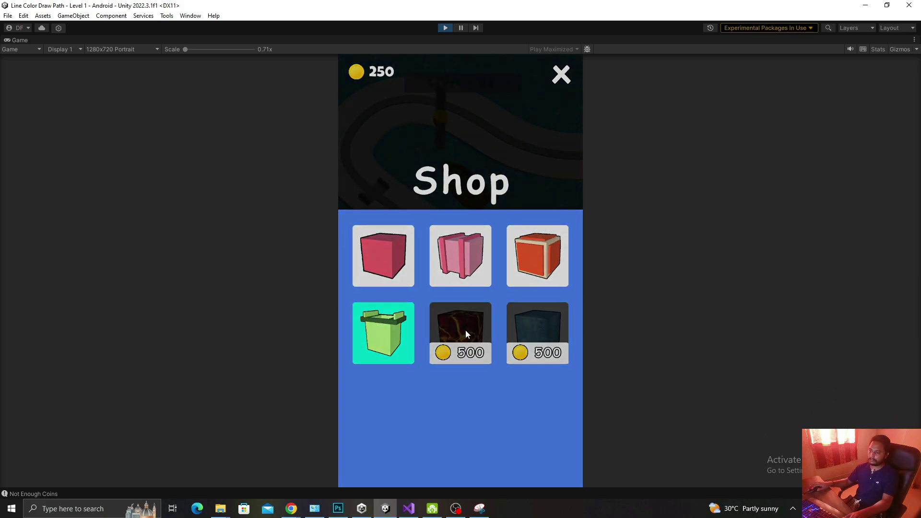
left_click(465, 329)
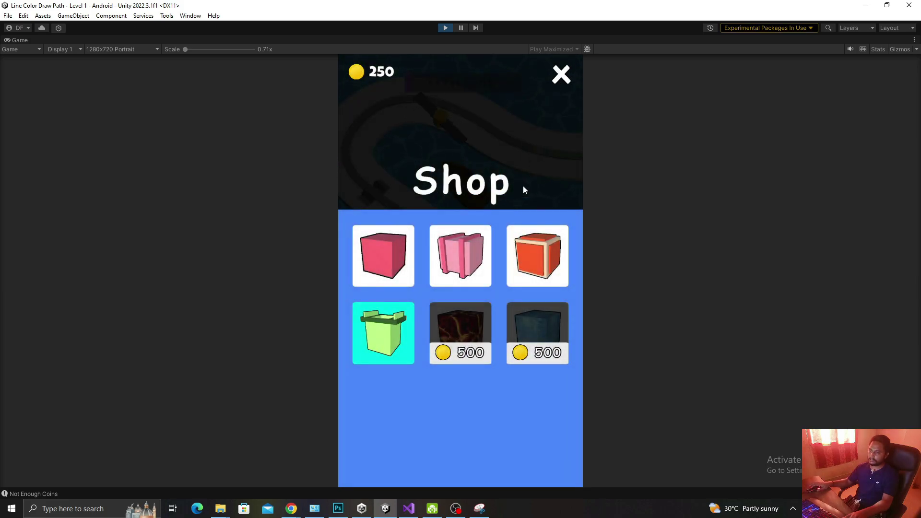
left_click(561, 76)
- Play the level twice, restarting after game over and opening and closing the shop in between
left_click(475, 364)
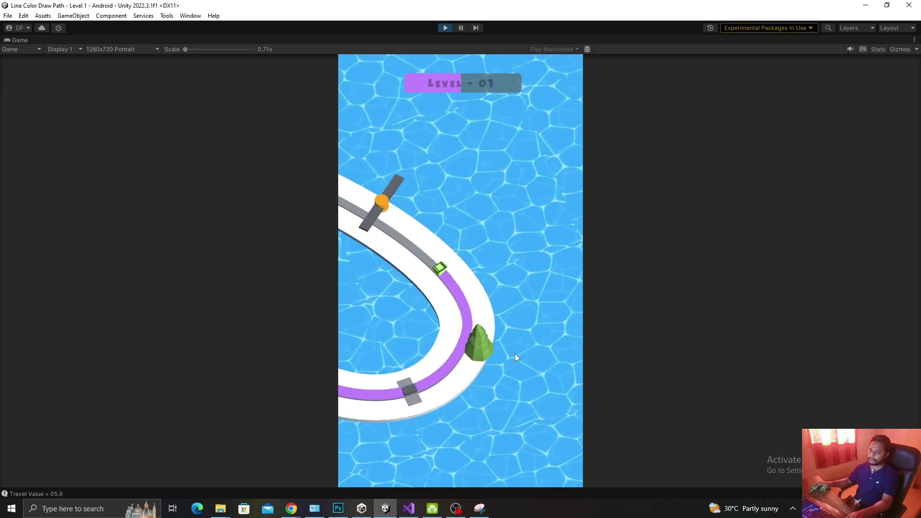
left_click(480, 383)
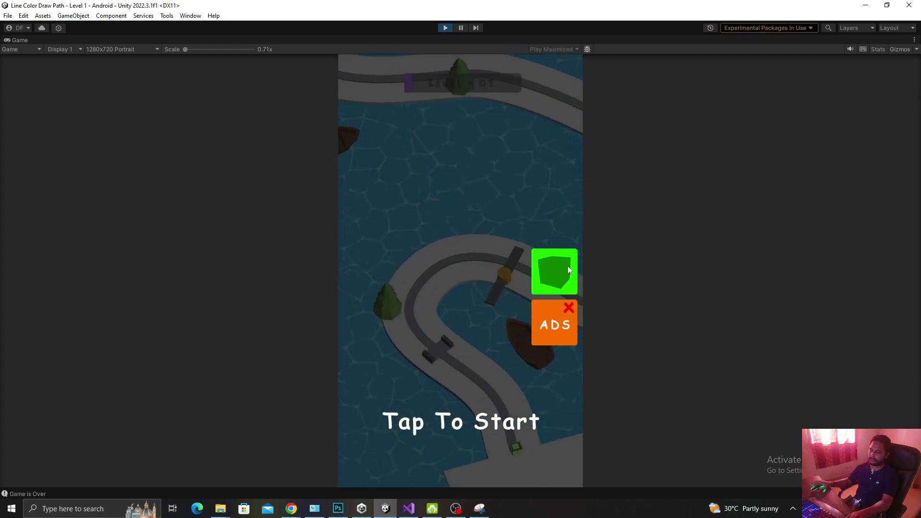
left_click(564, 267)
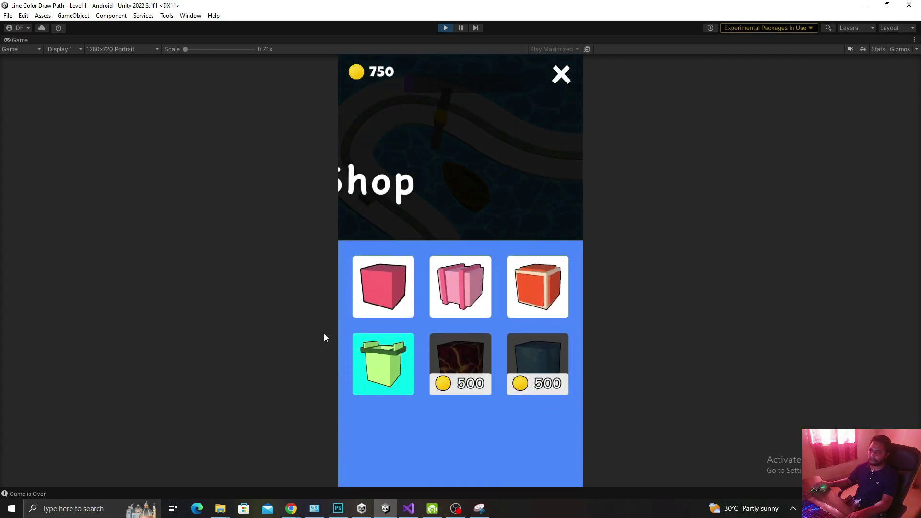
left_click(562, 75)
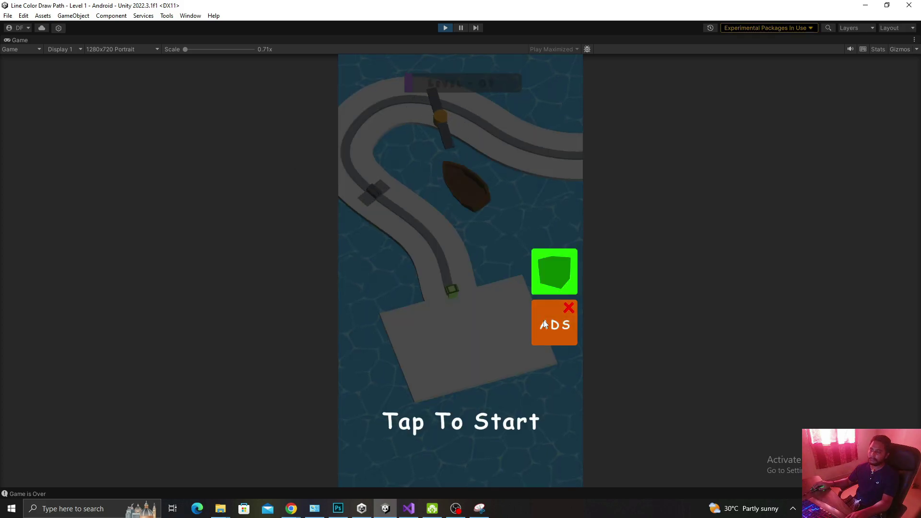
left_click(458, 408)
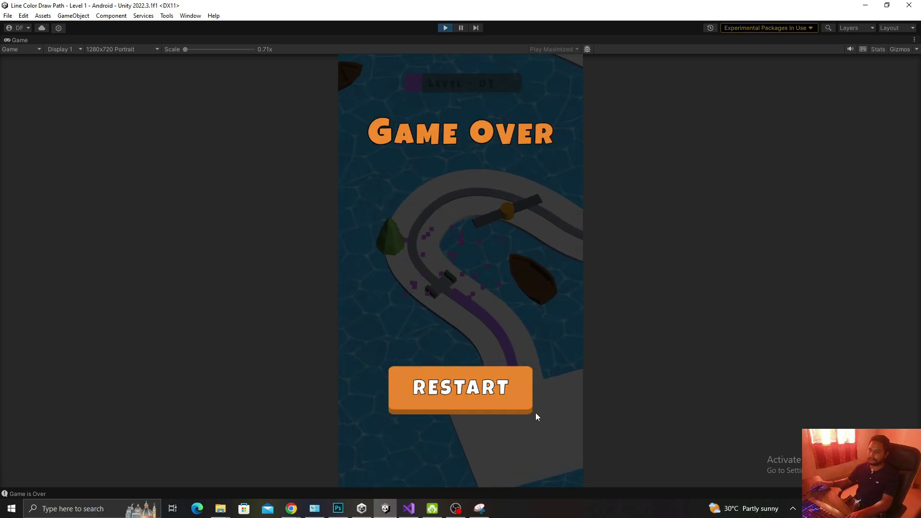
left_click(499, 398)
- Stop play mode, clear the Console, and open LeveManager's LevelManager script in the editor
left_click(445, 27)
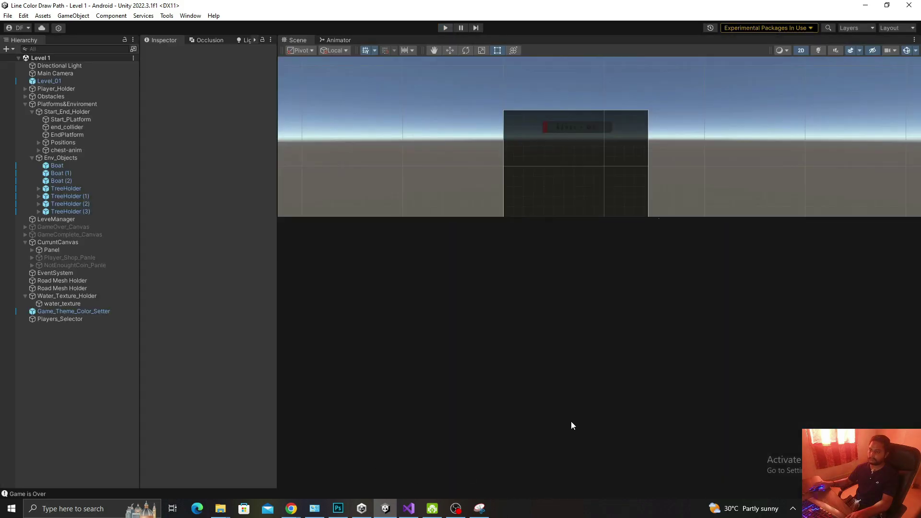
left_click(340, 222)
left_click(287, 232)
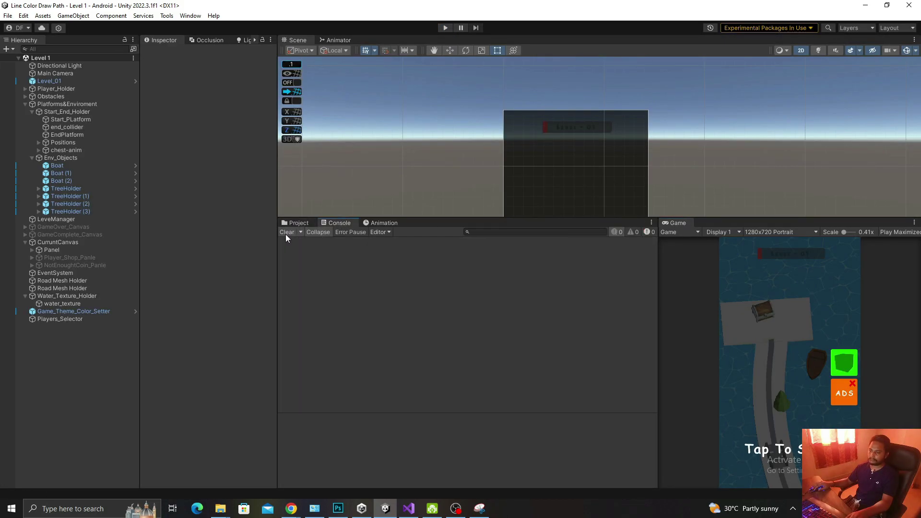
left_click(297, 222)
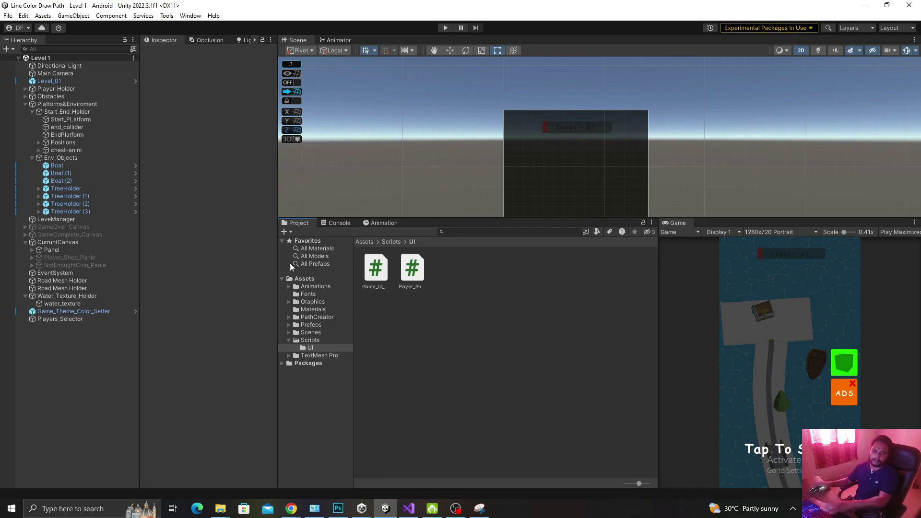
left_click(107, 217)
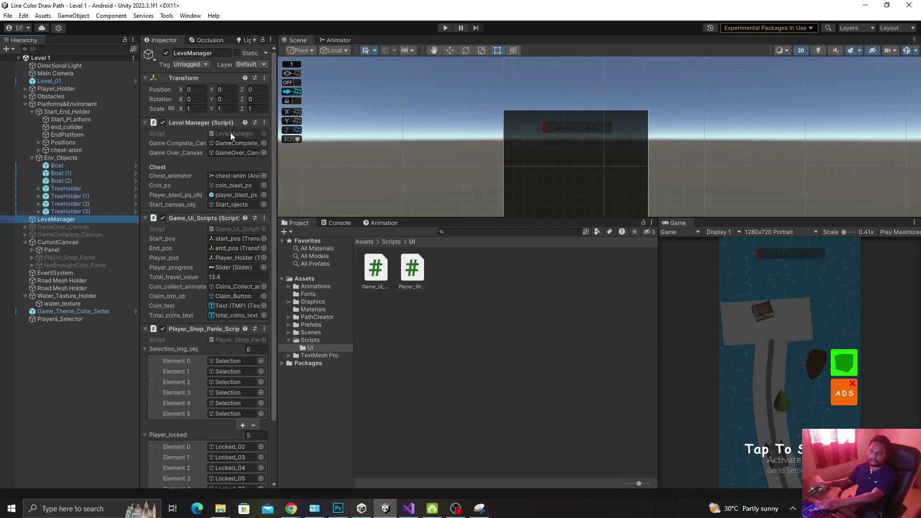
double_click(230, 132)
- Delete the PlayerPrefs.SetInt("total_coins", 750) line from Start and save LevelManager.cs
scroll(221, 168, "up", 10)
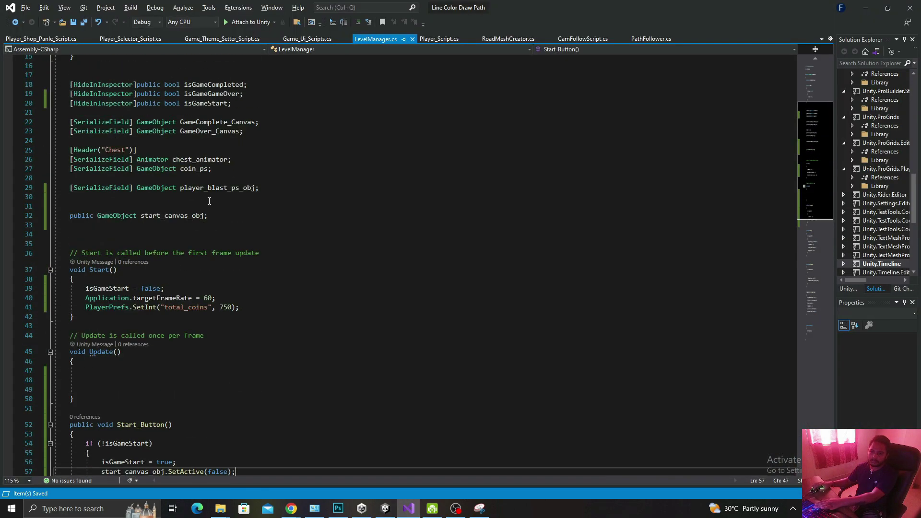
left_click_drag(259, 308, 259, 299)
key("BackSpace")
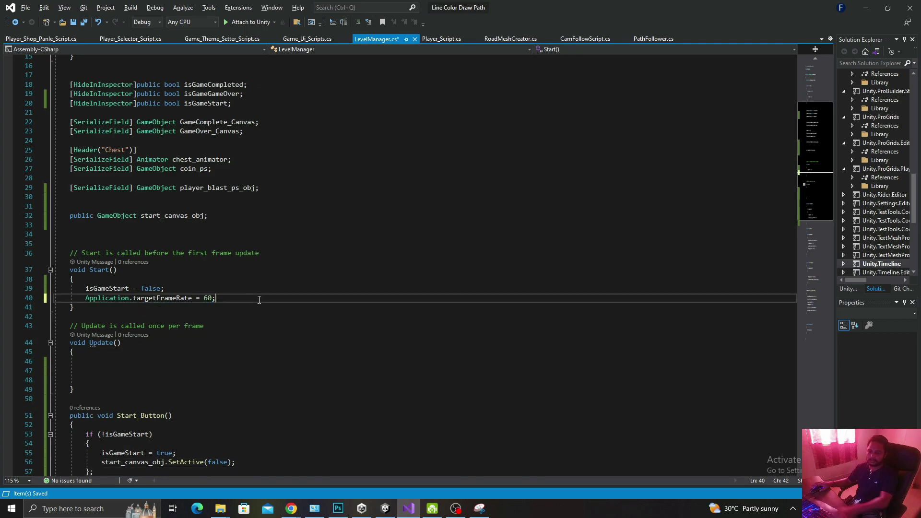
key("ctrl+s")
key("alt+Tab")
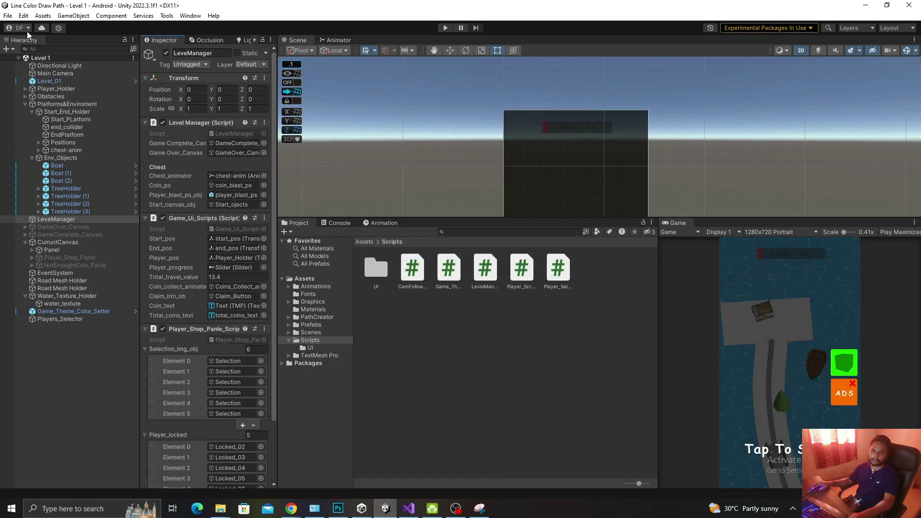
- Clear All PlayerPrefs from the Edit menu and confirm, resetting saved coins and purchased skins
left_click(23, 16)
left_click(58, 353)
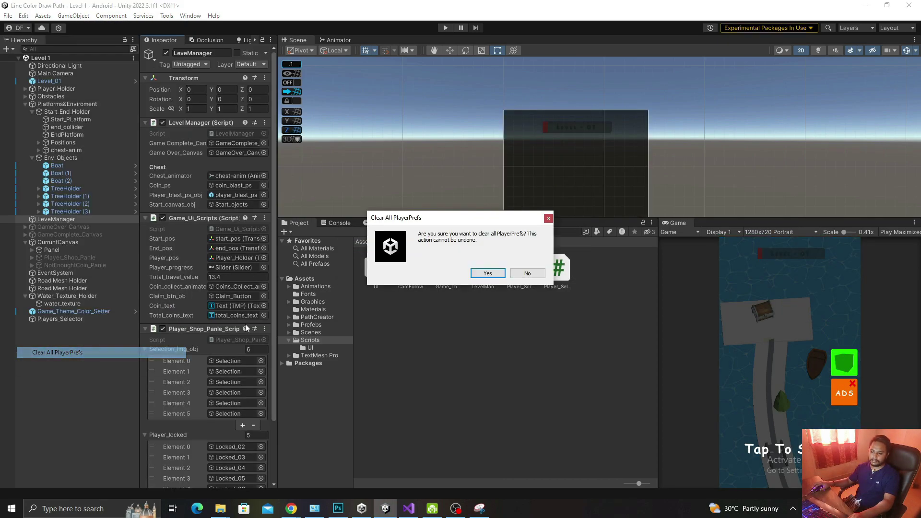
left_click(487, 273)
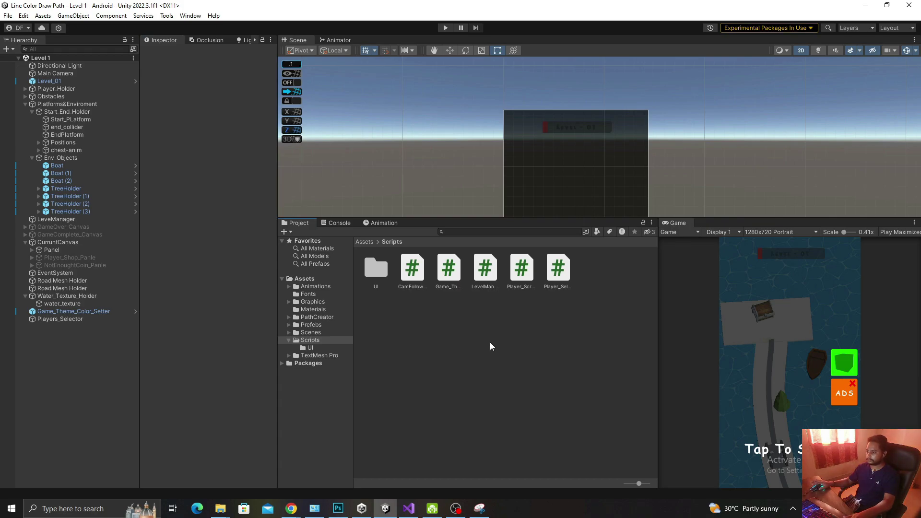